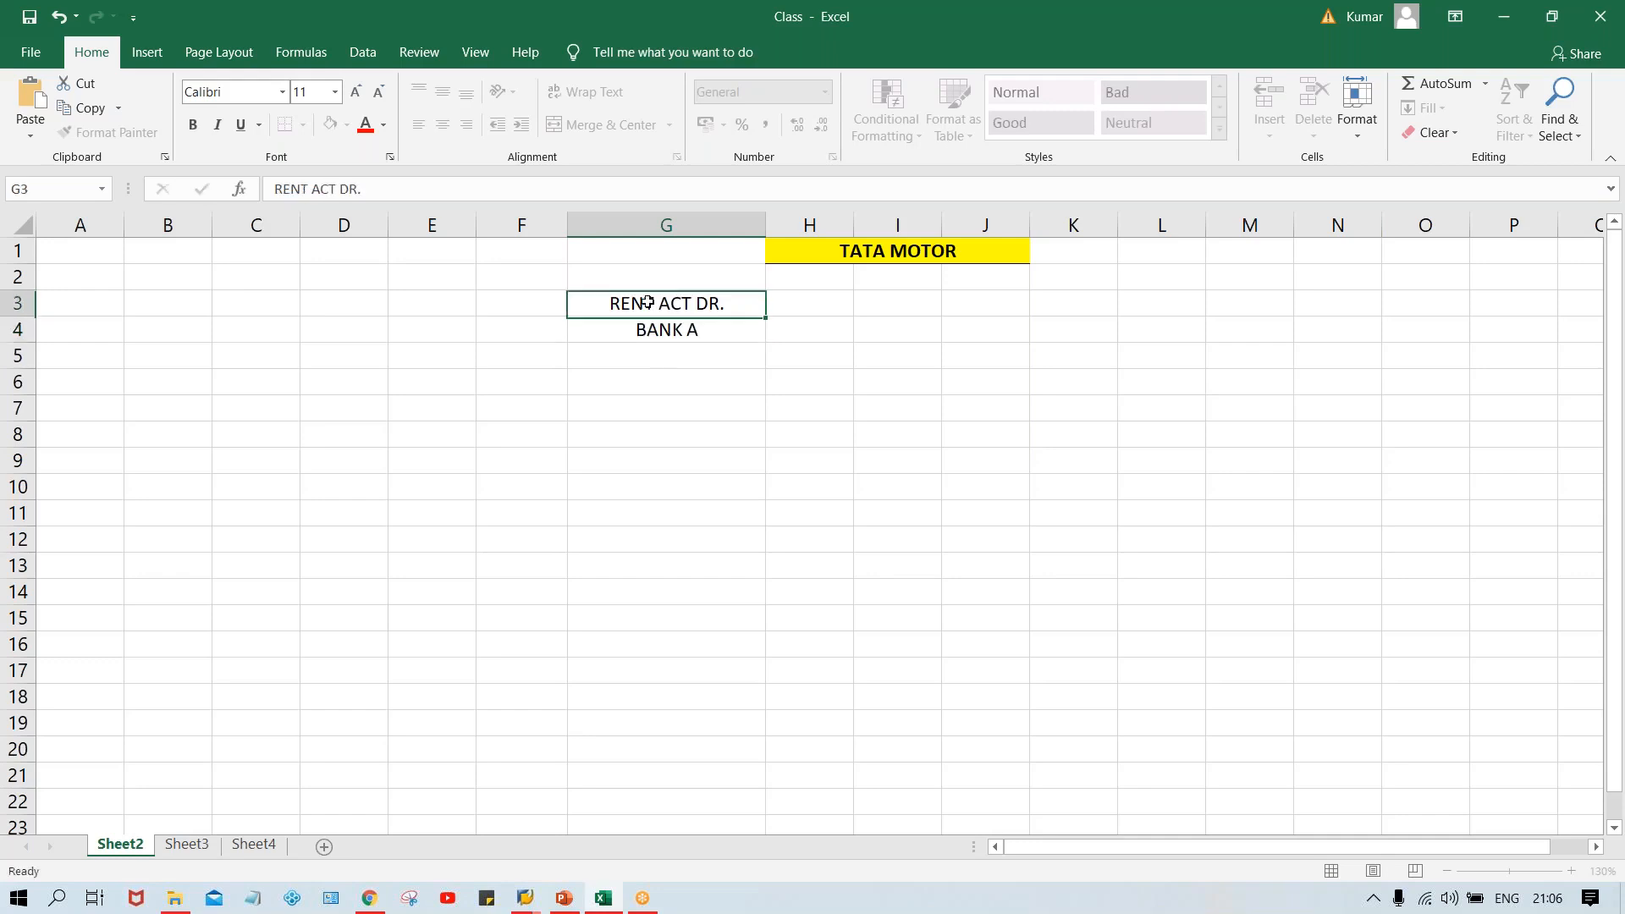
- Replace the text in cell G4 with "VENDOR ACT. CR."
click(657, 329)
text(VENDOR )
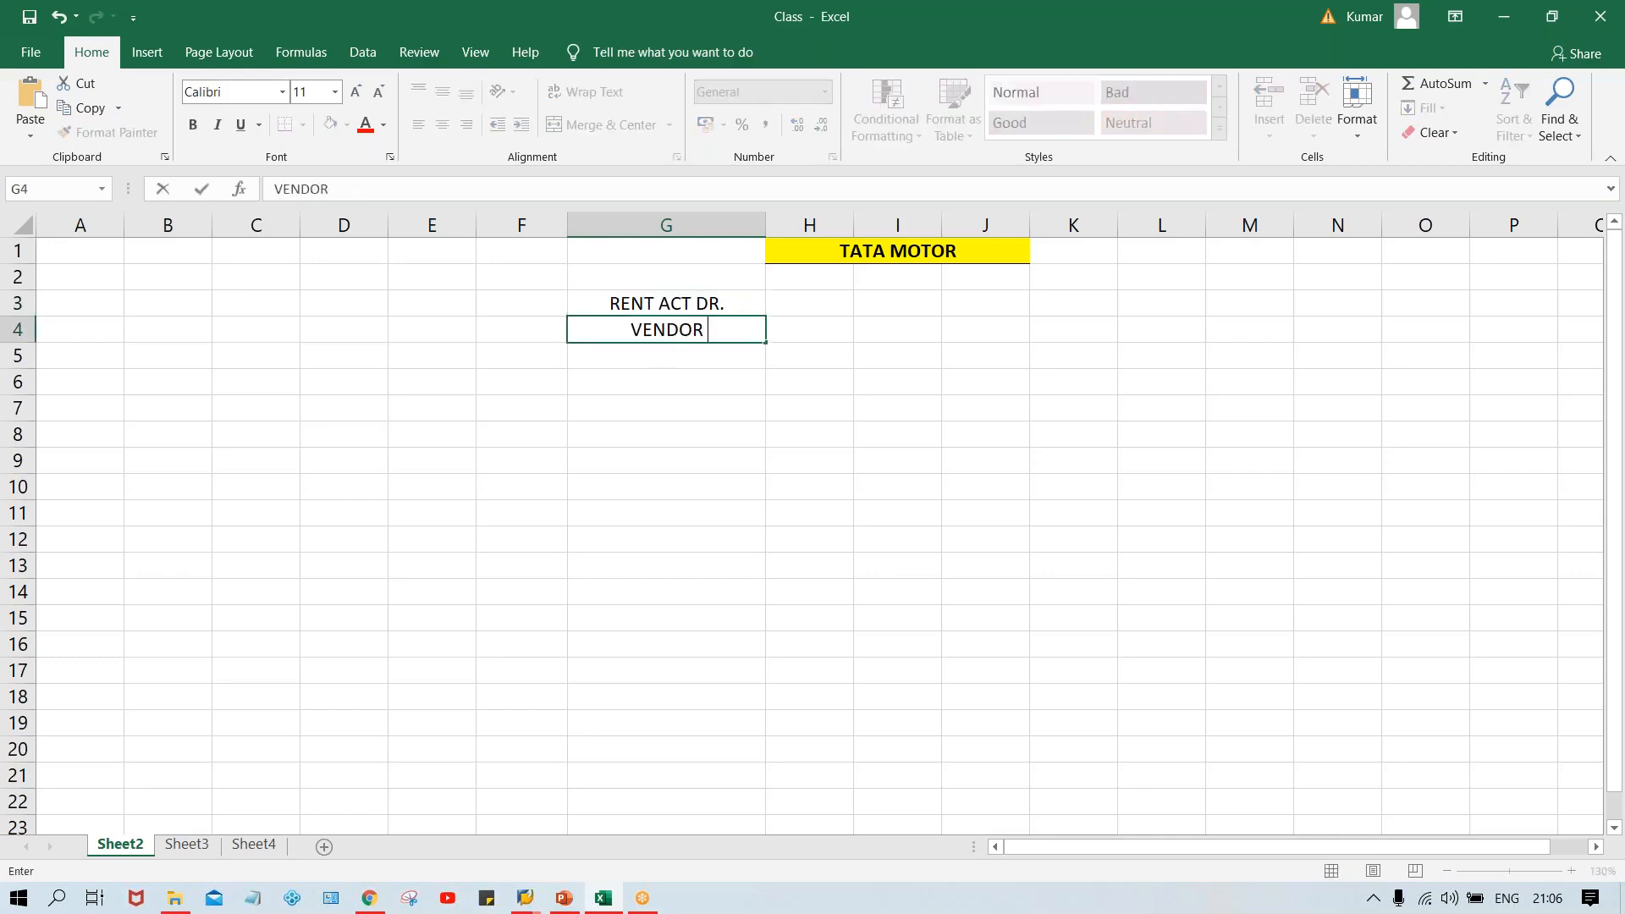
text(ACT.)
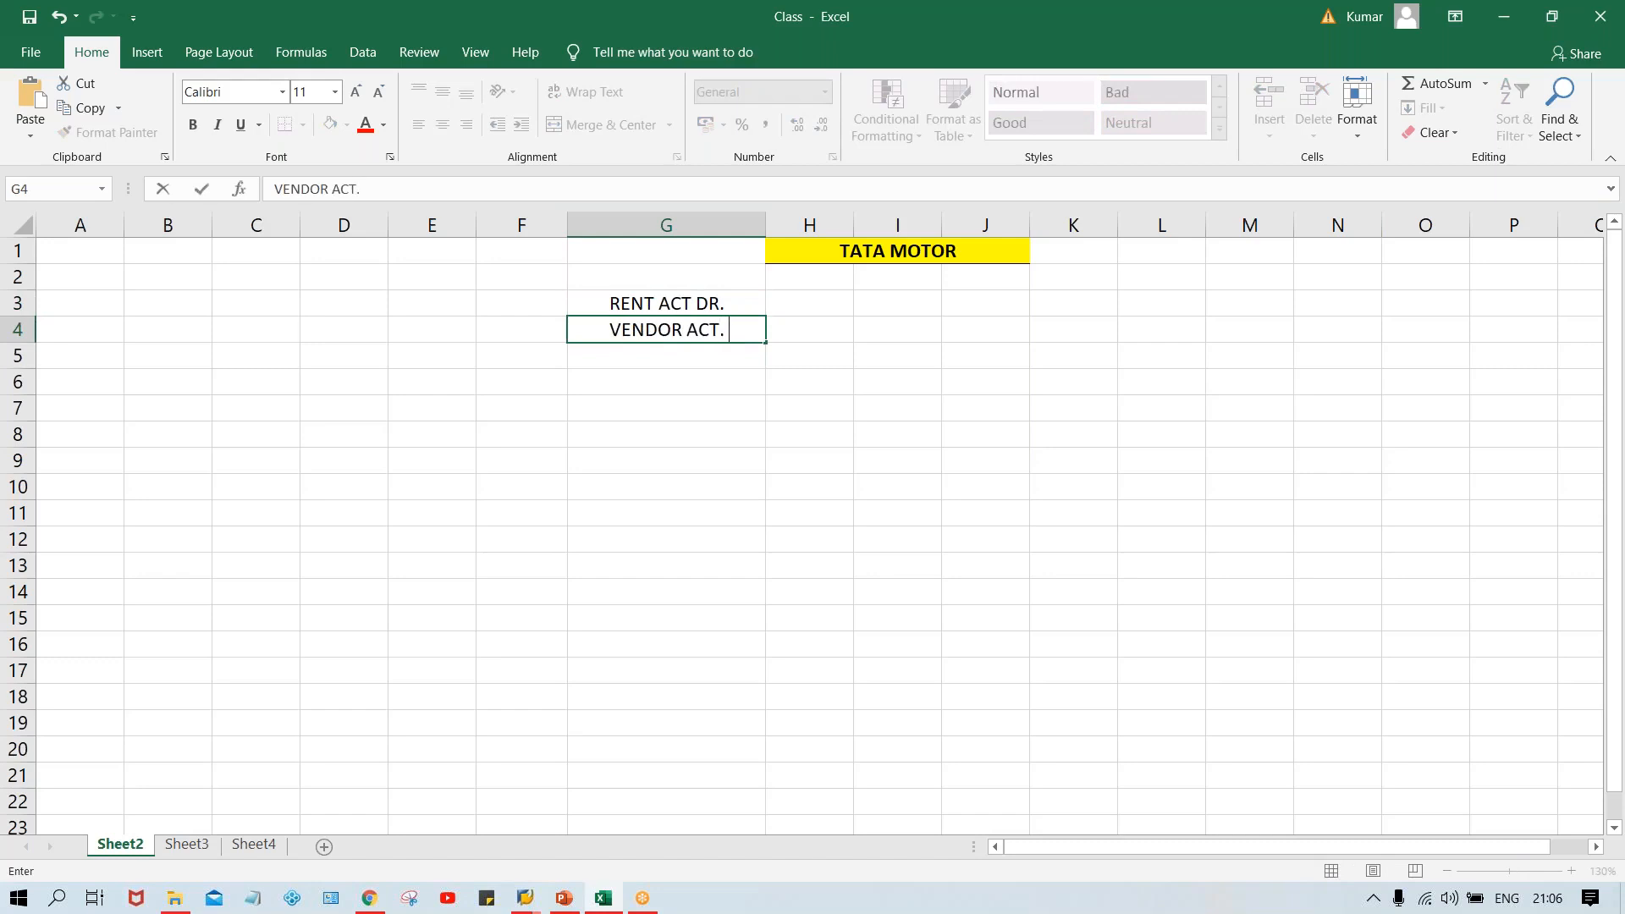
text( CR.)
key(Return)
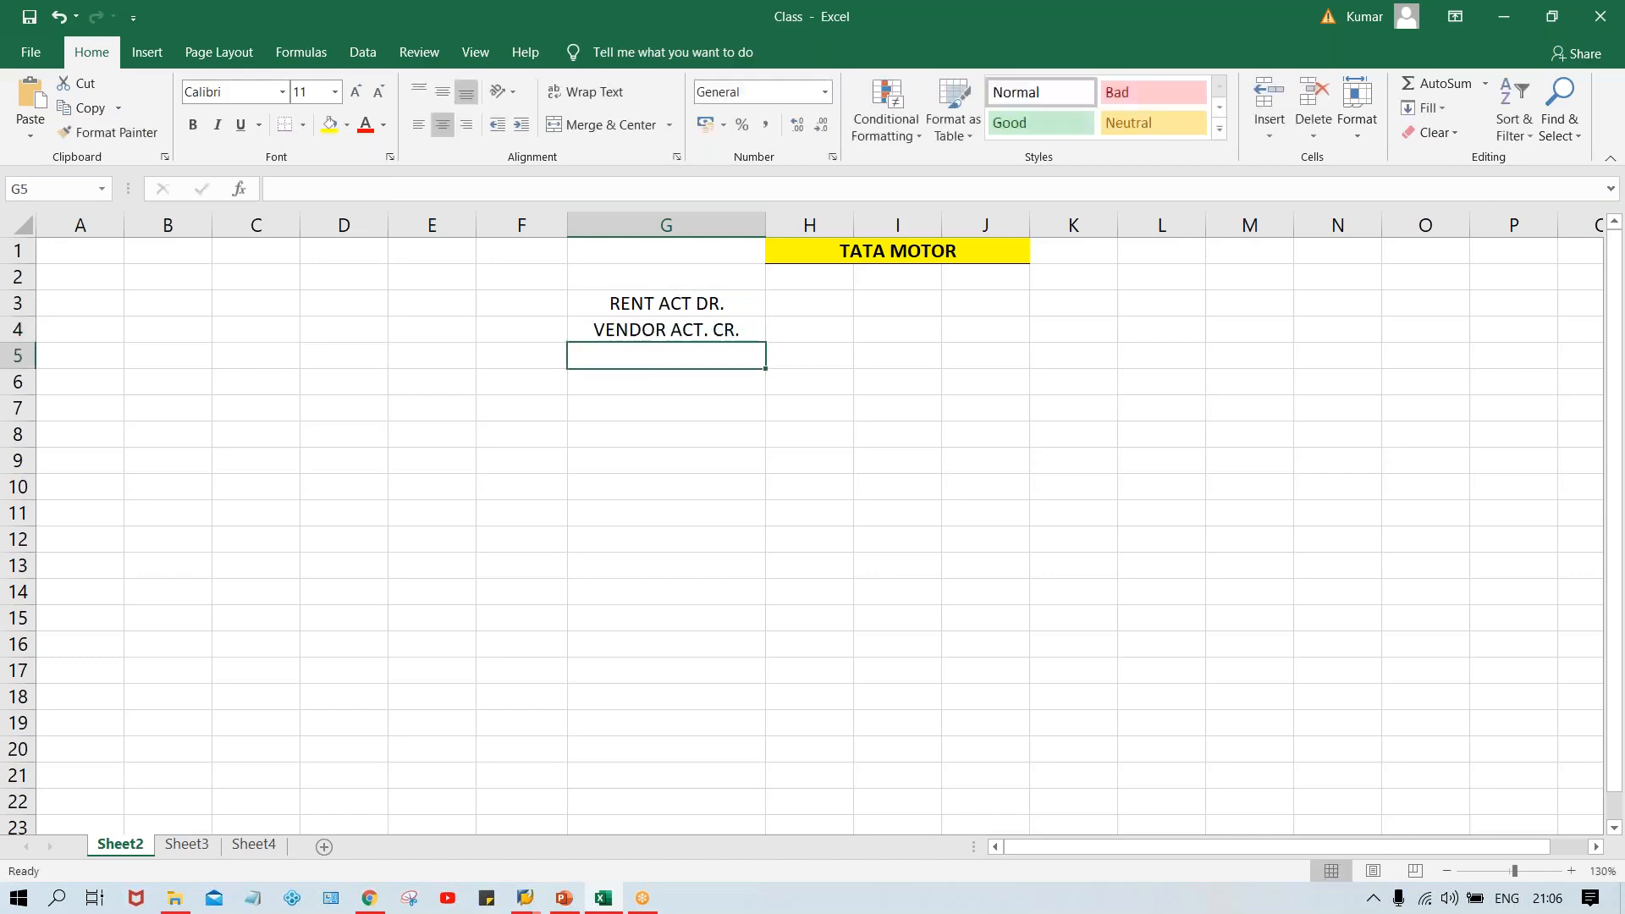
- Label the rent account row "GL" in cell F3 and the vendor account row "VEN." in cell F4
click(506, 306)
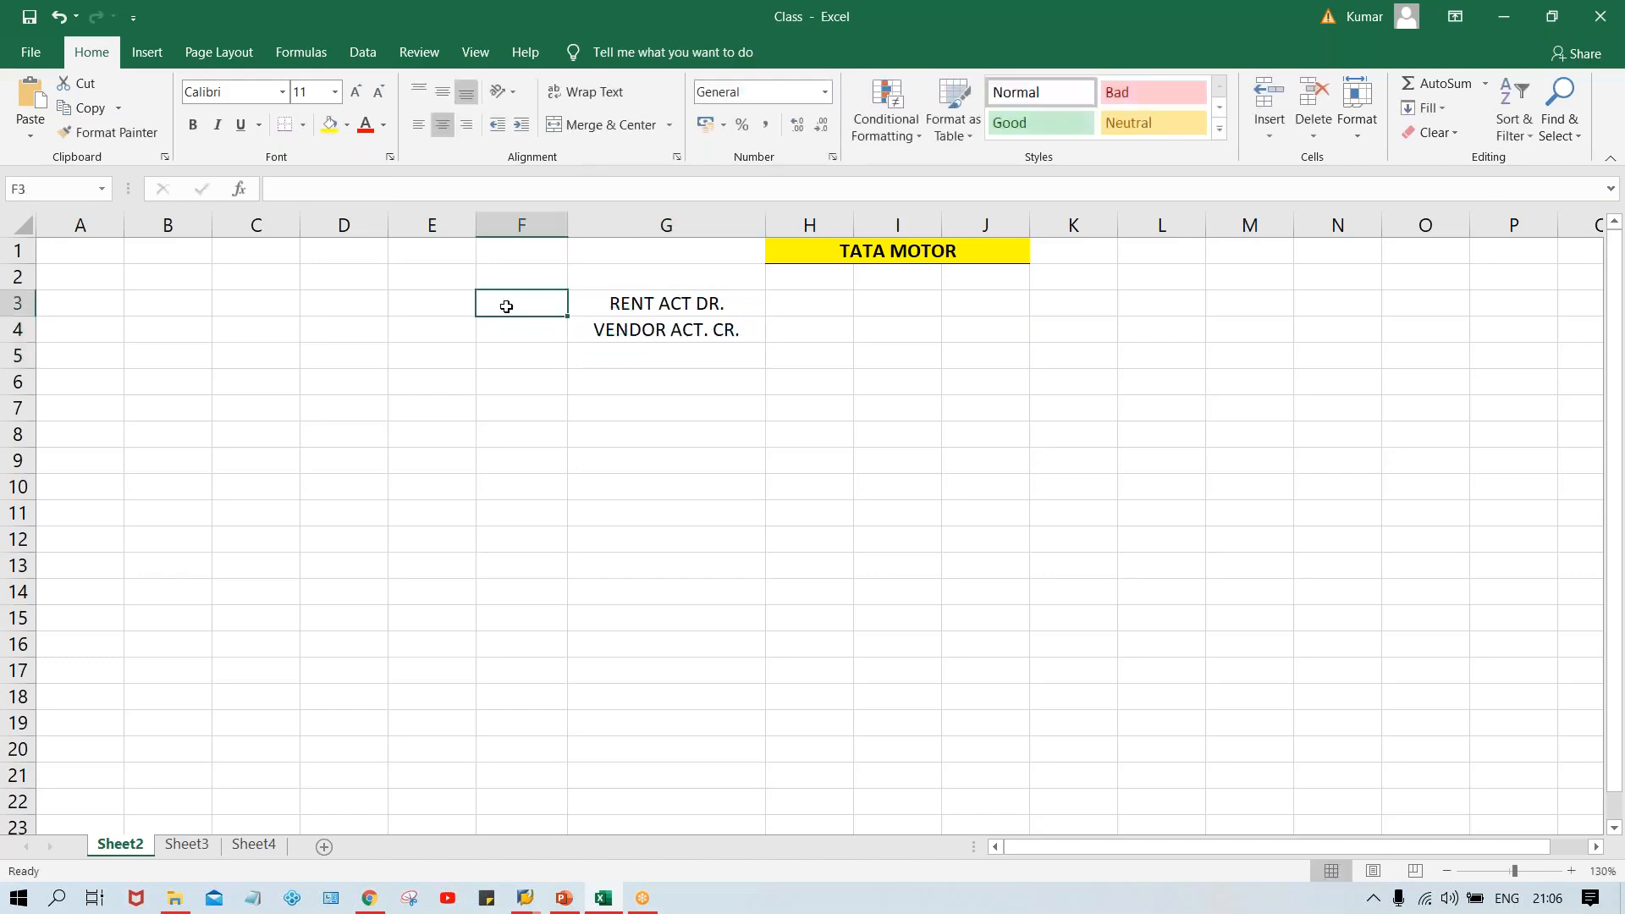
text(GL)
key(Return)
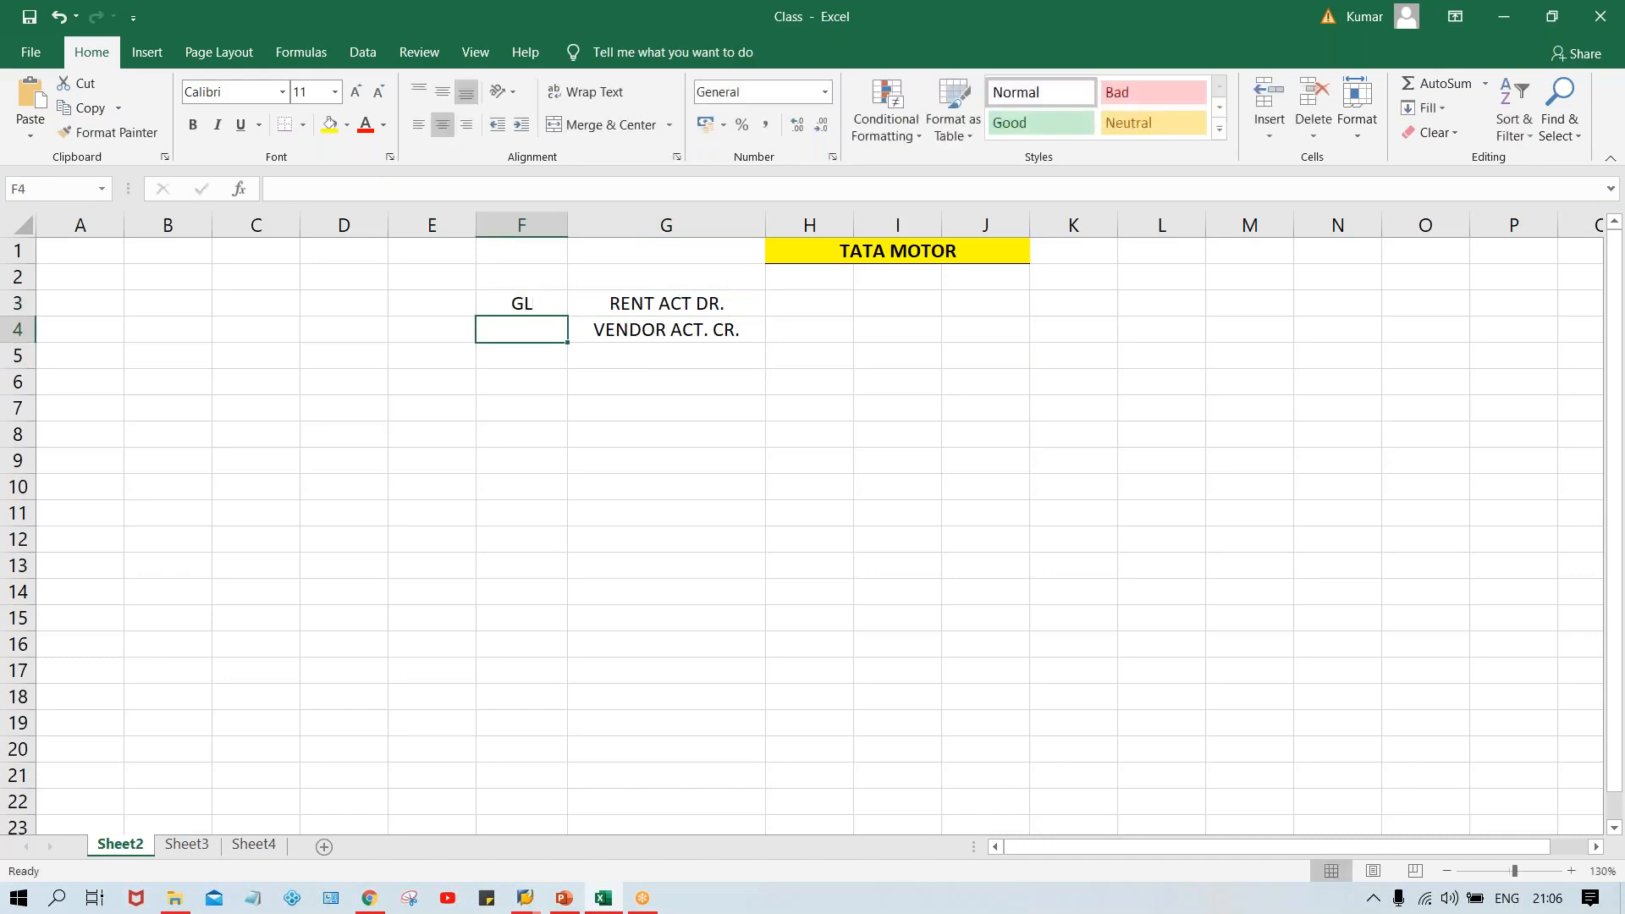
text(VEN)
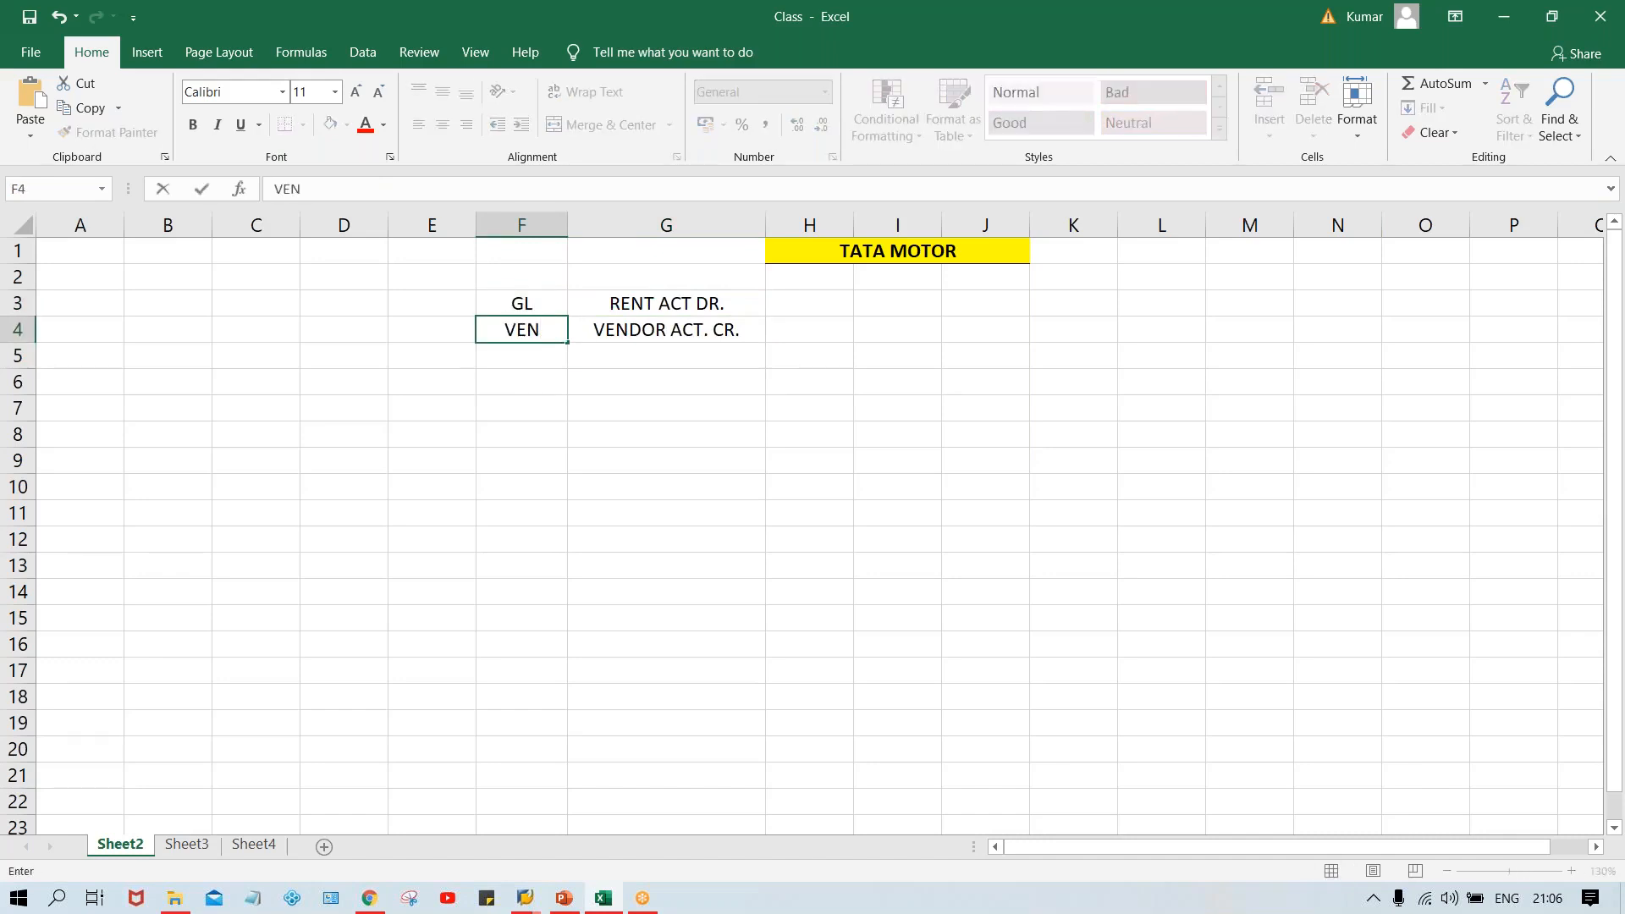
text(.)
key(Return)
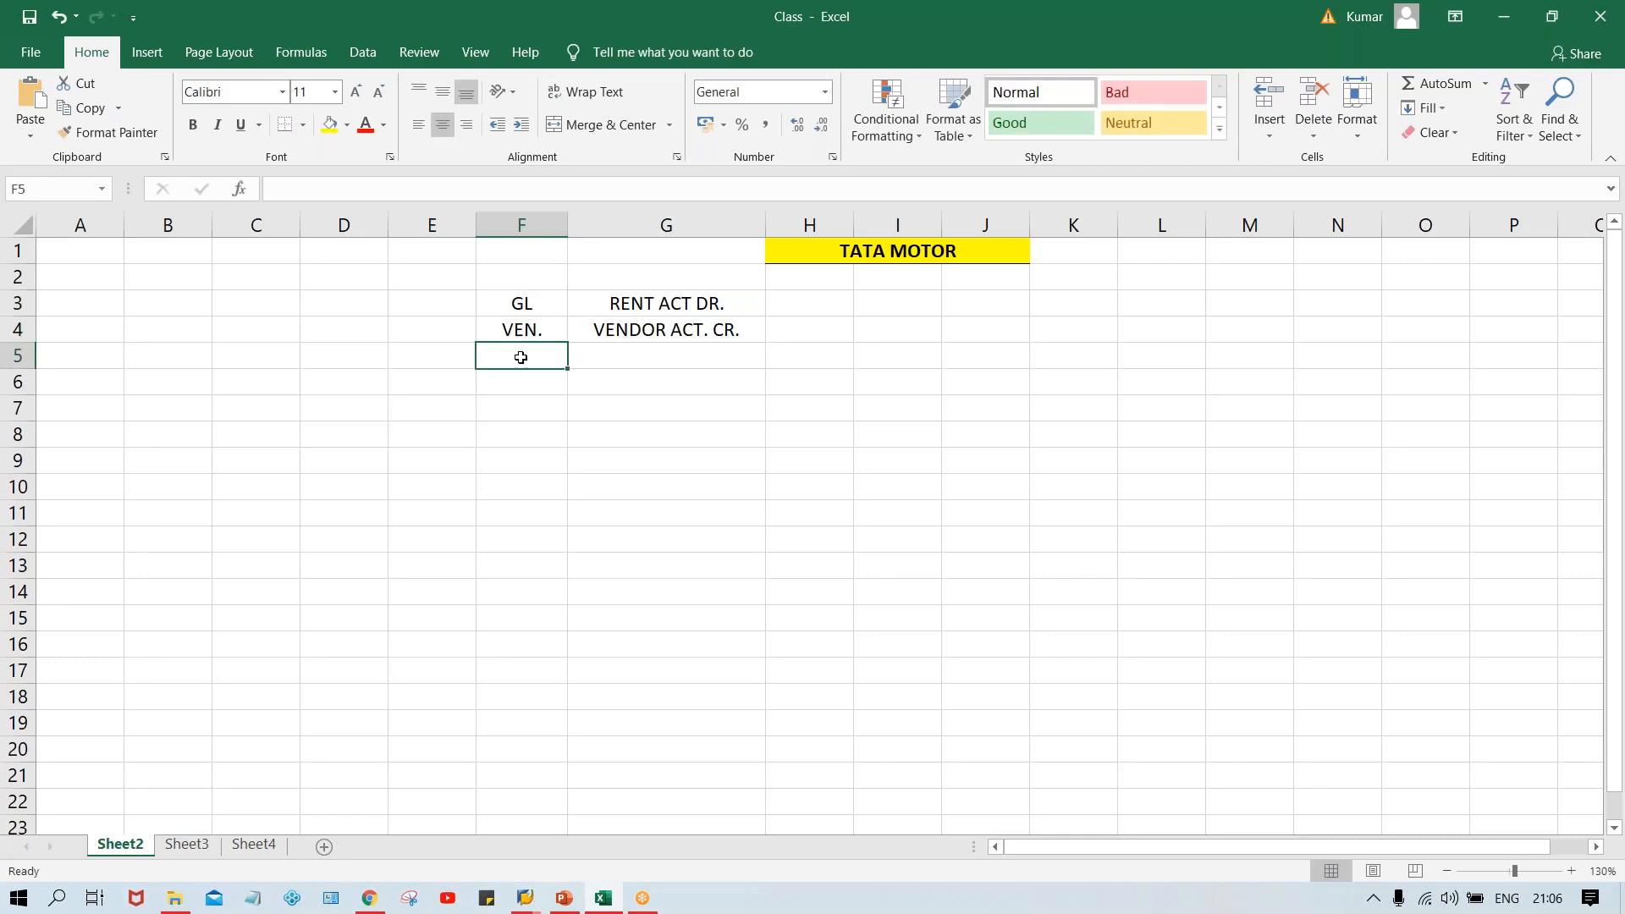
- Enter an amount of 1000 for both the rent and vendor lines in cells H3 and H4
click(769, 303)
text(1000)
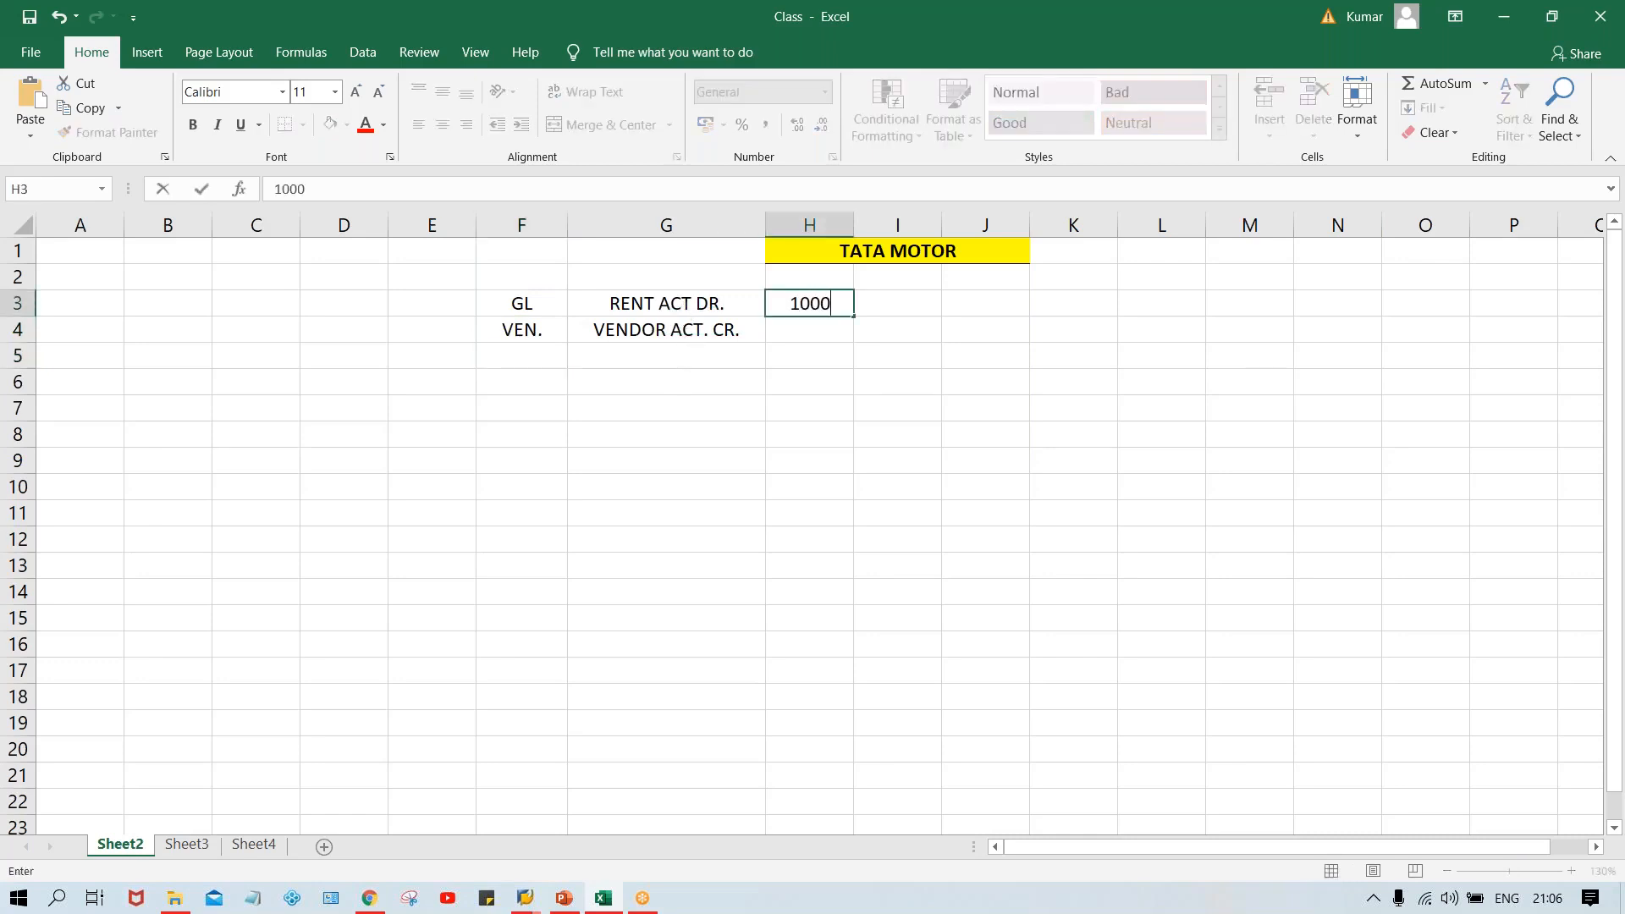
key(Return)
text(1000)
key(Return)
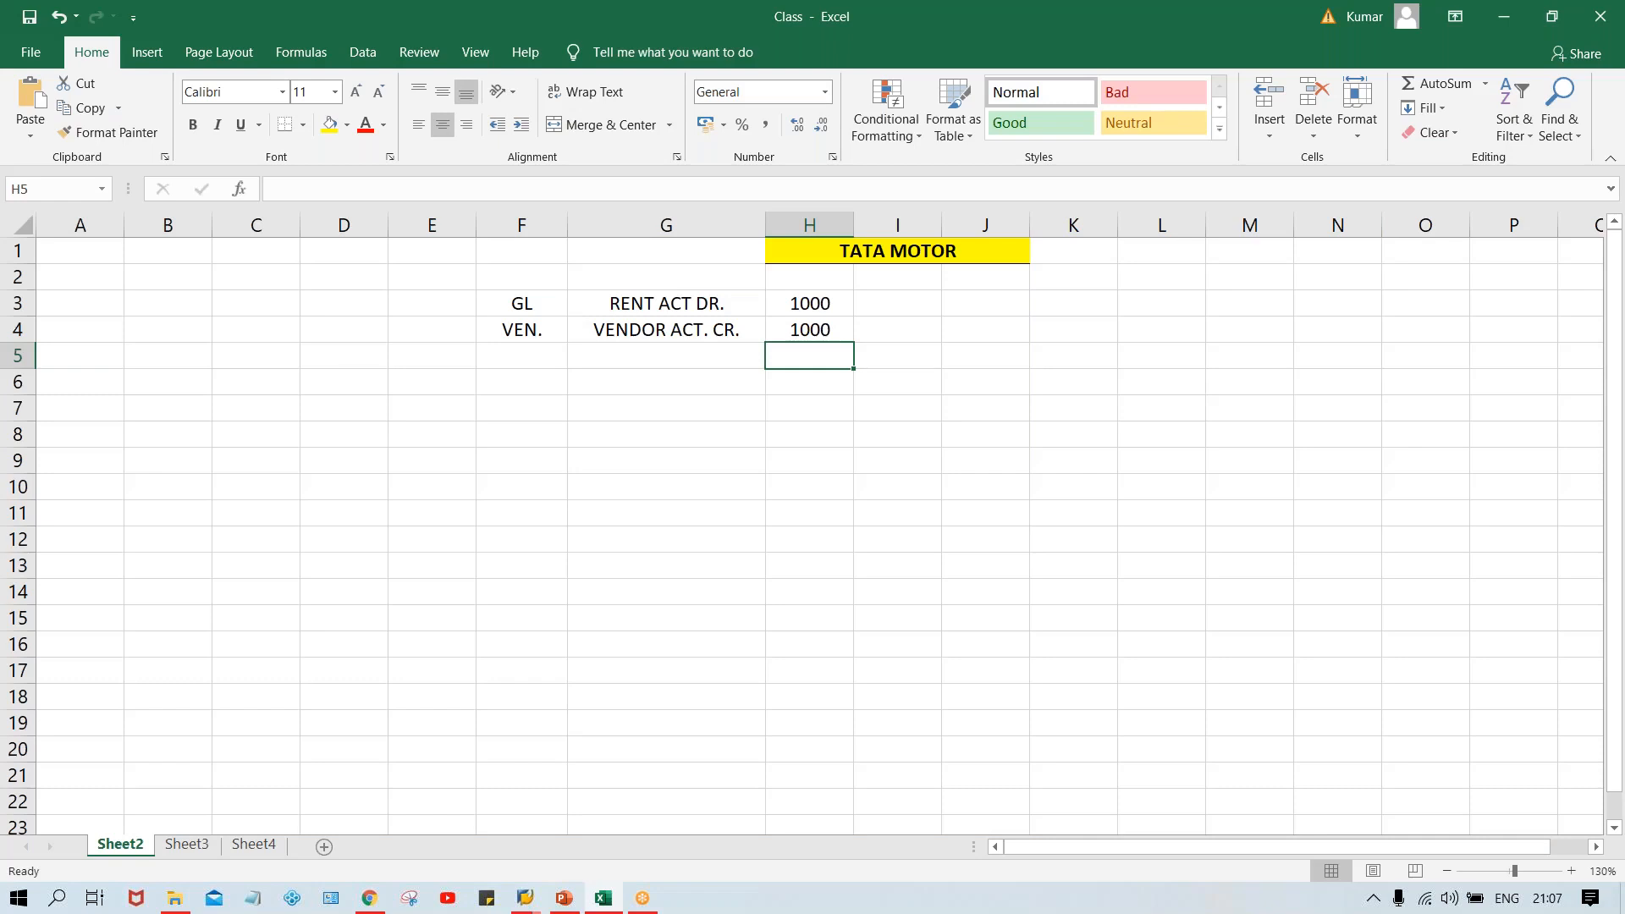
- Enter the transaction code FB60 in cell G2 above the journal entry
click(512, 446)
click(672, 372)
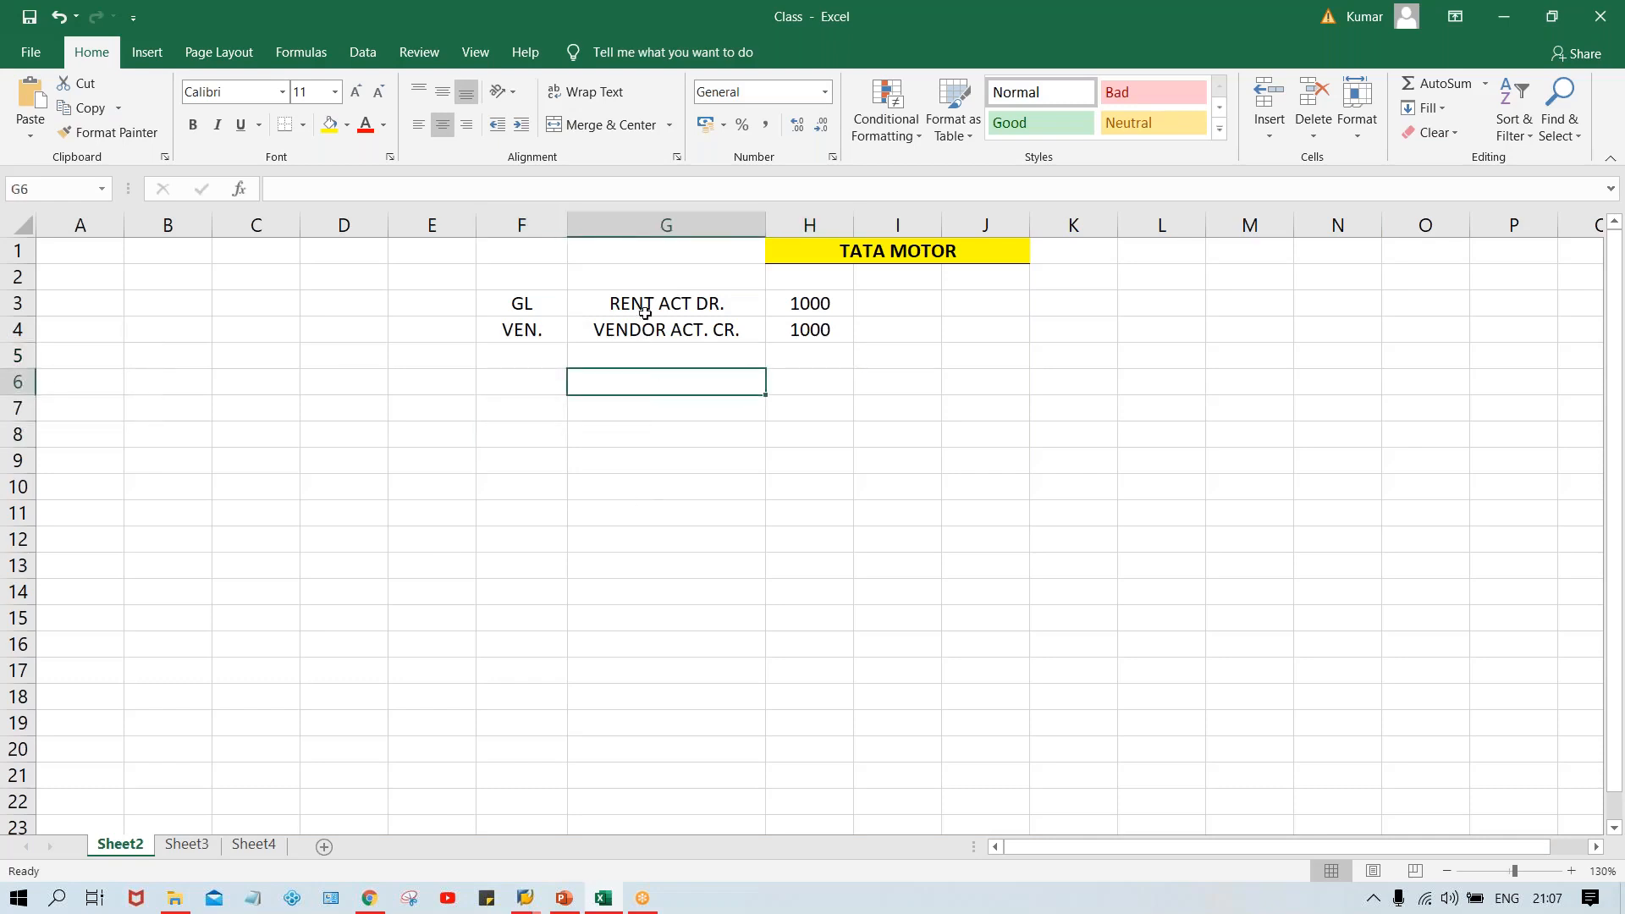
click(636, 283)
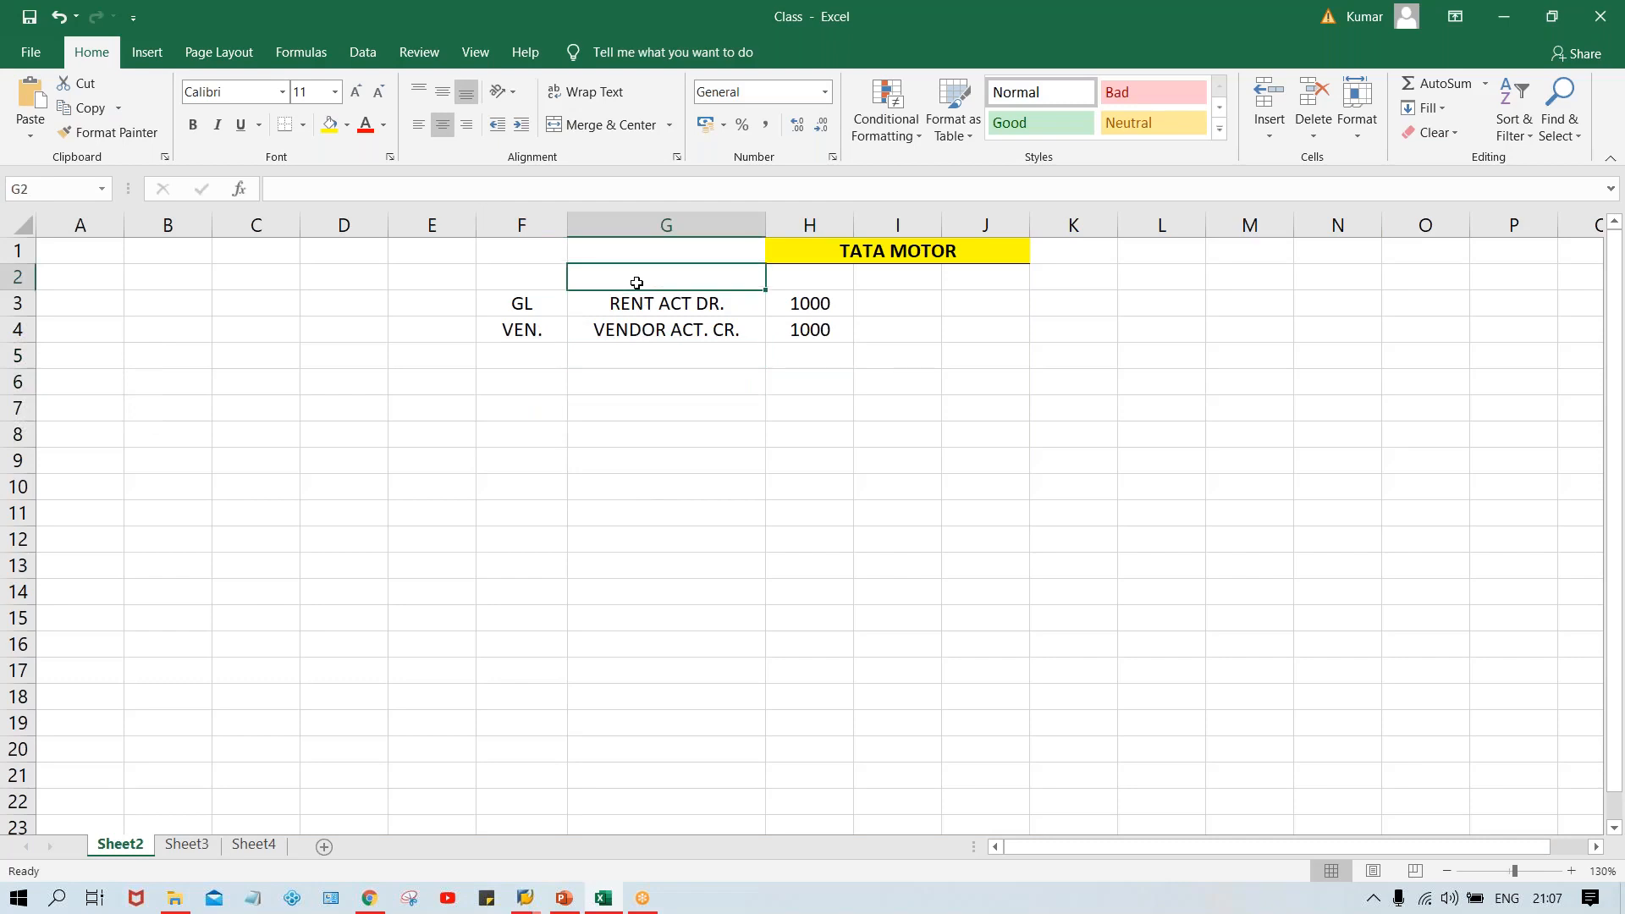
text(FB)
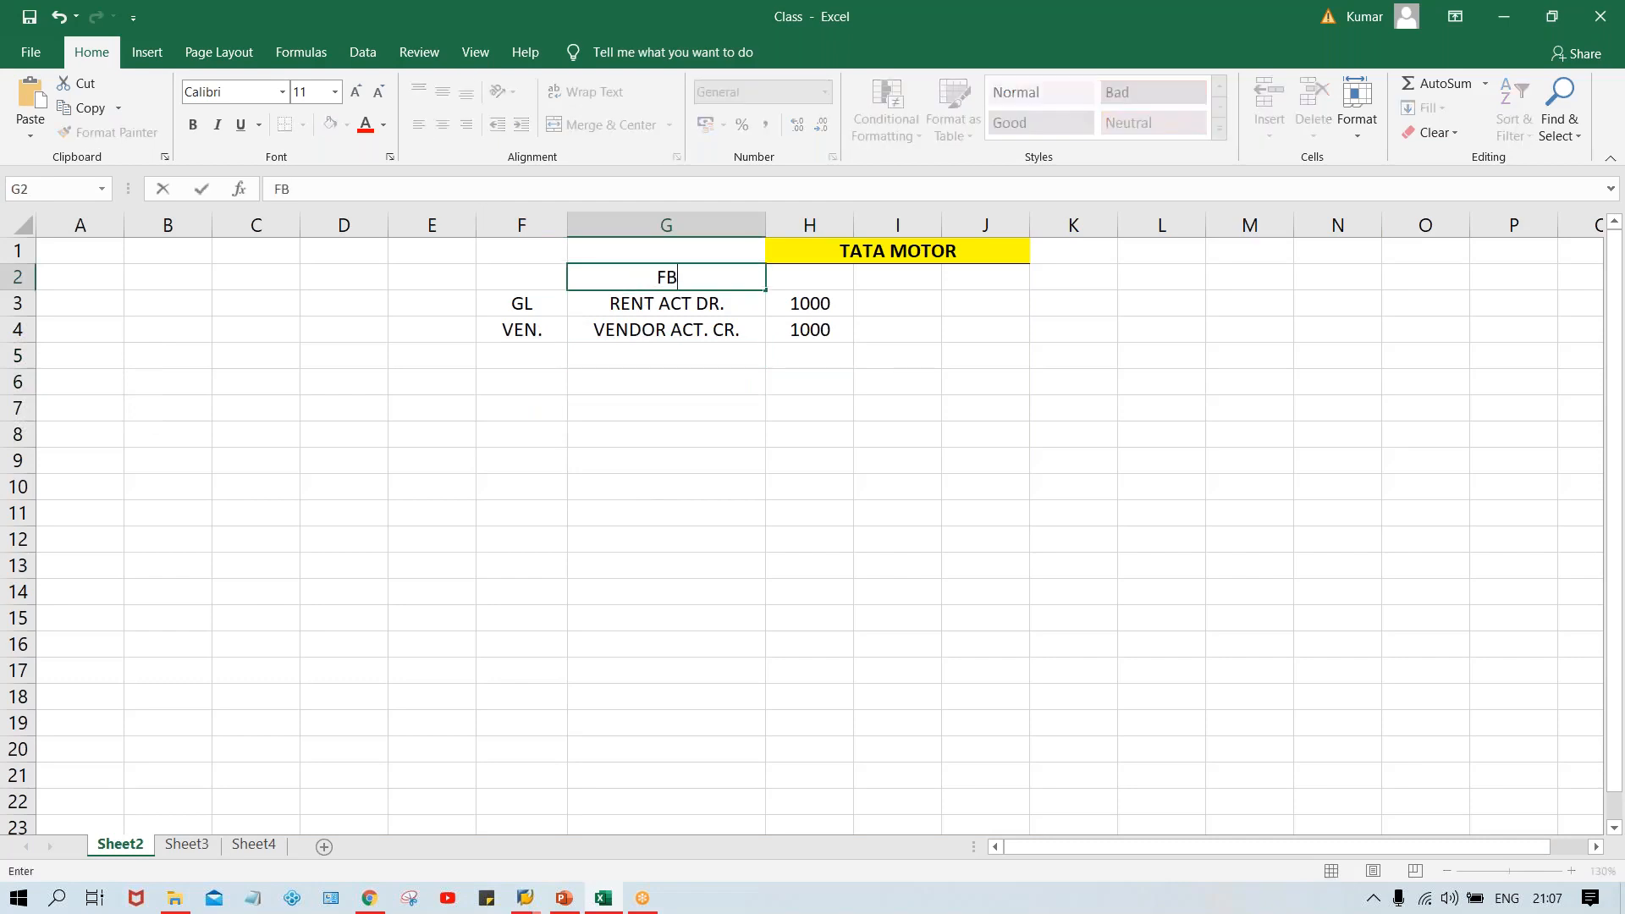
text(60)
key(Return)
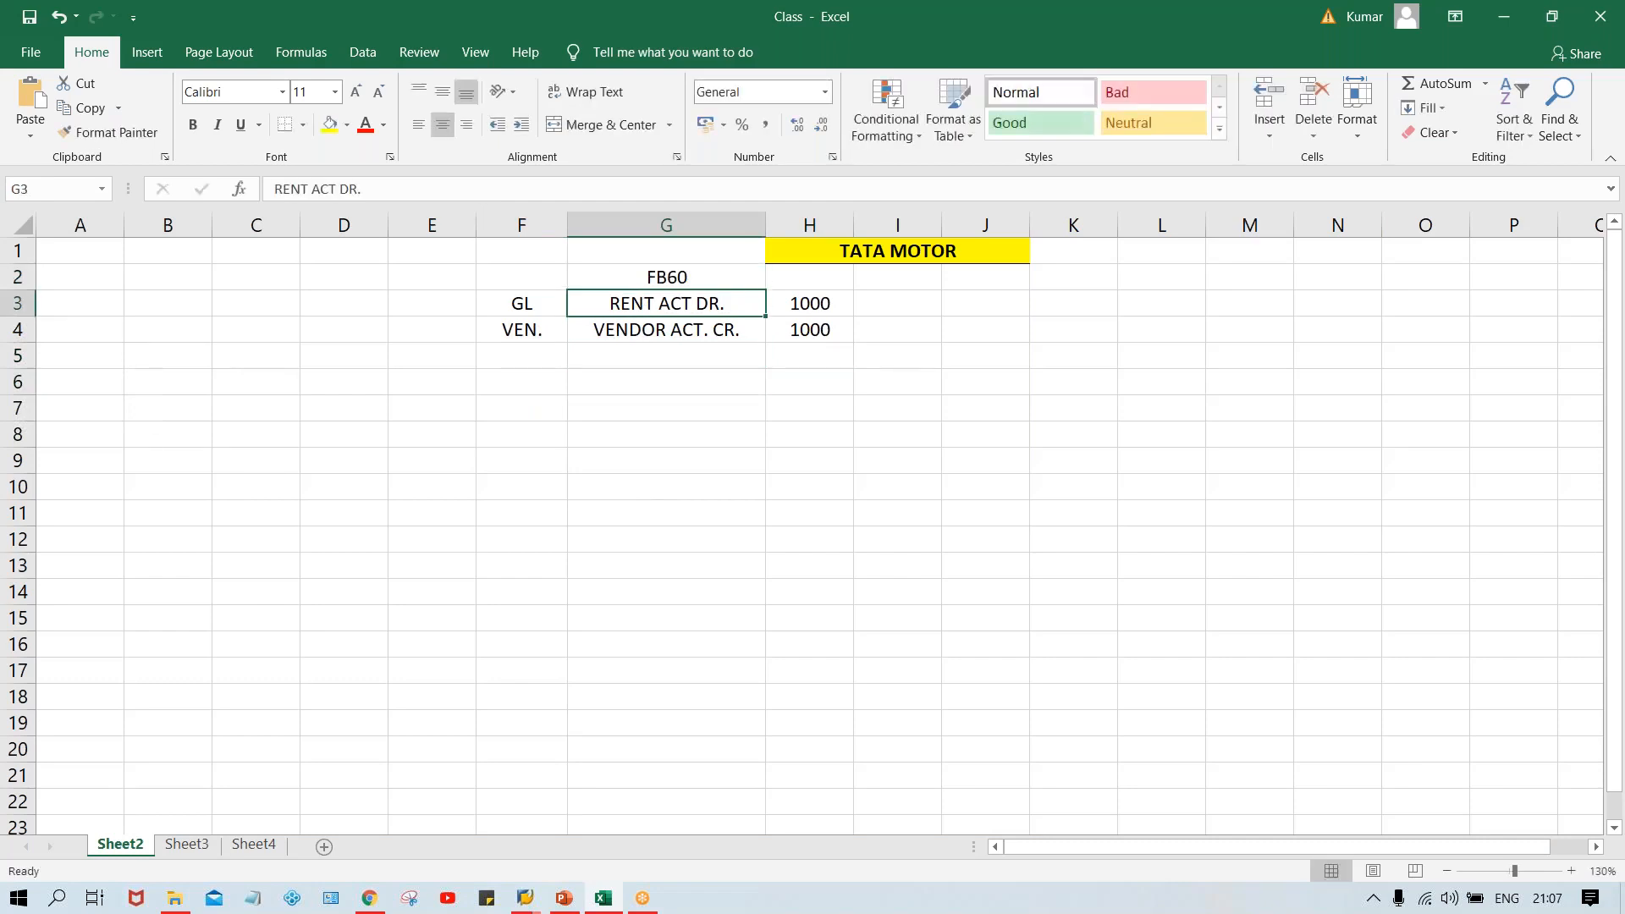
click(677, 286)
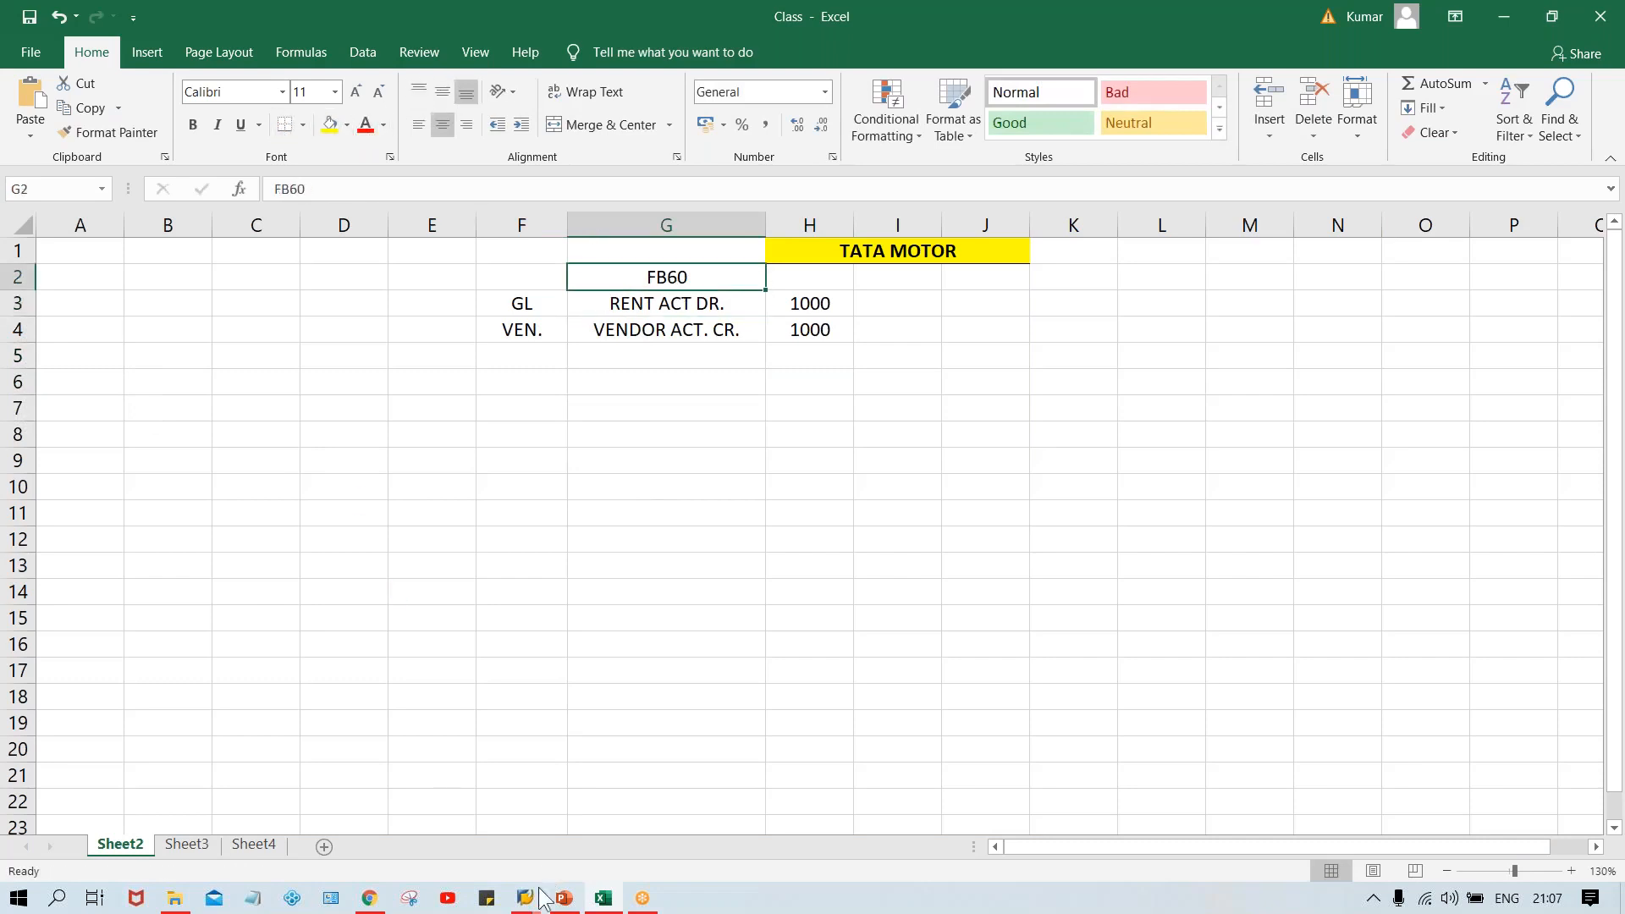
- Switch to the SAP Easy Access window and log off the current session
mouse_move(531, 904)
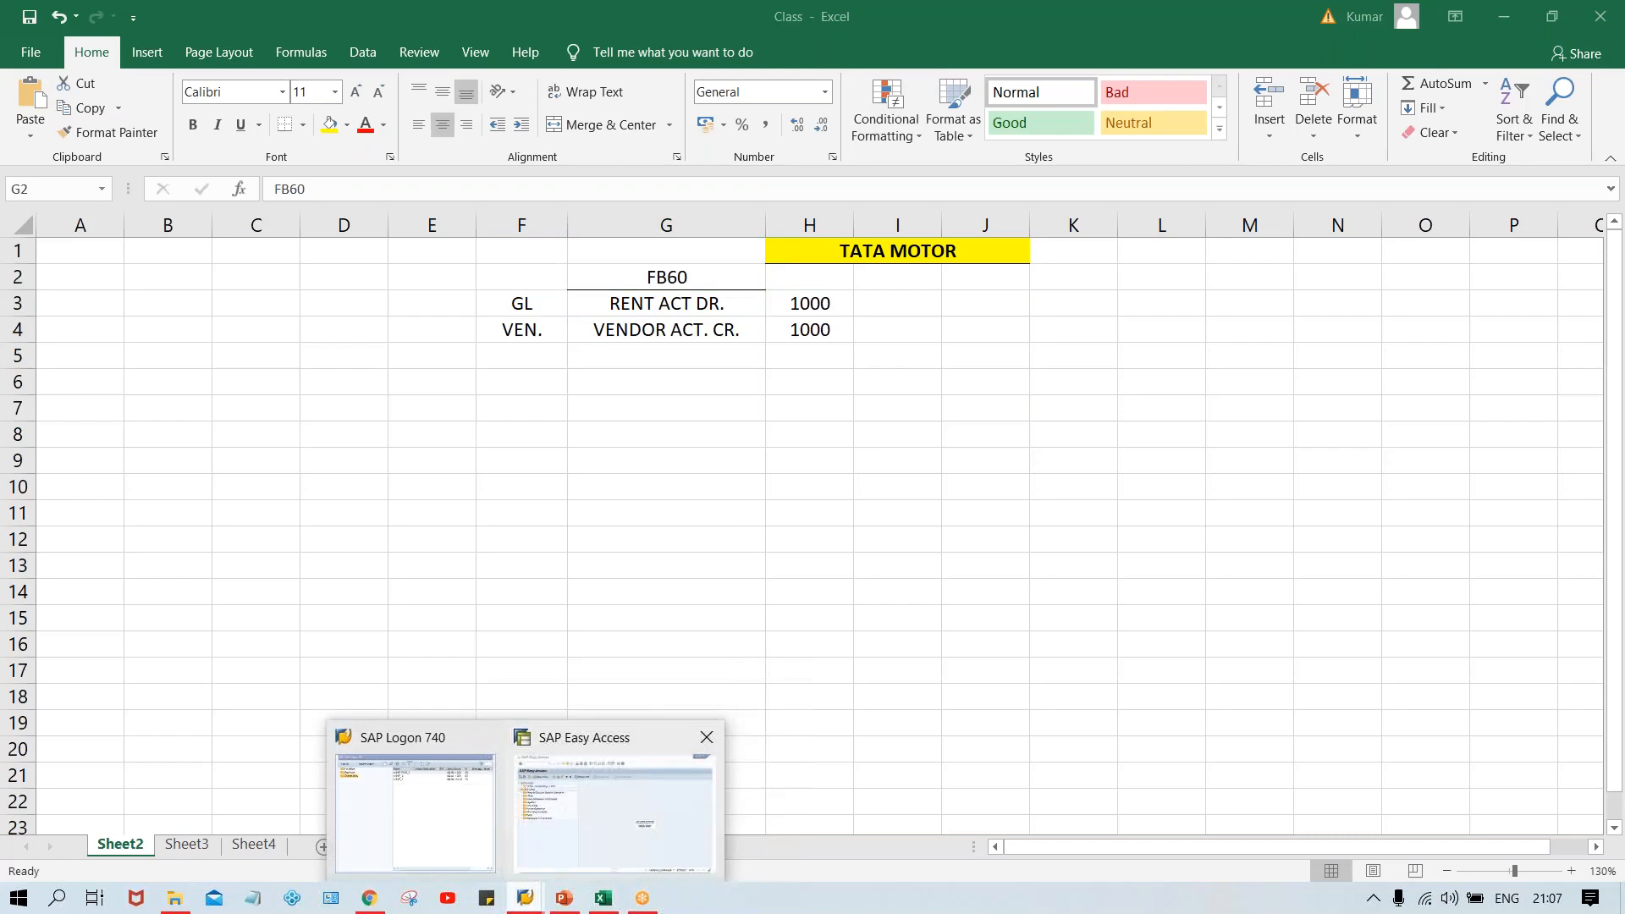
click(571, 816)
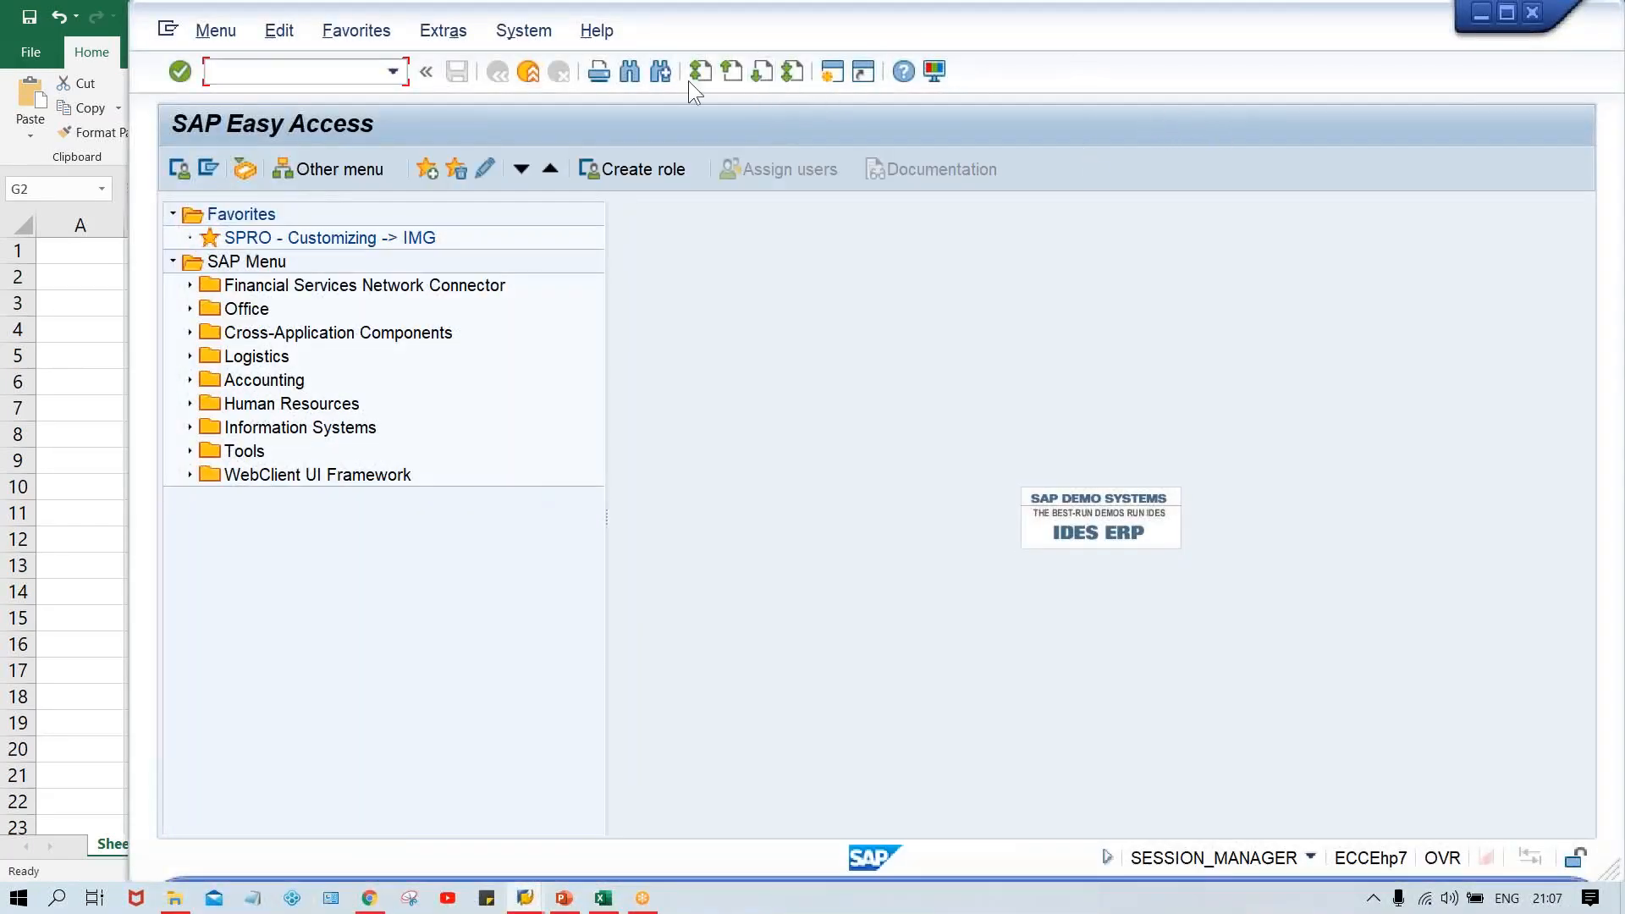
click(523, 30)
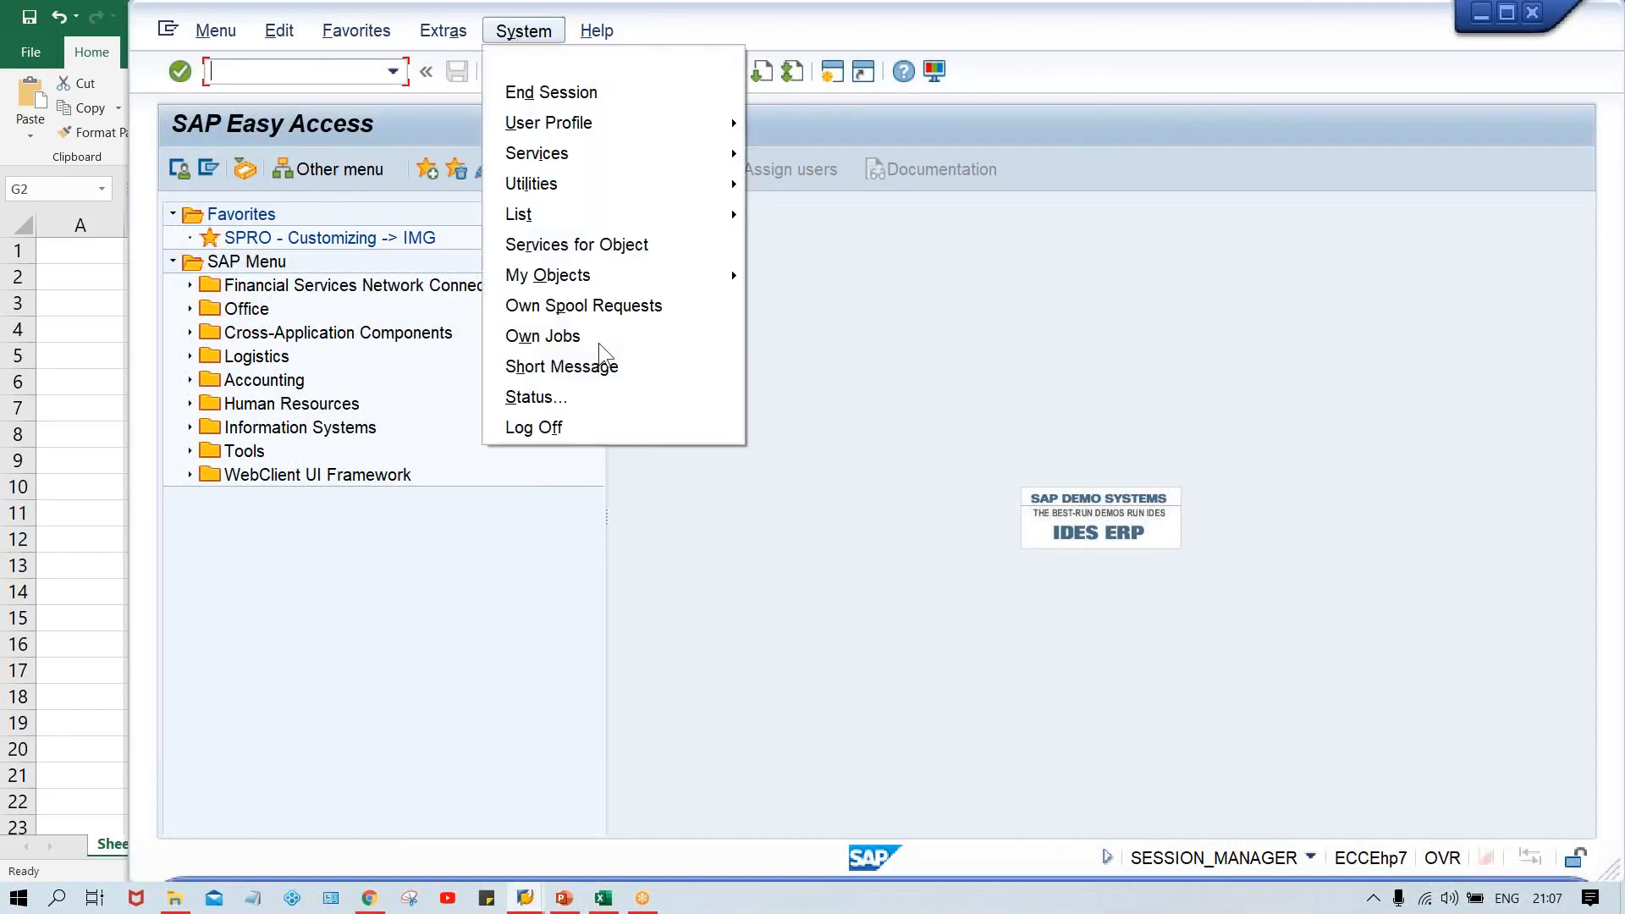
click(538, 429)
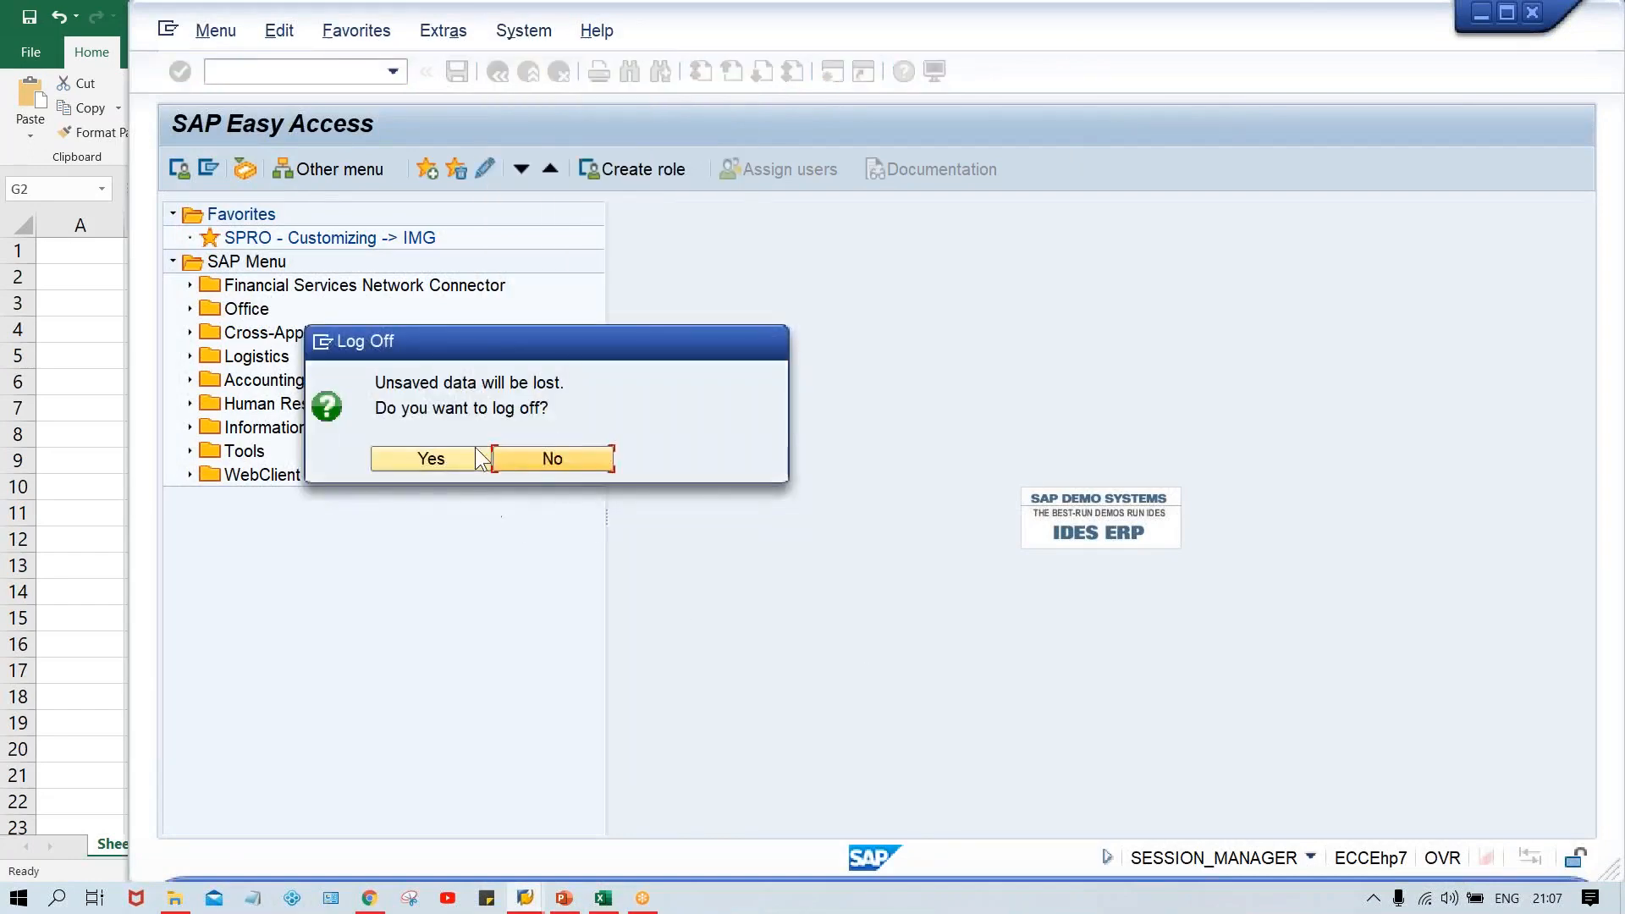
click(478, 459)
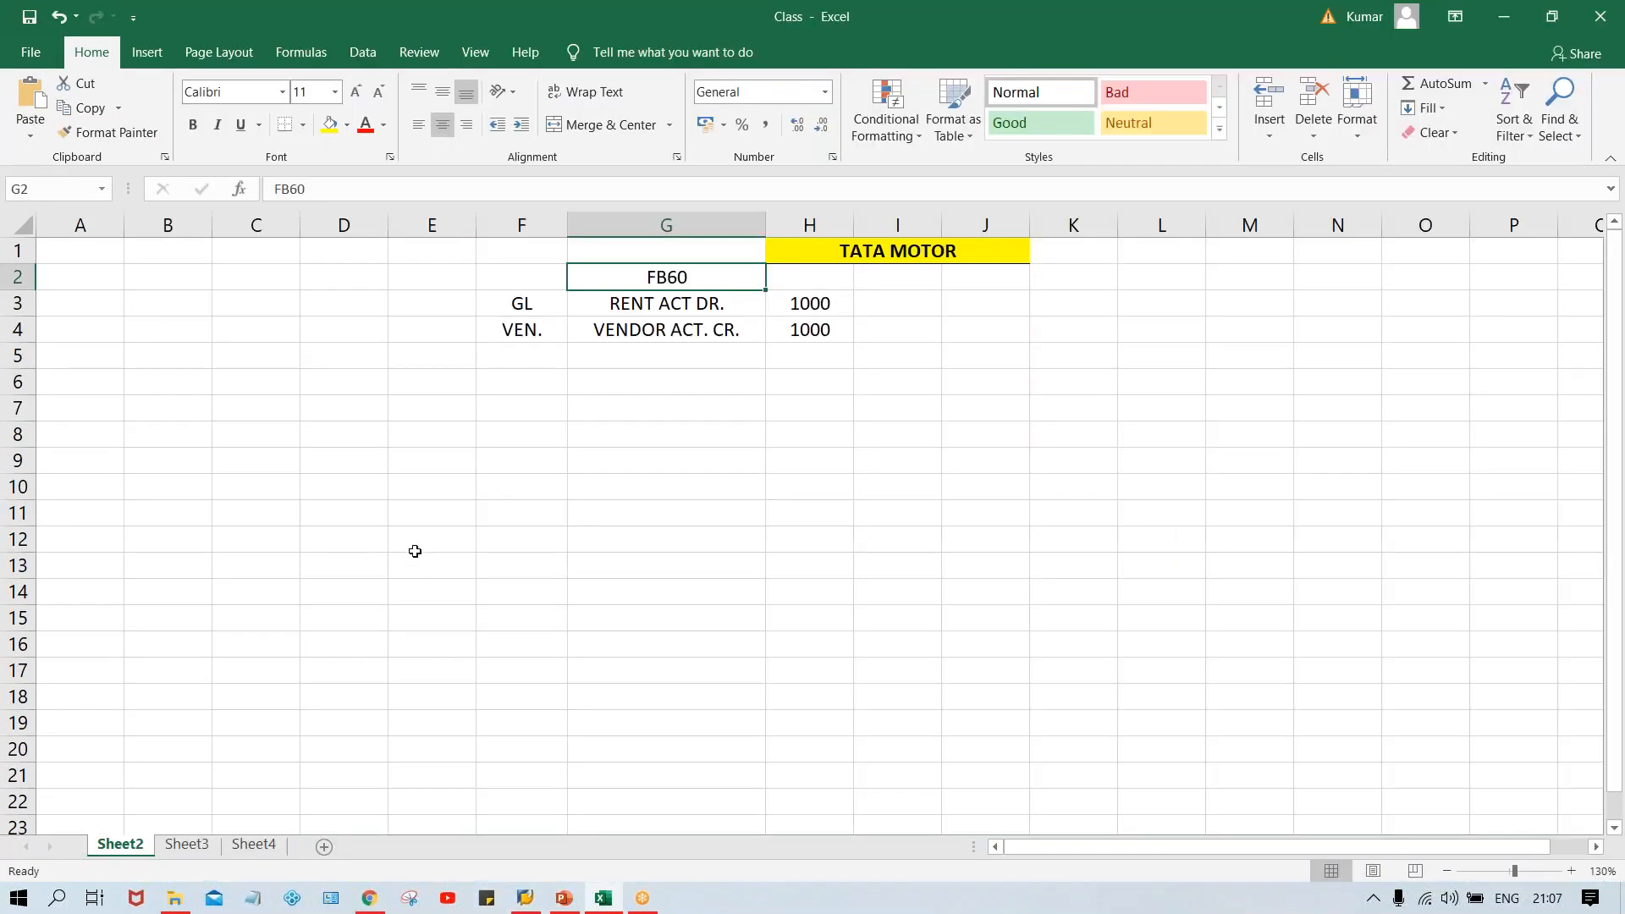
- Bring up SAP Logon 740 maximized and open the logon screen of the SAP_2 connection
mouse_move(525, 898)
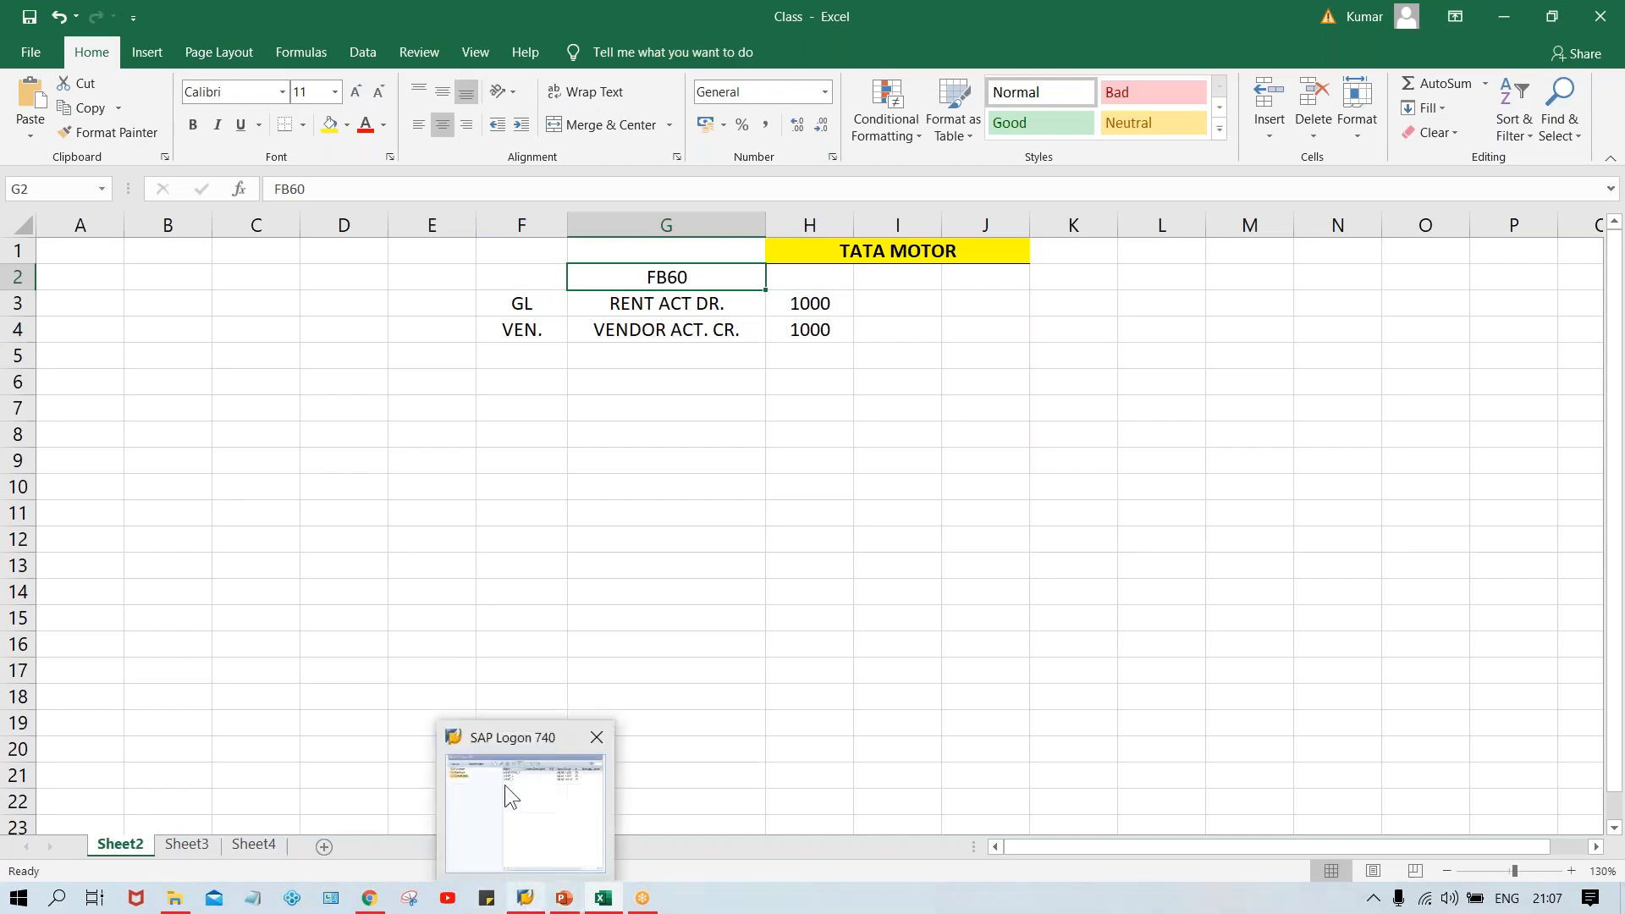
click(505, 779)
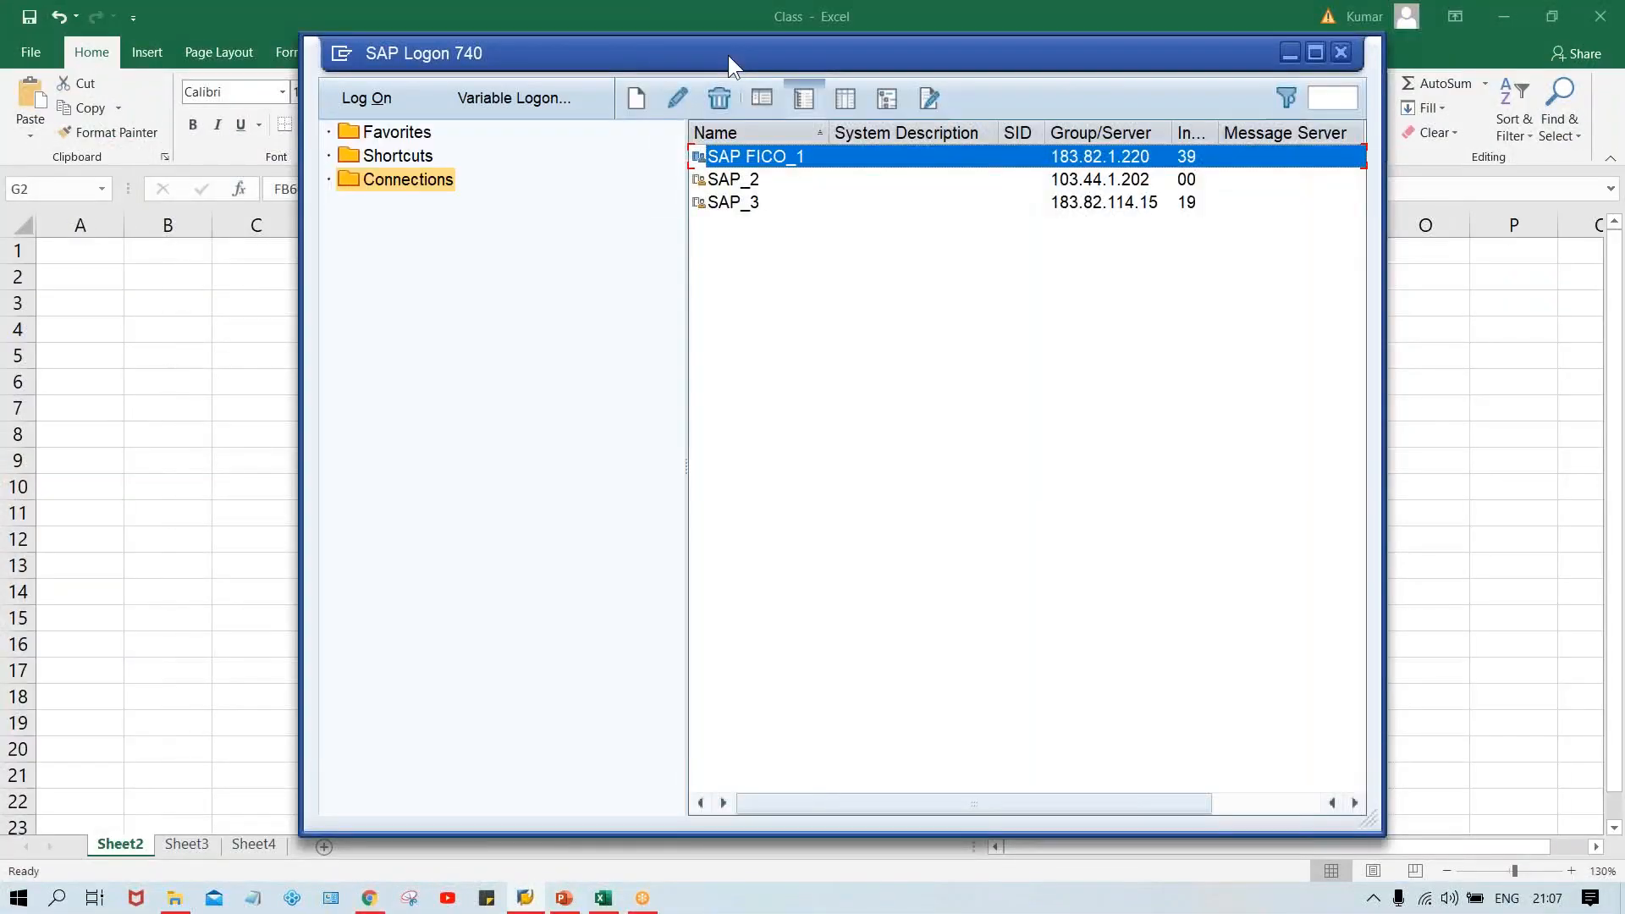
double_click(728, 55)
click(648, 141)
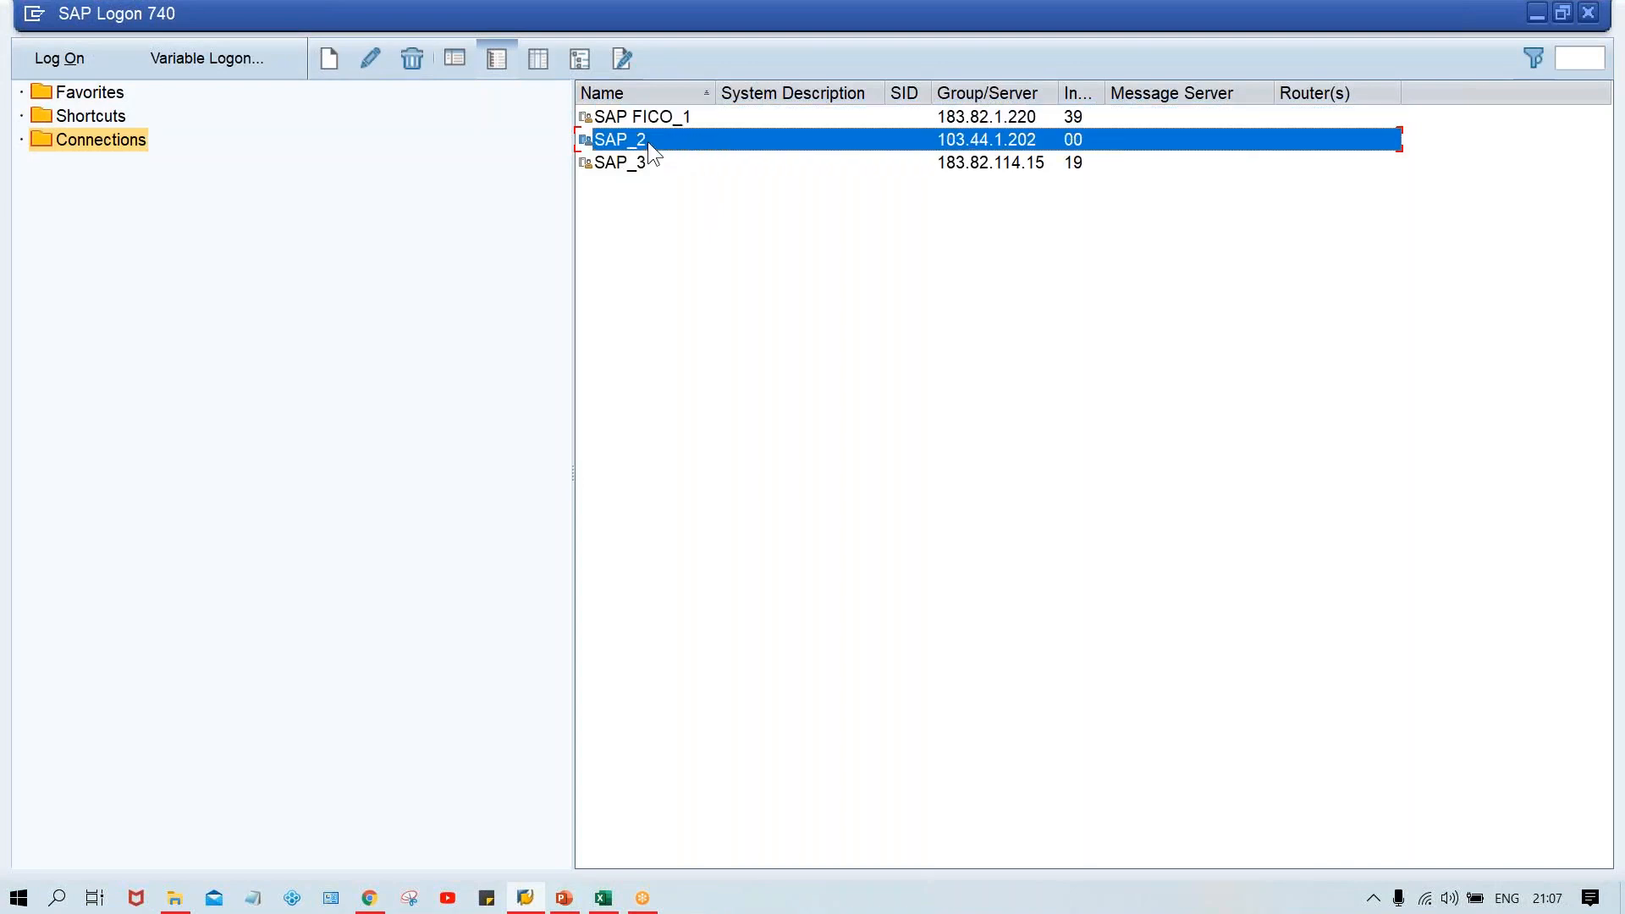
double_click(648, 140)
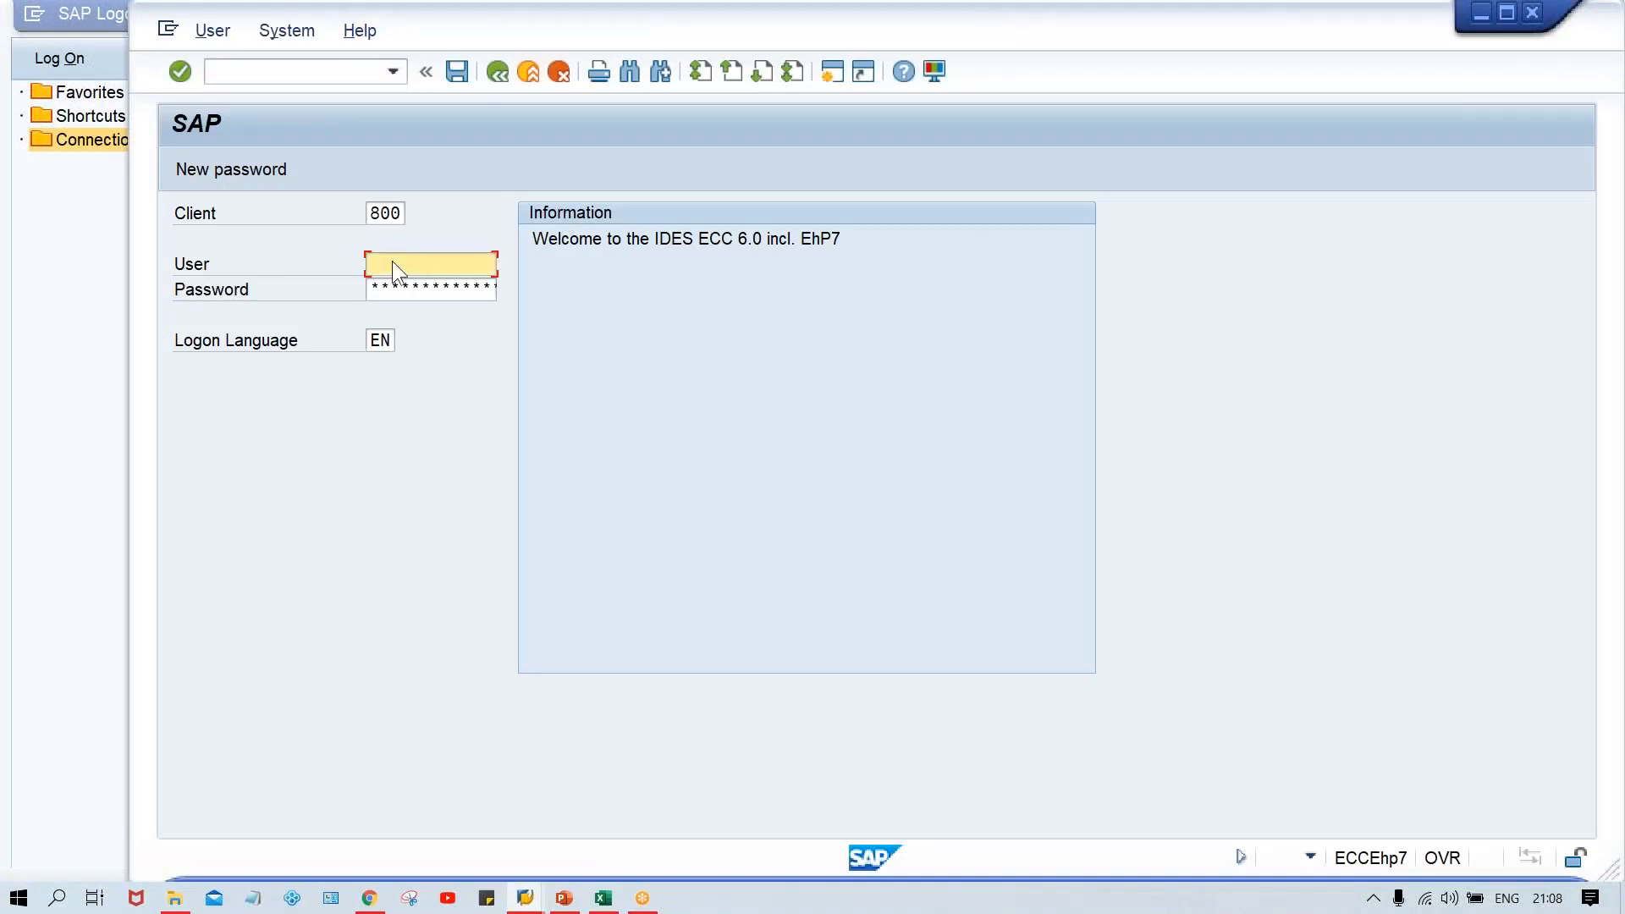
- Try to log on to client 800 with the first saved user ID and the account password
key(space)
key(Down)
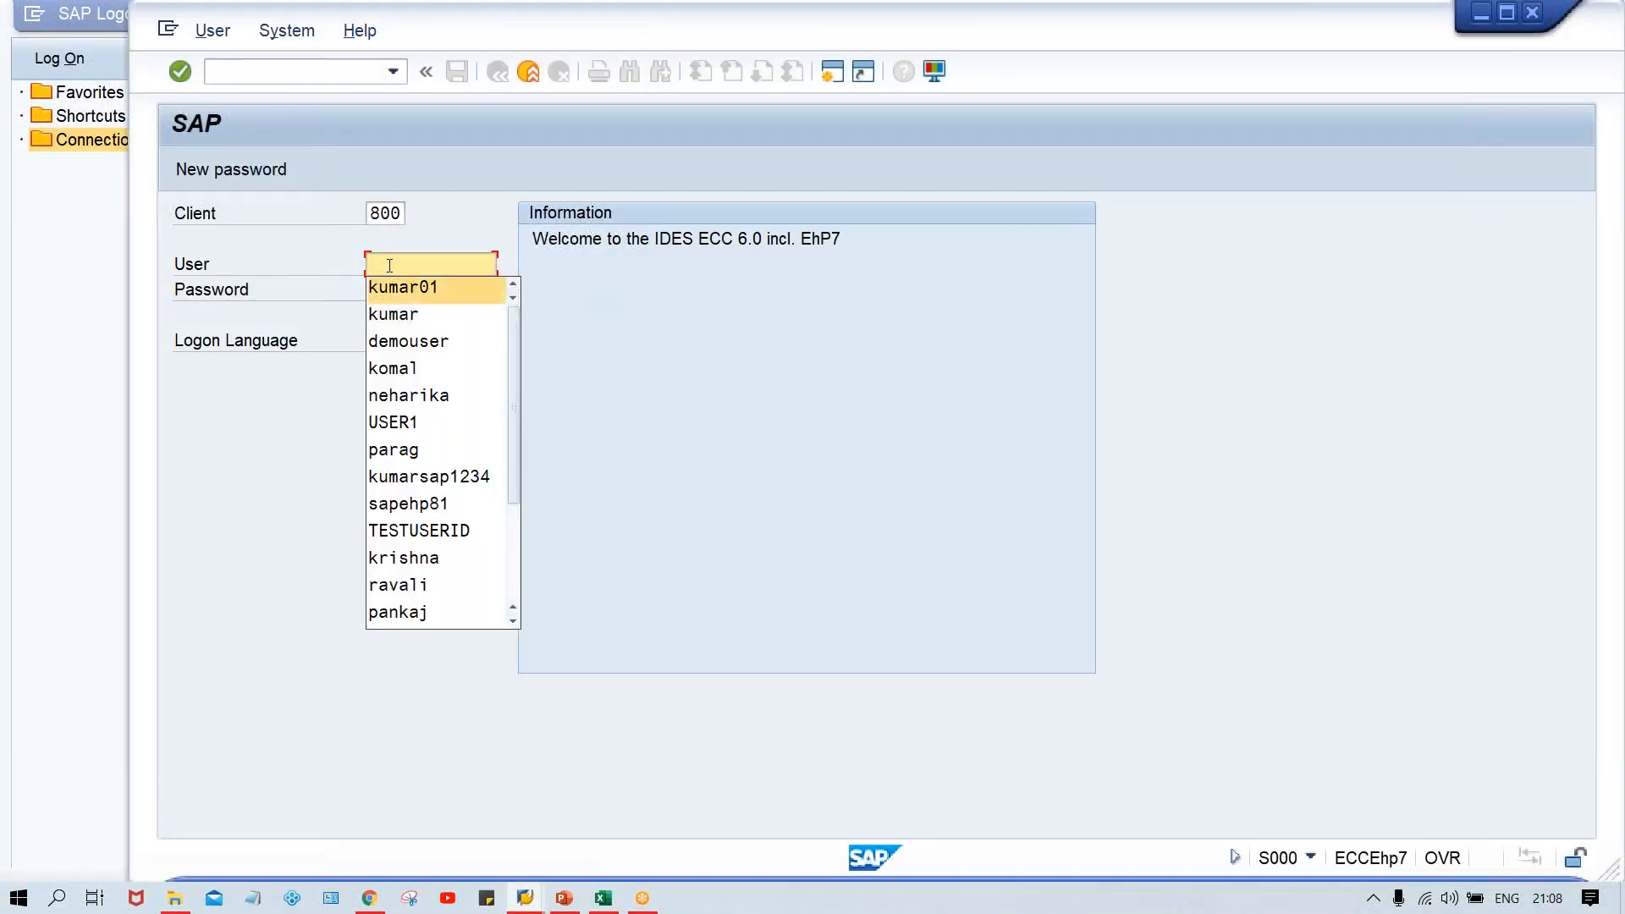
key(Return)
key(Tab)
text(*)
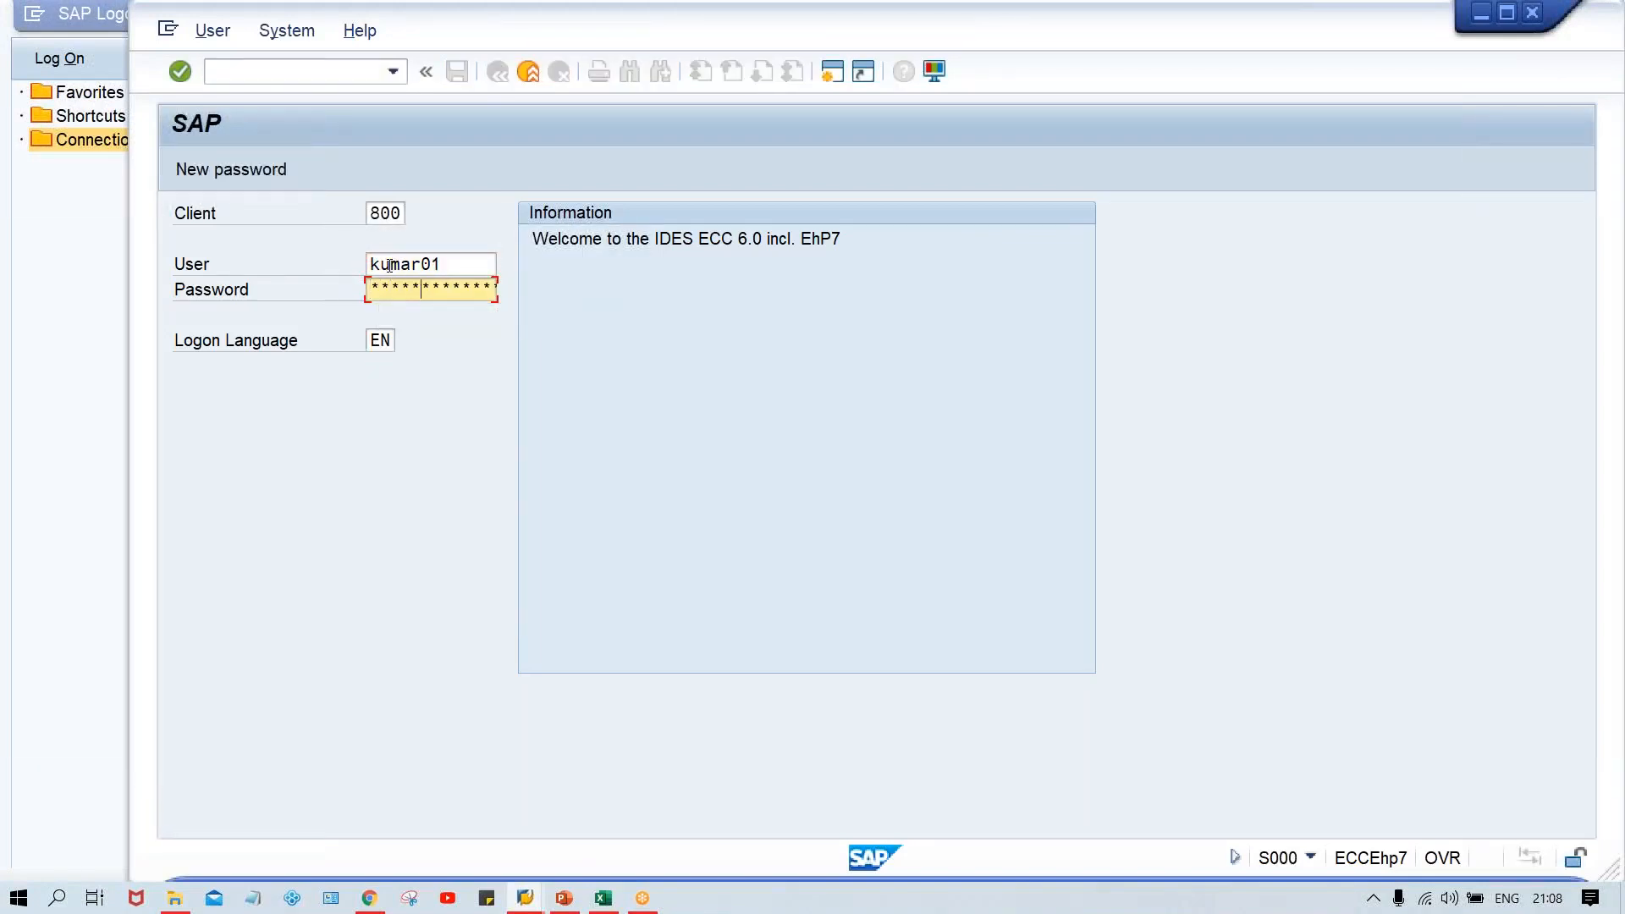
key(Return)
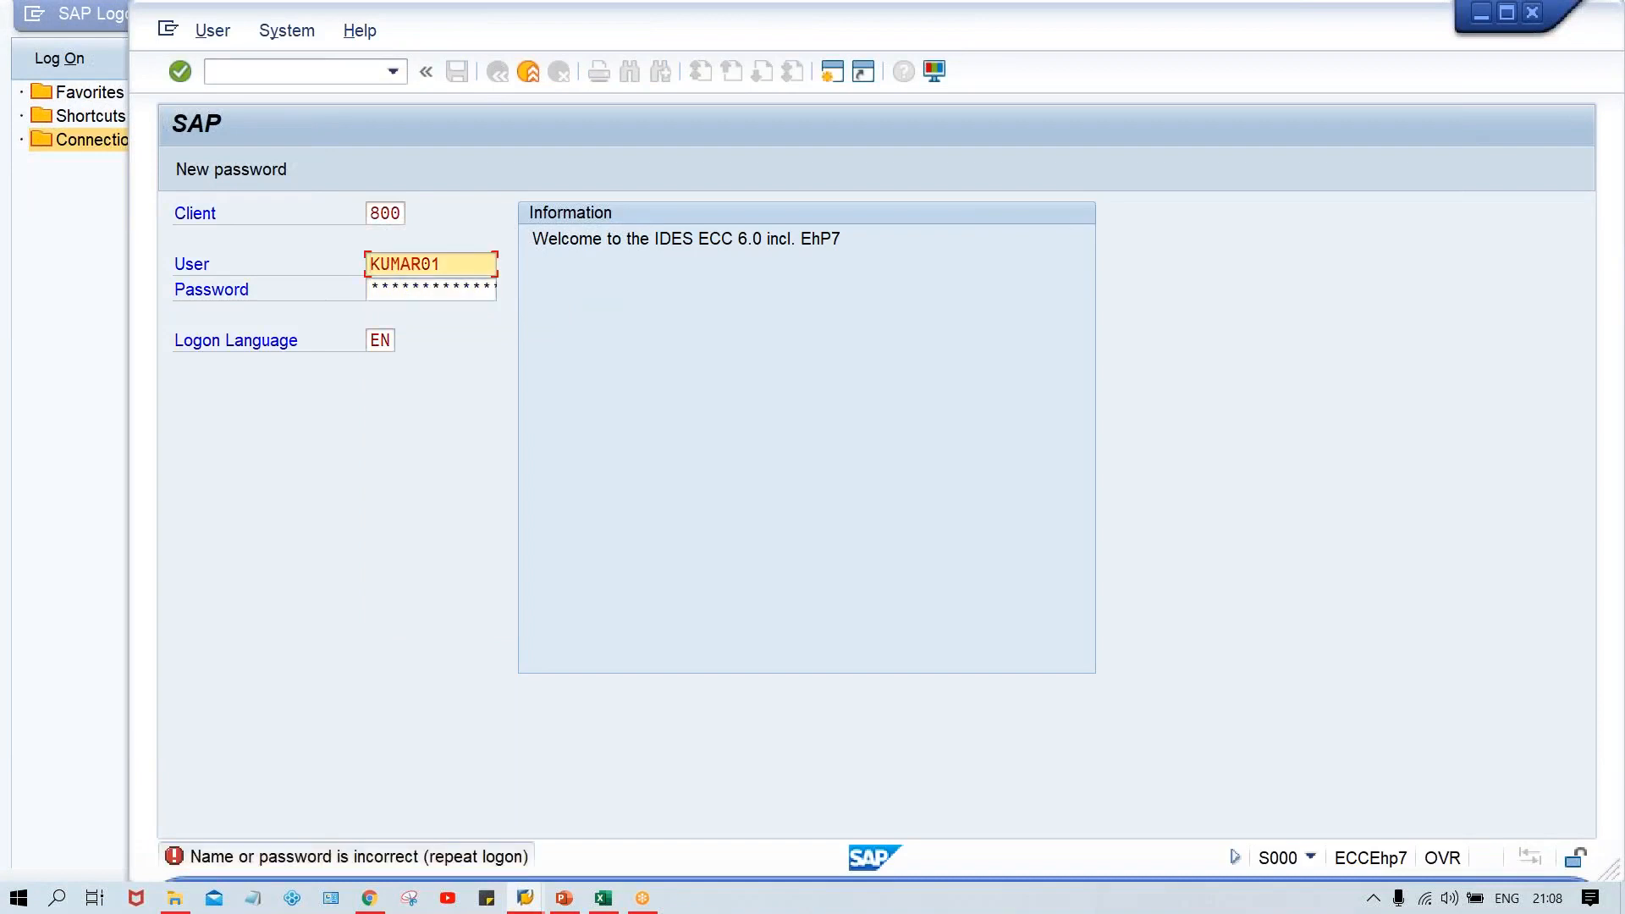
- Log on to client 800 with the second saved user ID, entering the account password with caps lock off
key(shift+Tab)
key(ctrl+a)
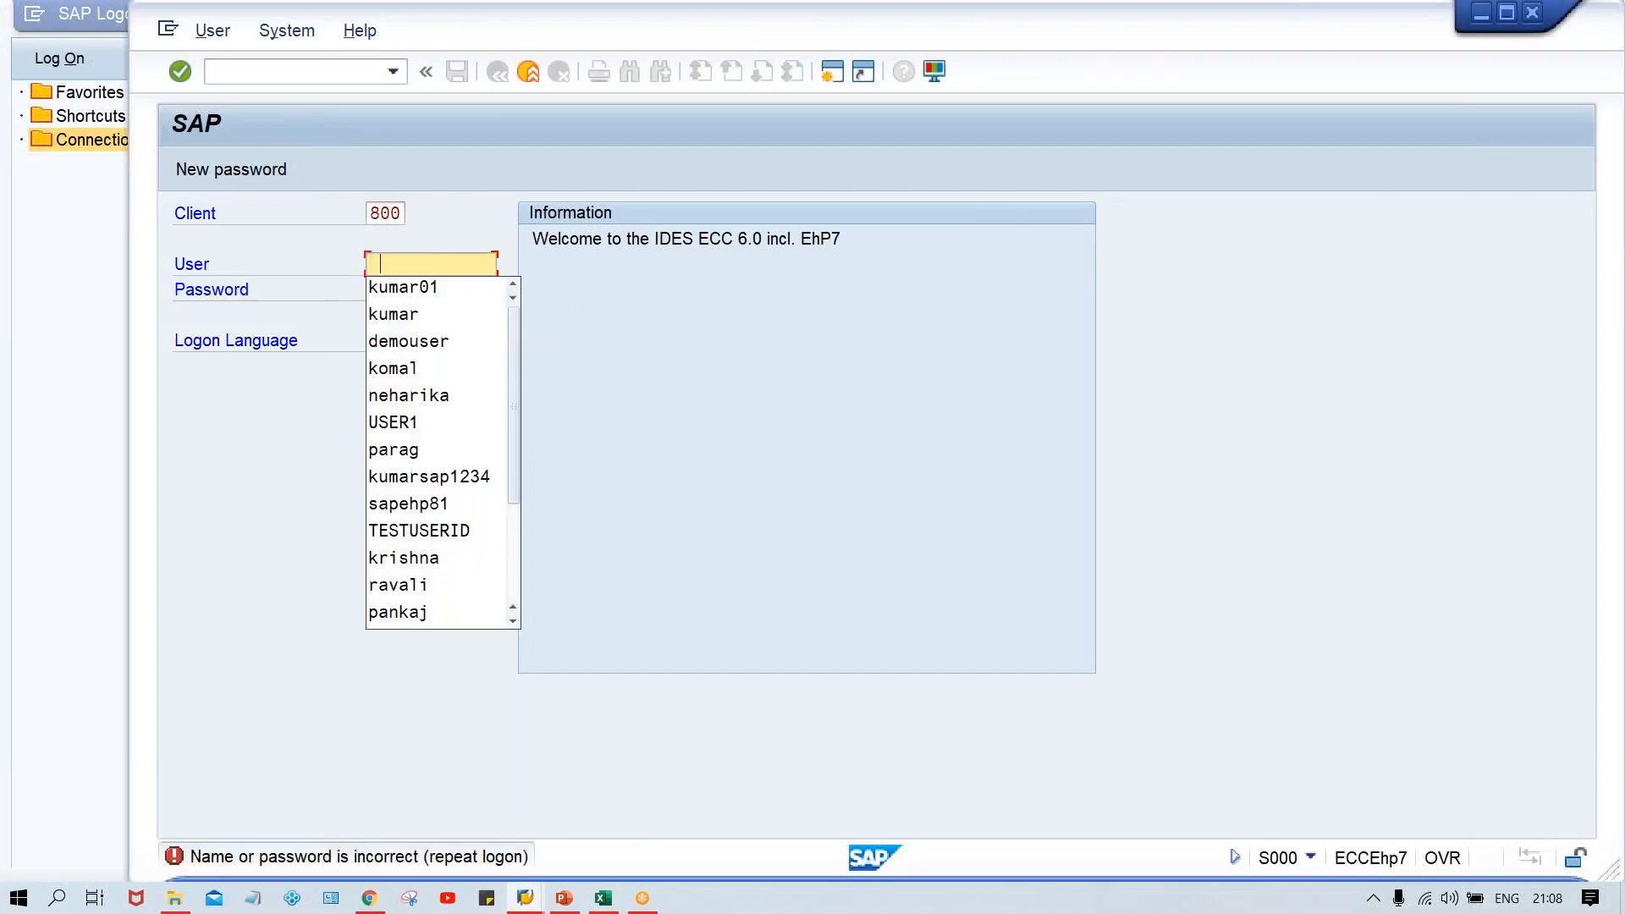
key(Down)
key(Down)
key(Return)
key(Tab)
text(************)
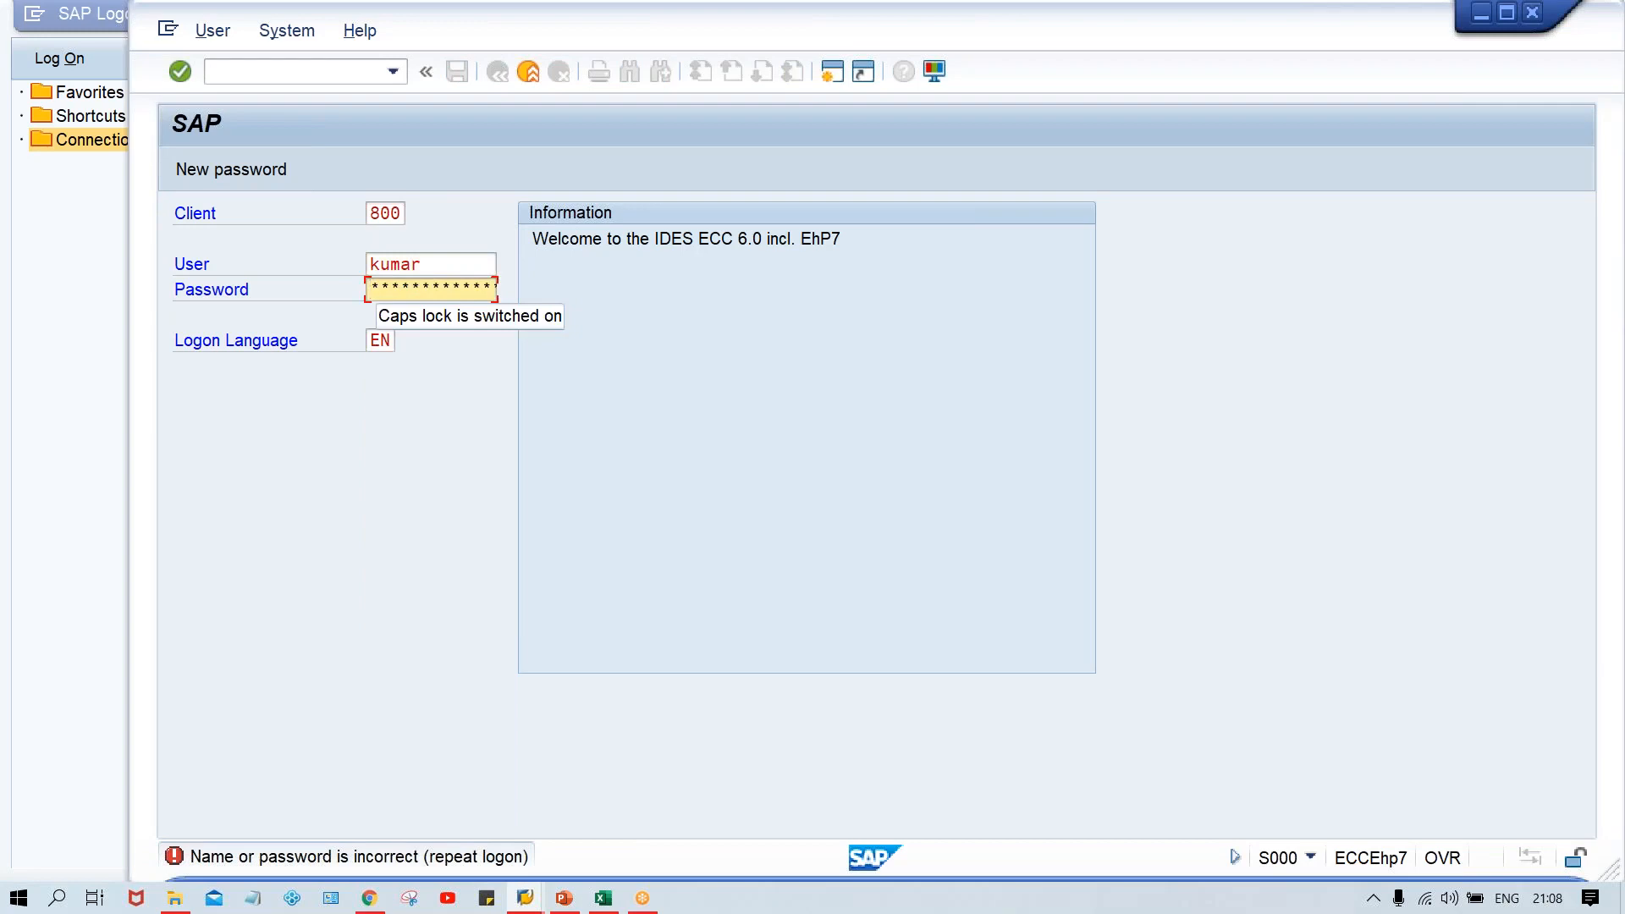
key(Caps_Lock)
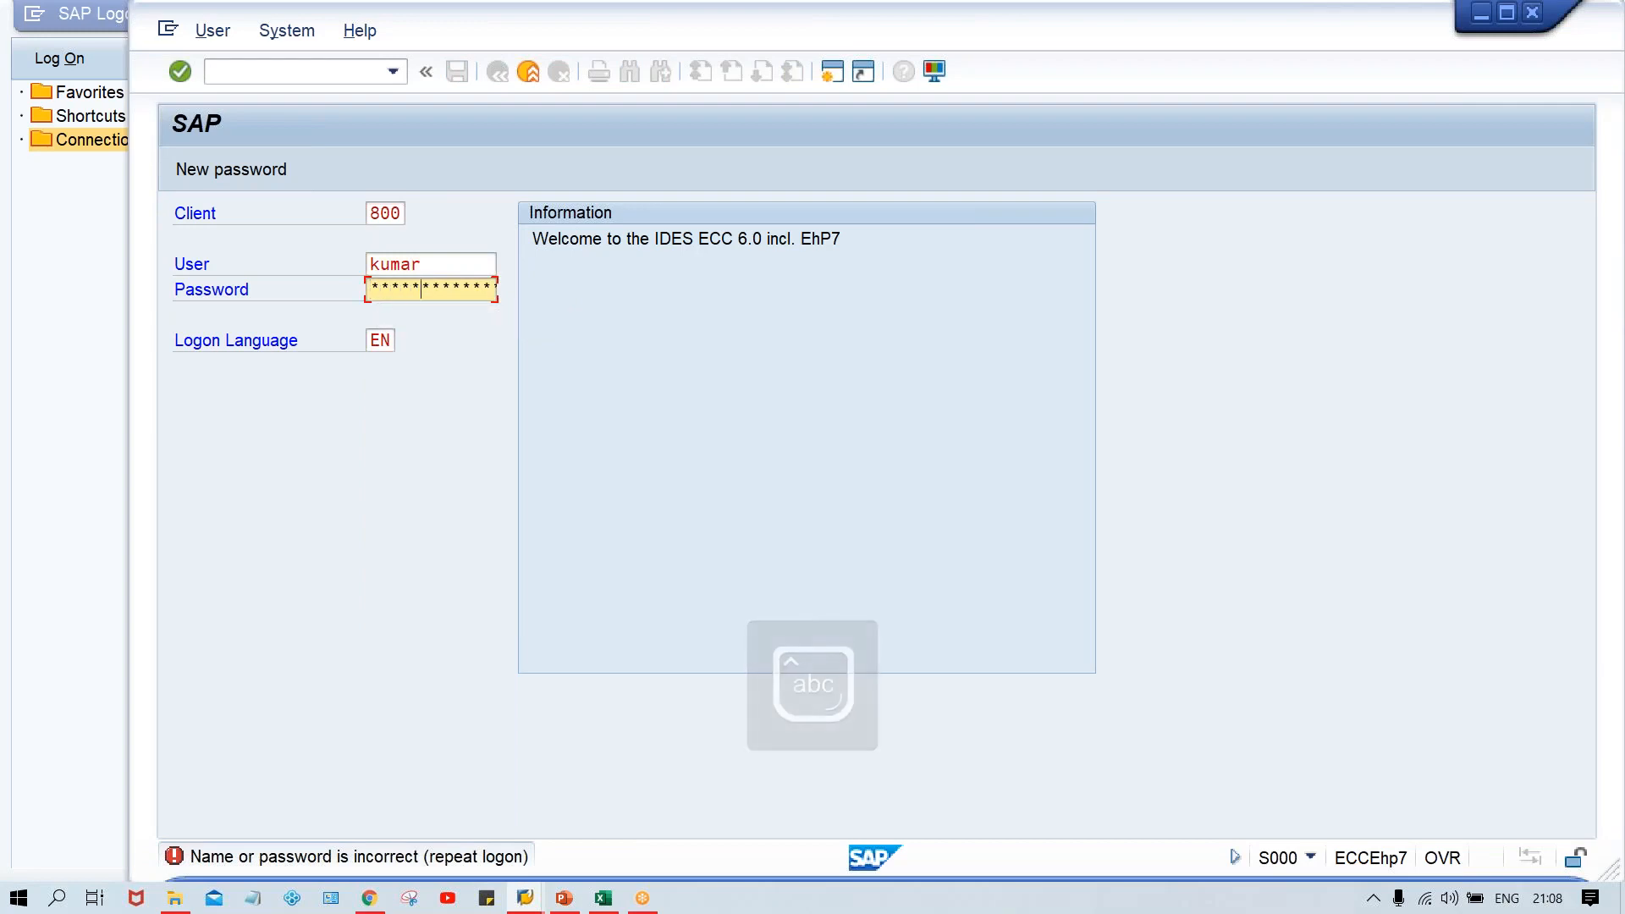
key(Return)
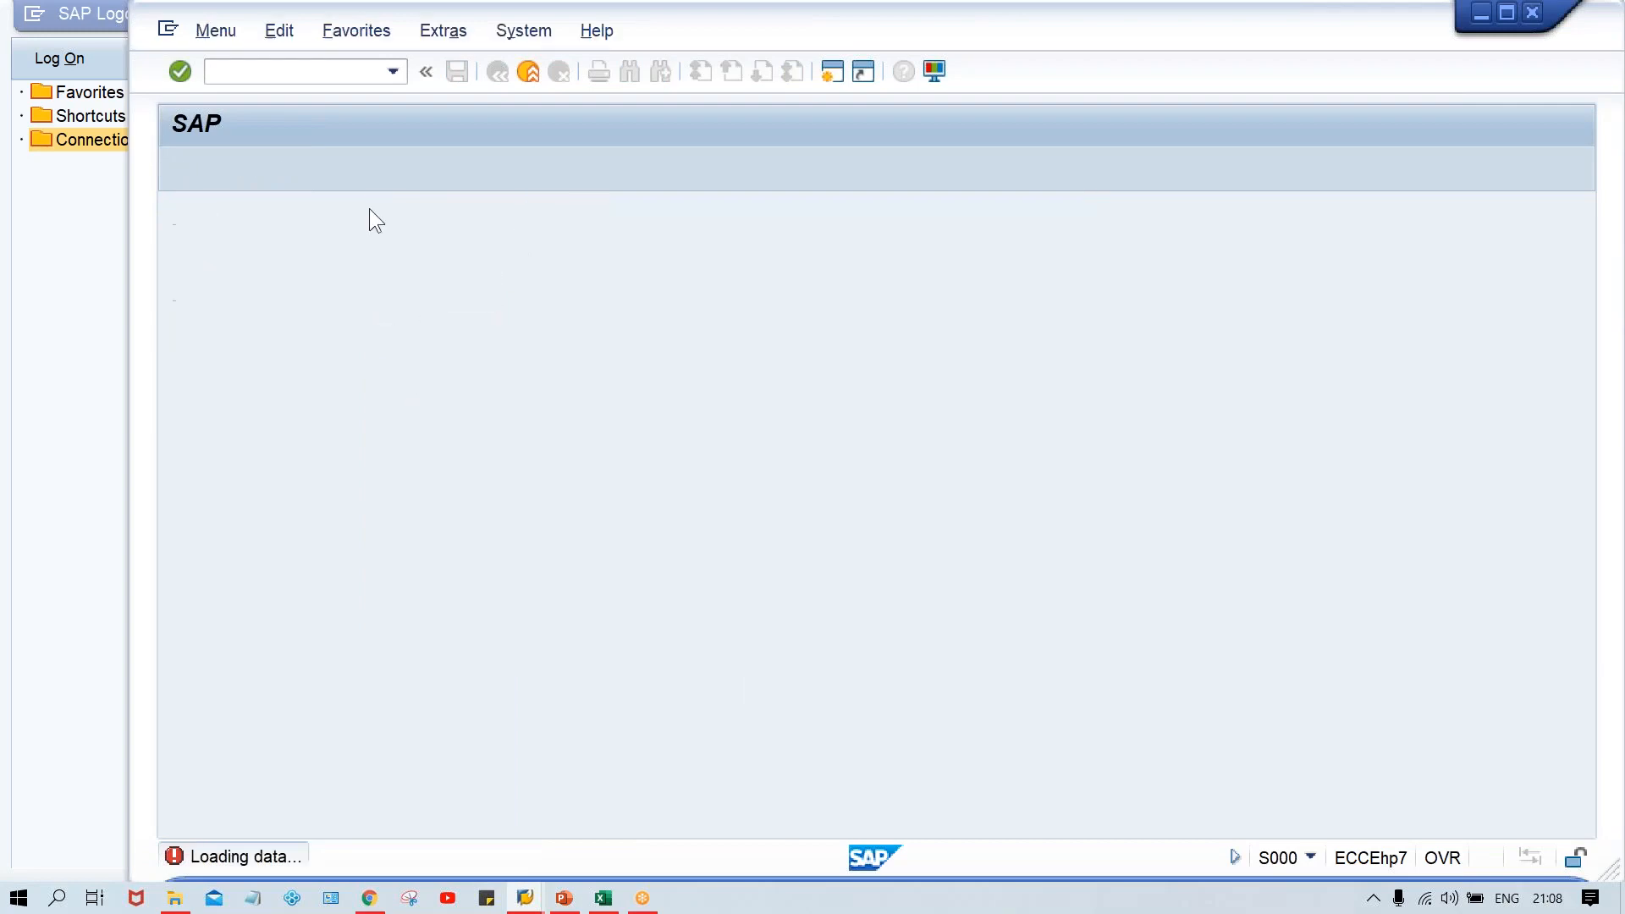
- Open transaction FB60 and switch the vendor invoice entry to company code TM02
key(Caps_Lock)
text(FB60)
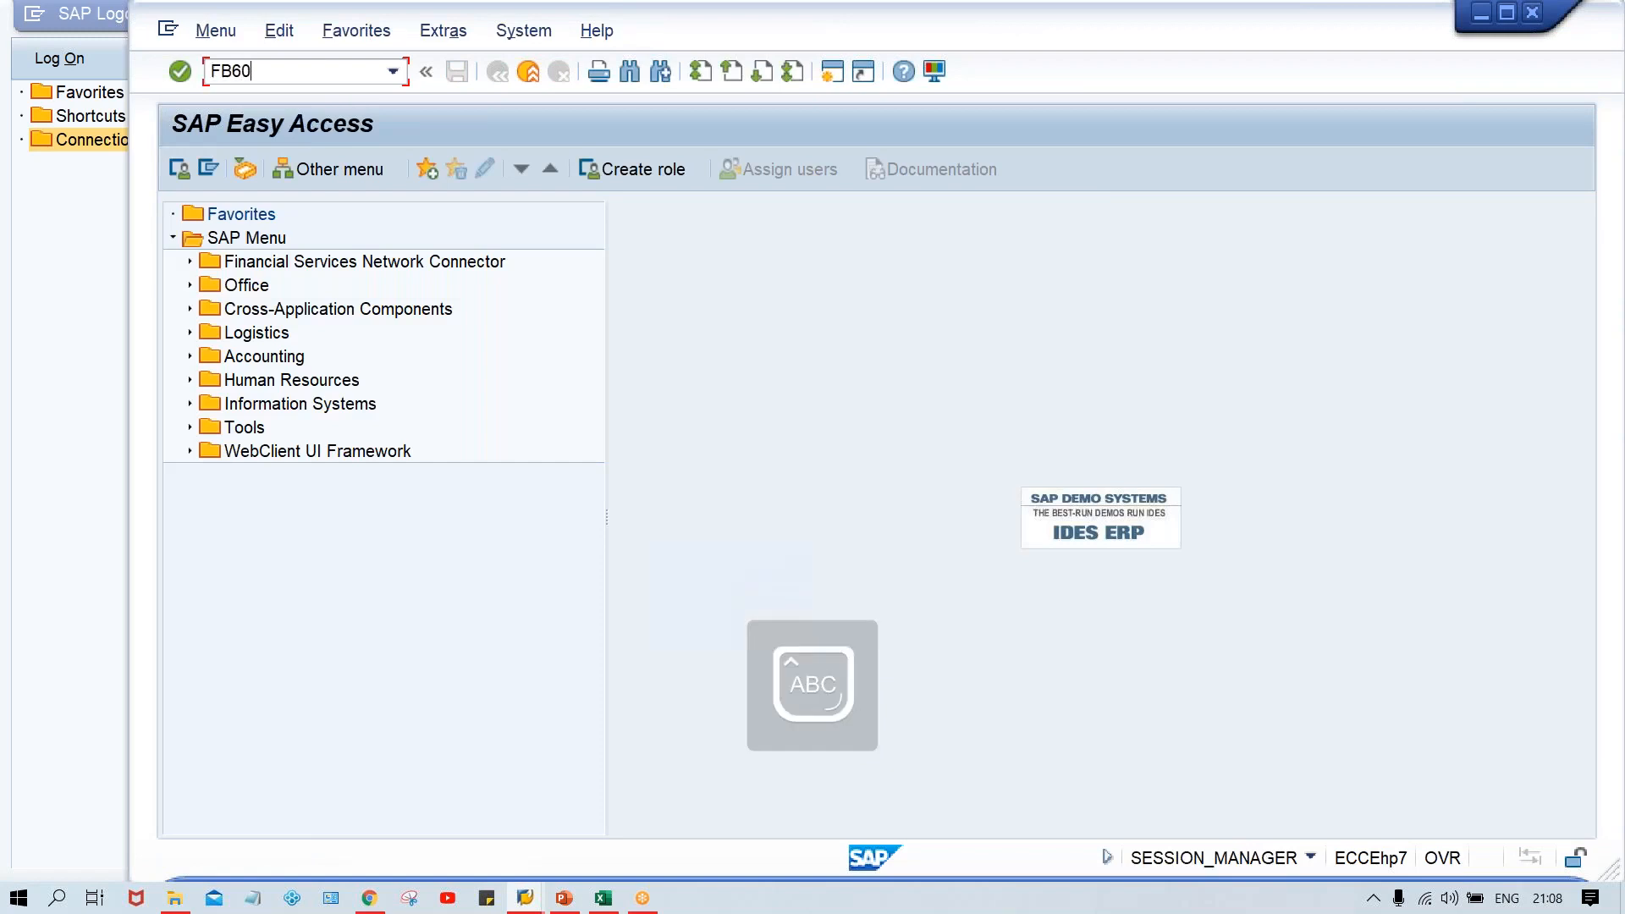
key(Return)
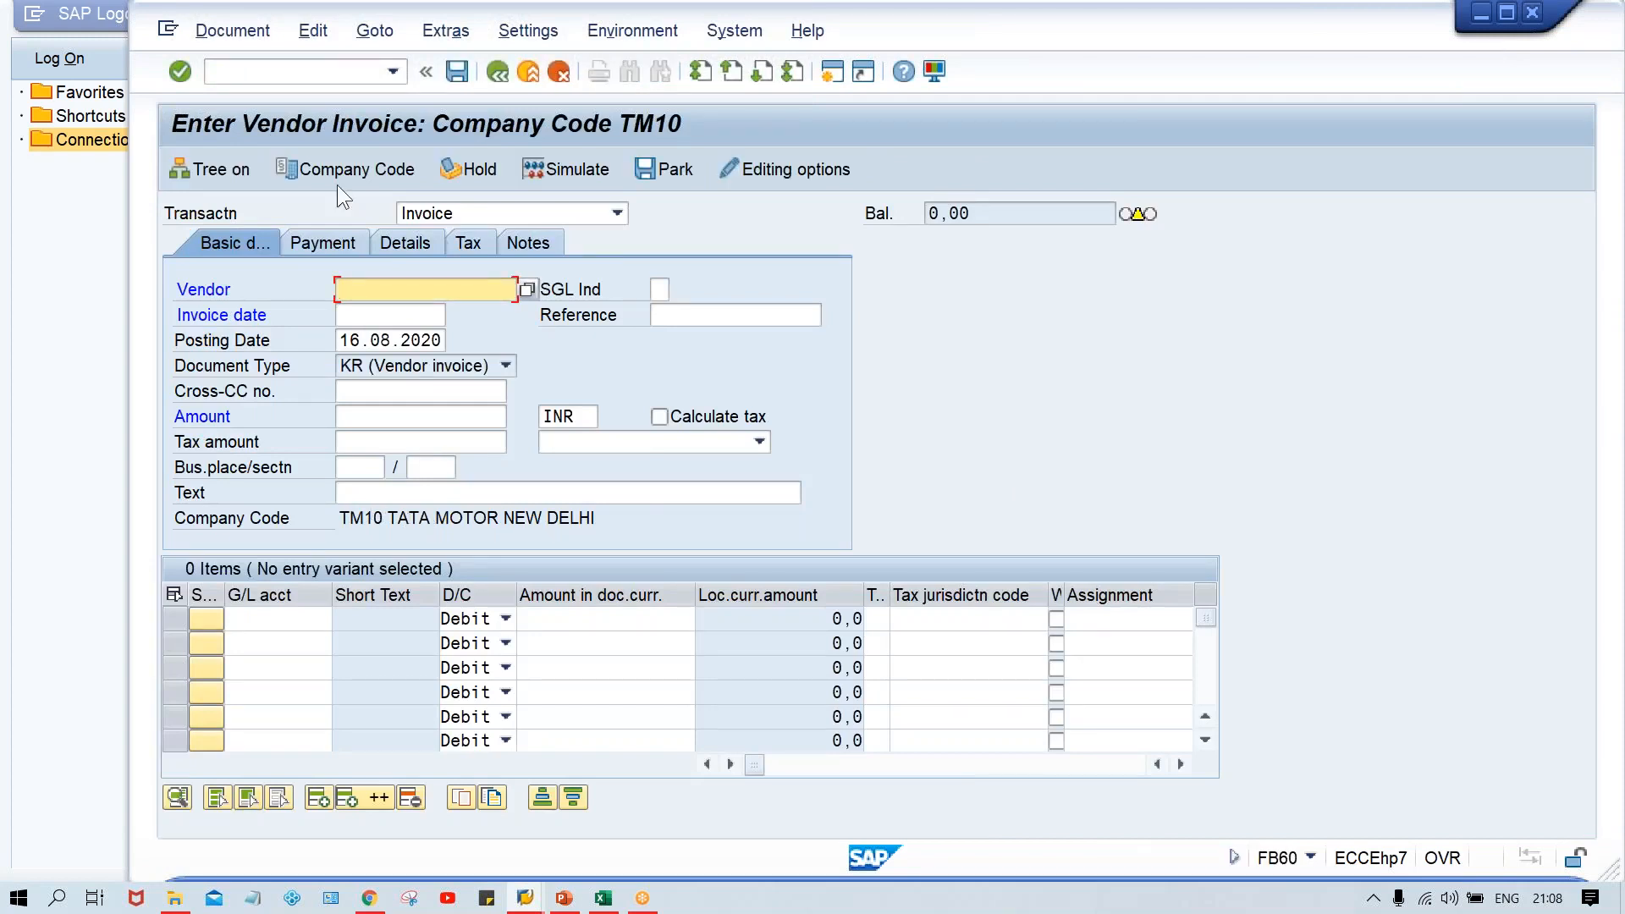
click(342, 164)
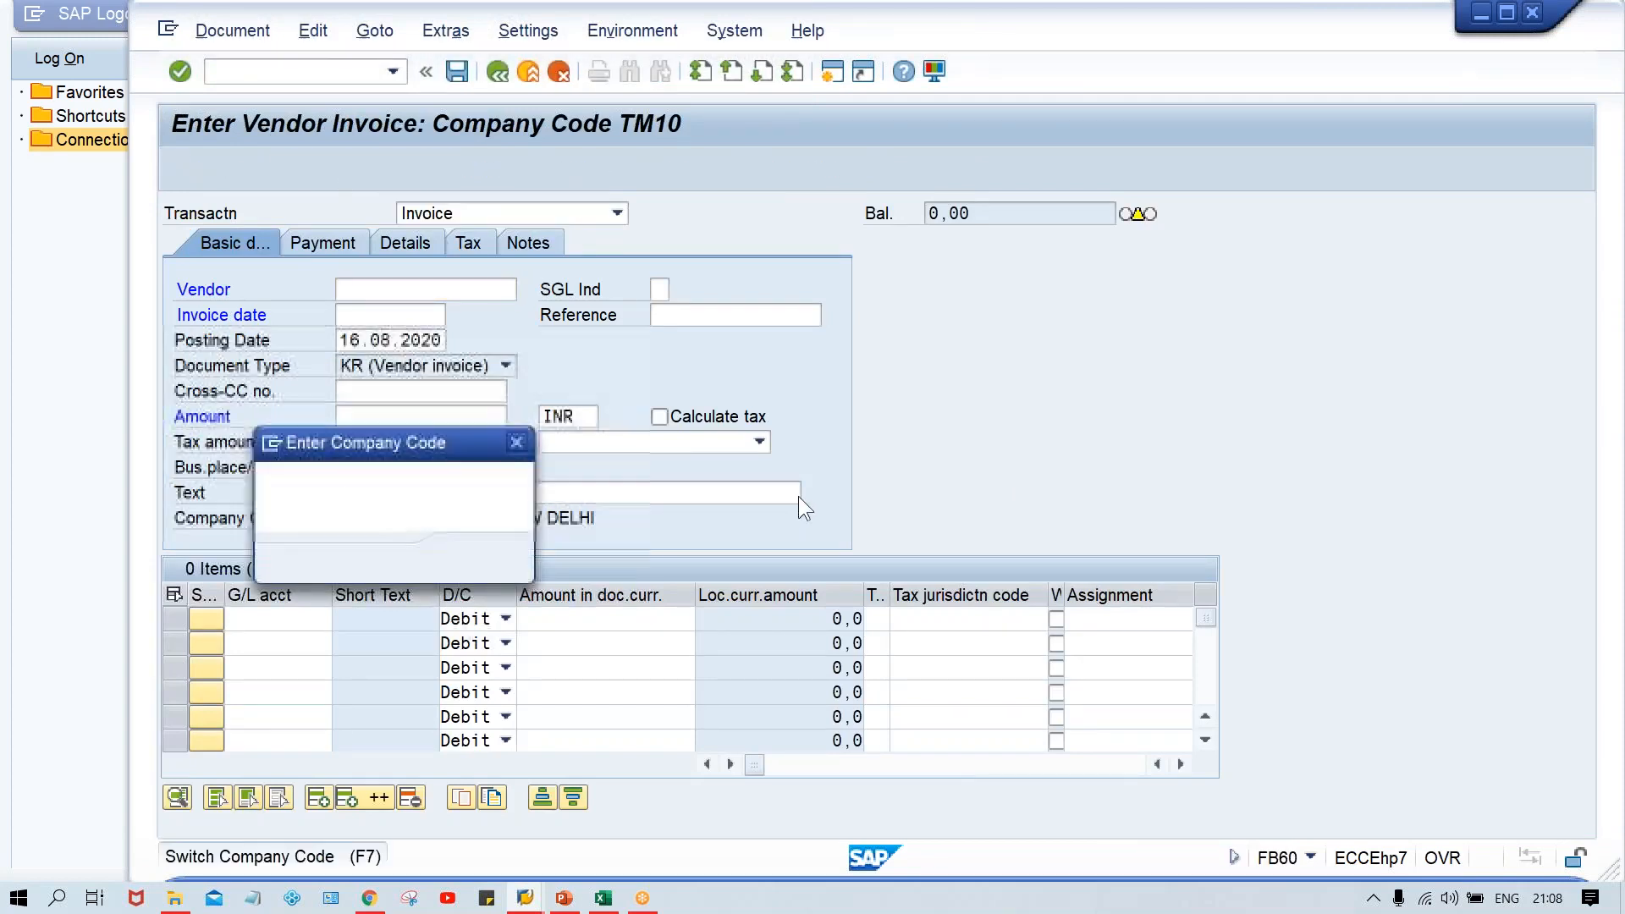
text(02)
key(Return)
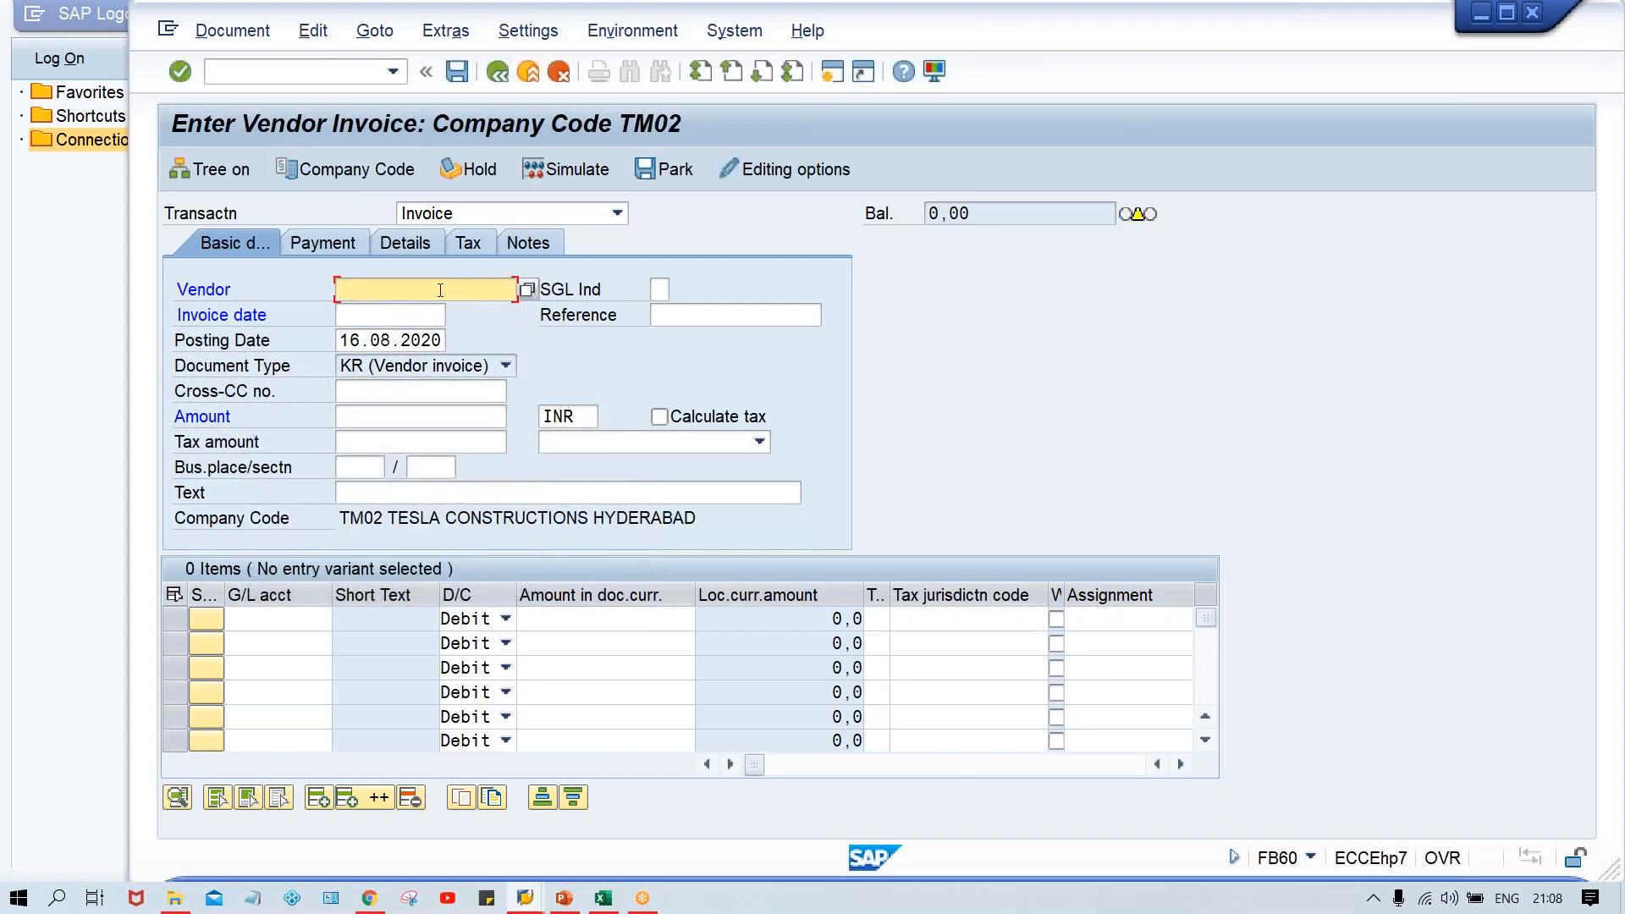
click(528, 291)
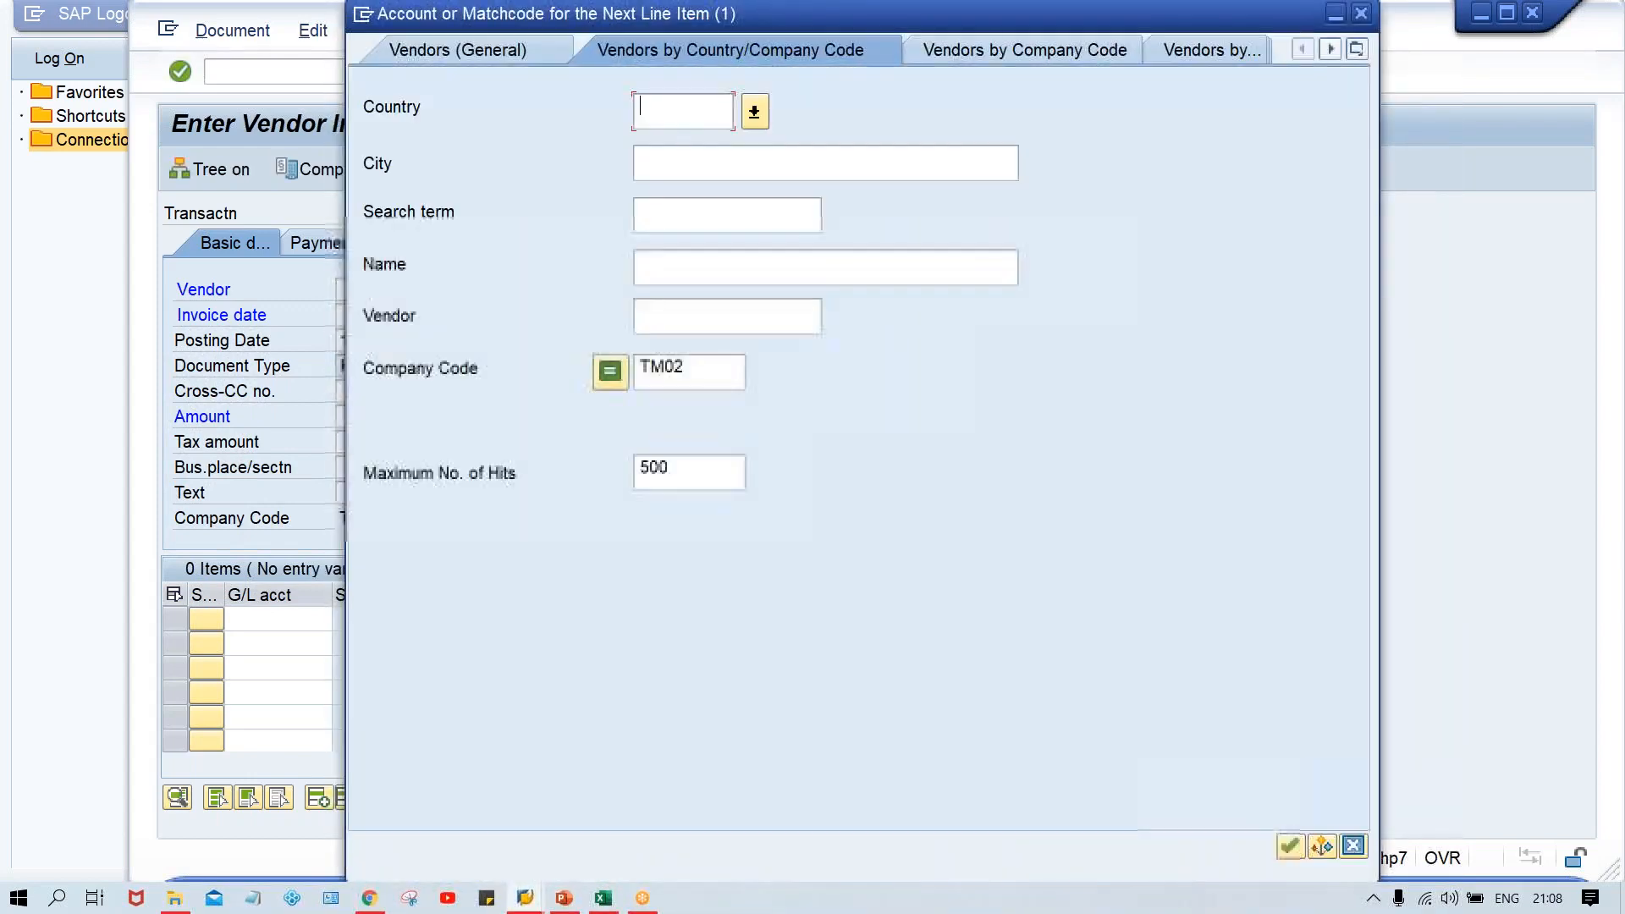
click(705, 370)
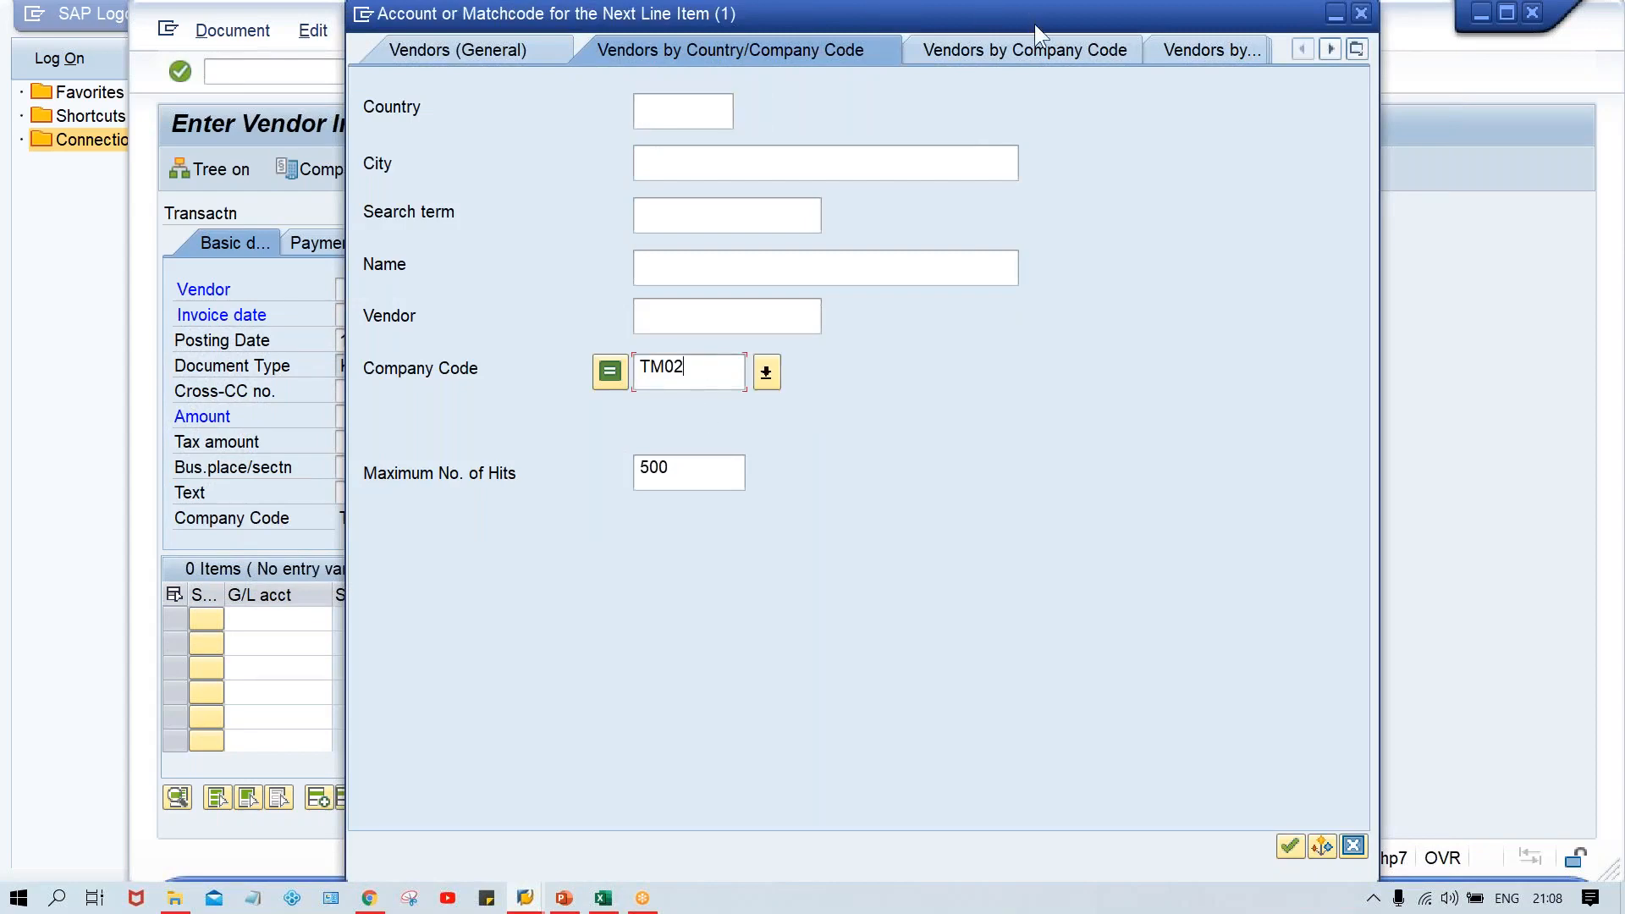
drag(1035, 26, 1062, 191)
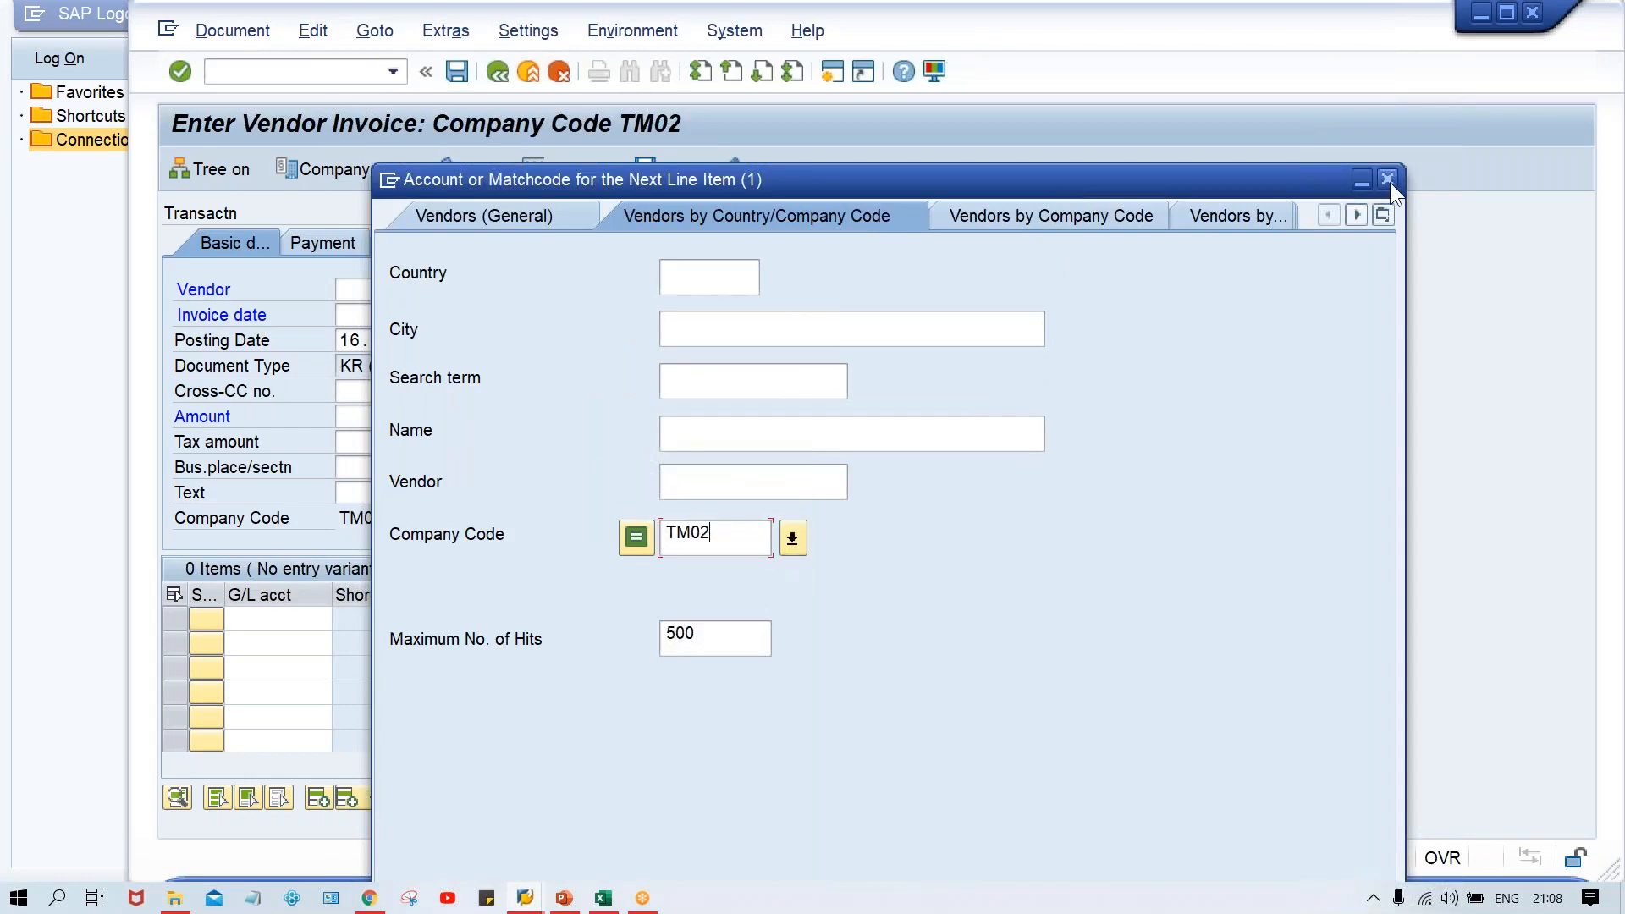
click(1386, 173)
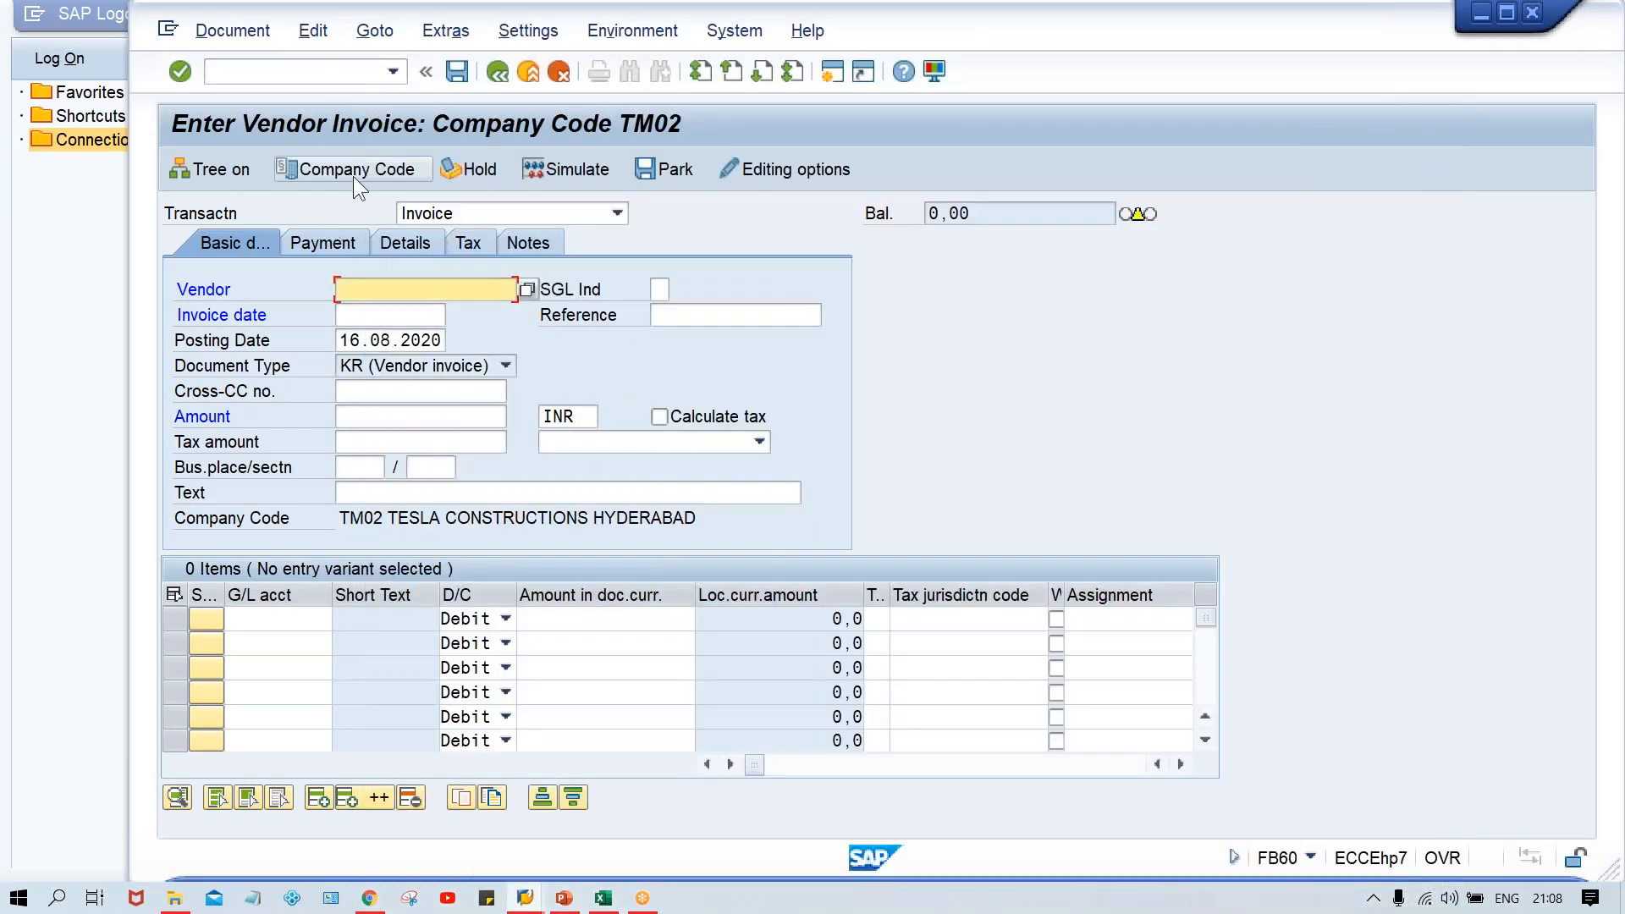
- Switch the vendor invoice entry to company code TM00
click(353, 176)
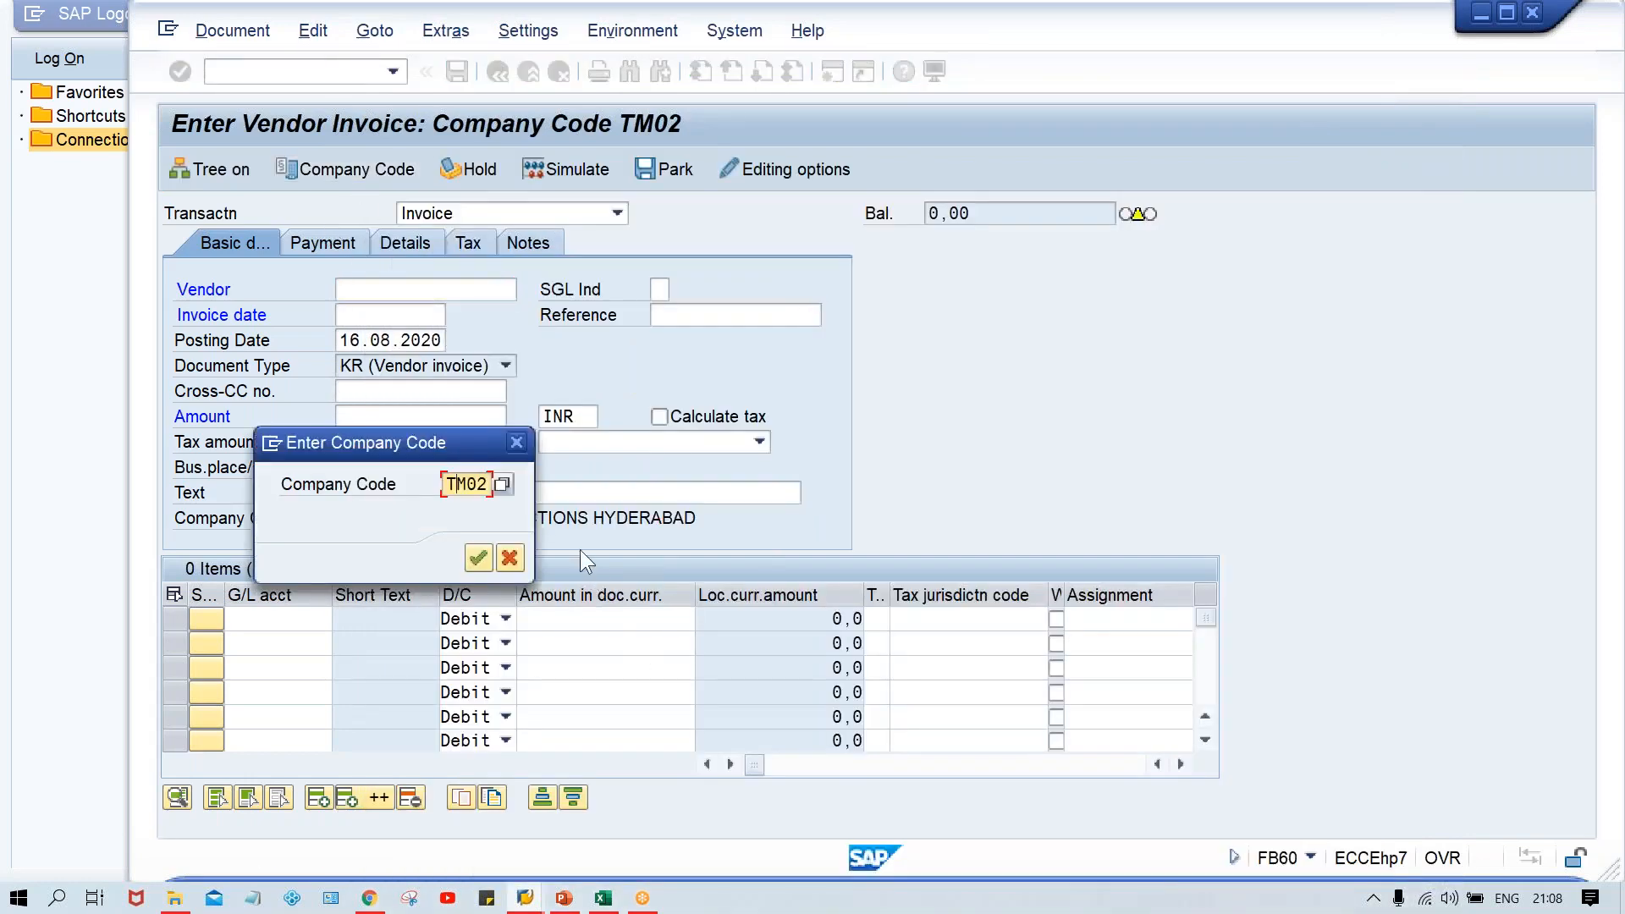
text(TM00)
key(Return)
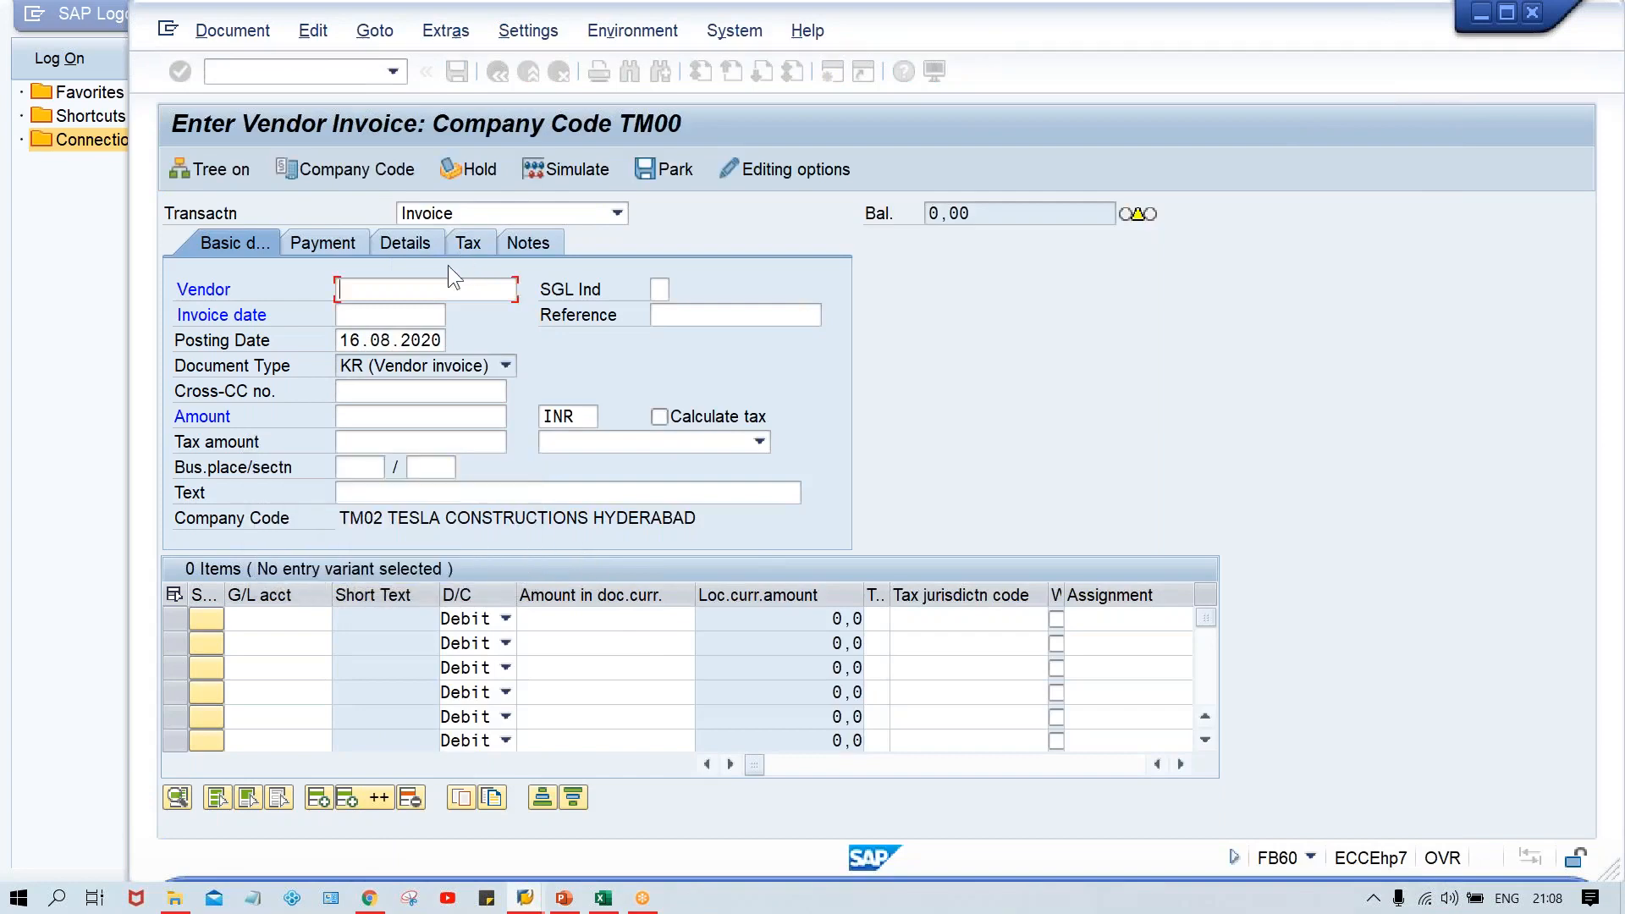
- Search for vendors of company code TM00 and pick TEST VENDOR_TM00 as the invoice's vendor
click(526, 289)
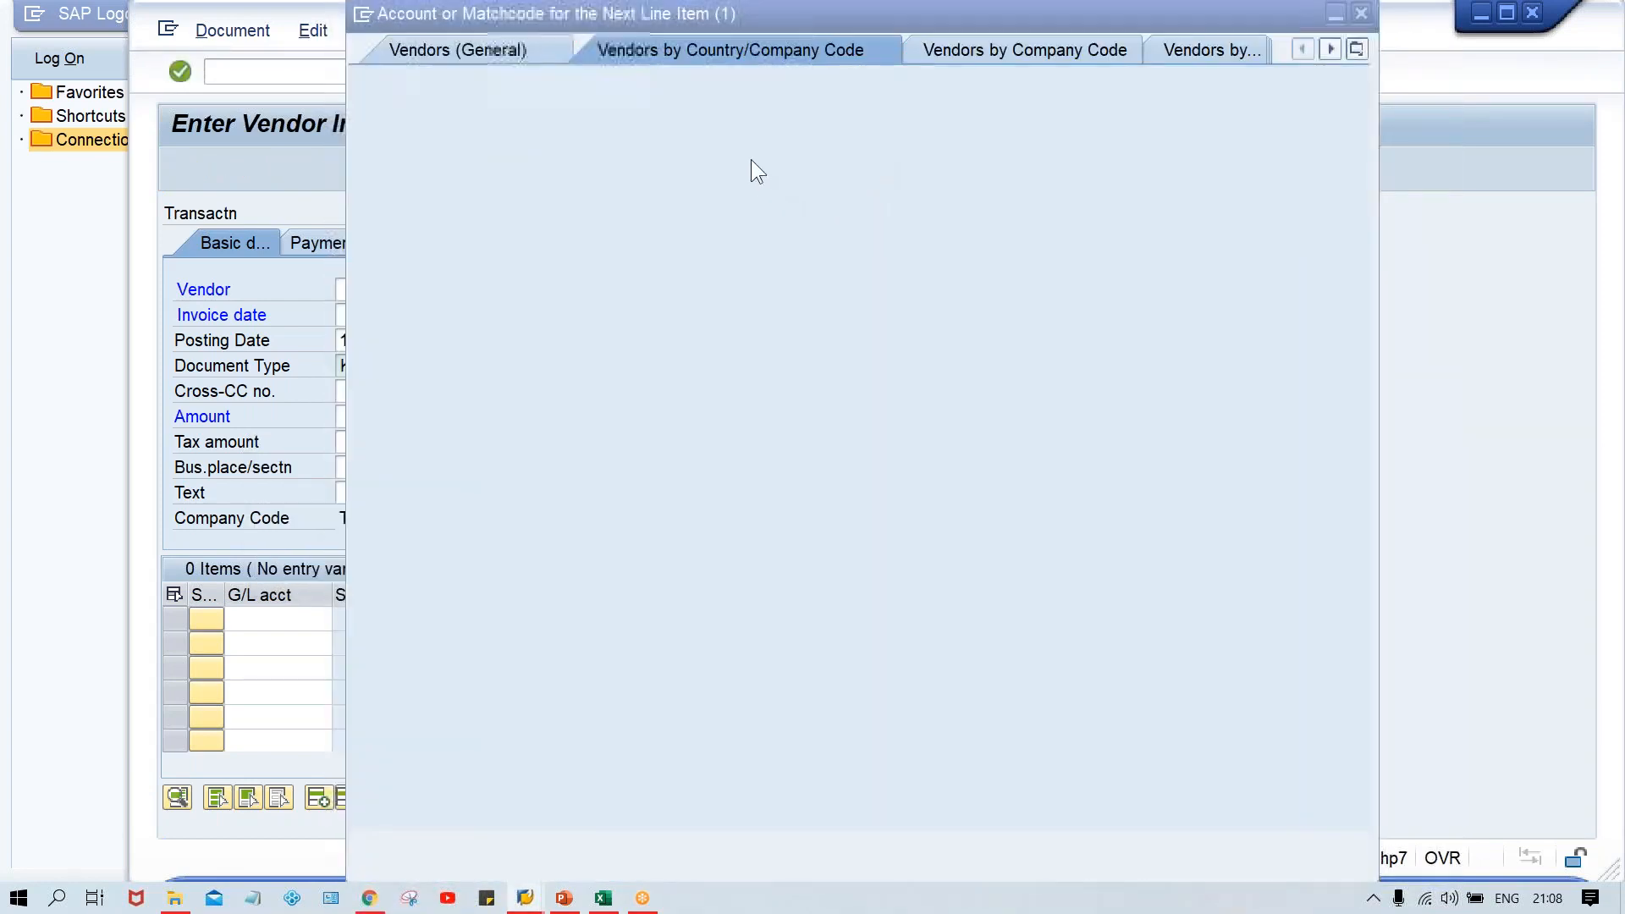
click(696, 372)
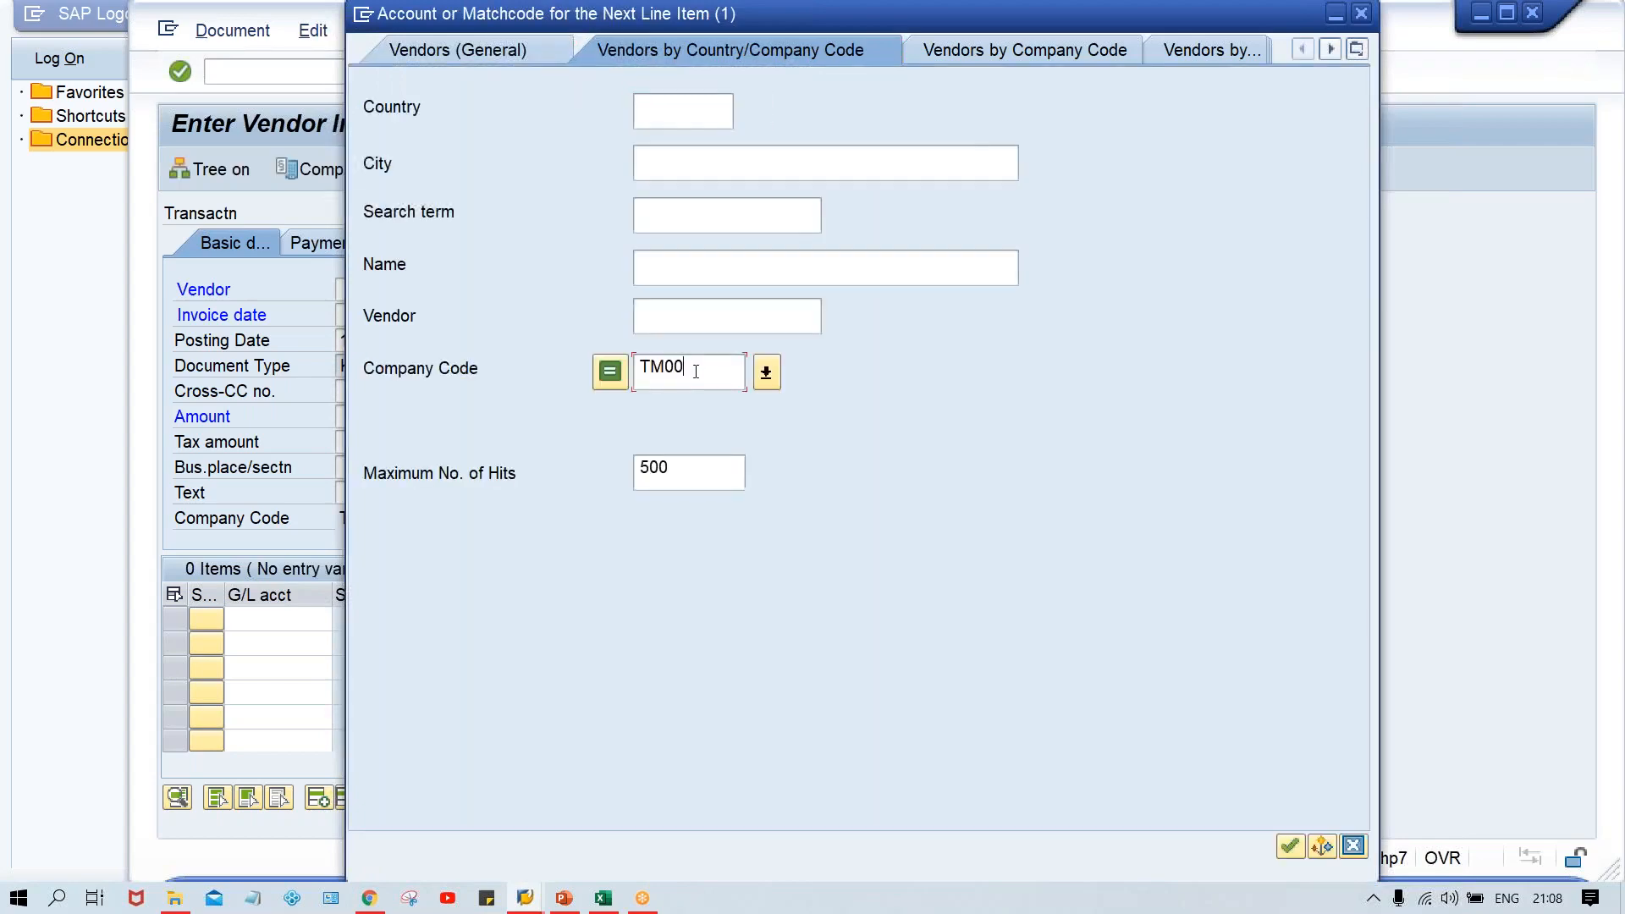
key(Return)
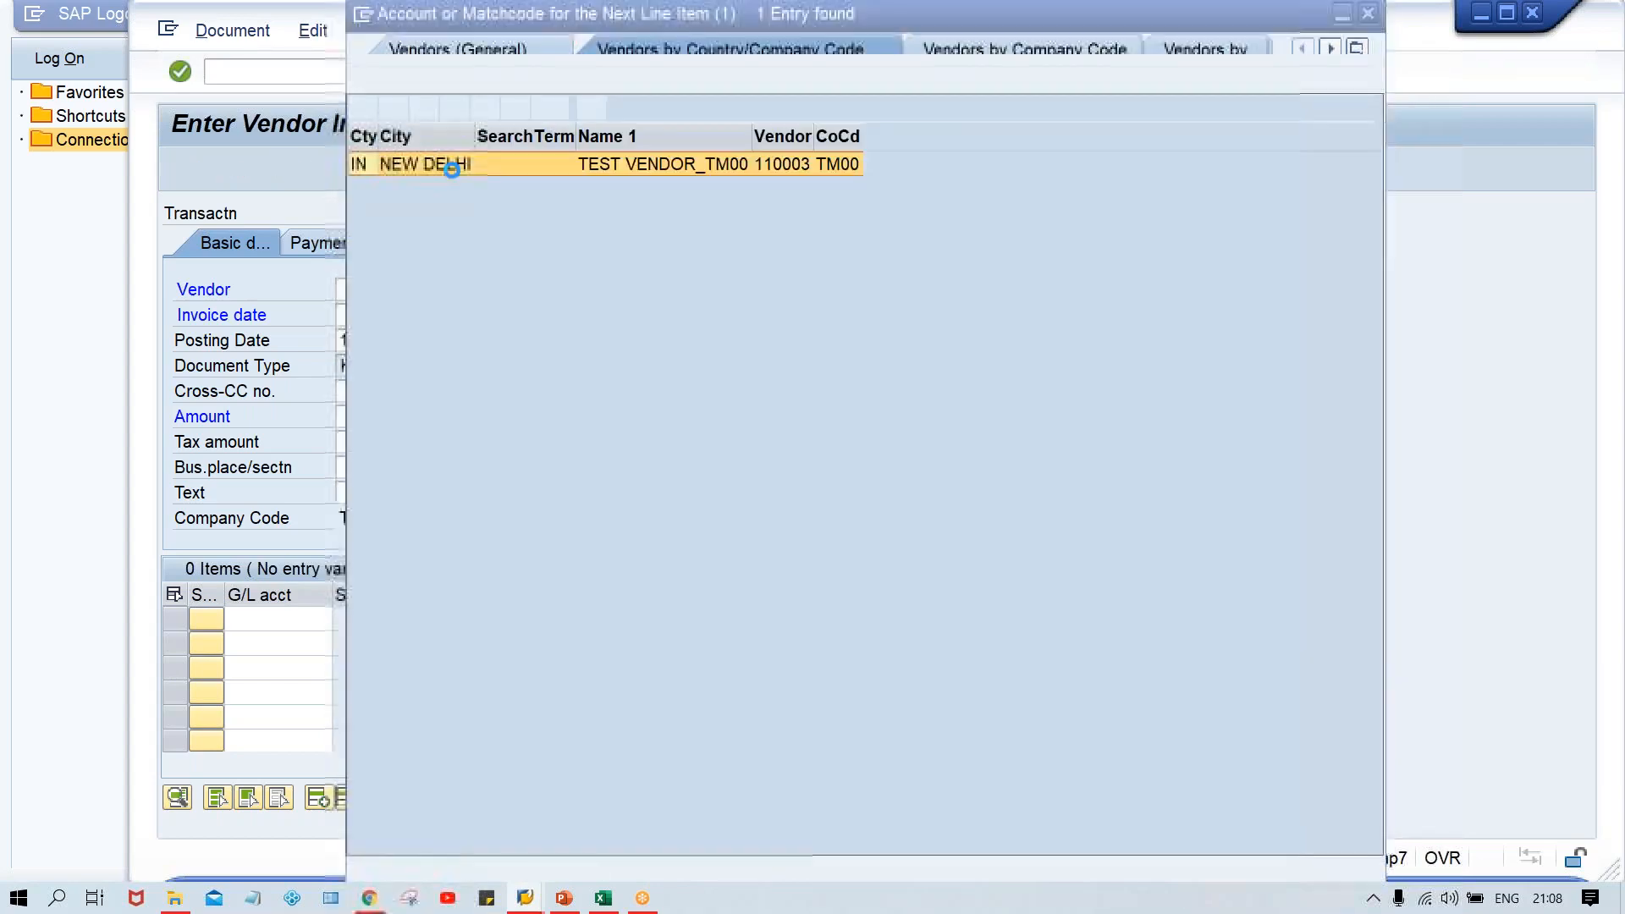
double_click(715, 166)
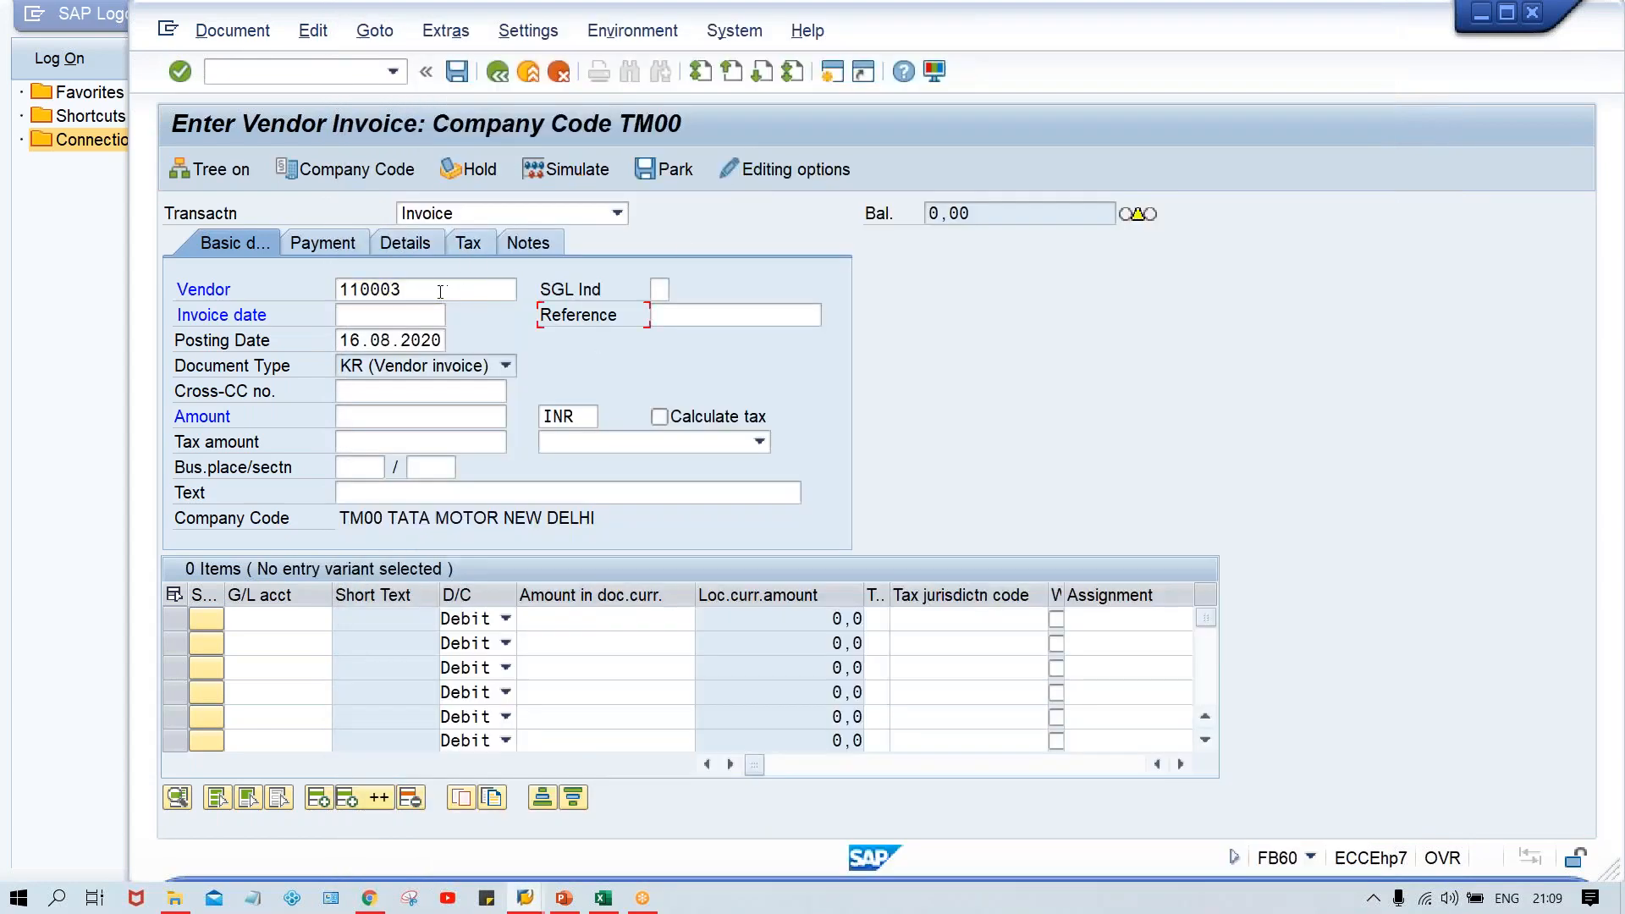
- Set the invoice date to 16.08.2020 and the invoice amount to 1000 INR
click(377, 320)
text(1)
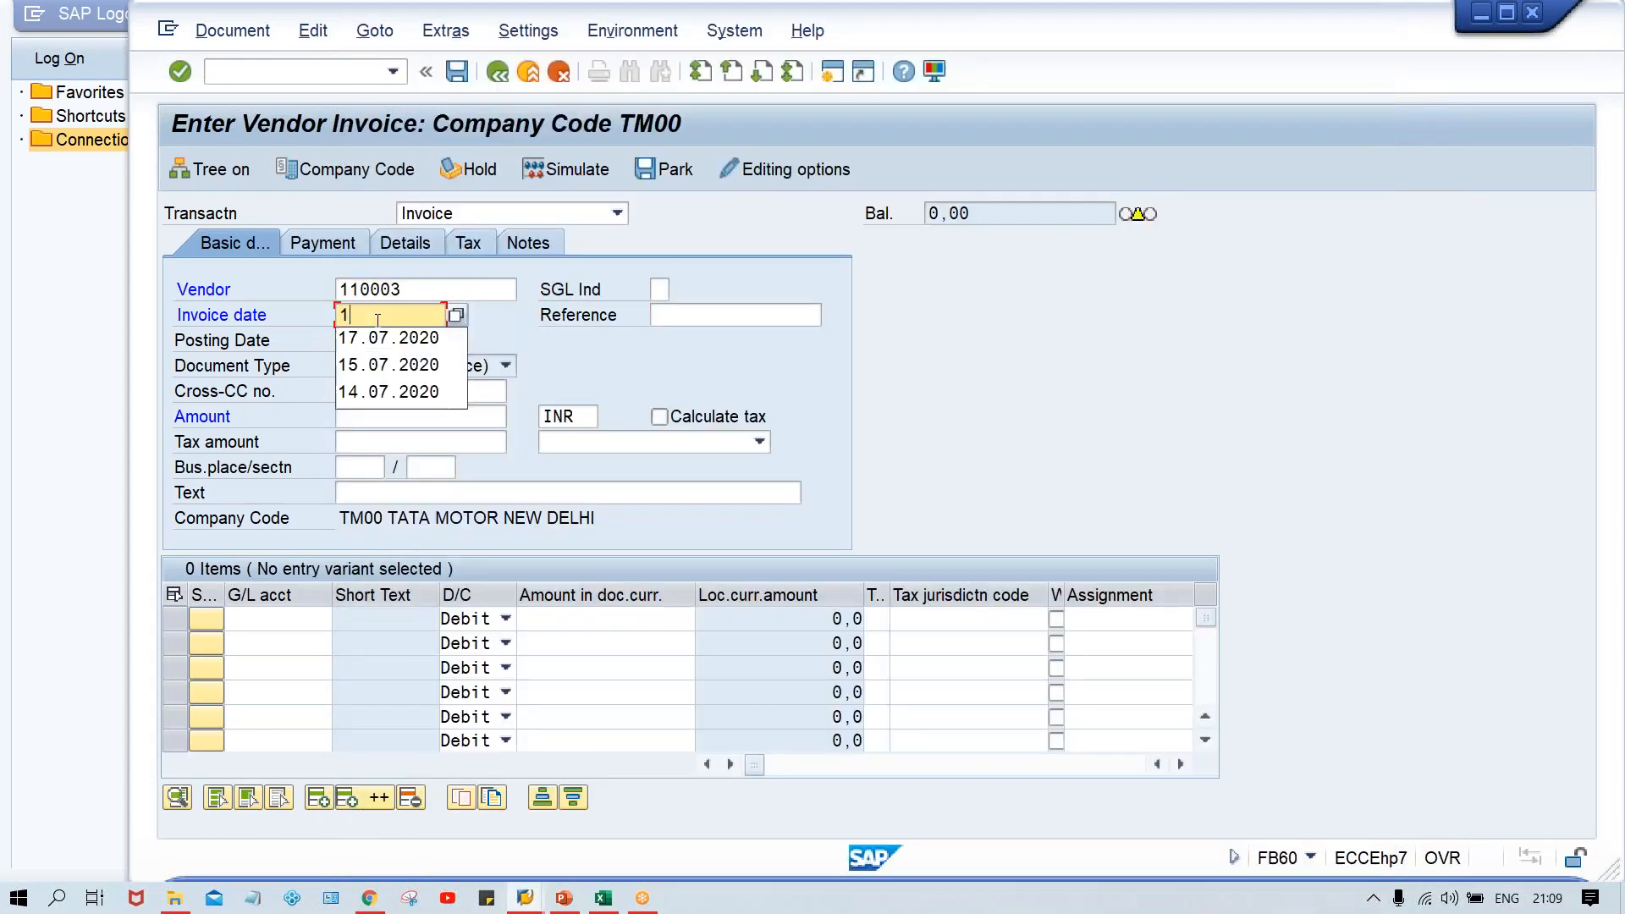
text(6.08.2020)
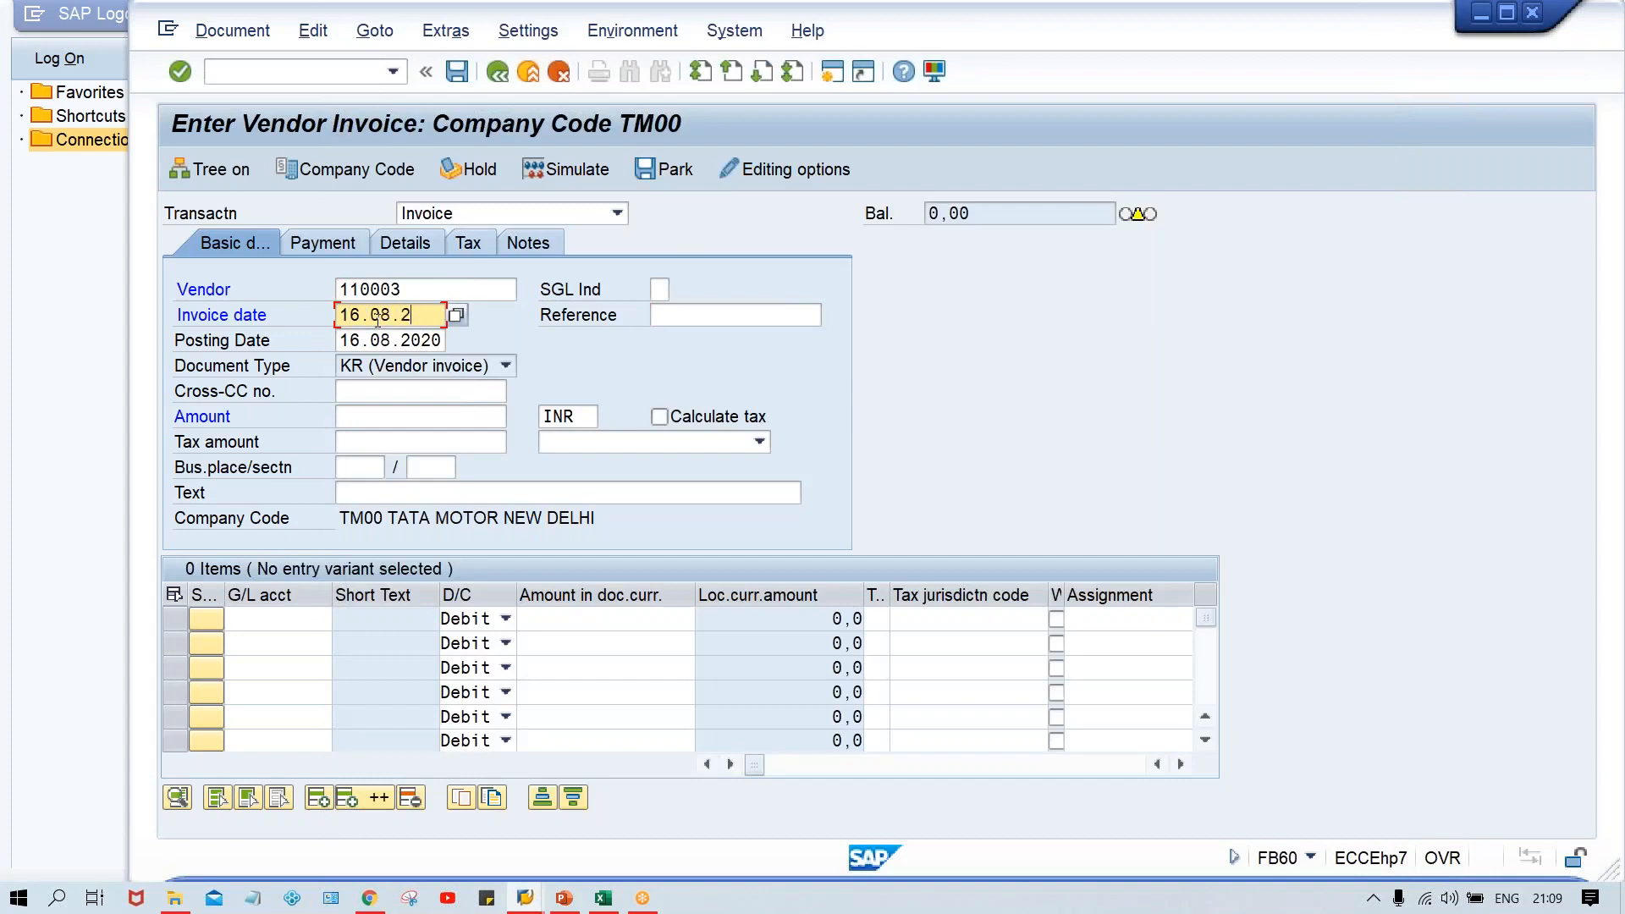
key(Tab)
key(Tab)
key(Tab)
key(Tab)
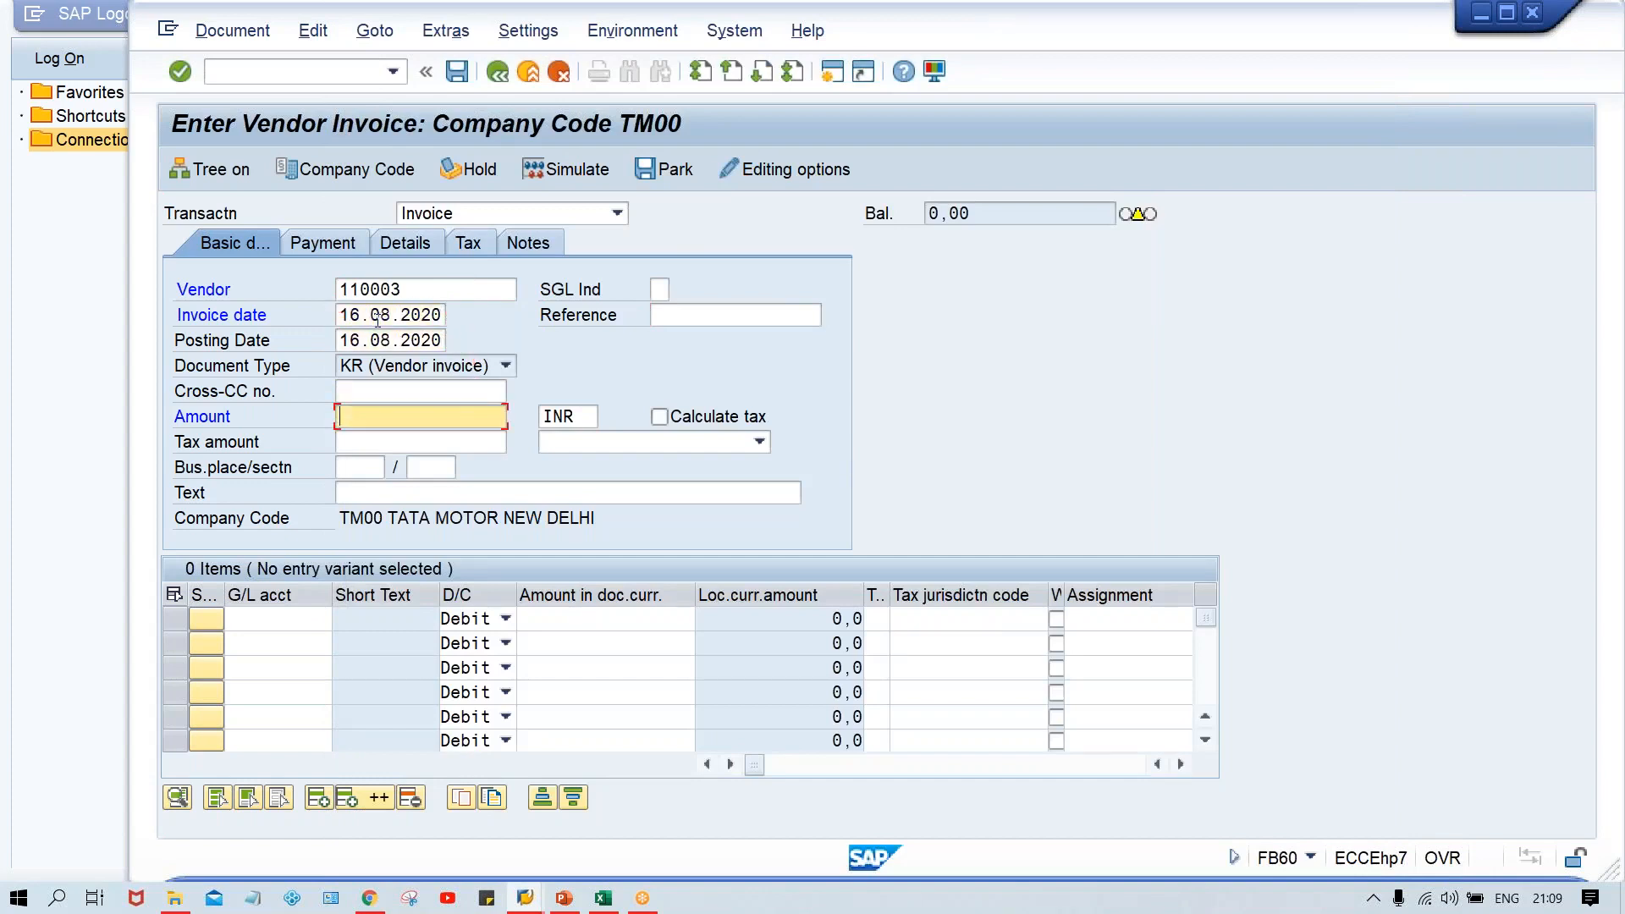
text(1000)
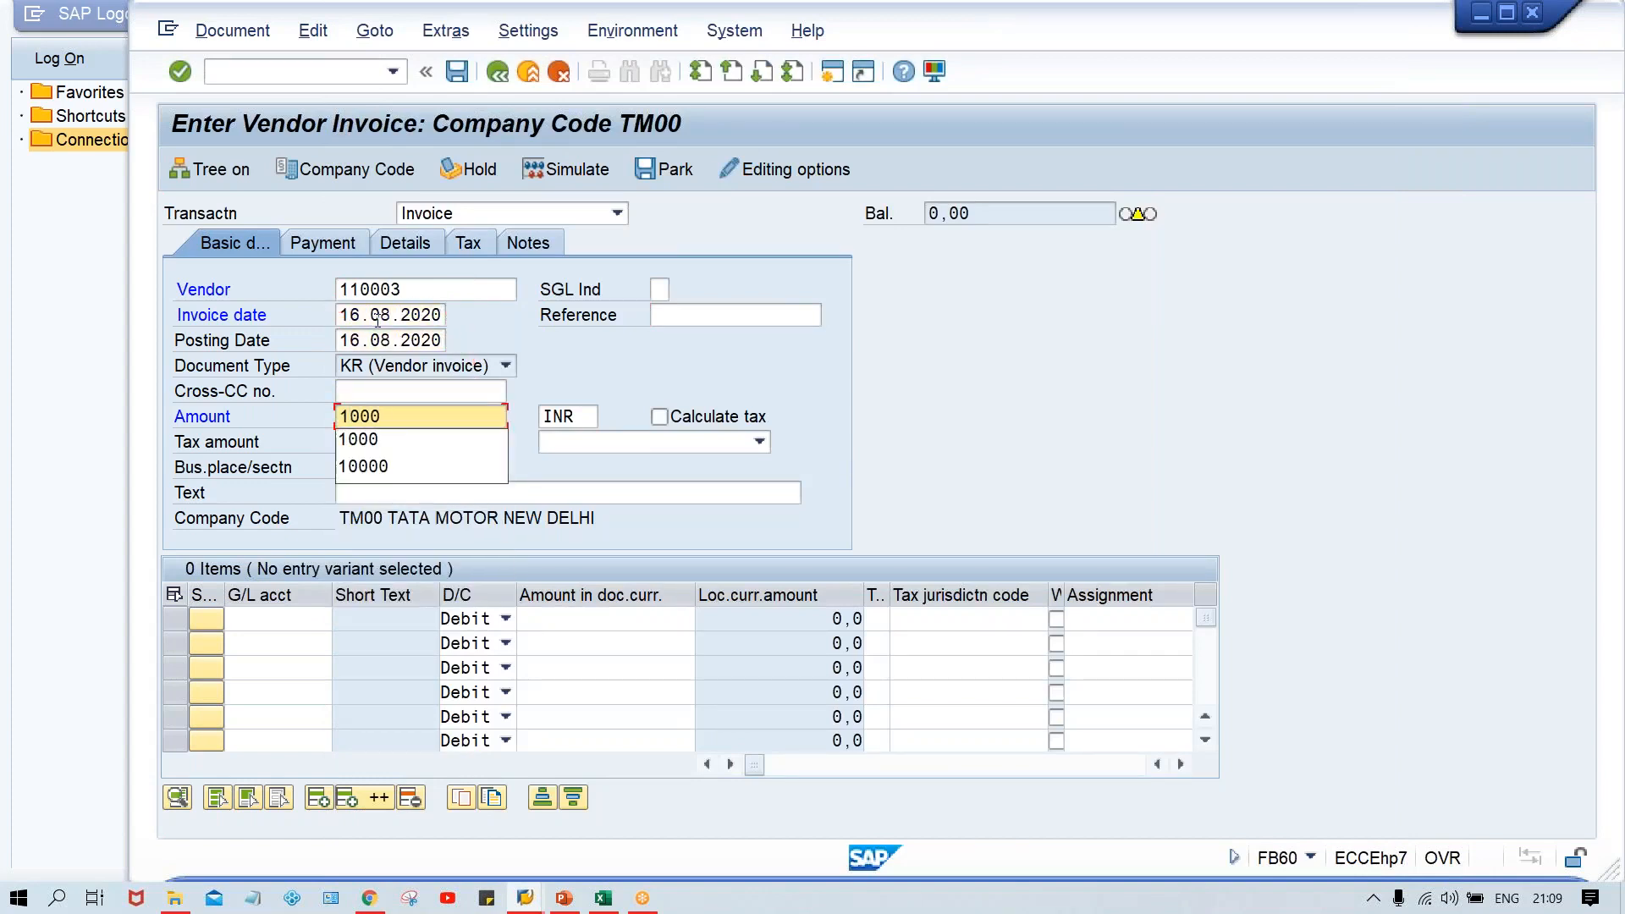
click(1049, 375)
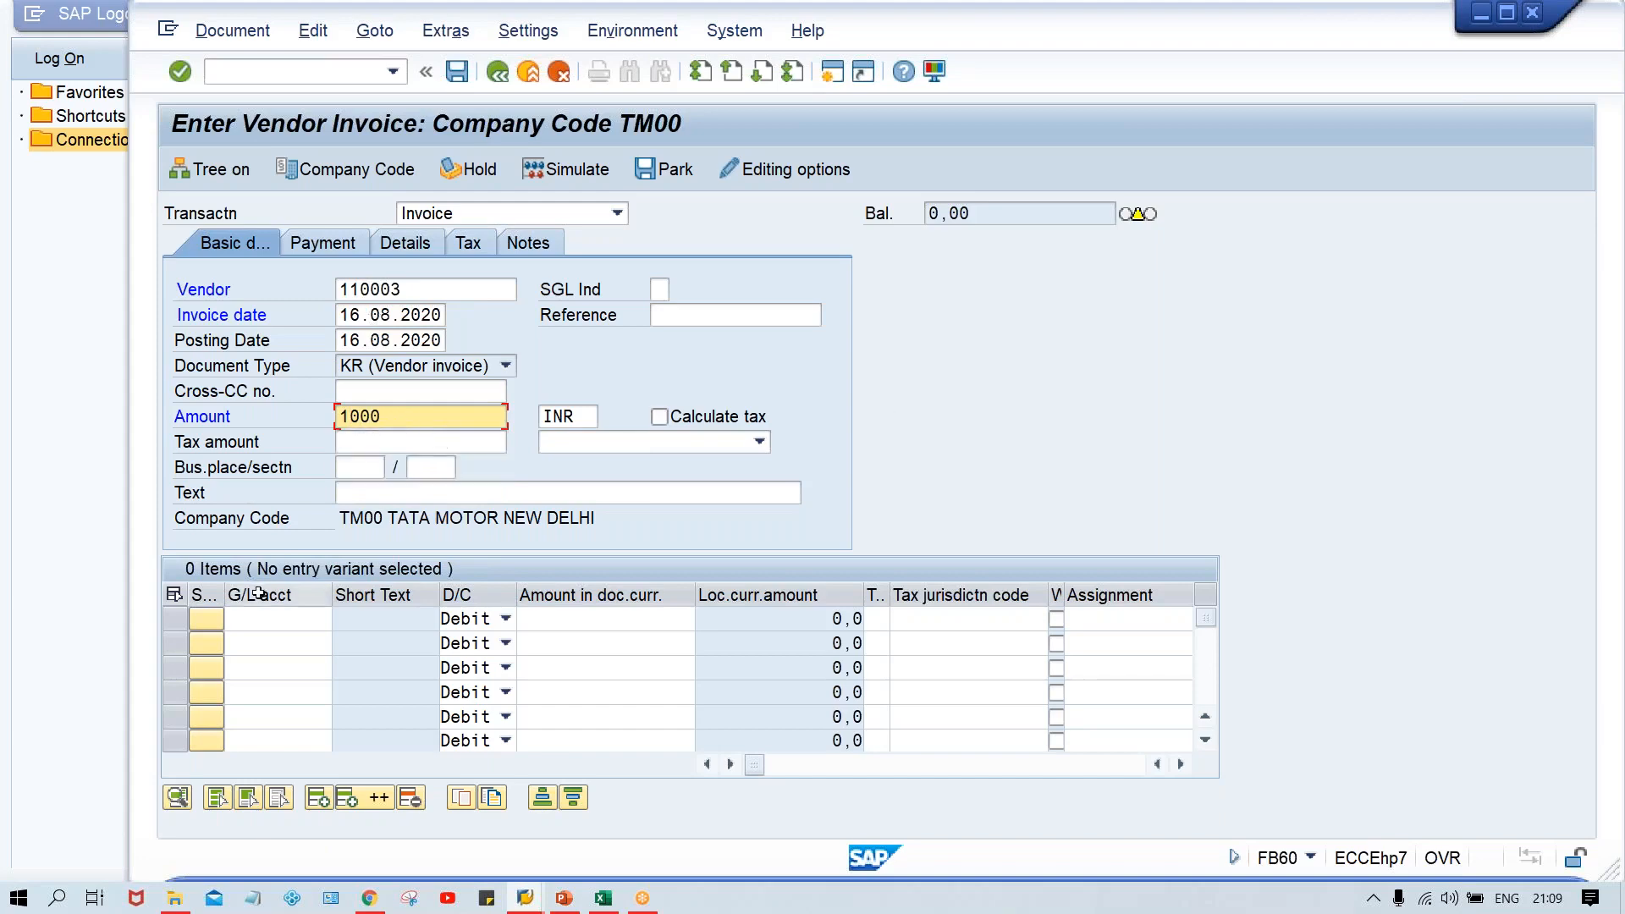
- Enter a debit line item of 1000 on G/L account 4000 in the first item row
click(252, 621)
text(4000)
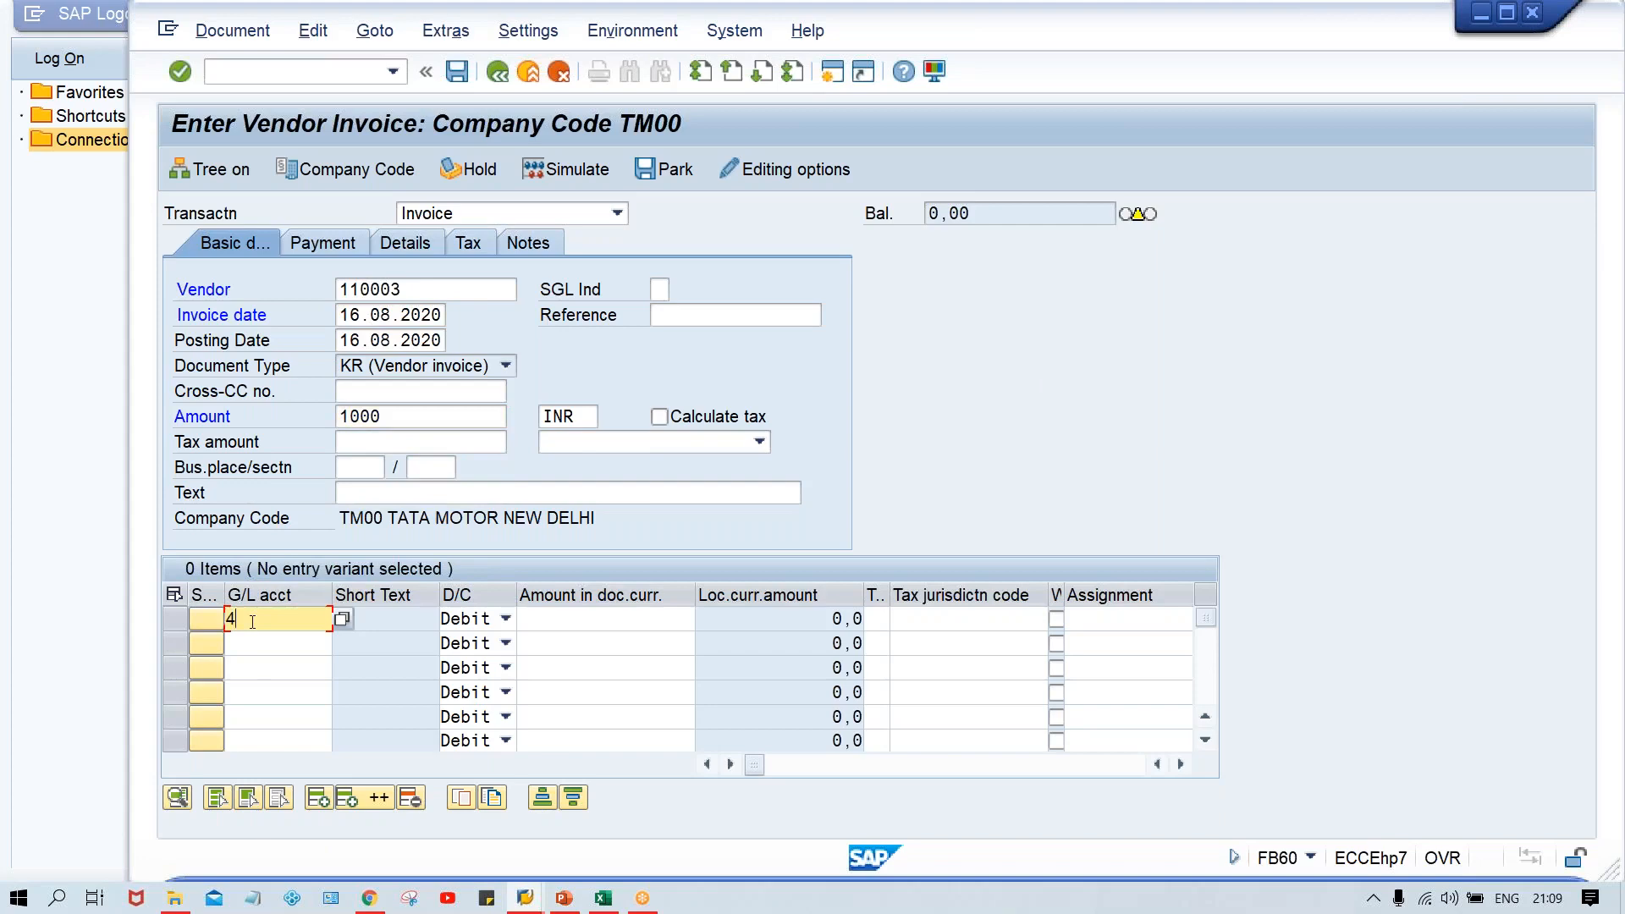
key(Tab)
key(Tab)
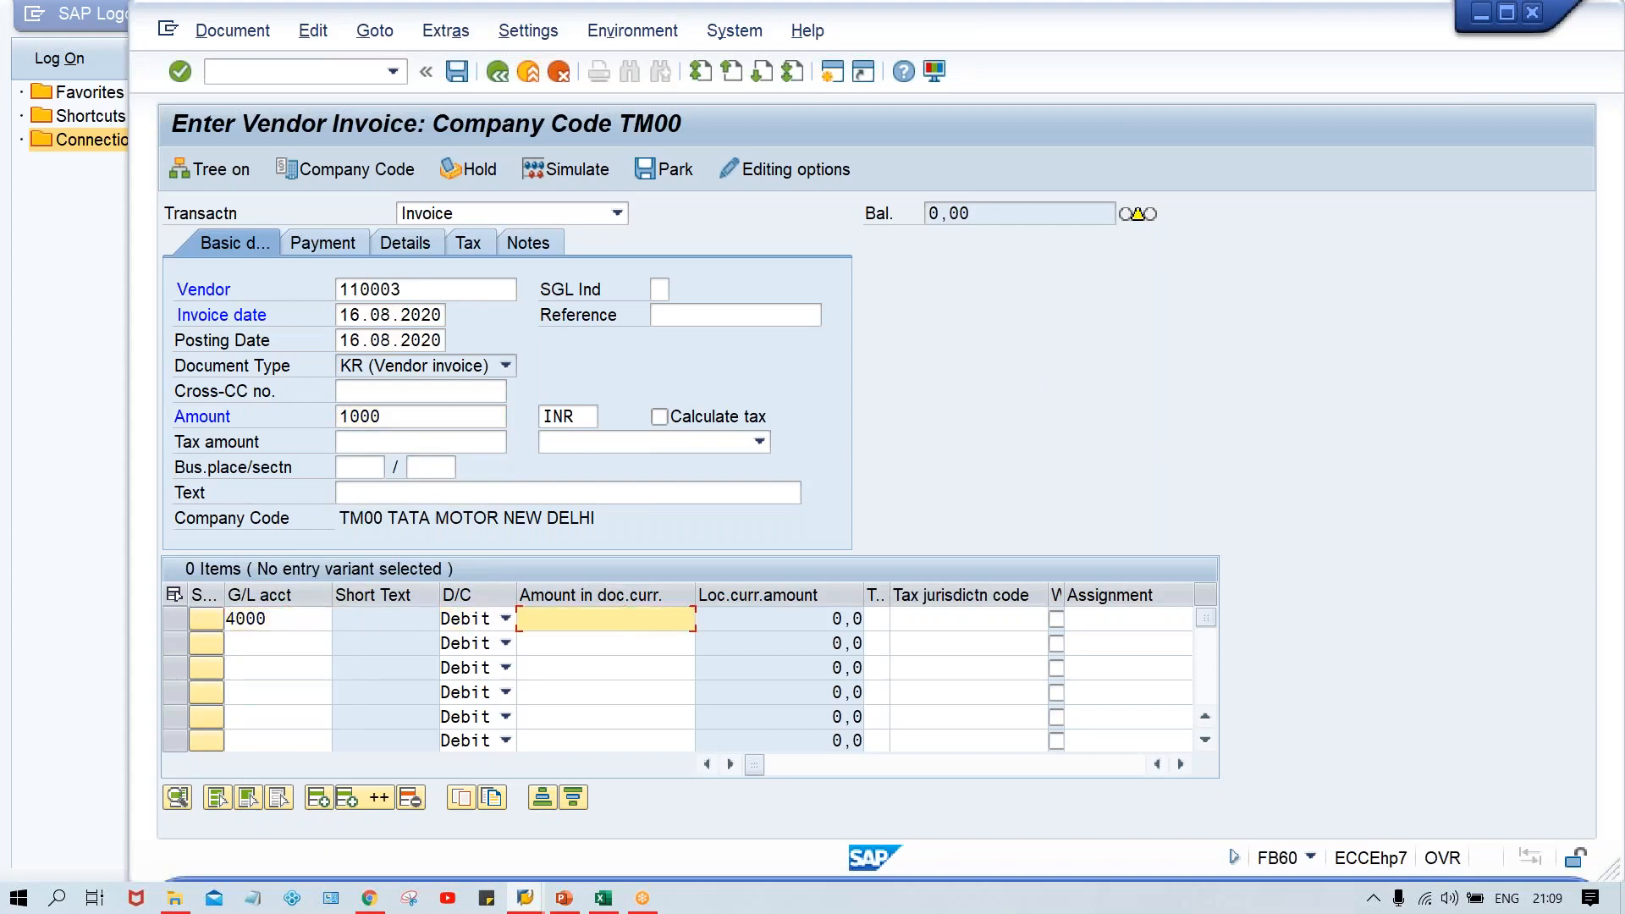
text(1000)
- Review the invoice's amount, vendor, invoice date and posting date, and validate the entry
click(415, 413)
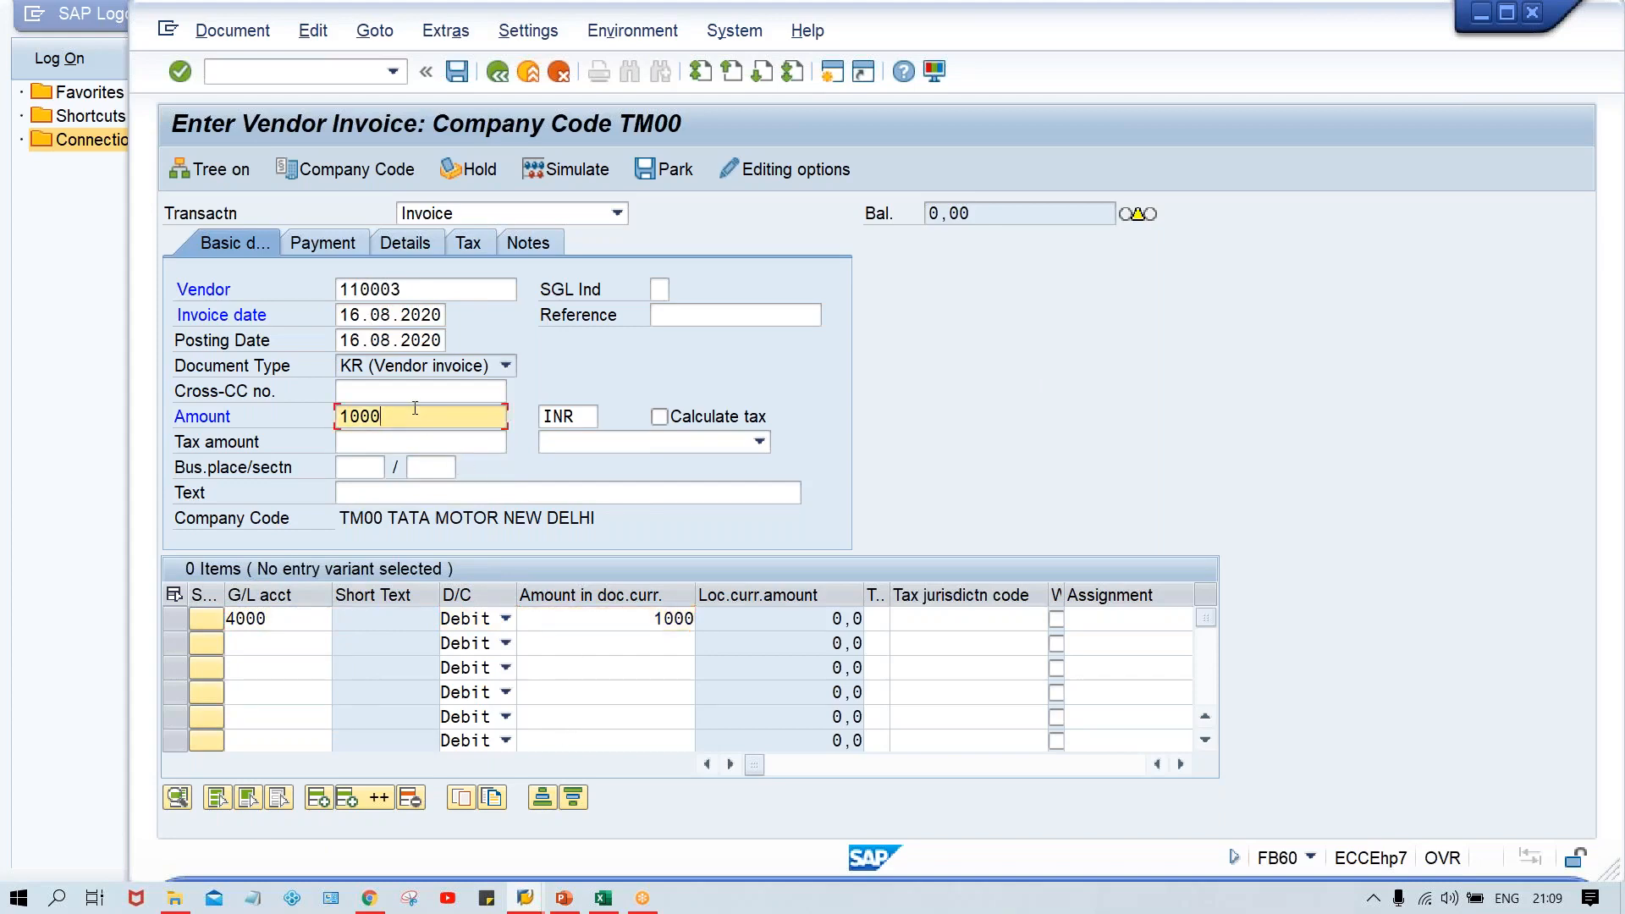
click(418, 291)
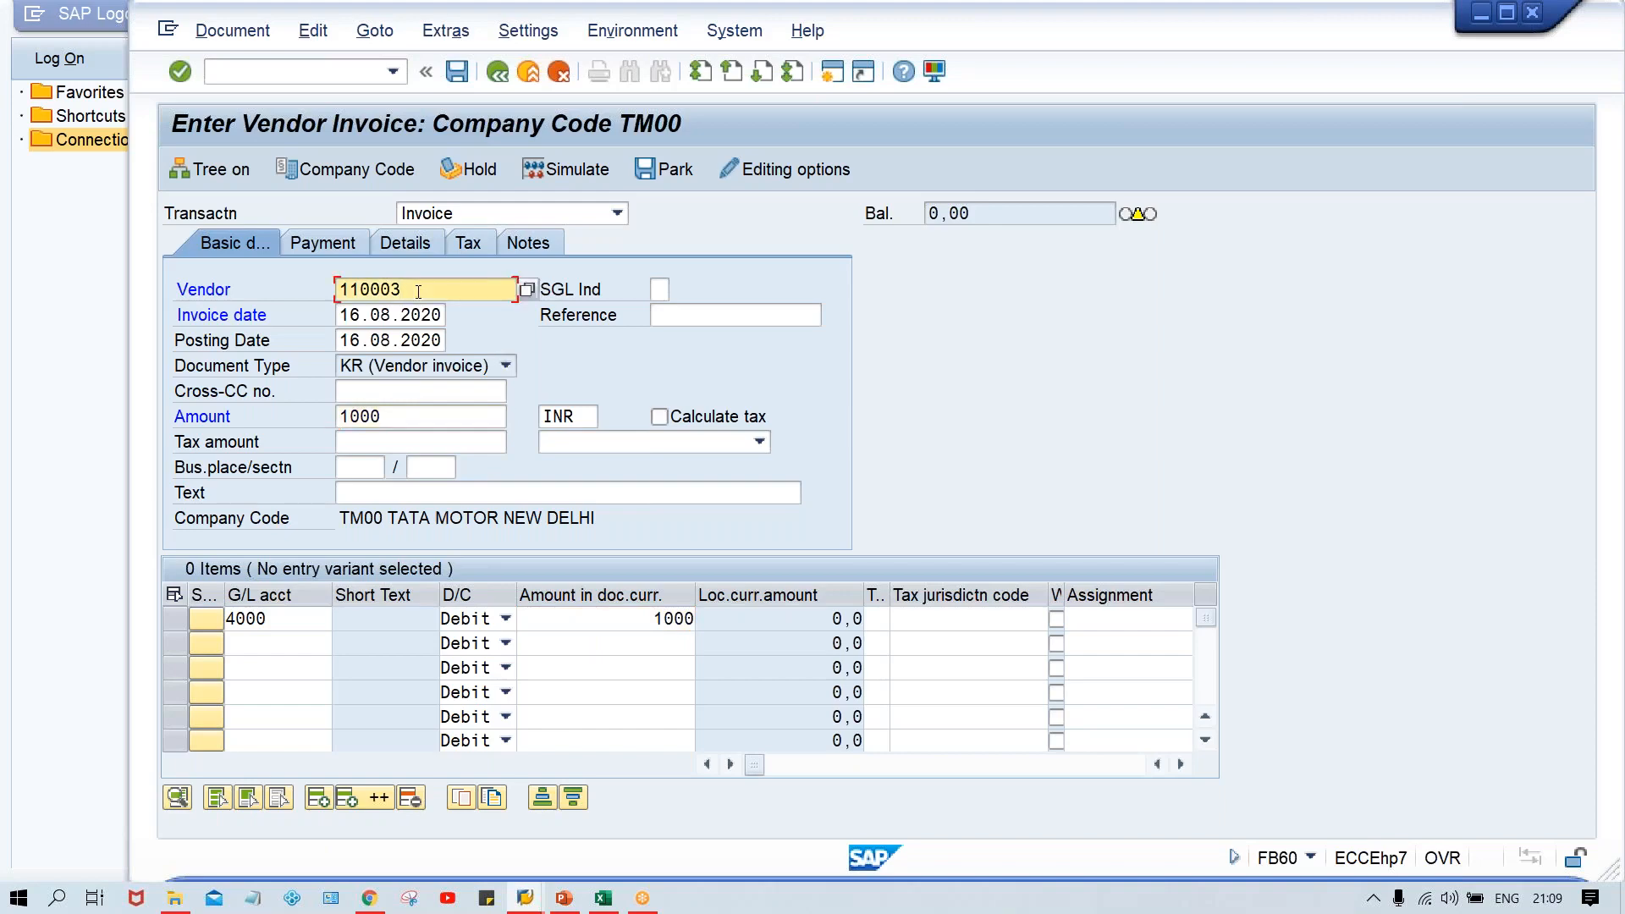
click(364, 319)
click(355, 339)
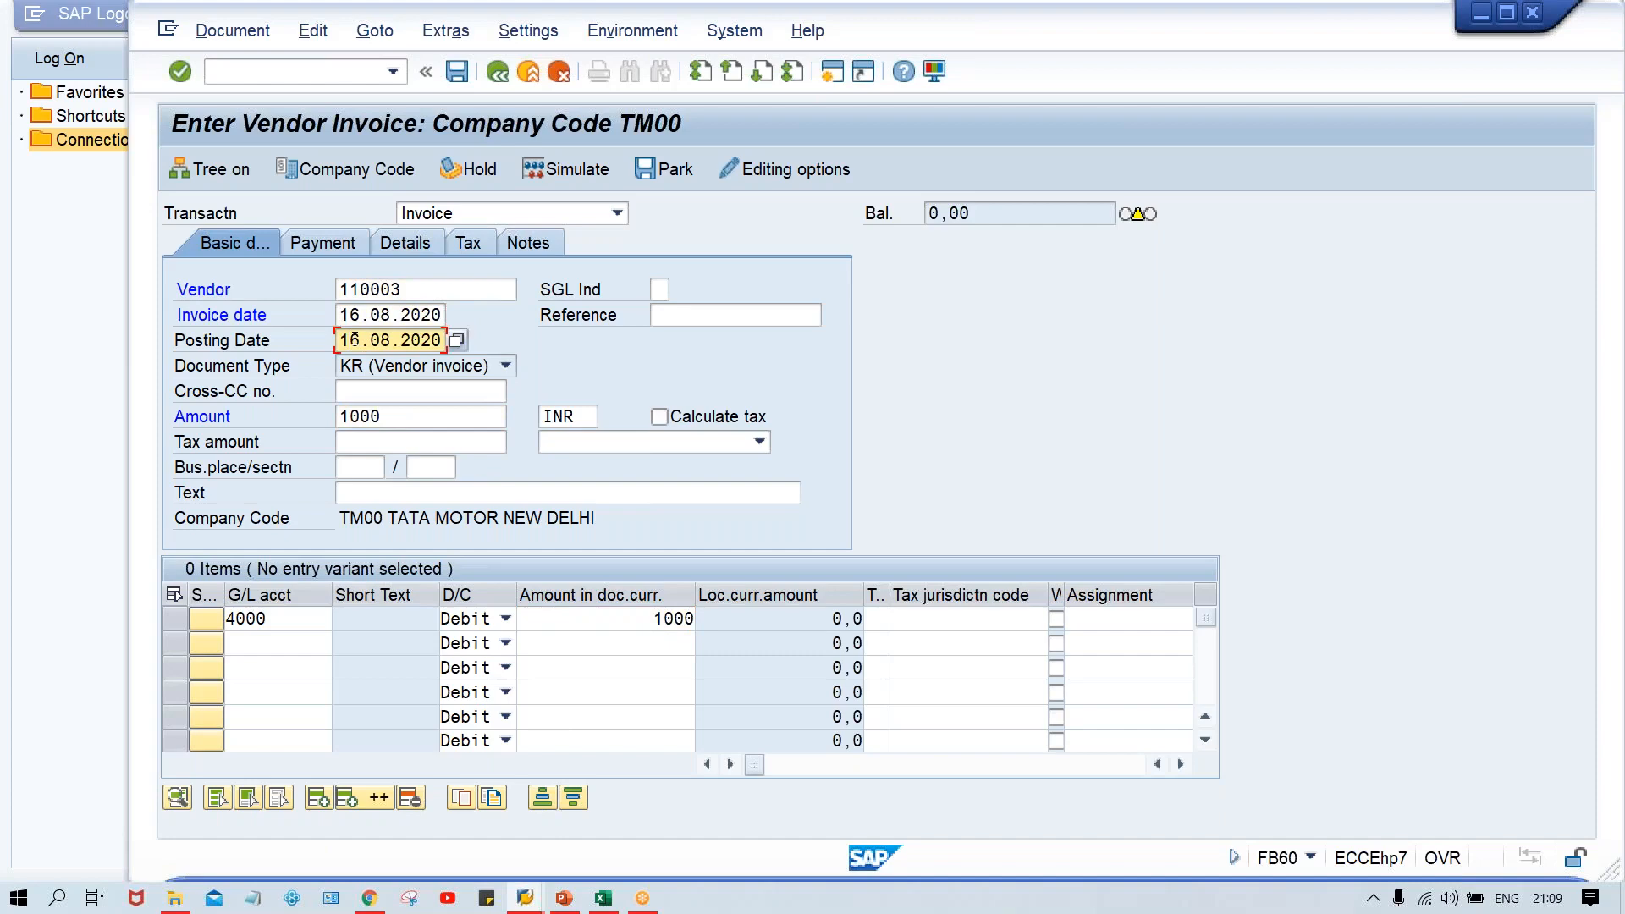
key(Return)
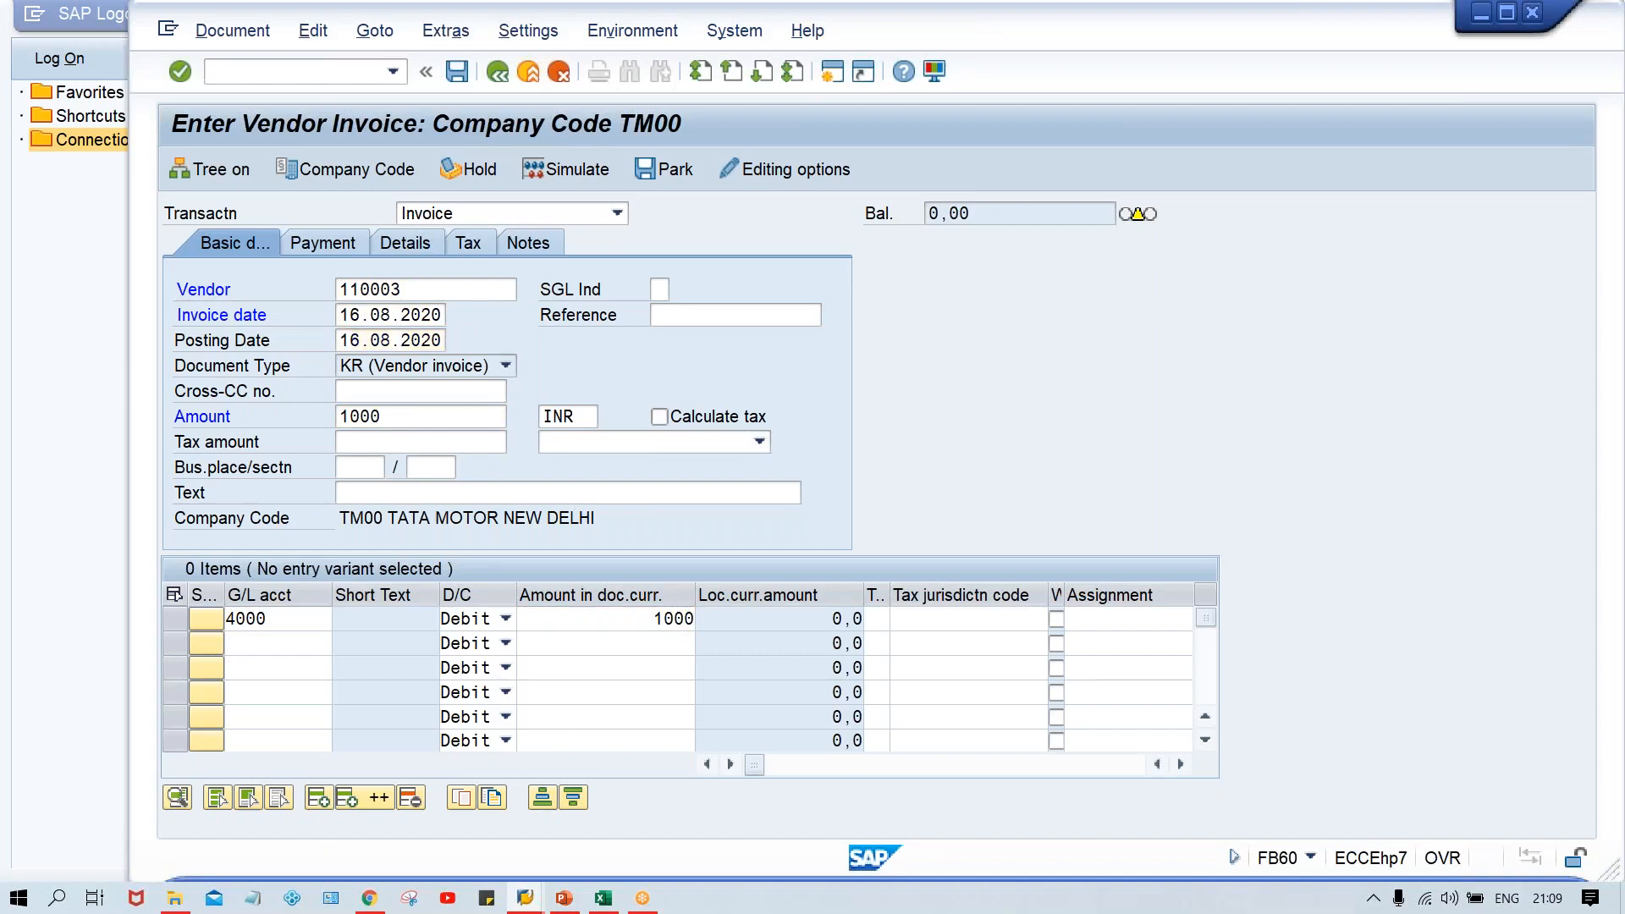
key(Return)
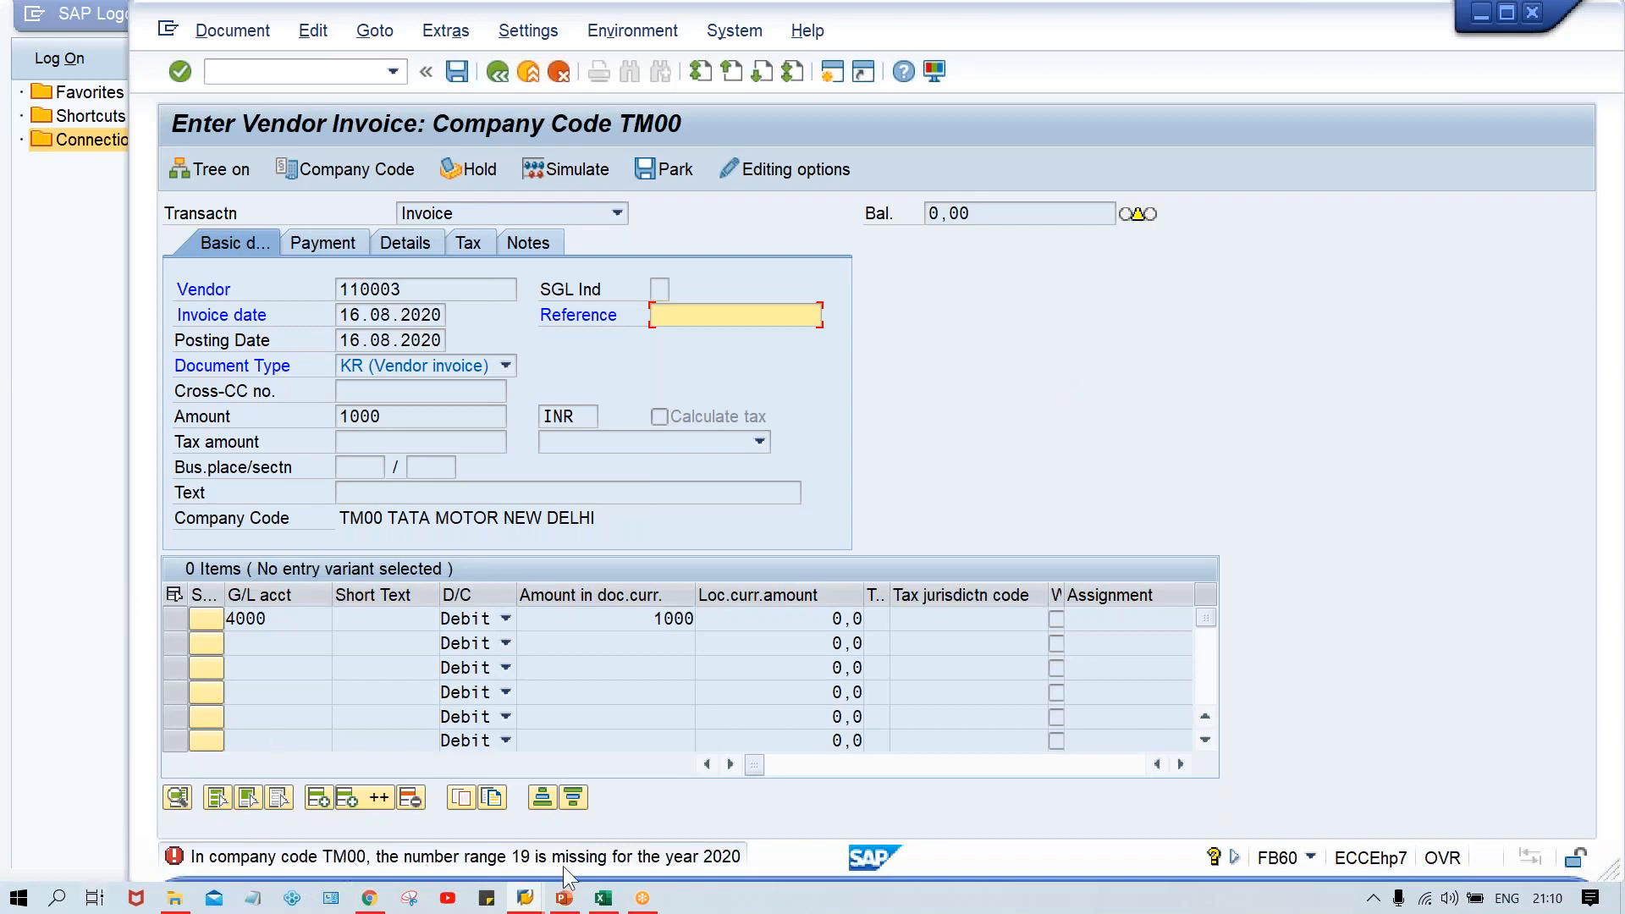
- Open a second SAP session beside the invoice entry and start transaction OBA7 in it
click(833, 72)
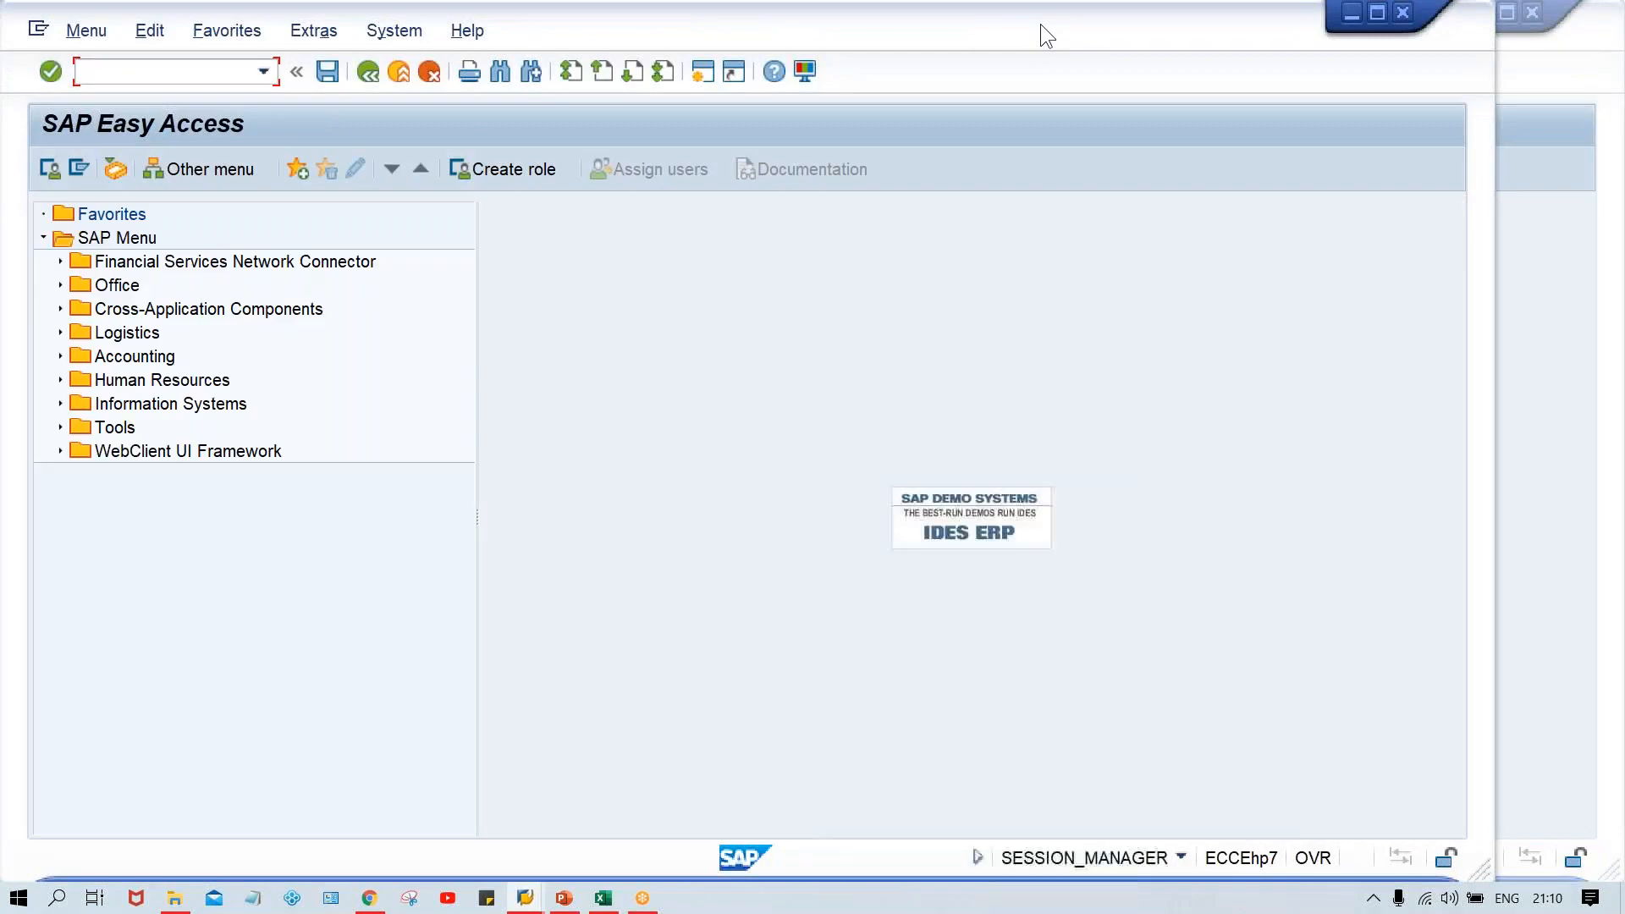
drag(1083, 24, 1163, 32)
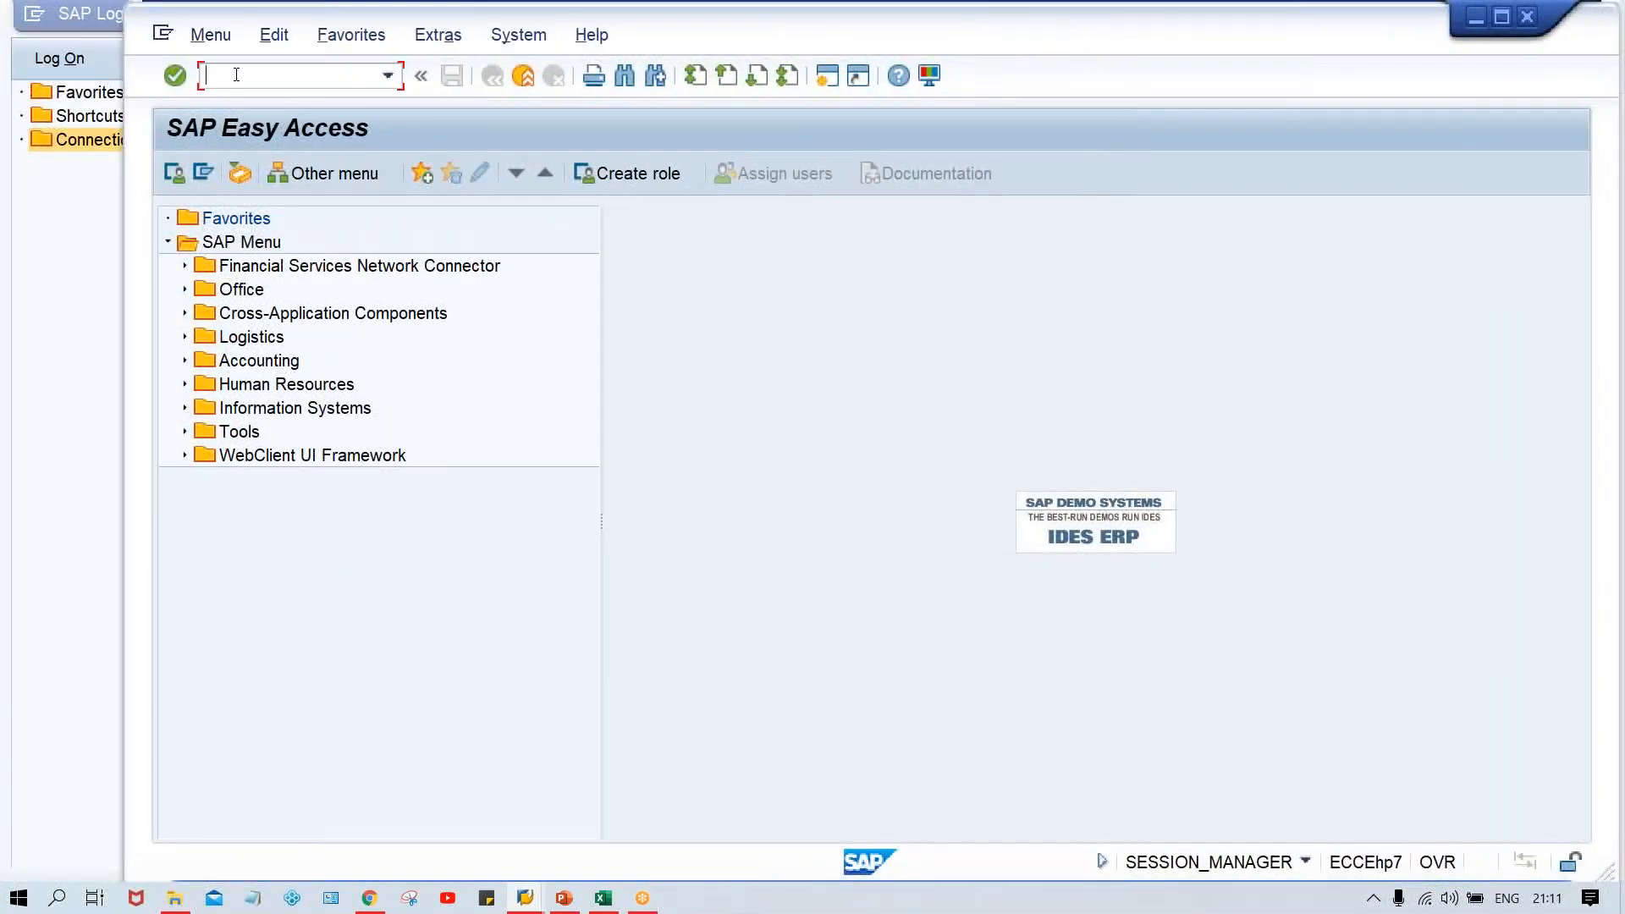
text(OBA7)
key(Return)
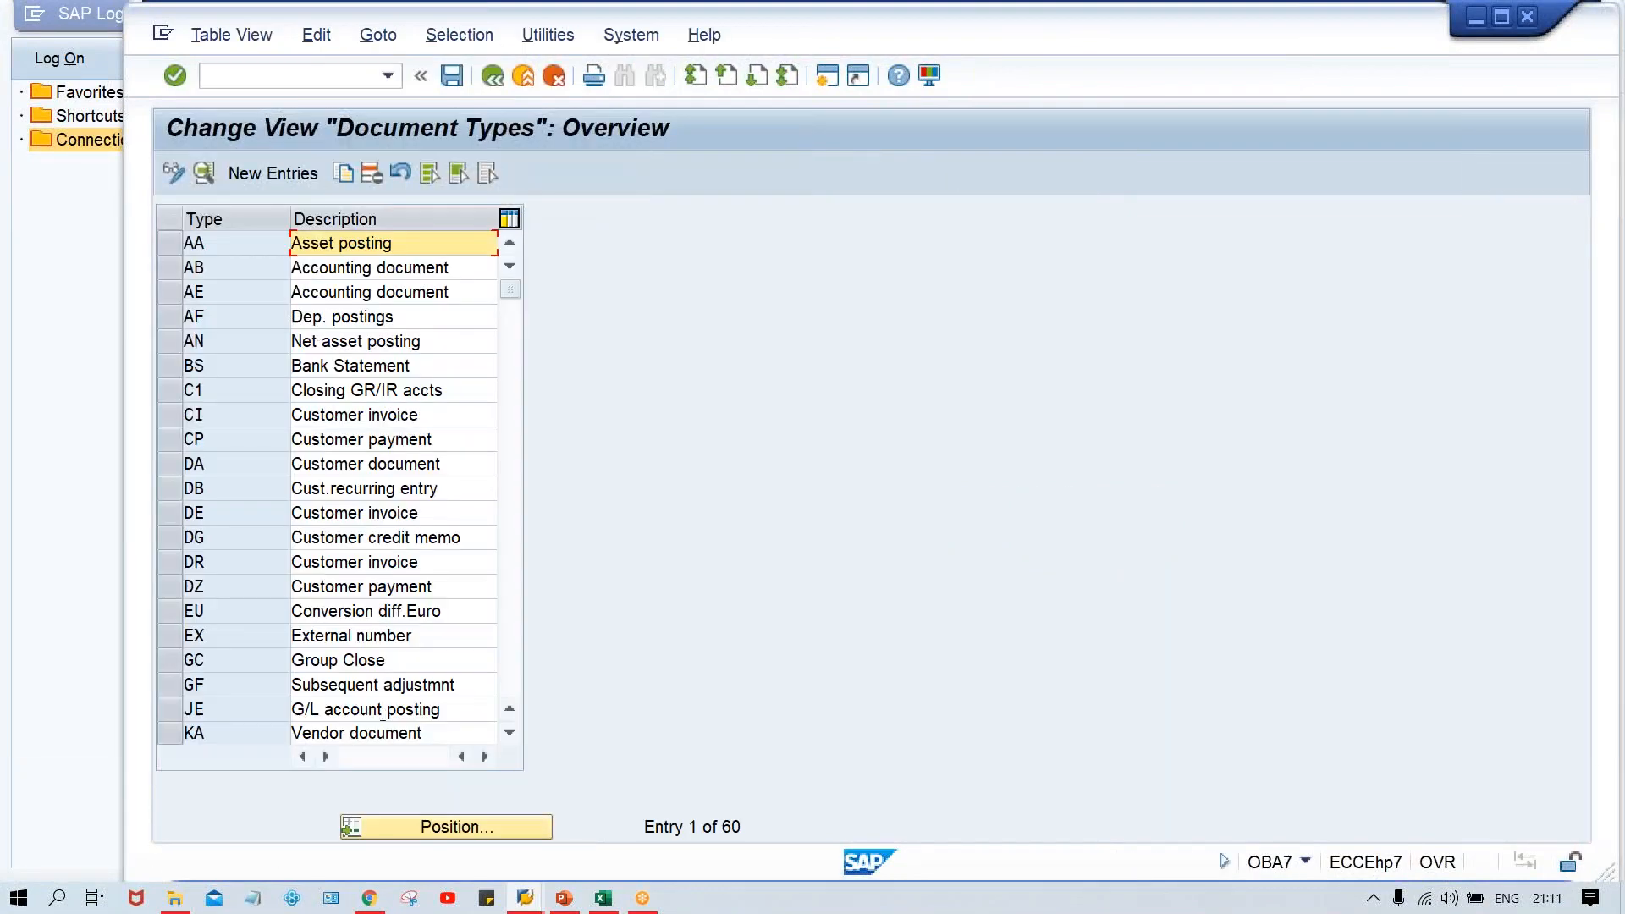
- Position the document type list at KR and open the details of the vendor invoice type
click(465, 835)
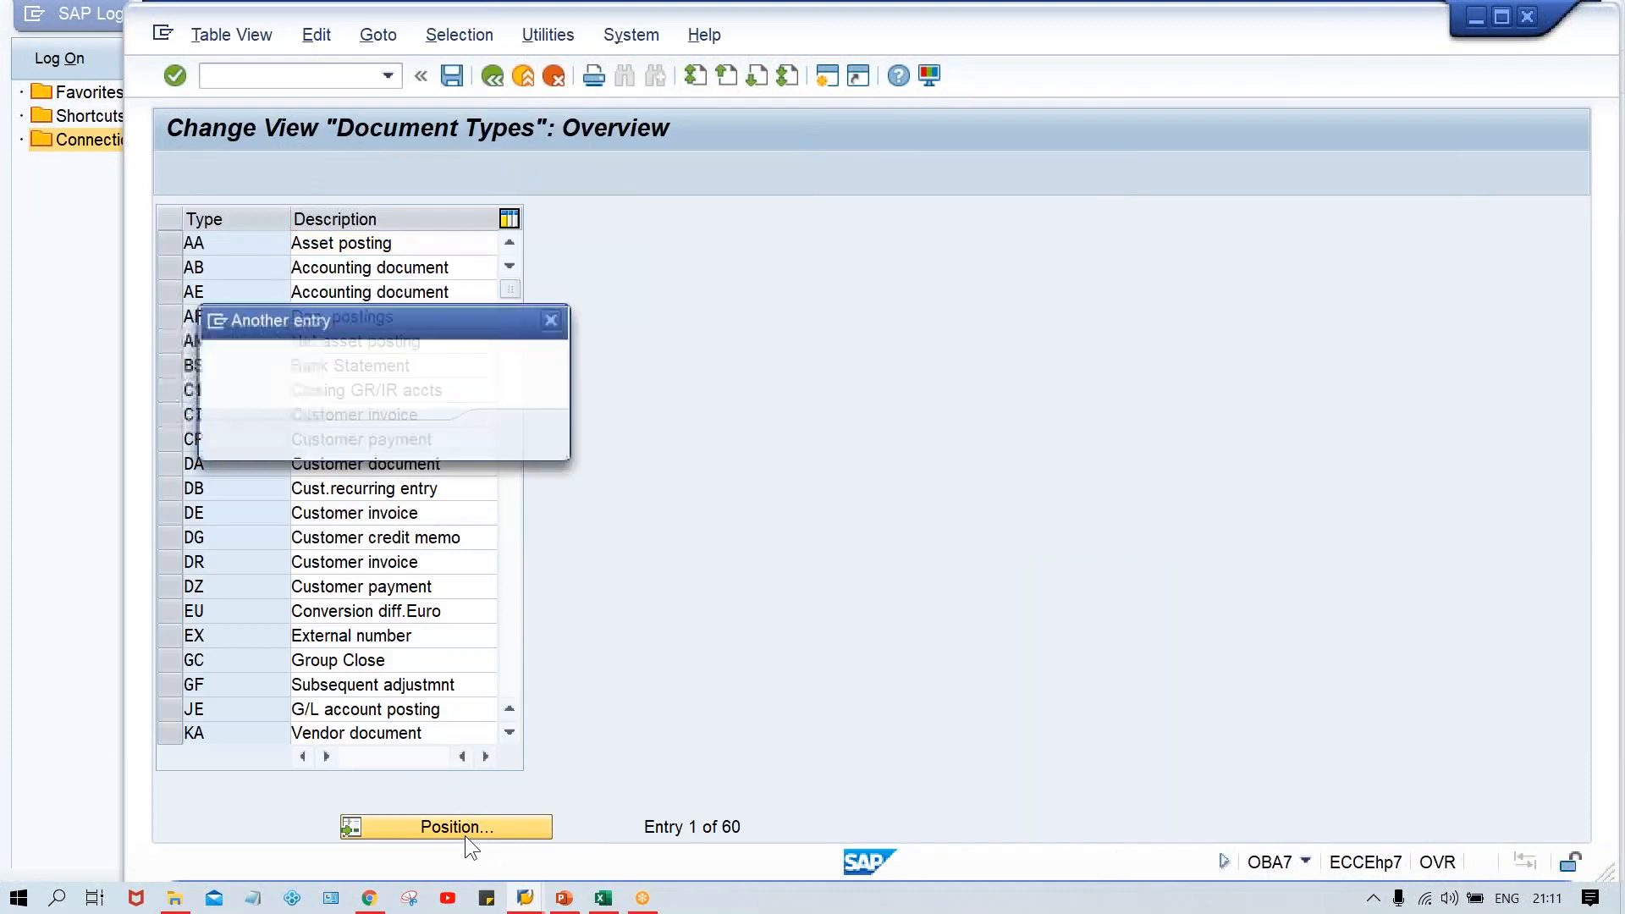
text(KR)
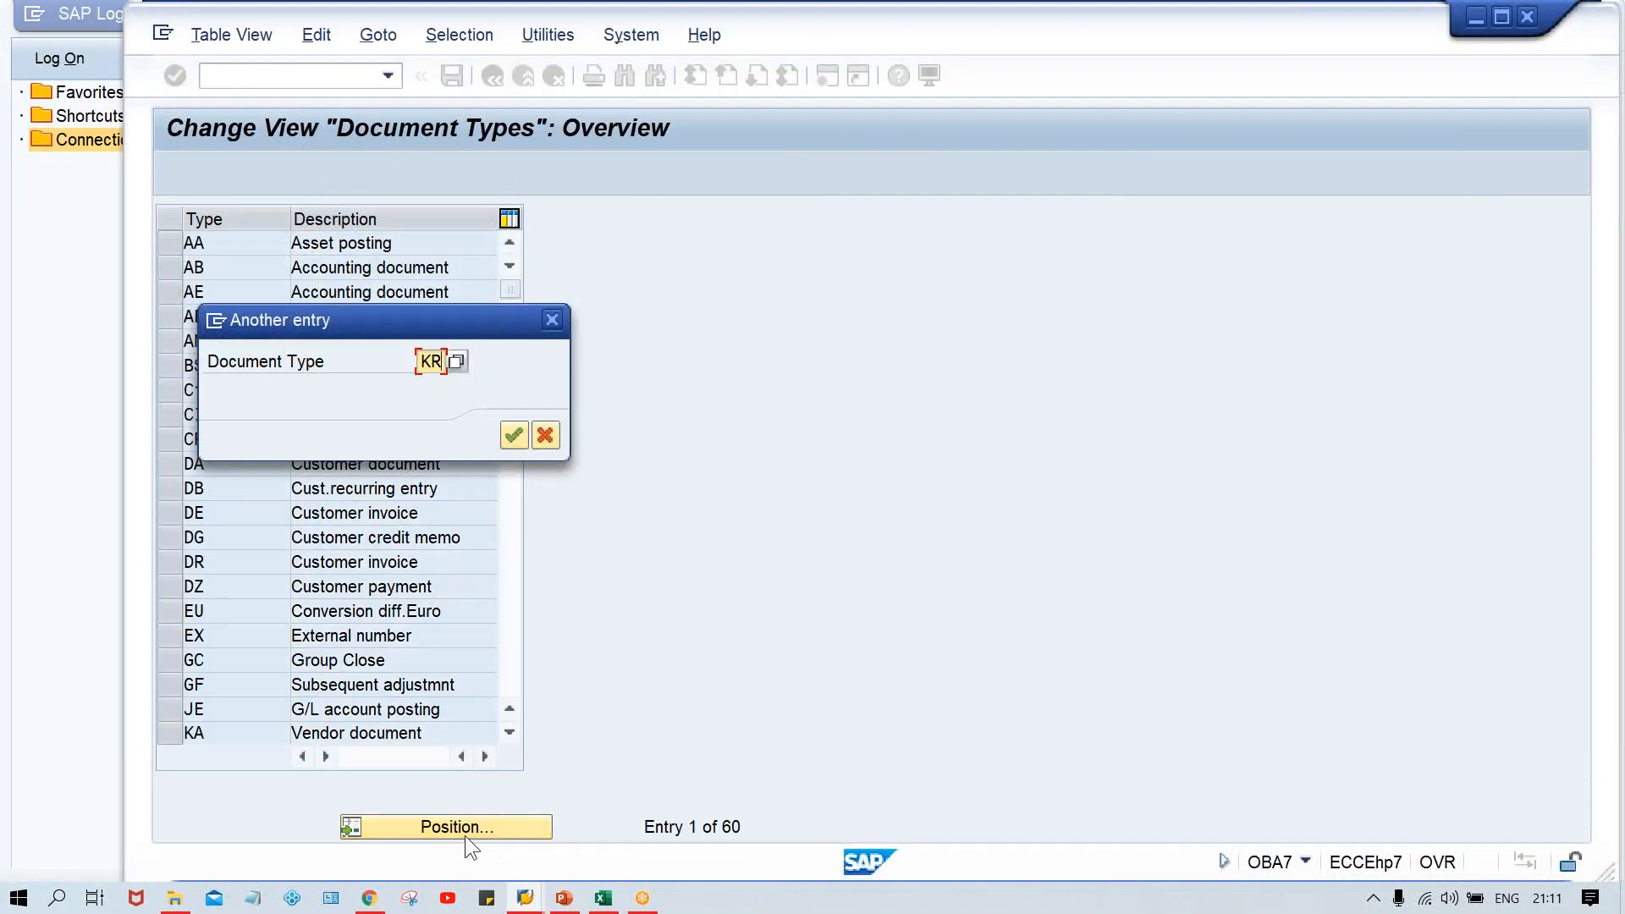
key(Return)
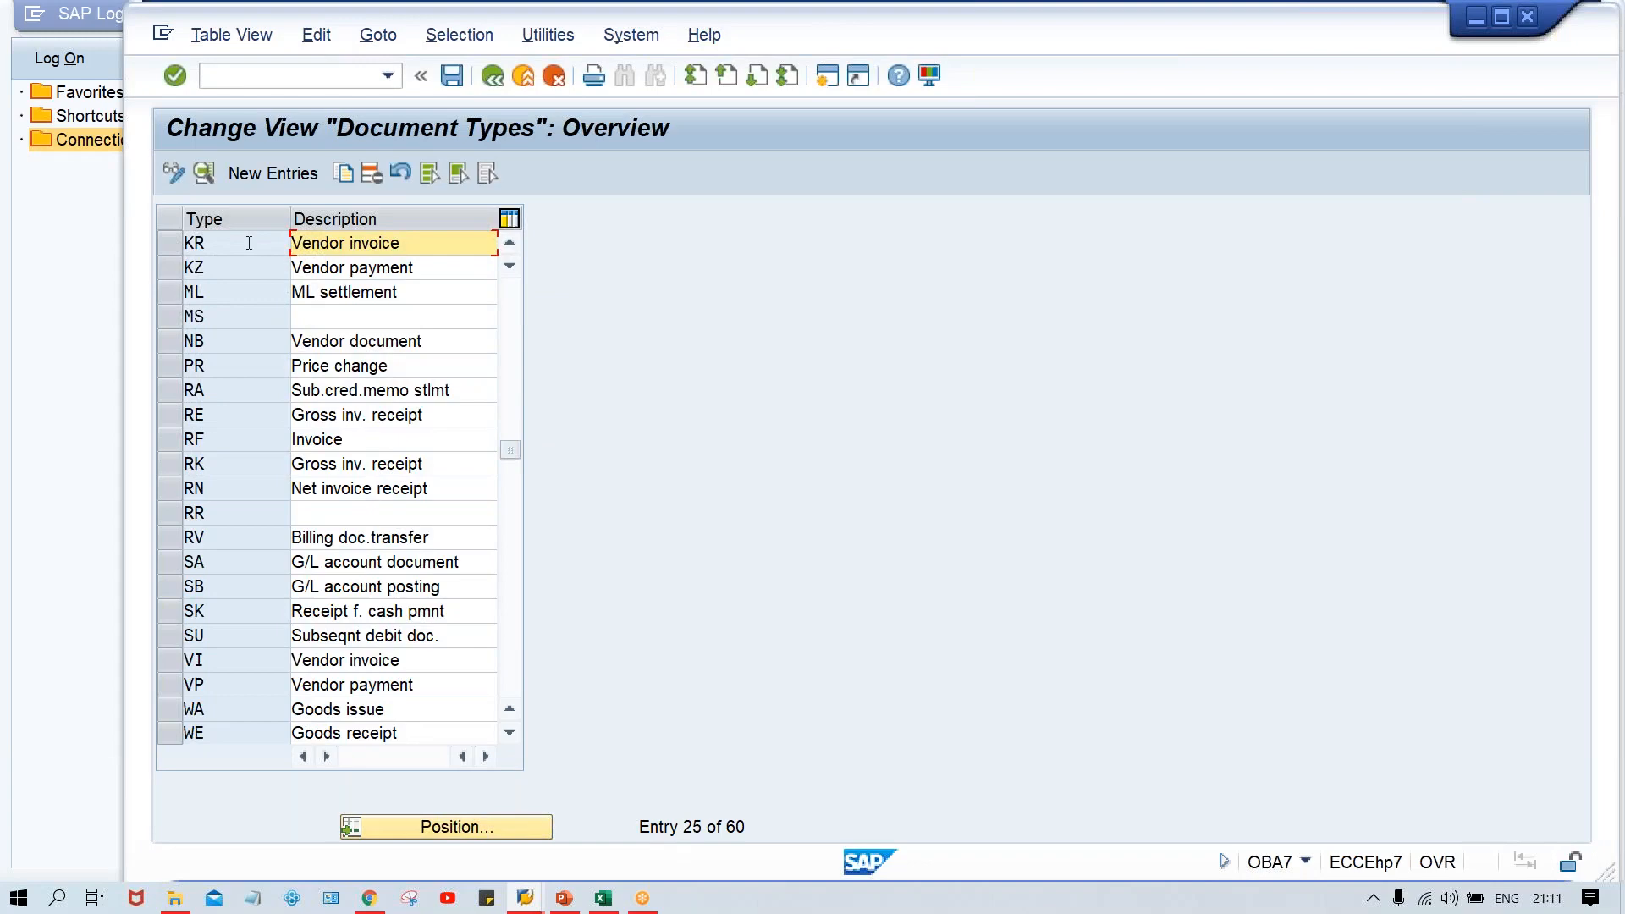
double_click(249, 243)
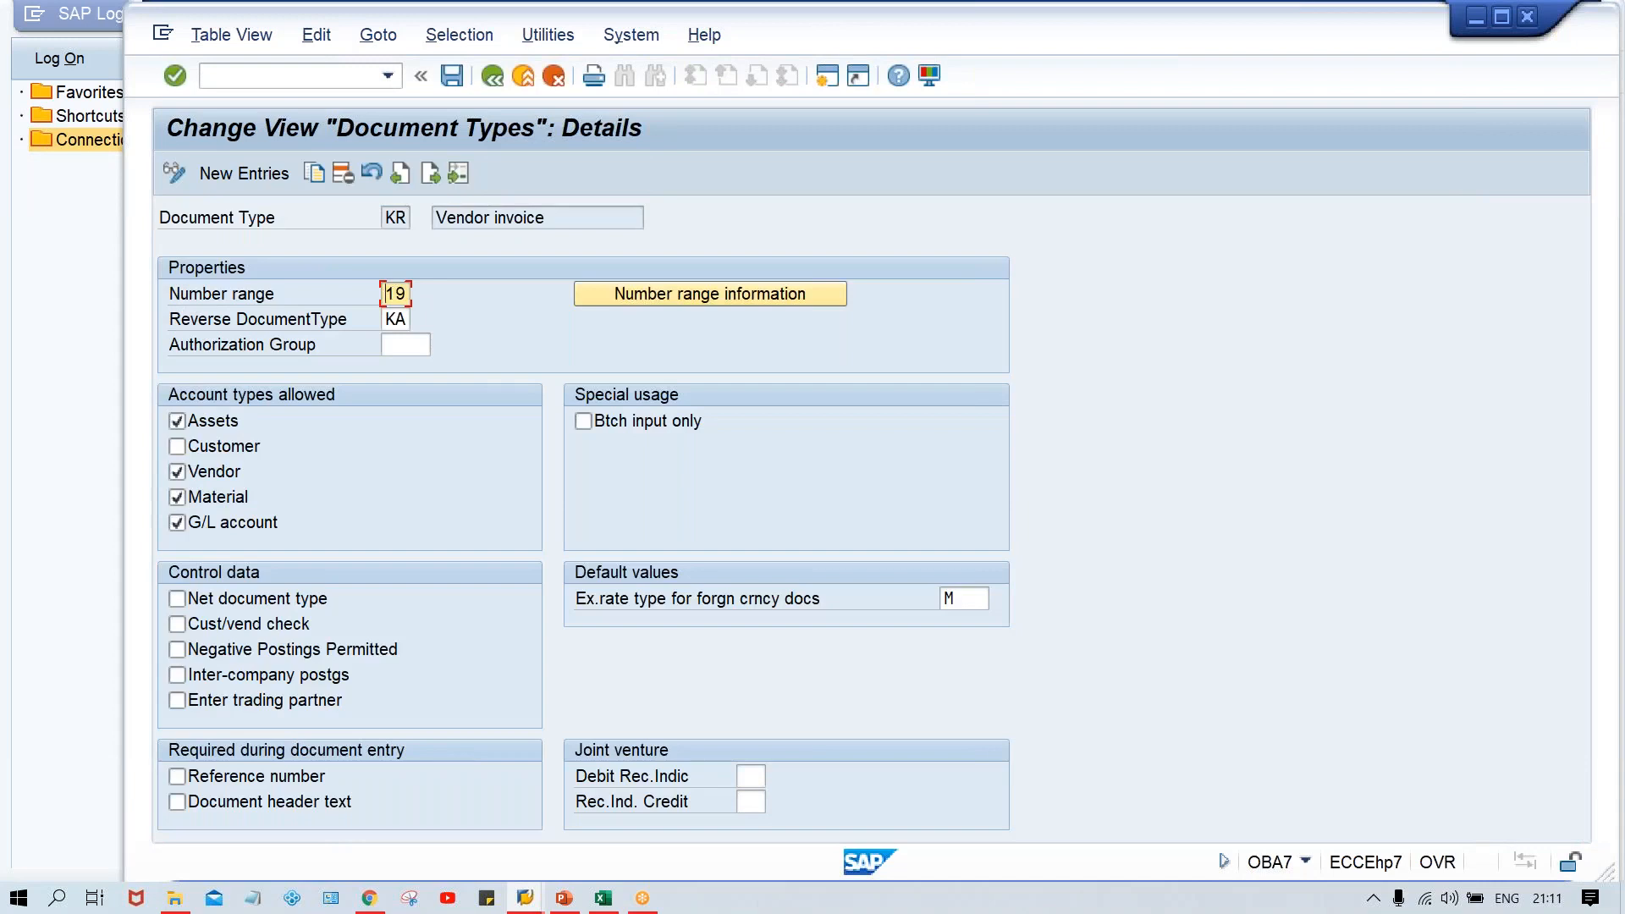
- Open the document number range intervals of company code TM00 for editing, and switch back to the vendor invoice session
click(733, 297)
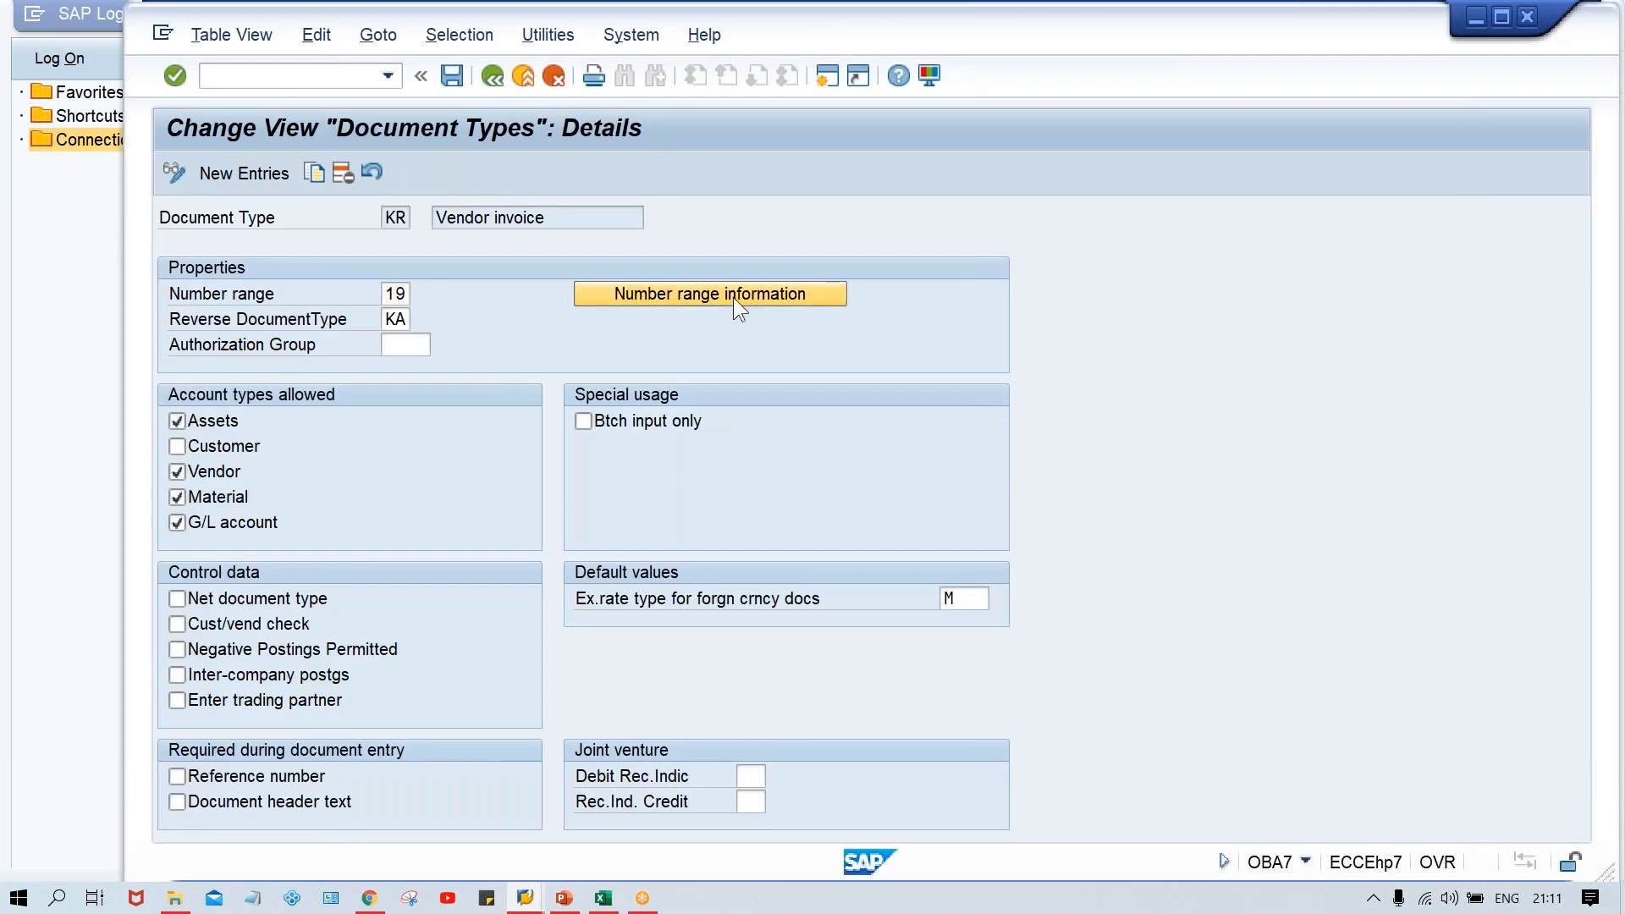
text(T)
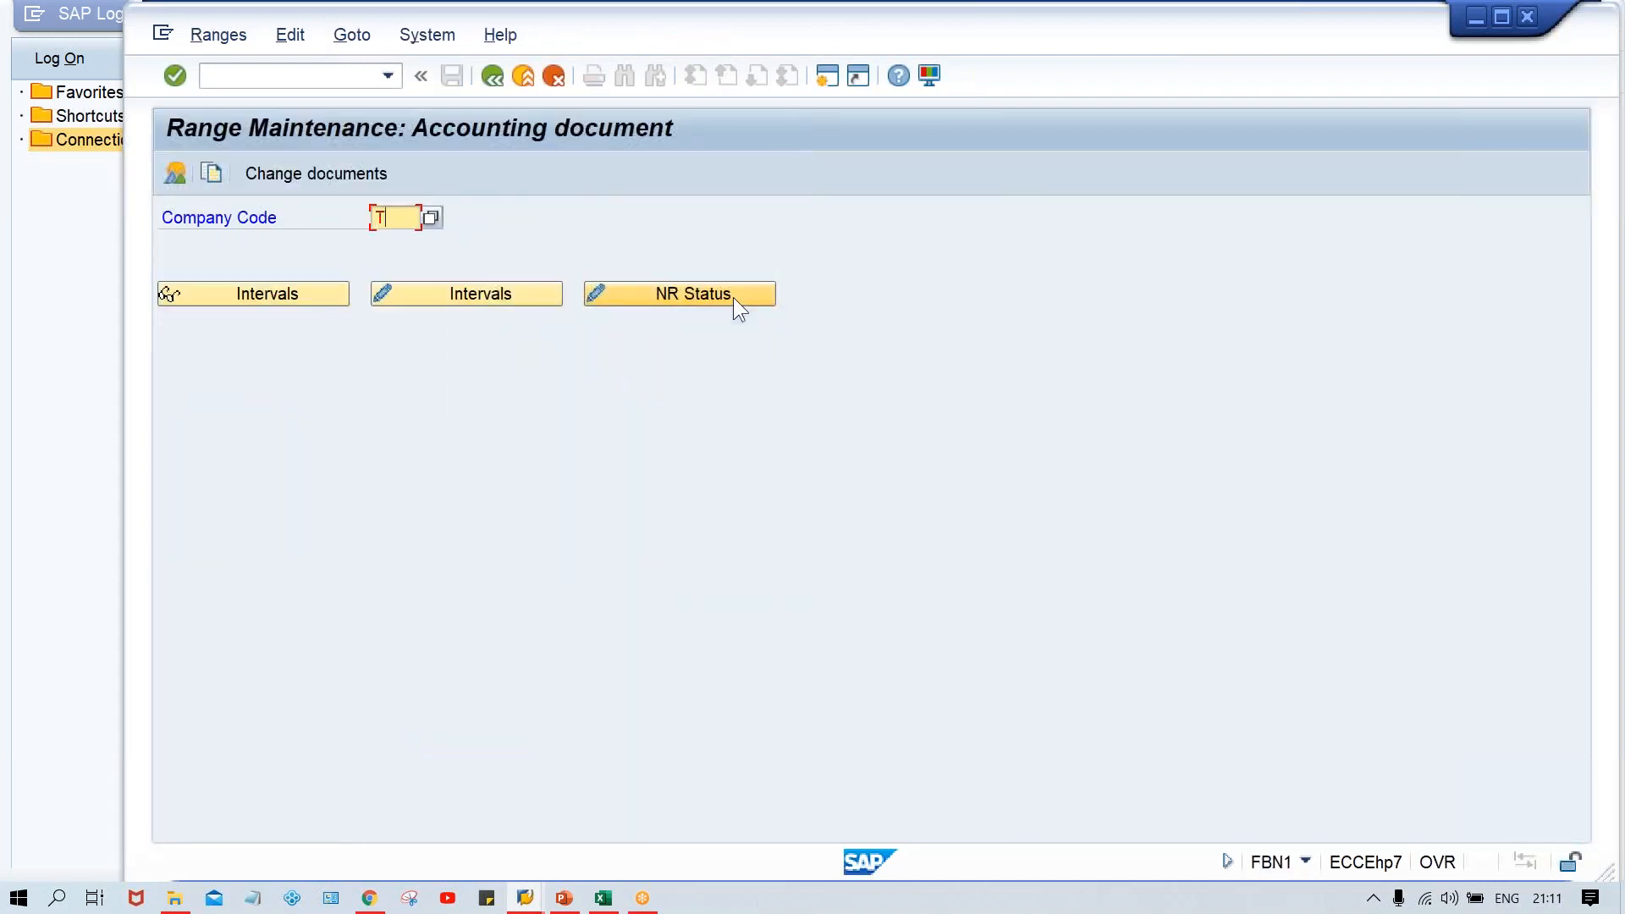
text(M00)
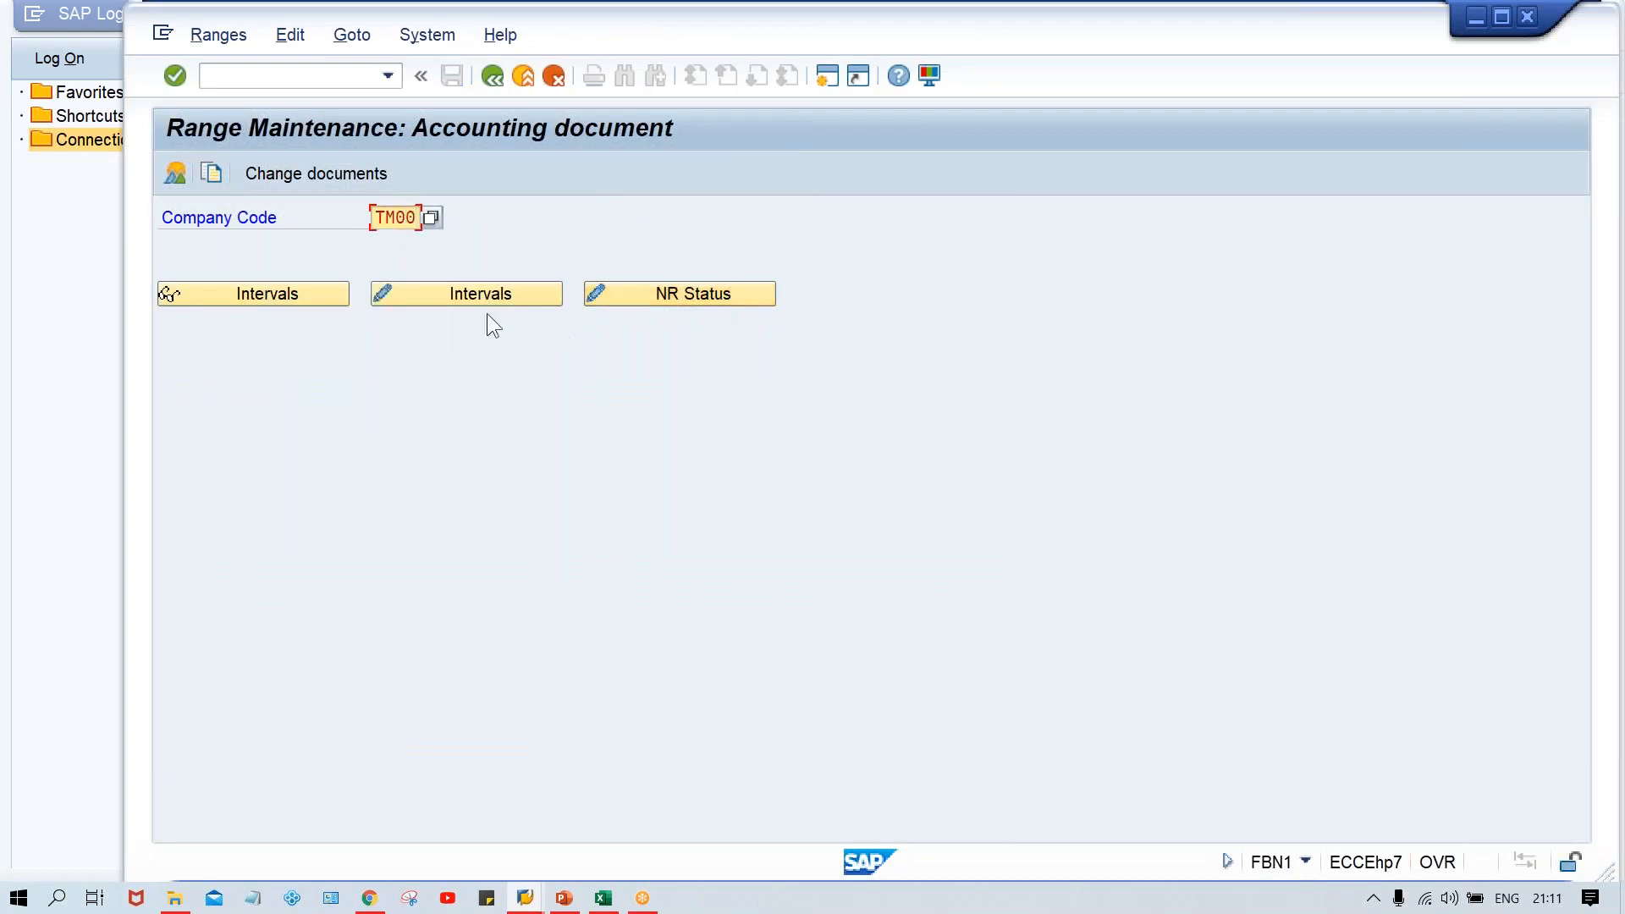
click(449, 293)
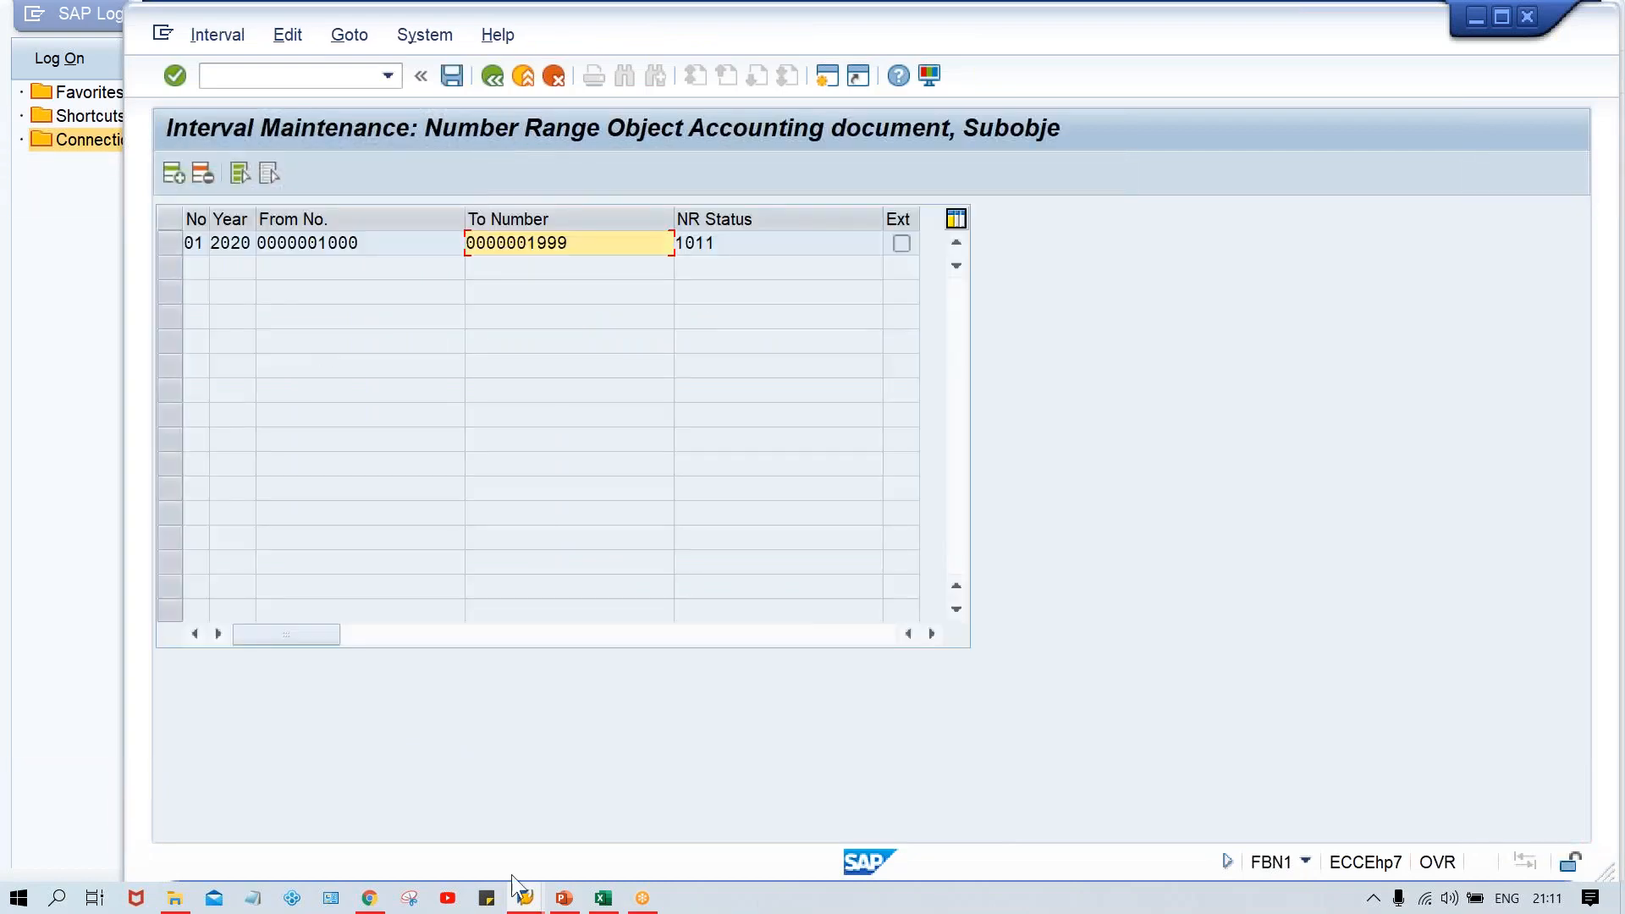
mouse_move(526, 900)
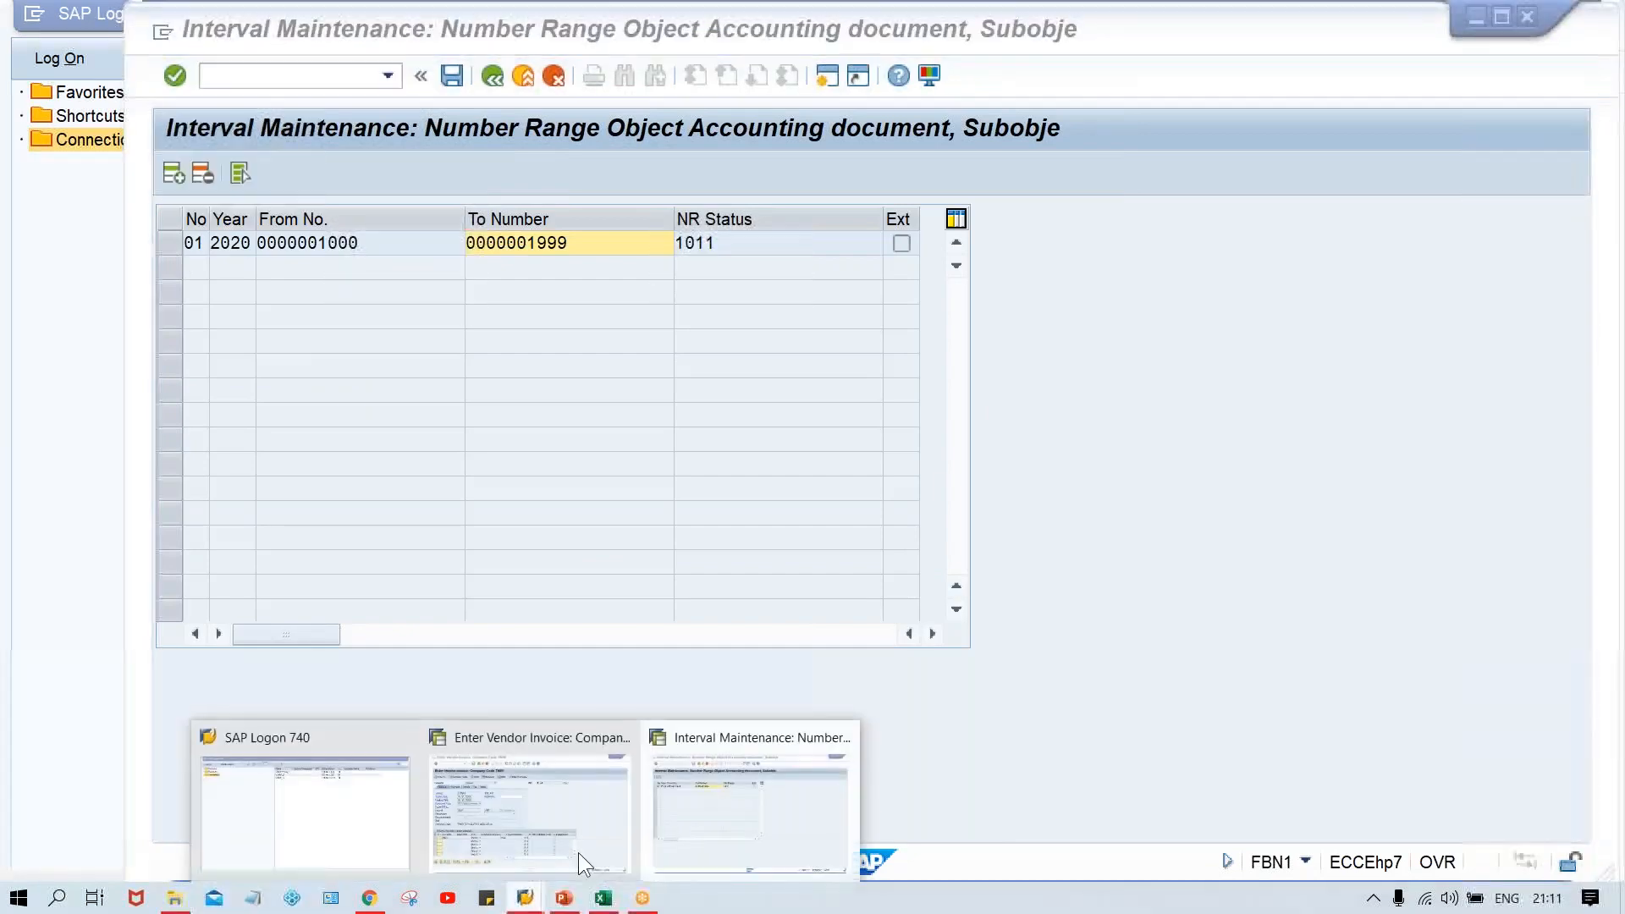
click(577, 852)
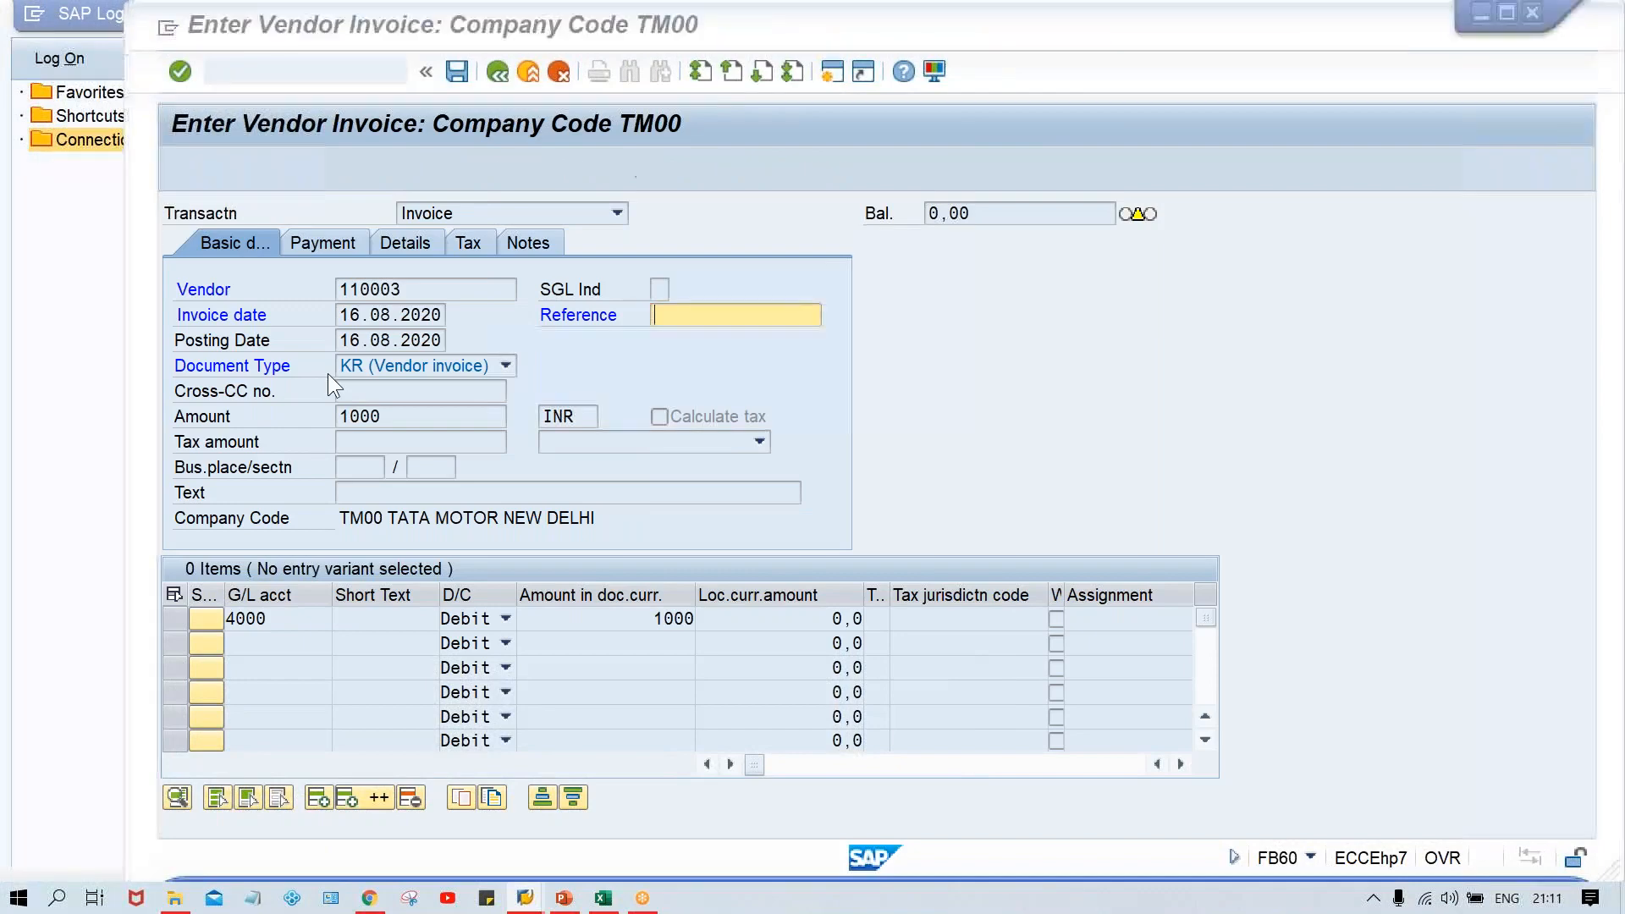
- Return to the number range session and insert a new interval numbered 19 for year 2020
key(alt+Tab)
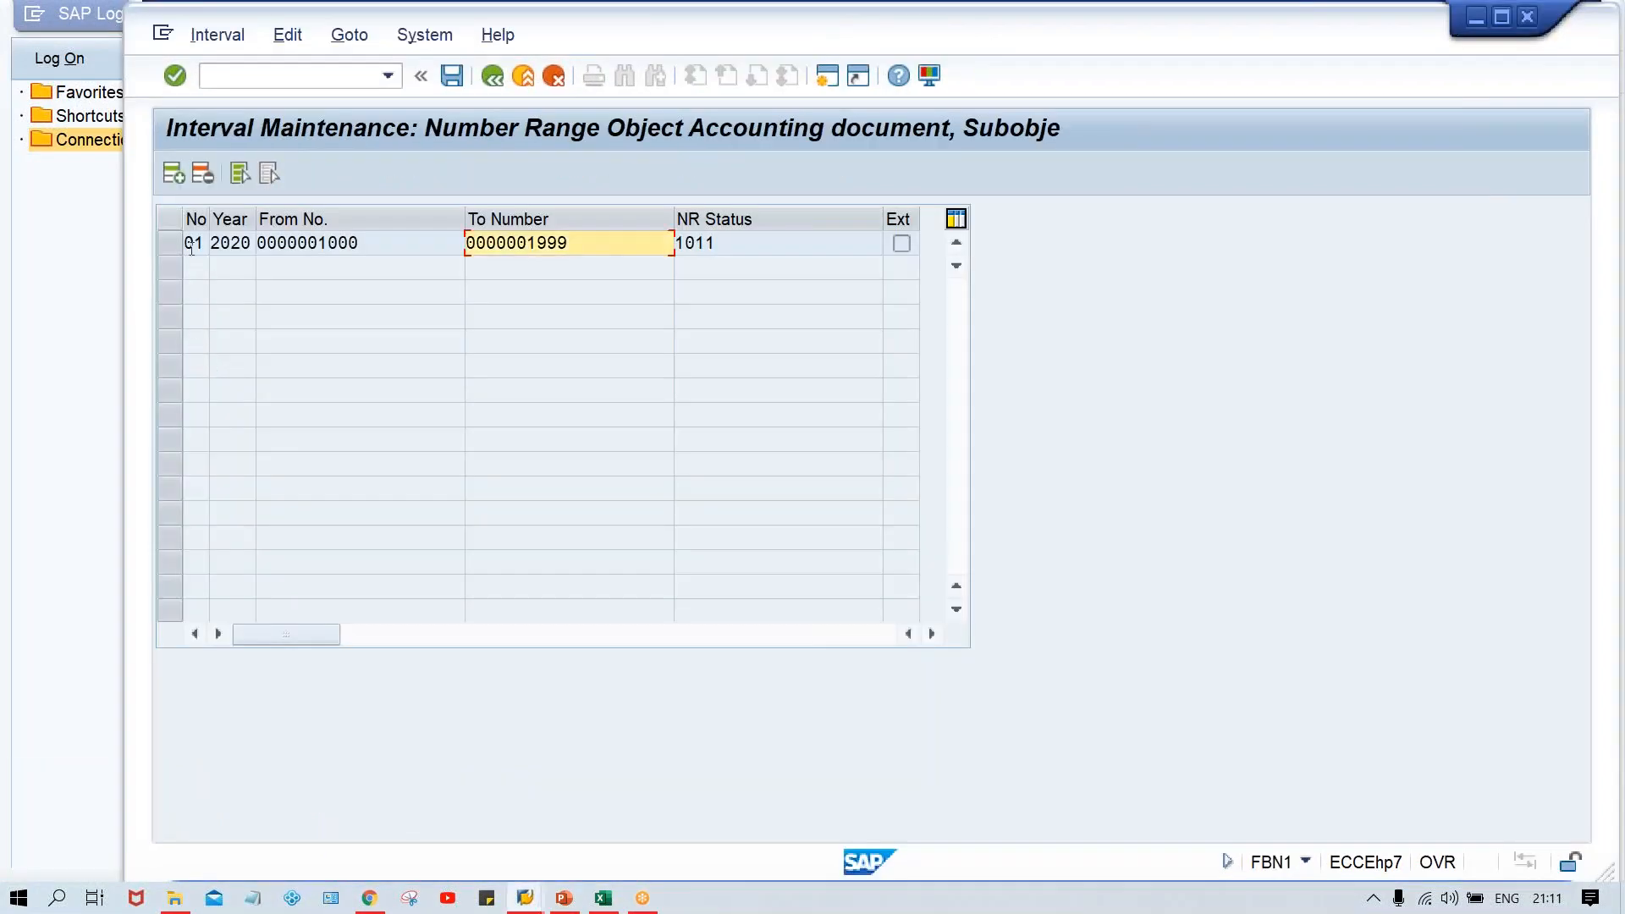
click(174, 174)
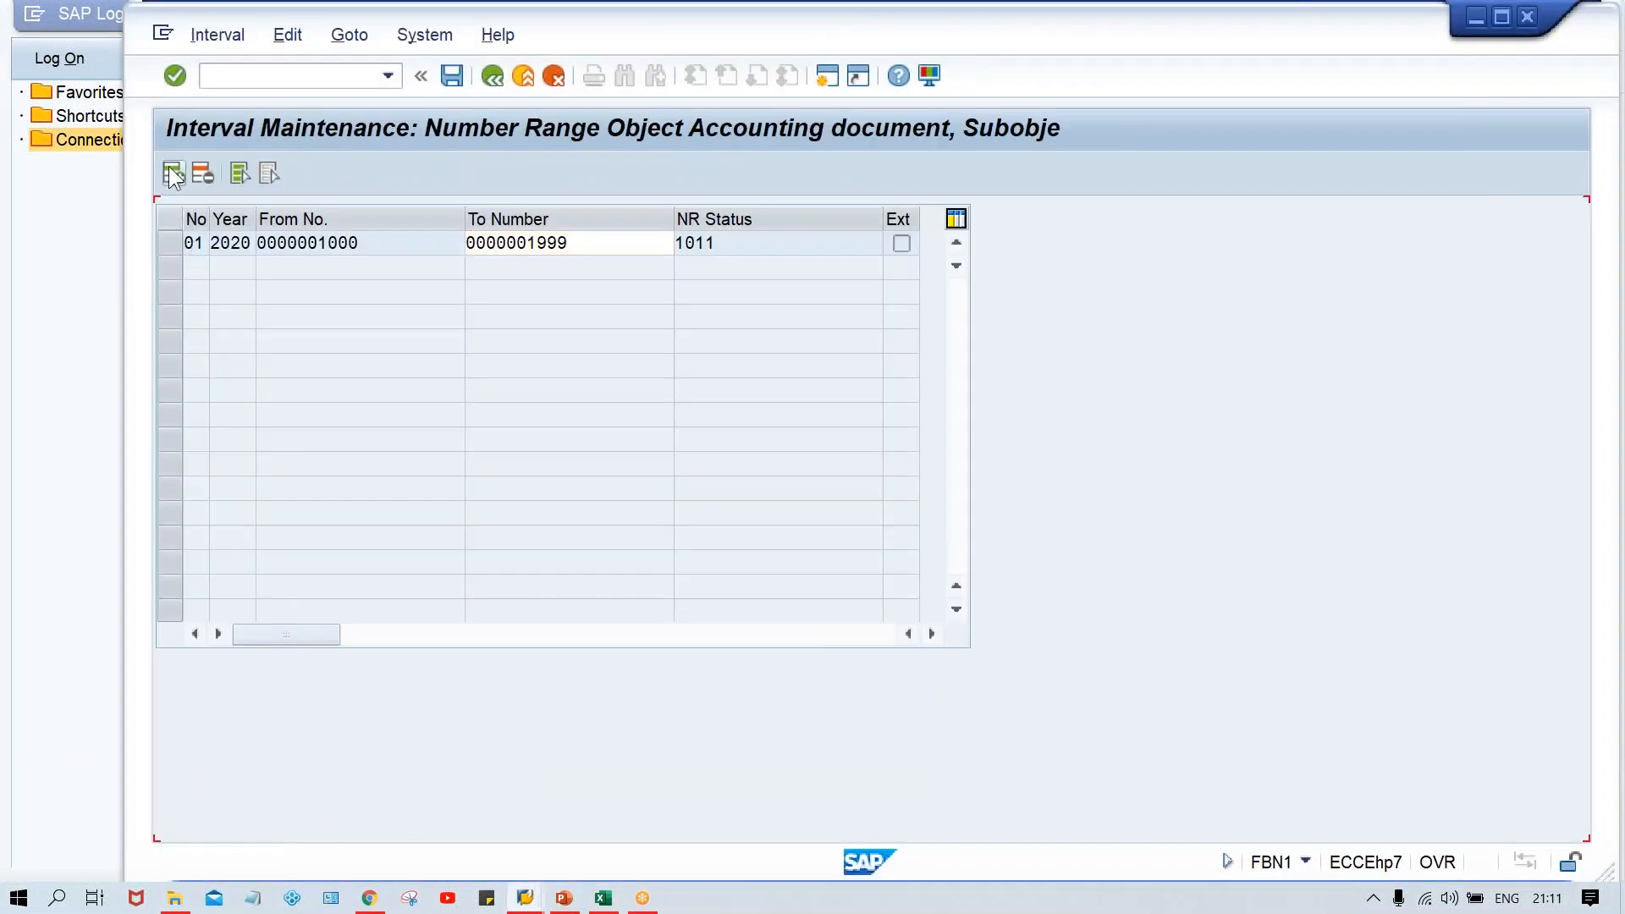
text(19)
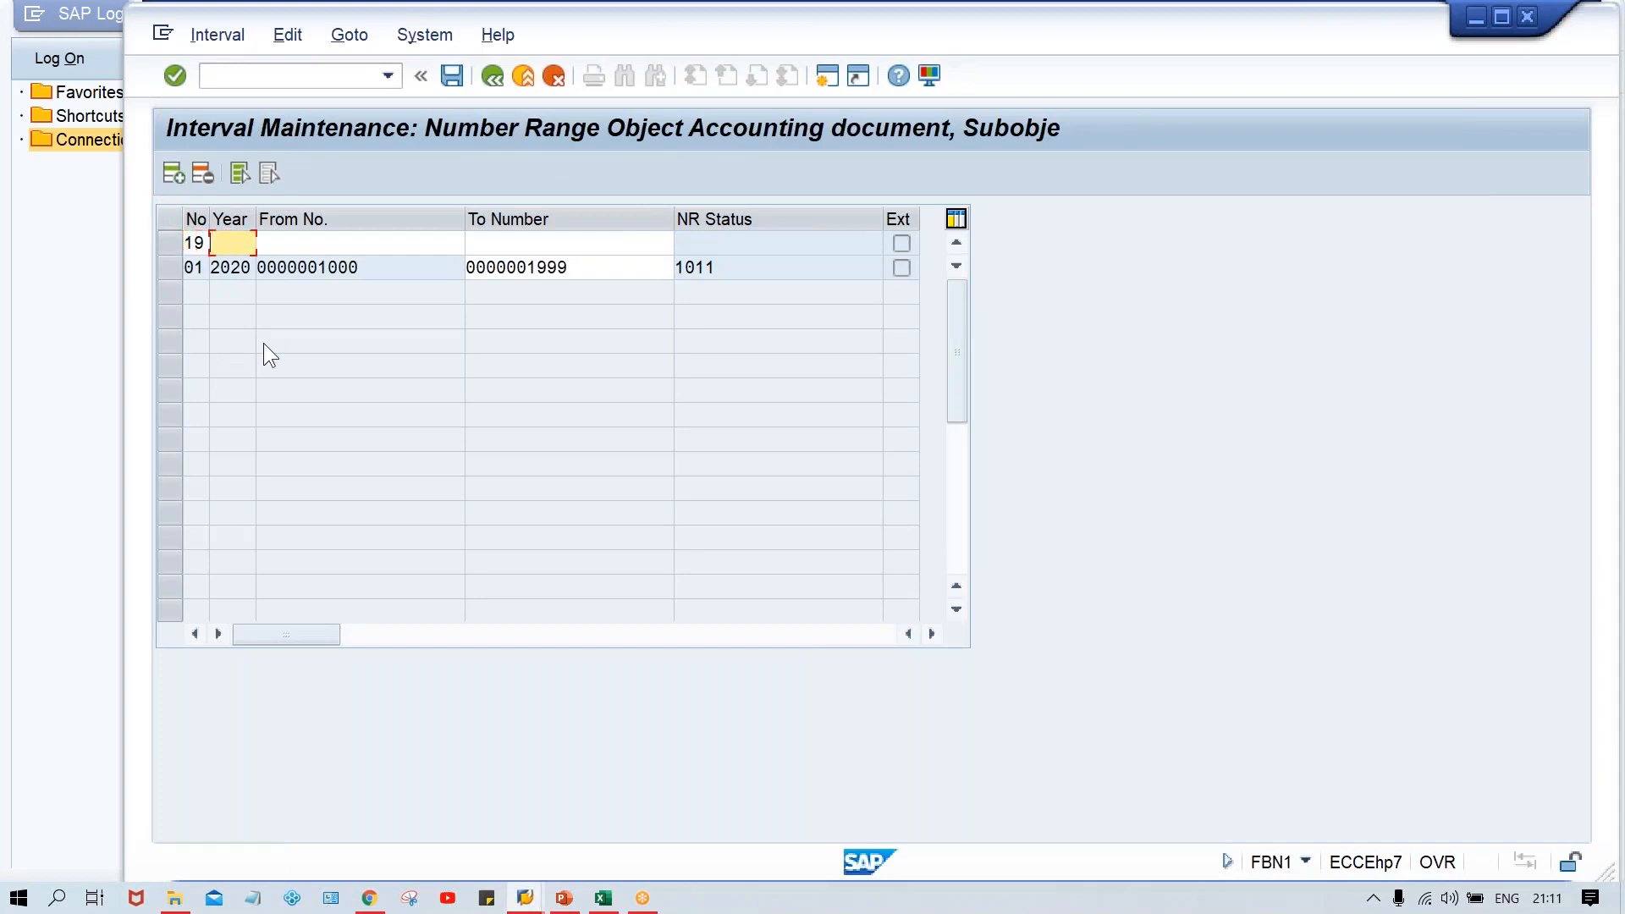
key(Down)
key(Return)
key(Tab)
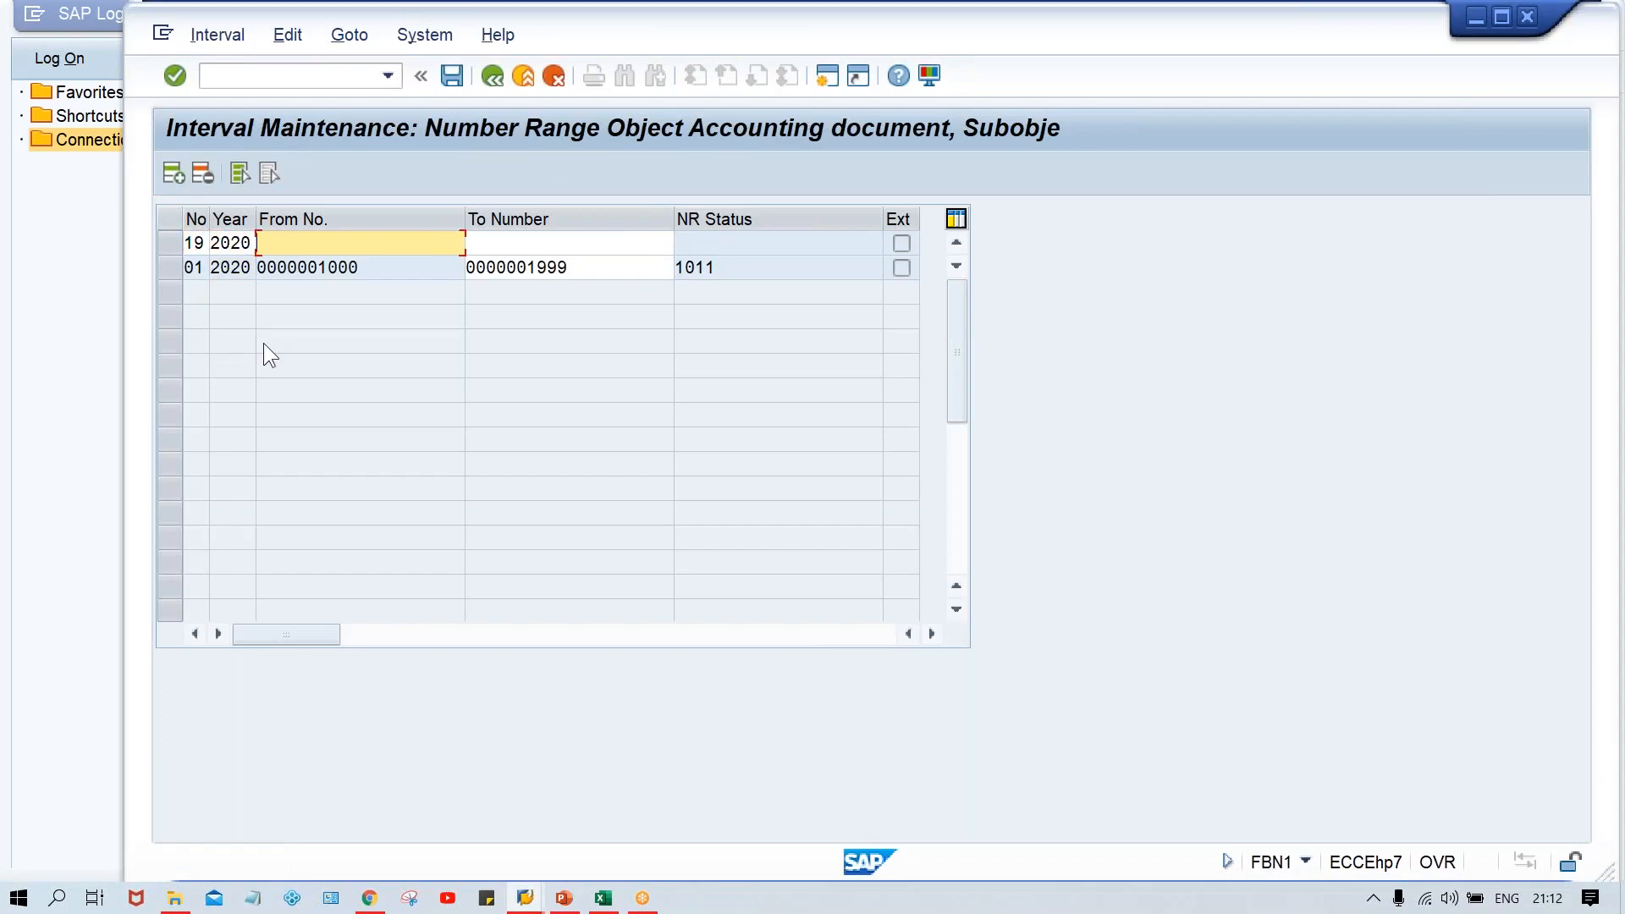
- Set interval 19 to run from 2000 to 2999, and save the intervals, accepting the transport notice
text(2)
key(Down)
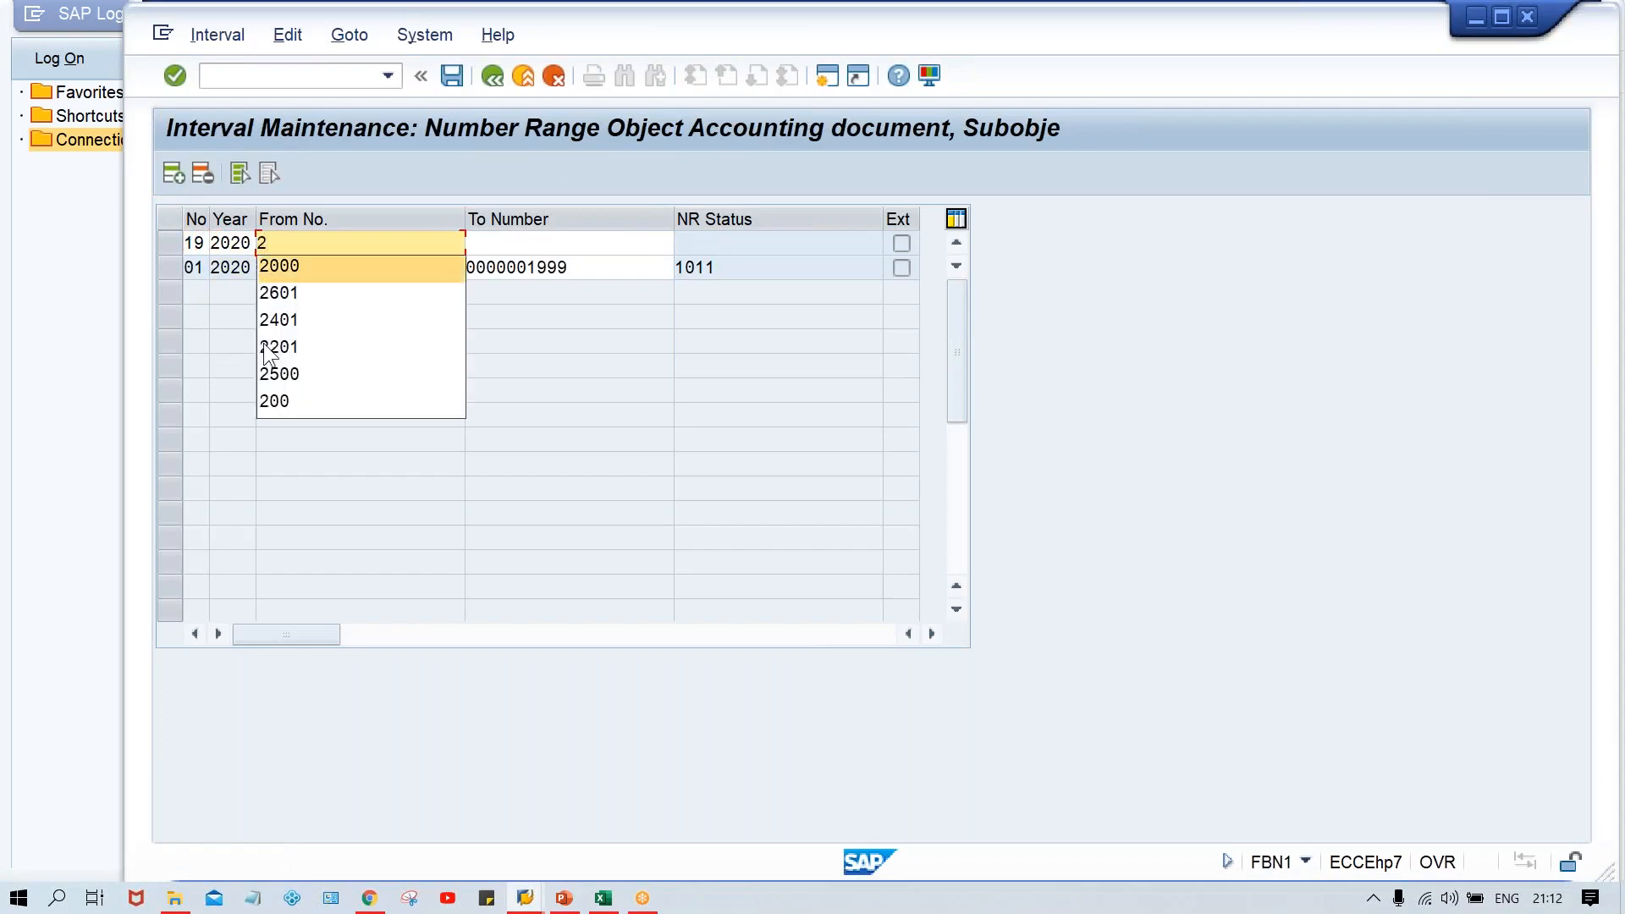
key(Return)
key(Tab)
text(299)
key(Down)
key(Return)
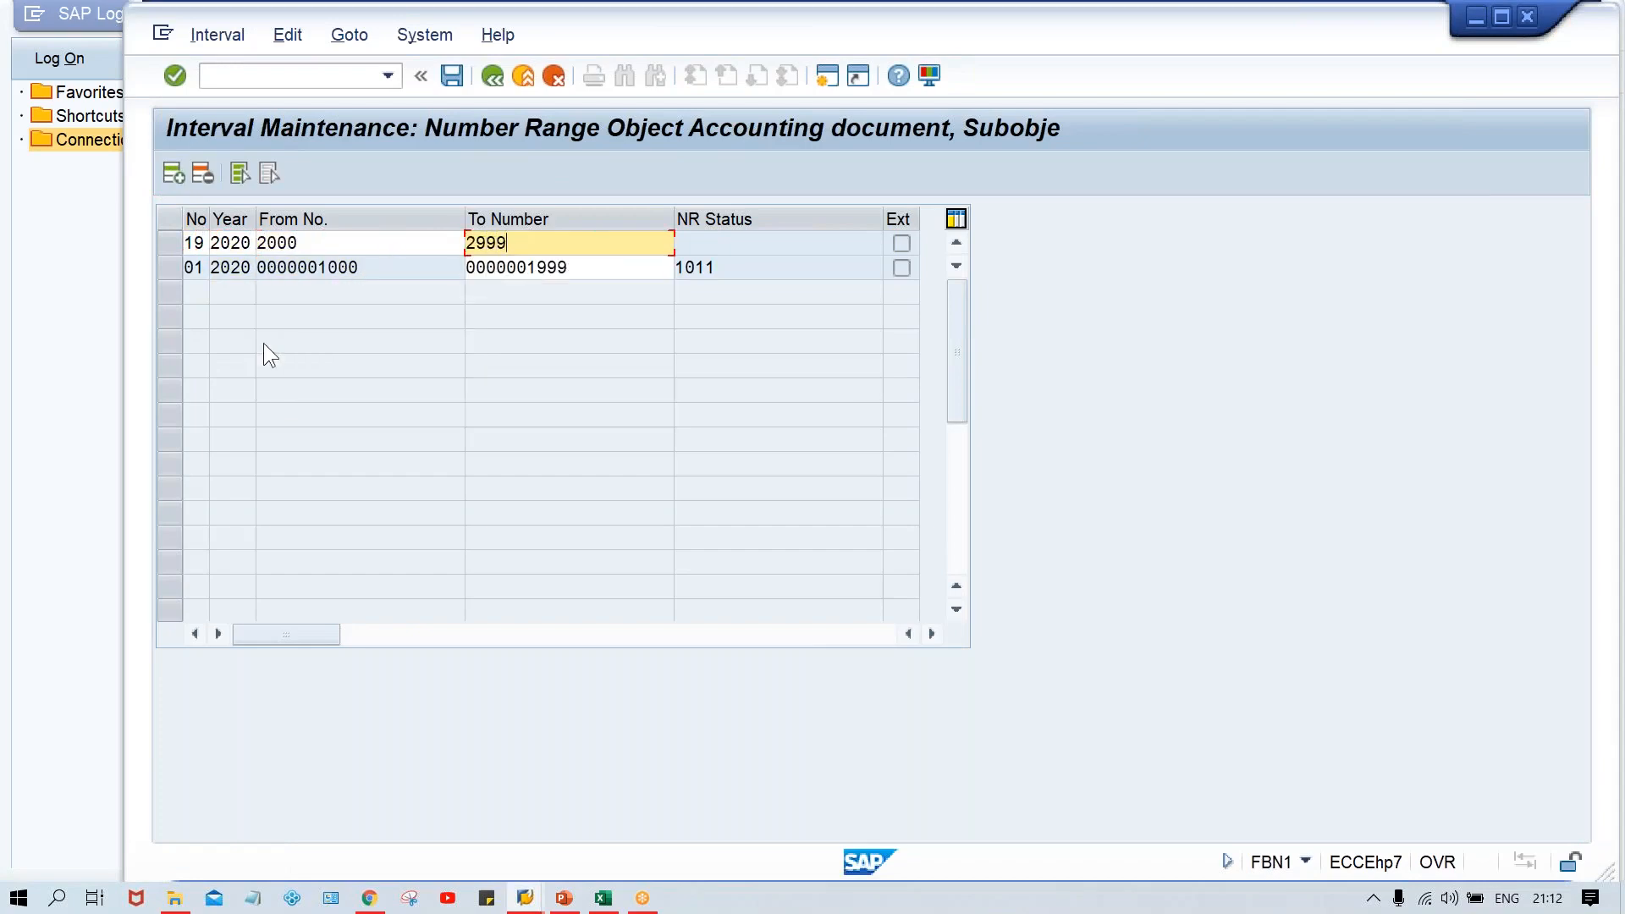
key(Return)
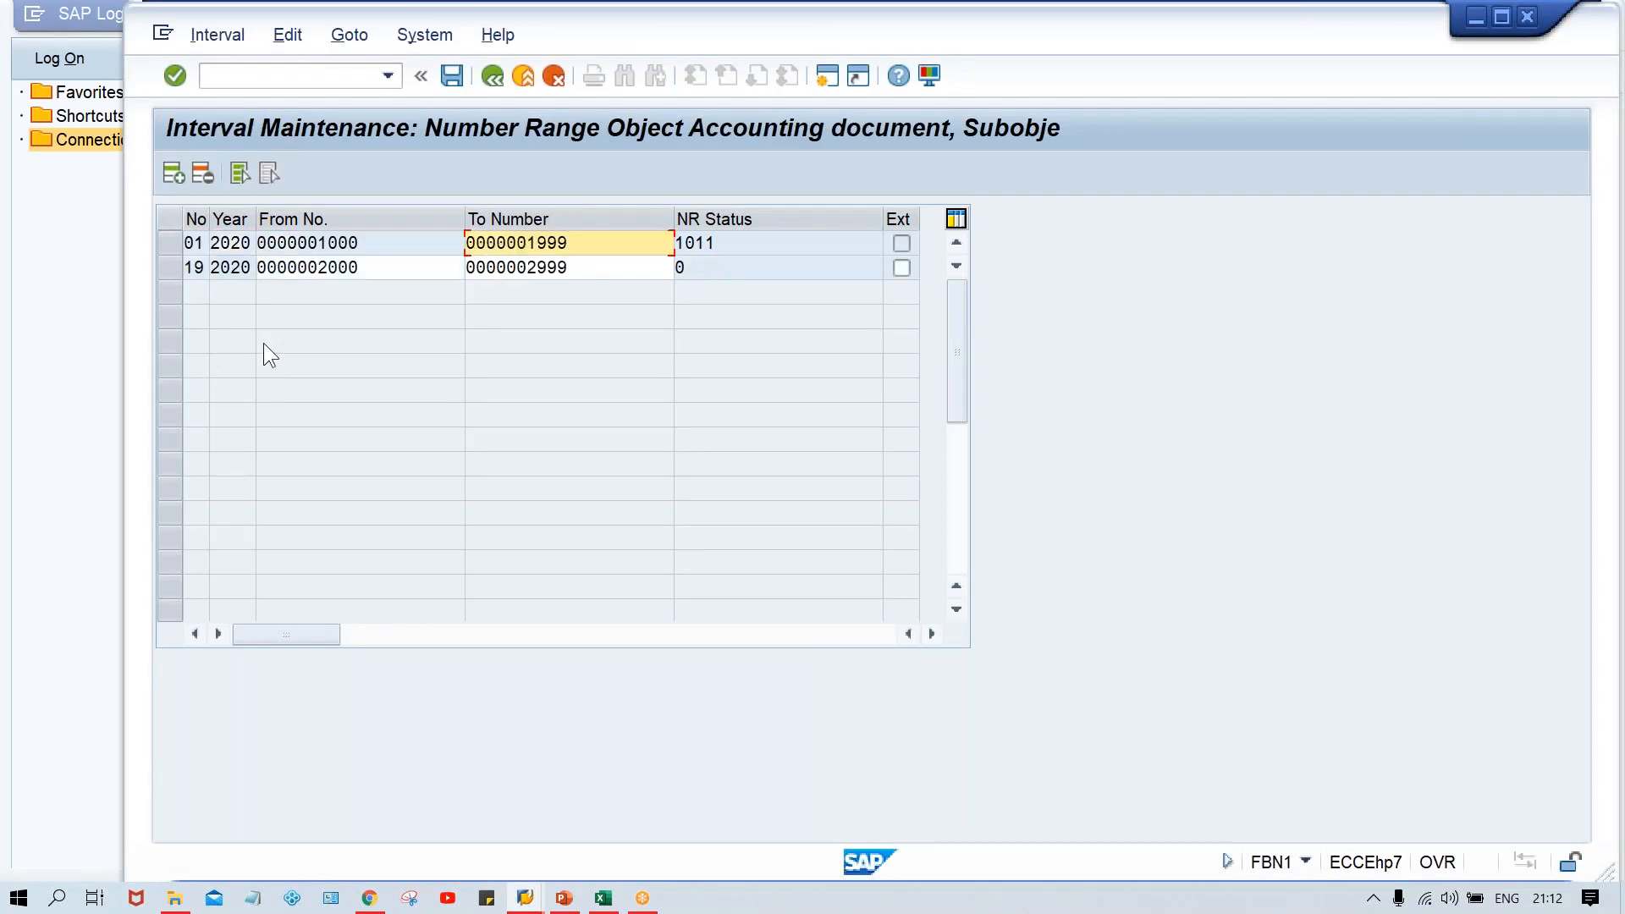
key(ctrl+s)
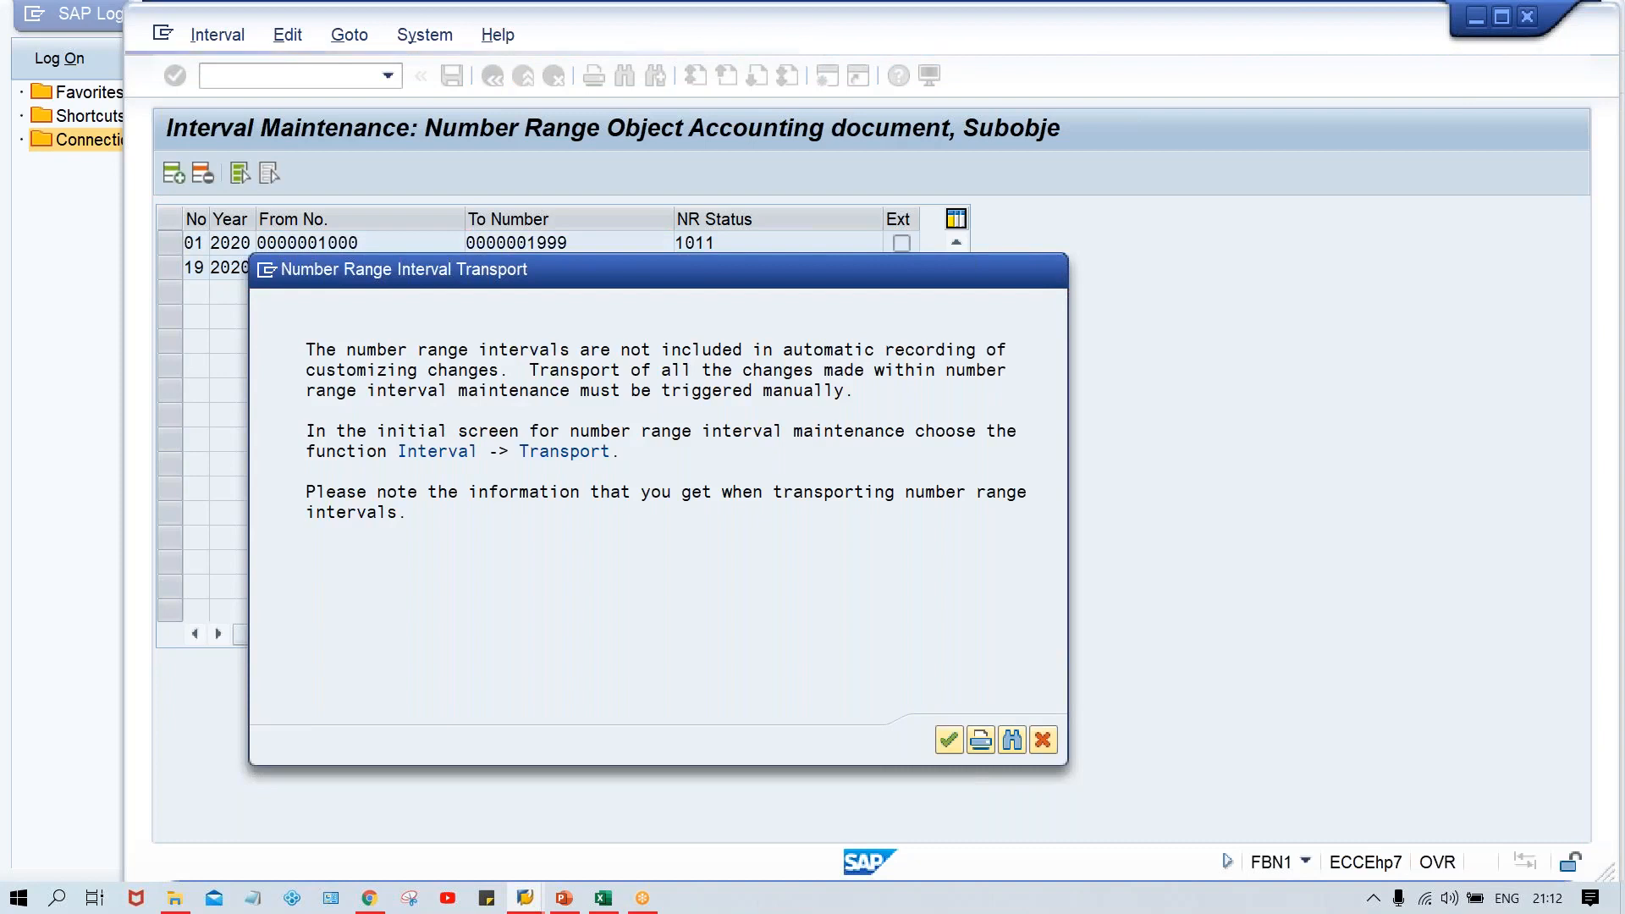
key(Return)
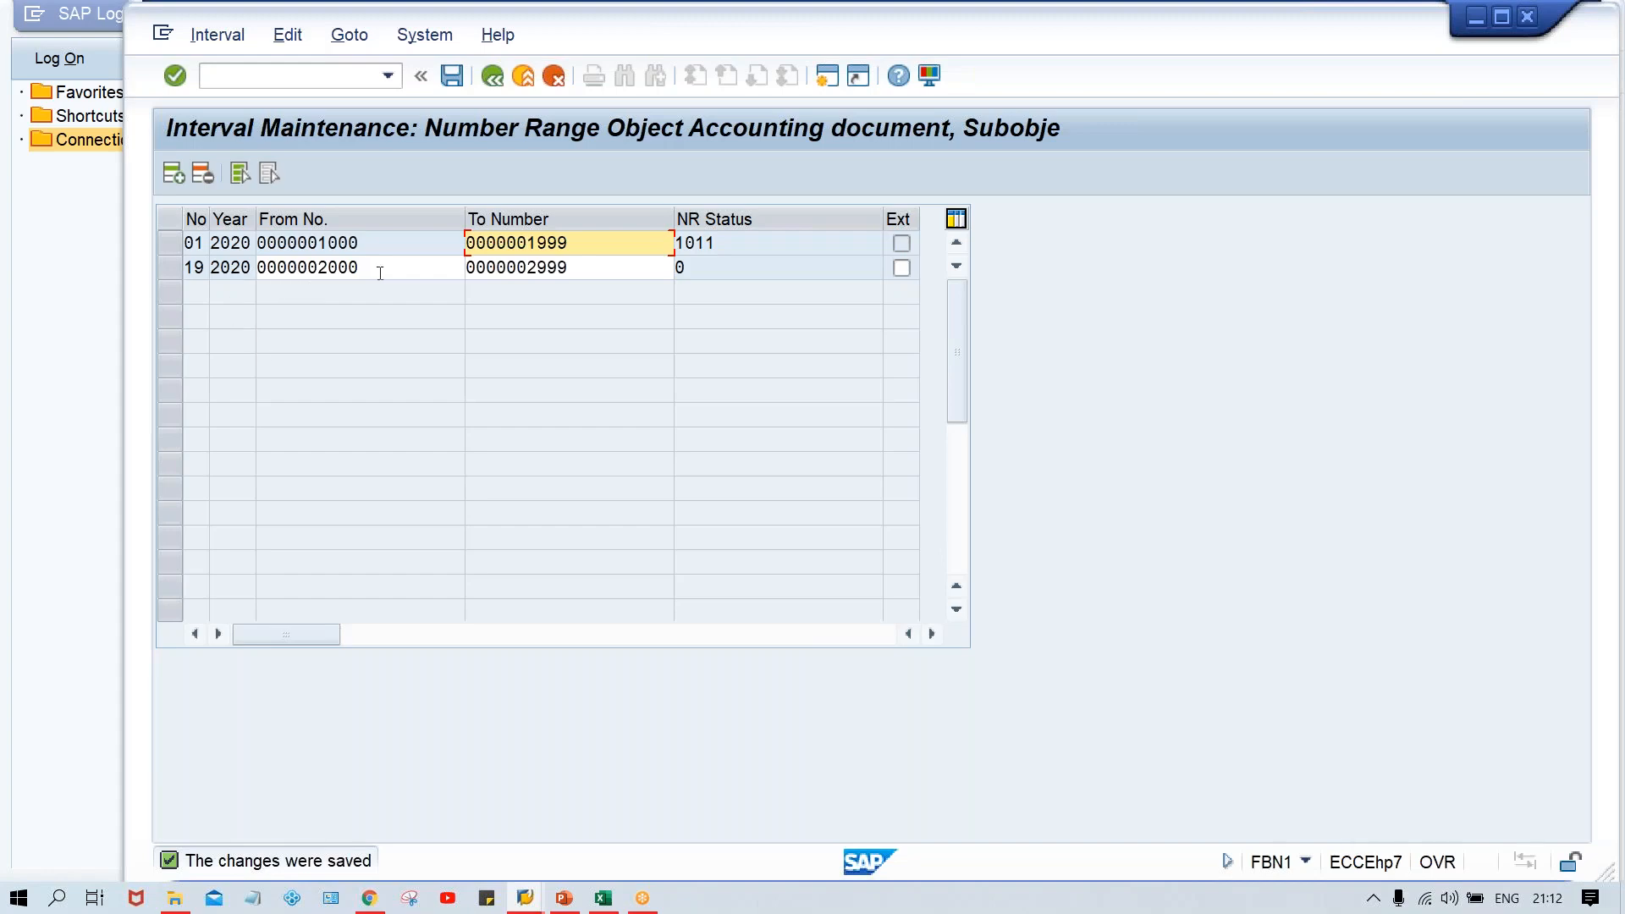
click(167, 276)
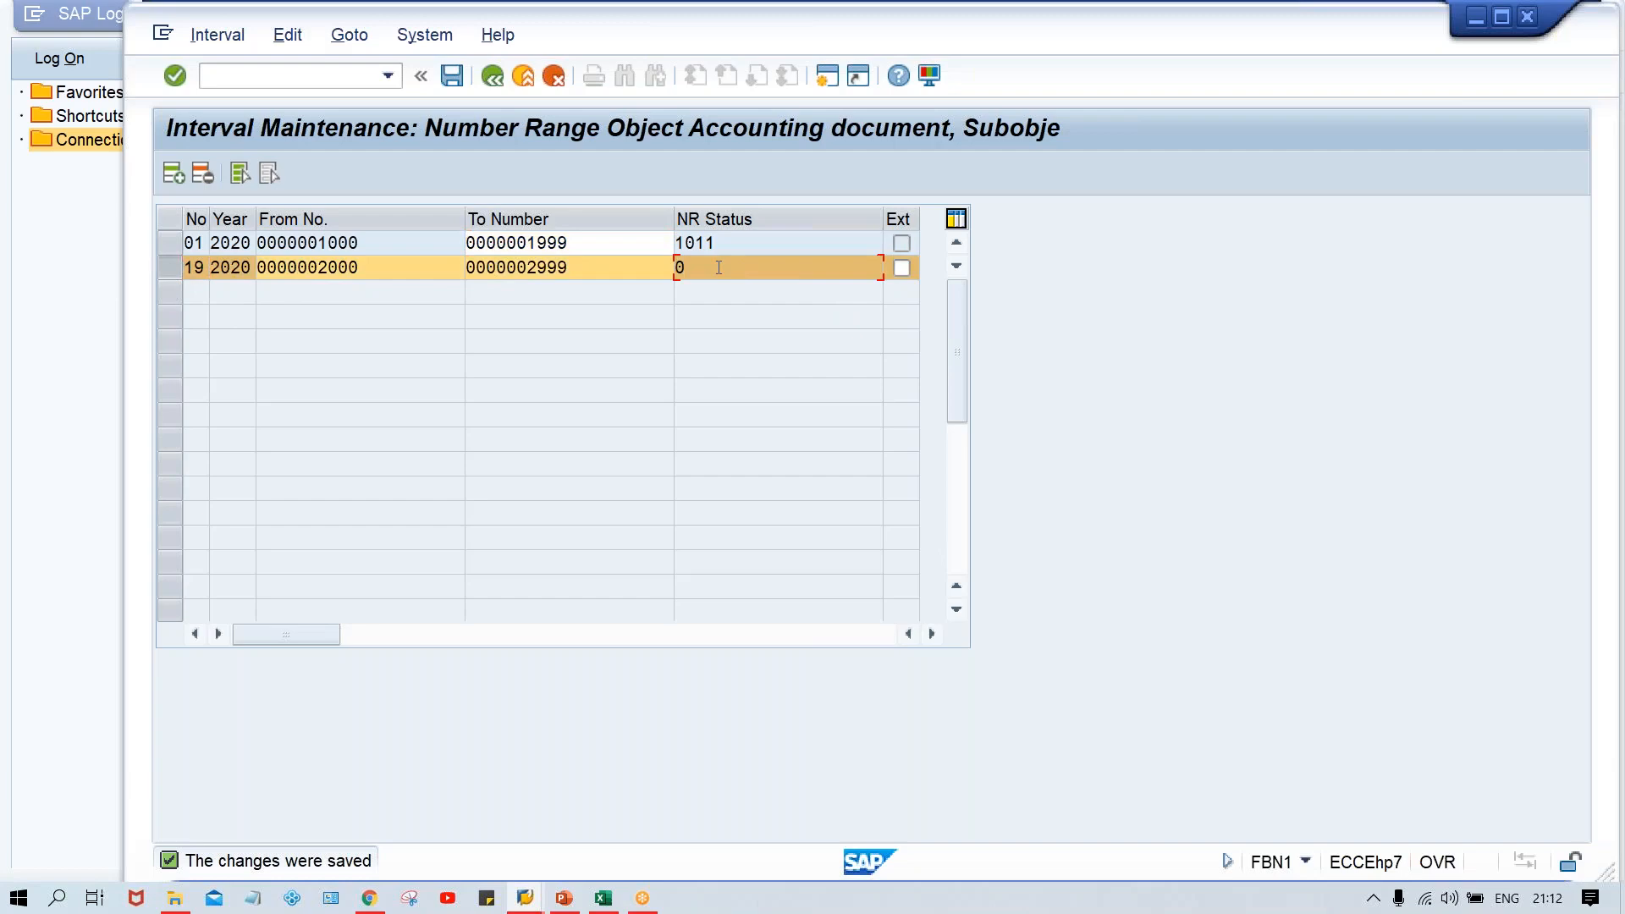
click(169, 238)
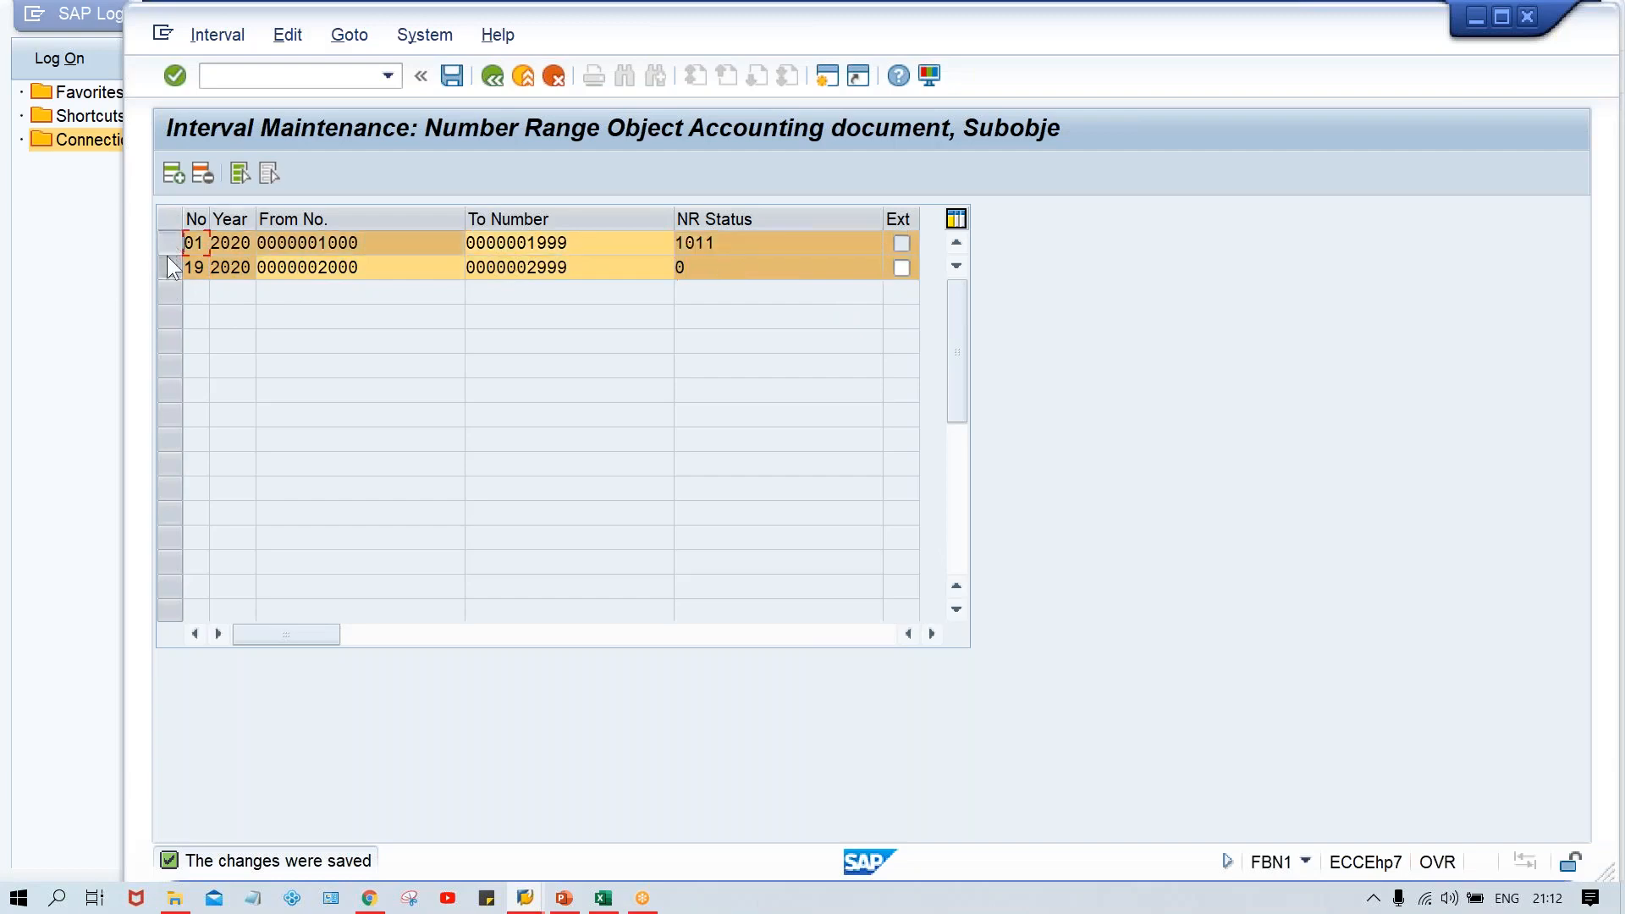
click(166, 262)
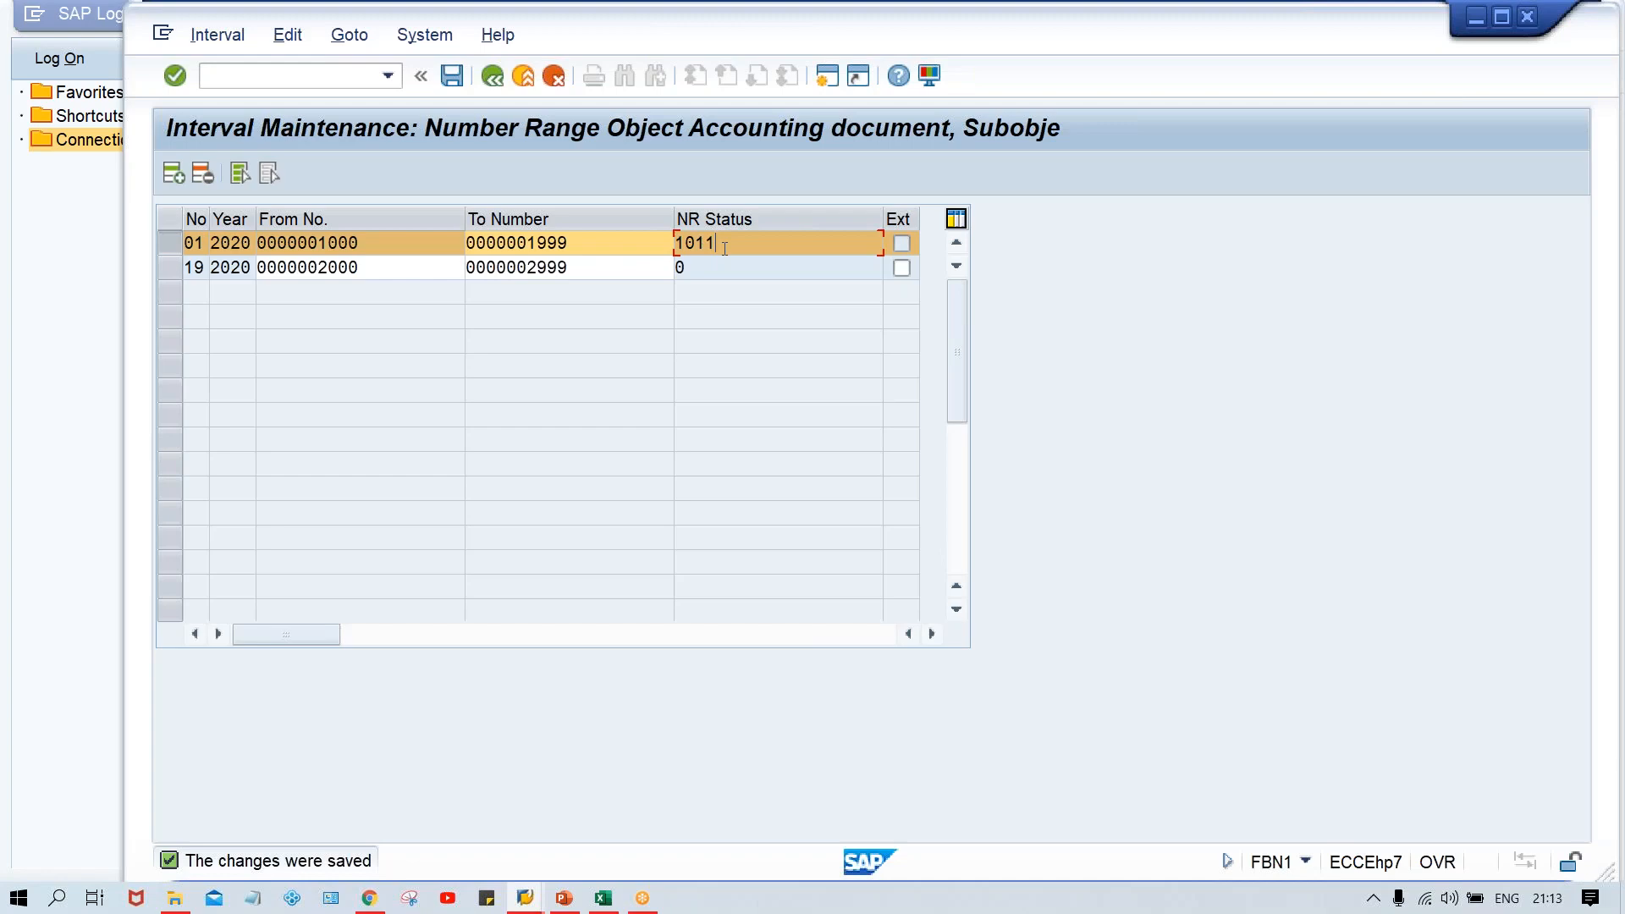
- Switch back to the vendor invoice session, simulate the validated invoice, and post it
key(alt+Tab)
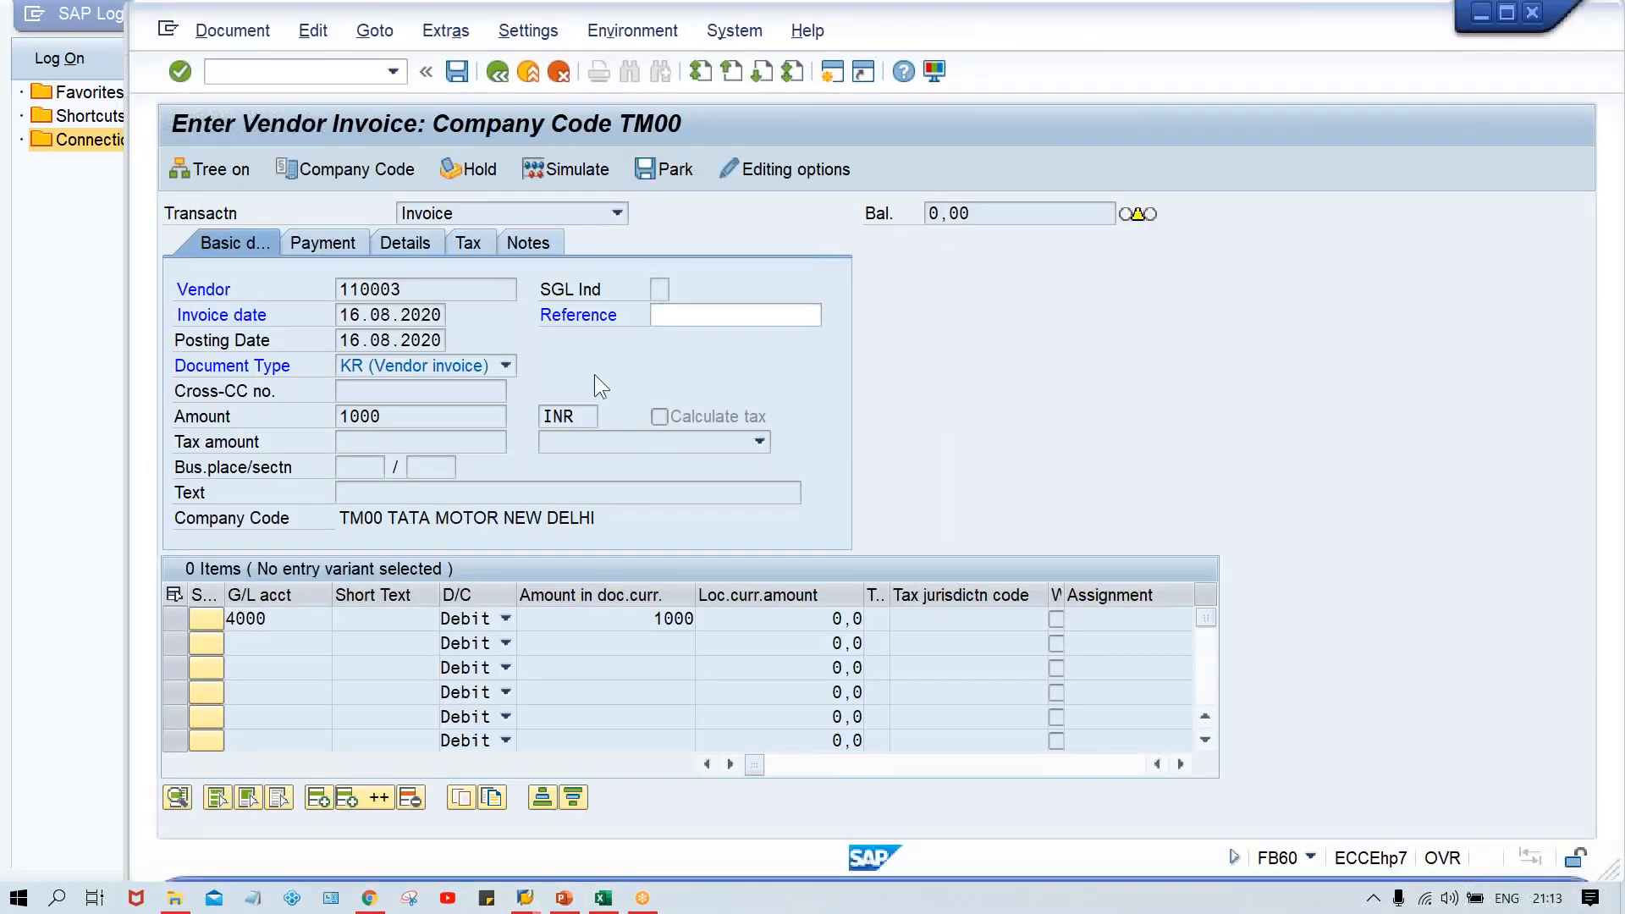
key(Return)
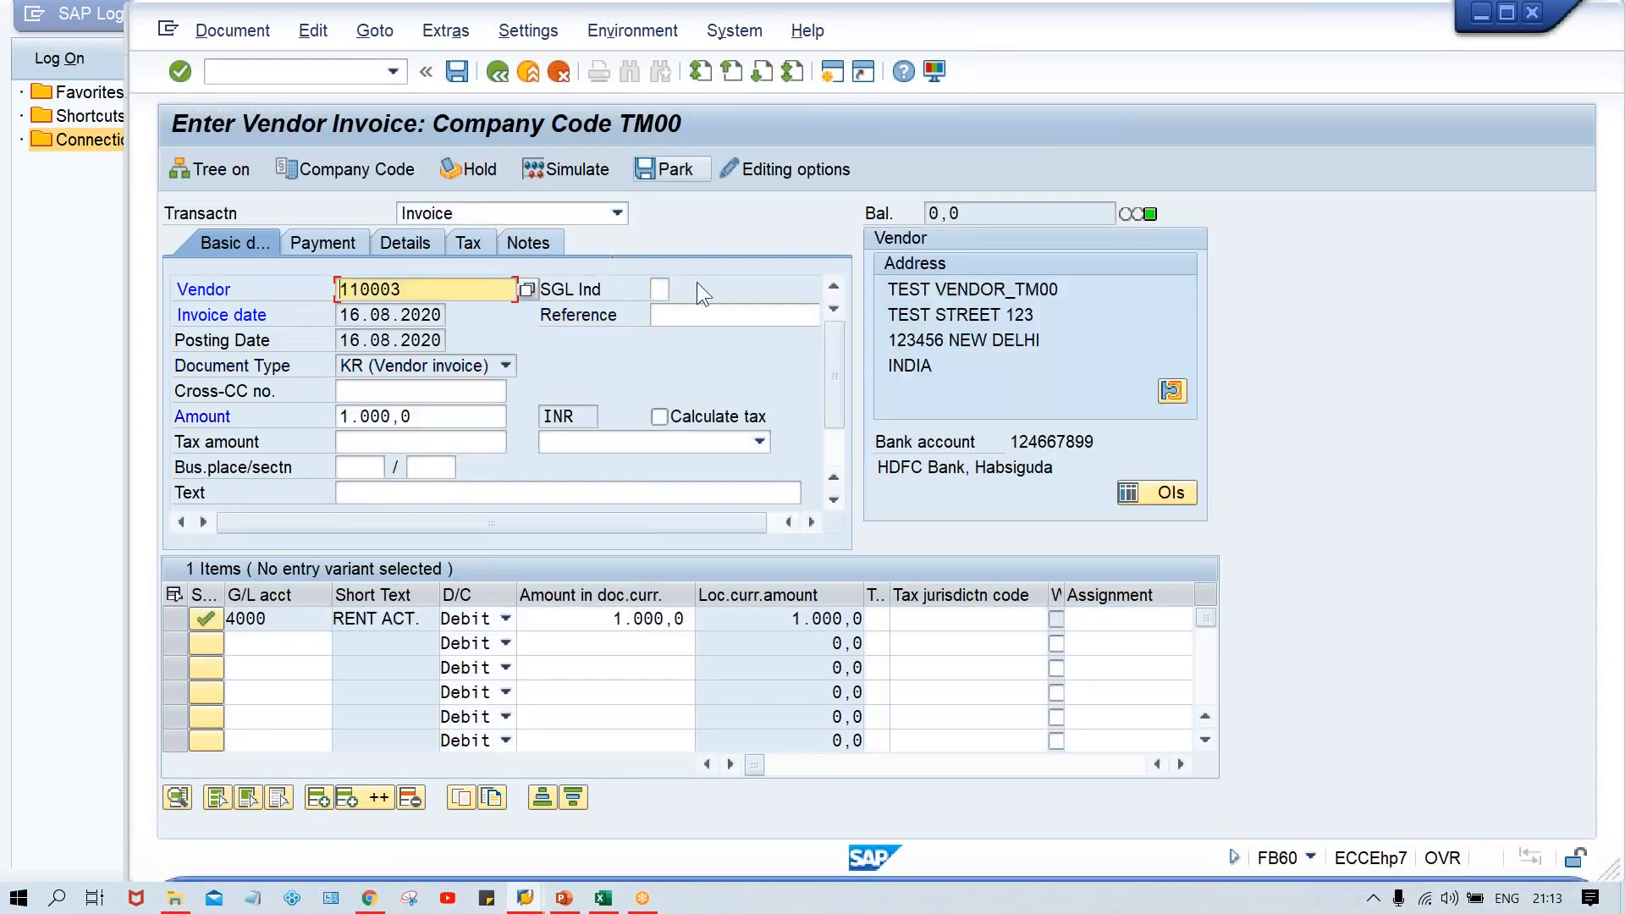
click(582, 170)
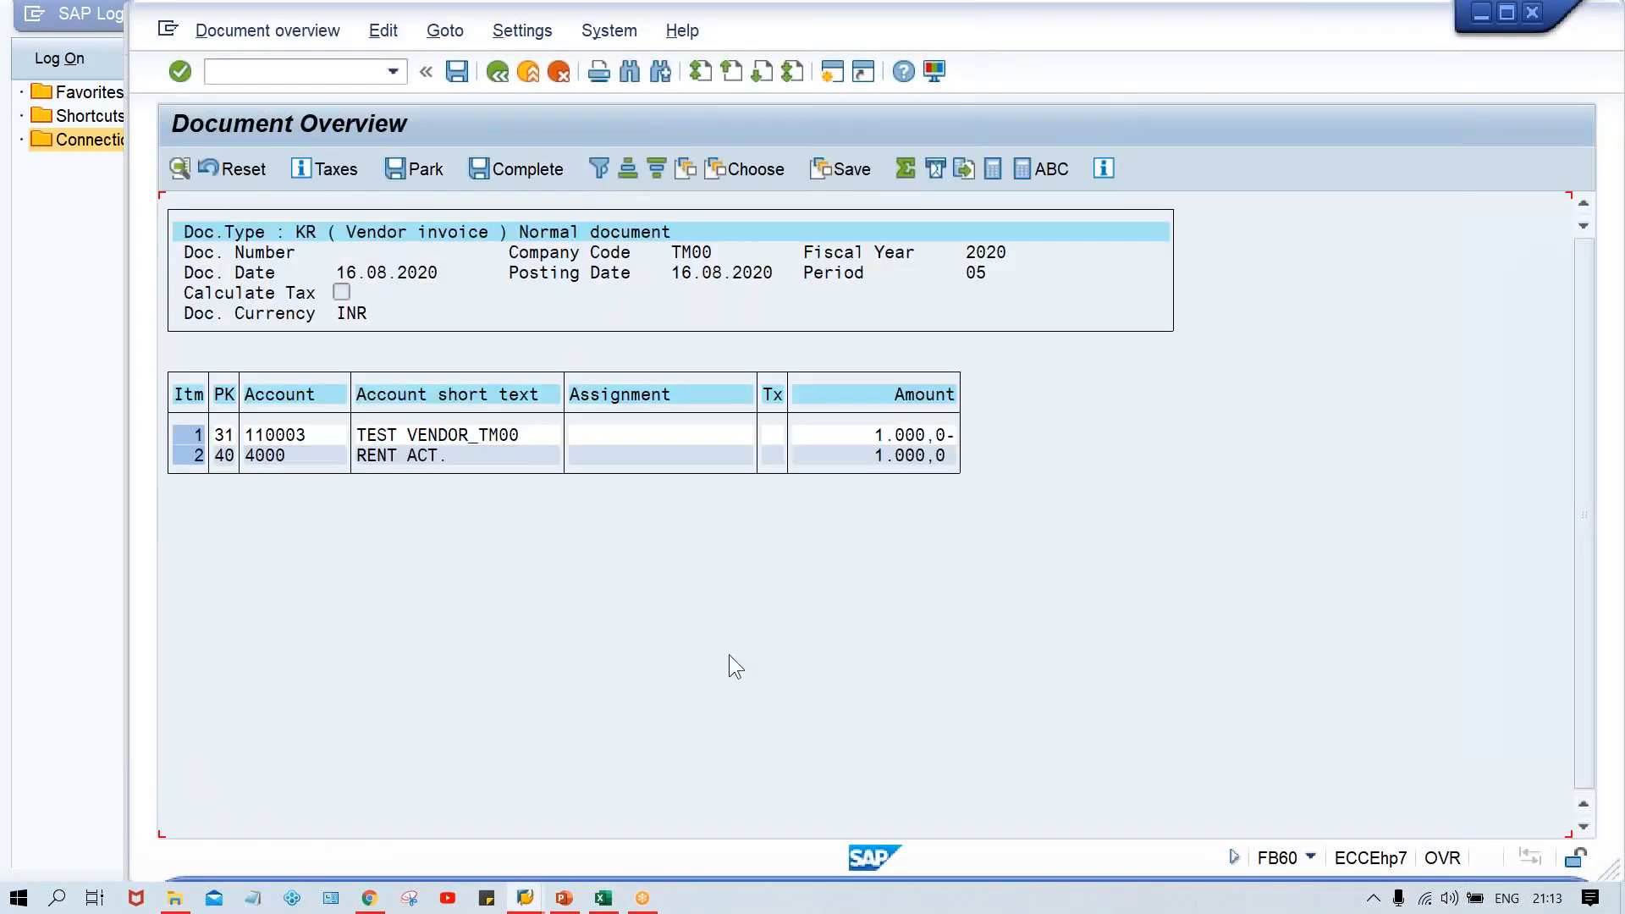
click(457, 72)
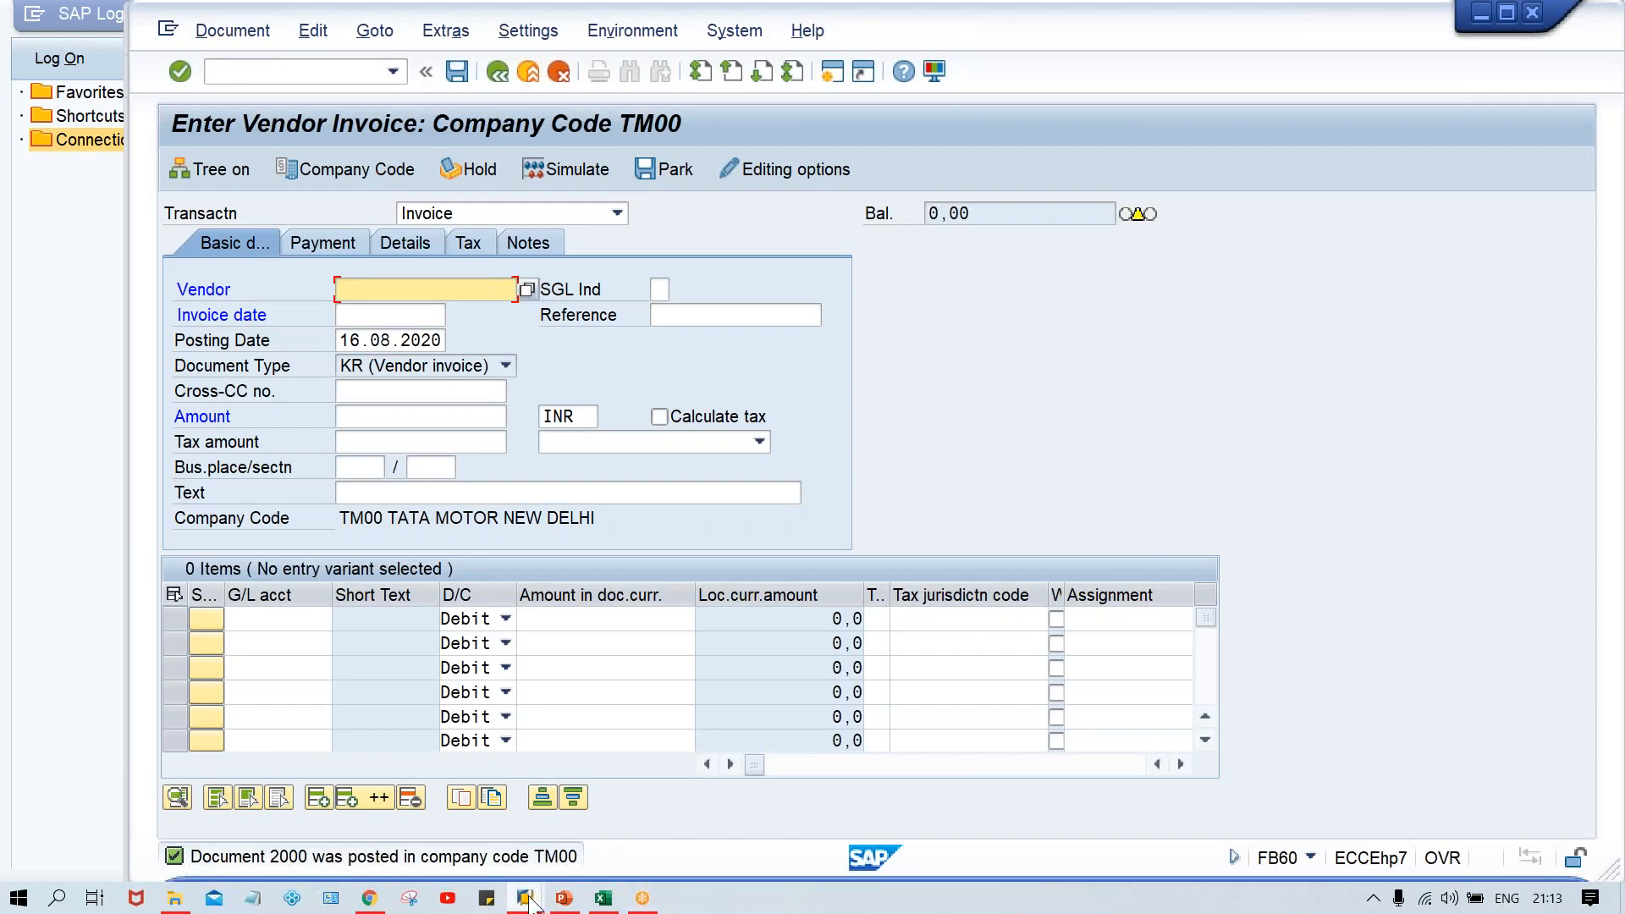
- Return to the number range session and examine the limits and number status of interval 19
mouse_move(525, 899)
click(736, 829)
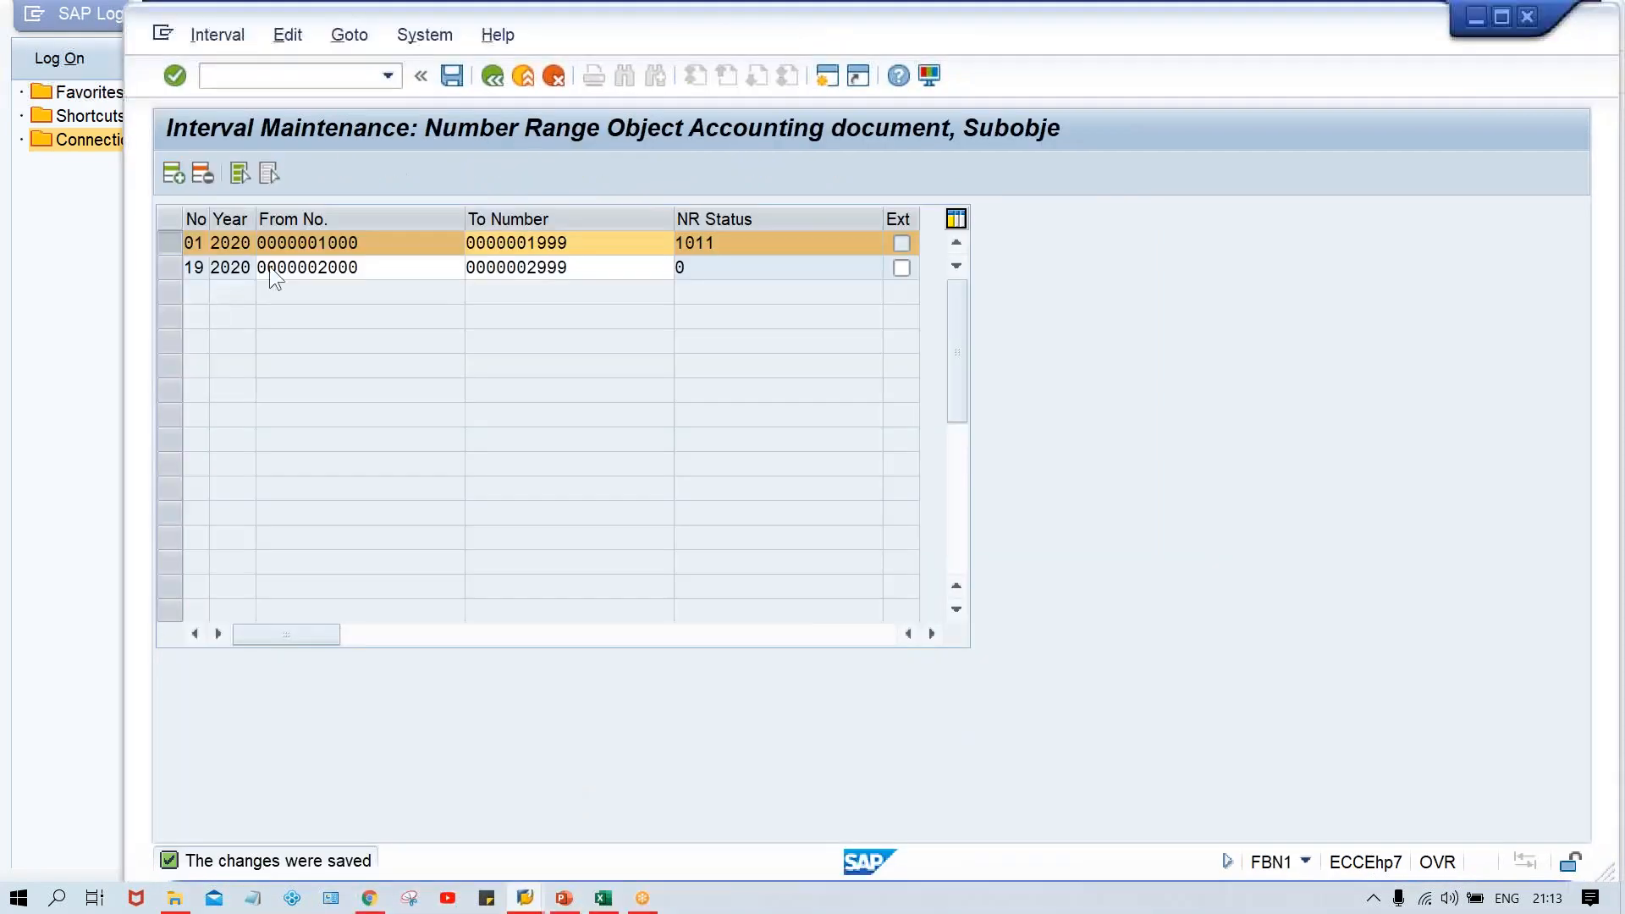
click(174, 241)
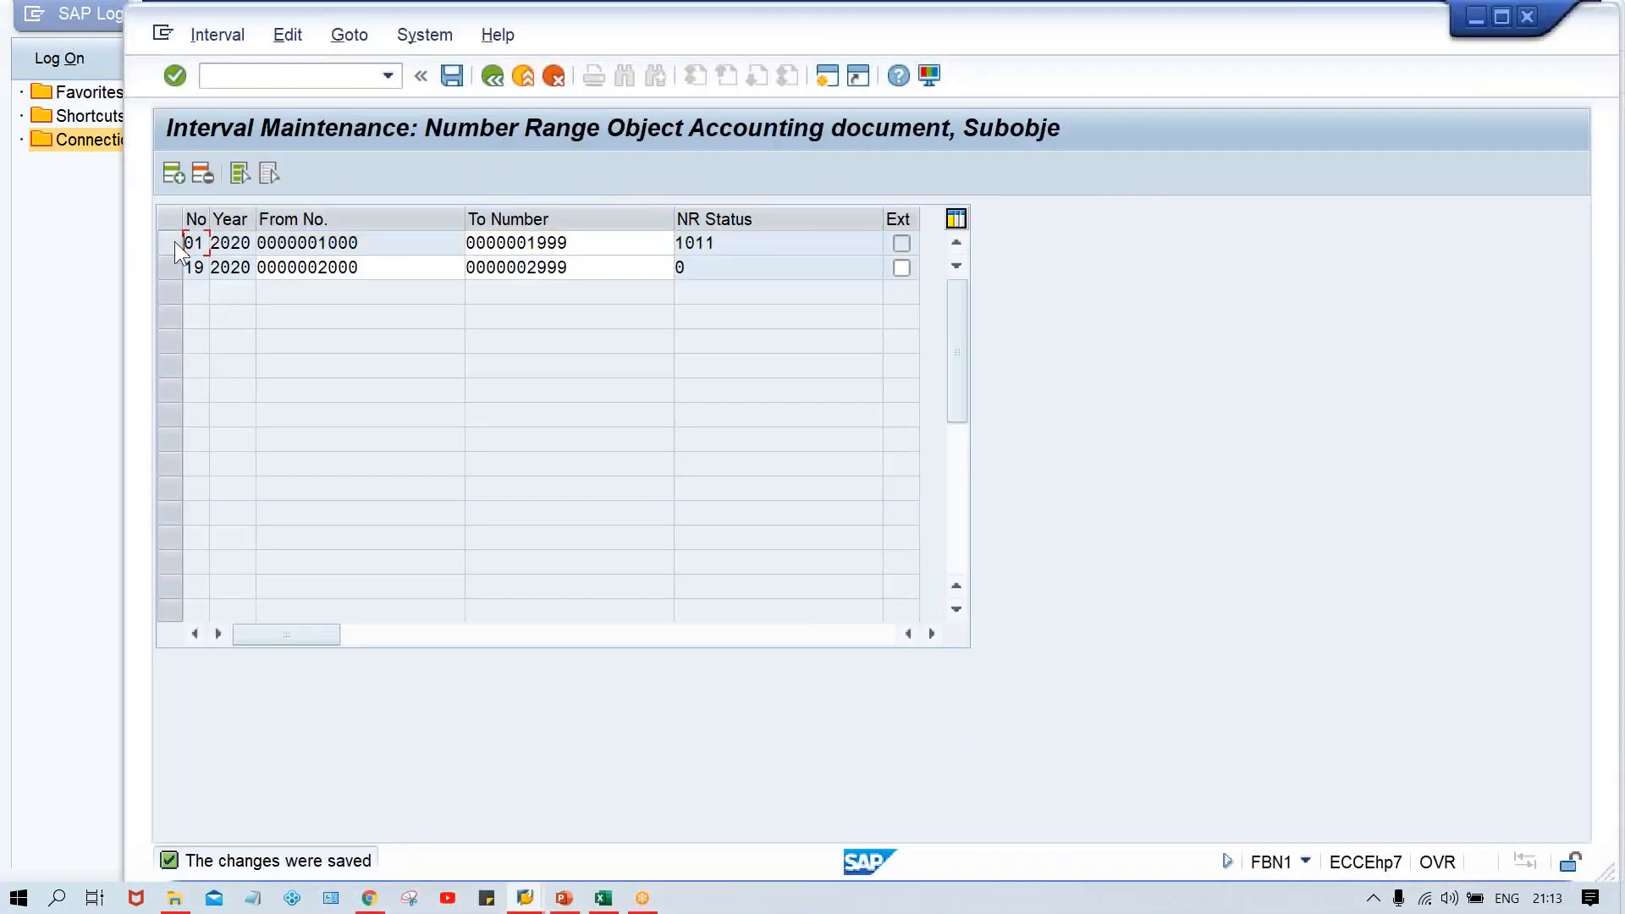
click(175, 267)
click(421, 269)
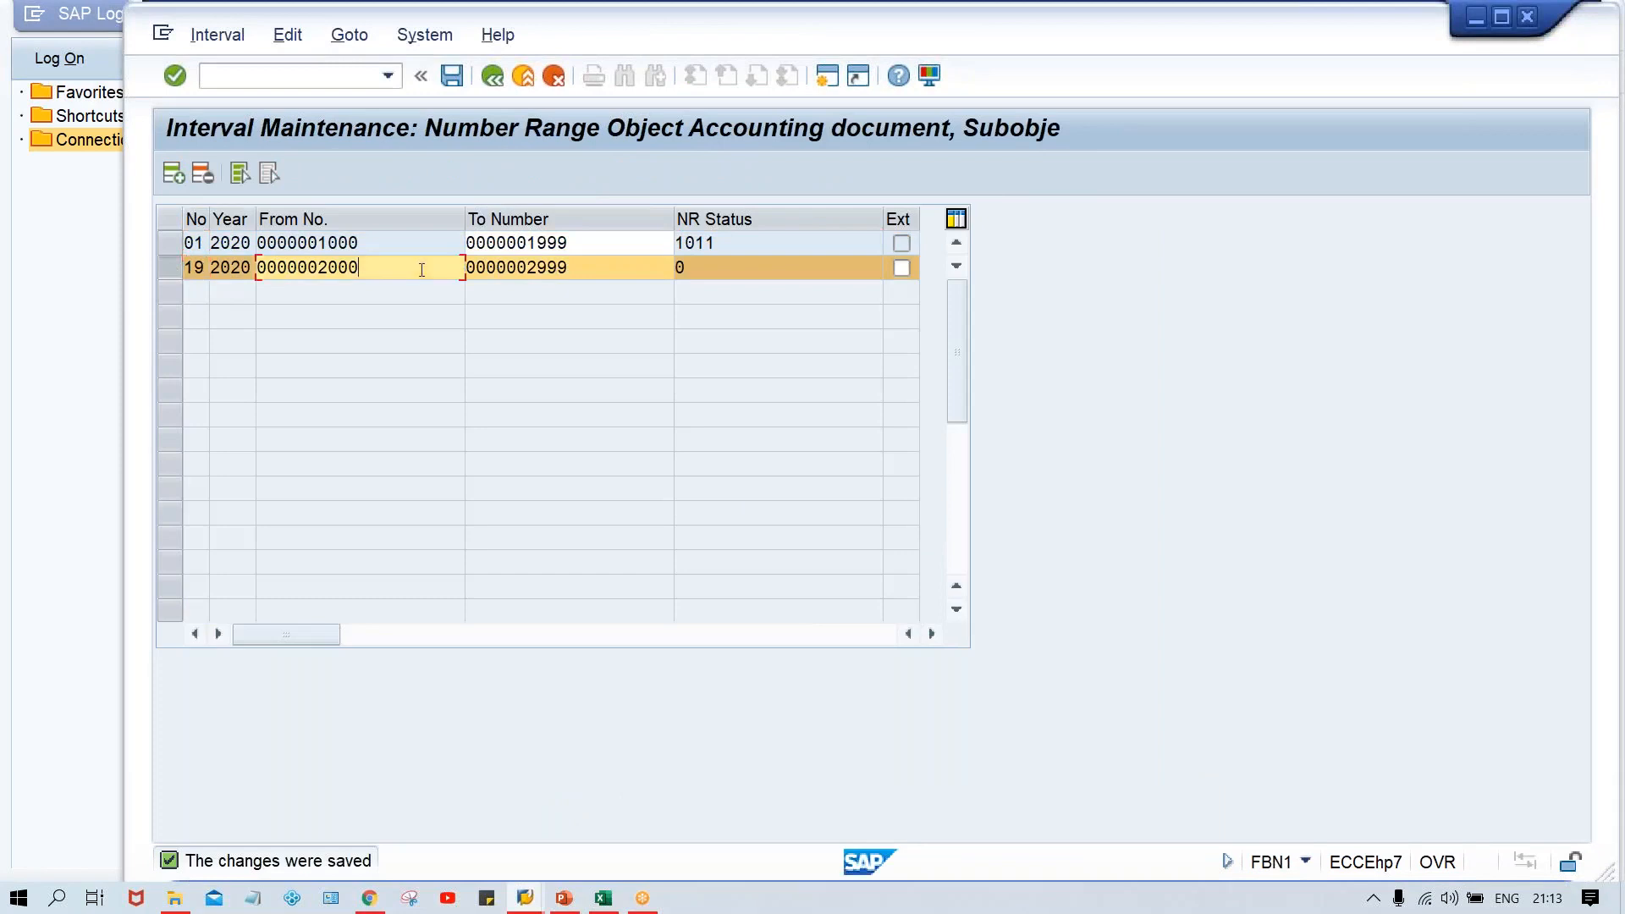
click(623, 269)
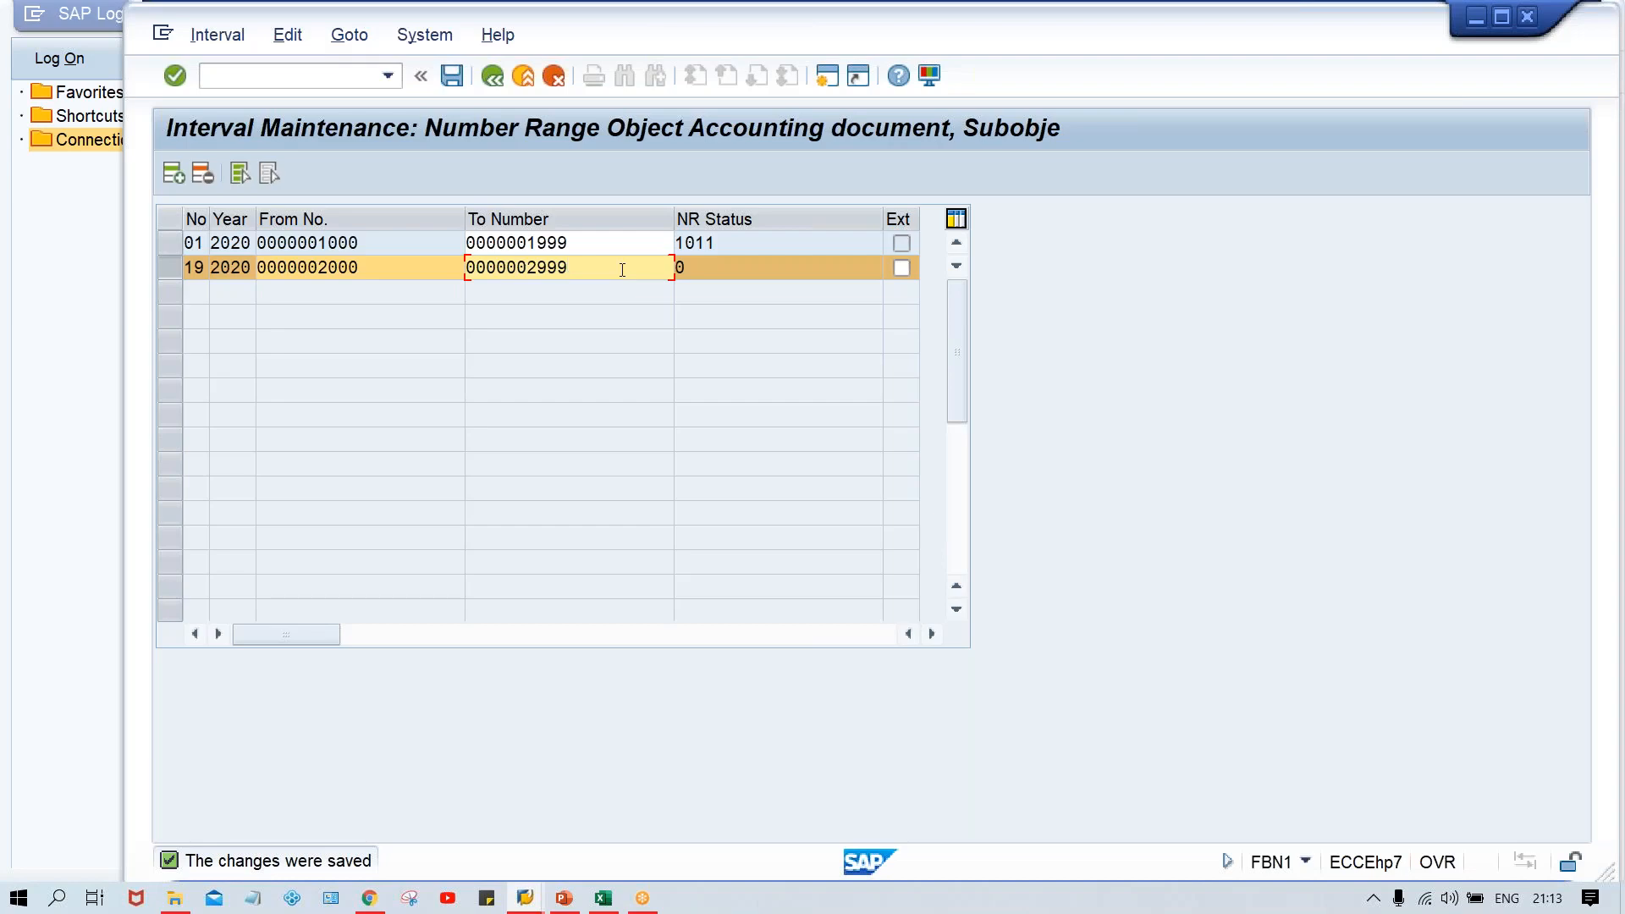
click(711, 270)
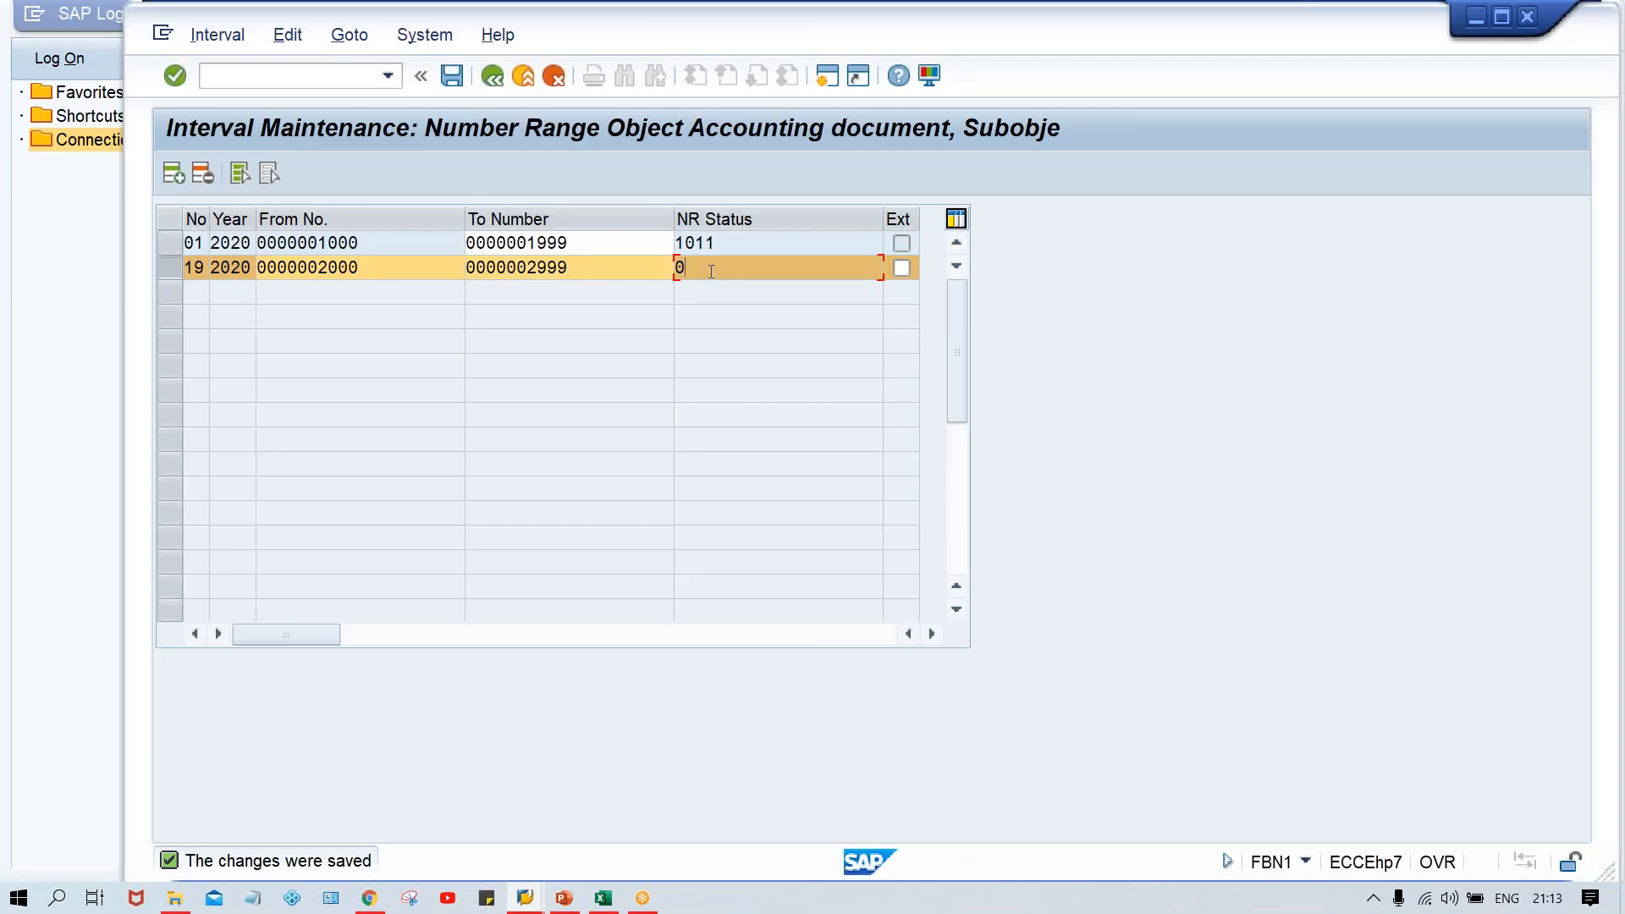
click(383, 264)
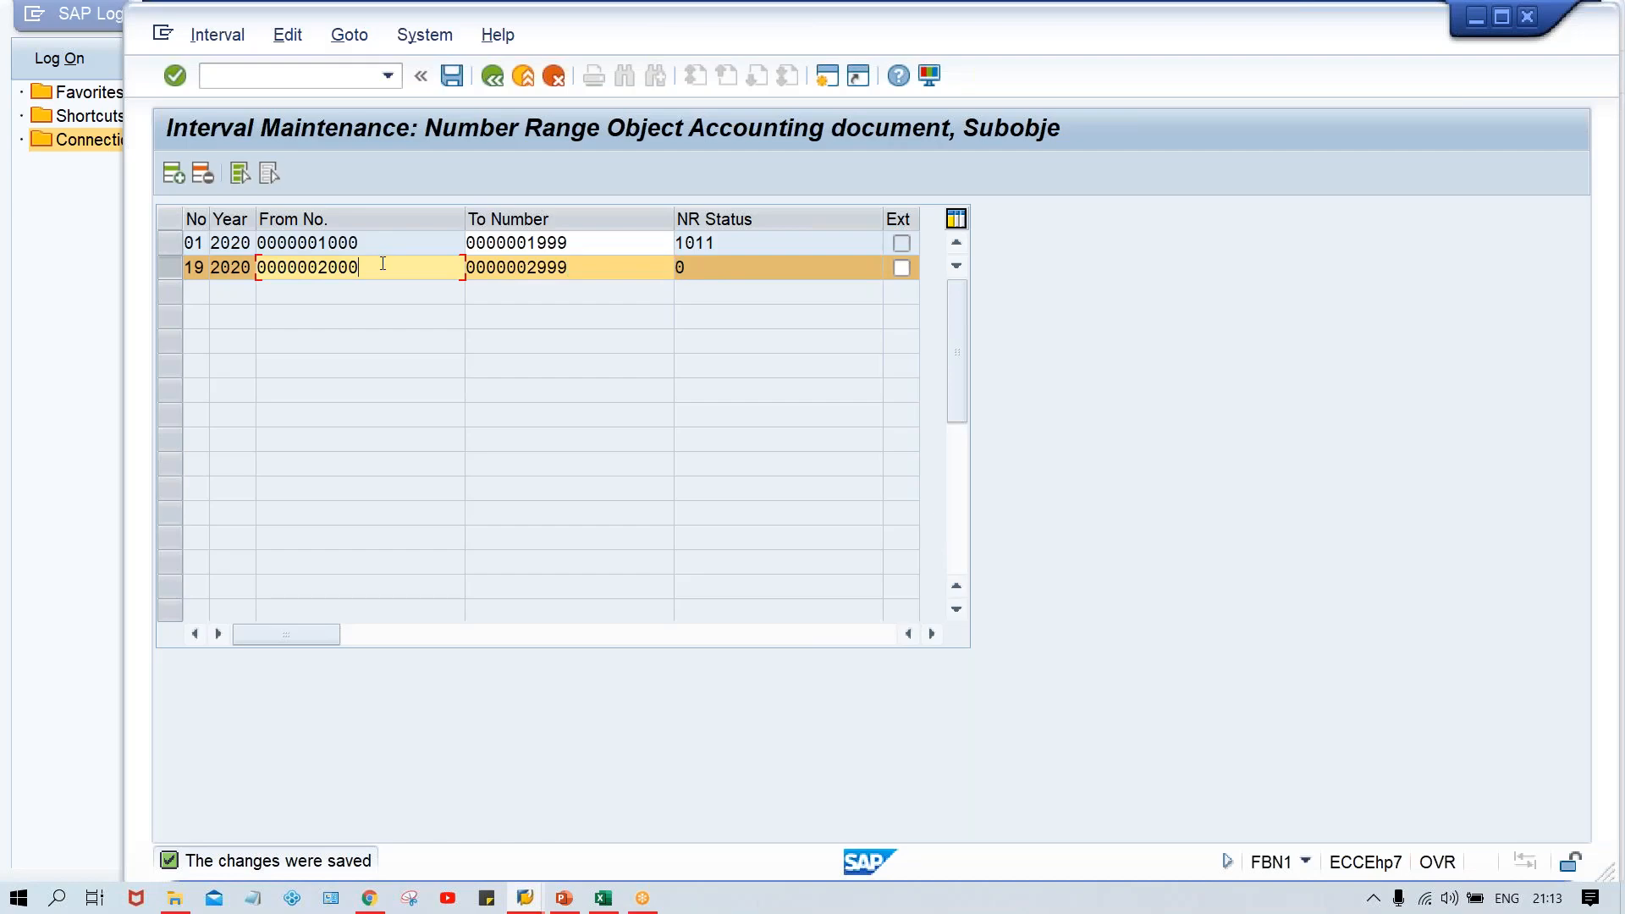
click(726, 269)
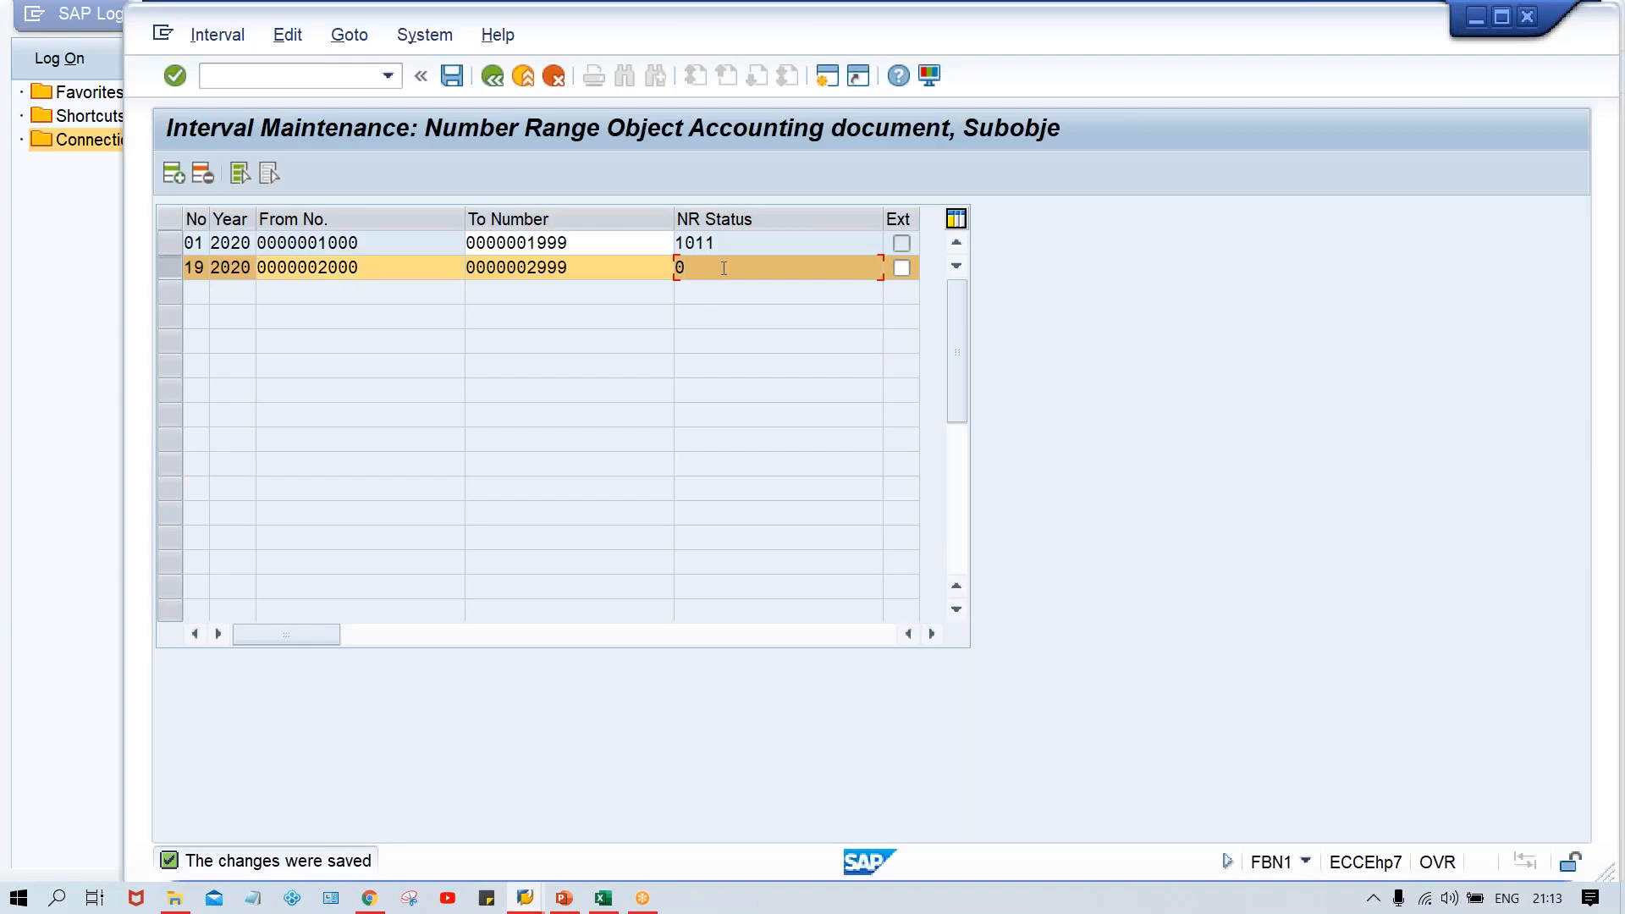
- Reload the document number range intervals of company code TM00 and check the number status of interval 19
click(491, 78)
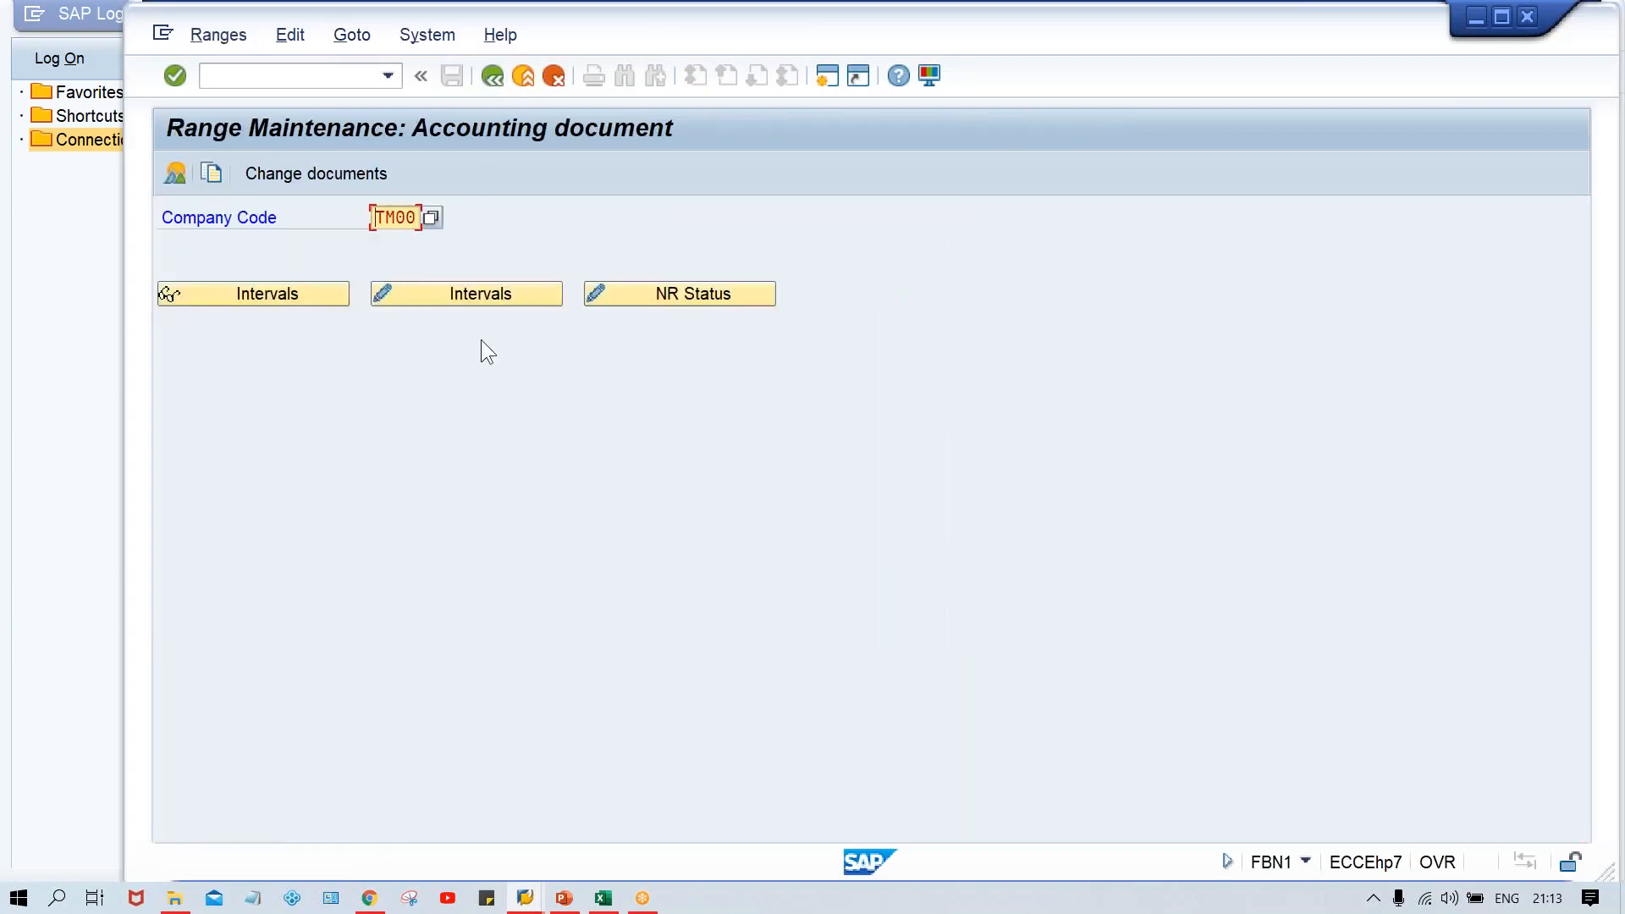
click(443, 291)
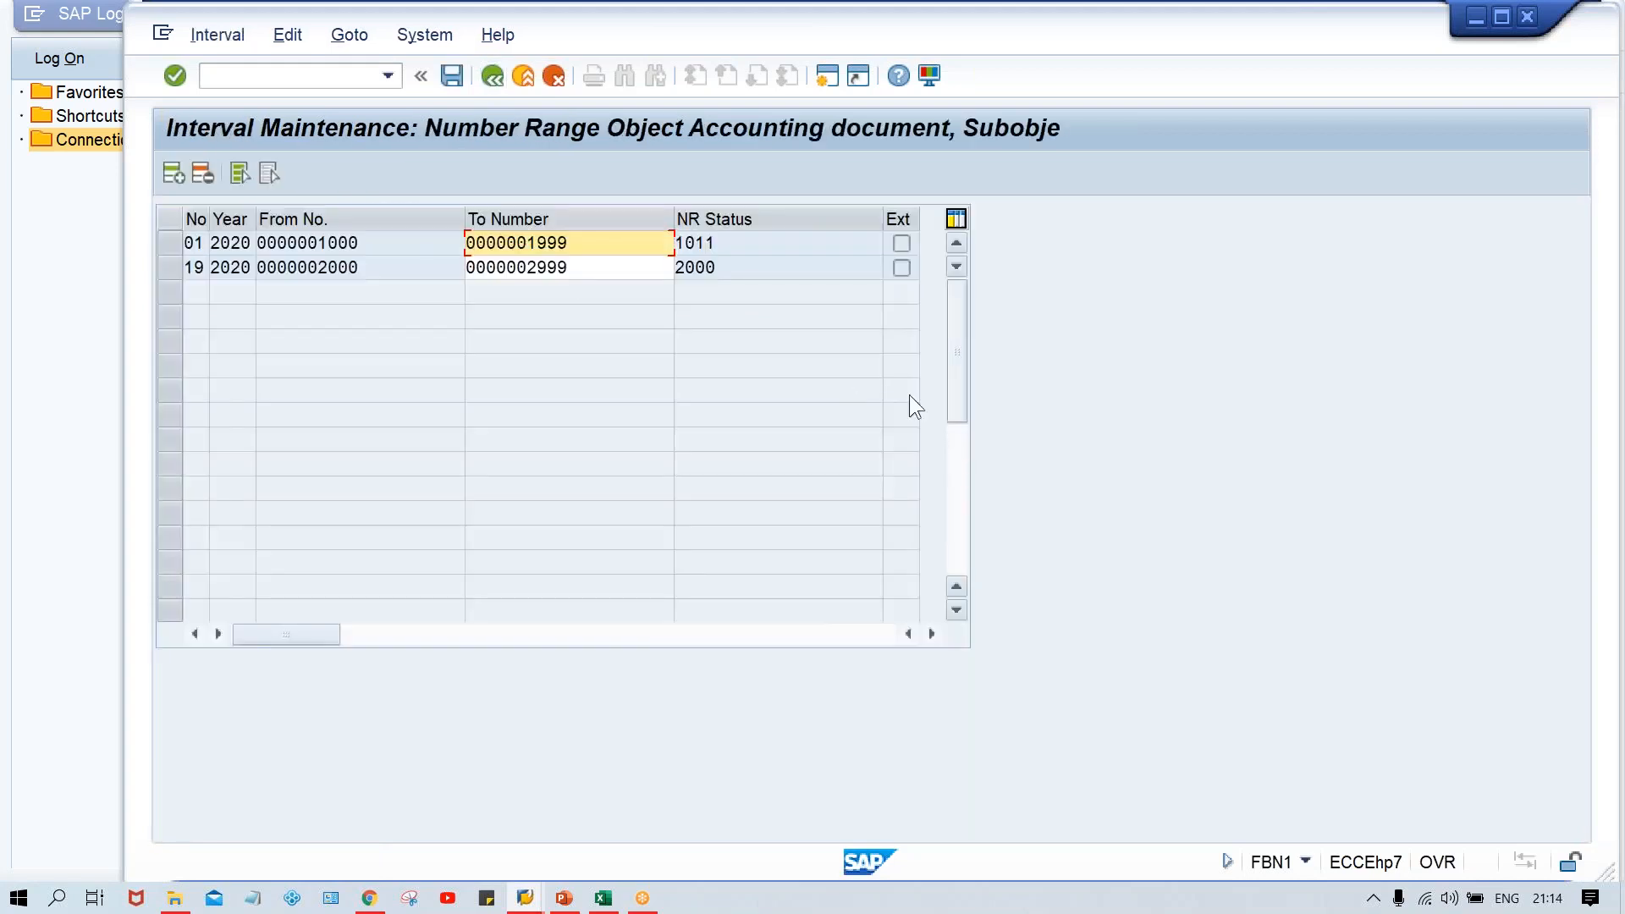
click(740, 265)
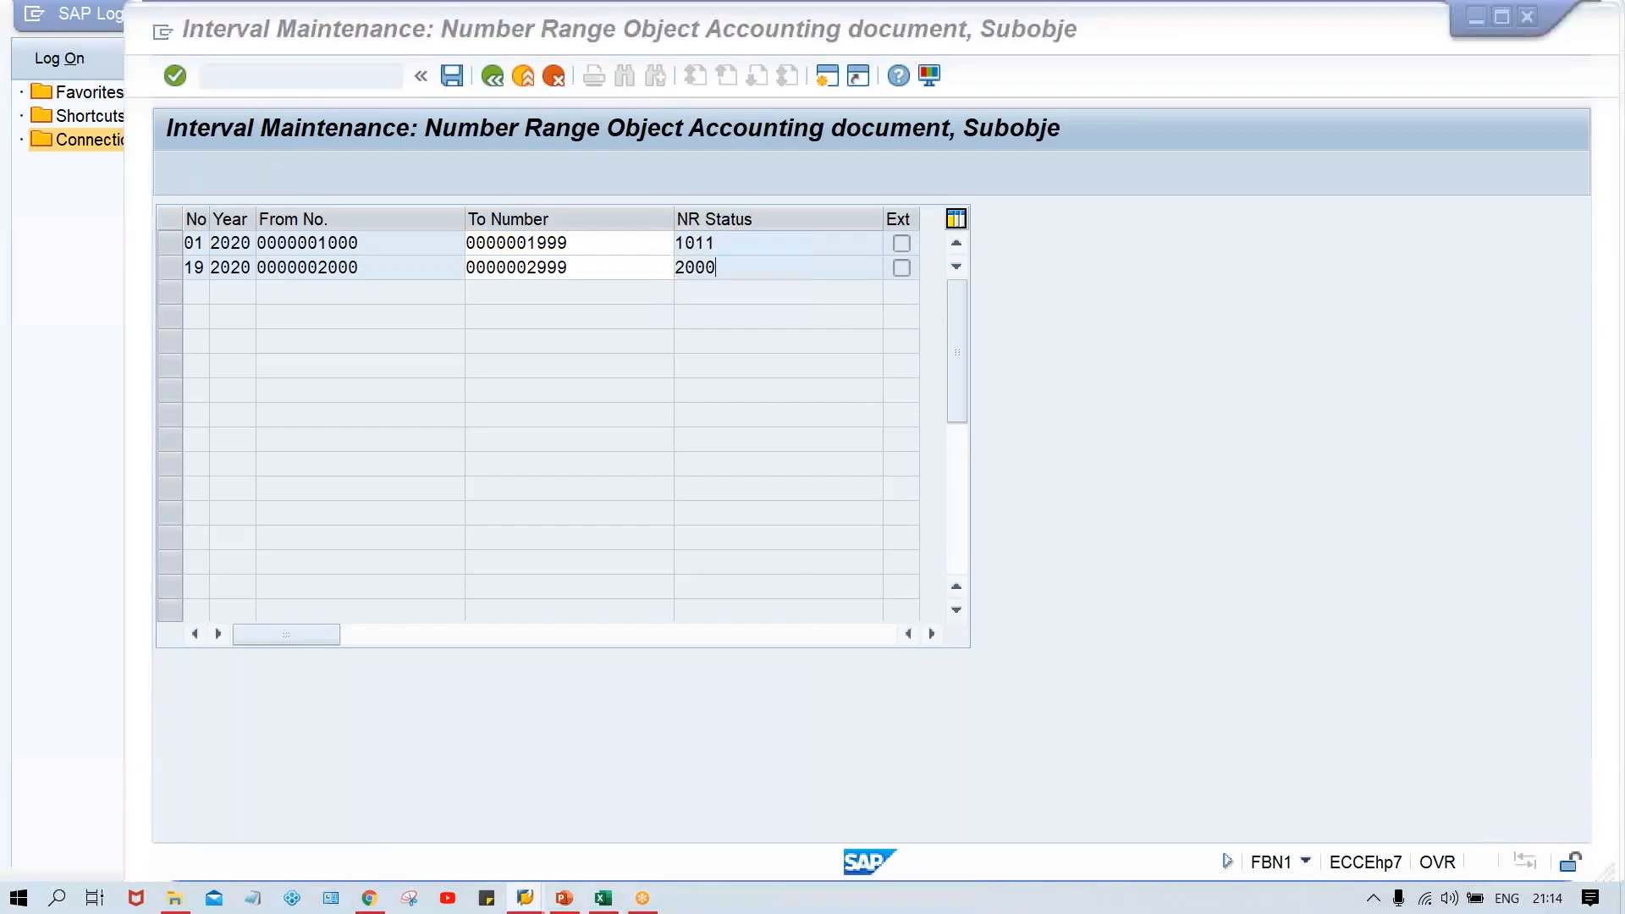
- Switch to the Class workbook in Excel and enter INV. in G7 with the amount 1000 in H7
key(alt+Tab)
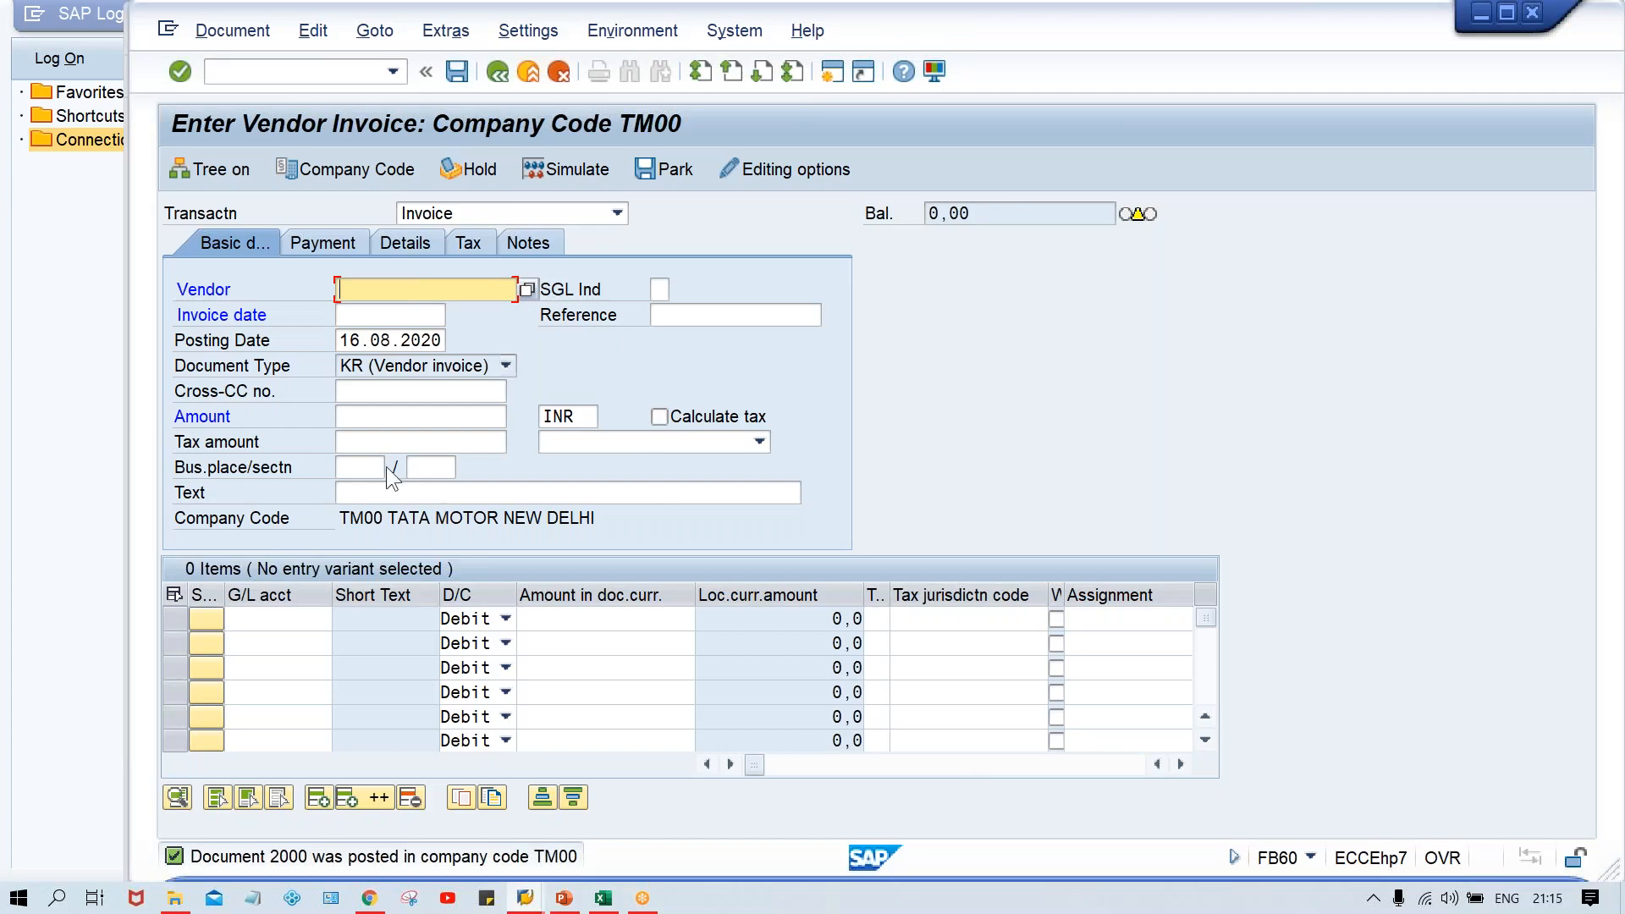
click(604, 897)
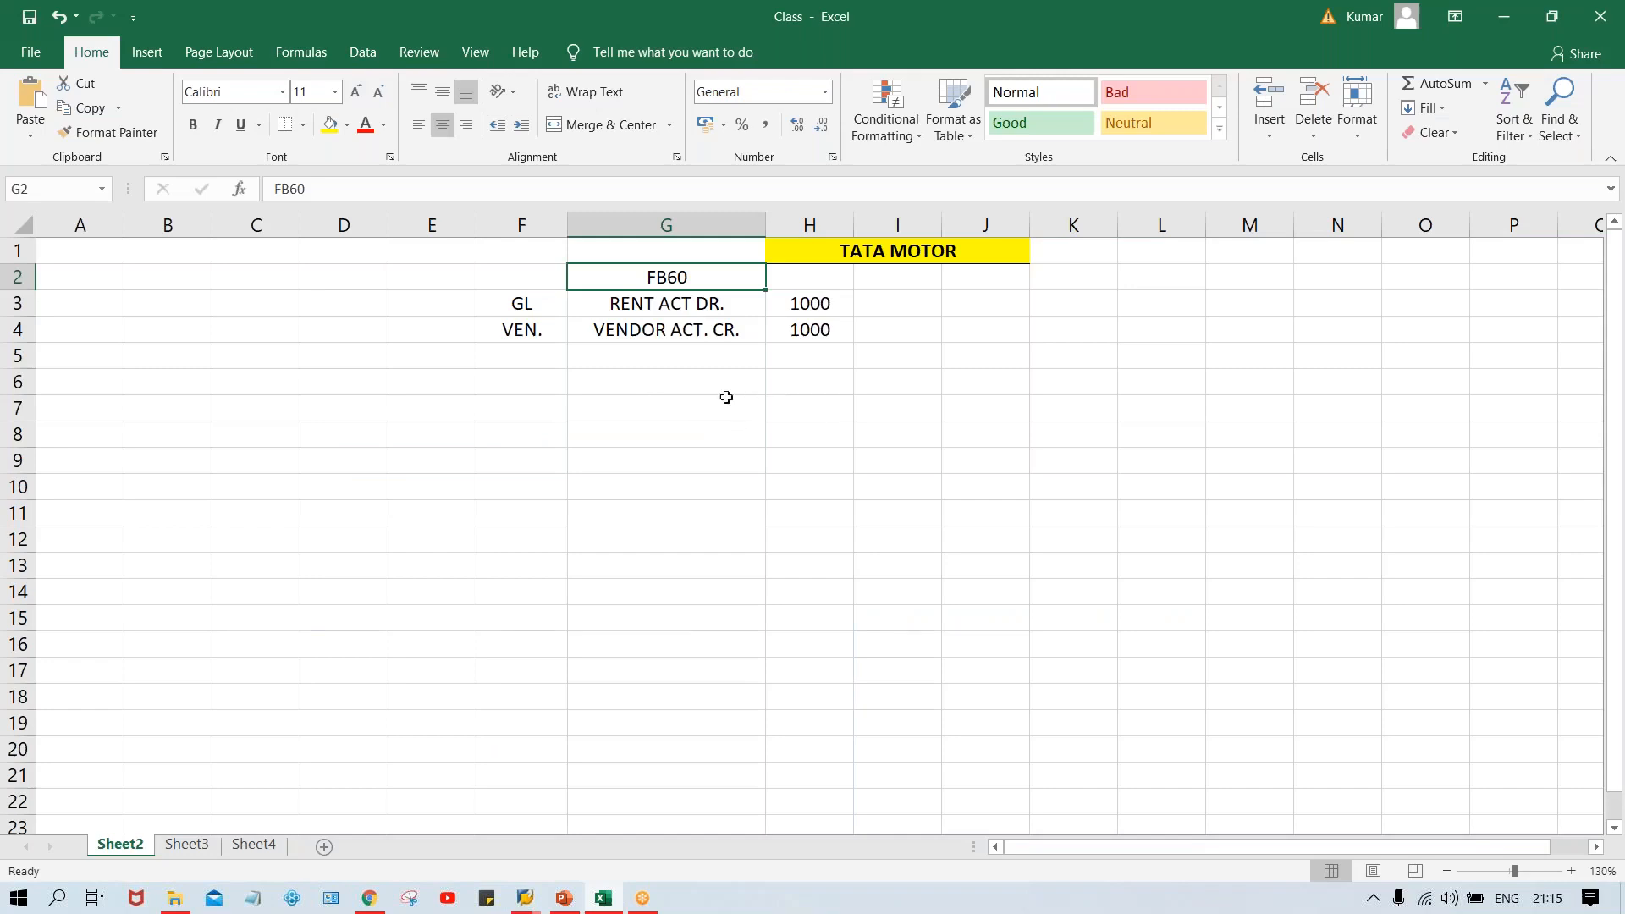
click(669, 409)
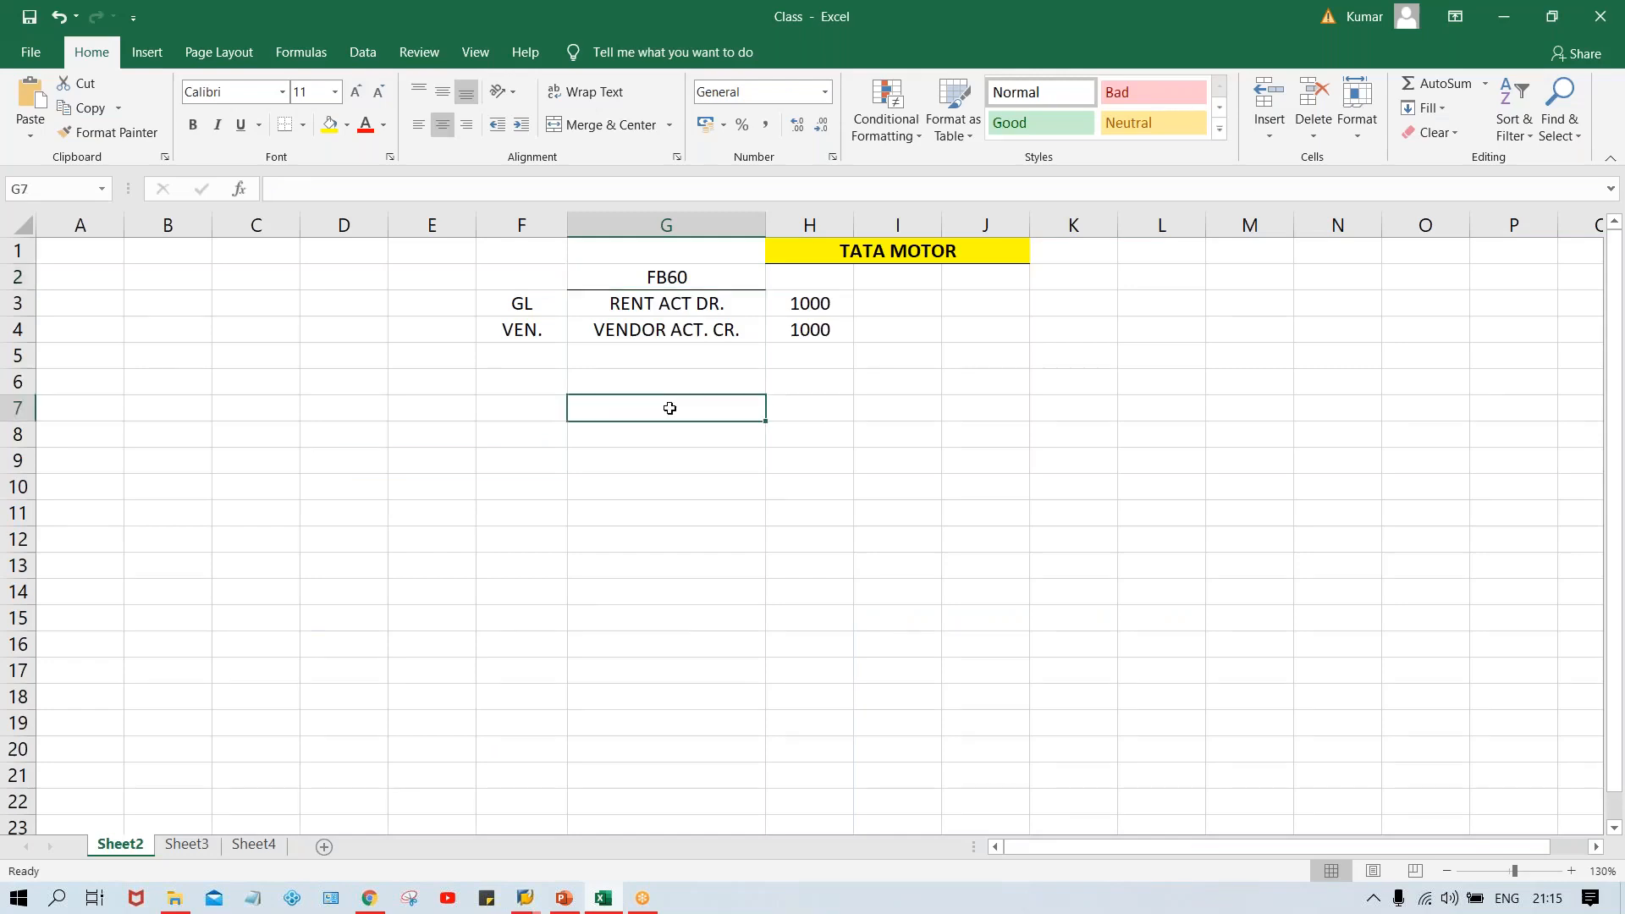
text(INV.)
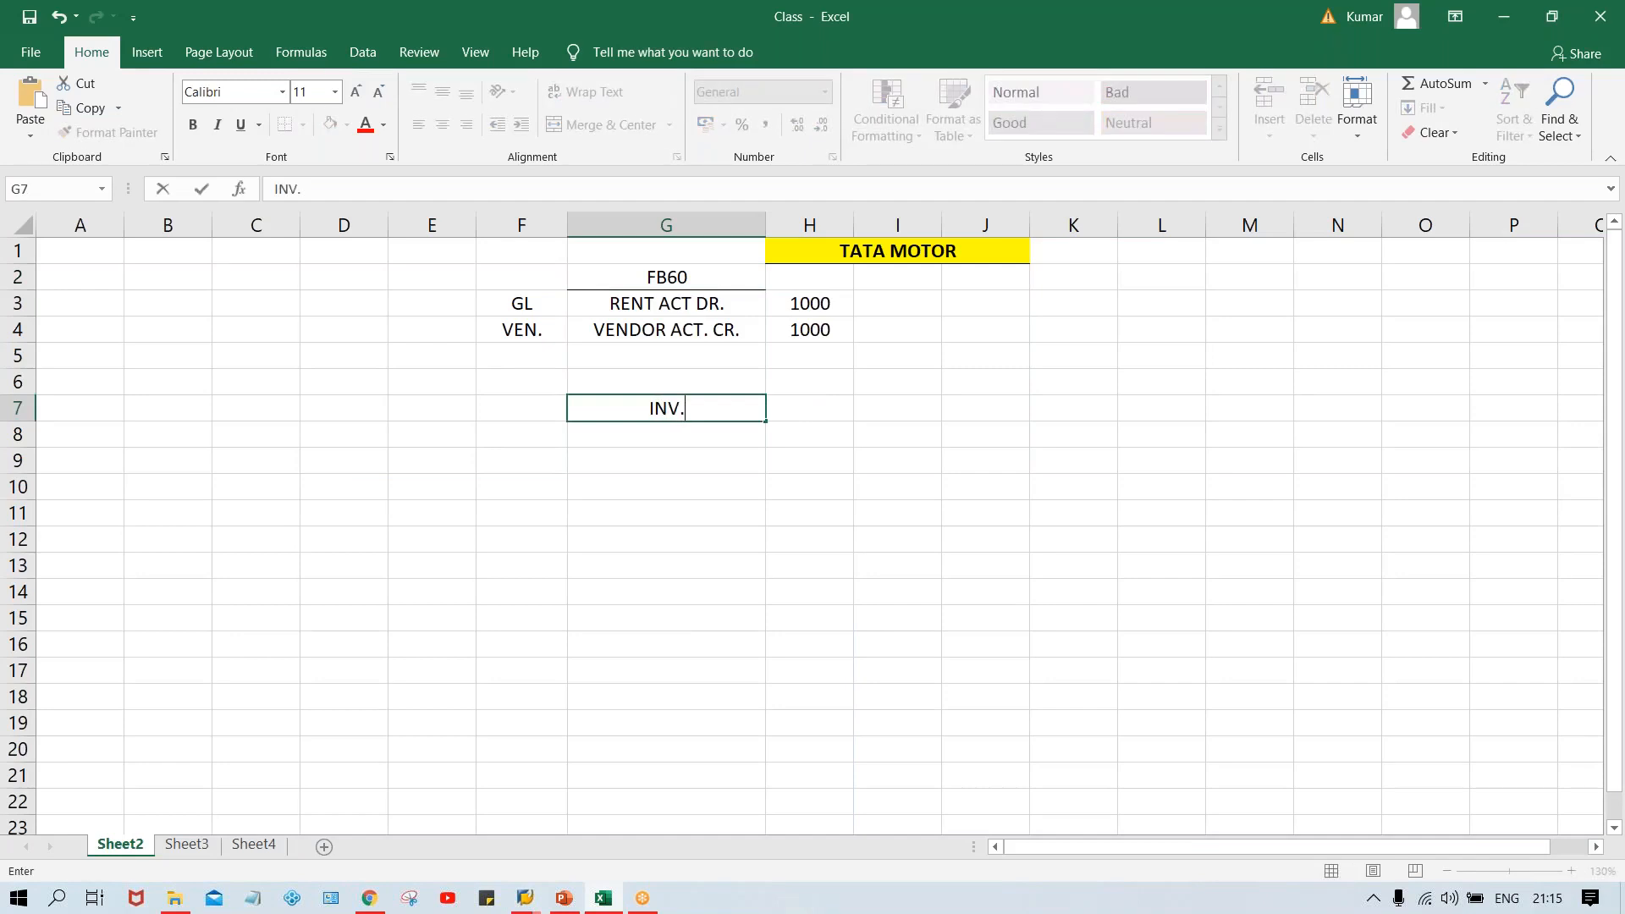
key(Tab)
text(1000)
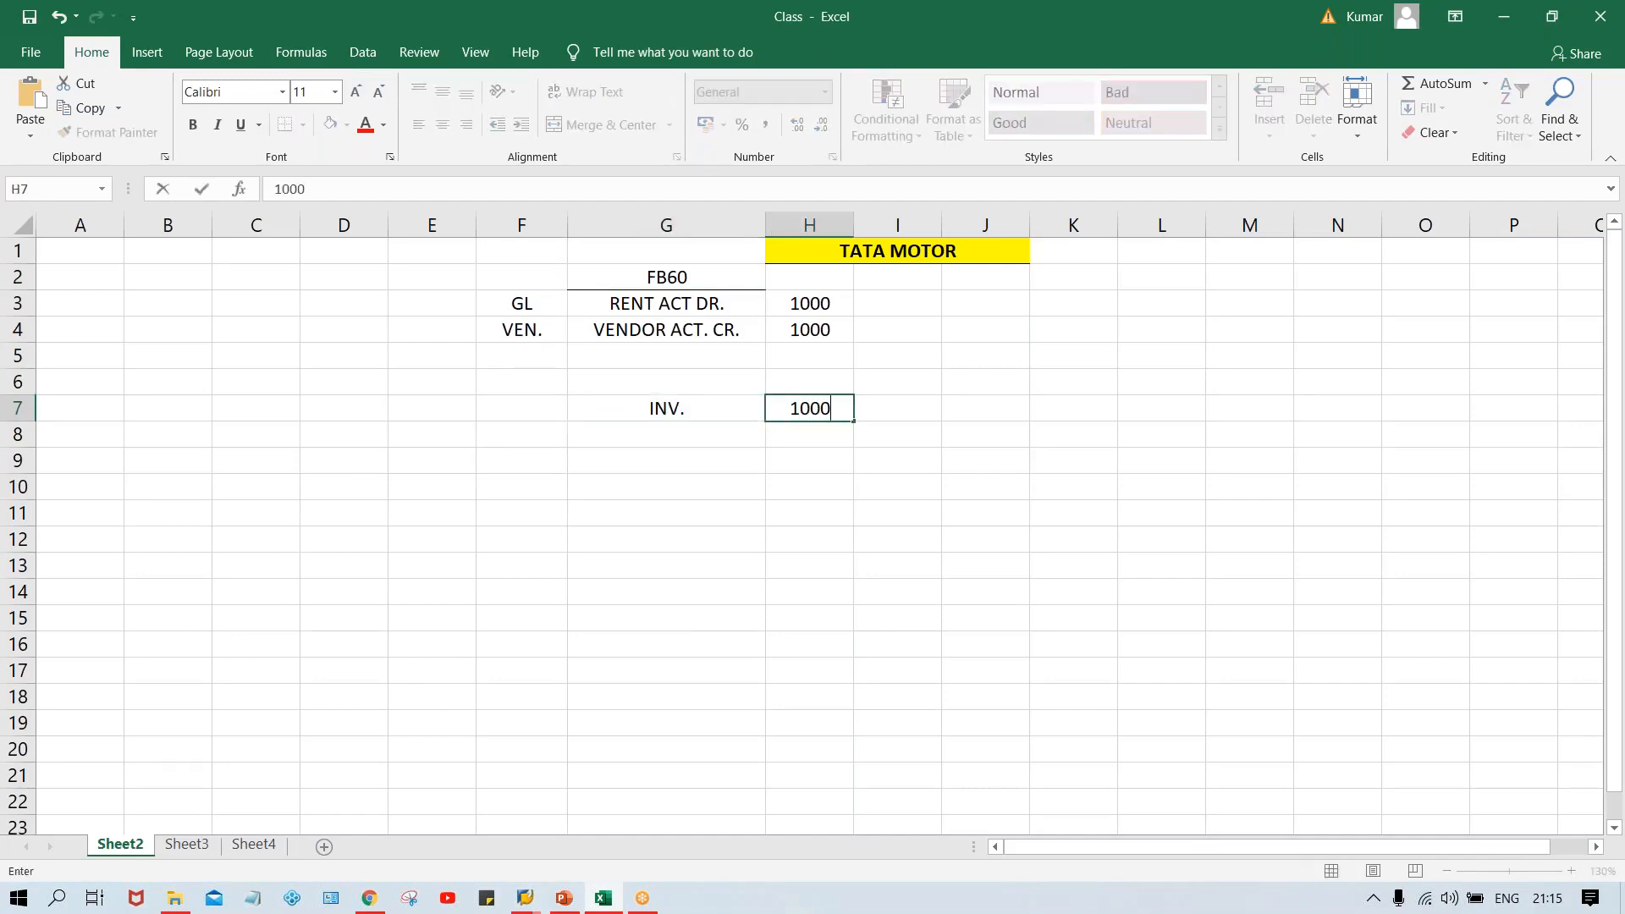
key(Return)
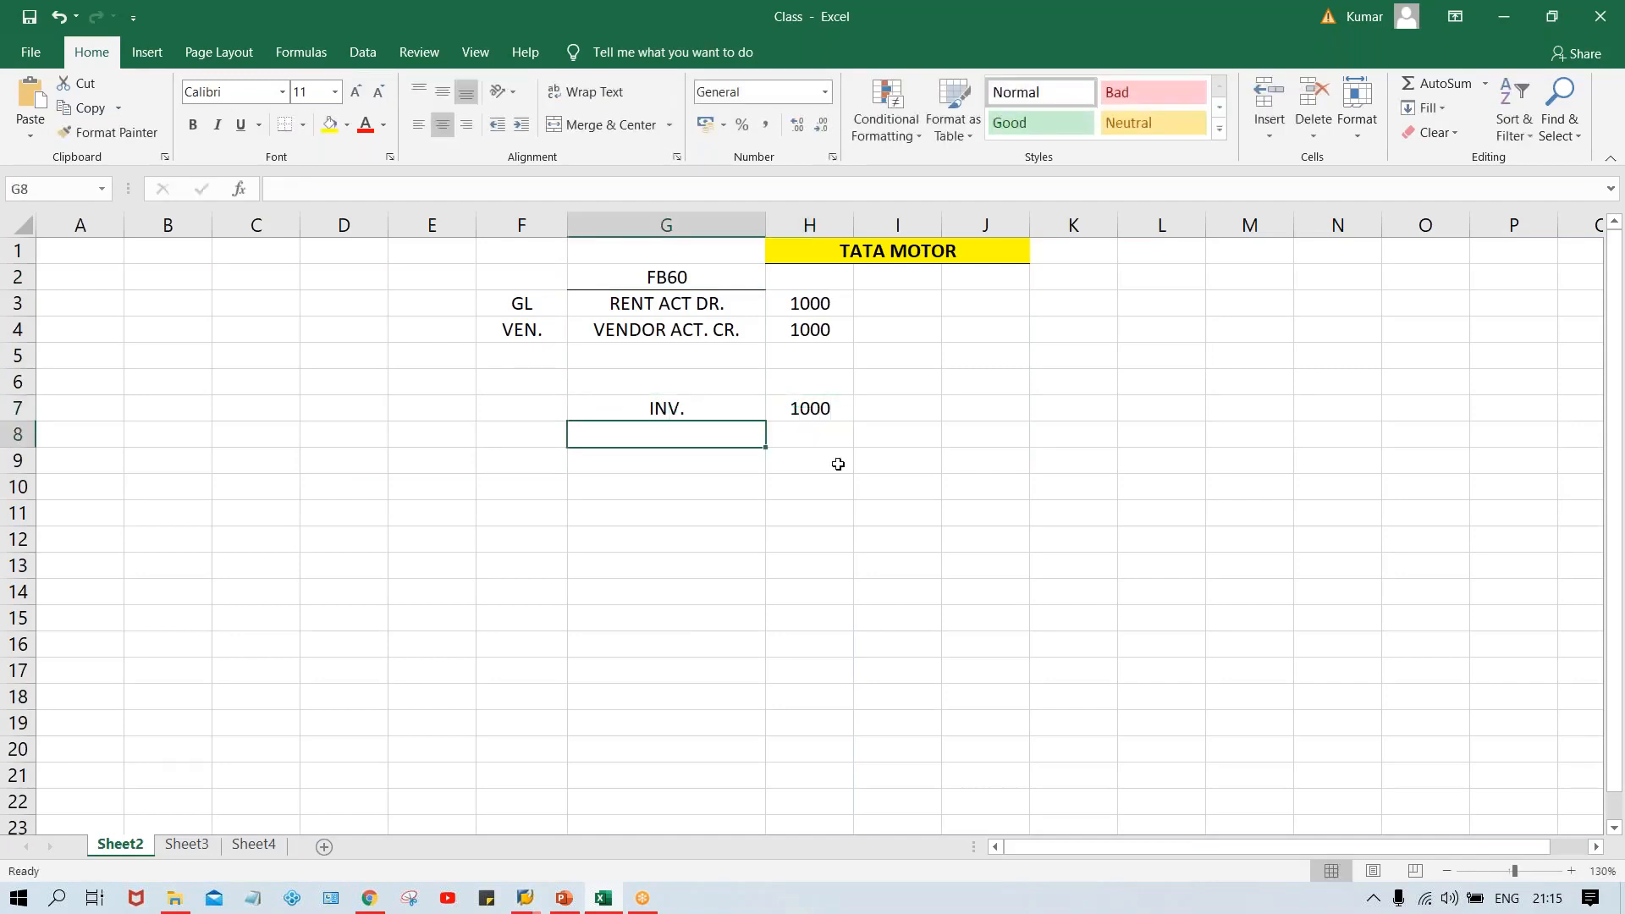
- Enter RETURN in G8 below the invoice row, with the amount 300 in H8
text(RE)
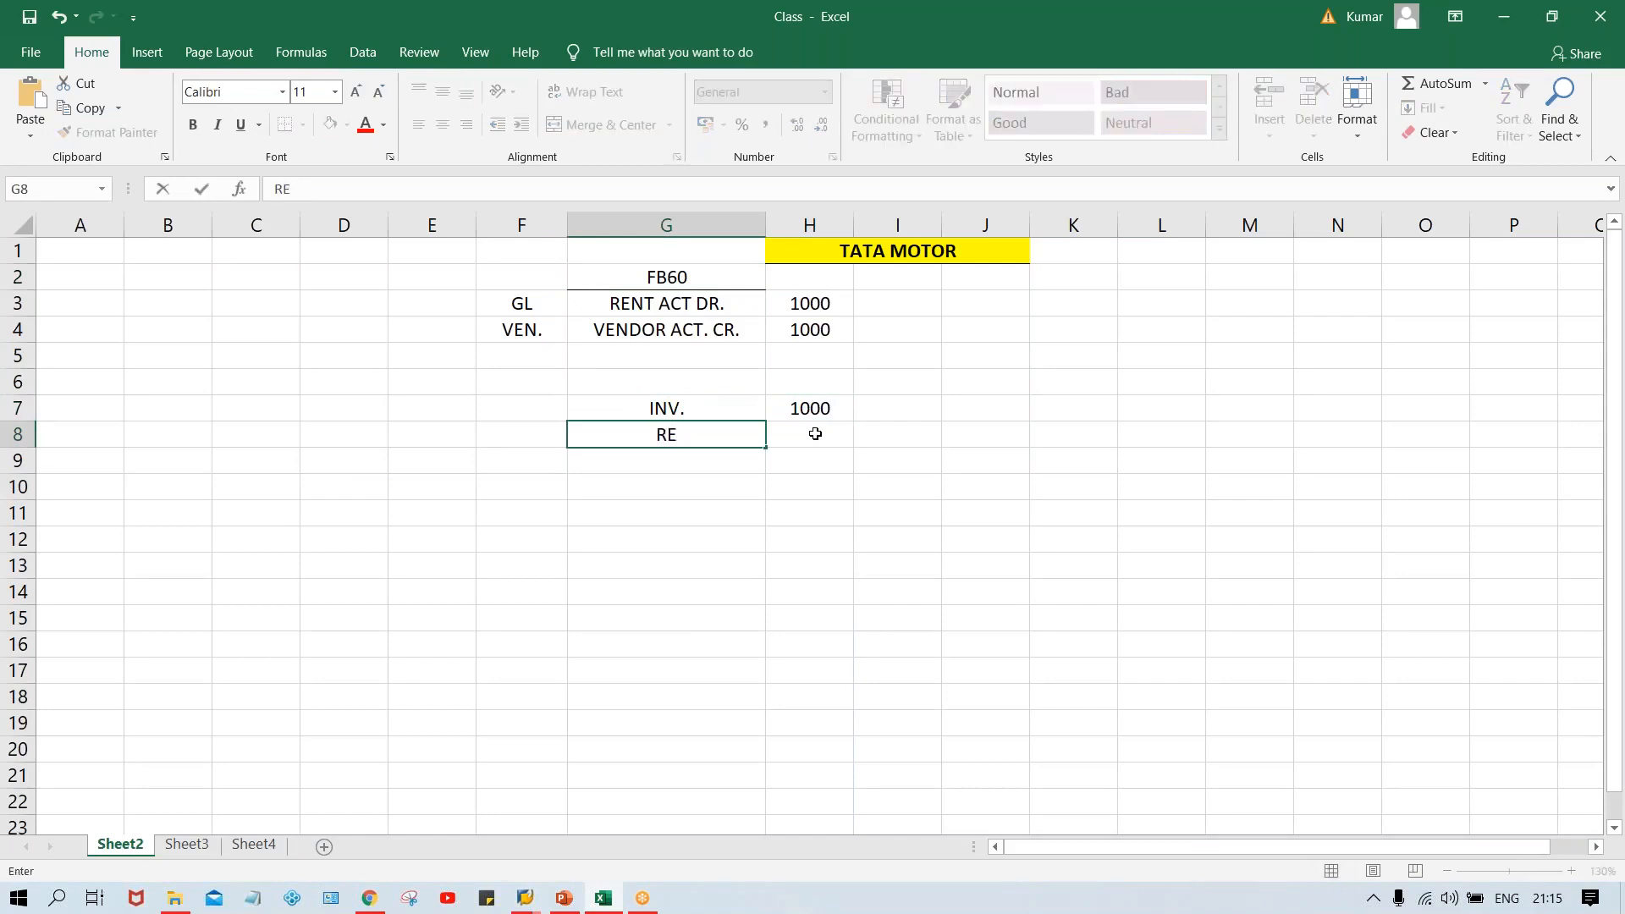
text(TURN)
click(815, 435)
text(300)
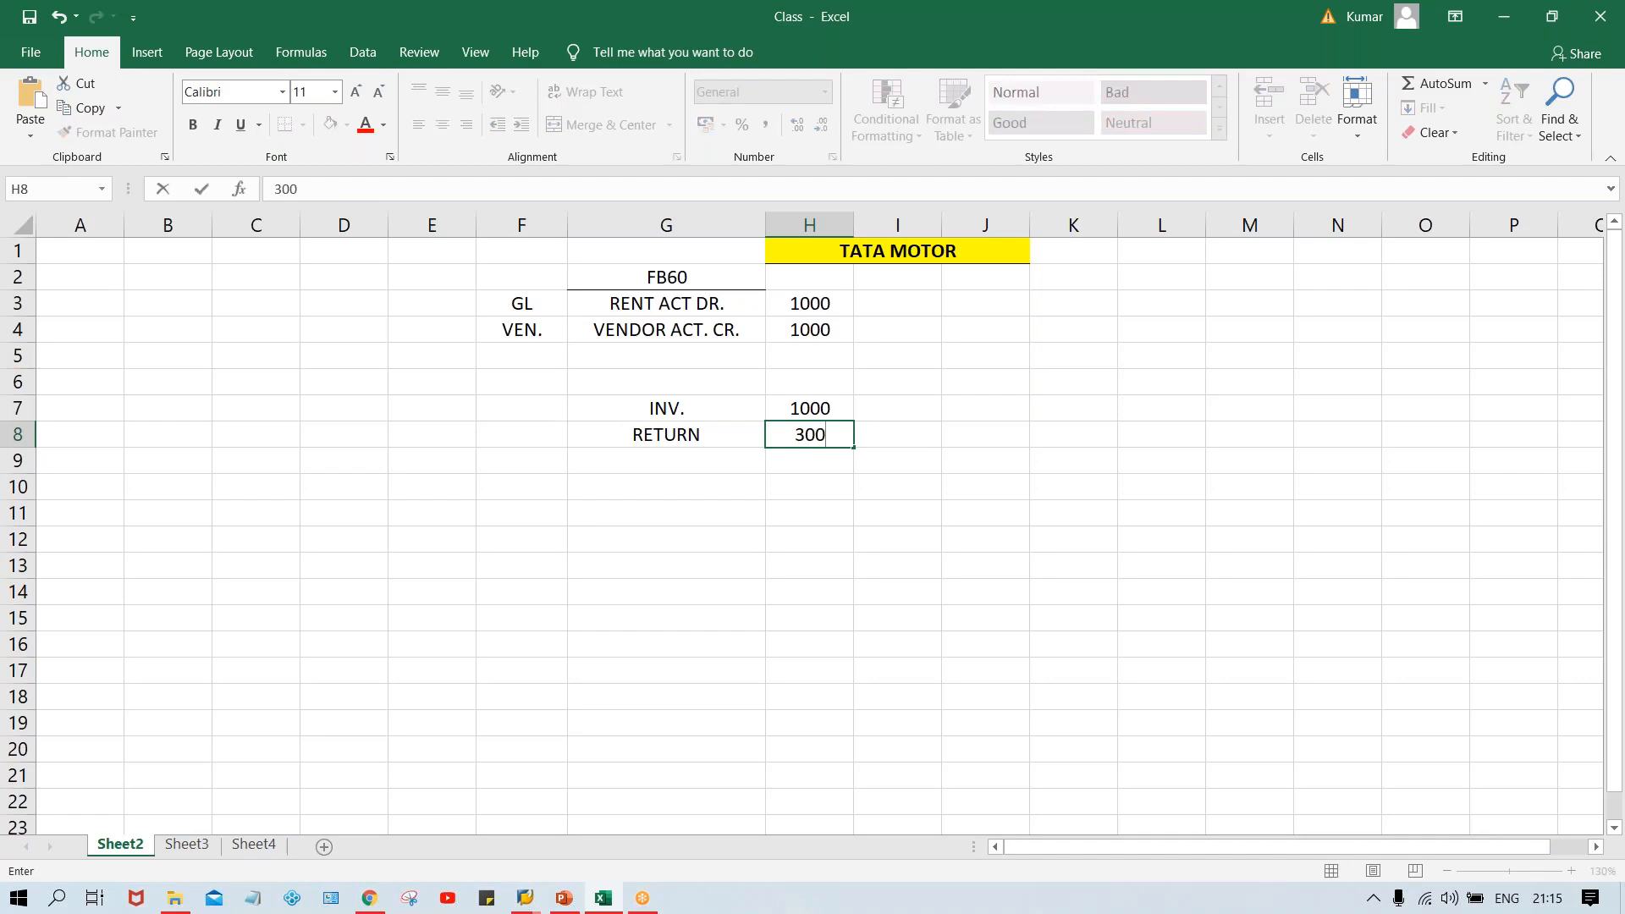
key(Return)
- Add a payment row with PYT. in G9 and the amount 700 in H9
text(P)
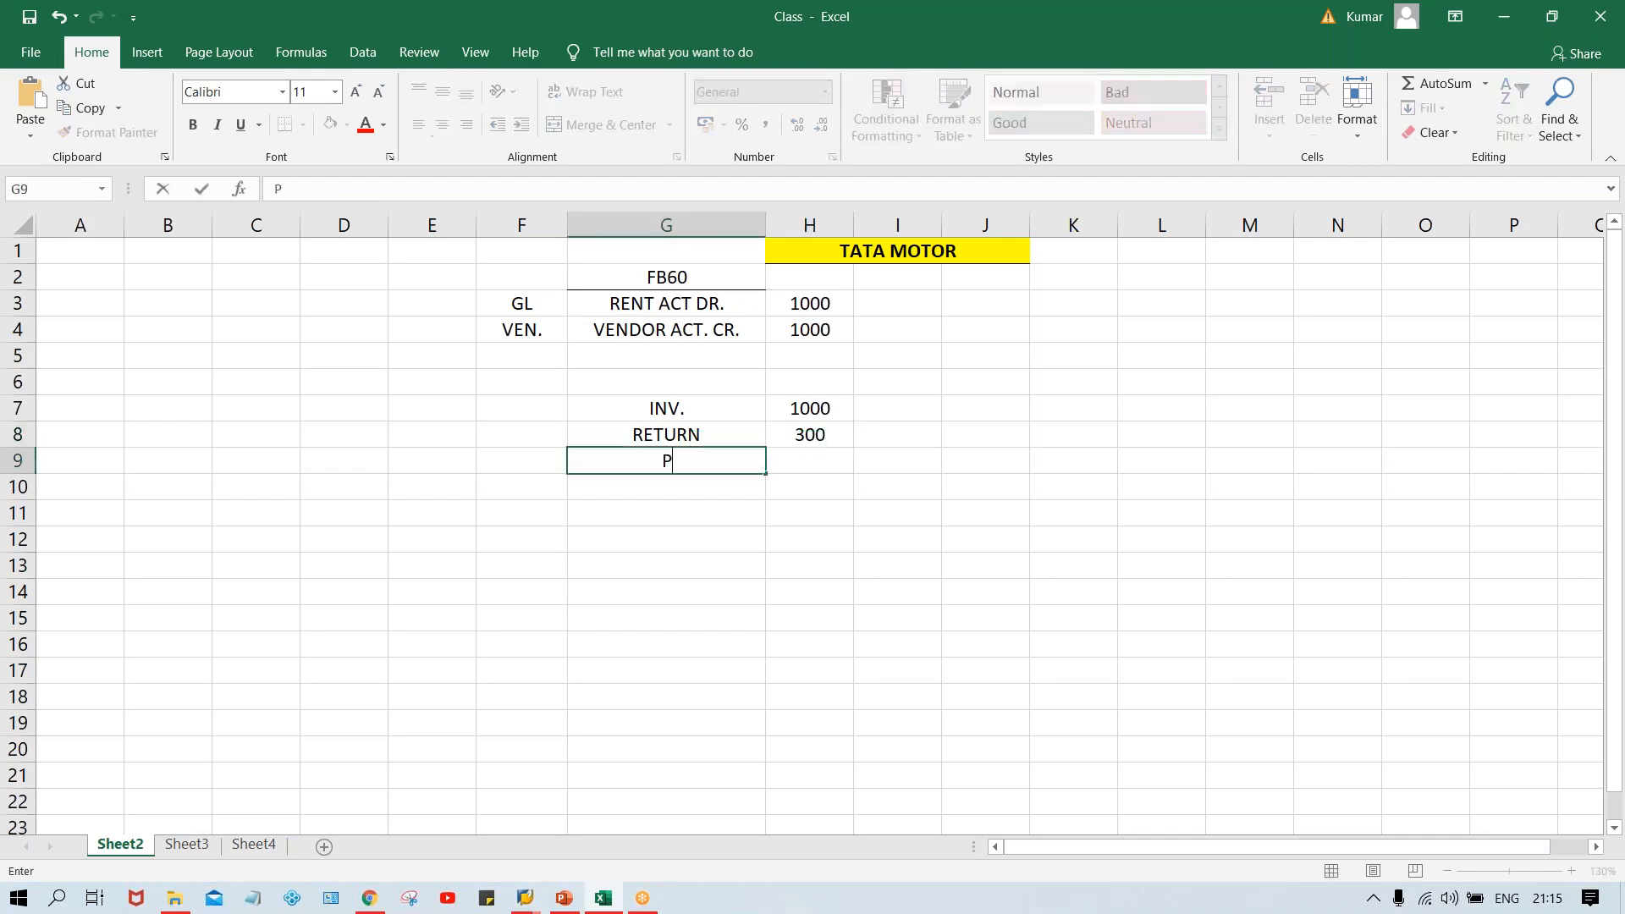
text(YT.0)
key(Tab)
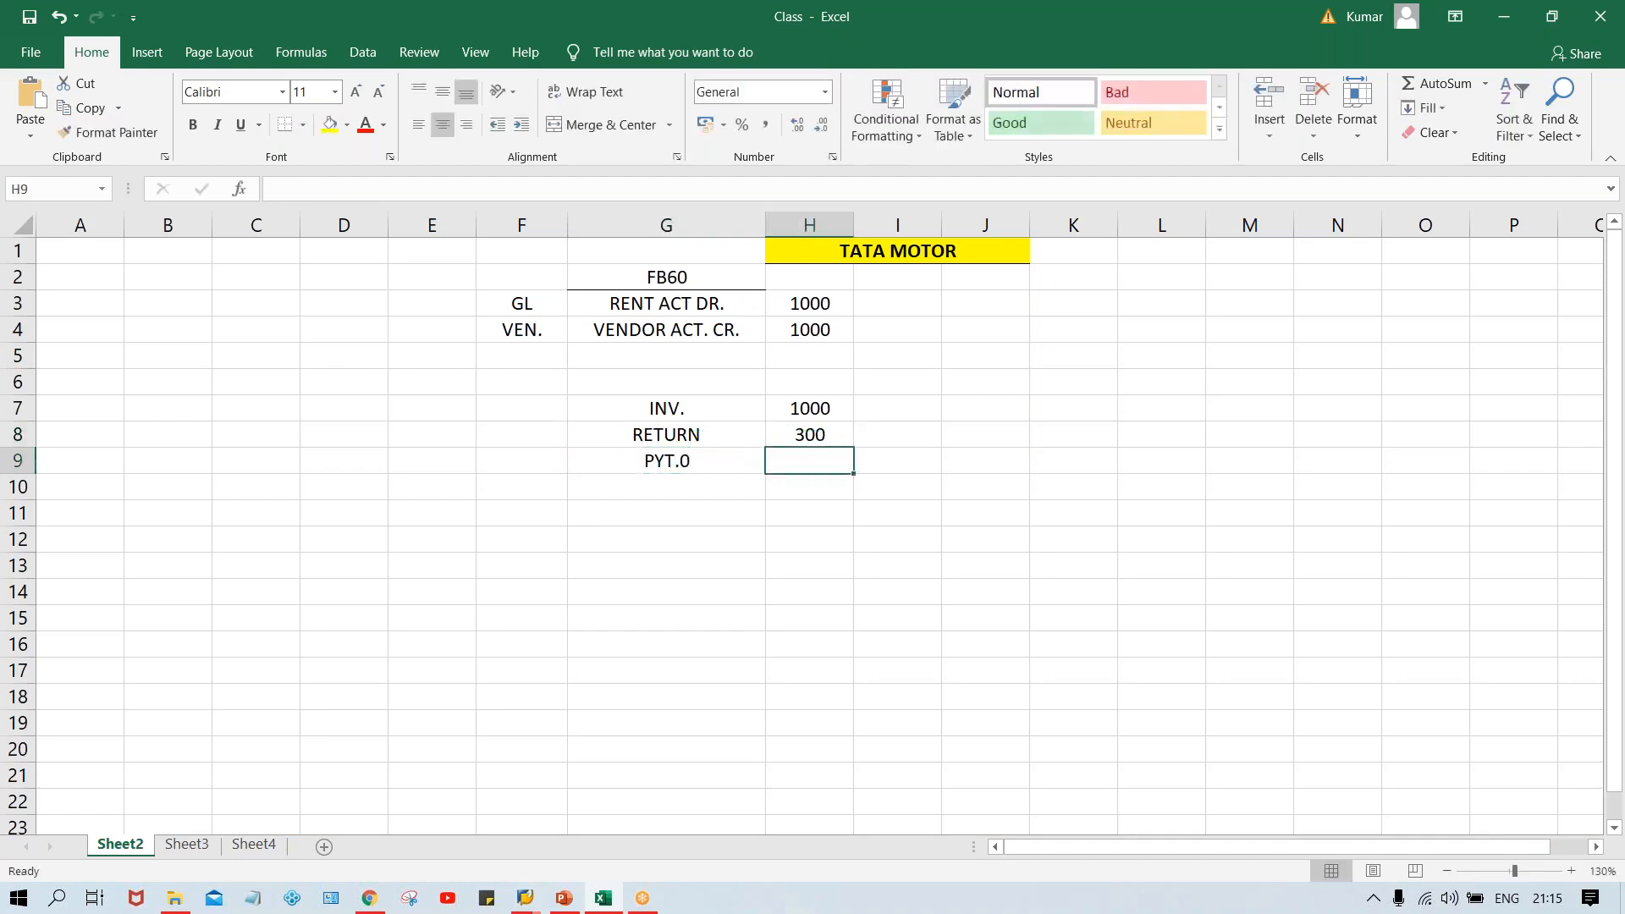
double_click(699, 465)
key(BackSpace)
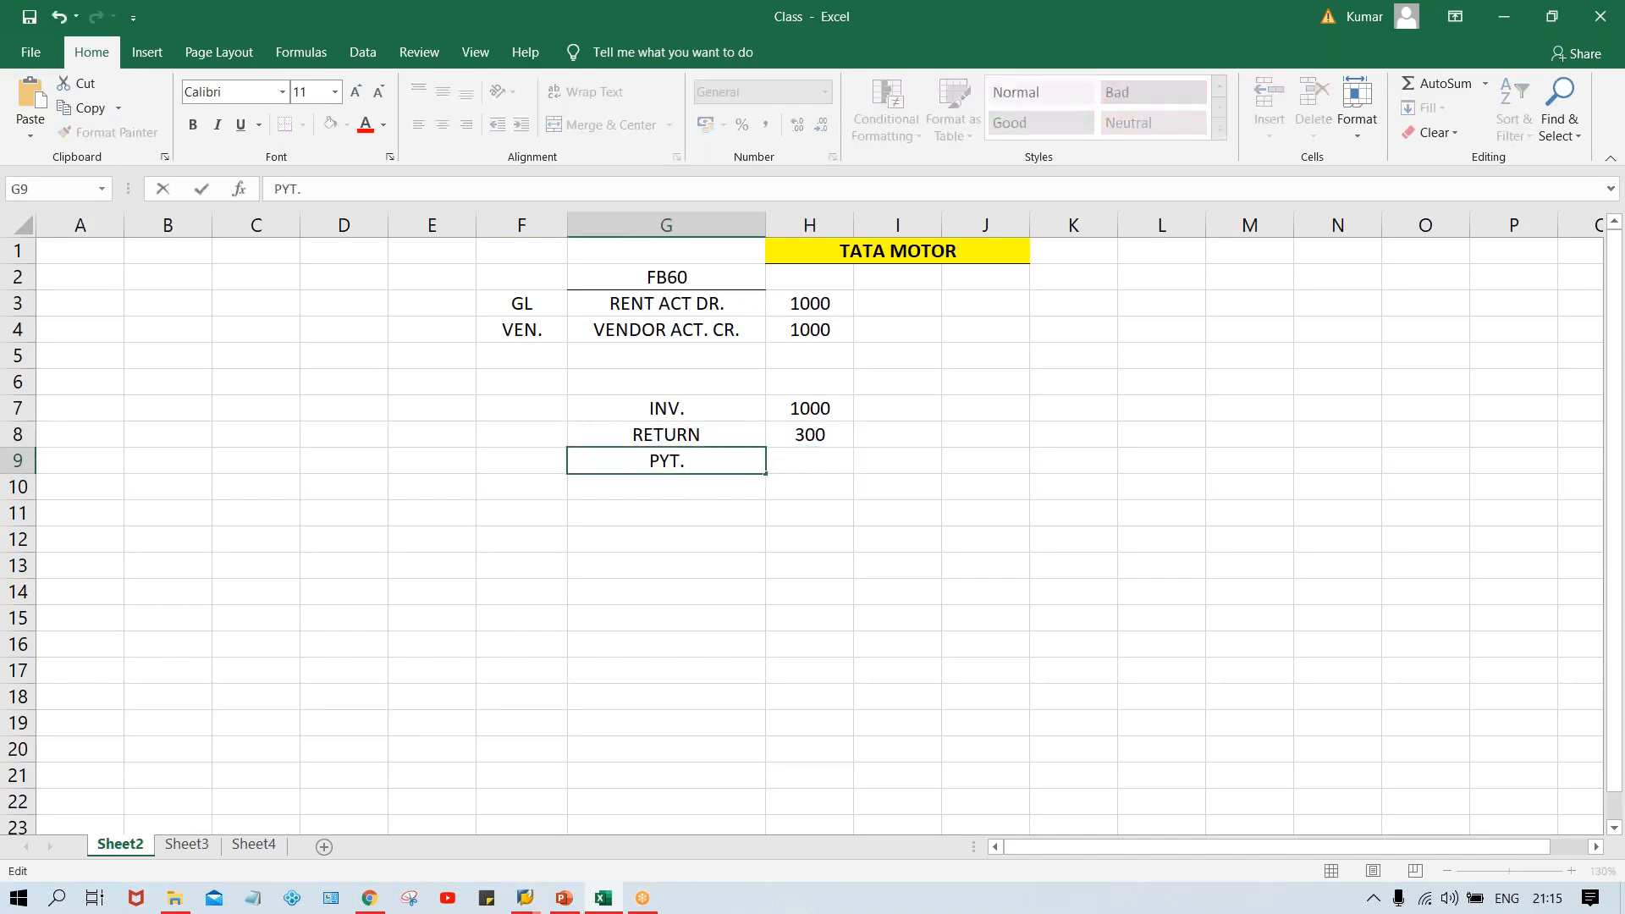
key(Tab)
text(700)
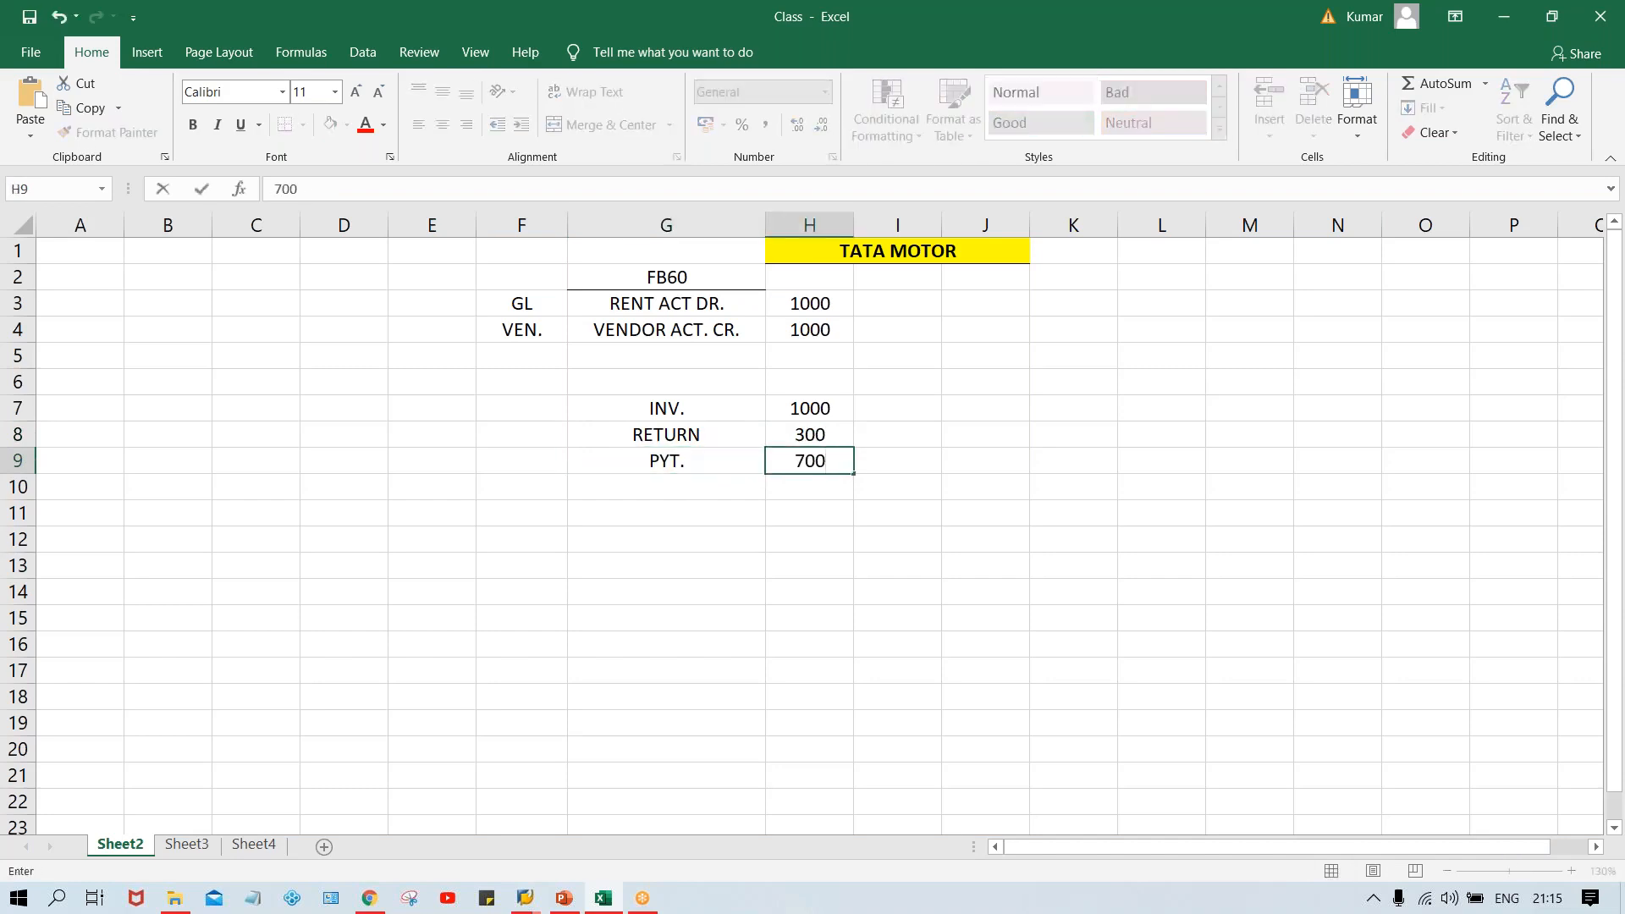
key(Return)
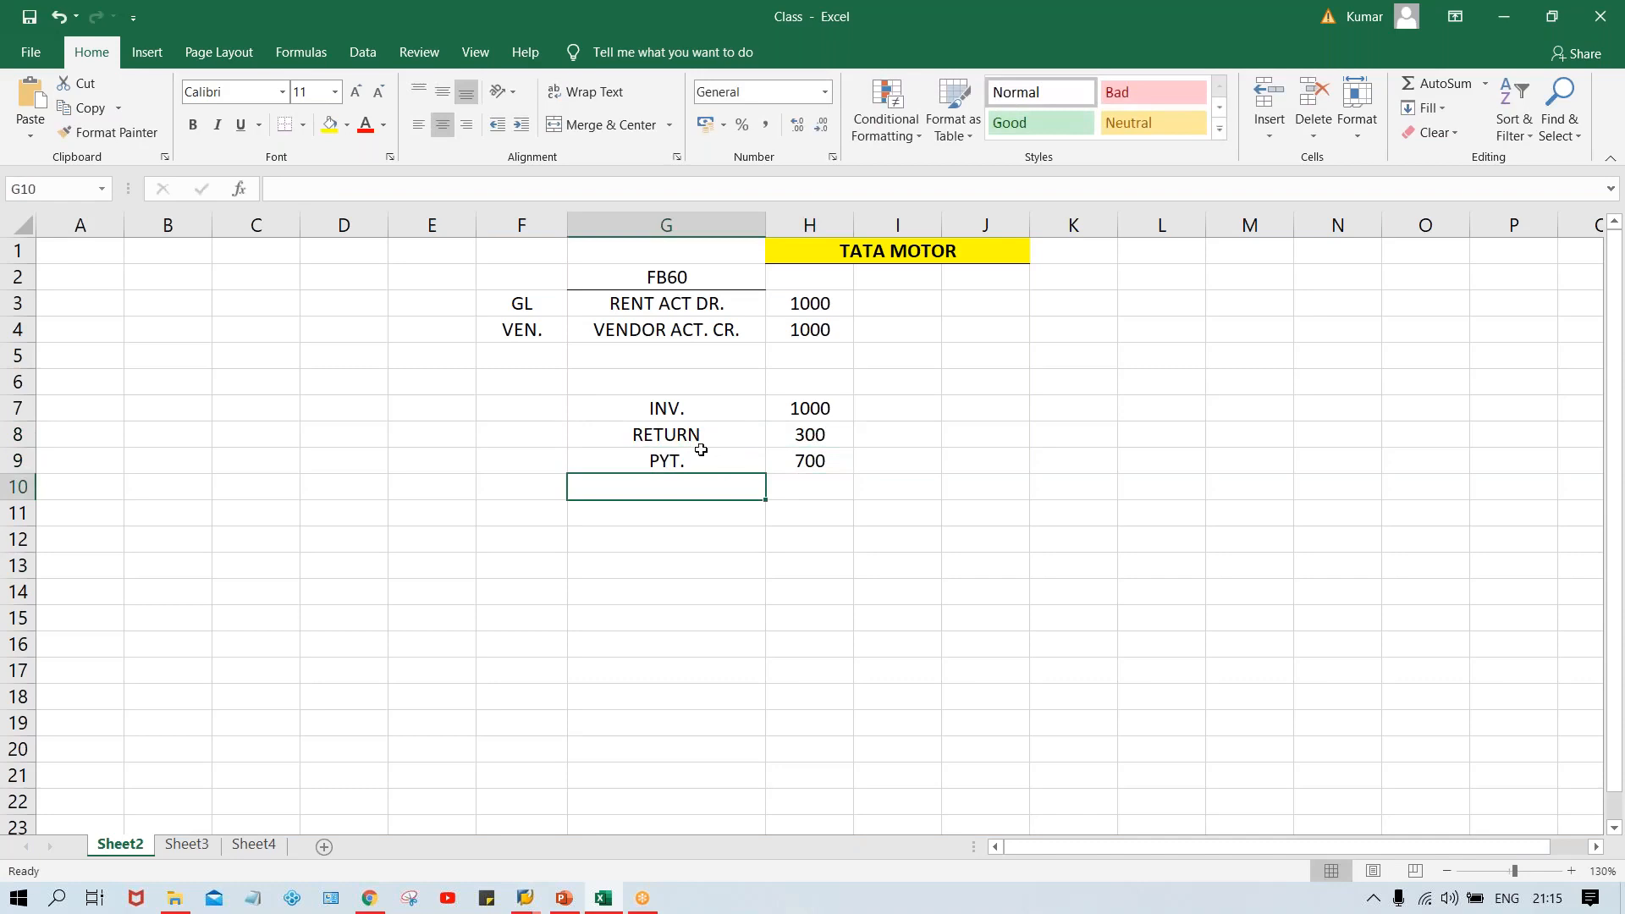
- Compare the invoice, return and payment amounts in H7 to H9
click(686, 409)
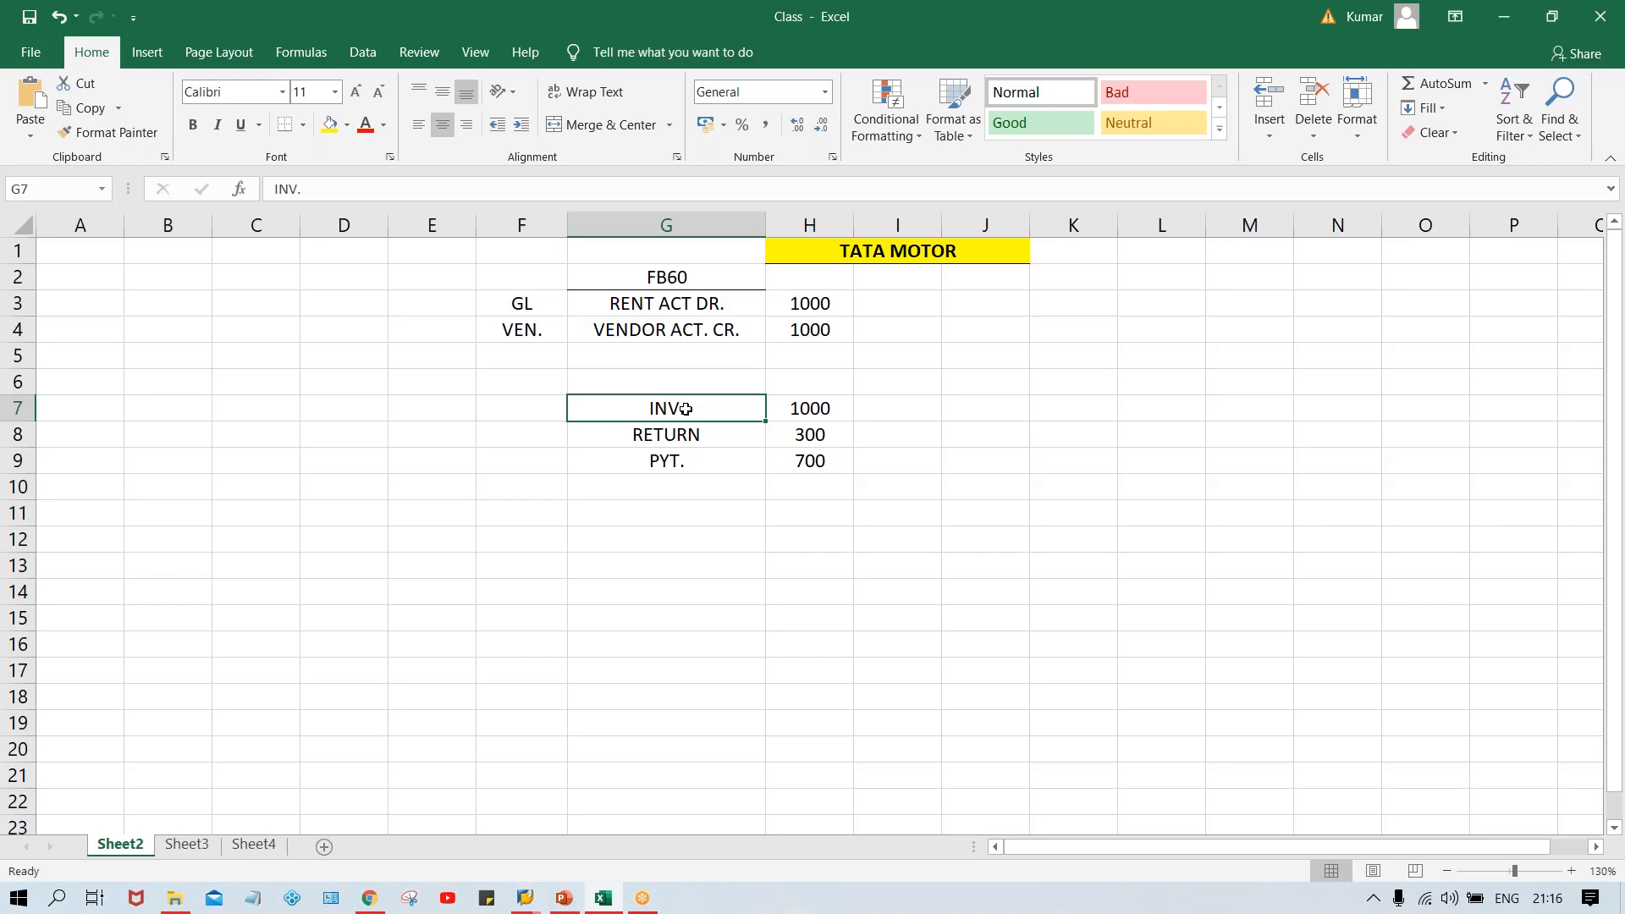
click(811, 415)
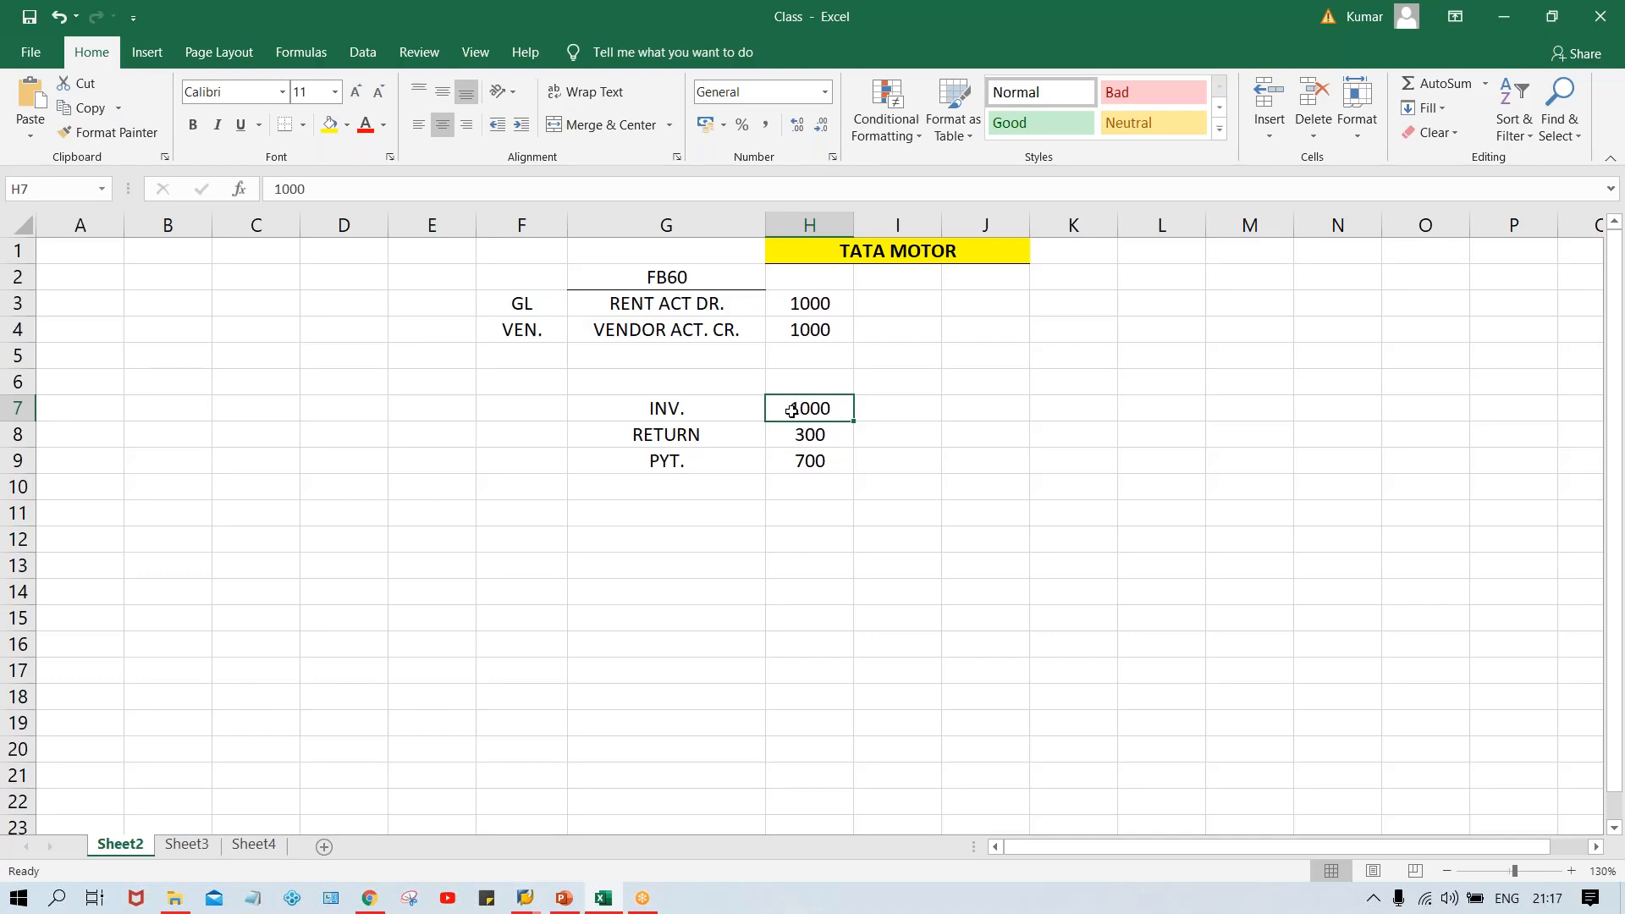
click(831, 433)
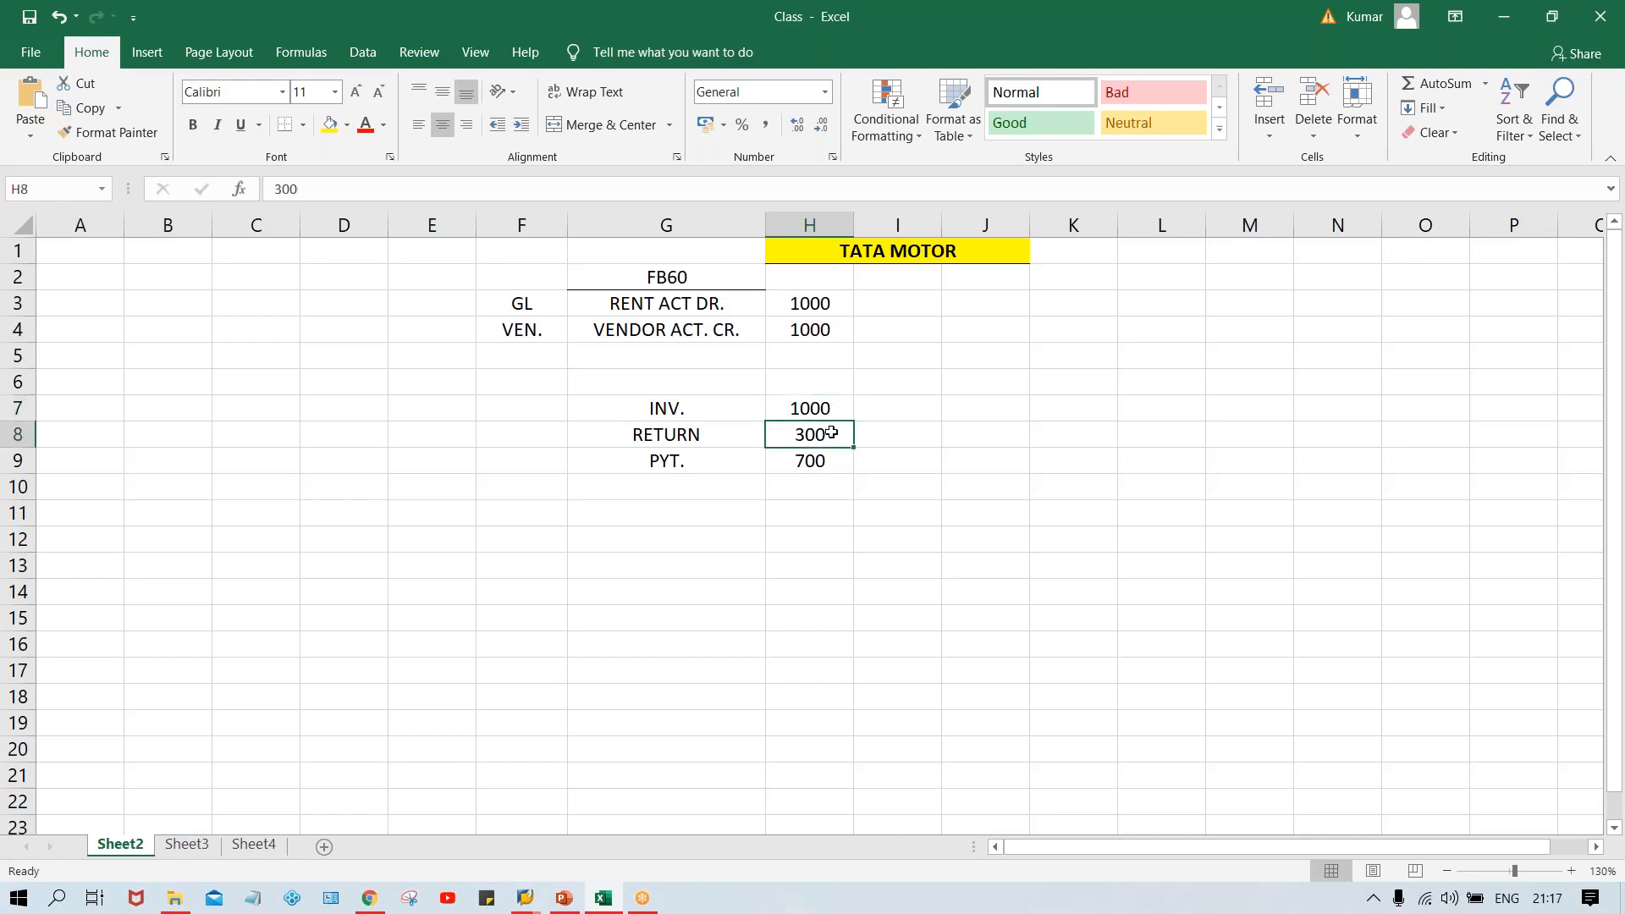
click(816, 406)
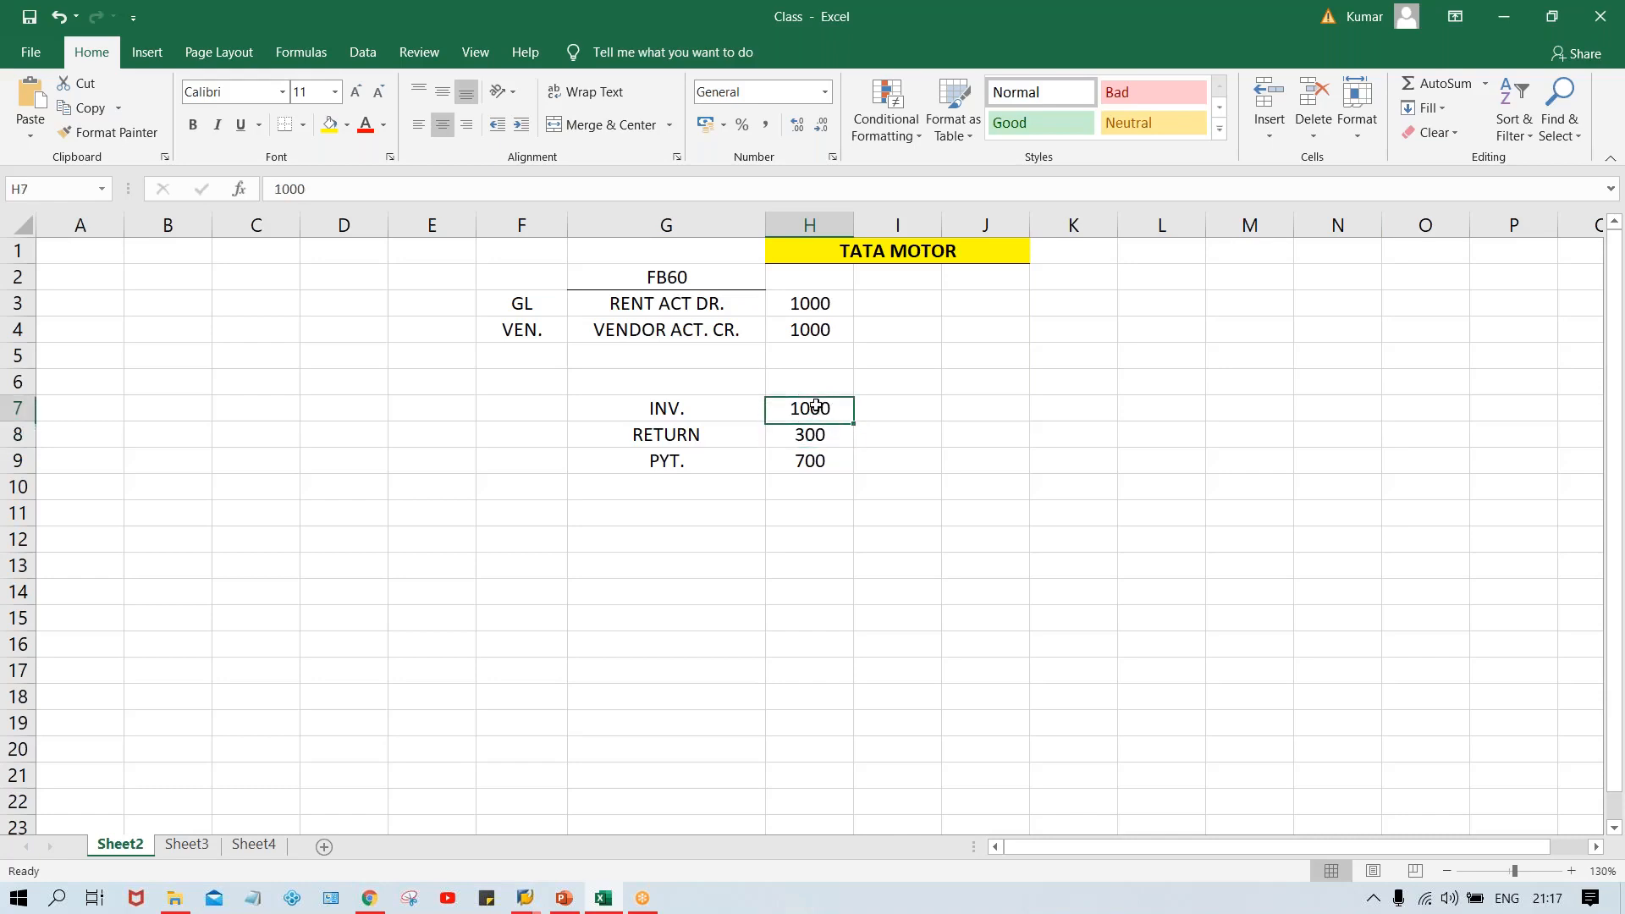
click(814, 434)
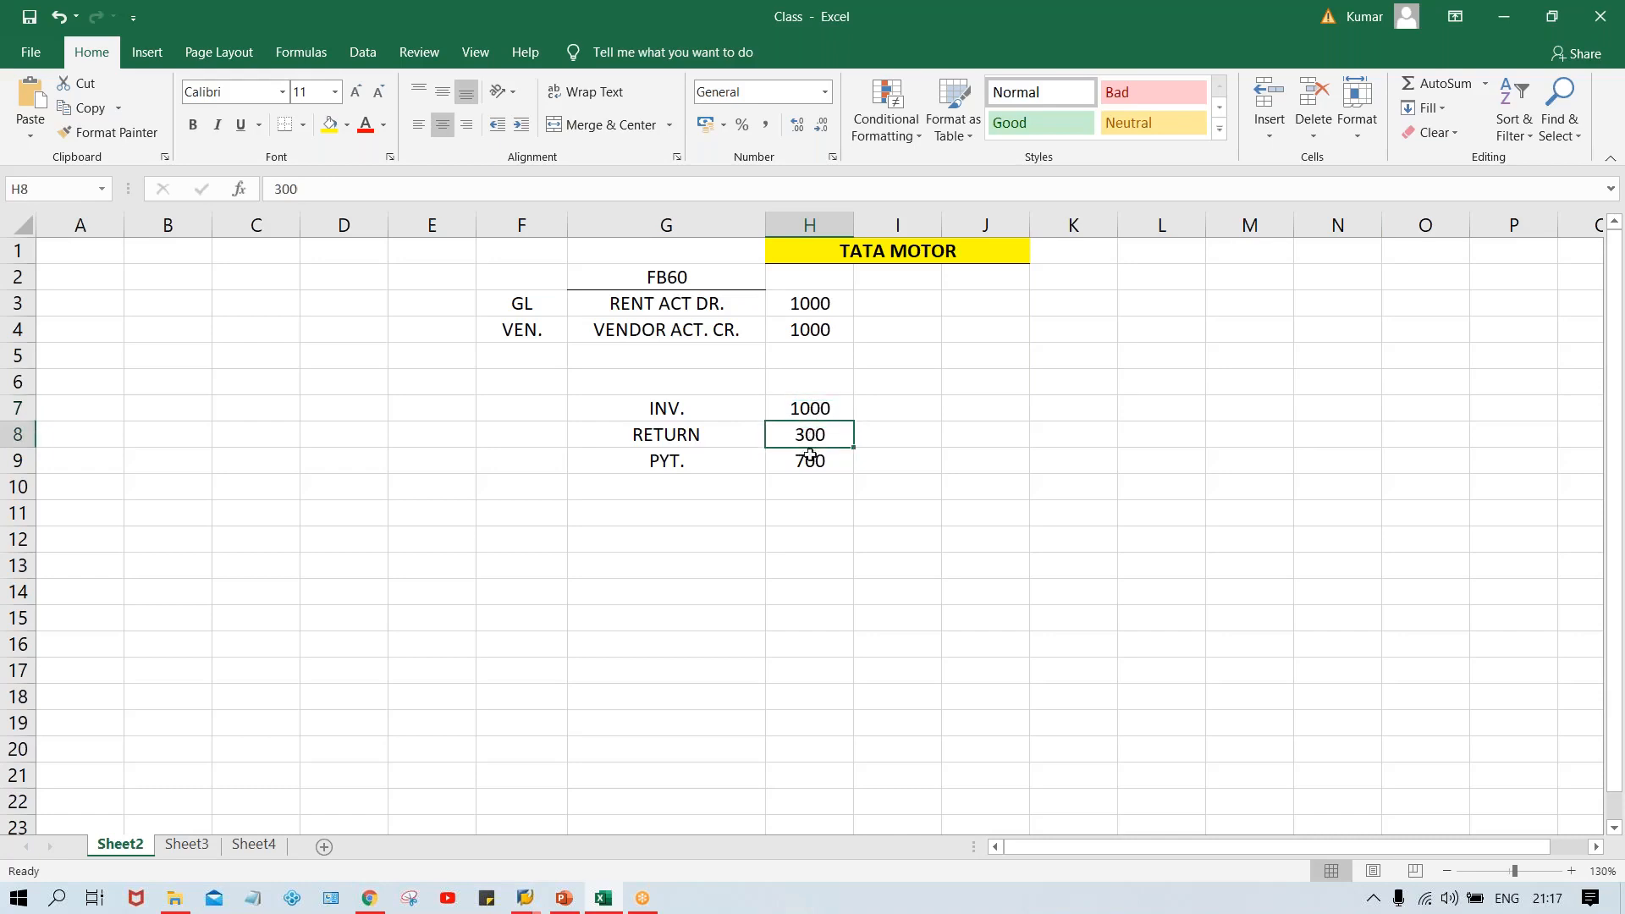
click(810, 458)
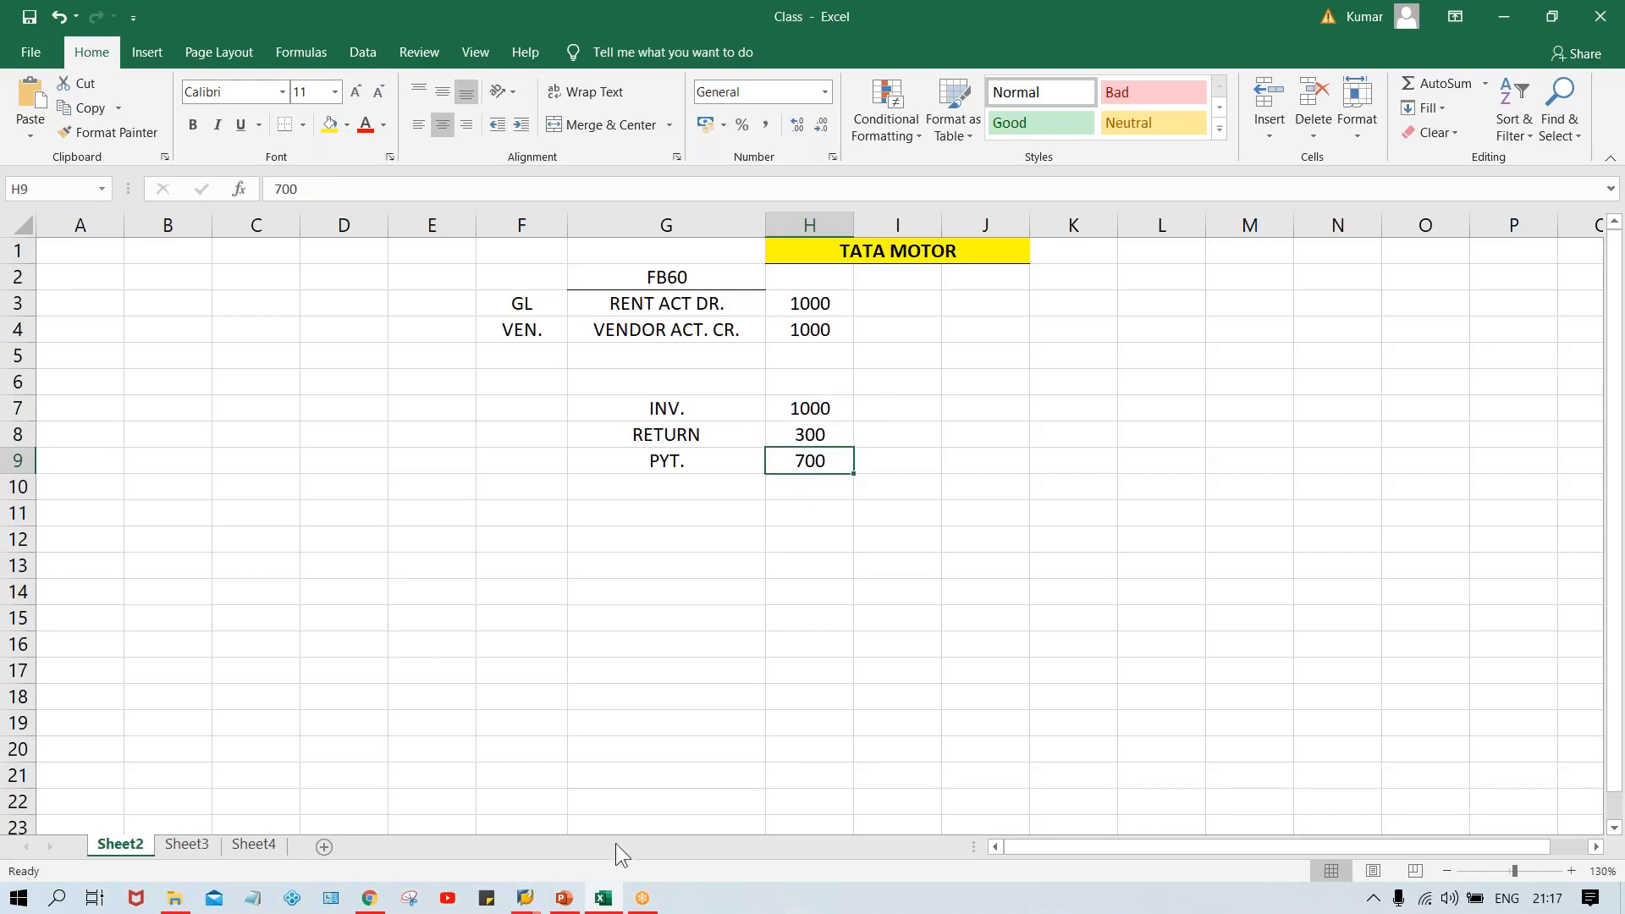
mouse_move(525, 900)
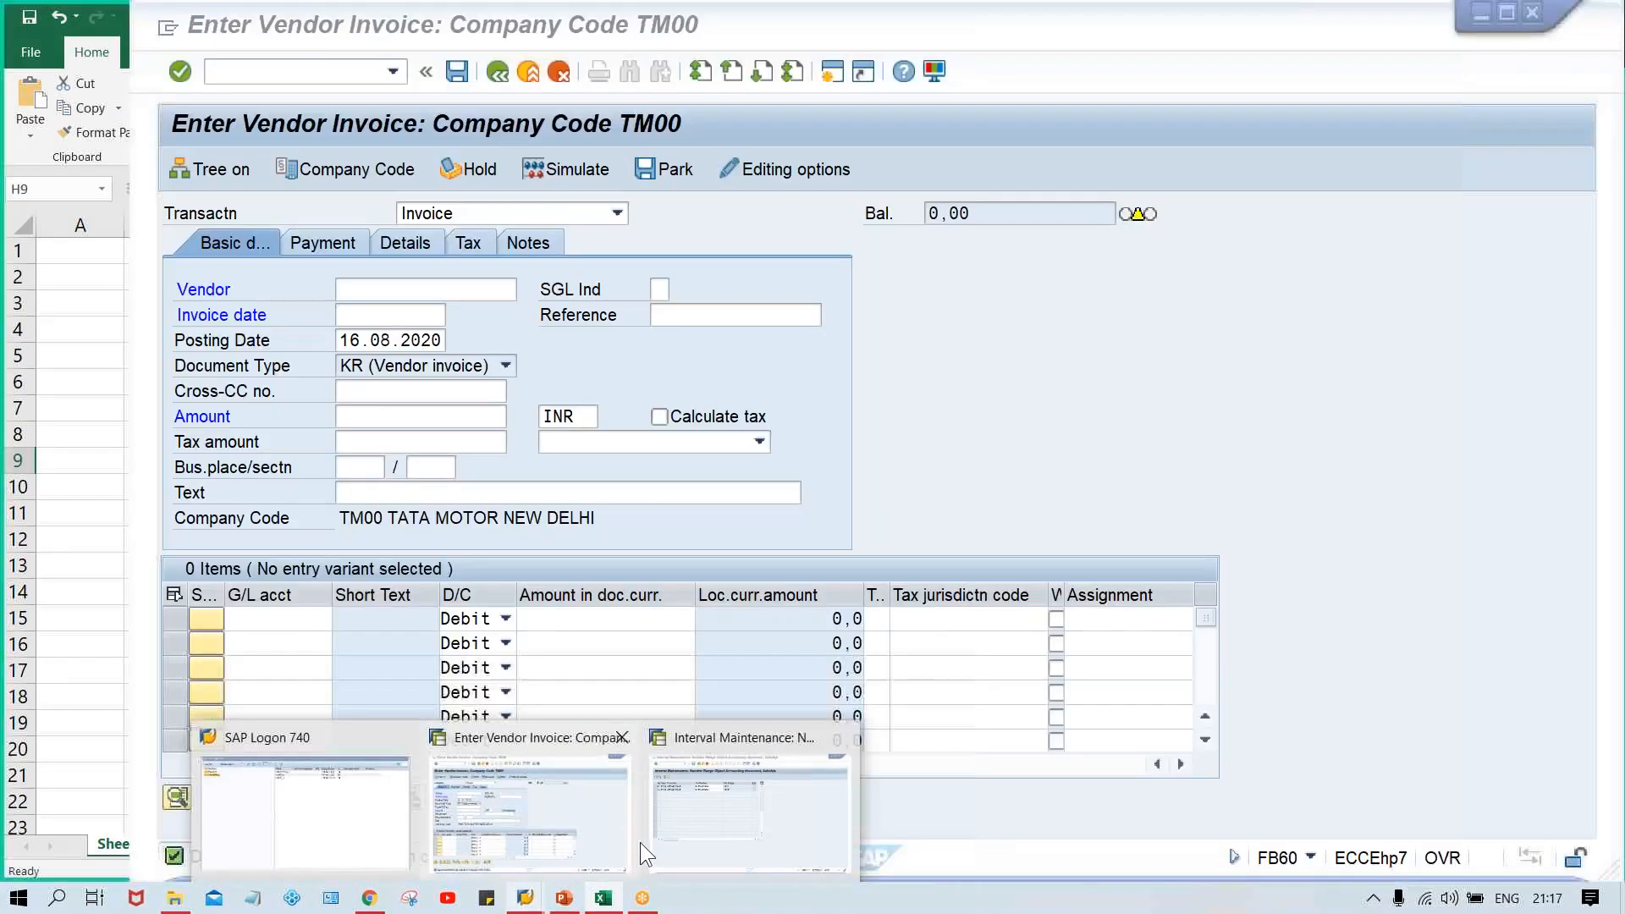
click(611, 840)
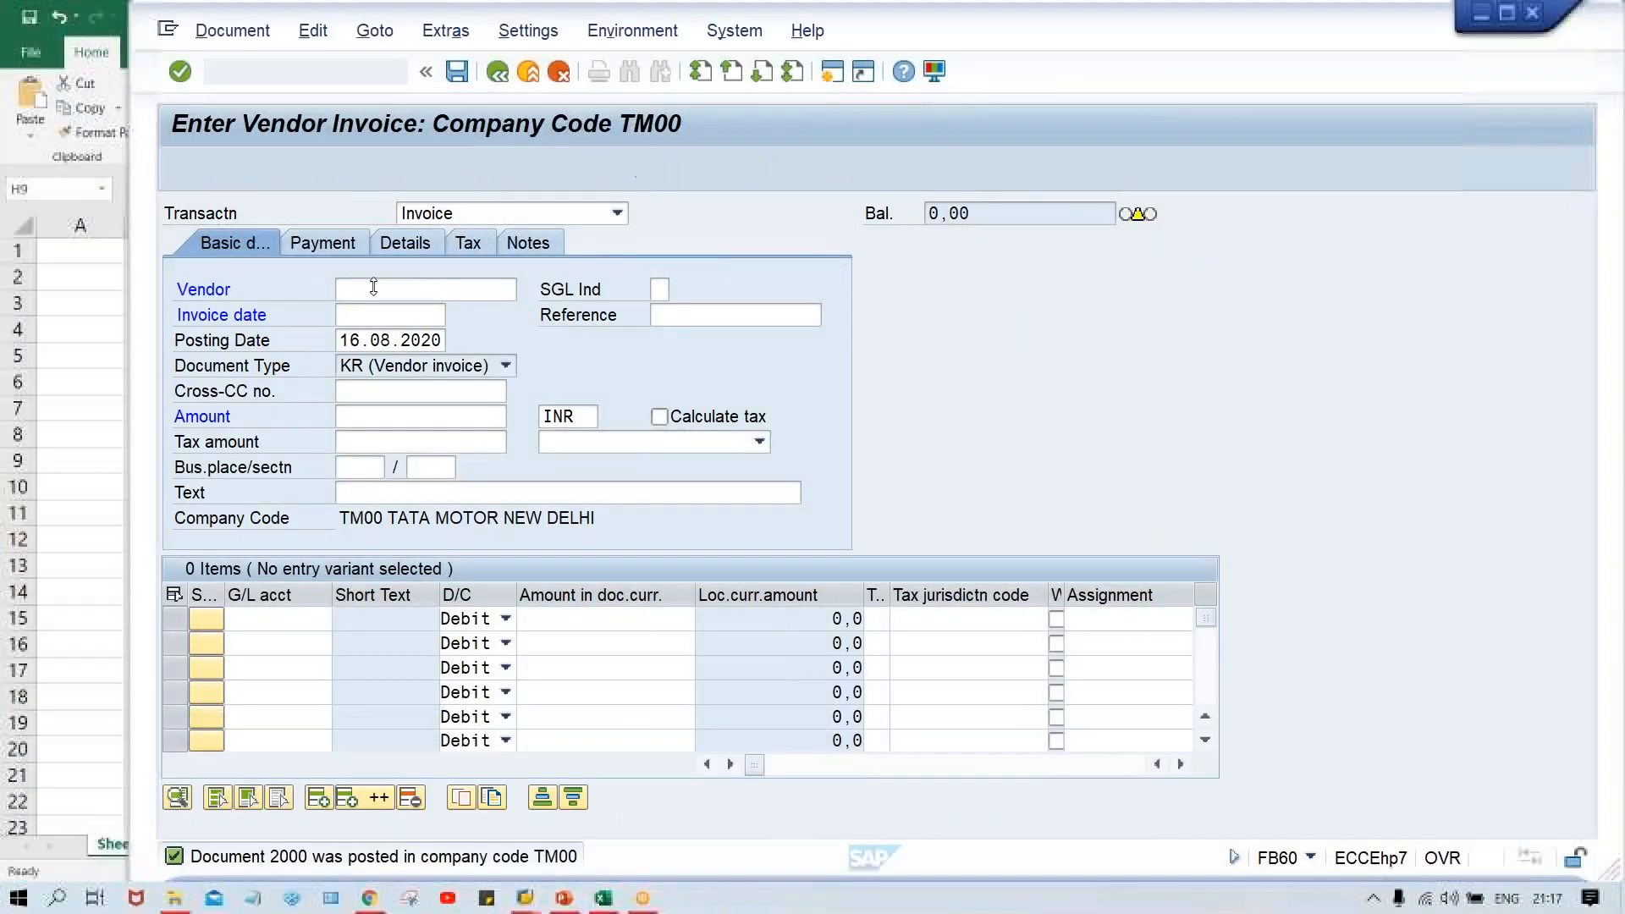
click(274, 72)
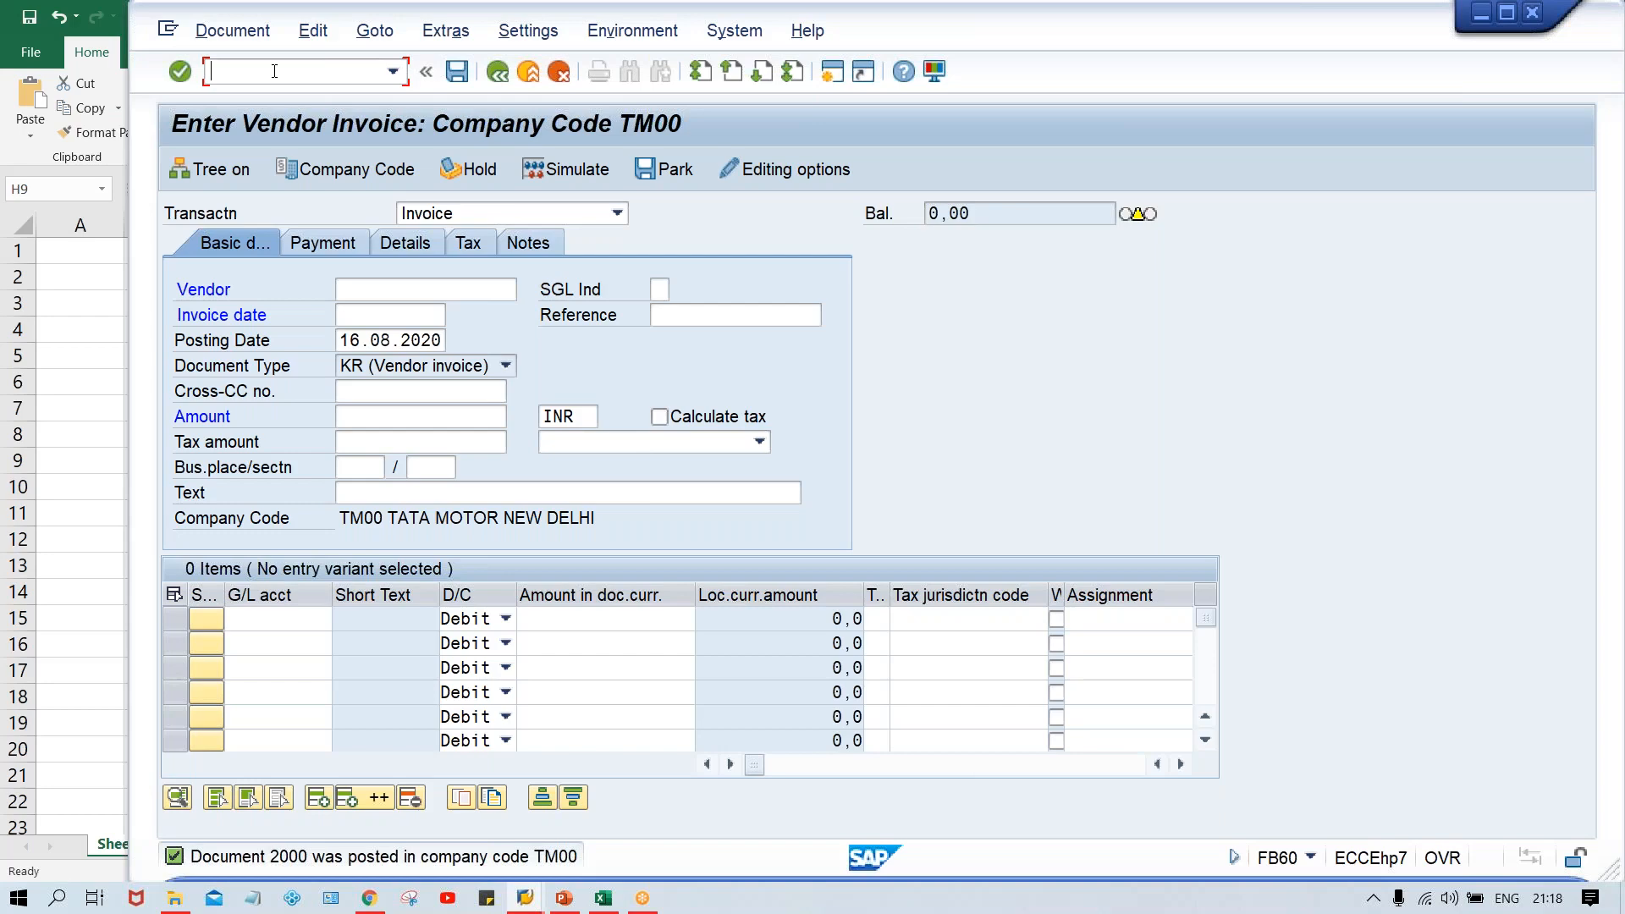
- Return to the Class workbook in Excel and label the return row with CM = in F8
click(617, 908)
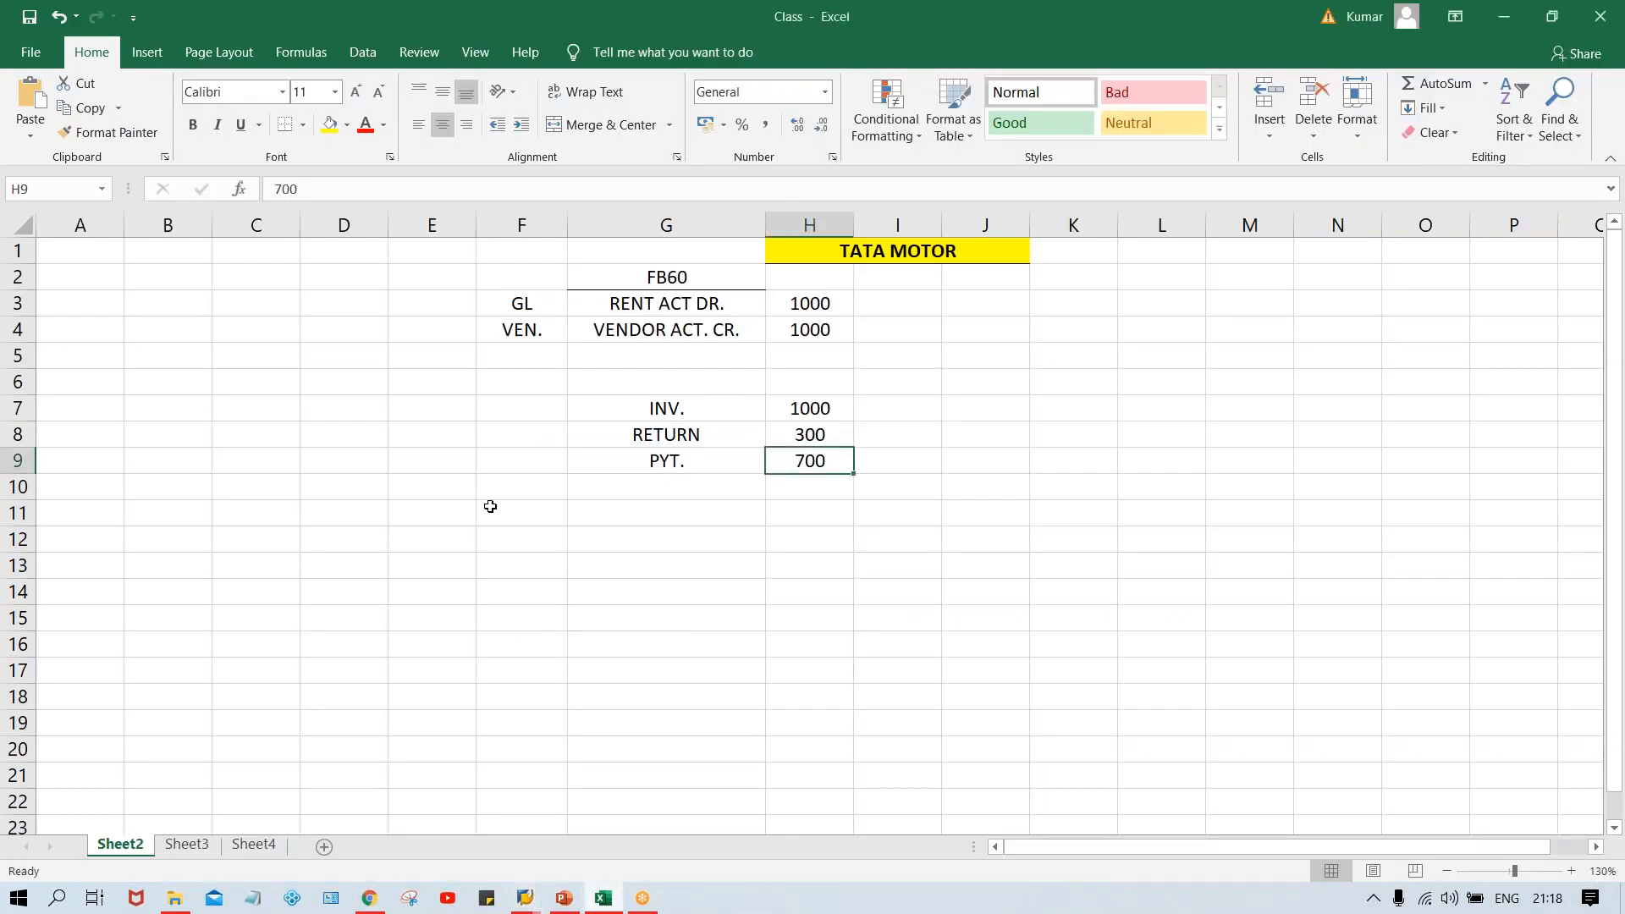
click(533, 427)
text(CM)
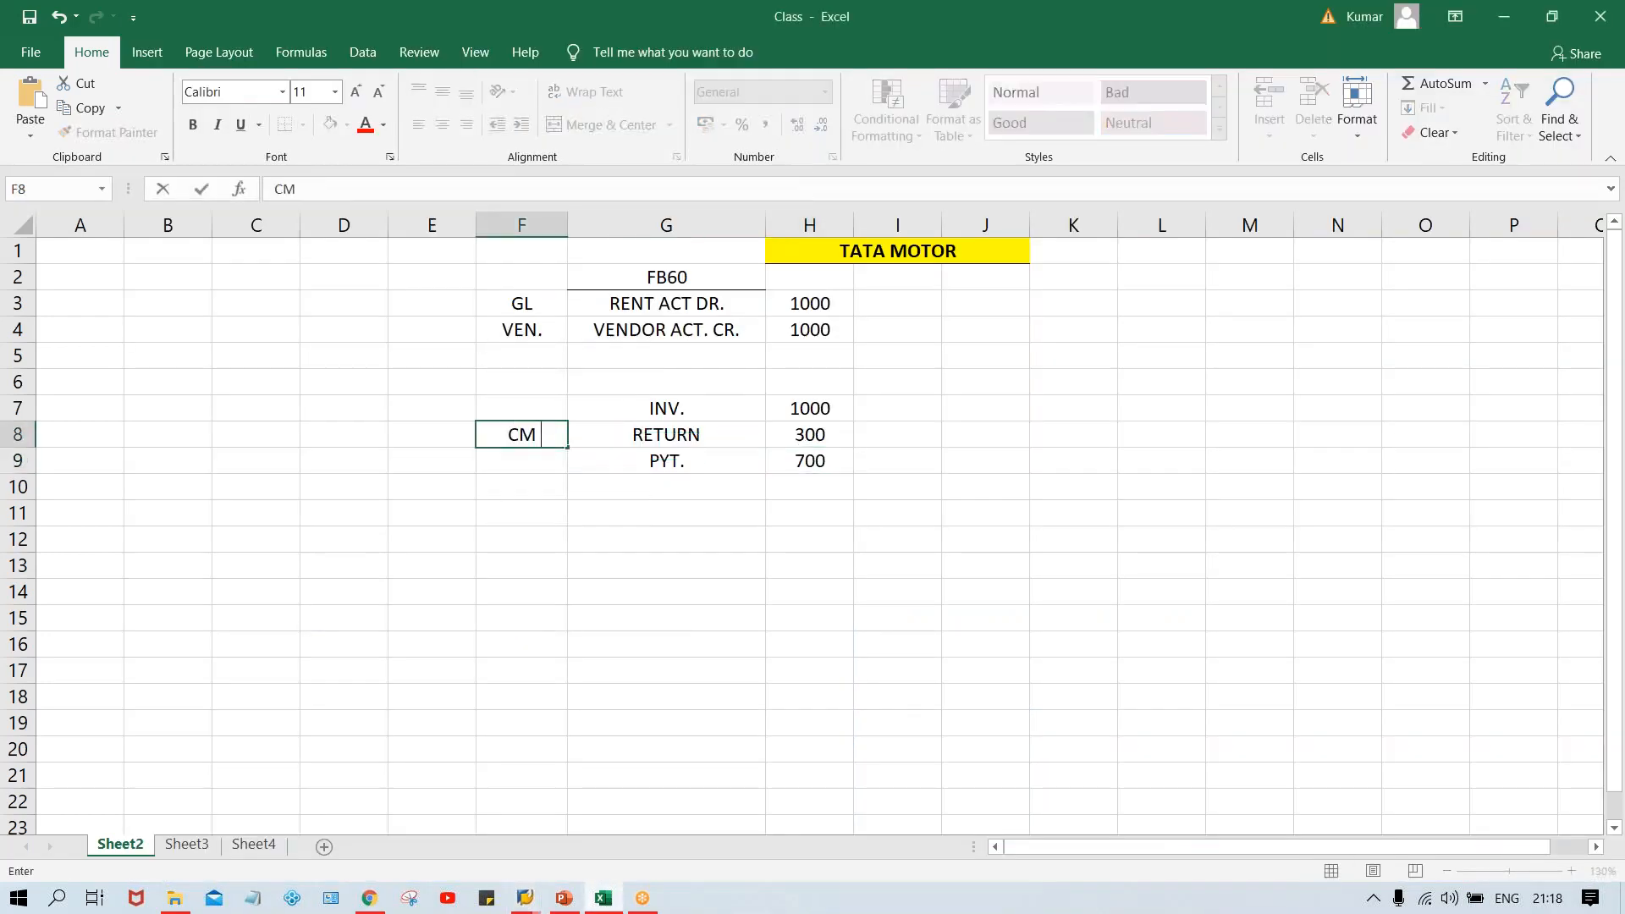
text( =)
key(Return)
click(535, 439)
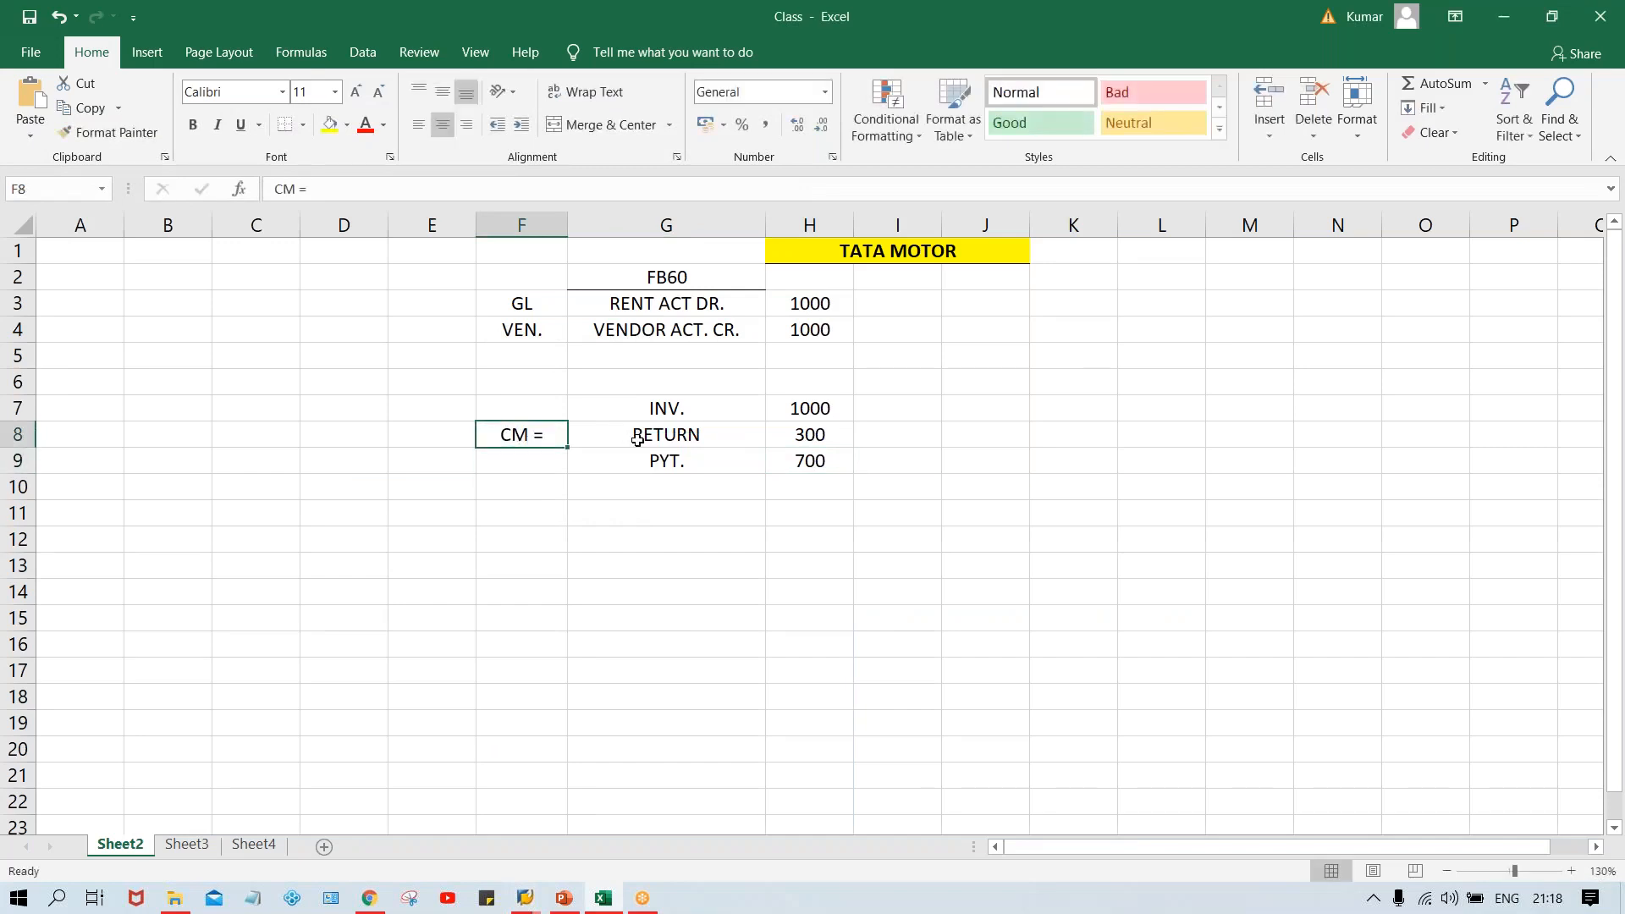
click(637, 439)
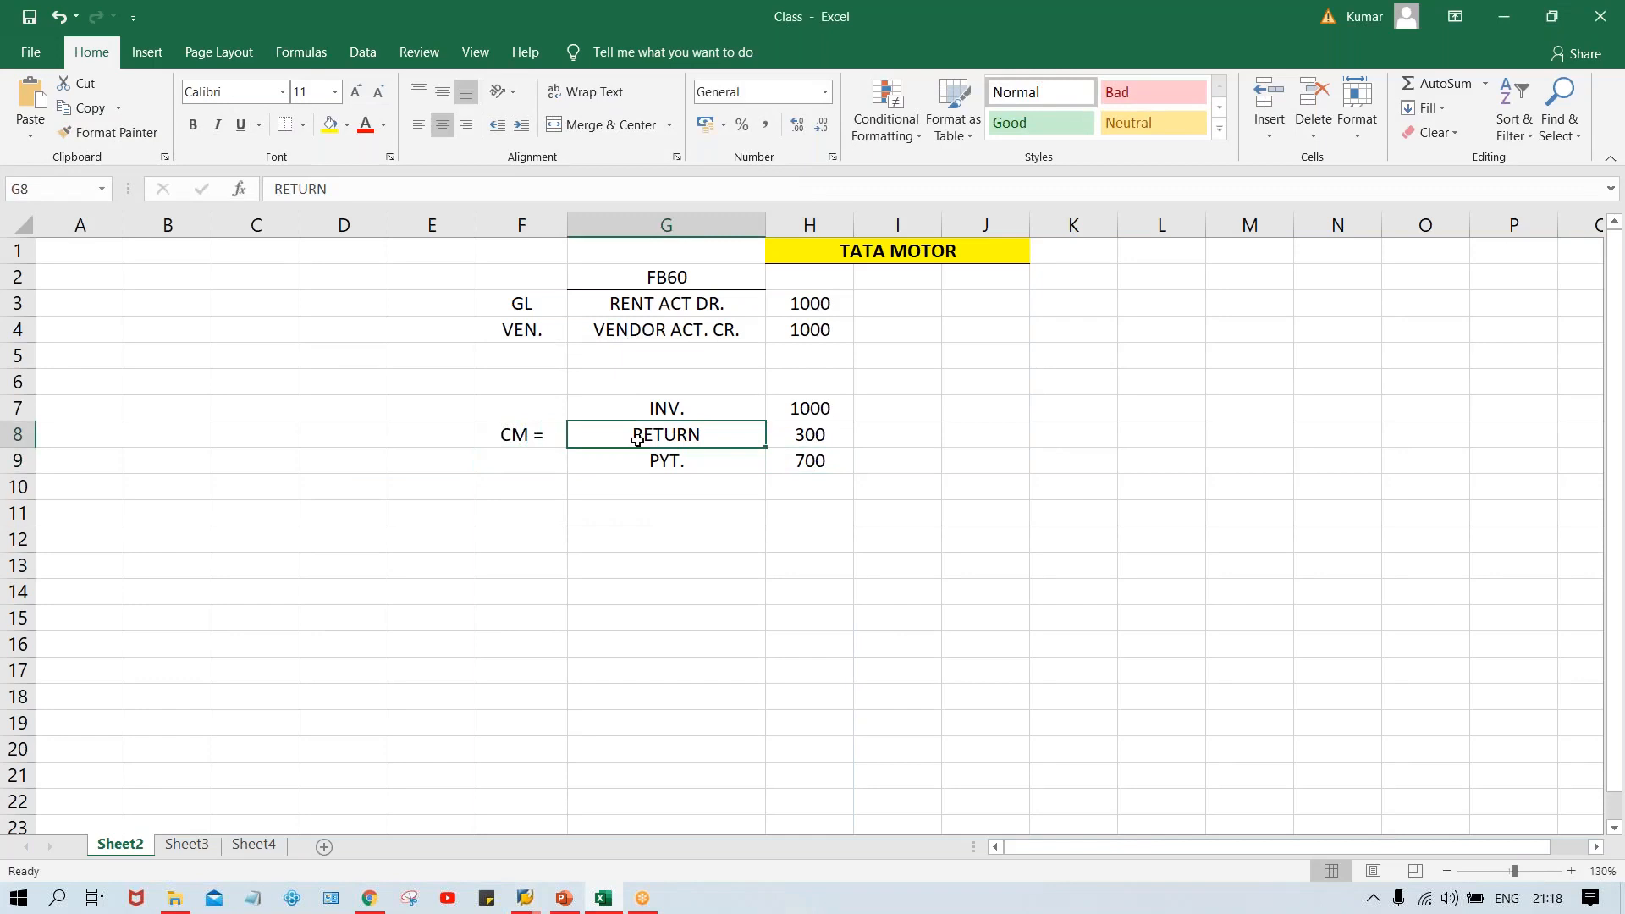
- Enter VEN. in D8 and CUST. in E8 beside the CM = label
click(367, 437)
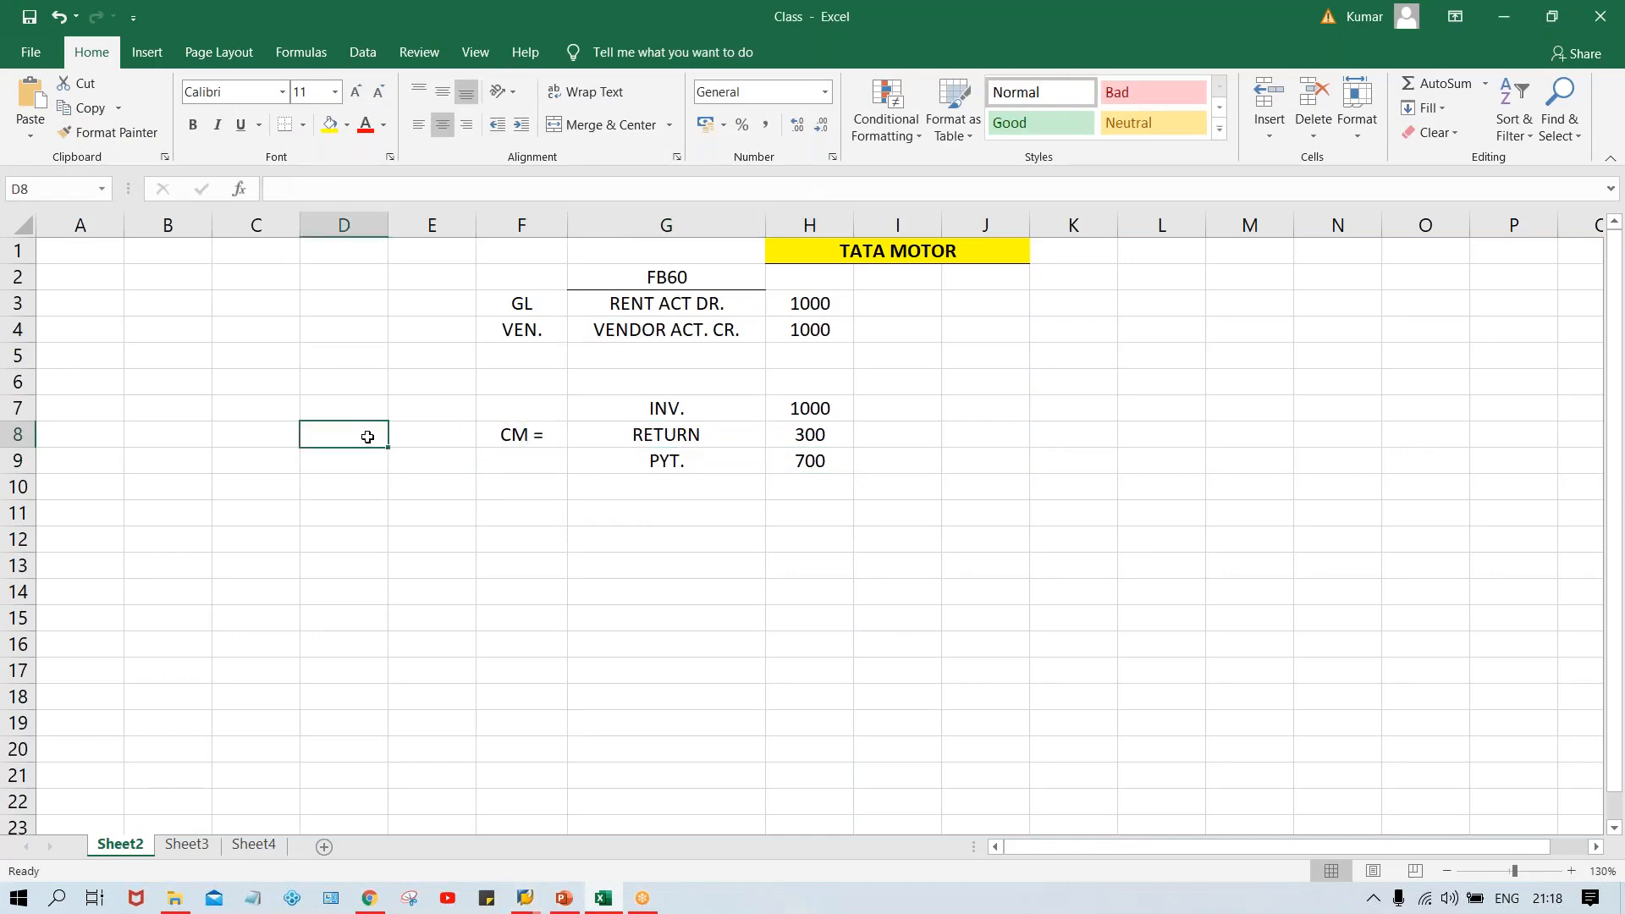
text(VEN.)
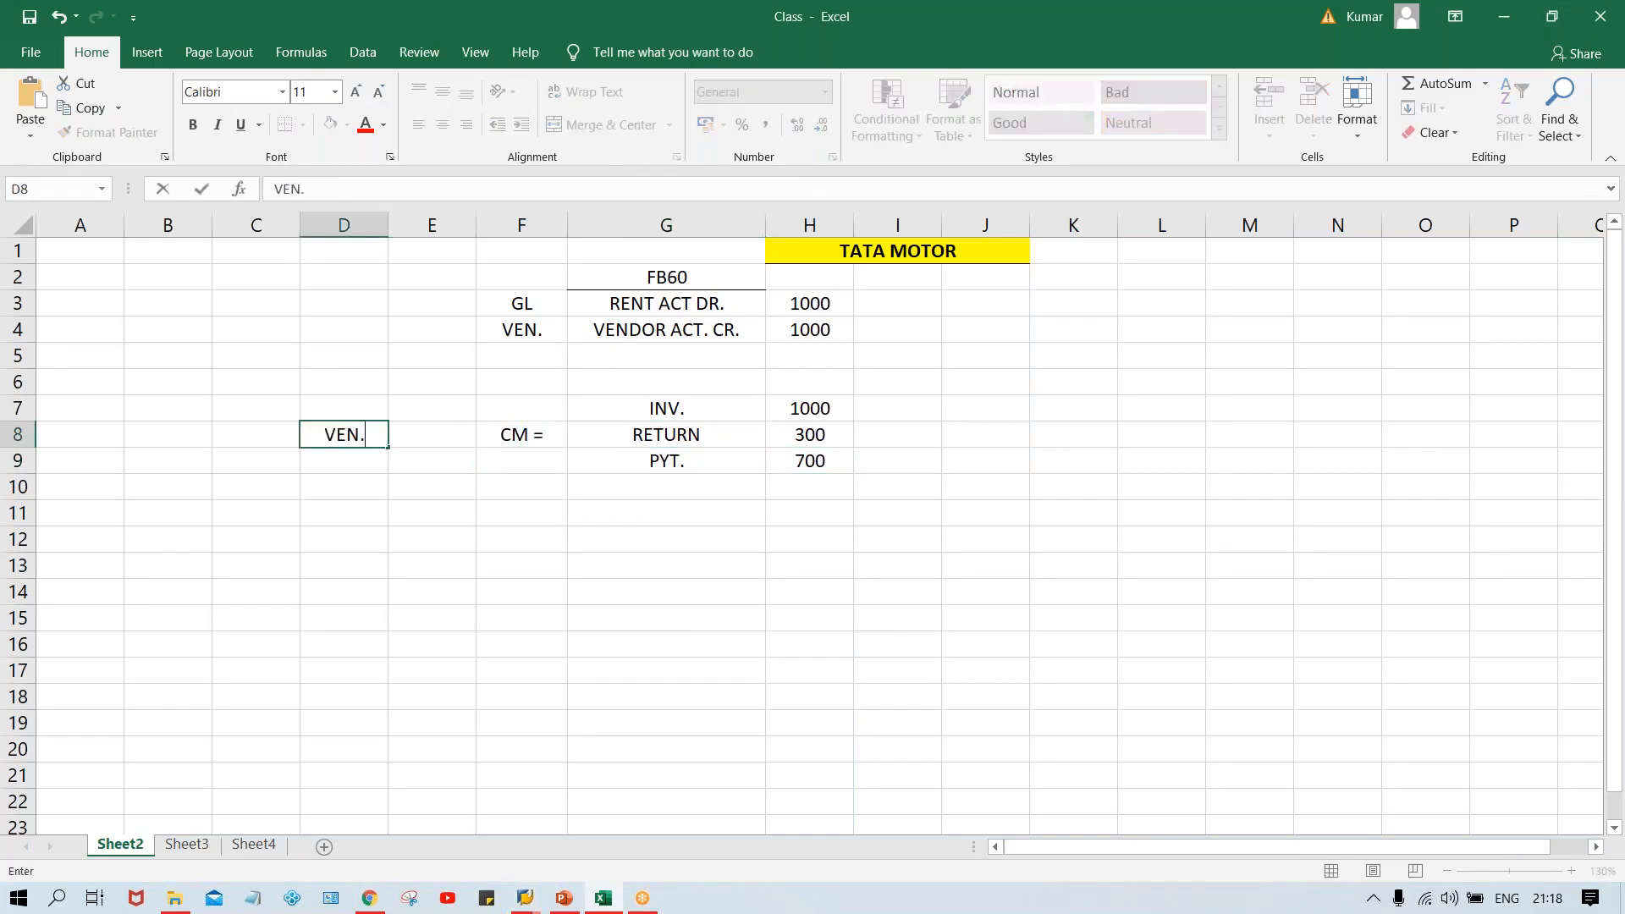
key(Tab)
text(CU)
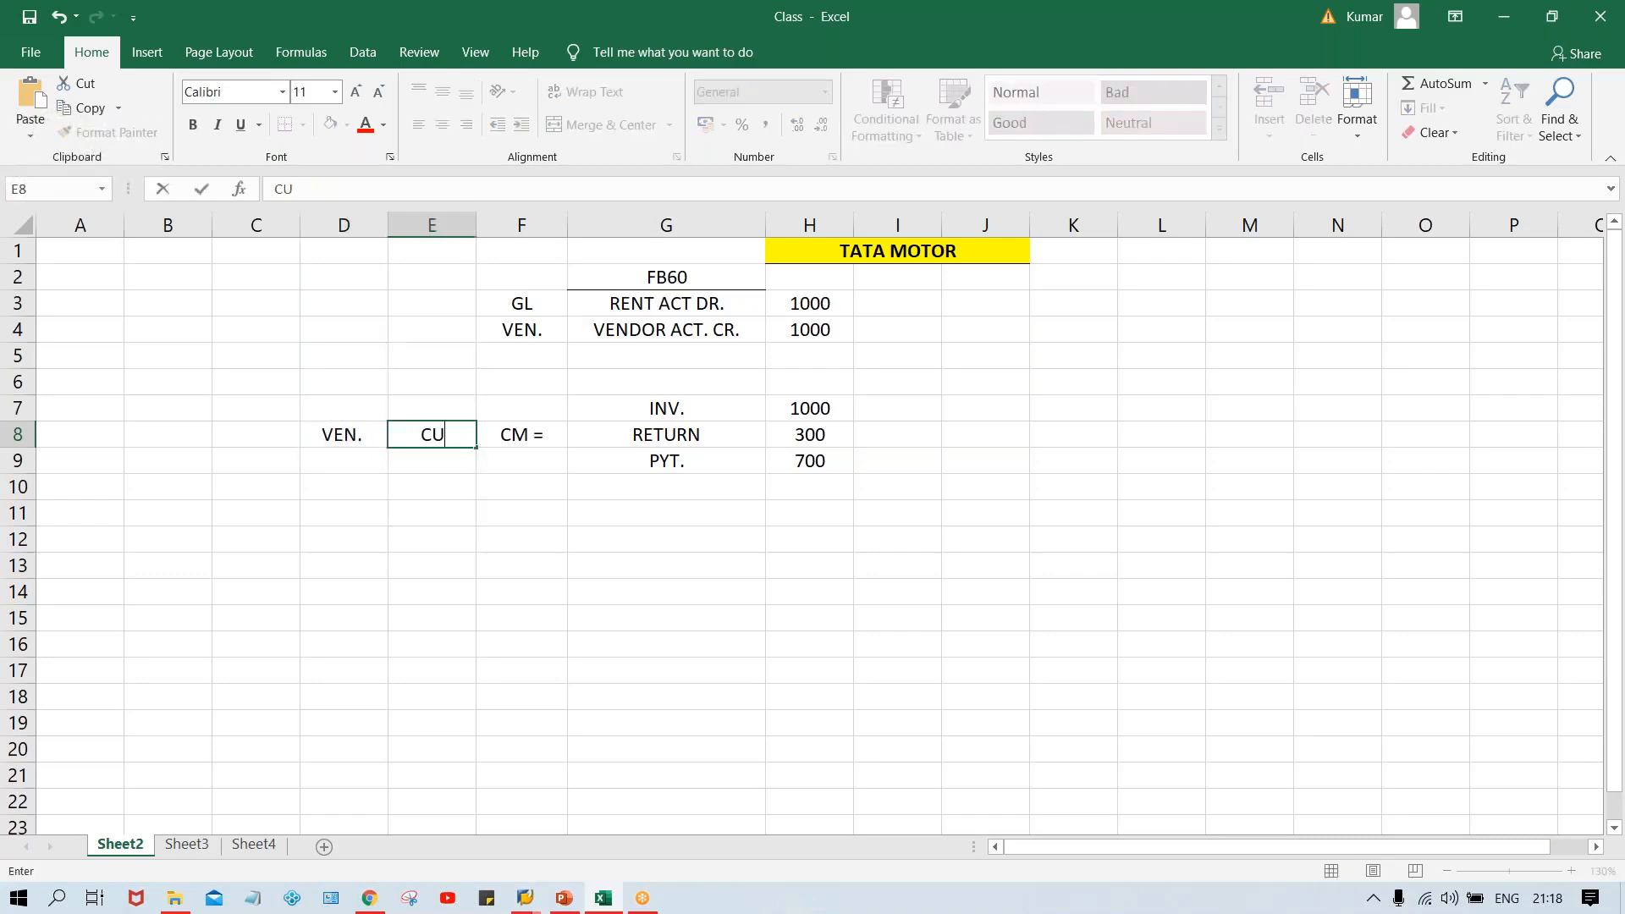
text(ST.)
key(Return)
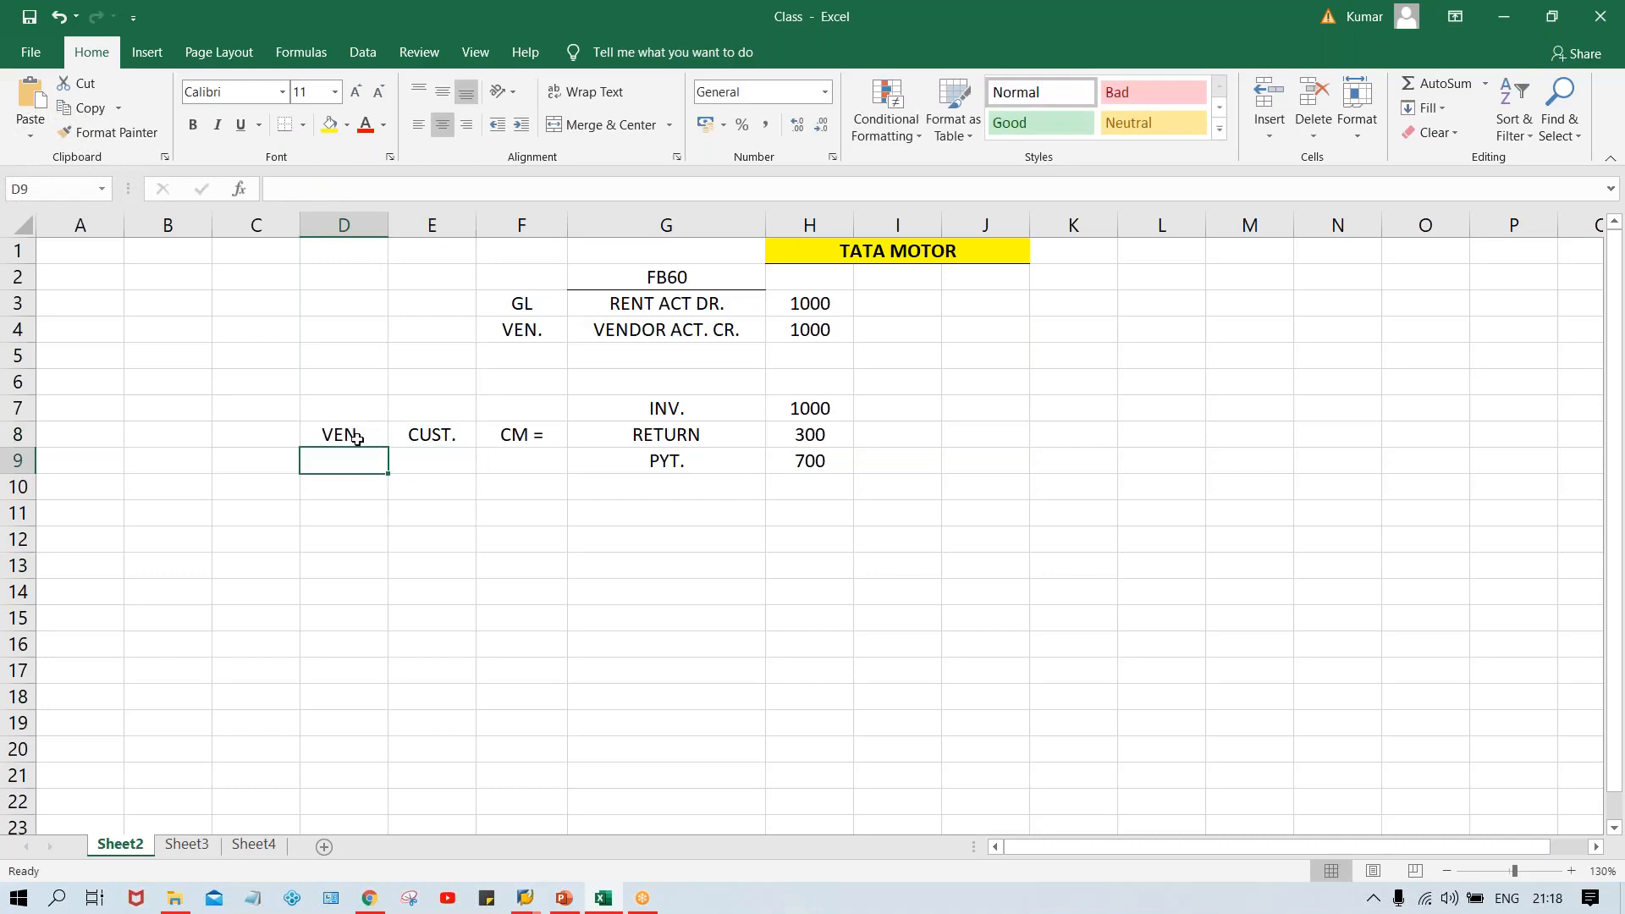
click(532, 435)
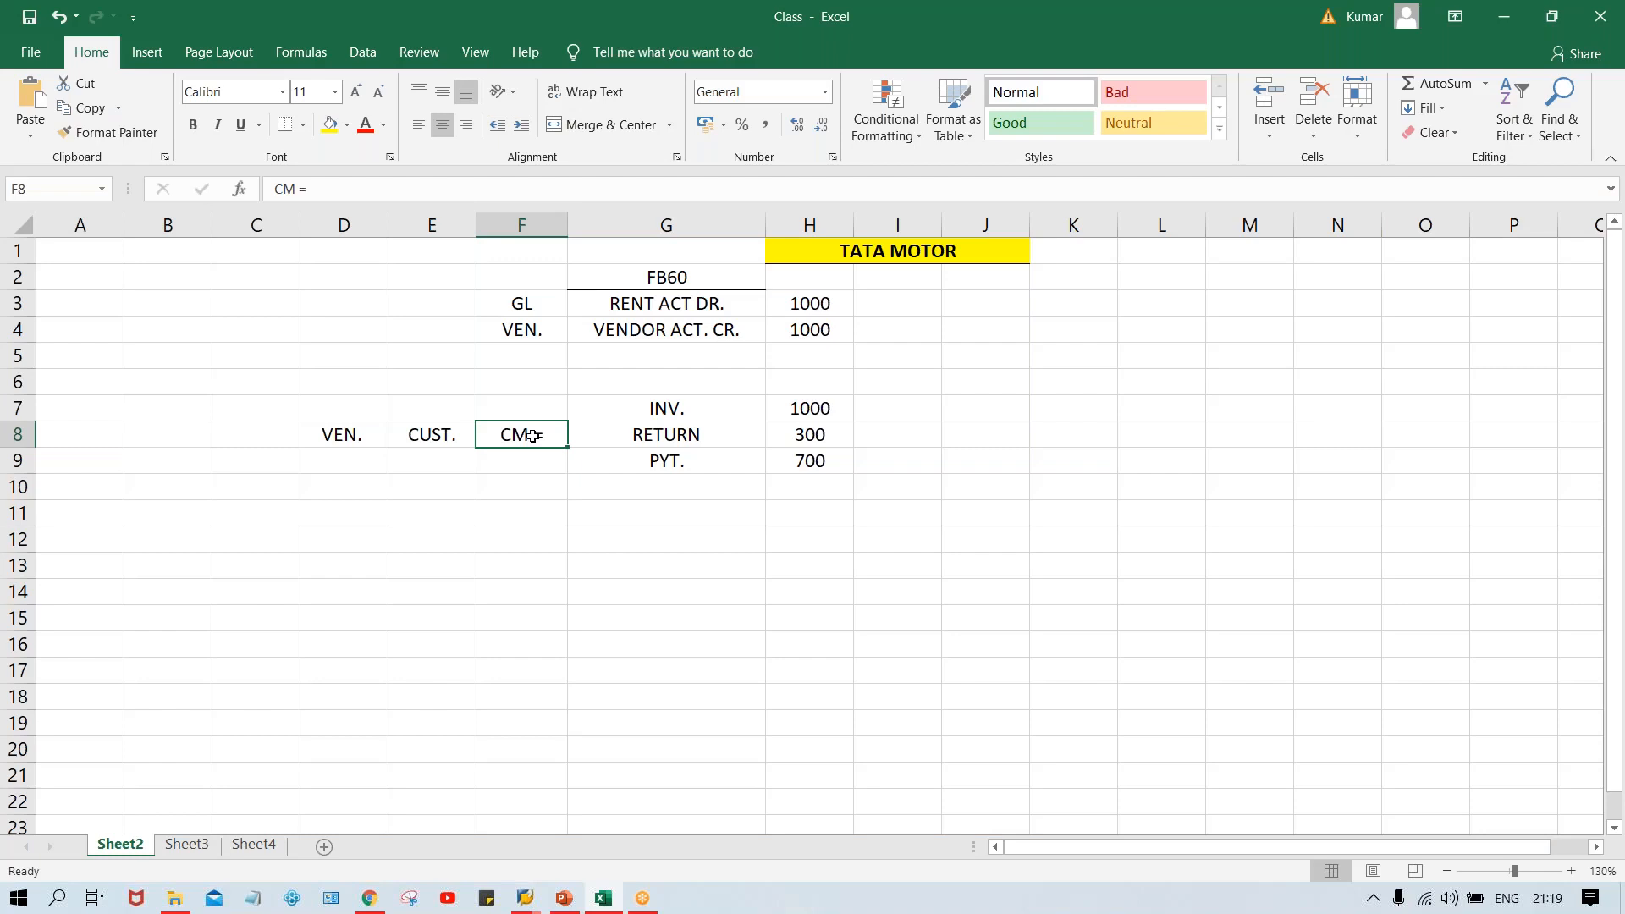
click(819, 408)
click(826, 433)
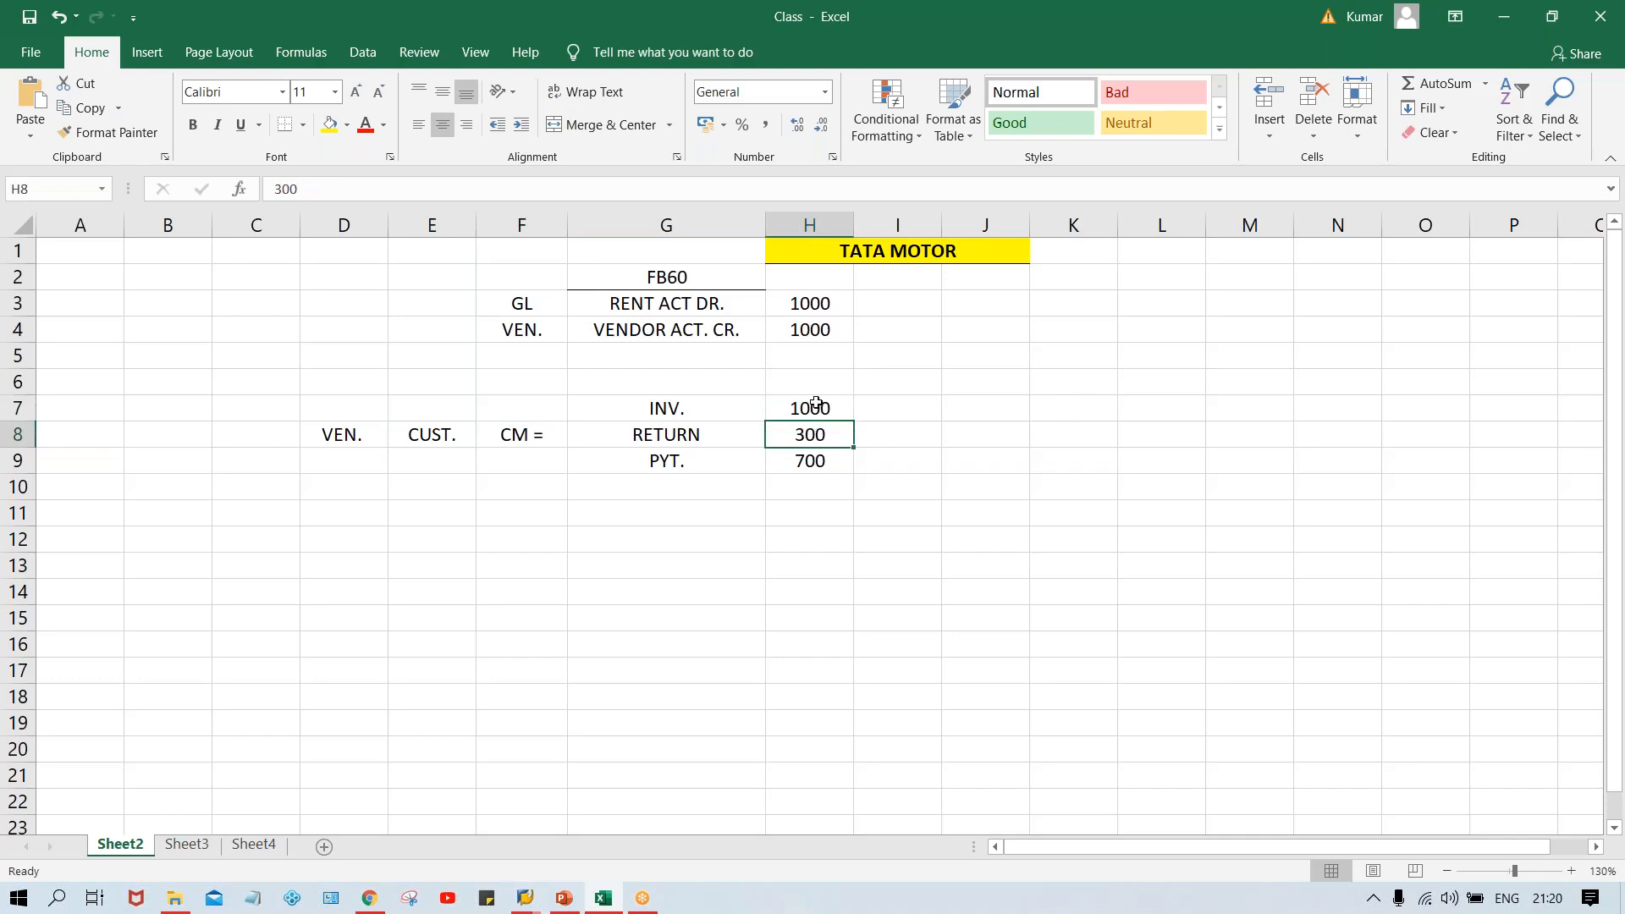
click(815, 404)
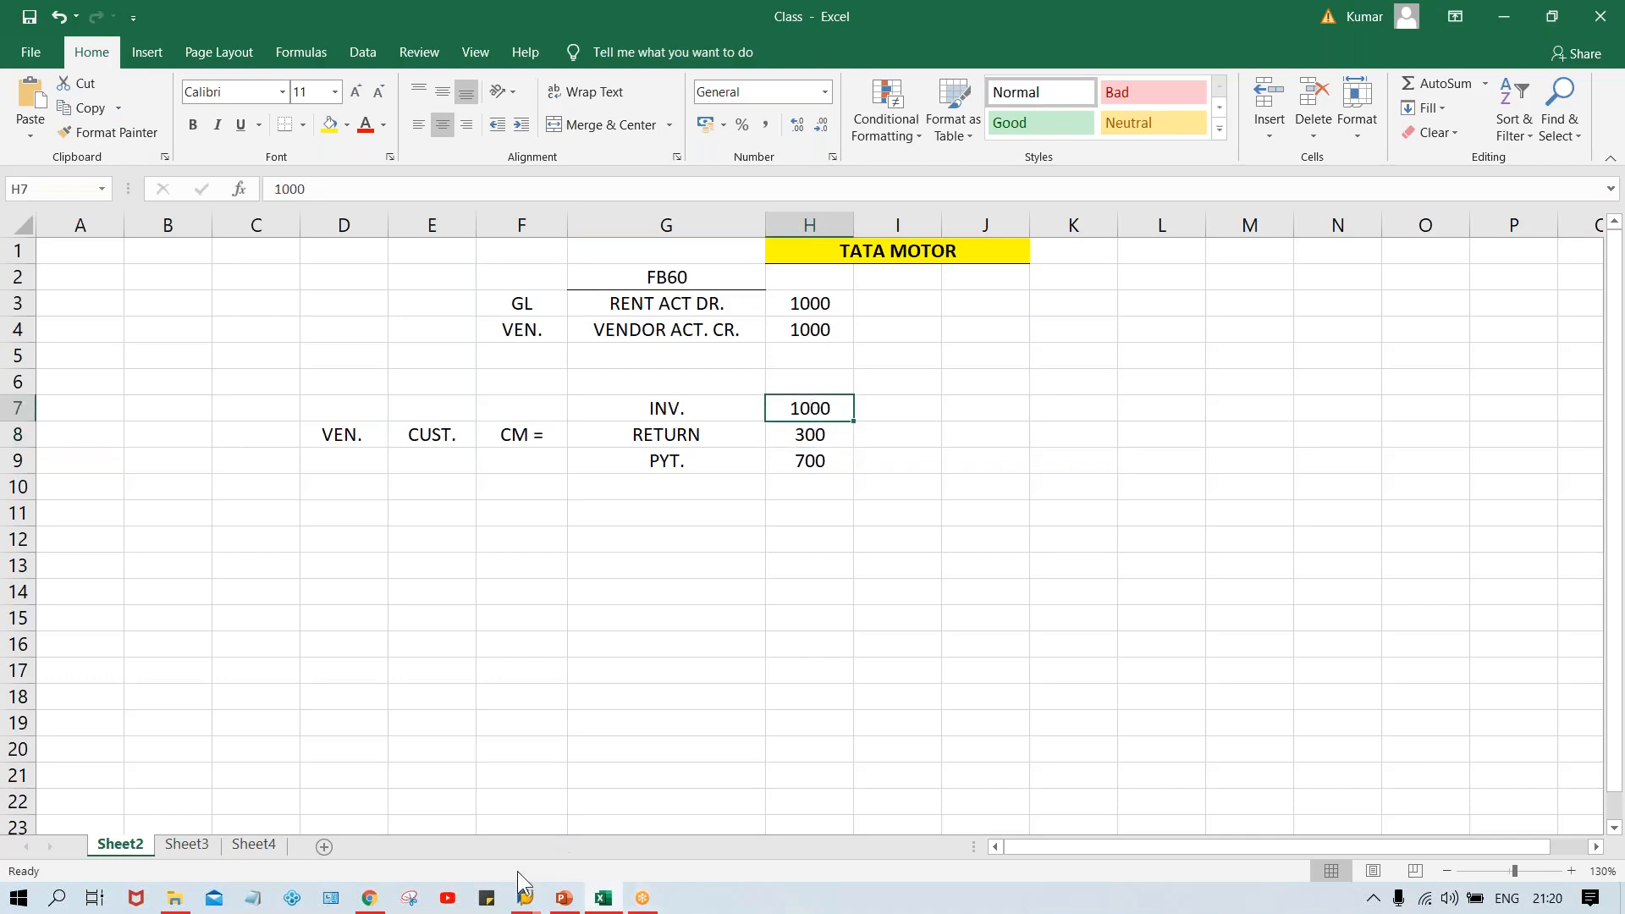
- Switch to the SAP number range session and open the vendor line item display with transaction FBL1N
mouse_move(525, 901)
click(688, 816)
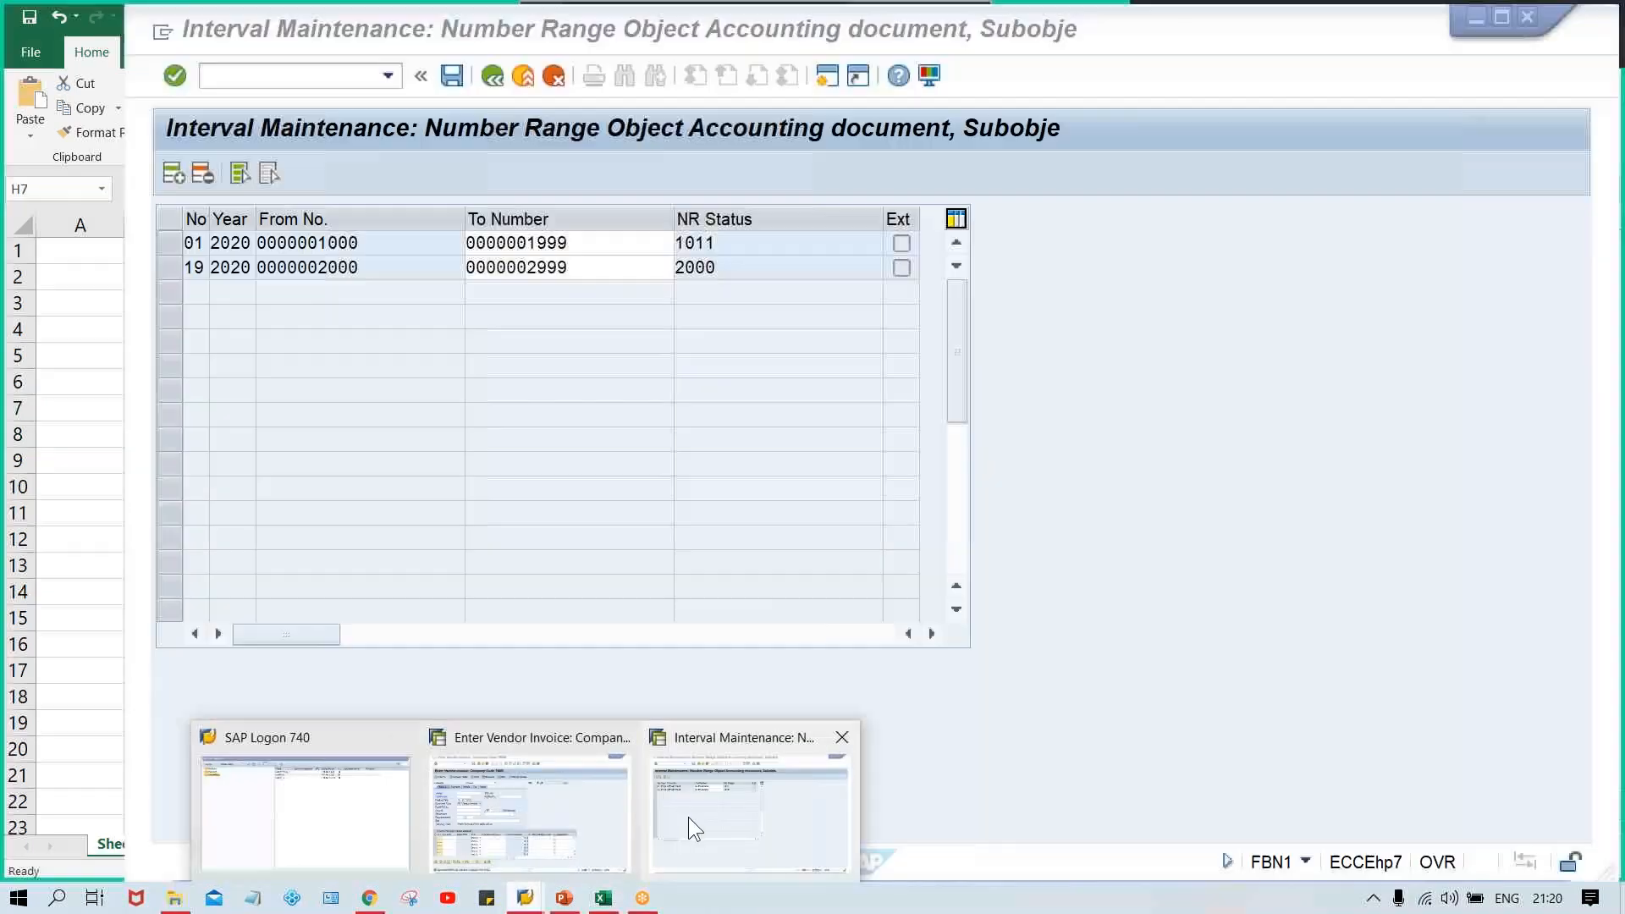
text(/NFBL)
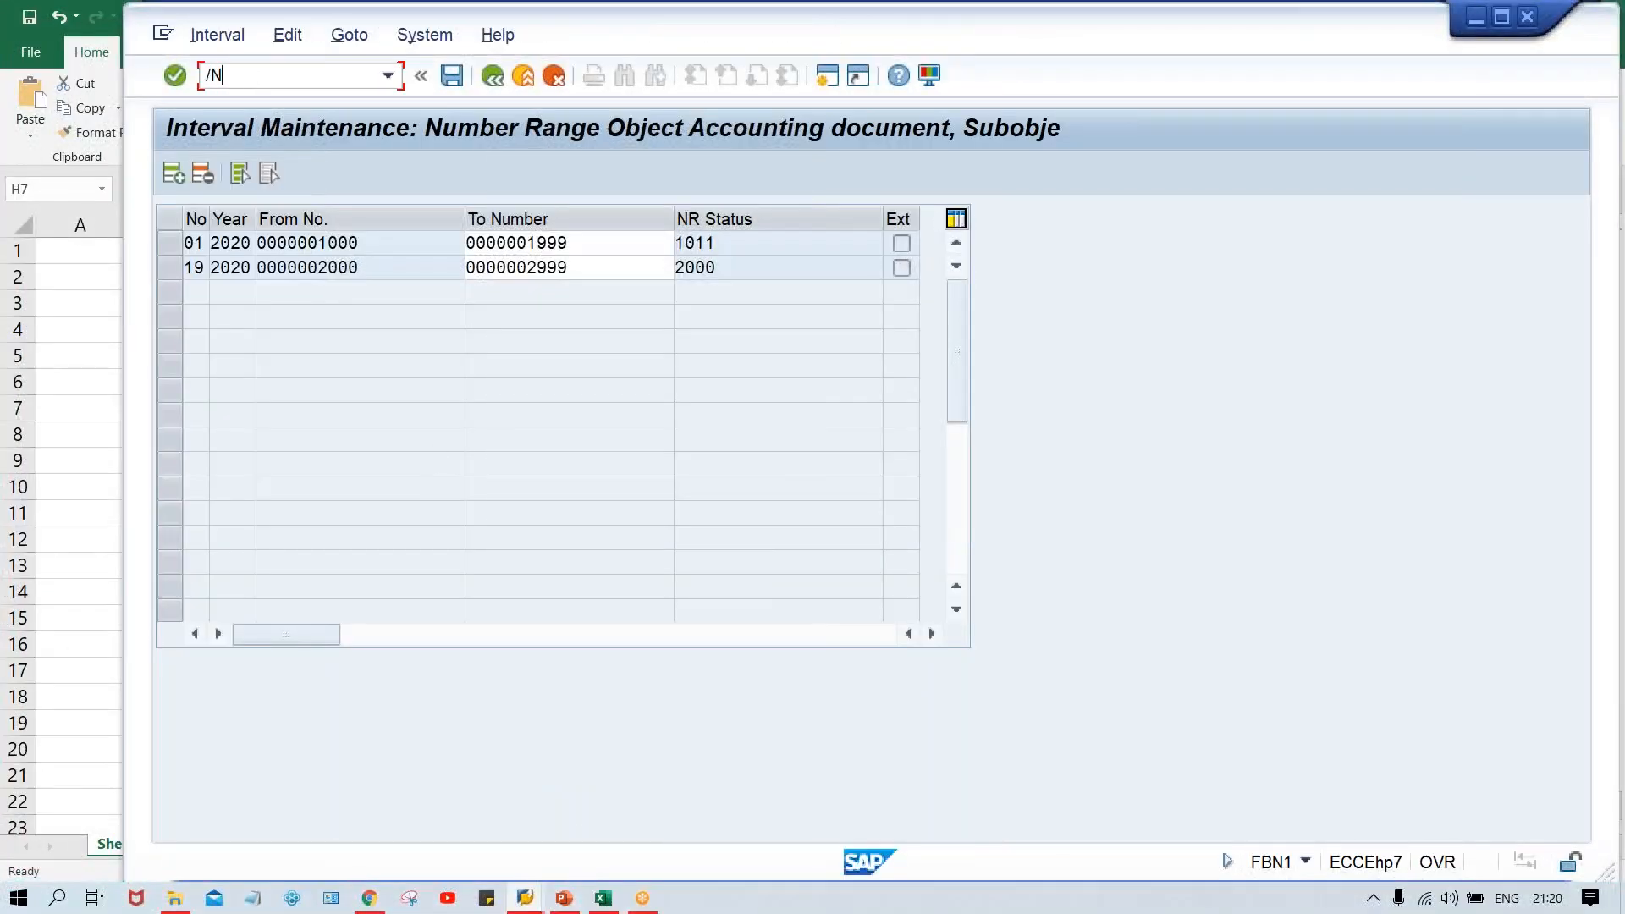
text(1N)
key(Return)
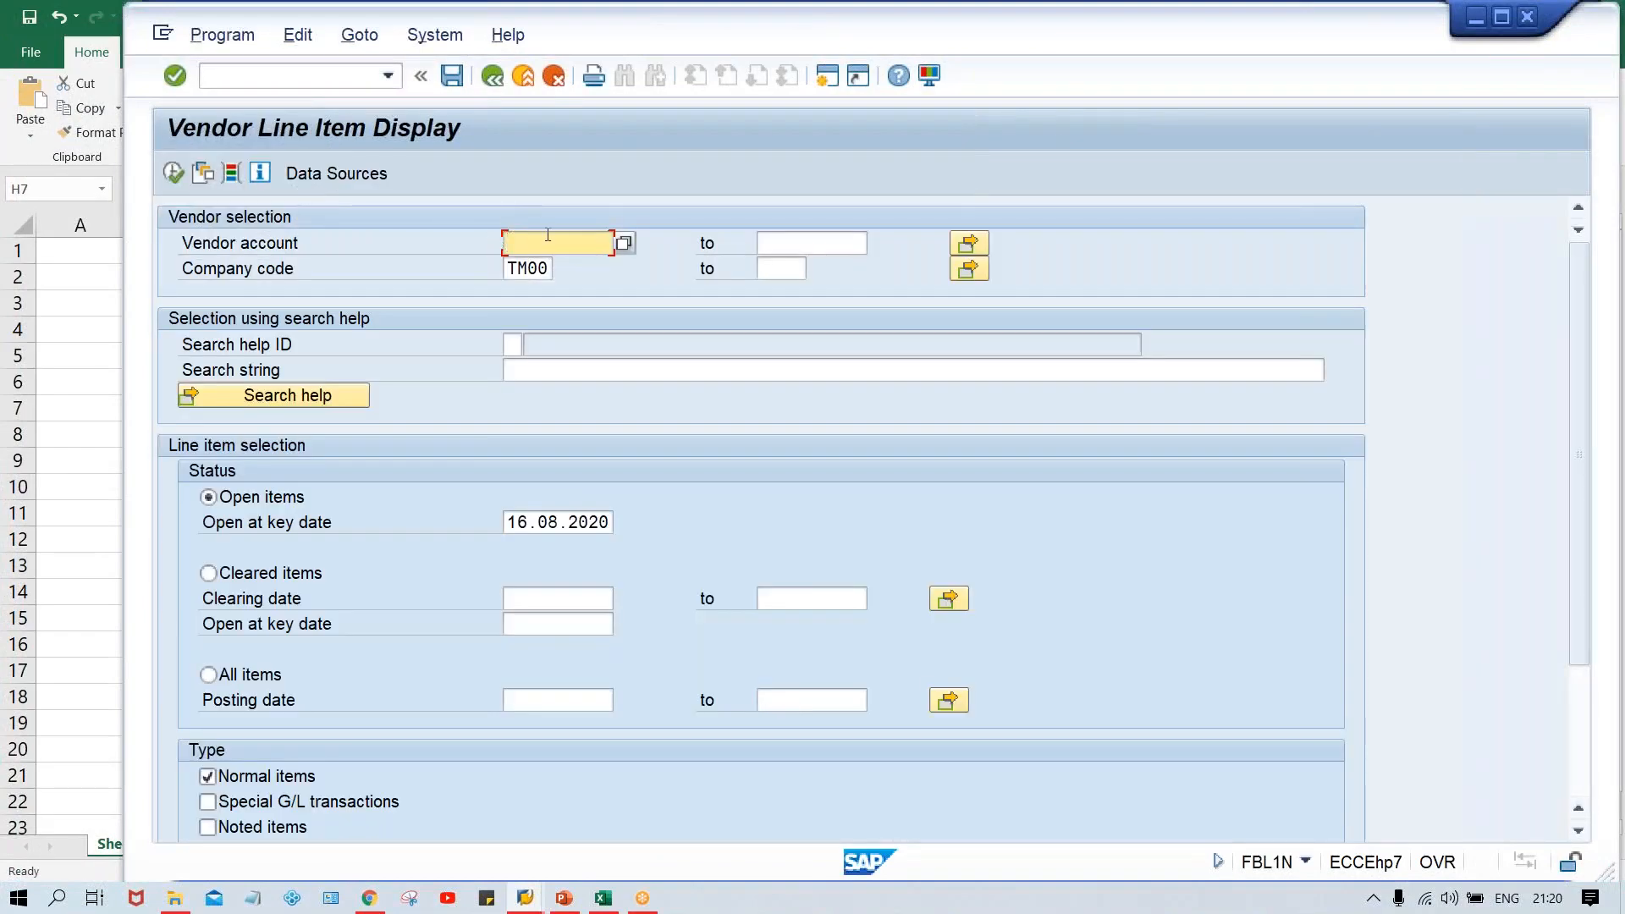
- Enter the test vendor's account number for company code TM00 and display its open line items
text(10)
key(BackSpace)
text(10003)
click(167, 168)
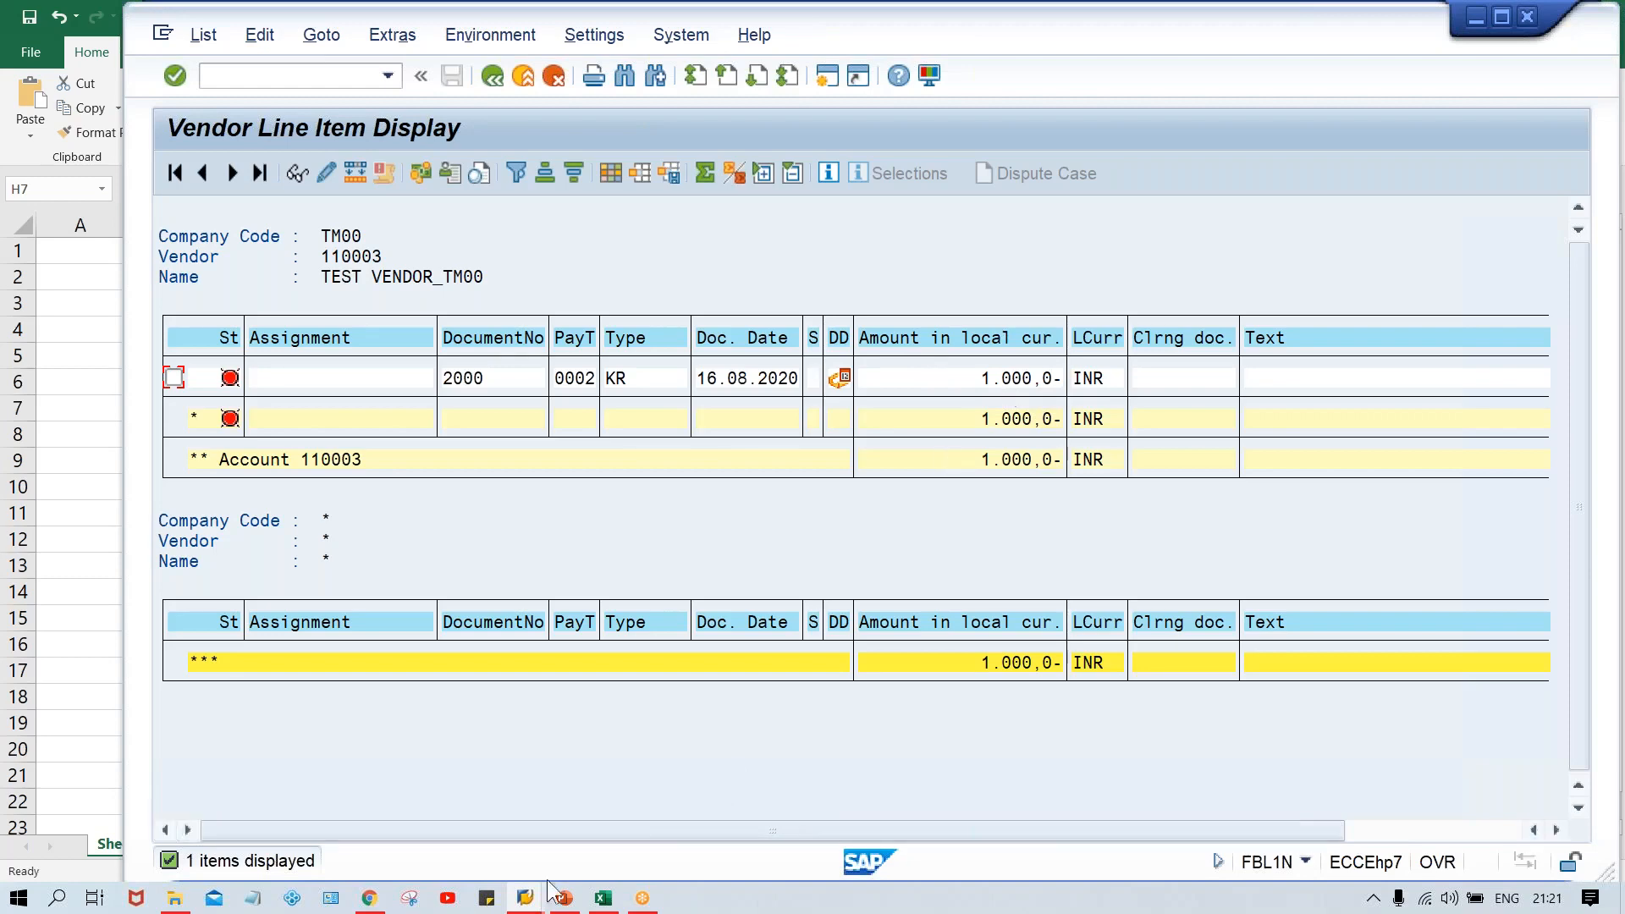
- Switch to the FB60 vendor invoice session and set the transaction type to Credit memo
click(525, 899)
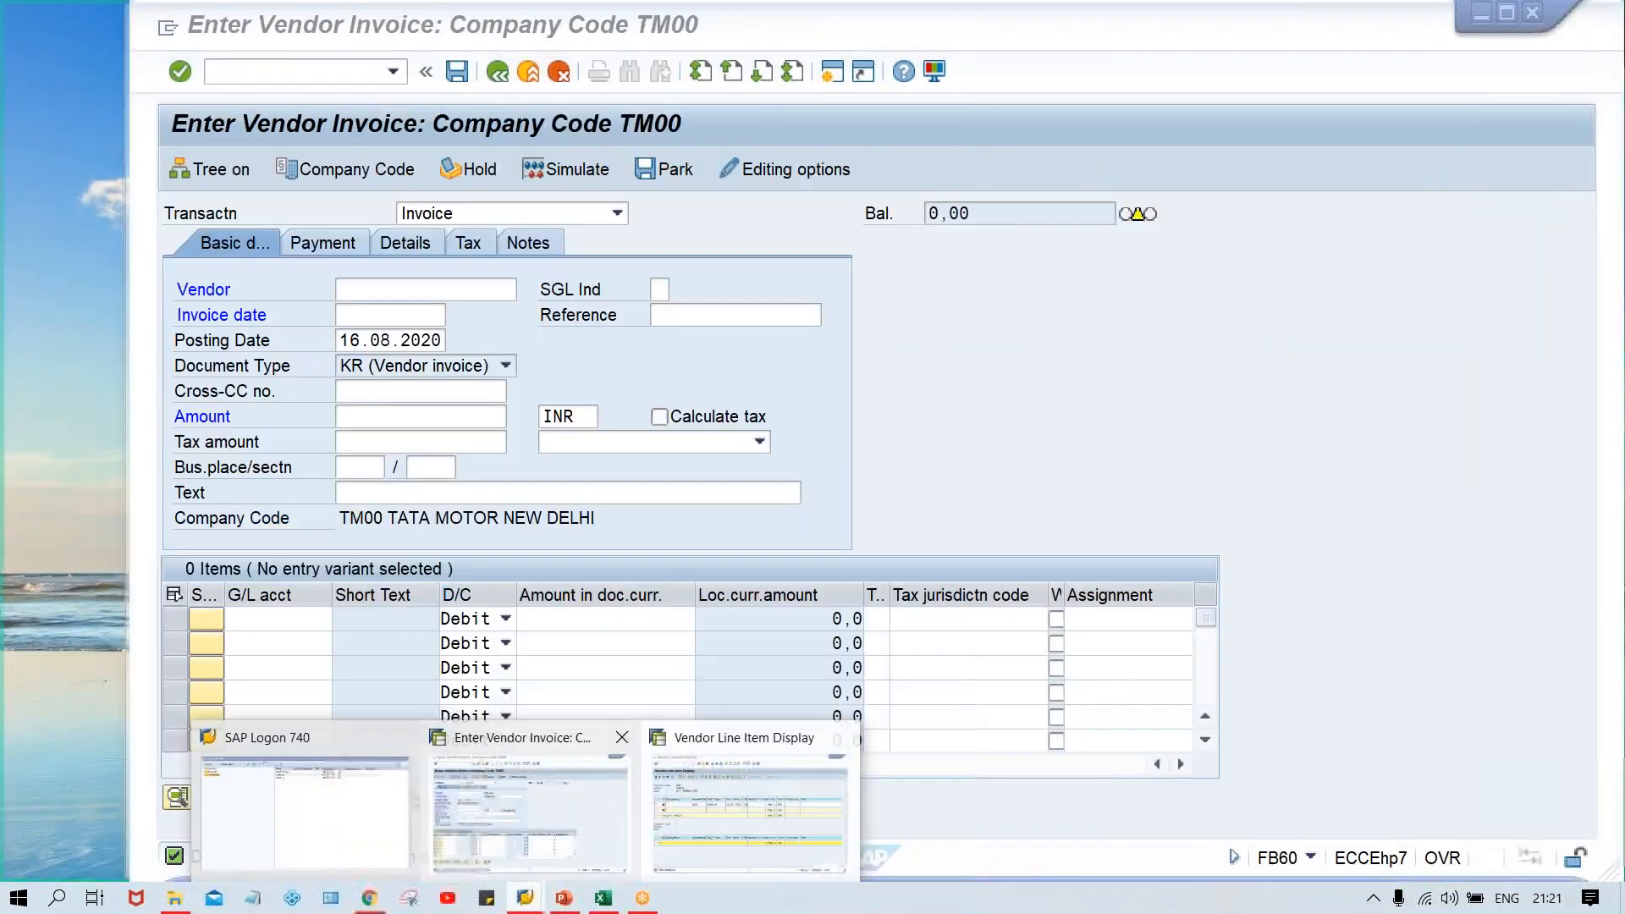
click(630, 804)
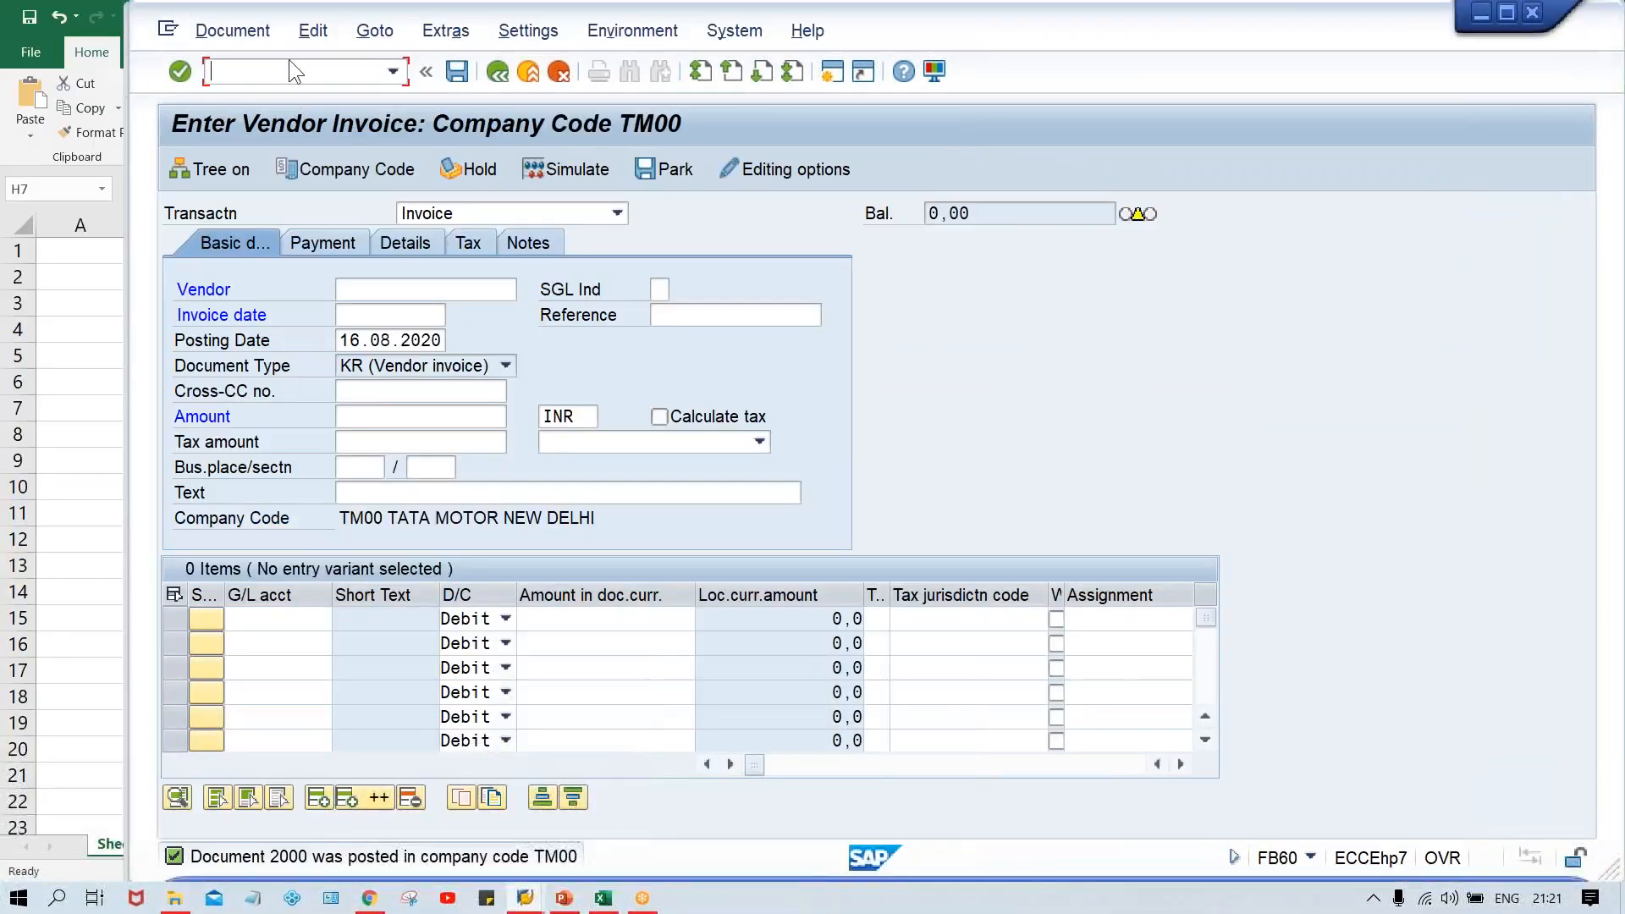
click(481, 211)
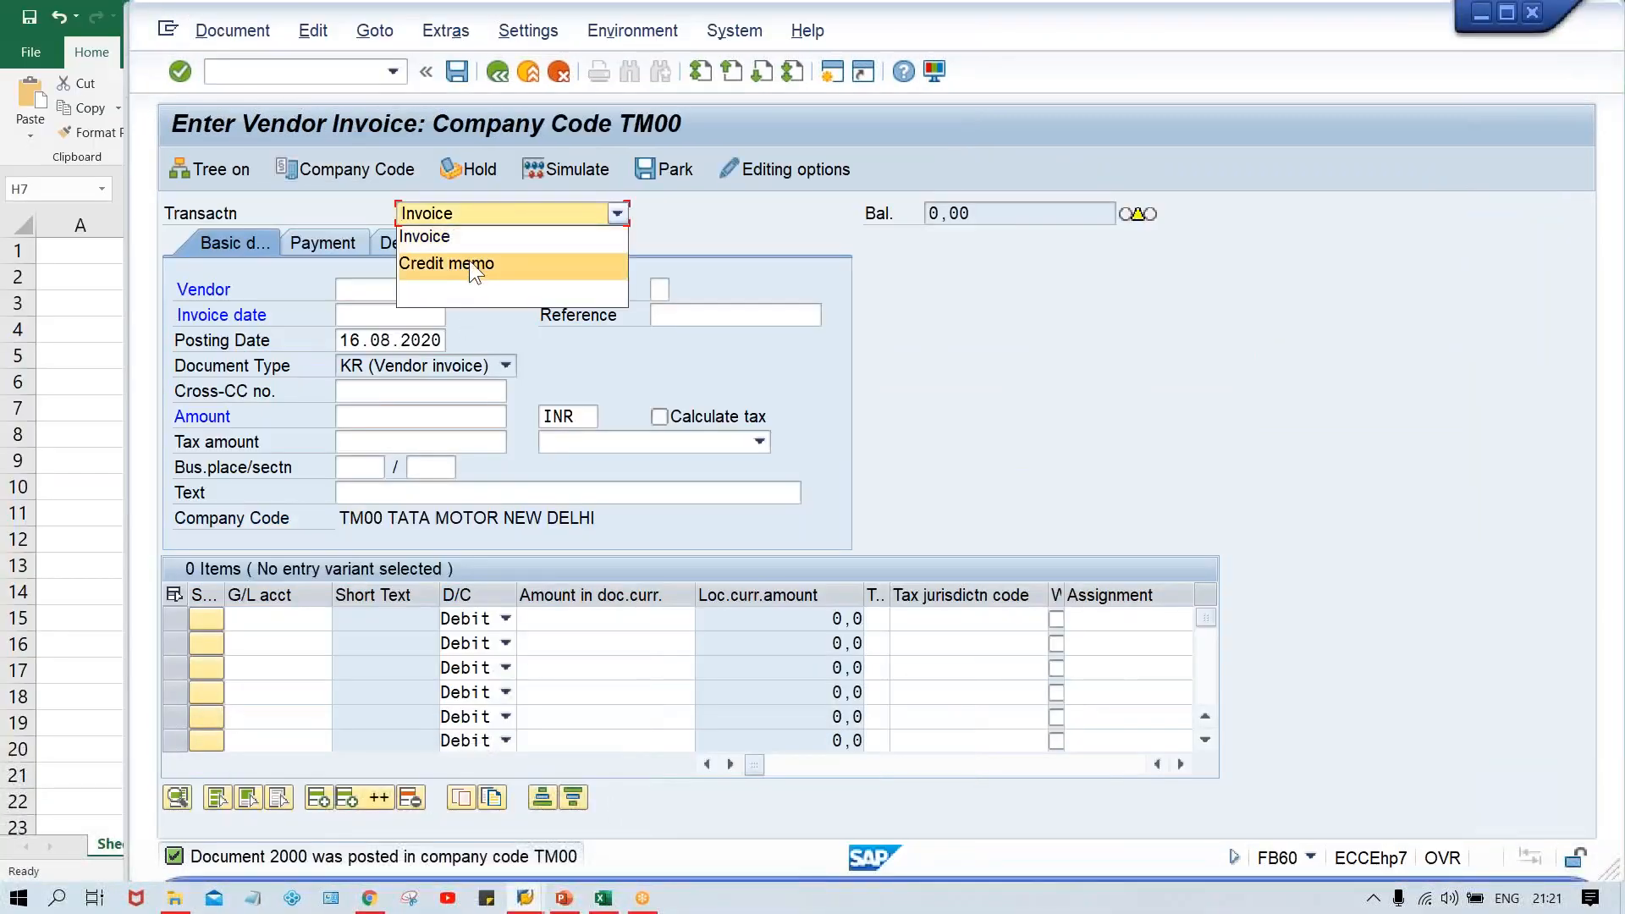
click(469, 269)
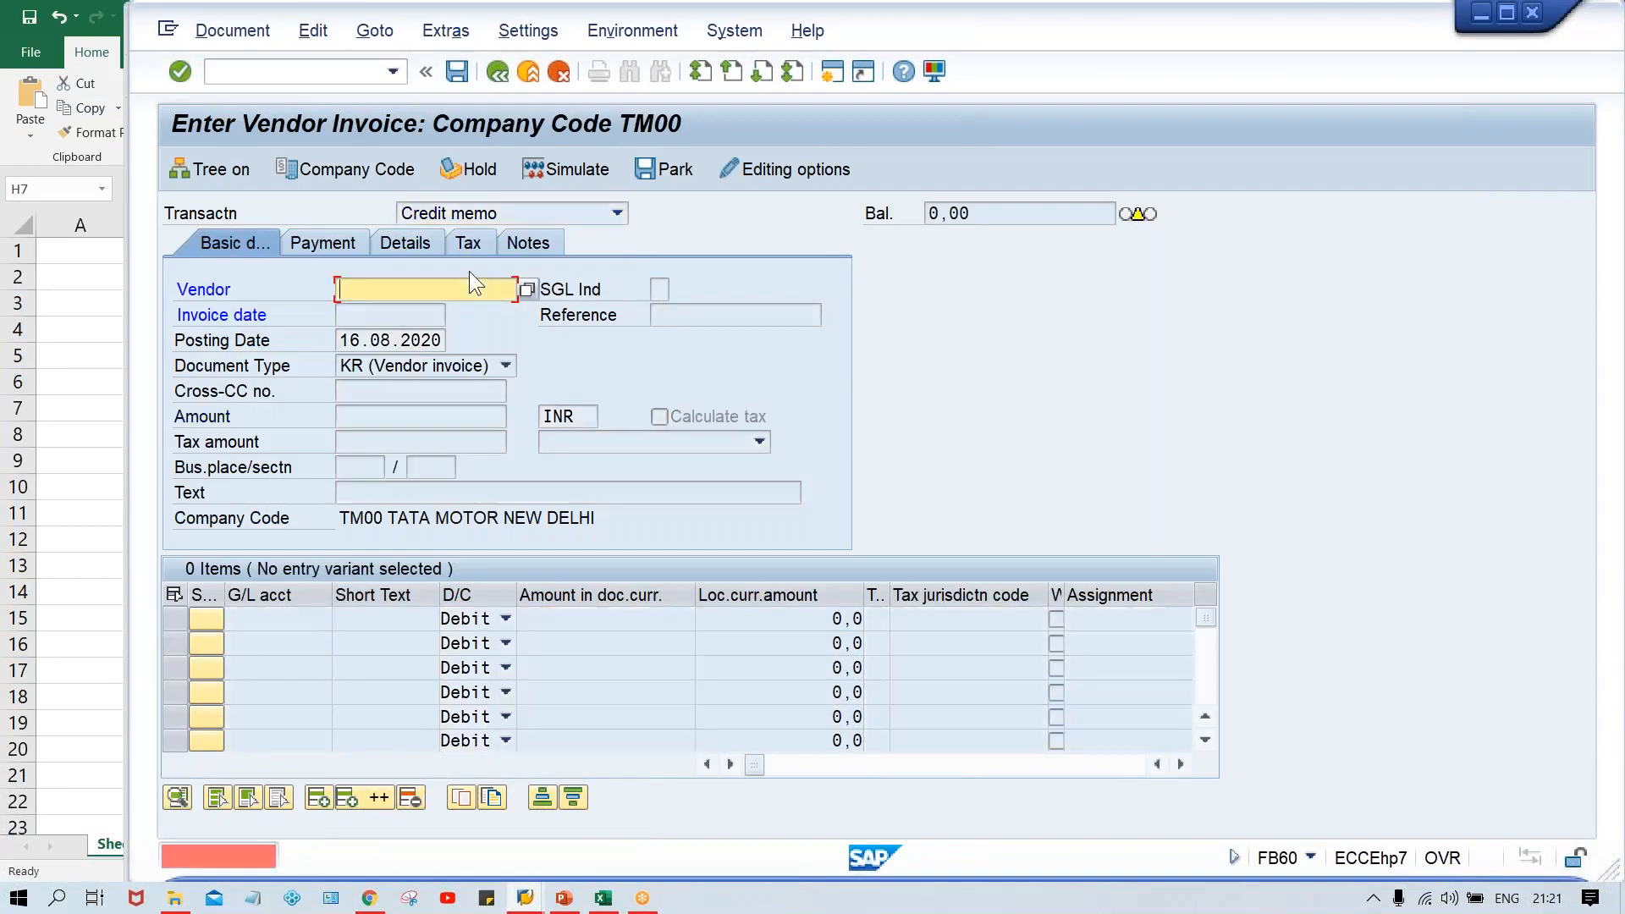
- Enter the test vendor's account number and the invoice date 16.08.2020 for the credit memo
key(space)
key(Down)
key(Return)
key(Return)
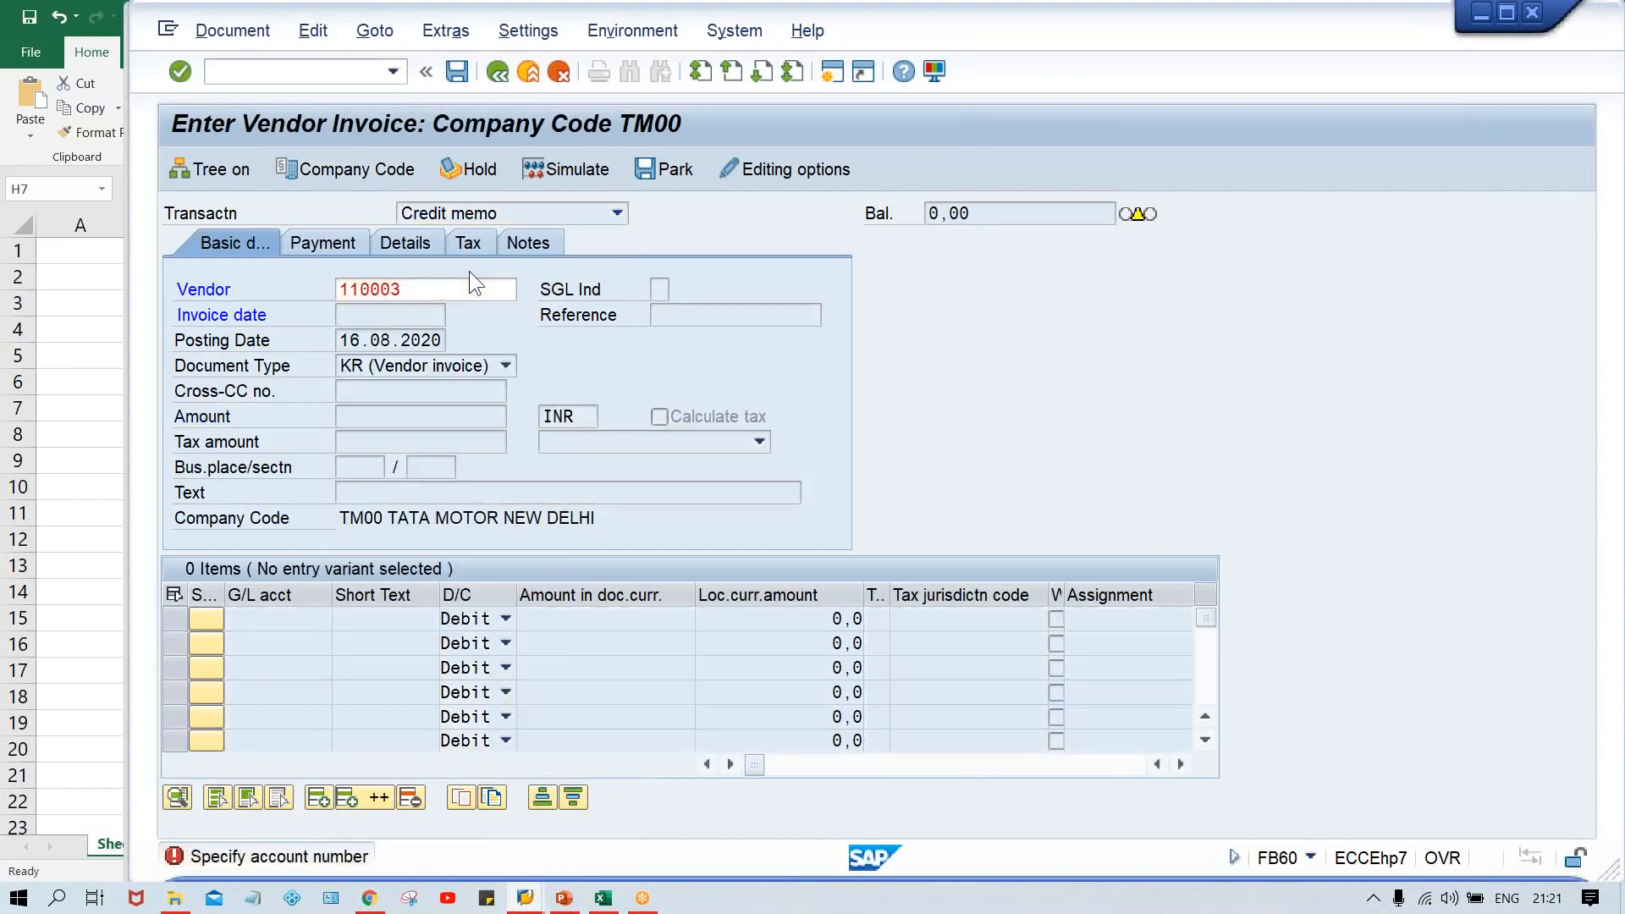
key(space)
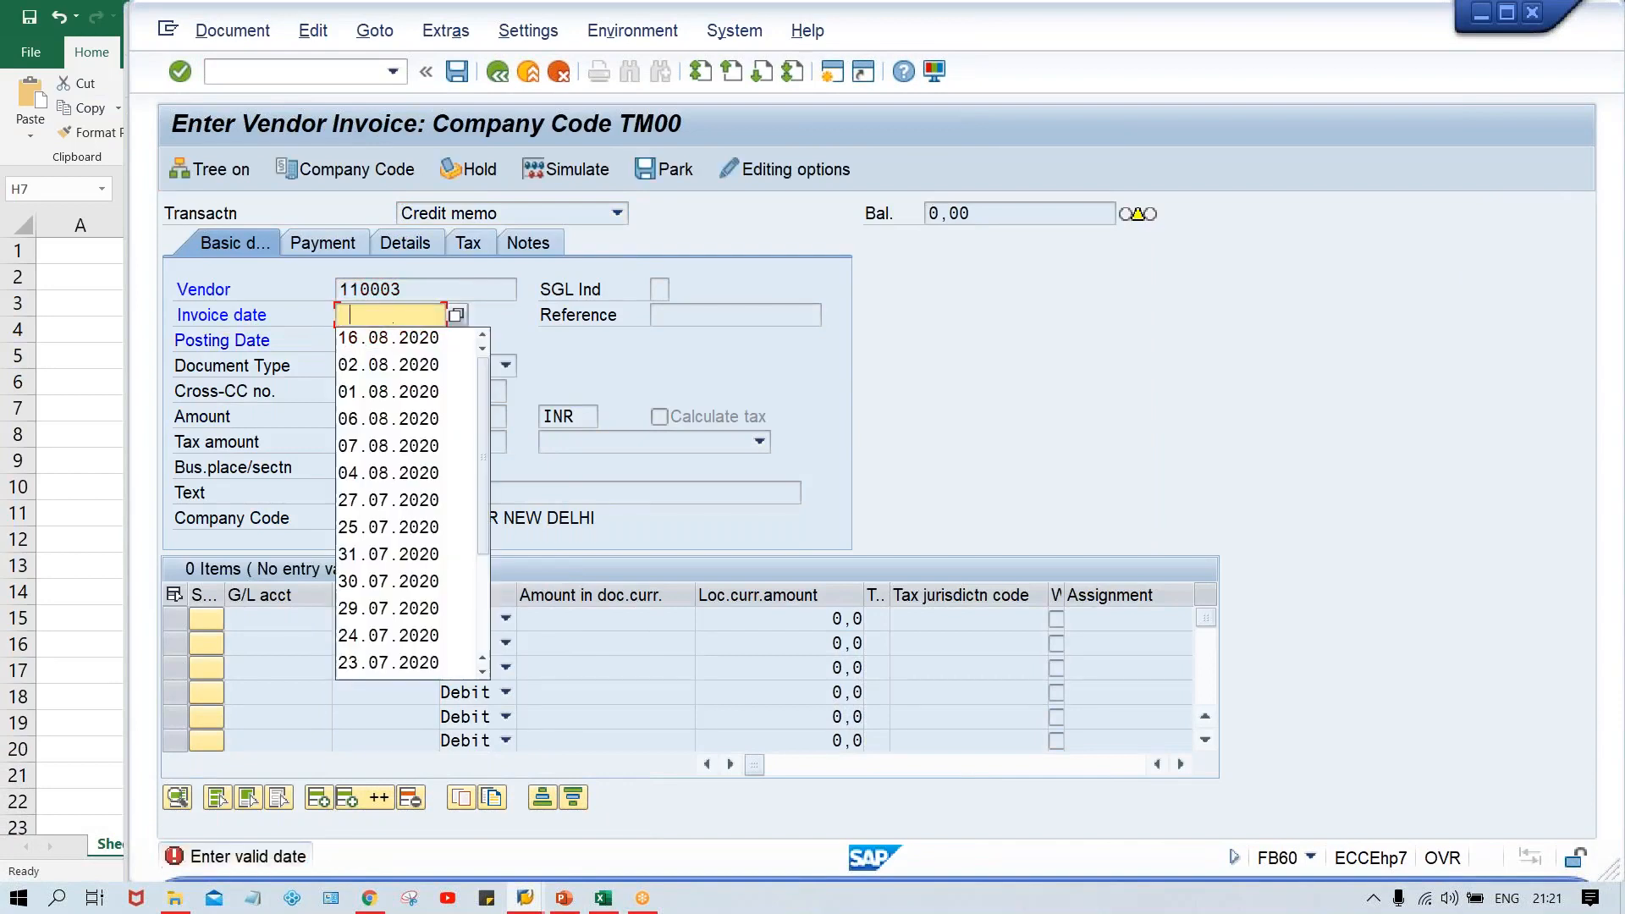
key(Down)
key(Return)
key(Return)
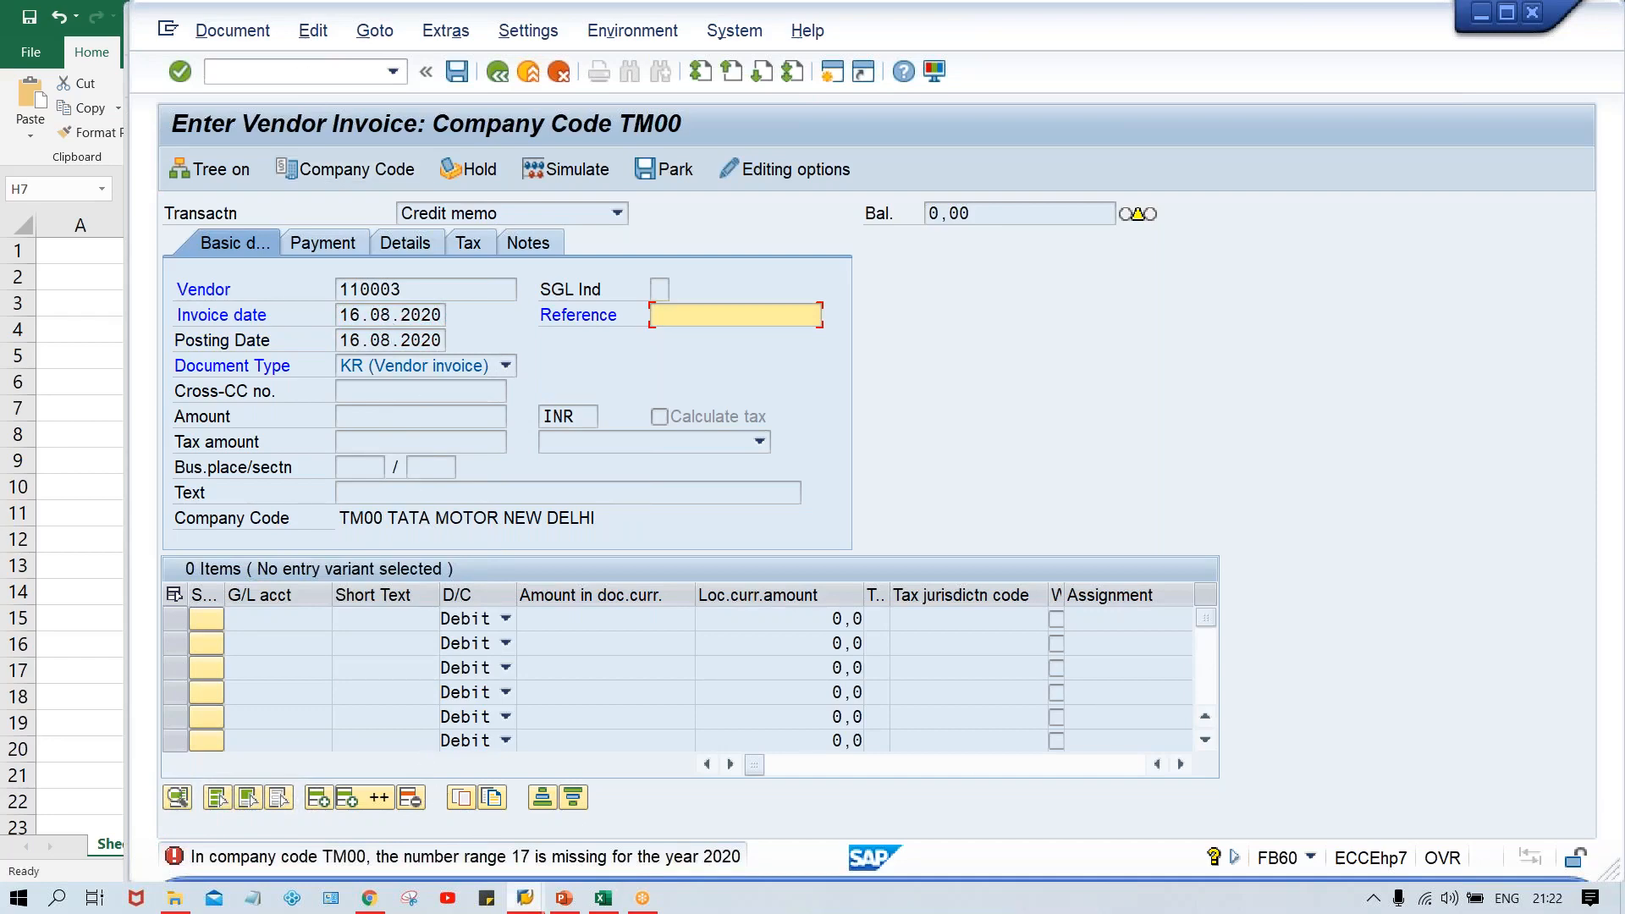
- Switch to the vendor line item display session and open a new SAP session from it, aligned over the existing window
click(518, 897)
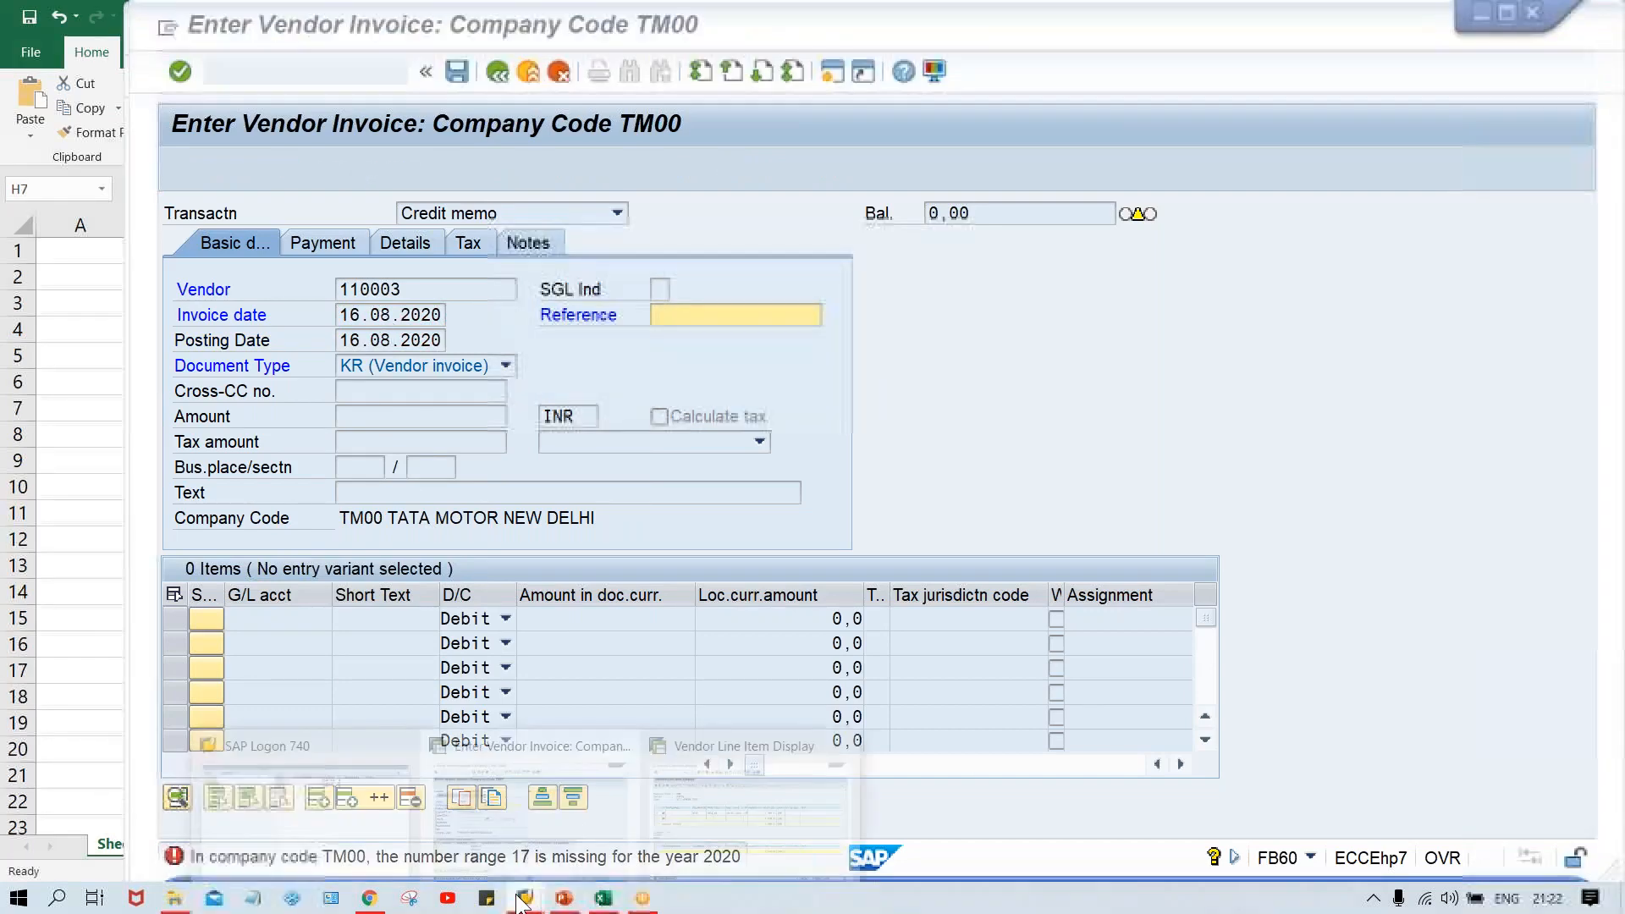
click(485, 795)
click(248, 64)
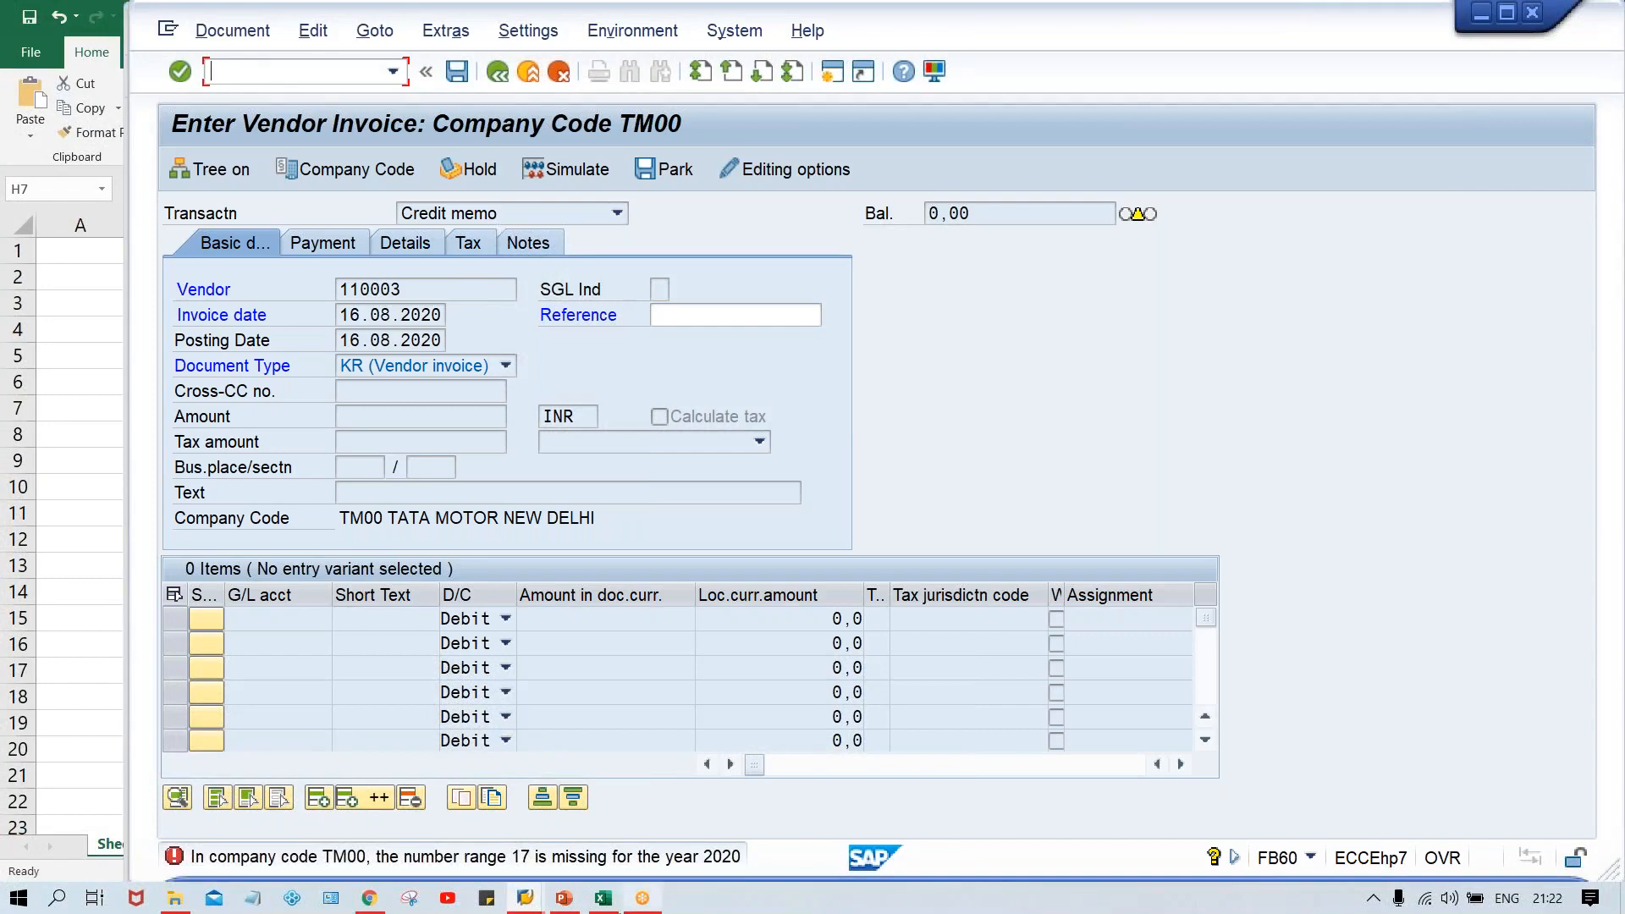
click(532, 902)
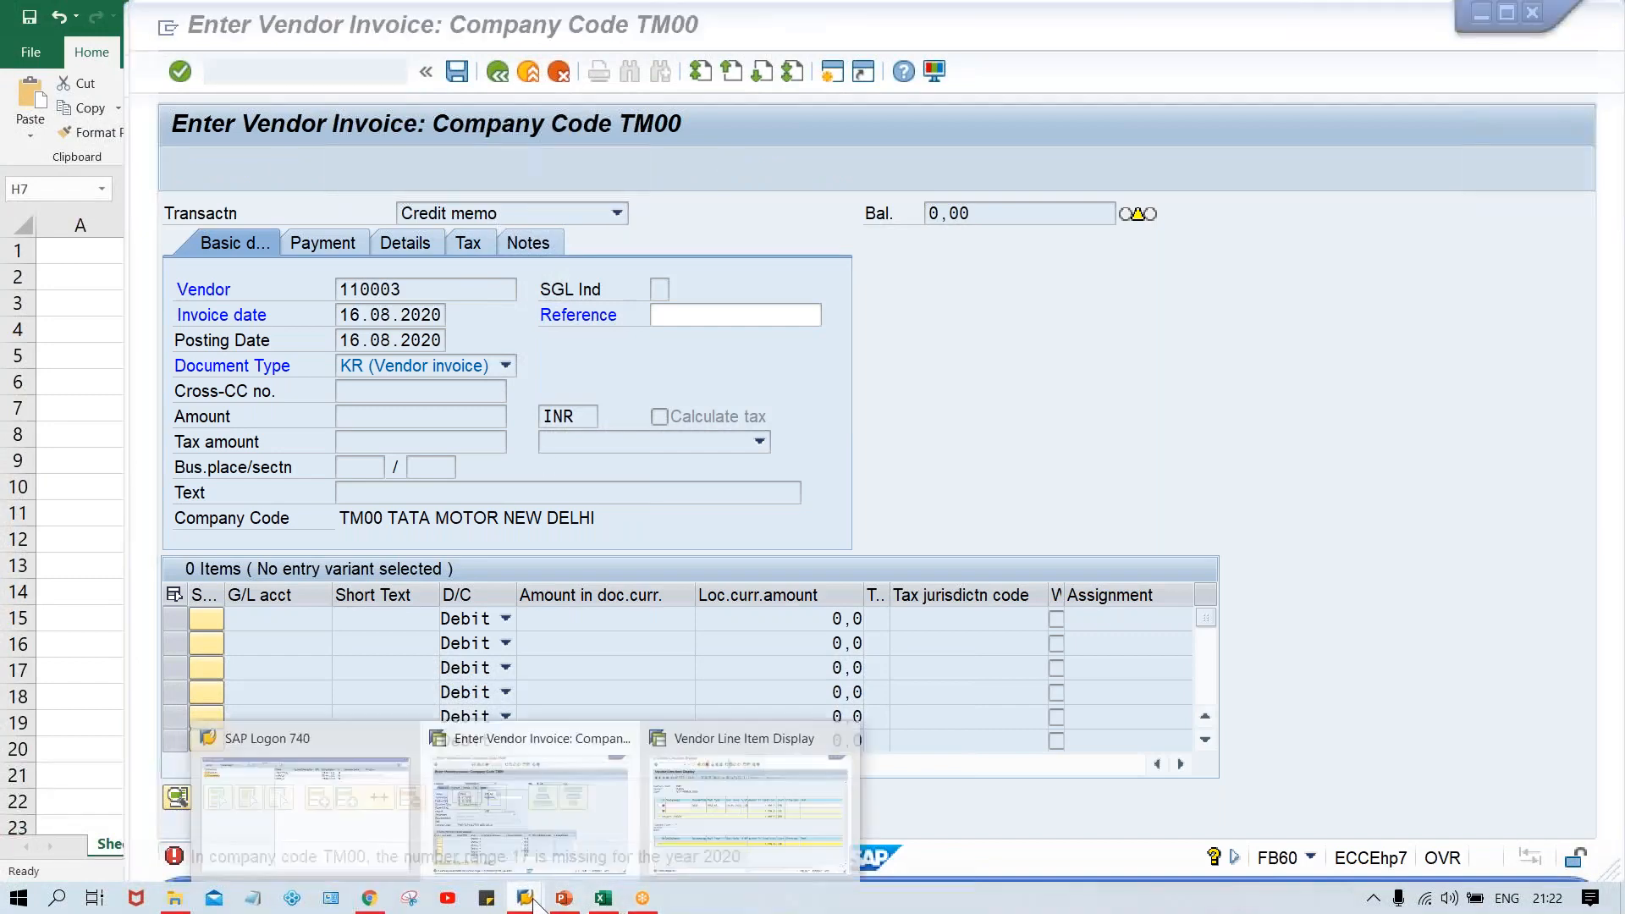
click(704, 829)
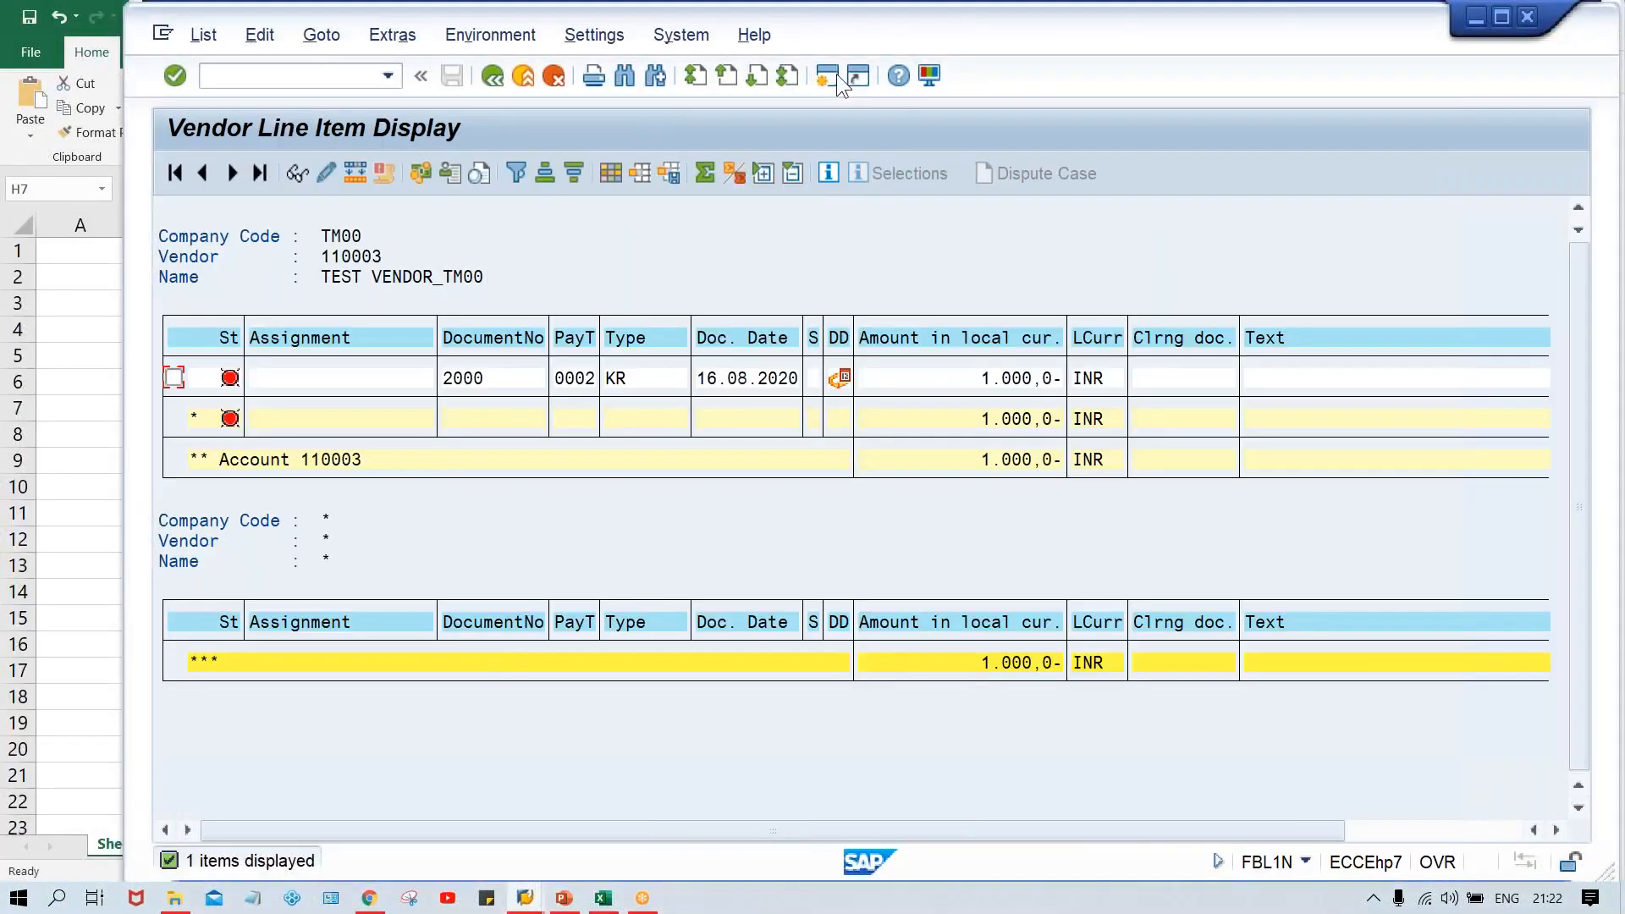
click(831, 73)
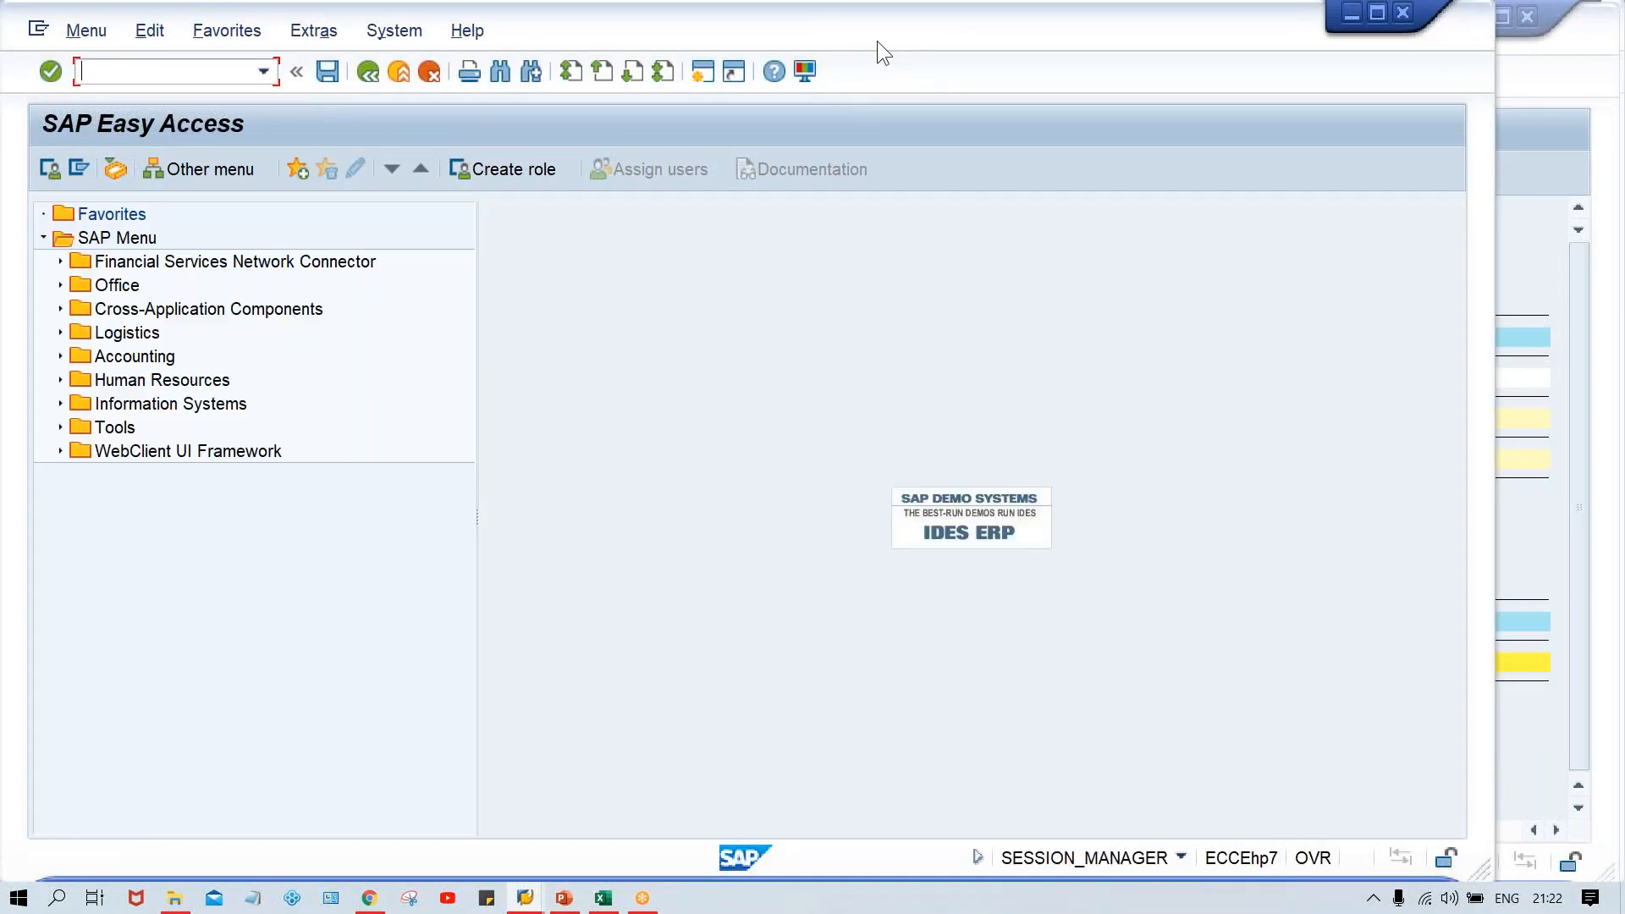
drag(877, 41, 998, 42)
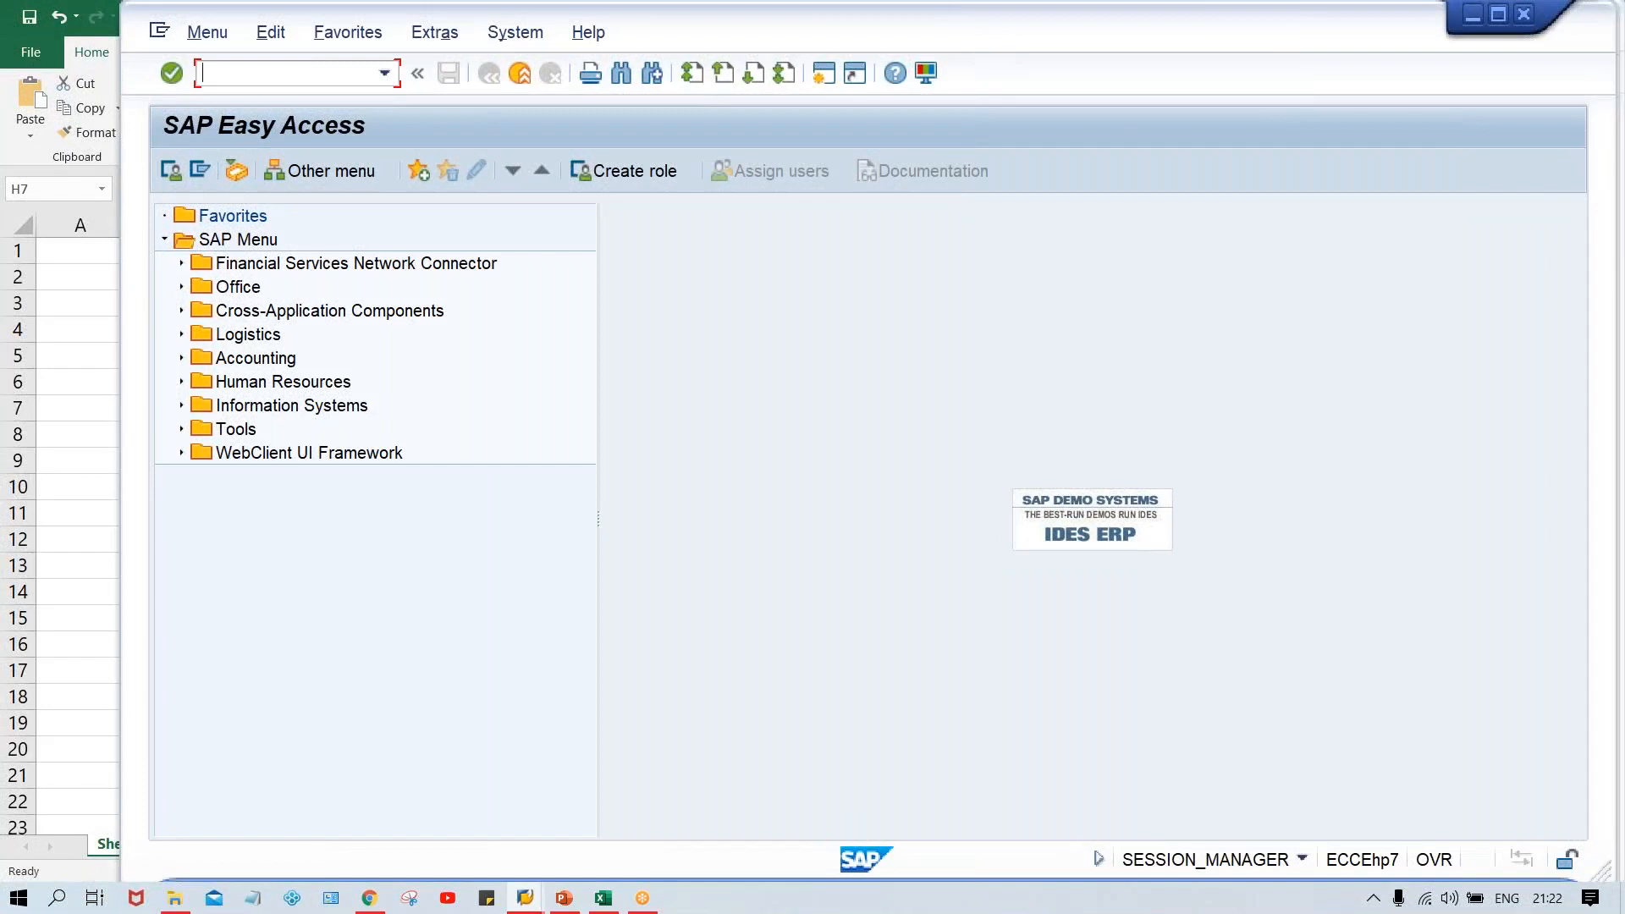
- Run transaction FBN1 and open the accounting document number range intervals of company code TM00 for editing
text(FBN1)
key(Return)
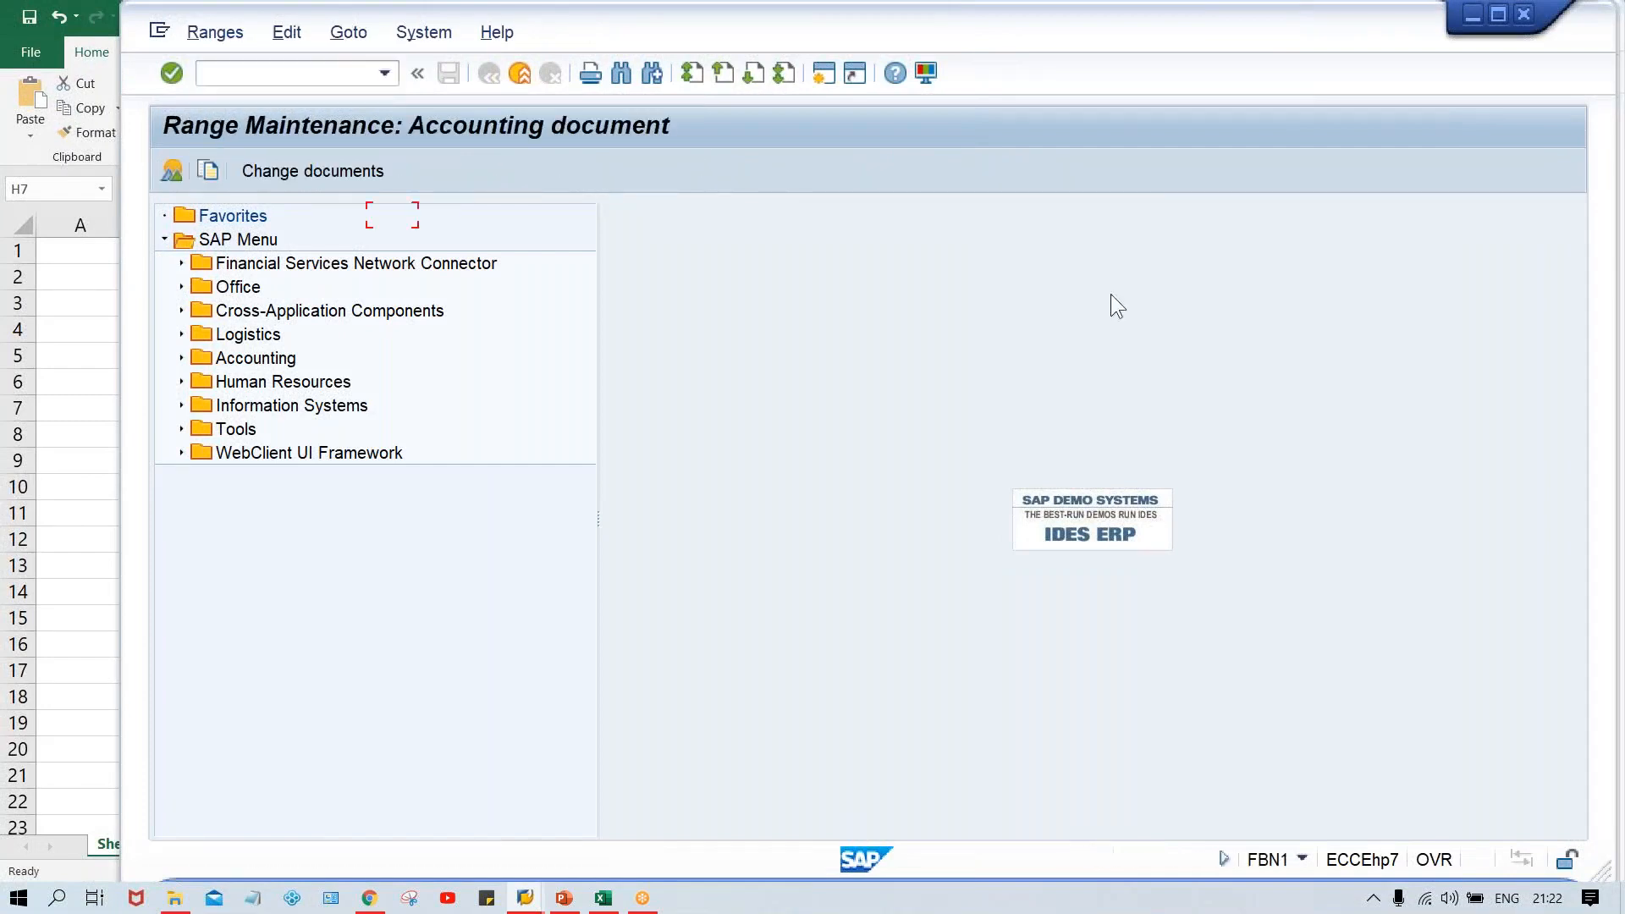
key(Return)
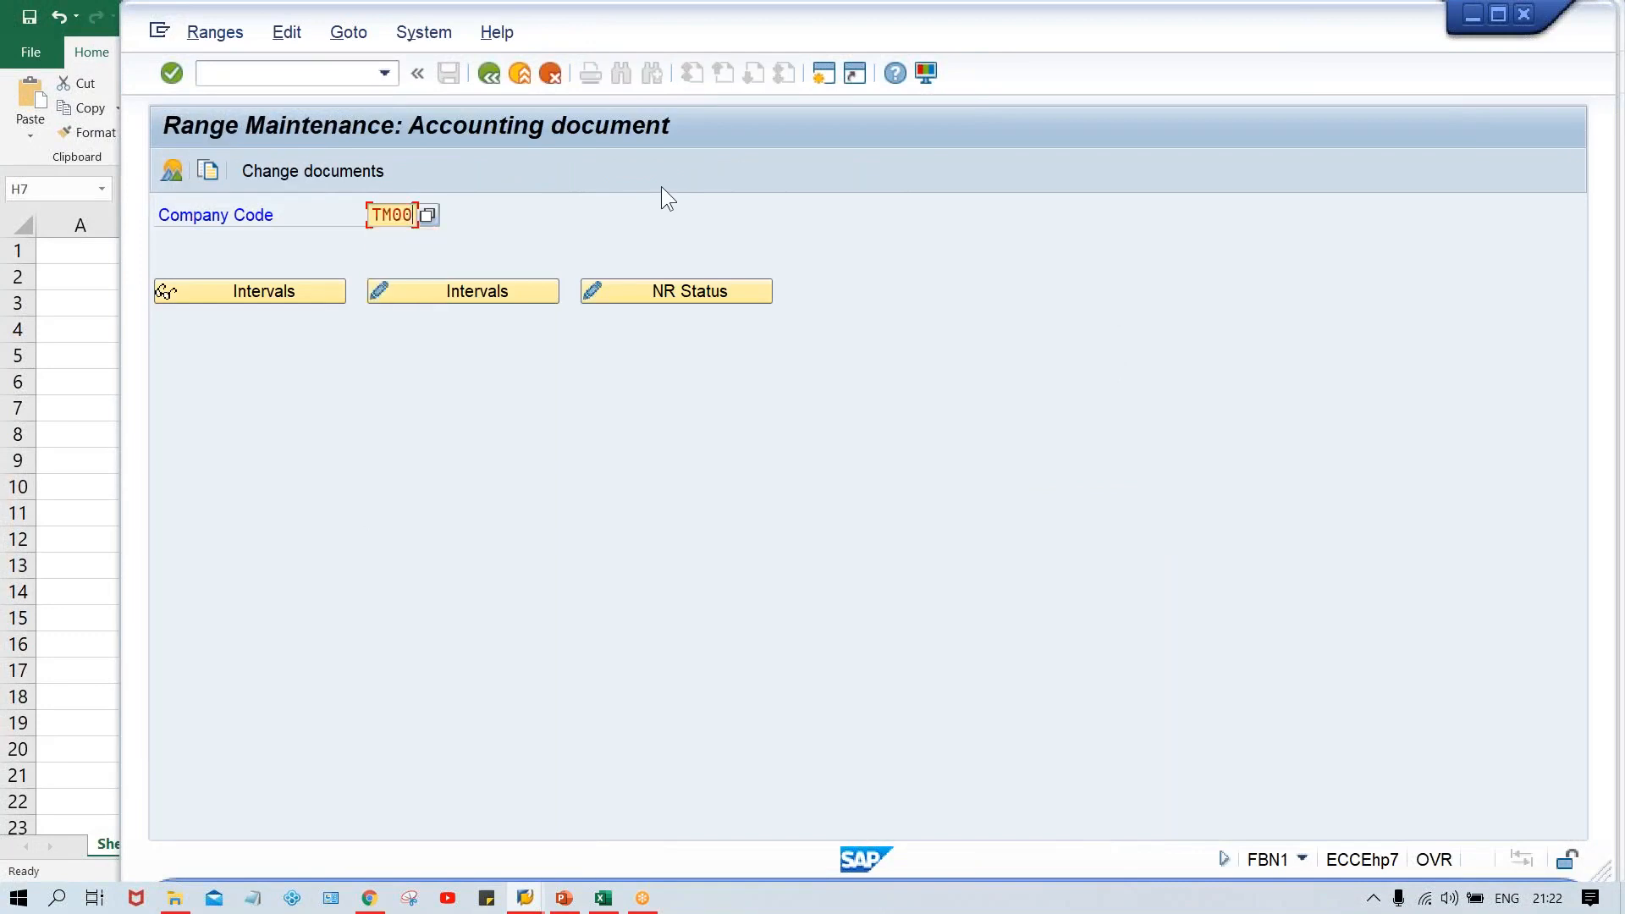
click(442, 296)
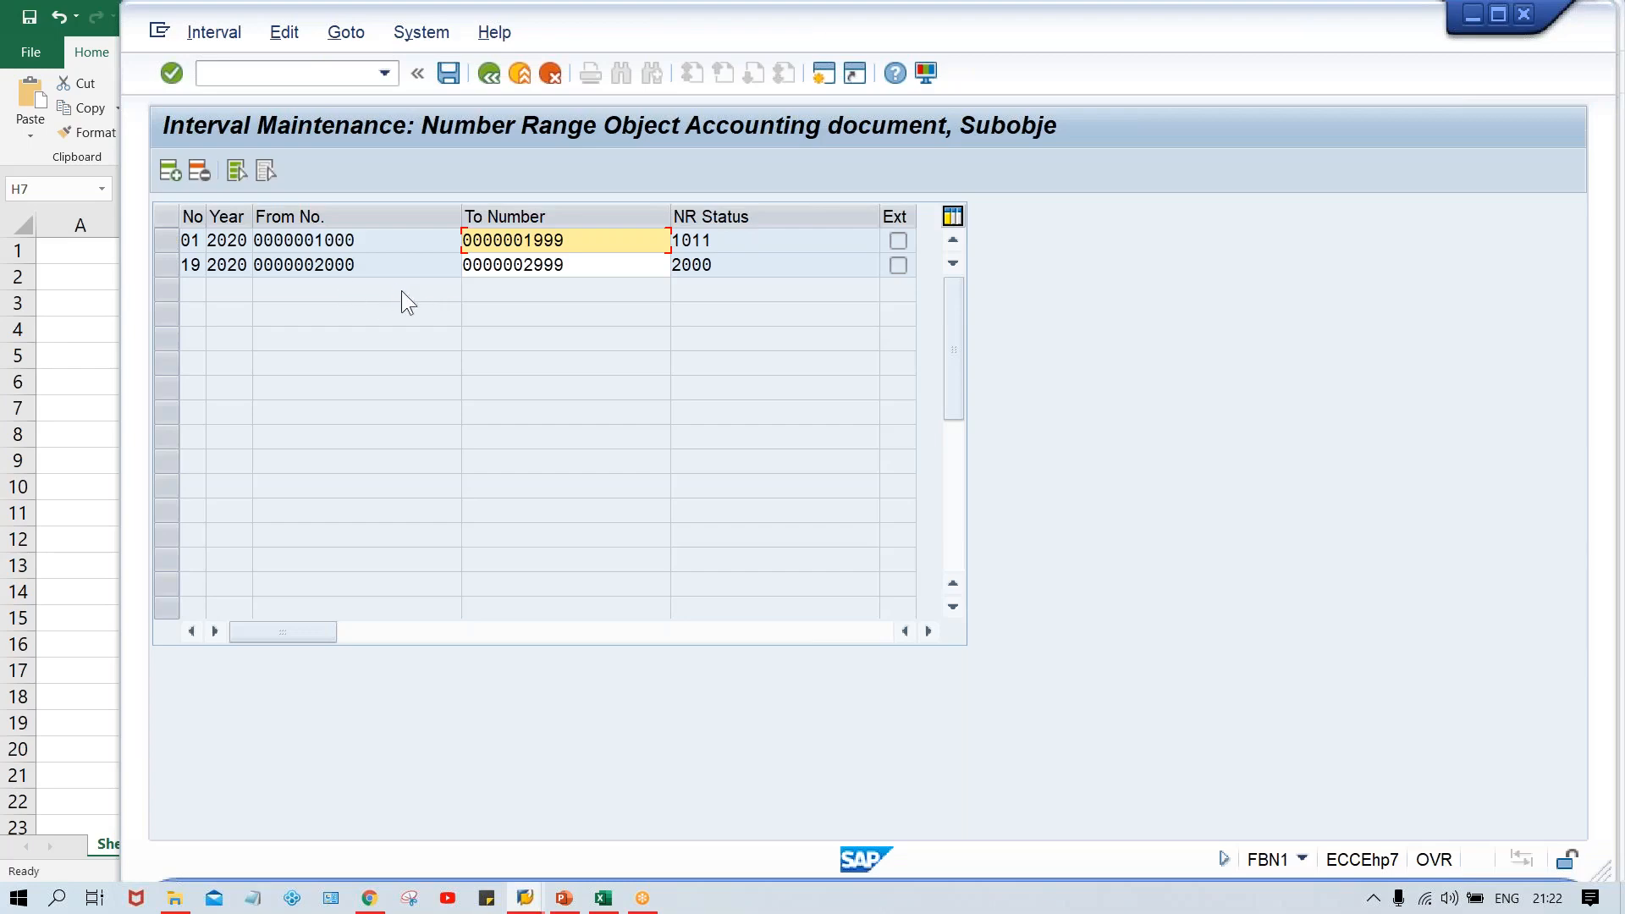
- Insert number range interval 17 for year 2020 with the from number 3000
click(166, 178)
text(17)
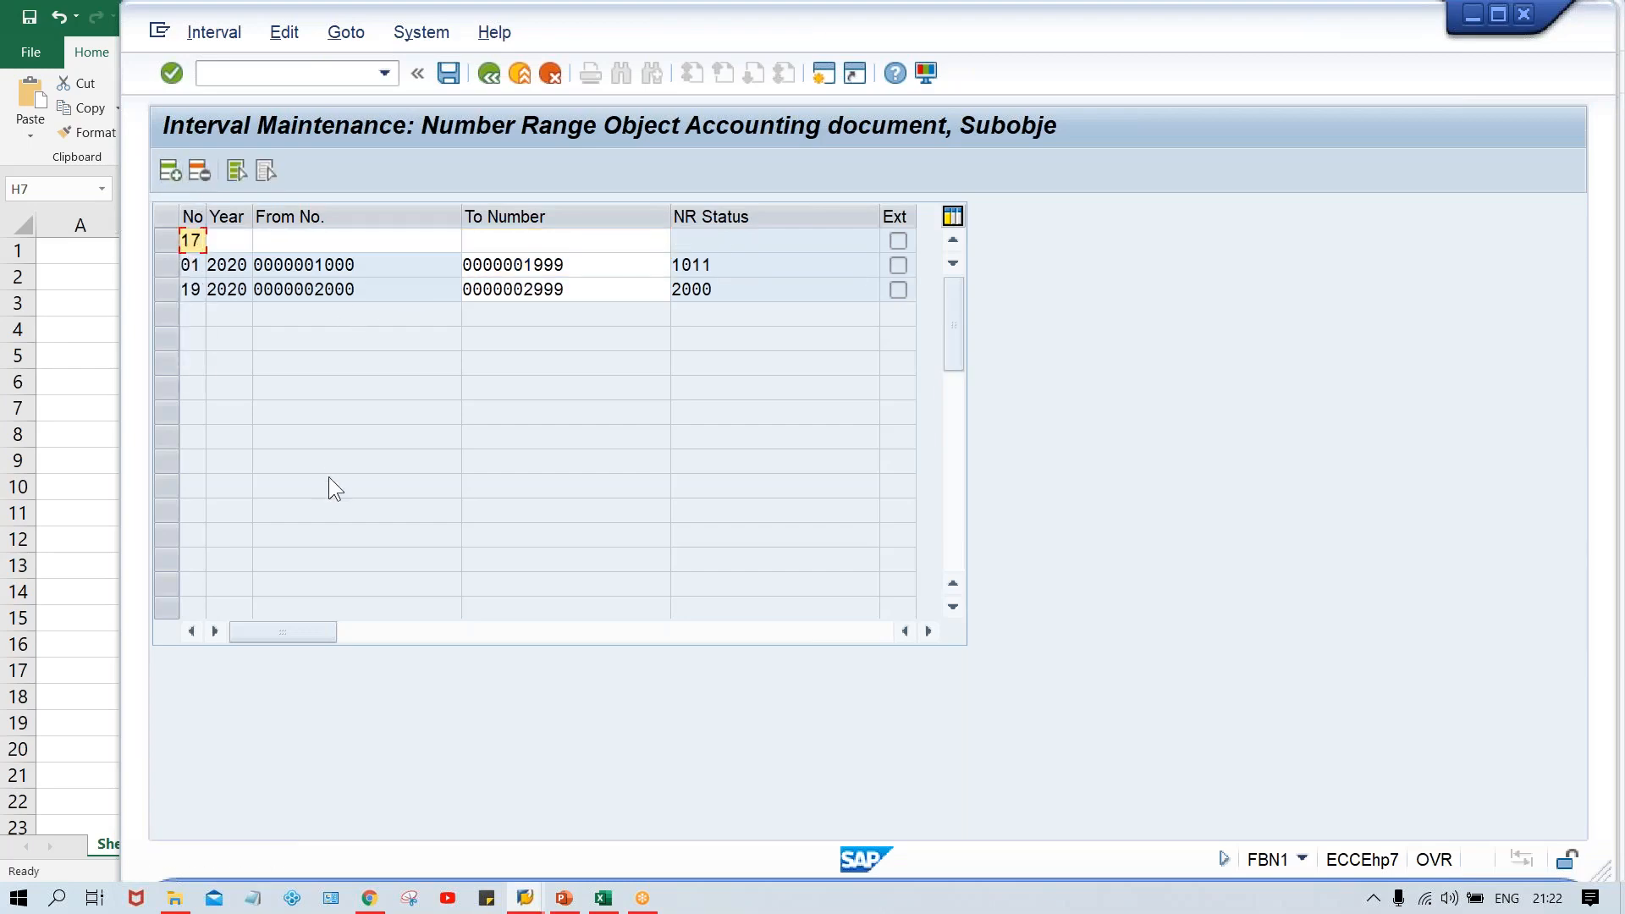
key(Tab)
text(2020)
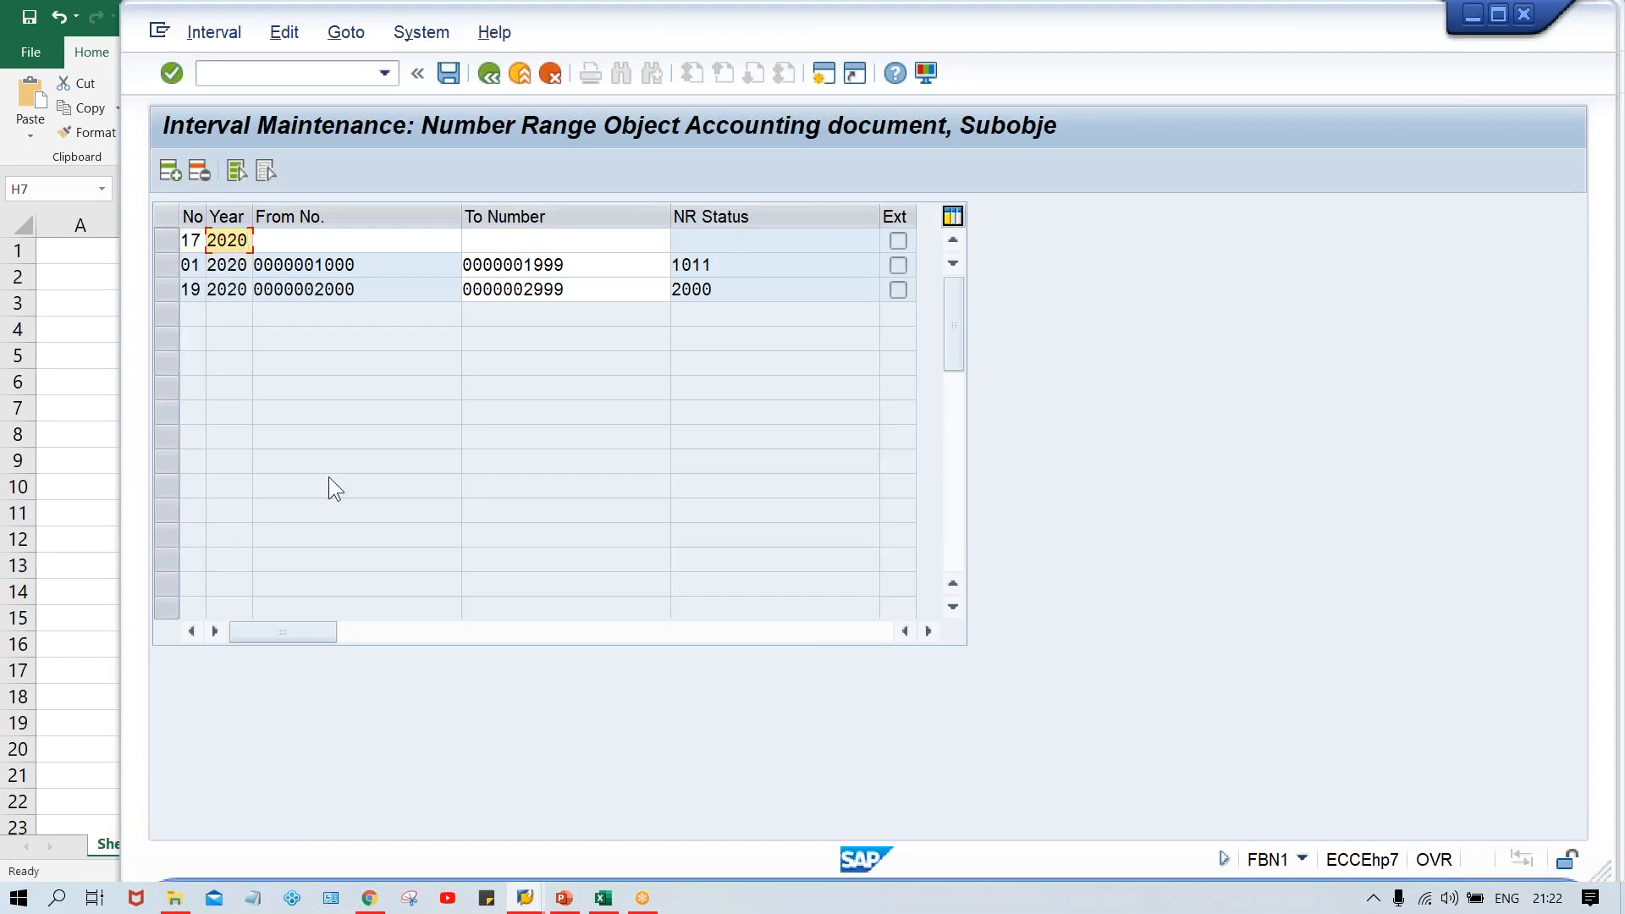
key(Tab)
text(3)
key(Down)
key(Return)
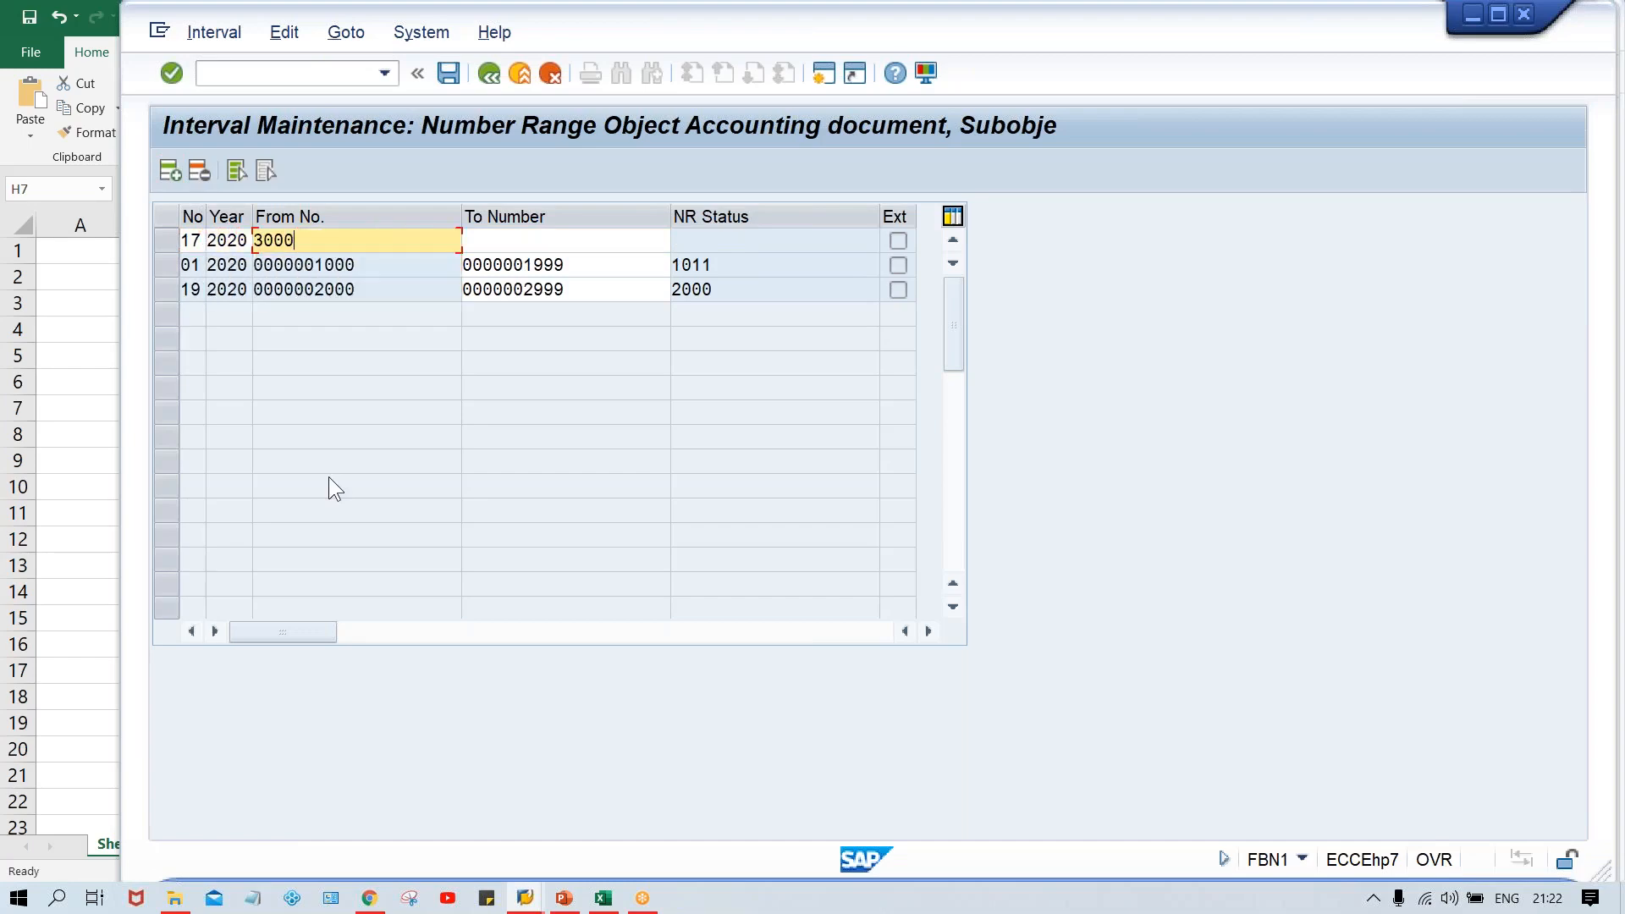
- Set the to number of interval 17 to 3999 and save the number range intervals, accepting the transport notice
key(Tab)
key(Down)
key(Down)
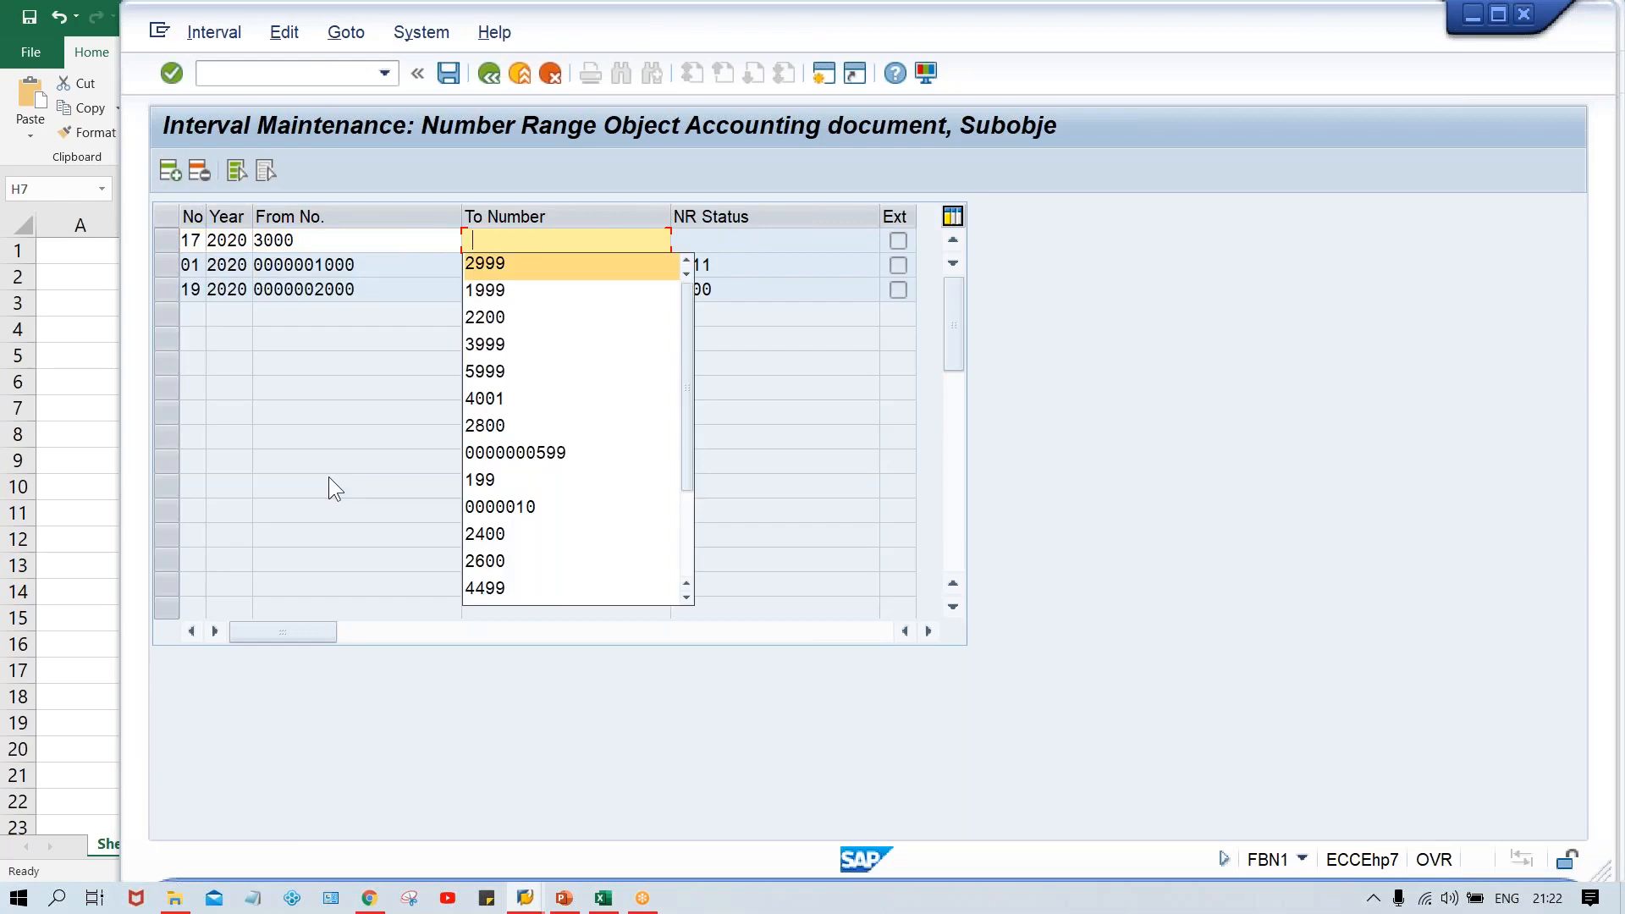
key(Down)
key(Down)
key(Down)
key(Return)
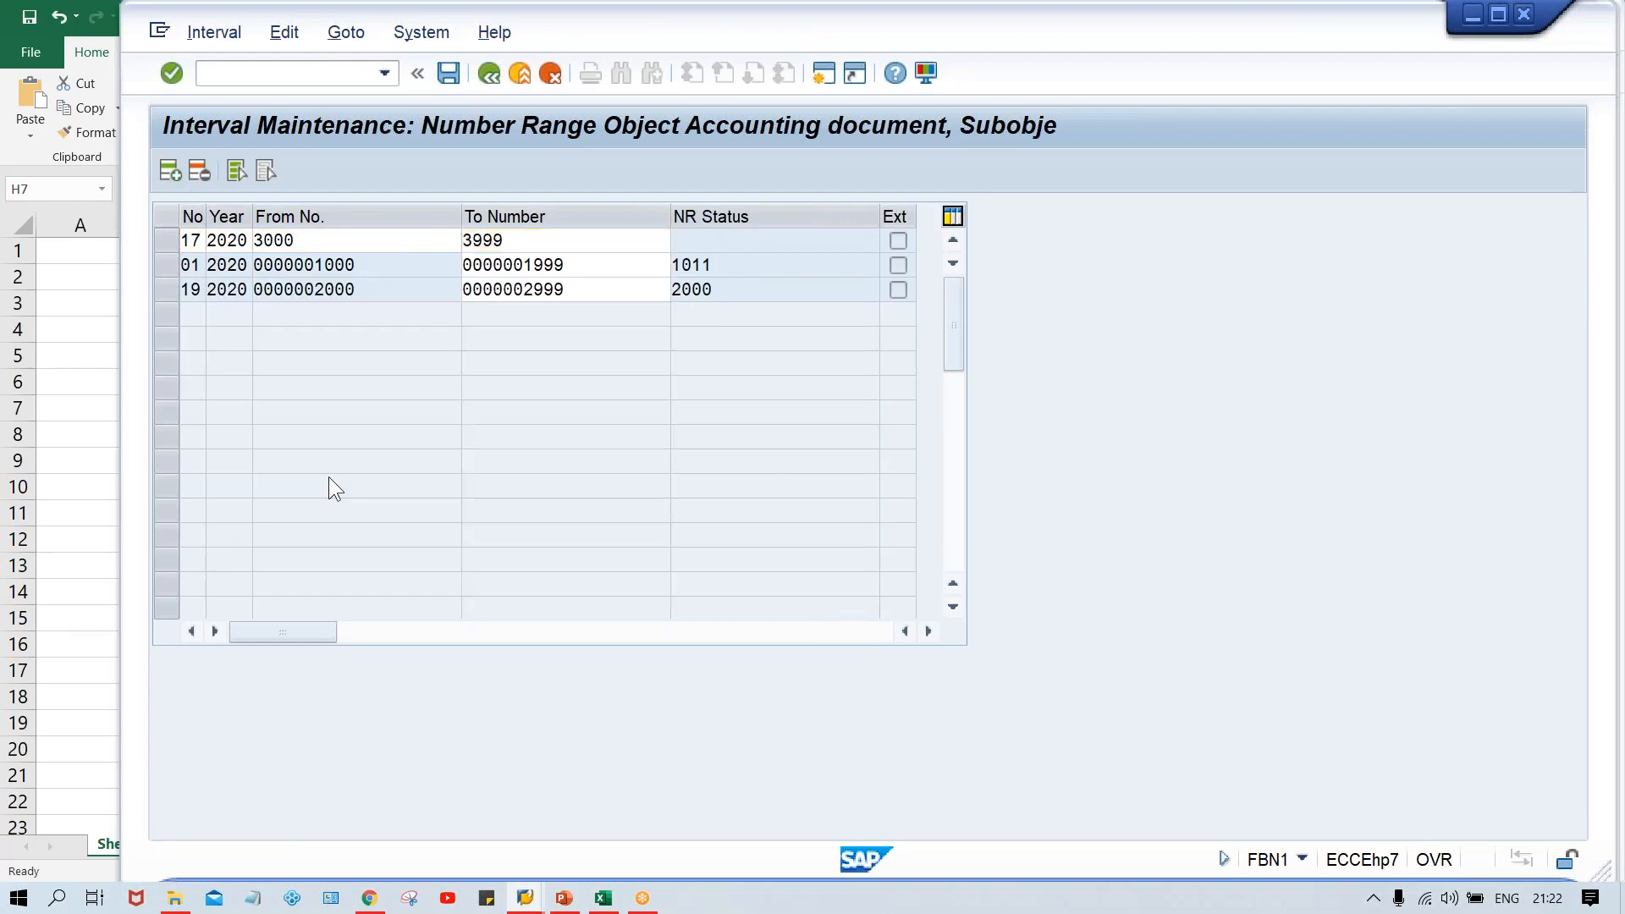
key(ctrl+s)
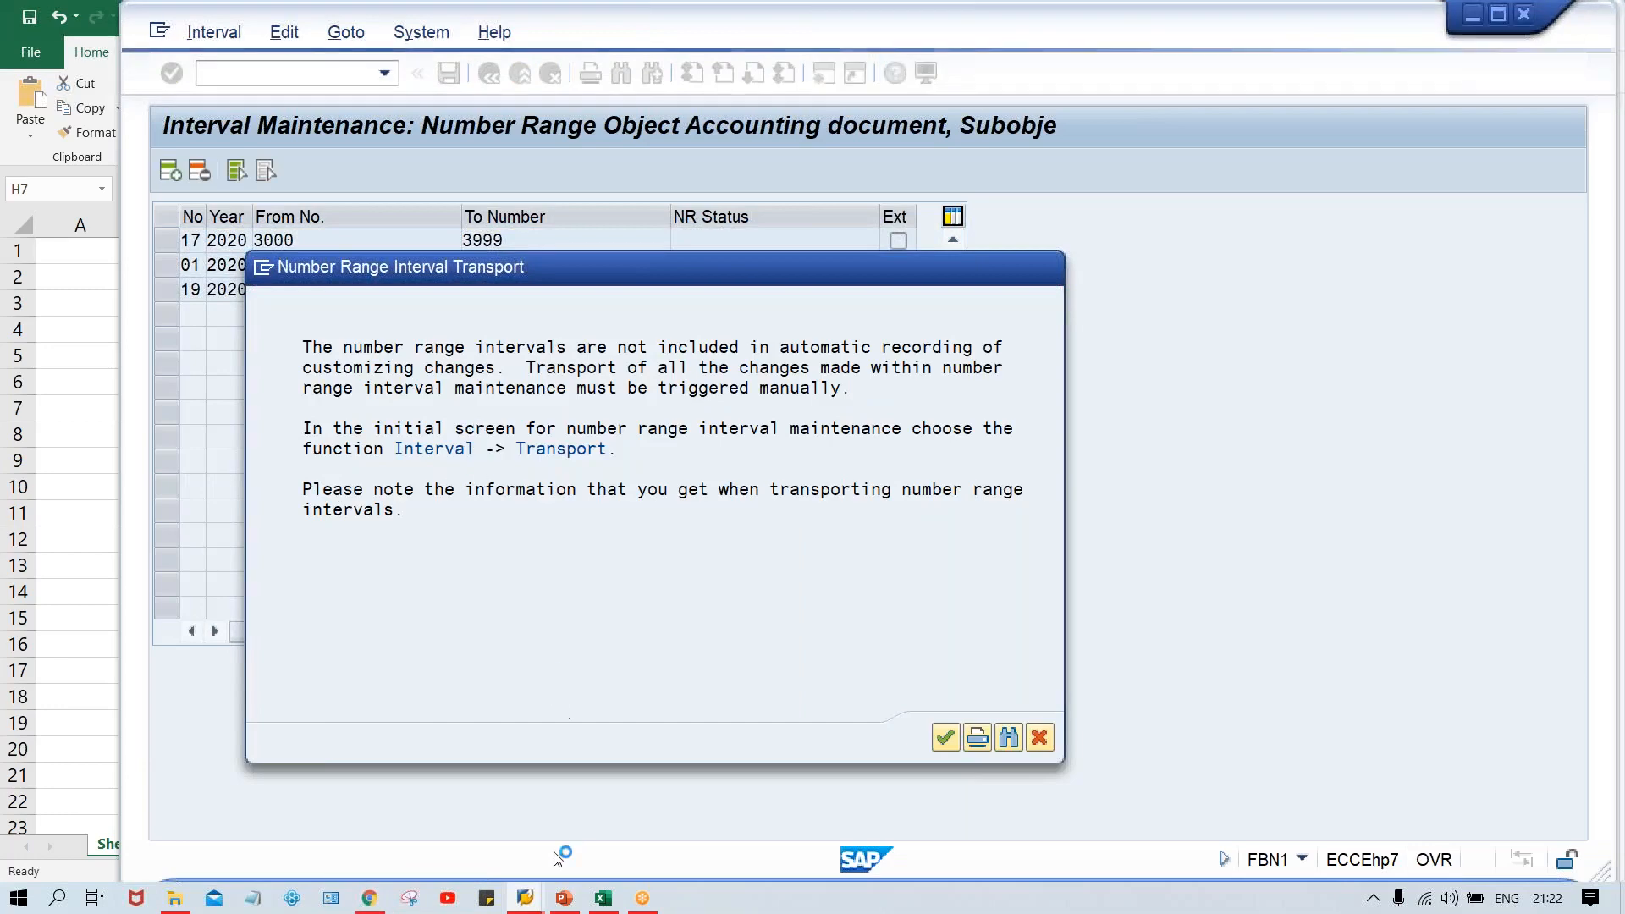
key(Return)
- Return to the FB60 vendor credit memo session and set the credit memo amount to 300 INR
mouse_move(525, 897)
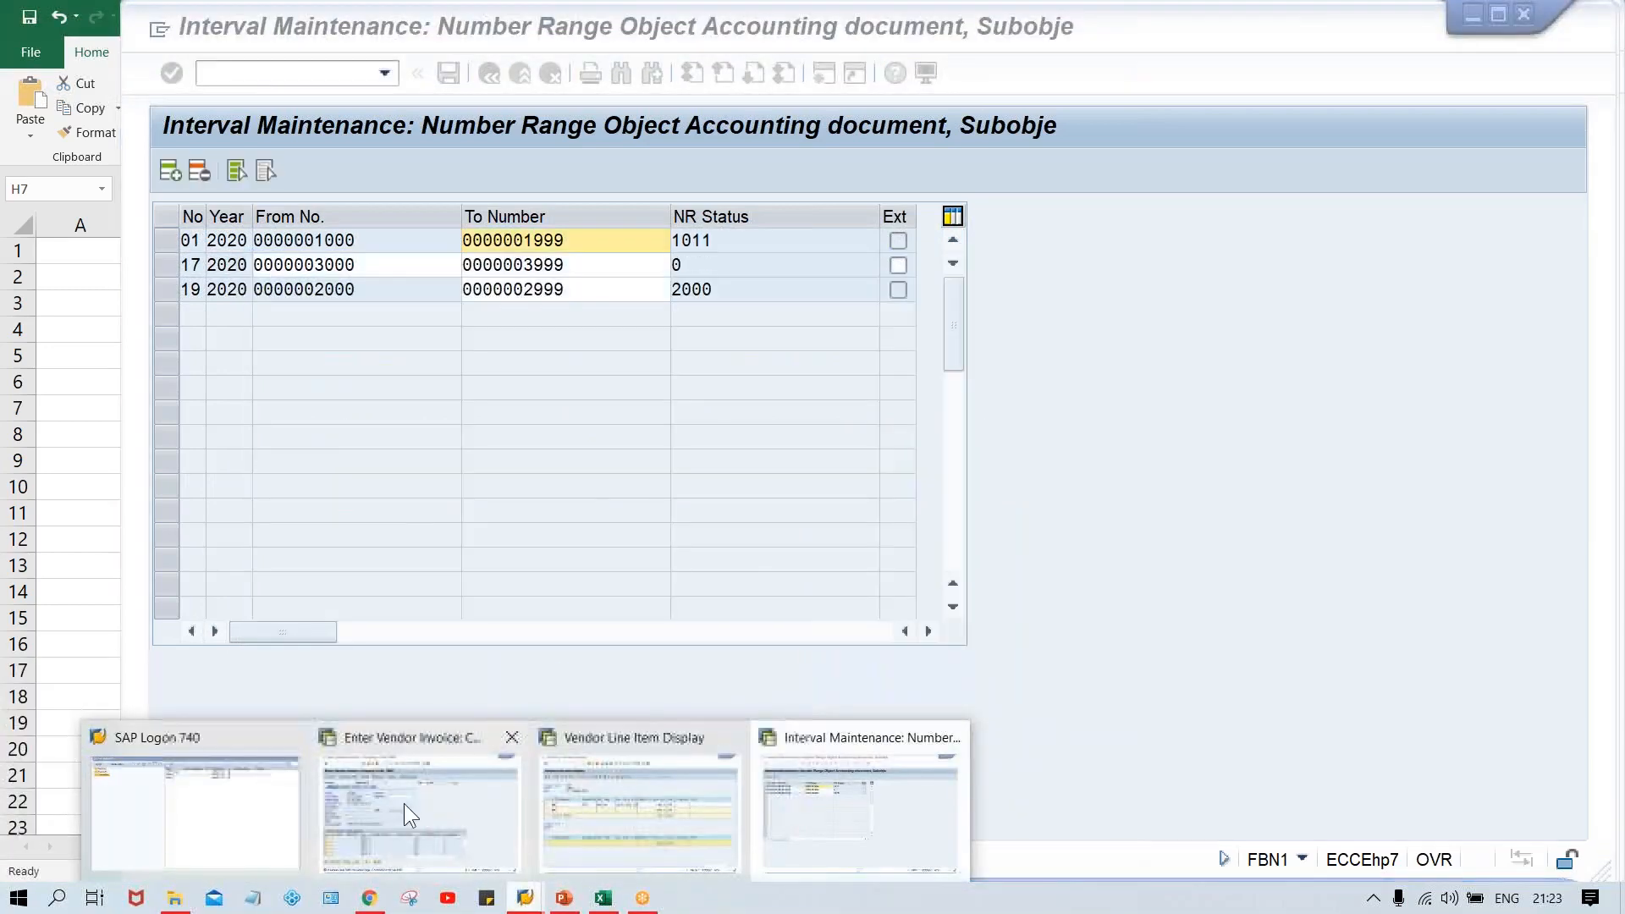
click(404, 804)
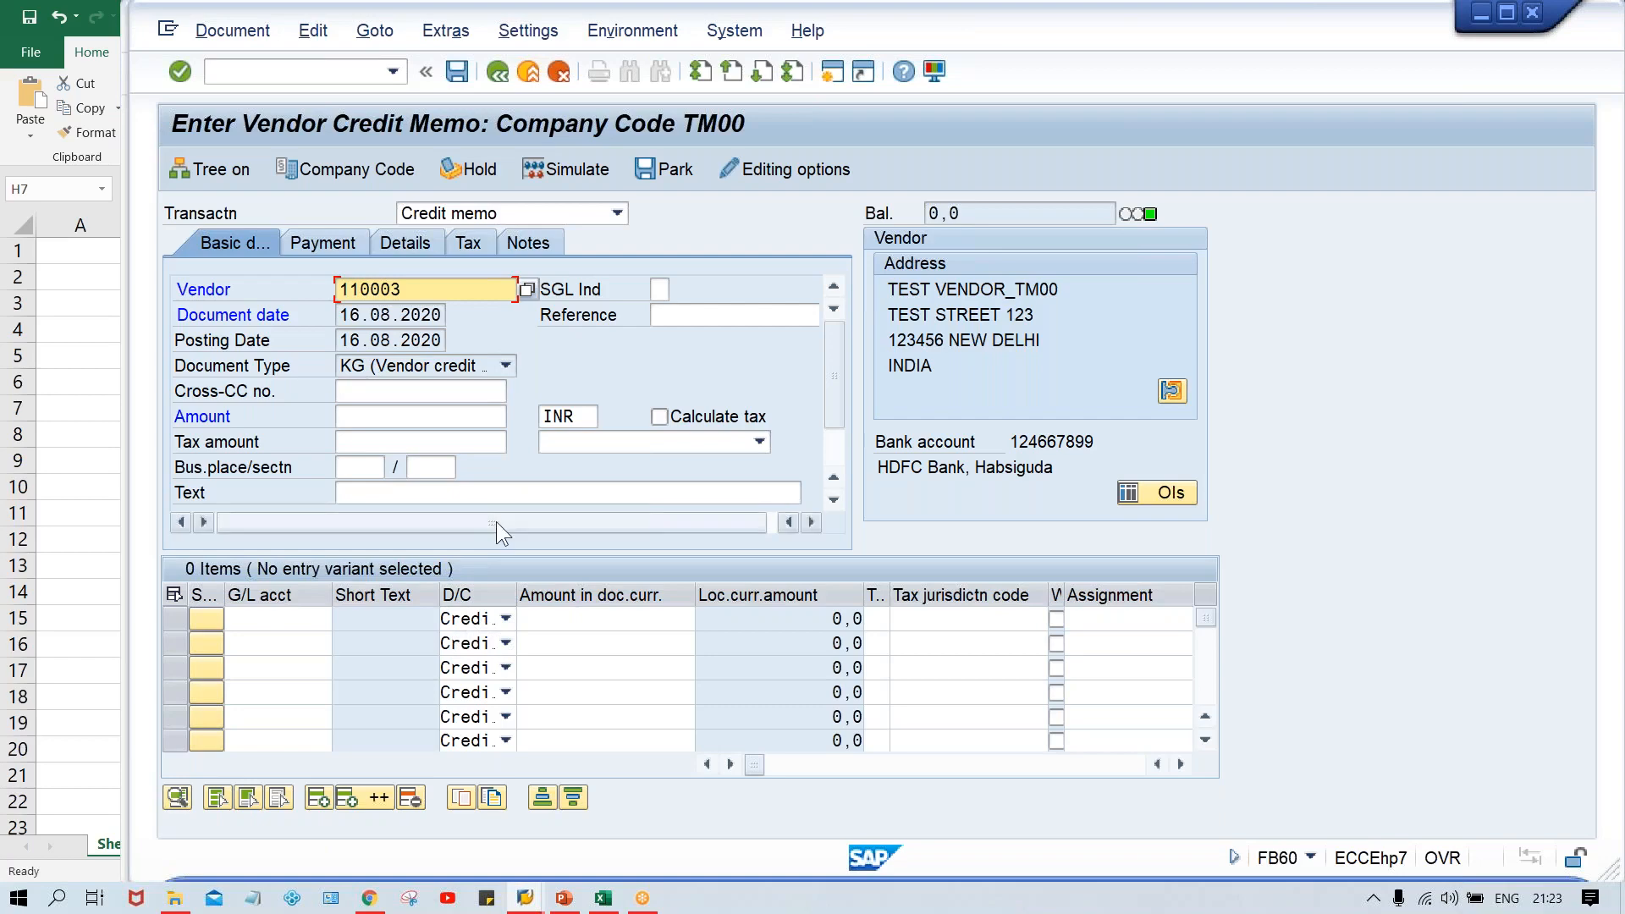
click(386, 420)
text(3000)
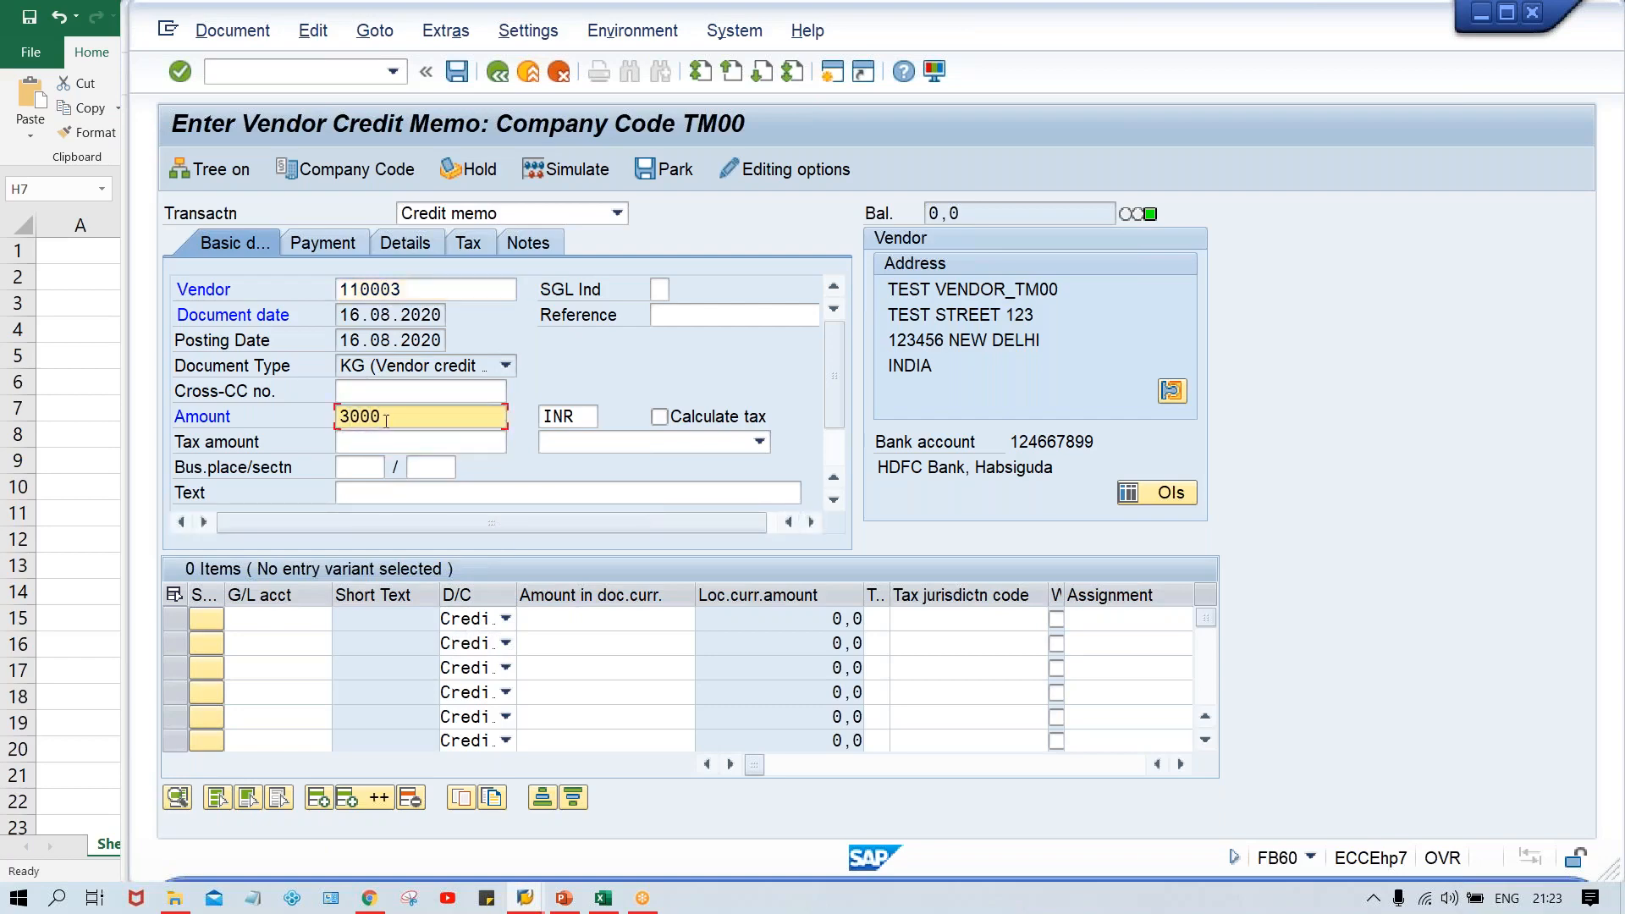
key(BackSpace)
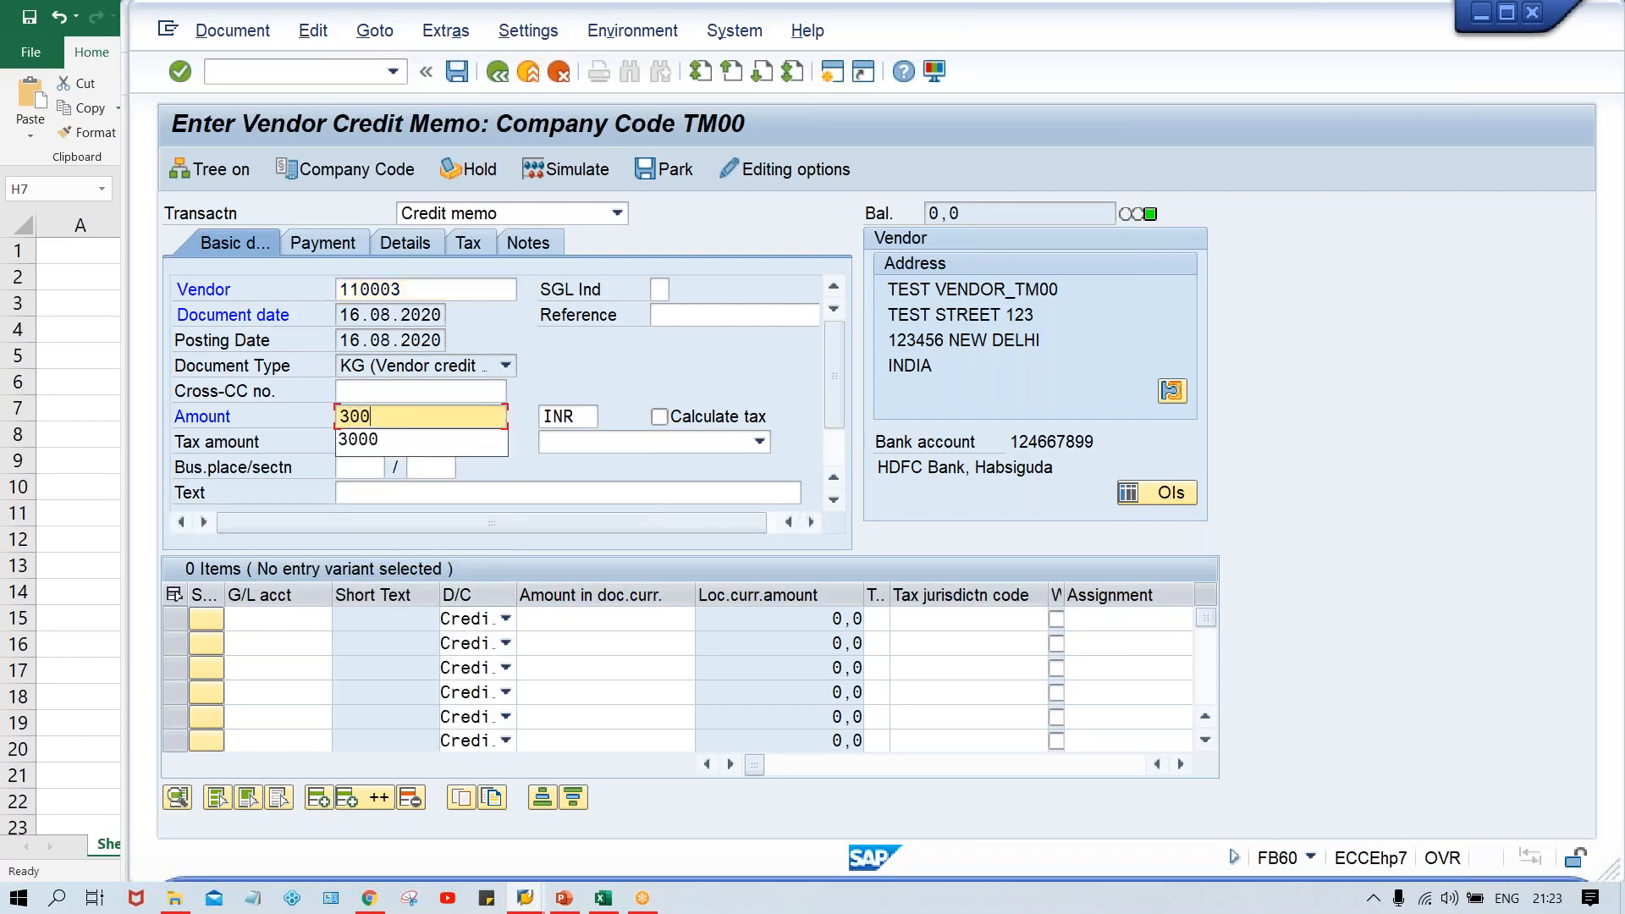
key(Return)
- Add a credit line item to G/L account 4000 with the amount 300
click(276, 615)
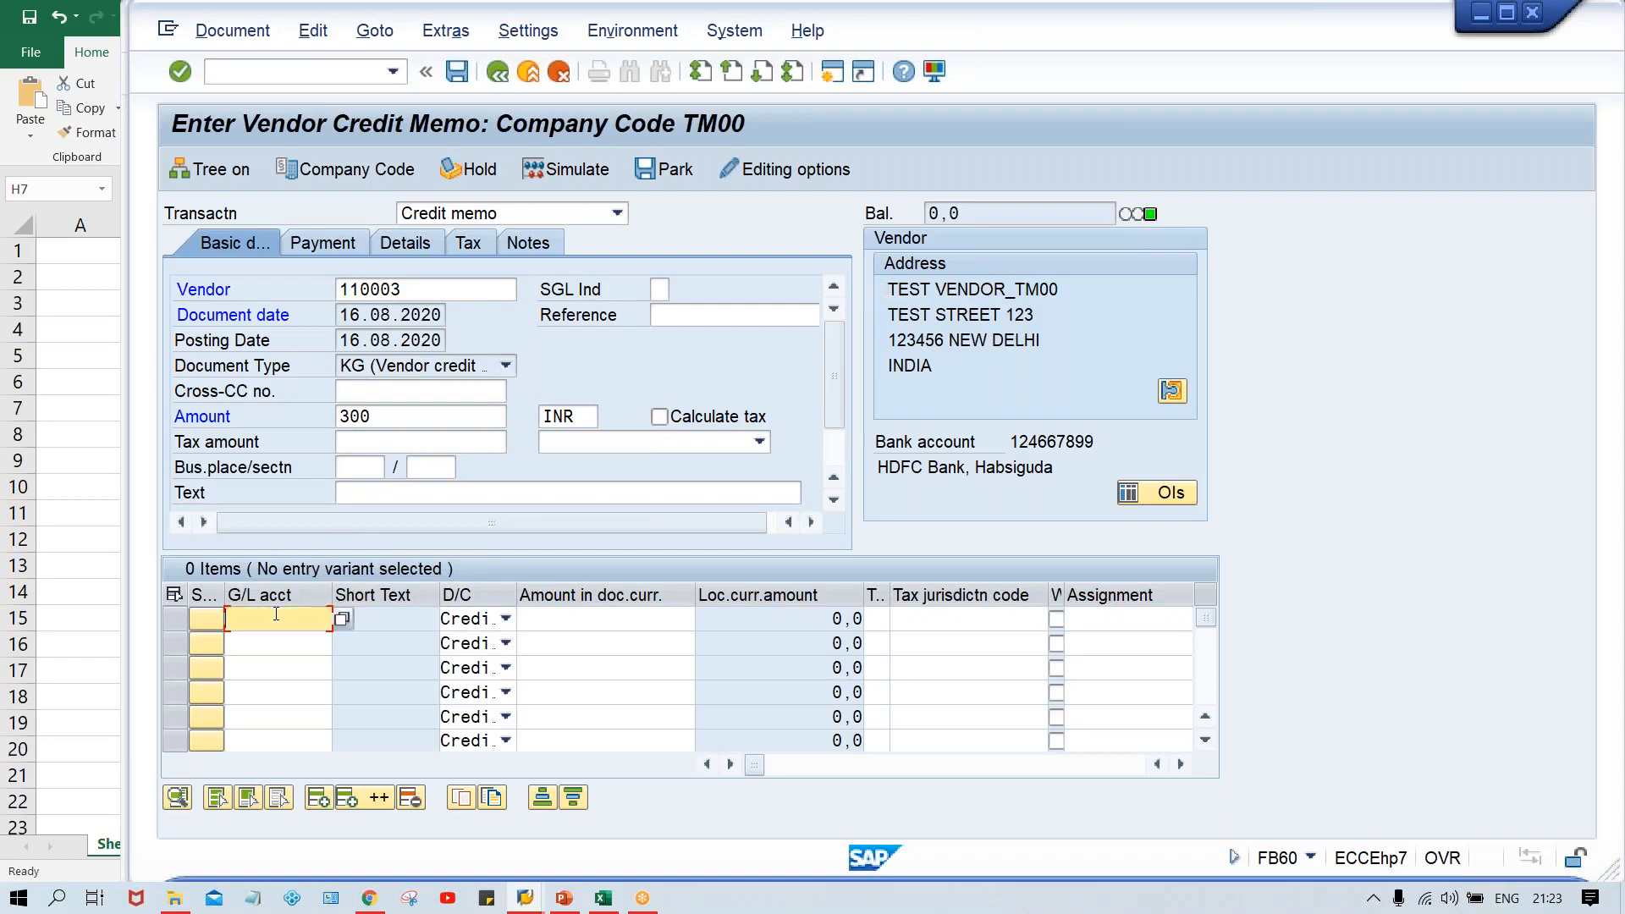
text(4)
key(Down)
key(Return)
key(Tab)
key(Tab)
text(300)
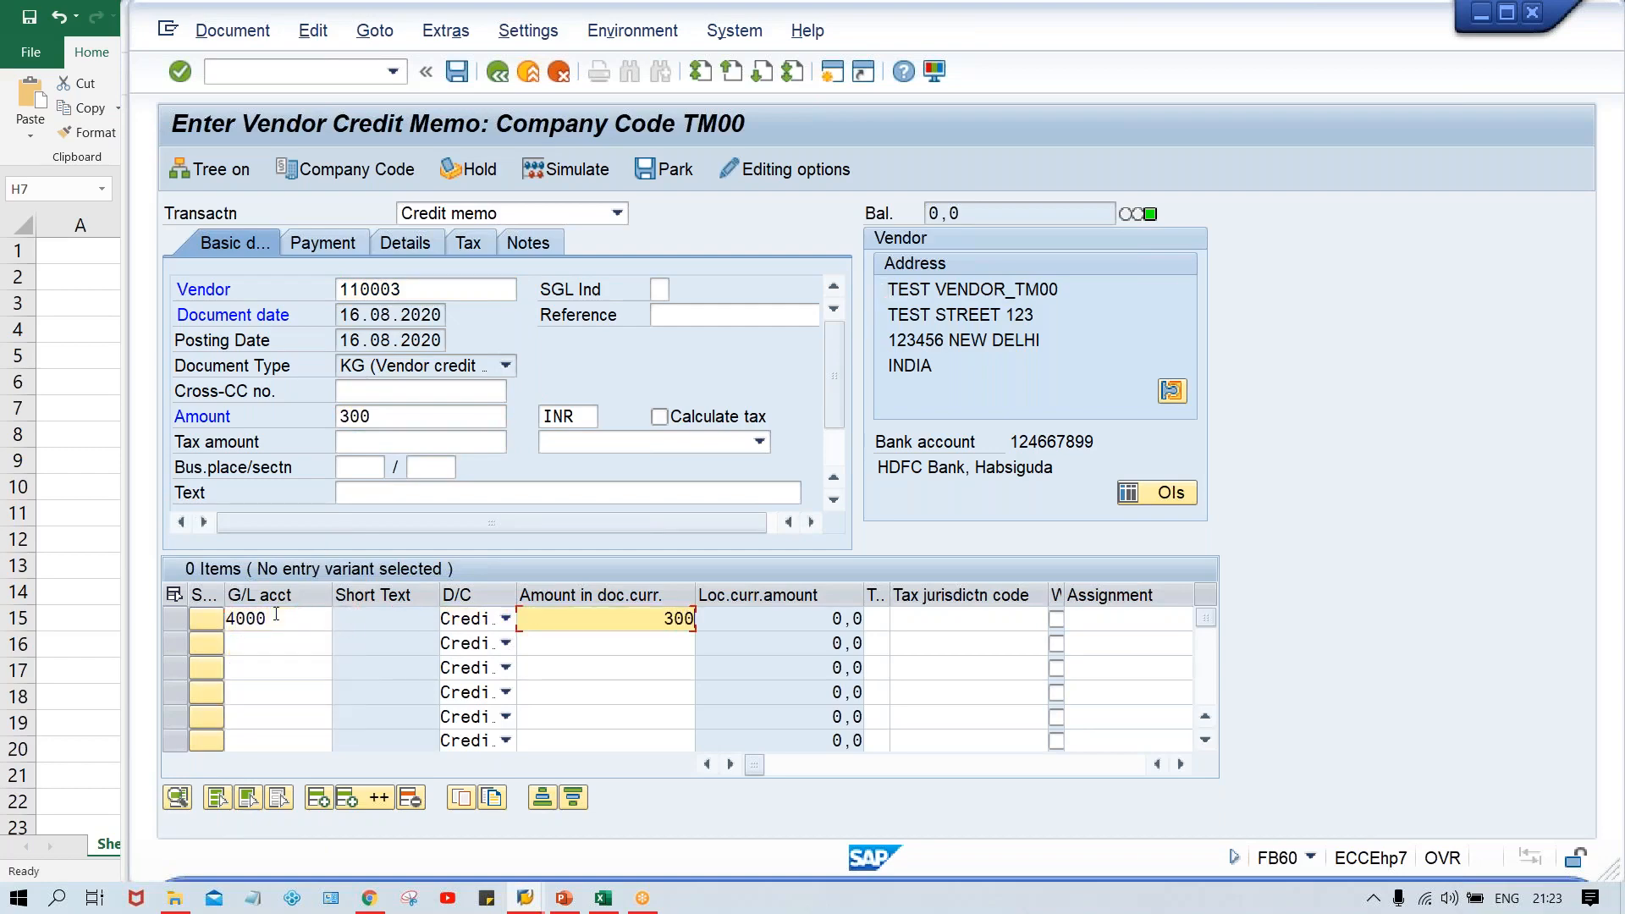
key(Return)
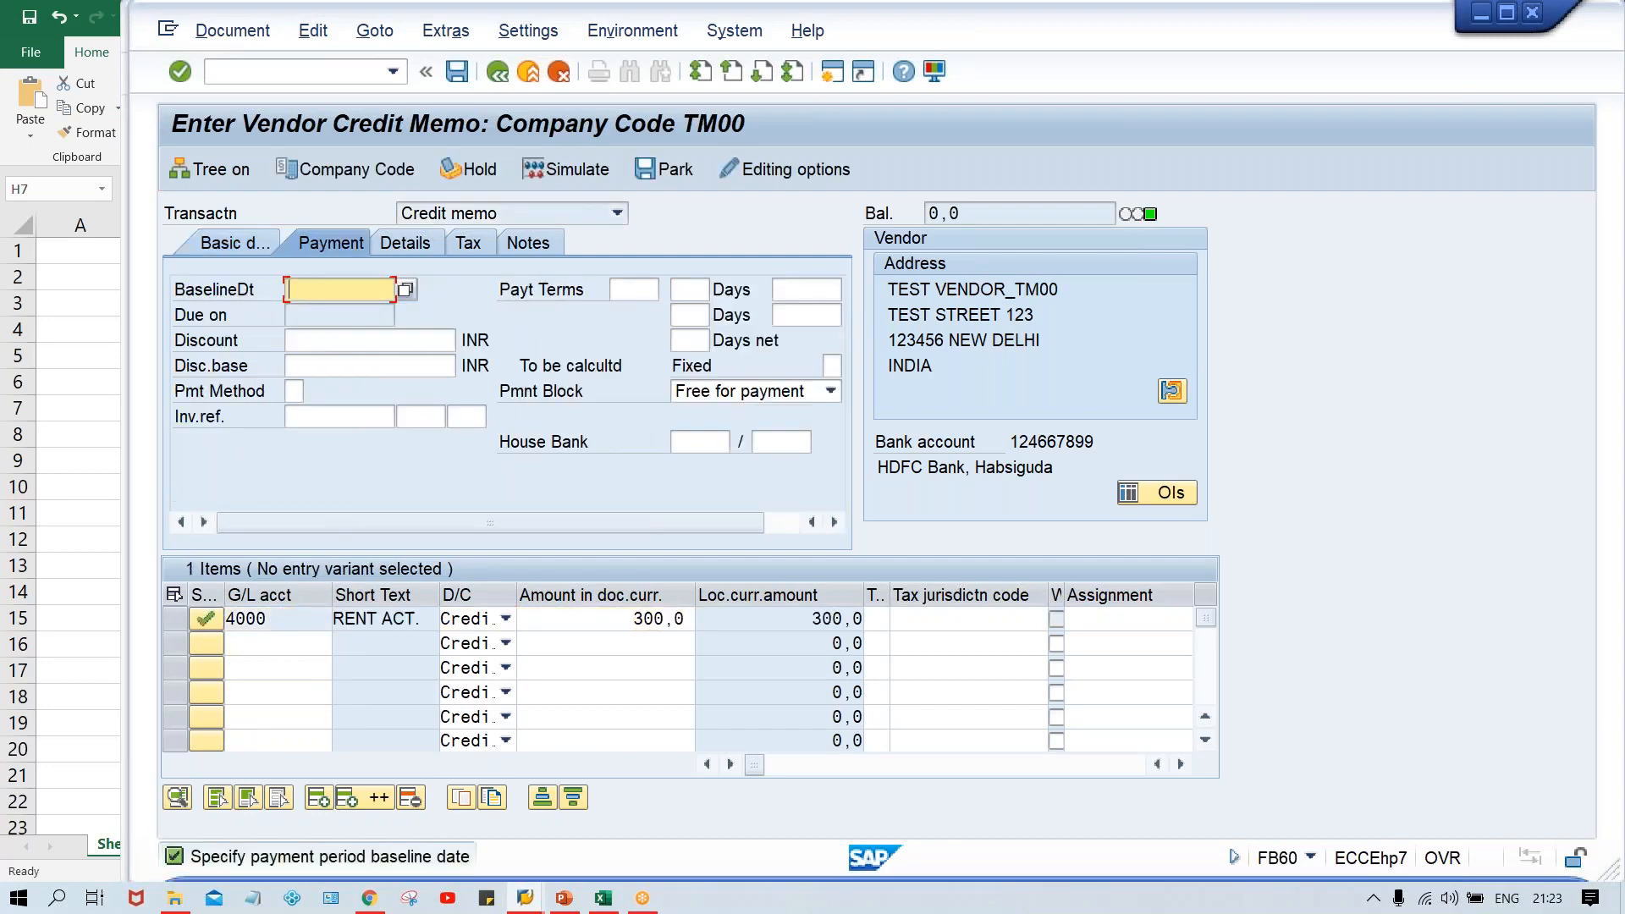
- Set the credit memo's payment terms to 0001
click(648, 288)
key(Down)
key(Down)
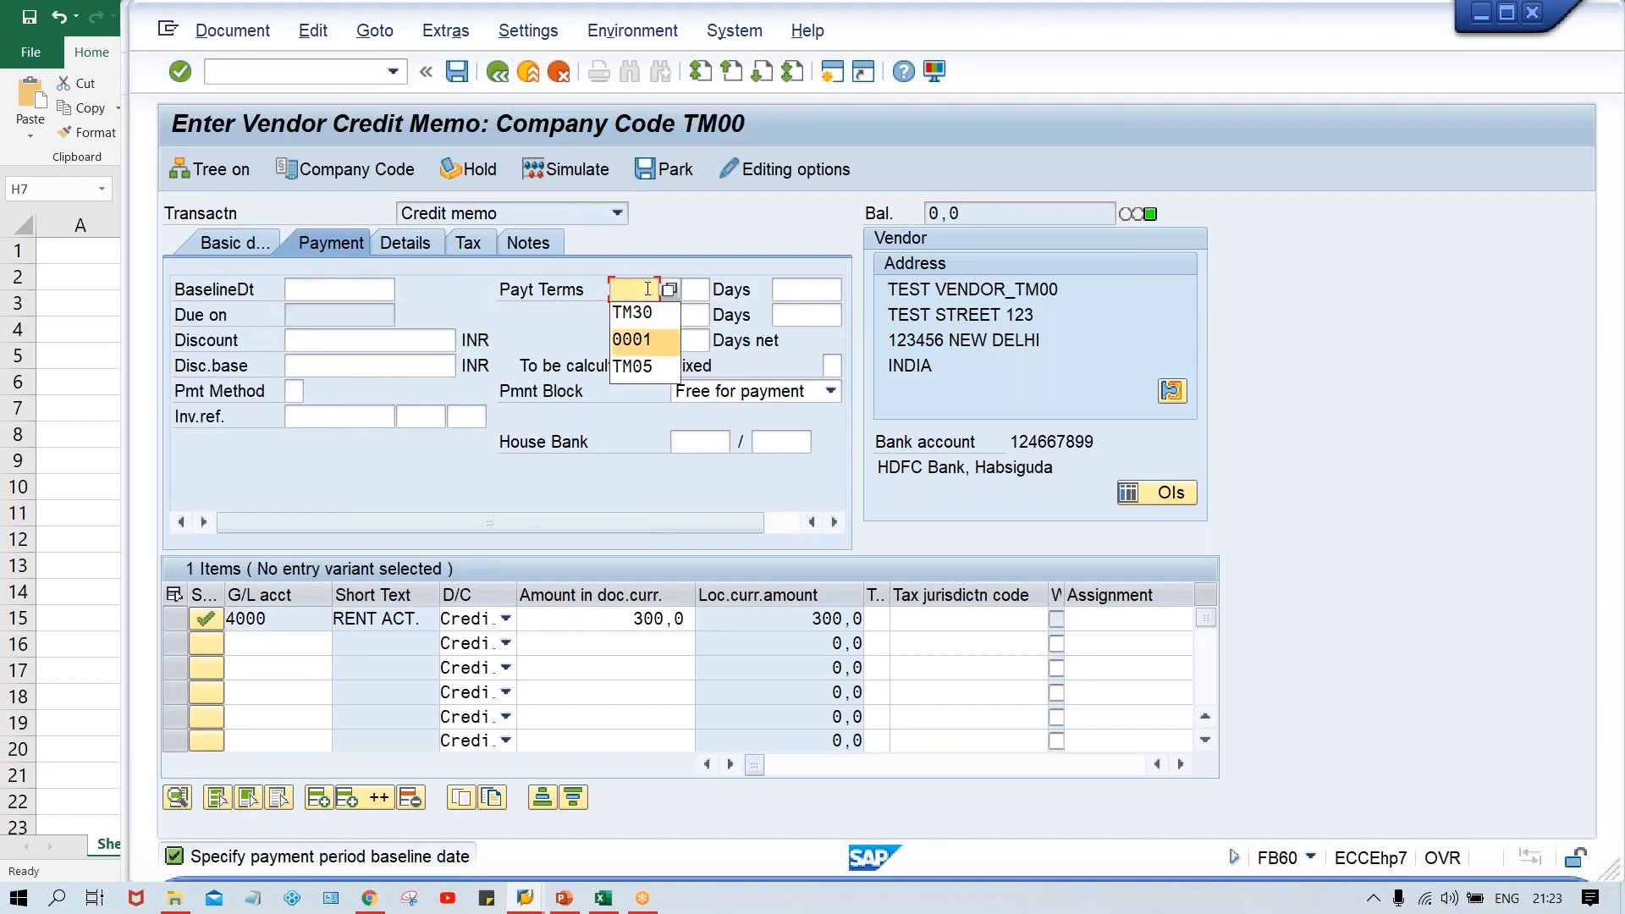
key(Return)
key(Return)
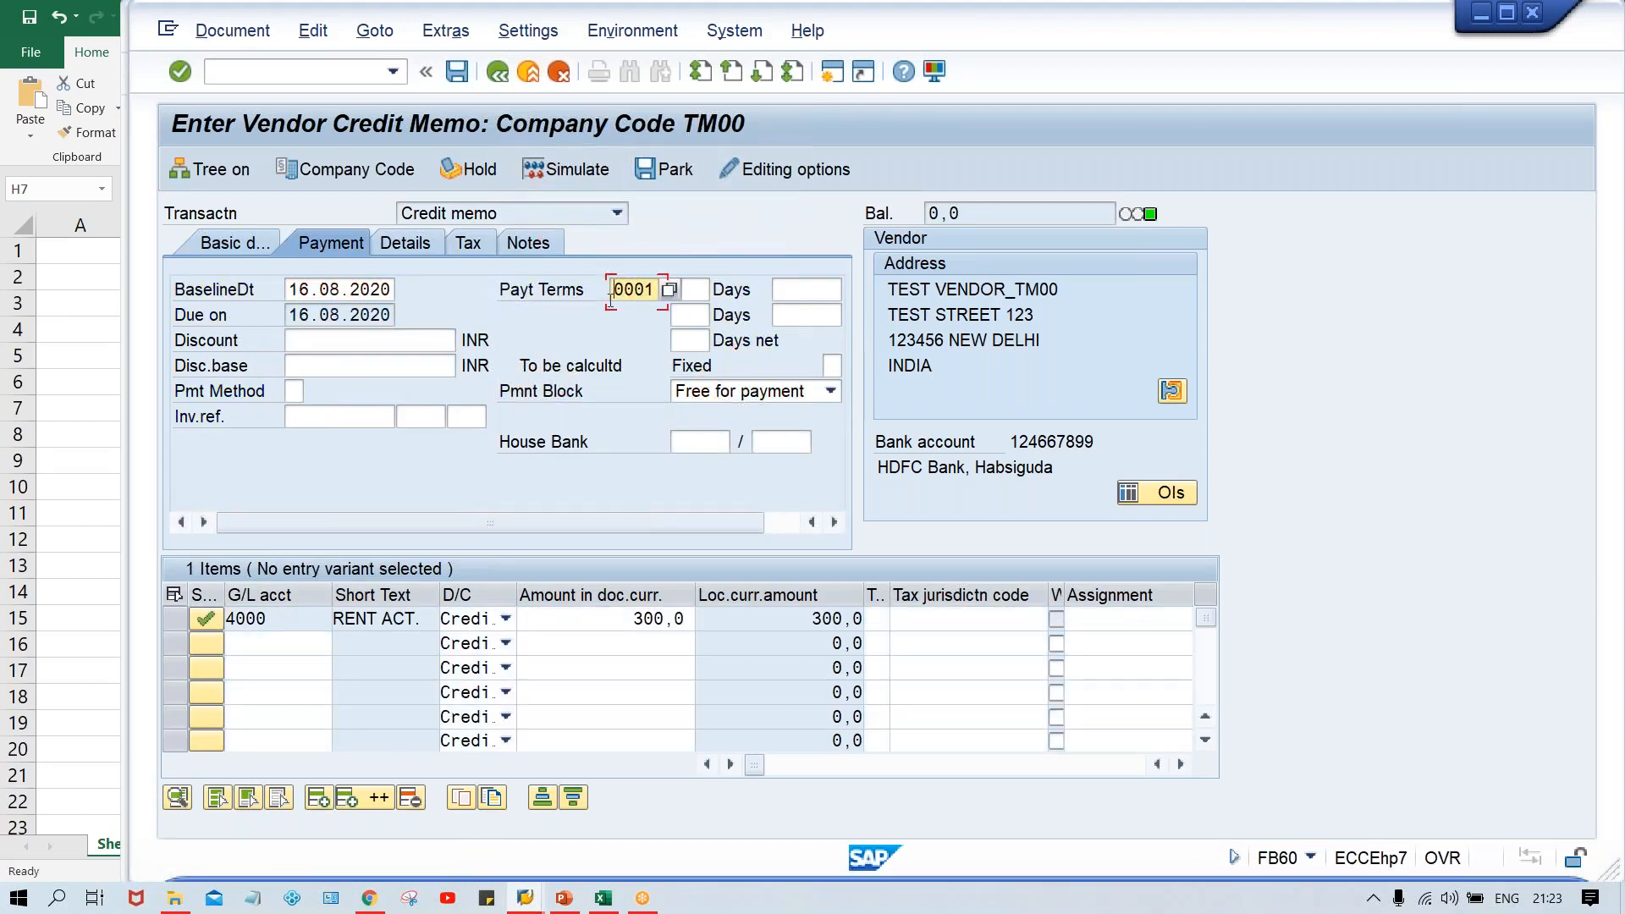
- Return to the credit memo's basic data, simulate the document and post it
click(243, 246)
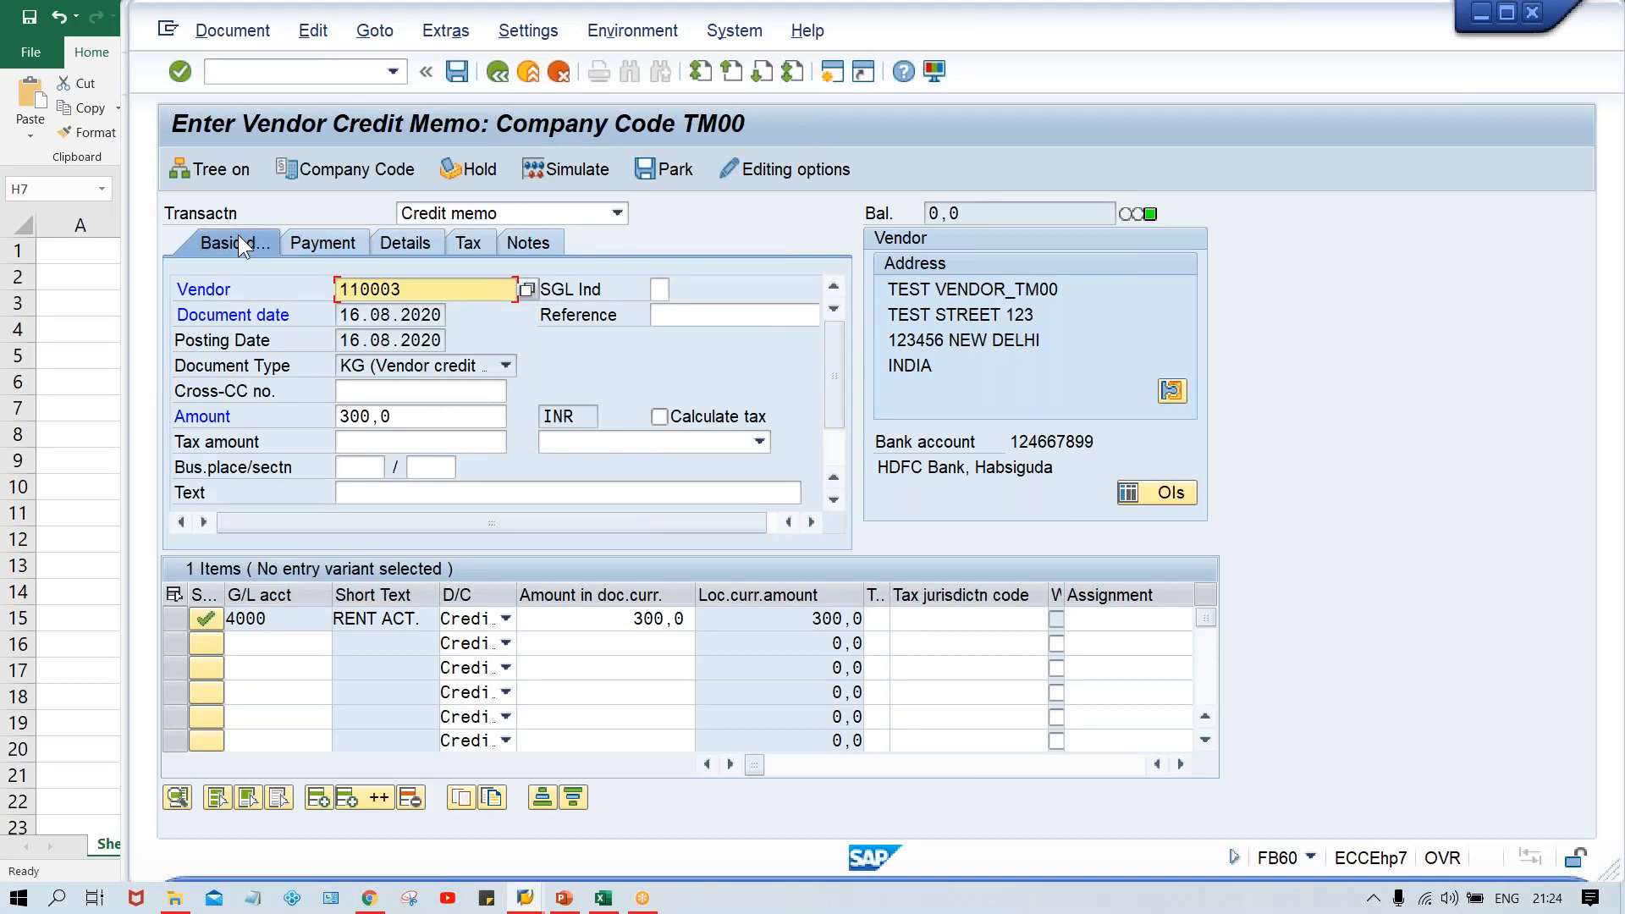
click(559, 170)
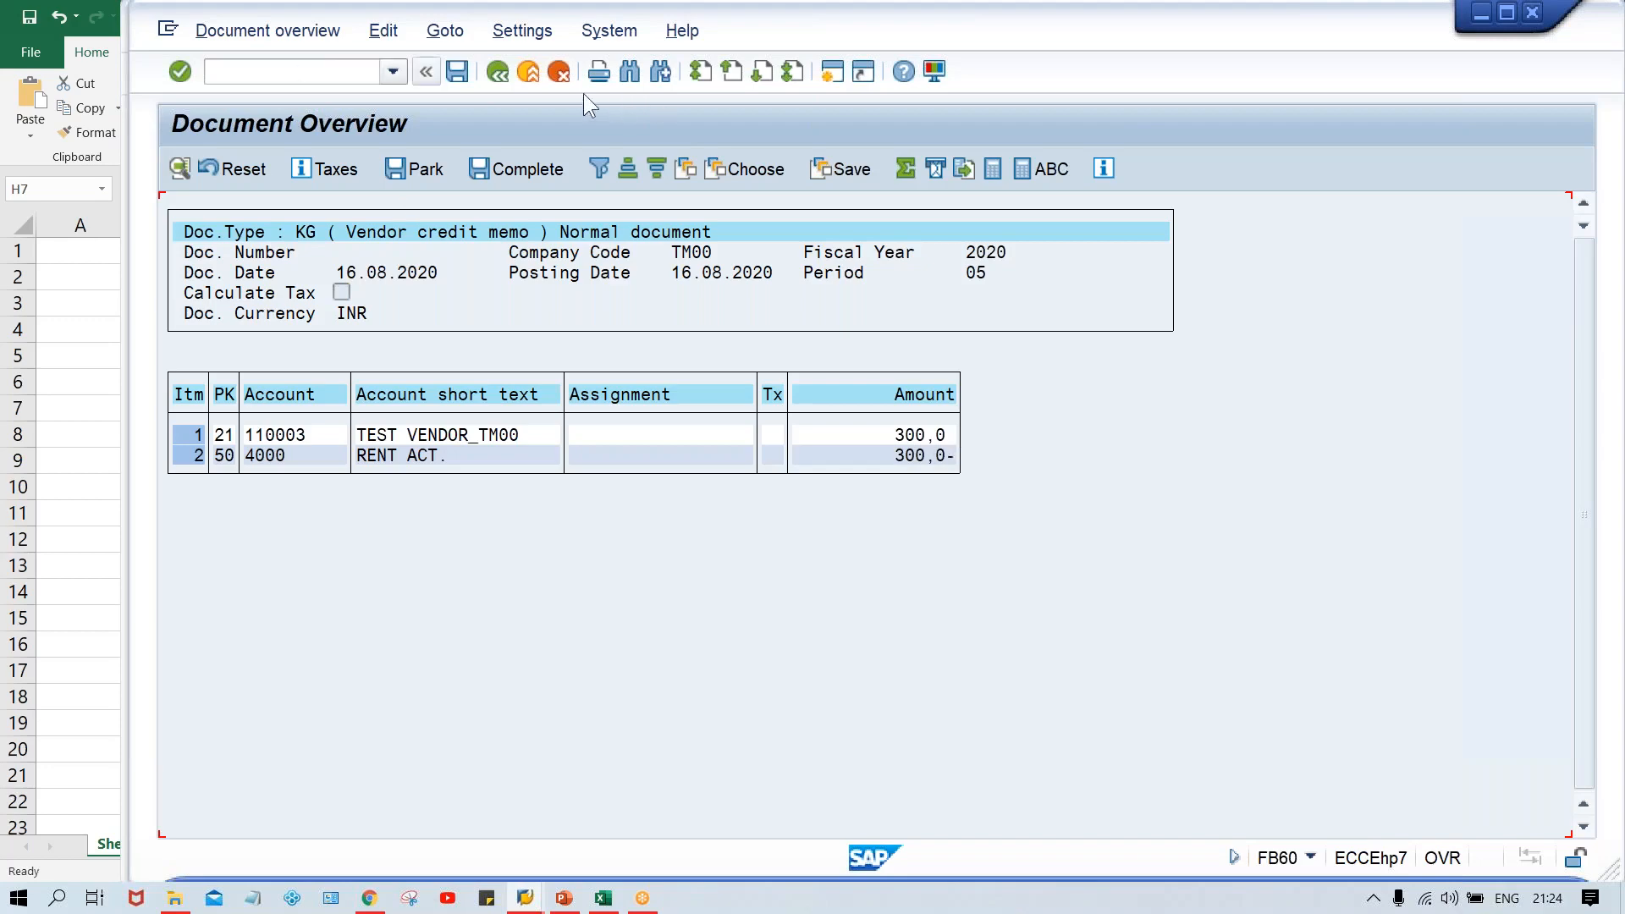
click(457, 72)
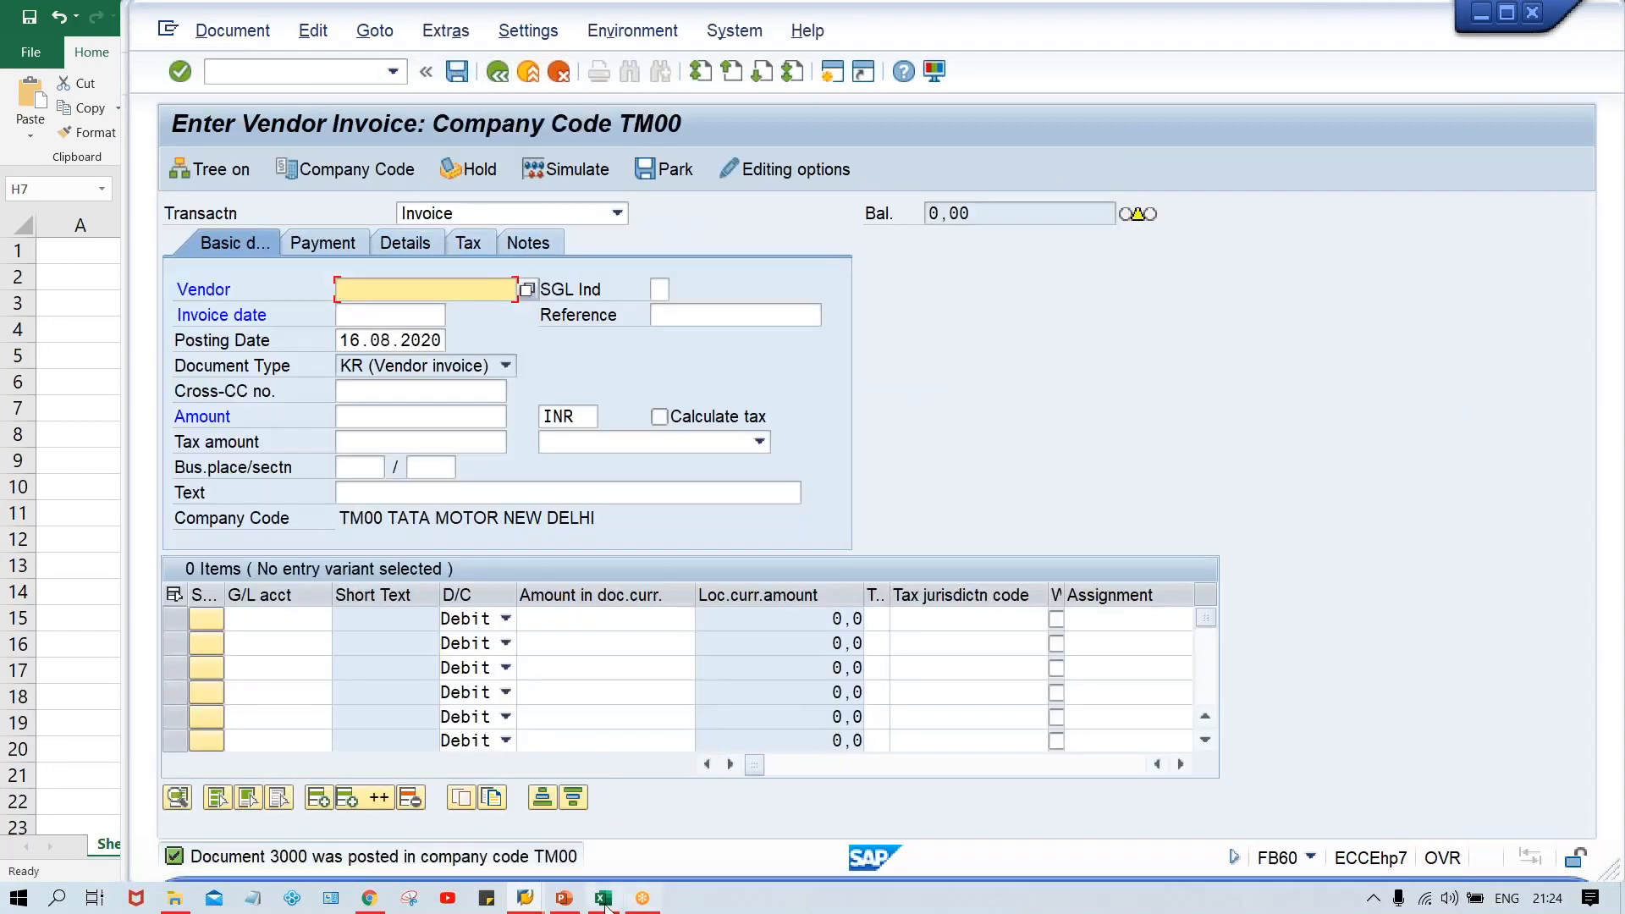
- Switch to the vendor line item display session and refresh the list to check the posted credit memo
mouse_move(522, 902)
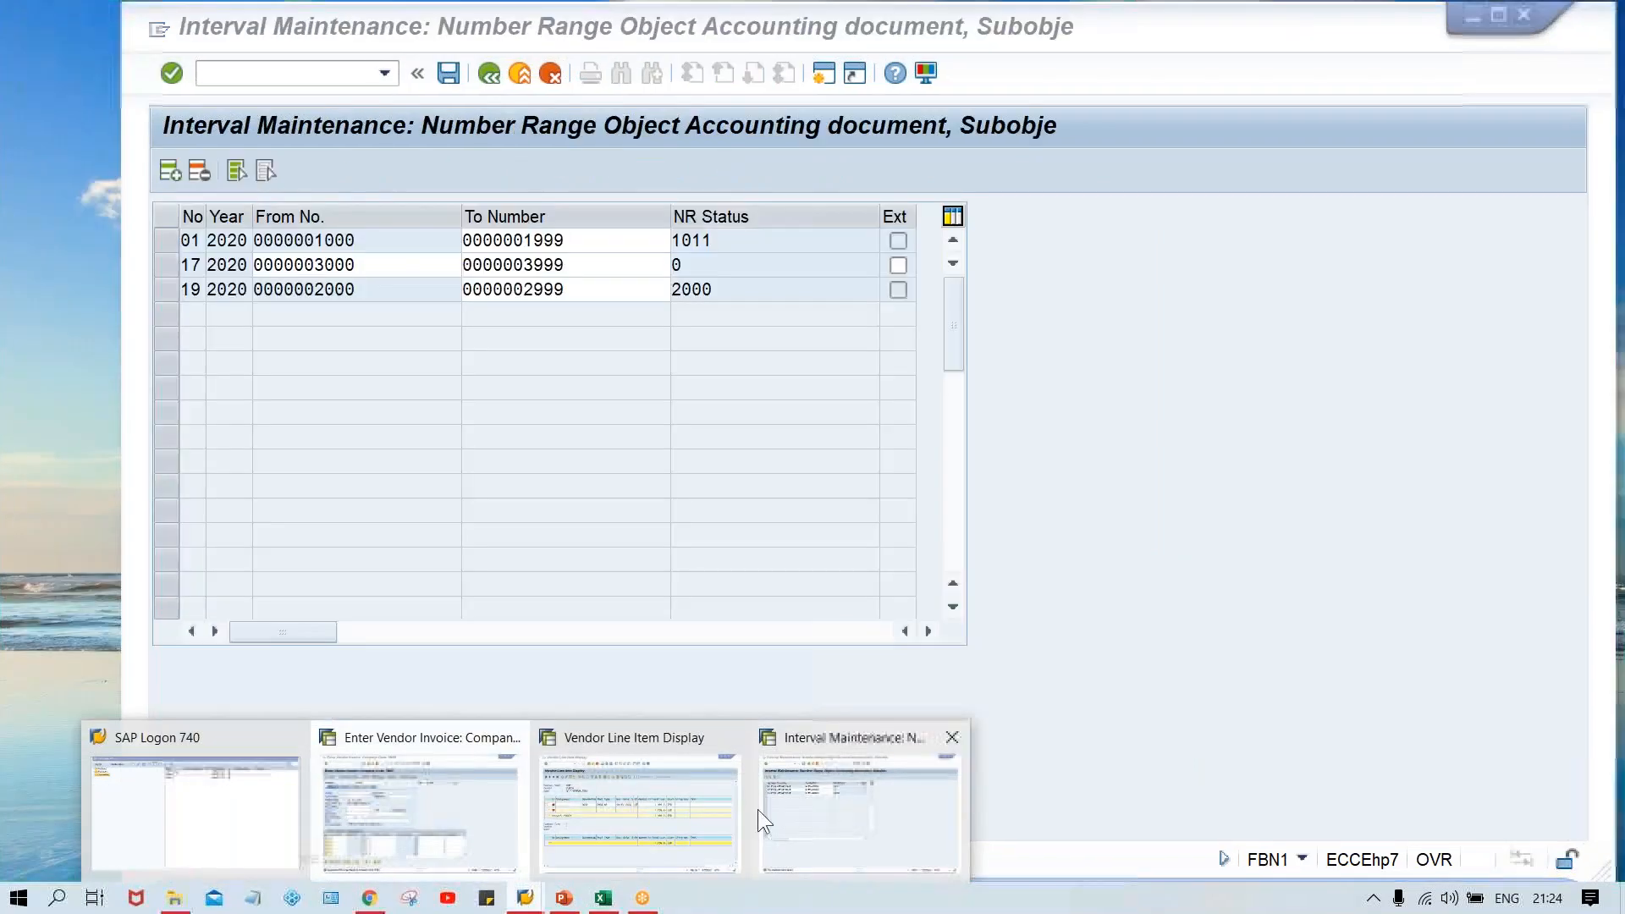
click(647, 819)
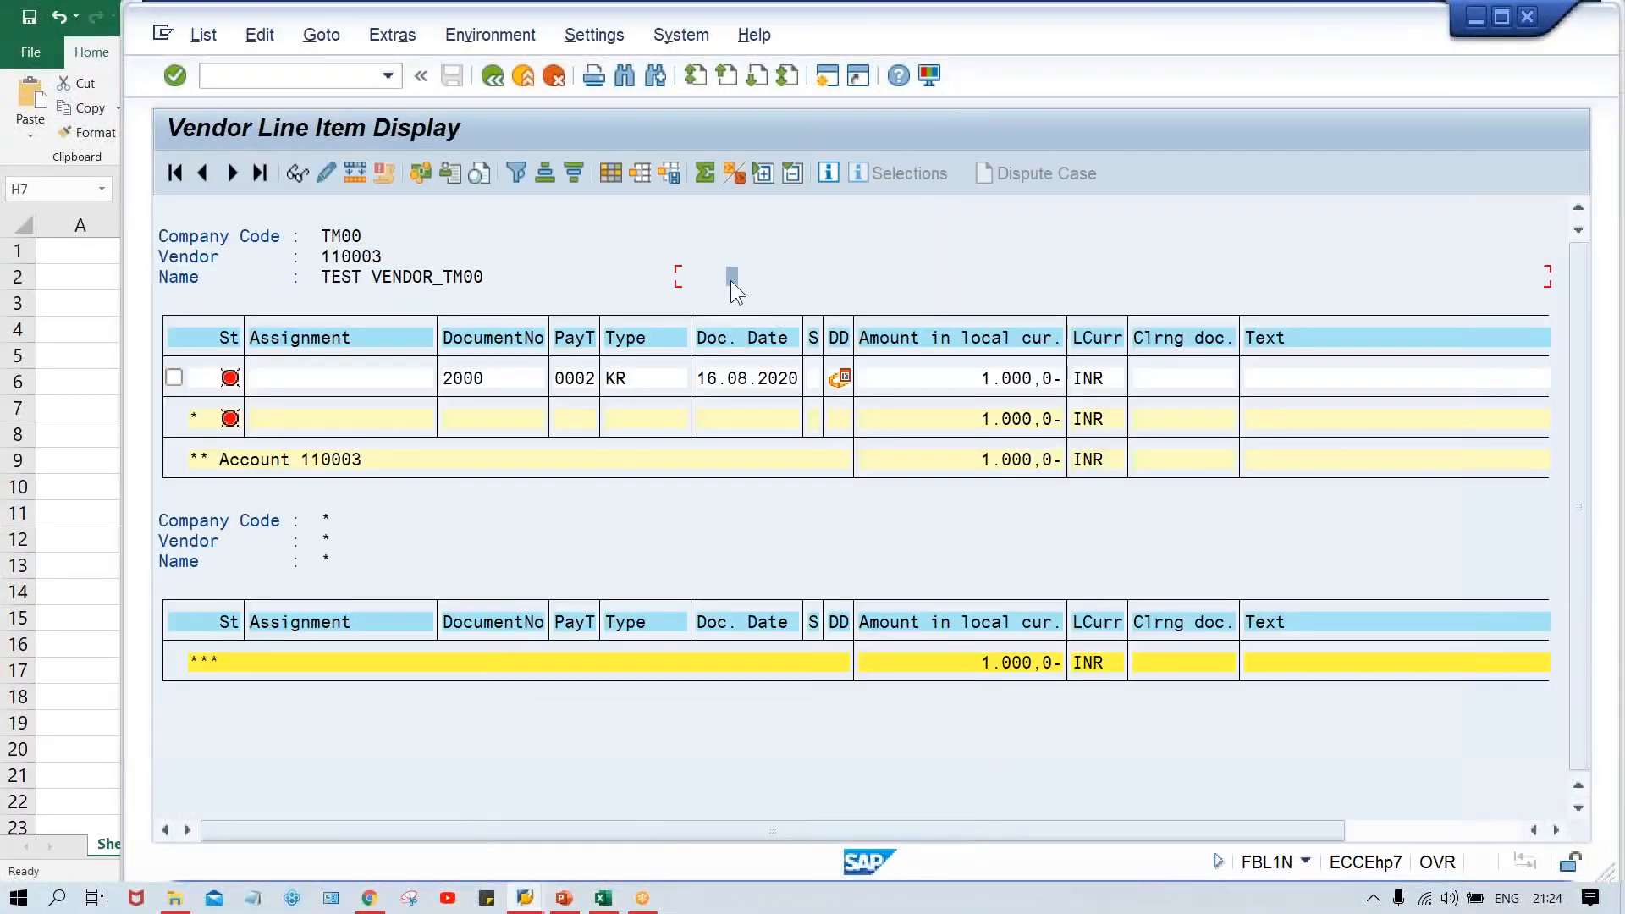
click(198, 37)
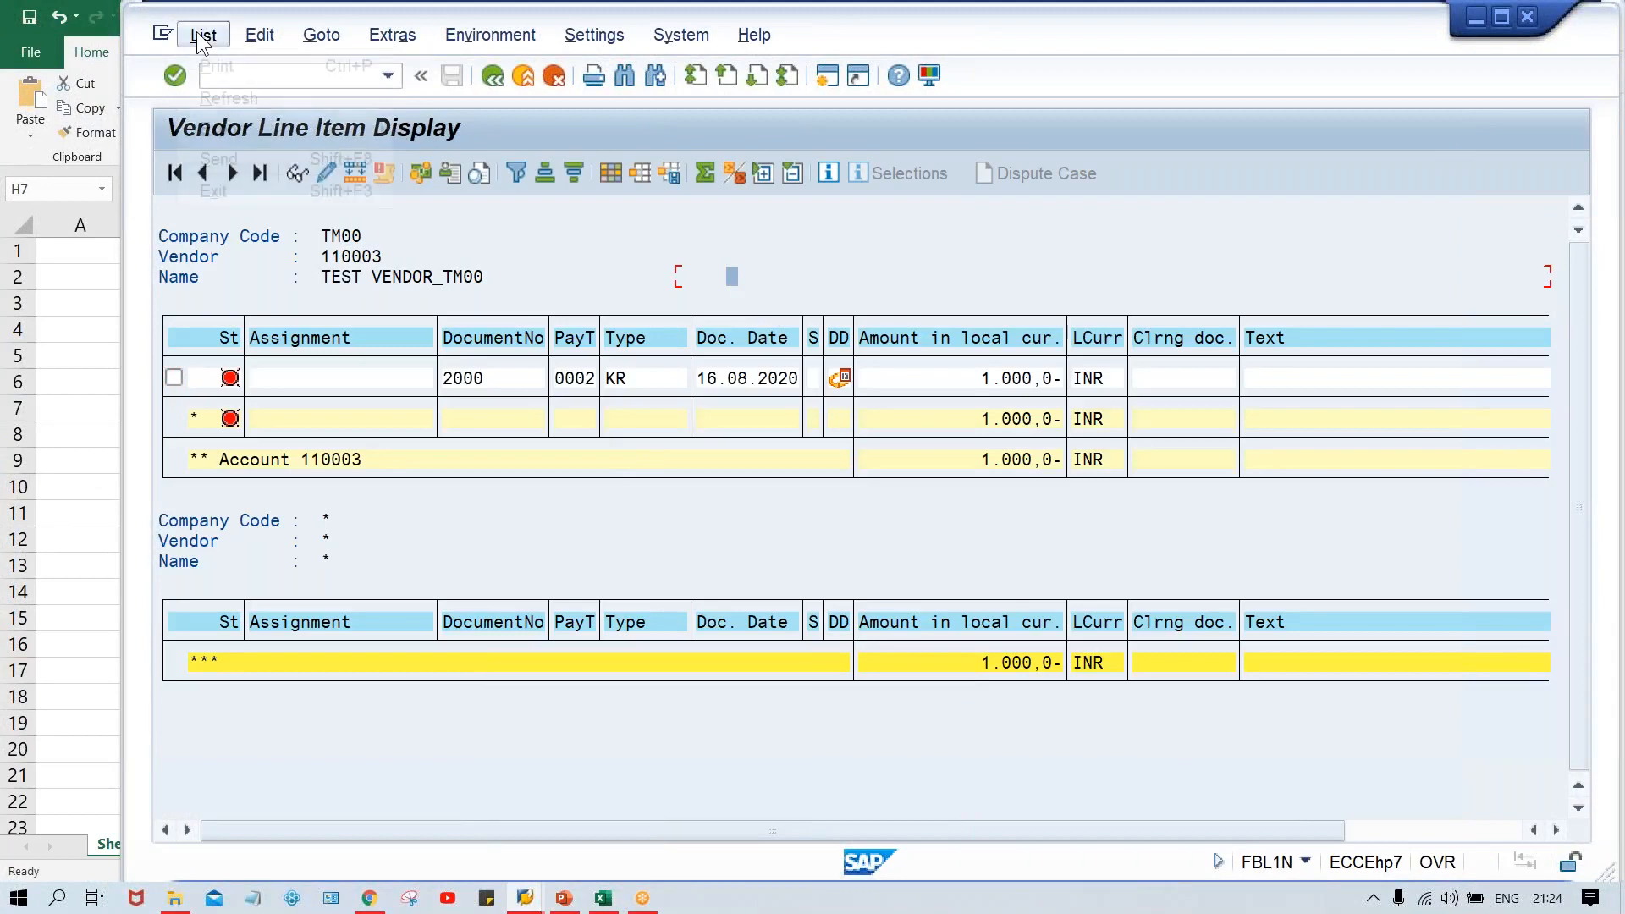
click(226, 96)
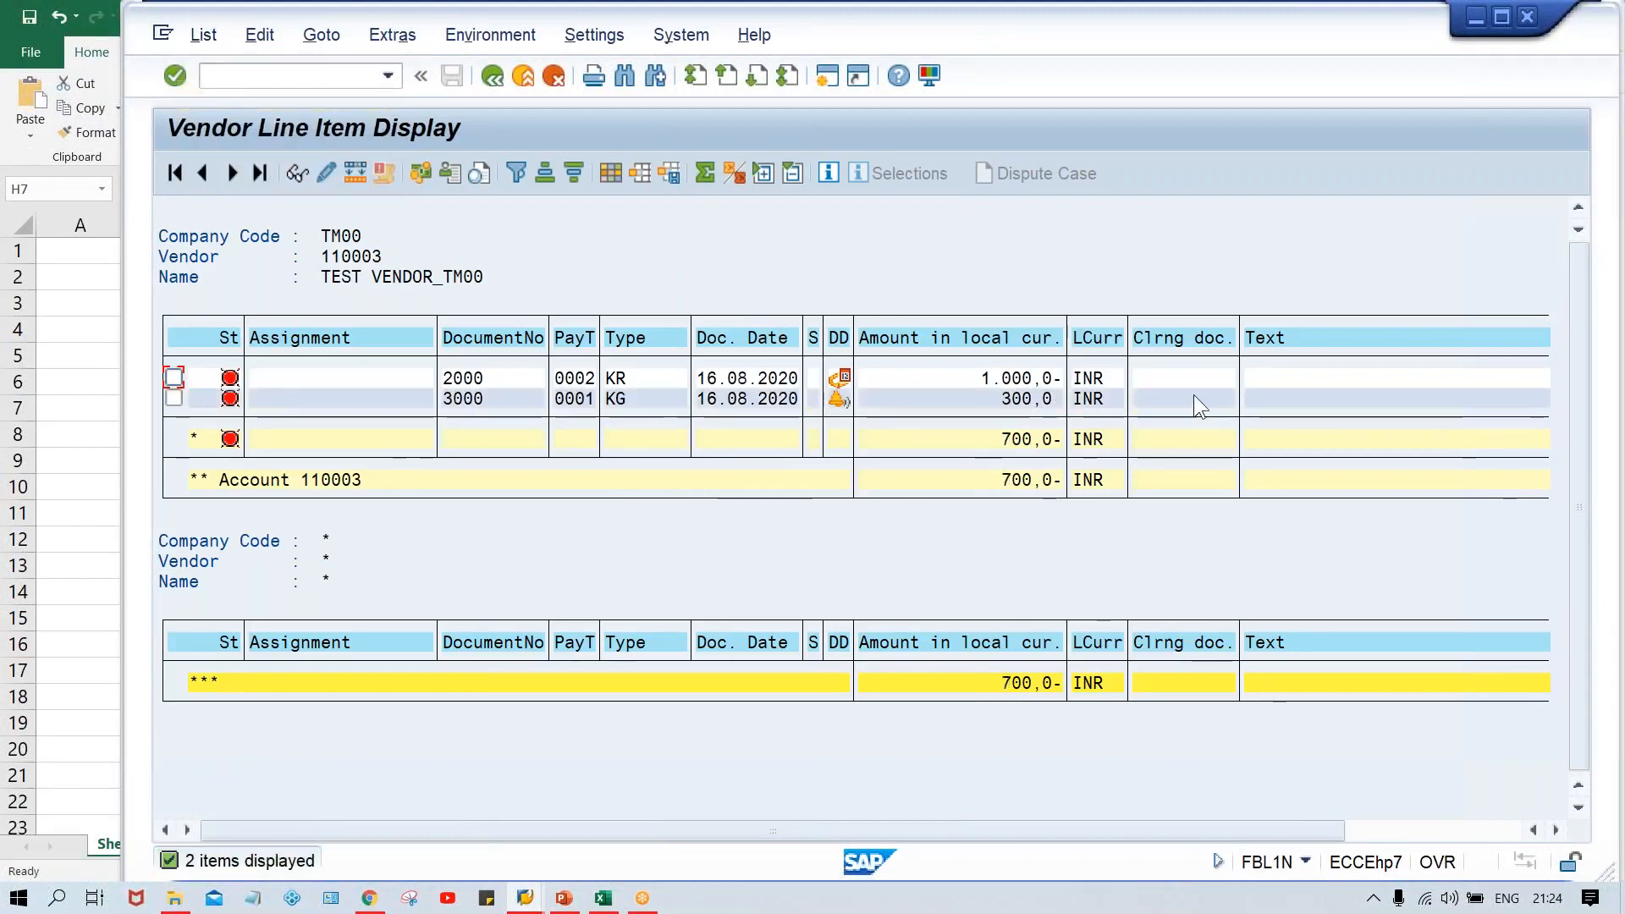
click(1194, 398)
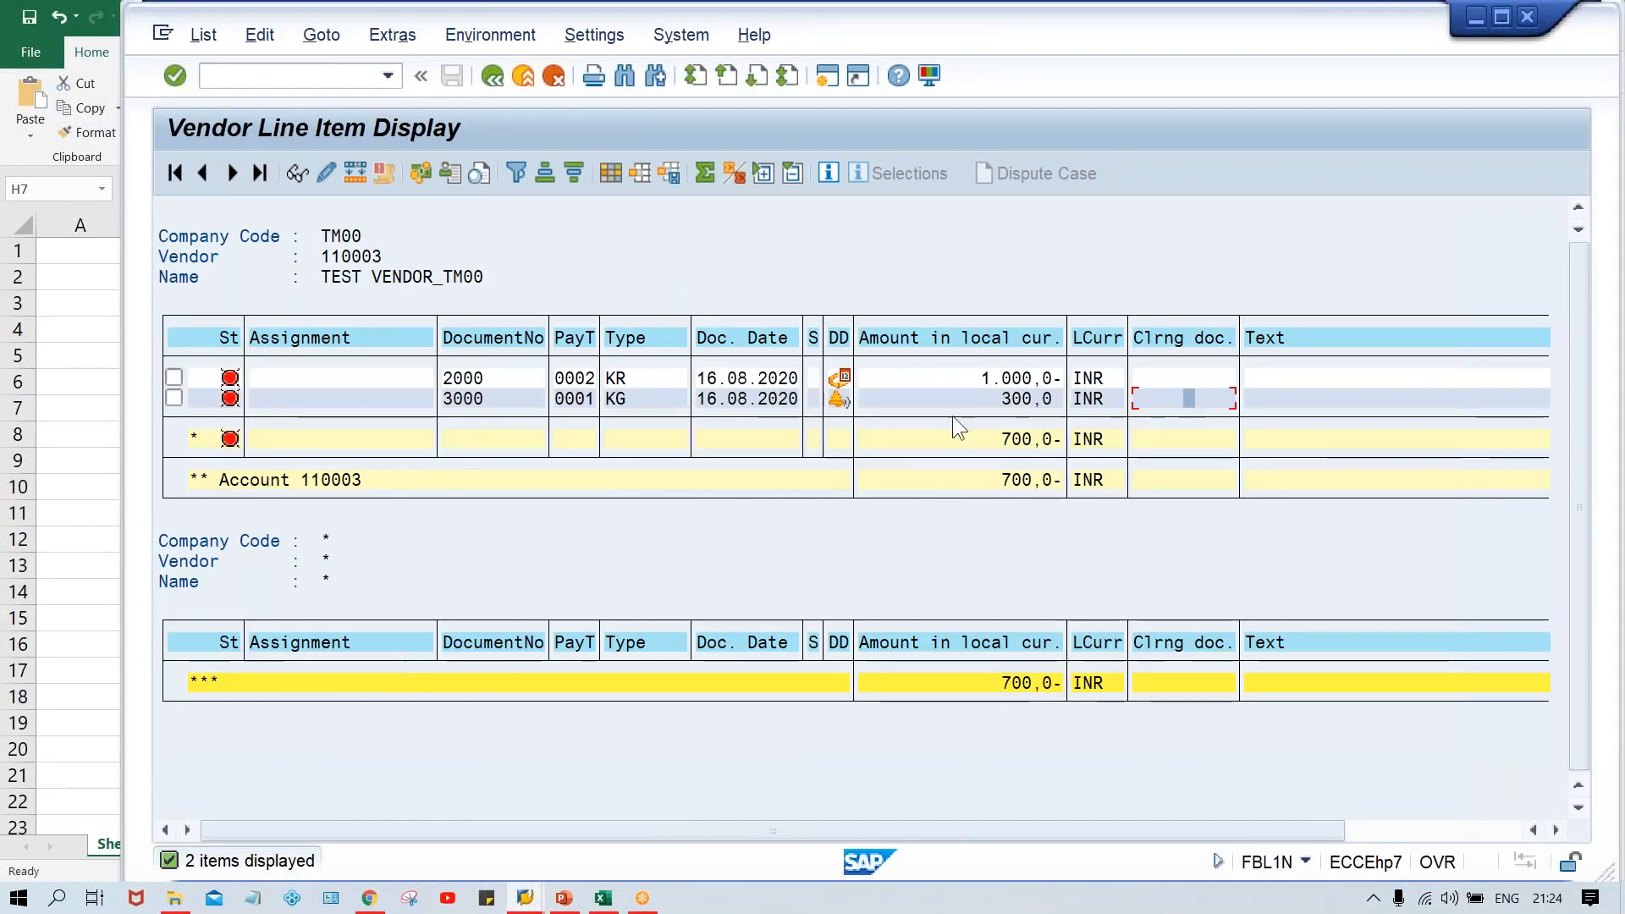
- Compare the vendor's invoice amount with the open balance subtotal in the line item display
click(980, 439)
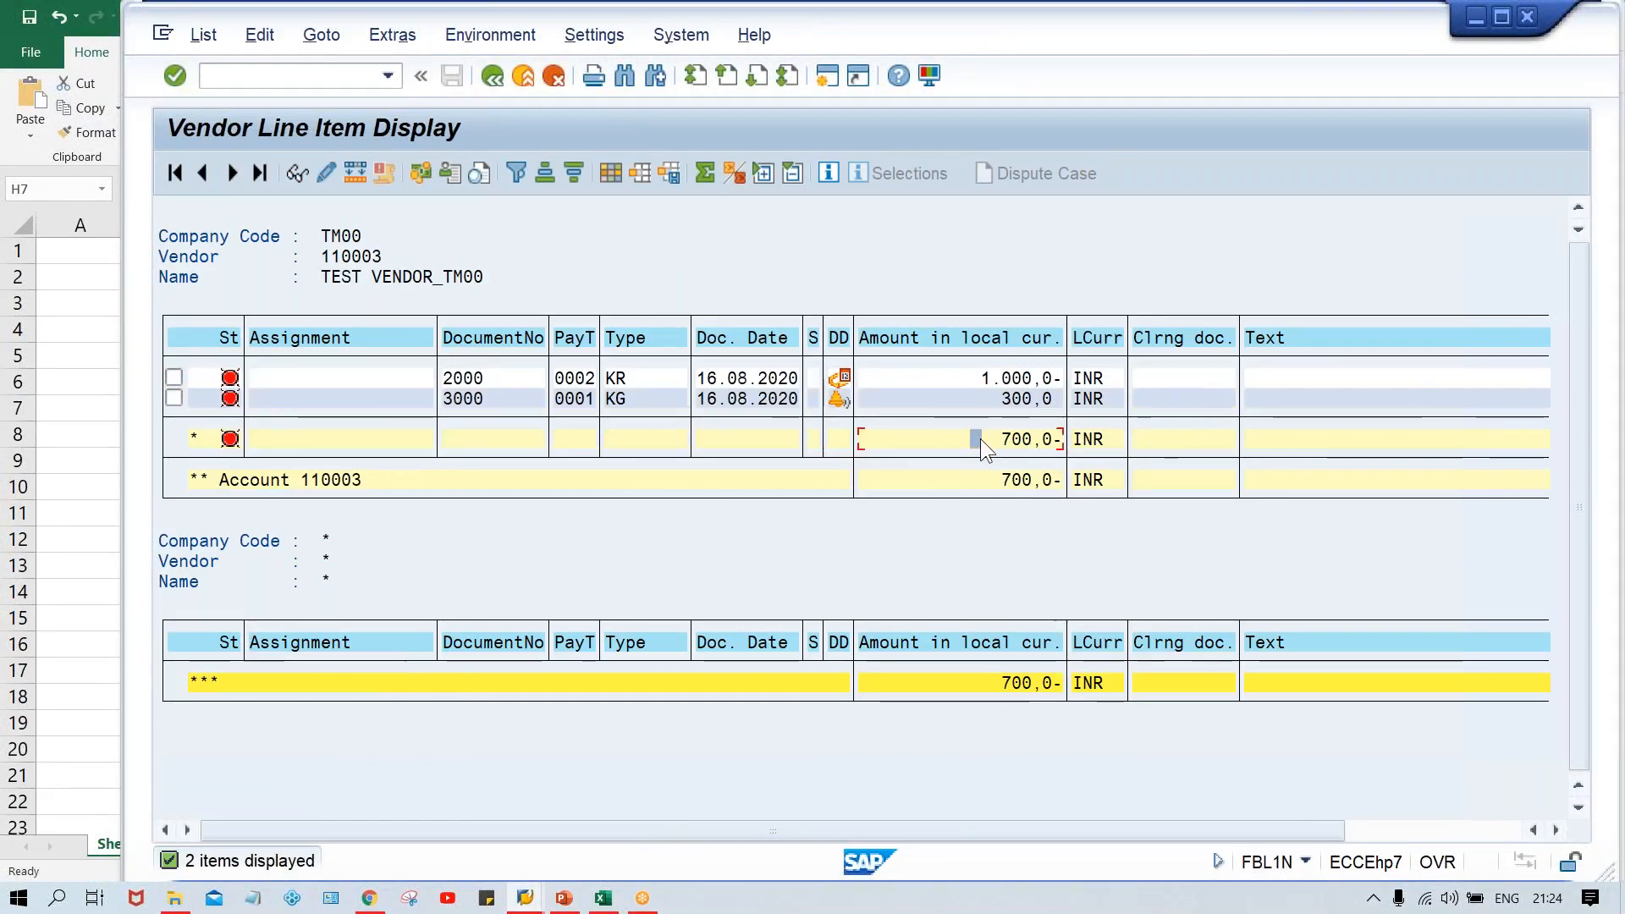
click(952, 373)
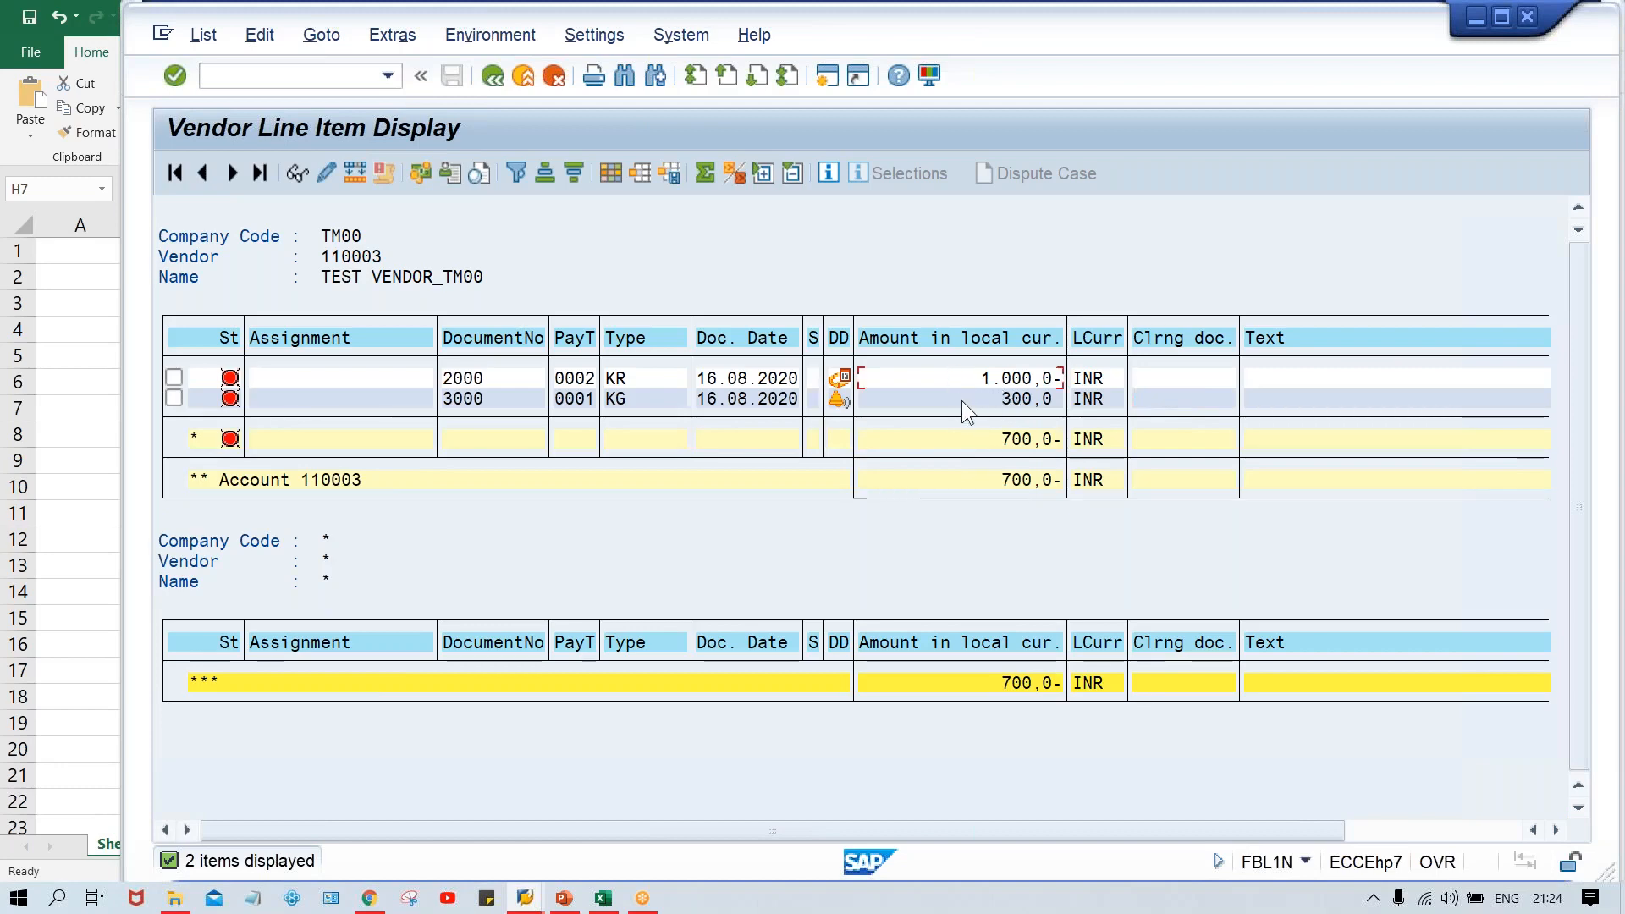
click(985, 442)
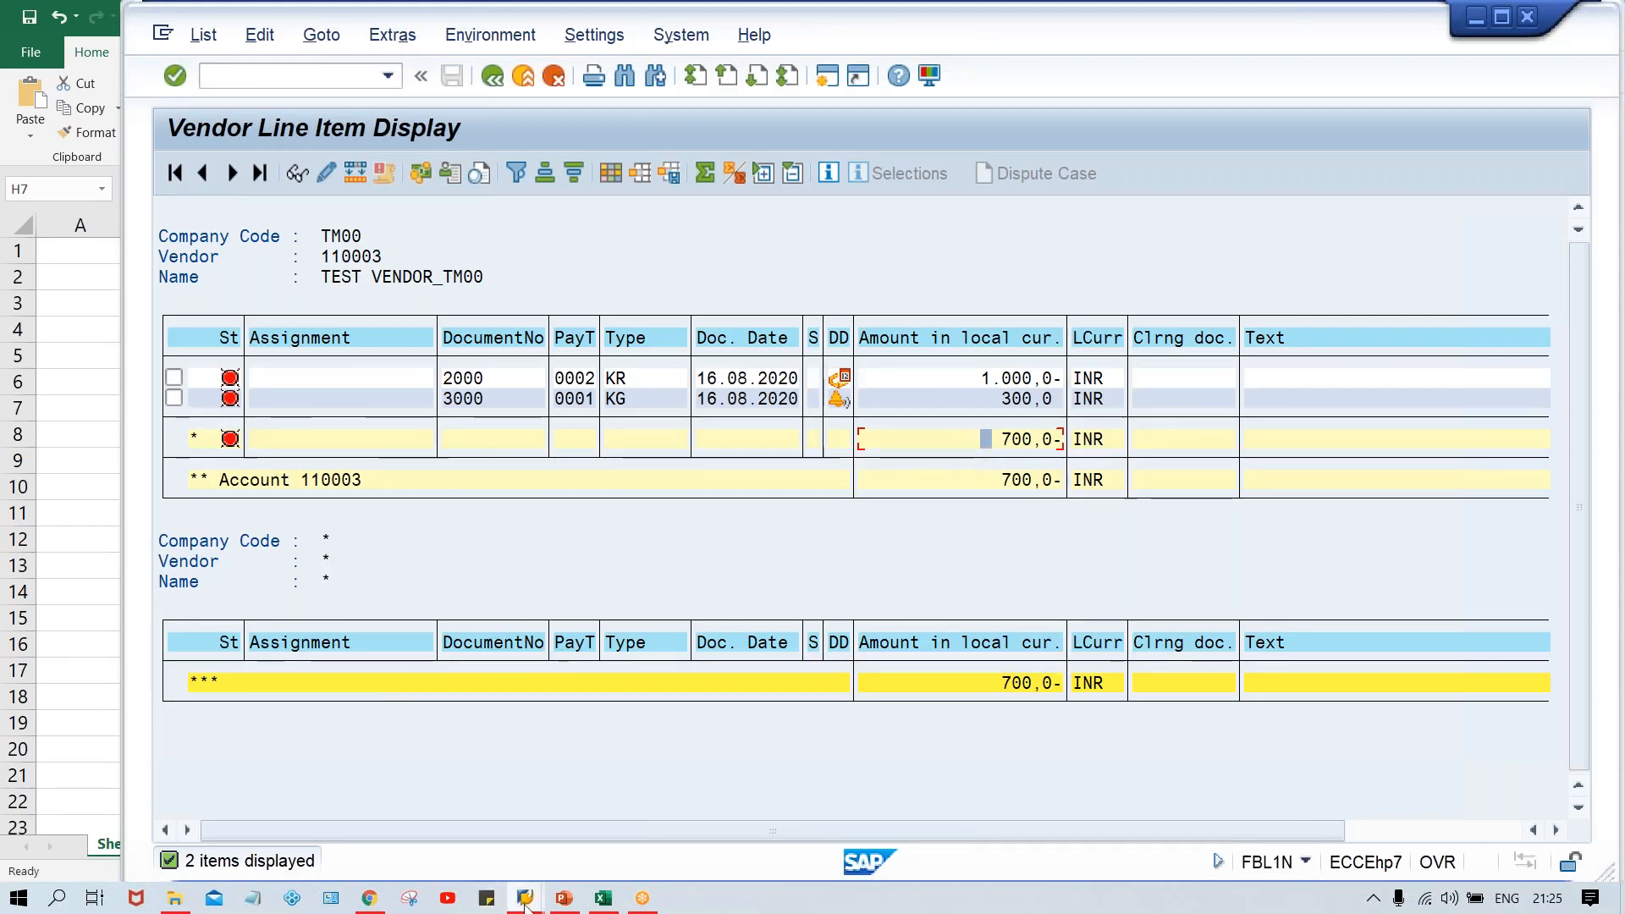
- Switch to the Enter Vendor Invoice session and start transaction F-53 for outgoing payments
mouse_move(525, 901)
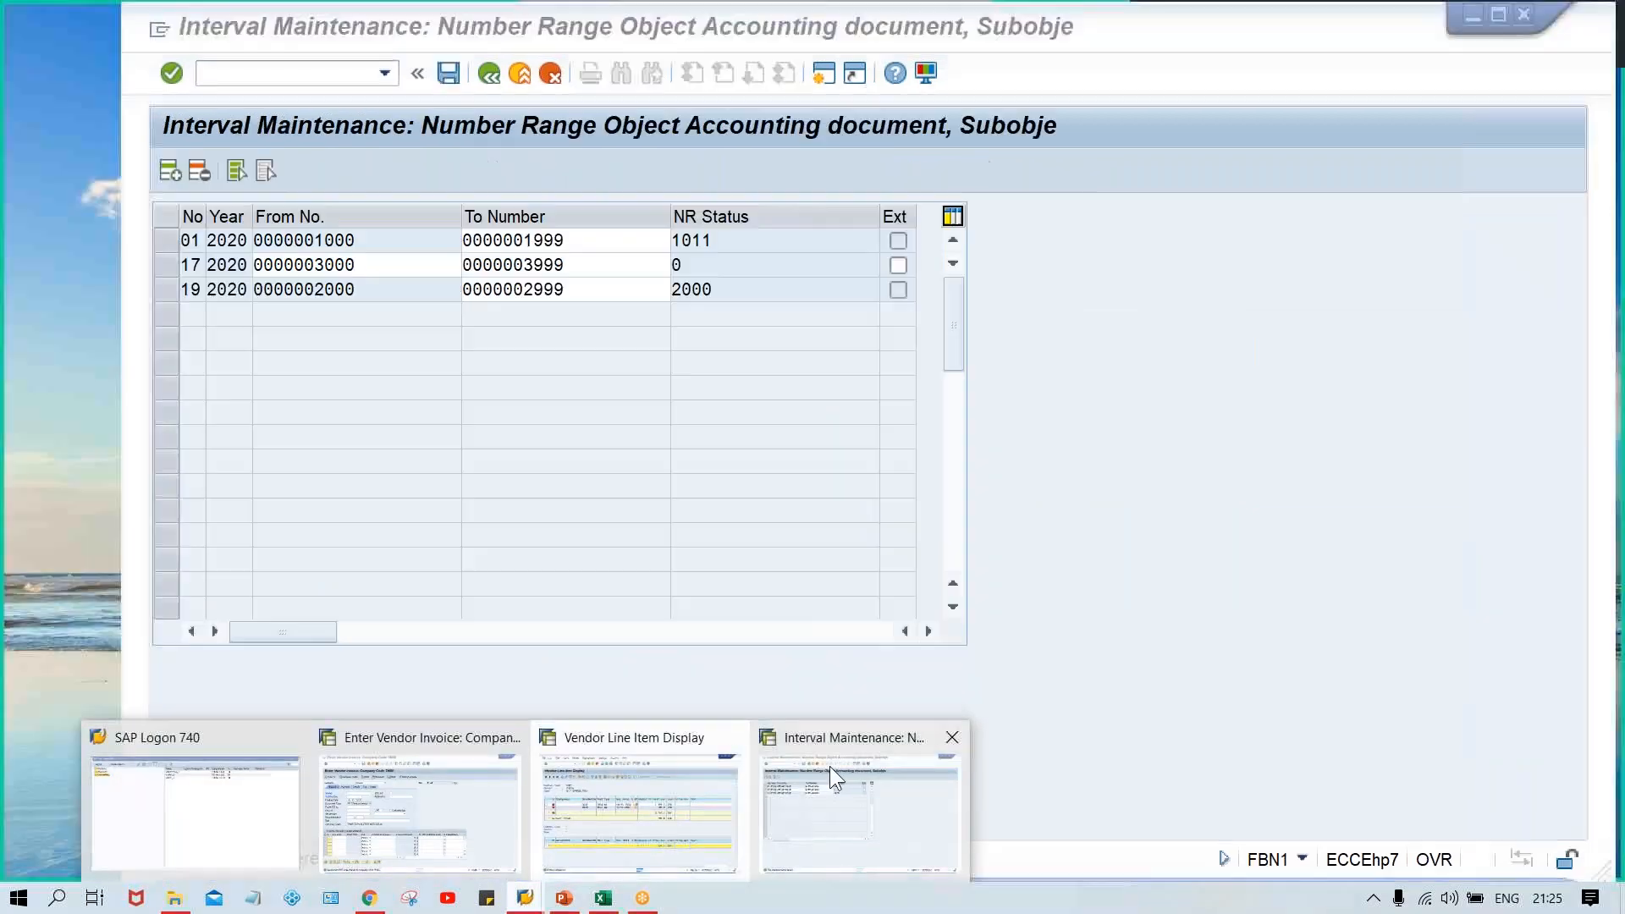
click(829, 769)
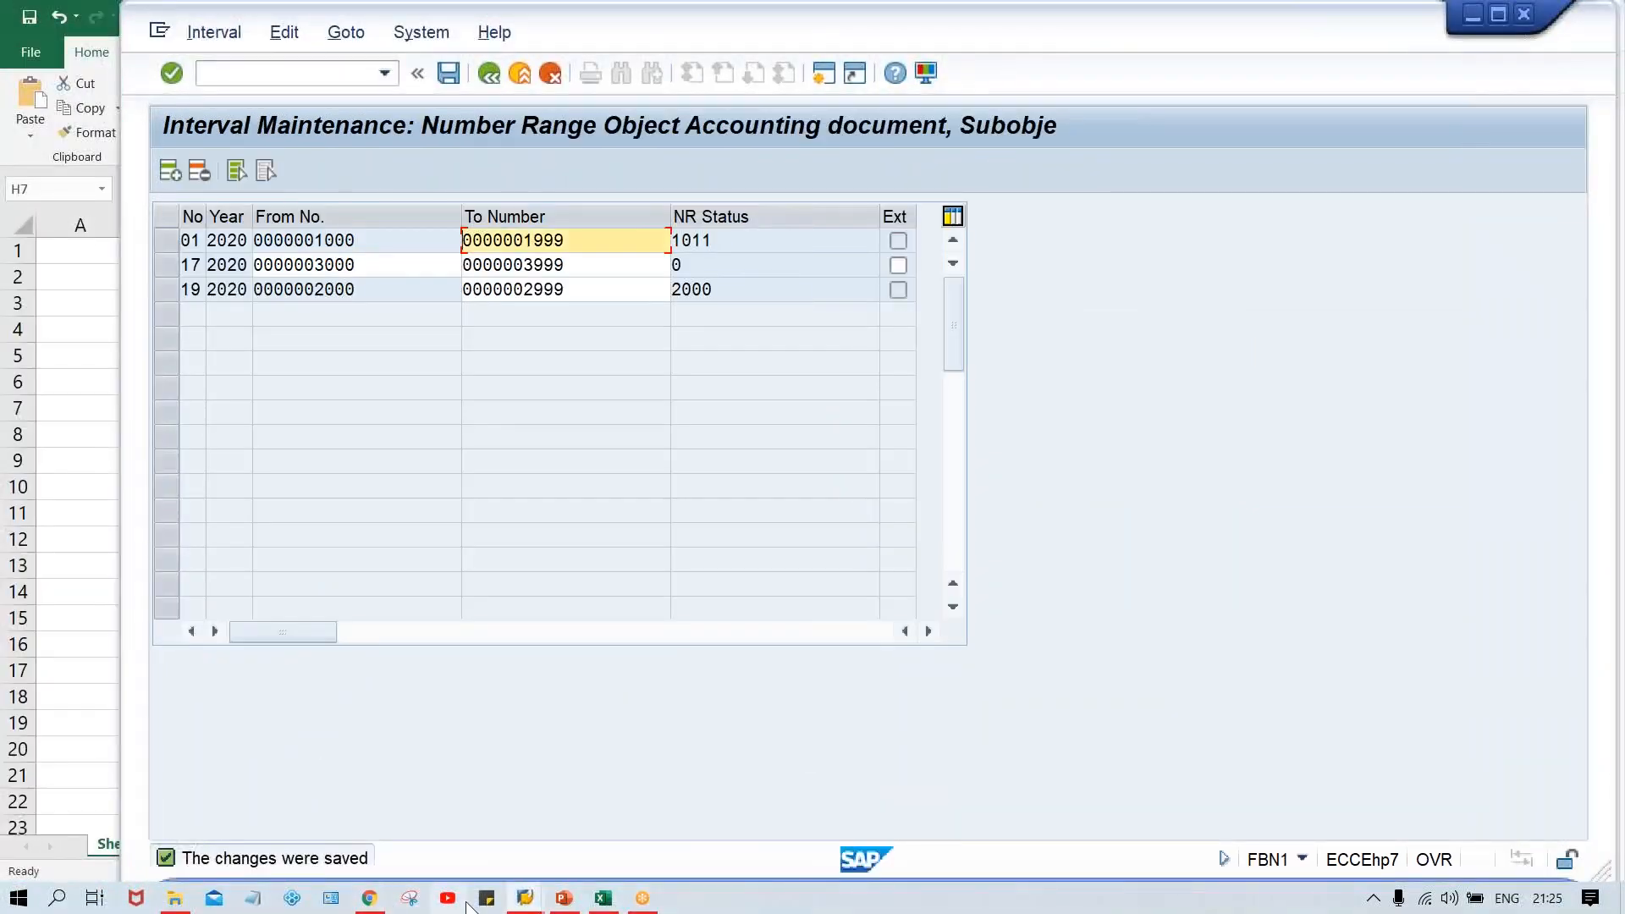
mouse_move(513, 904)
click(439, 794)
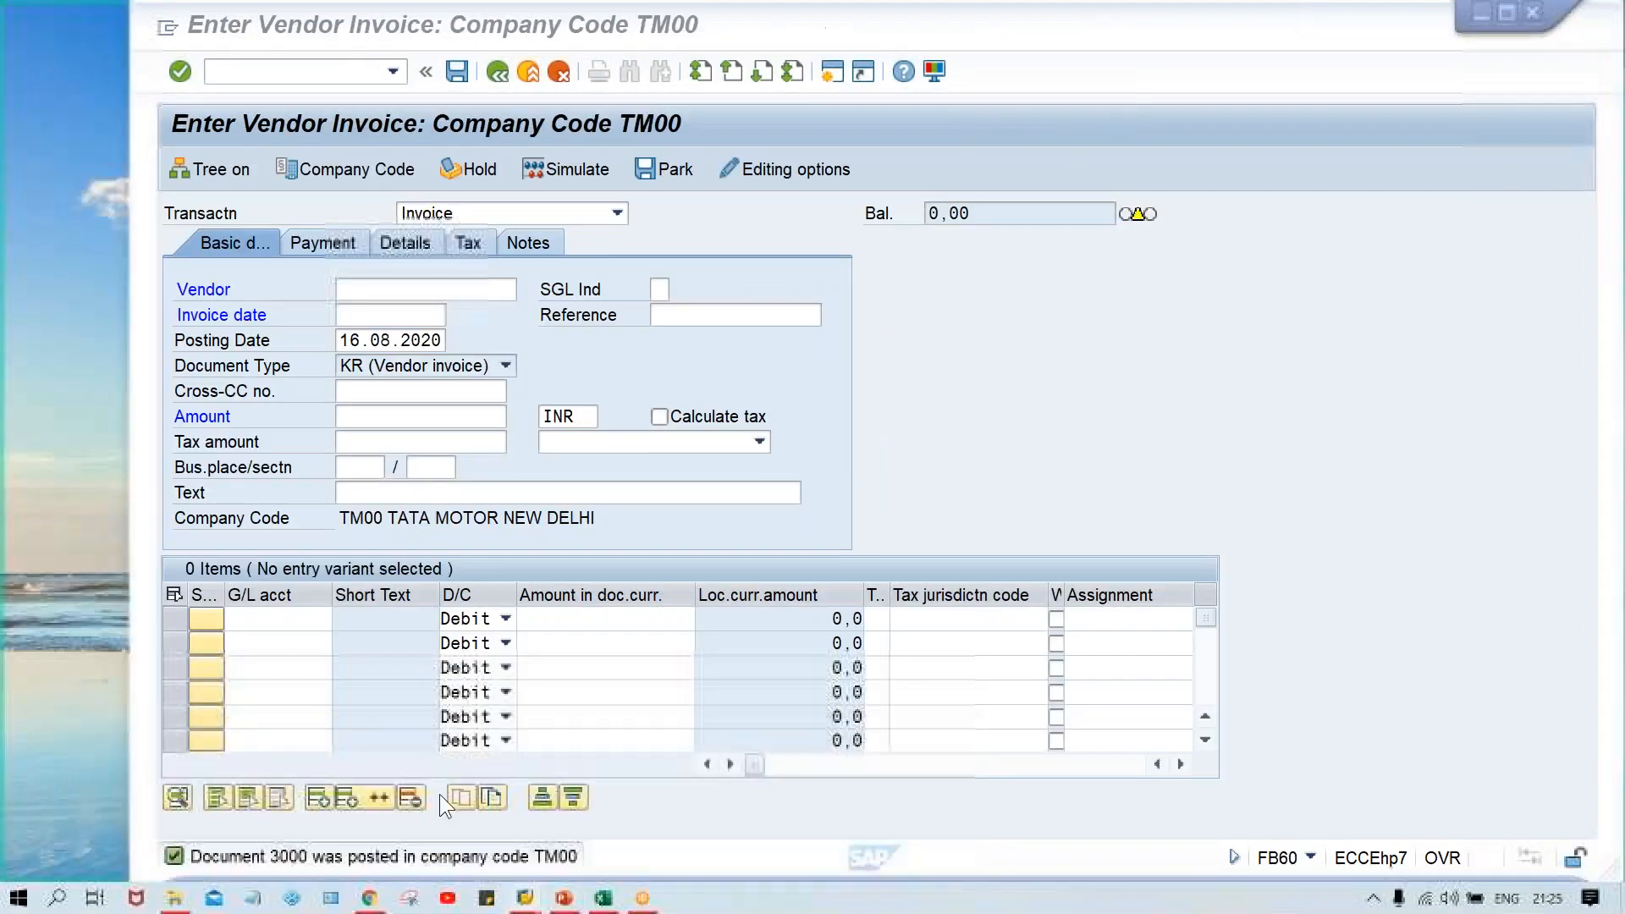
click(314, 72)
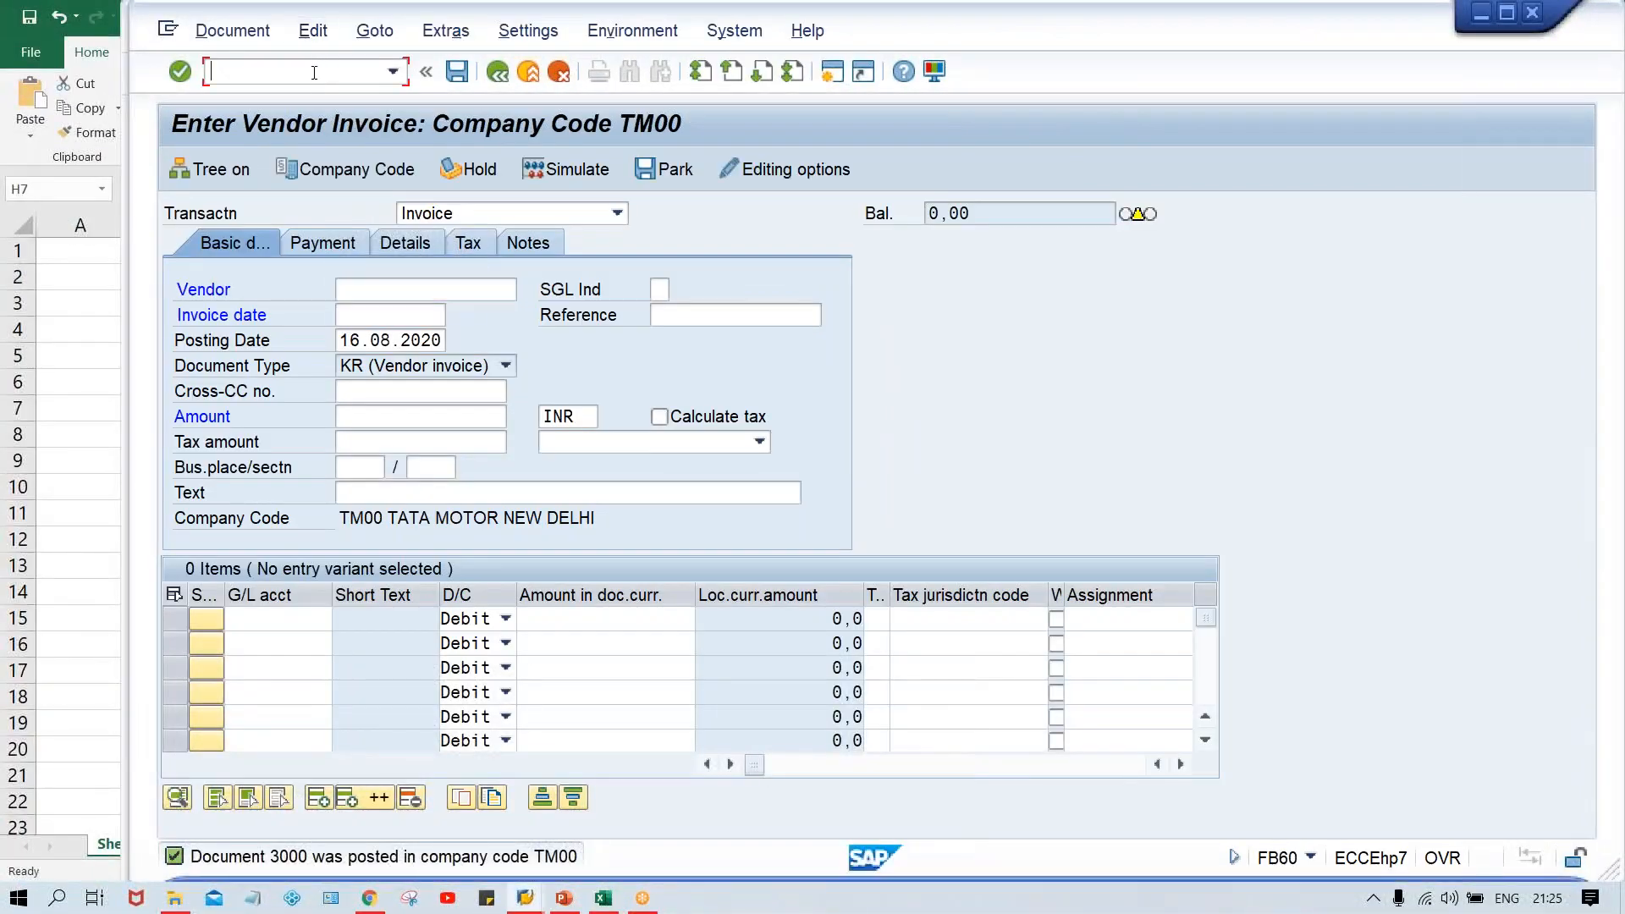
text(/NF)
text(63)
key(Return)
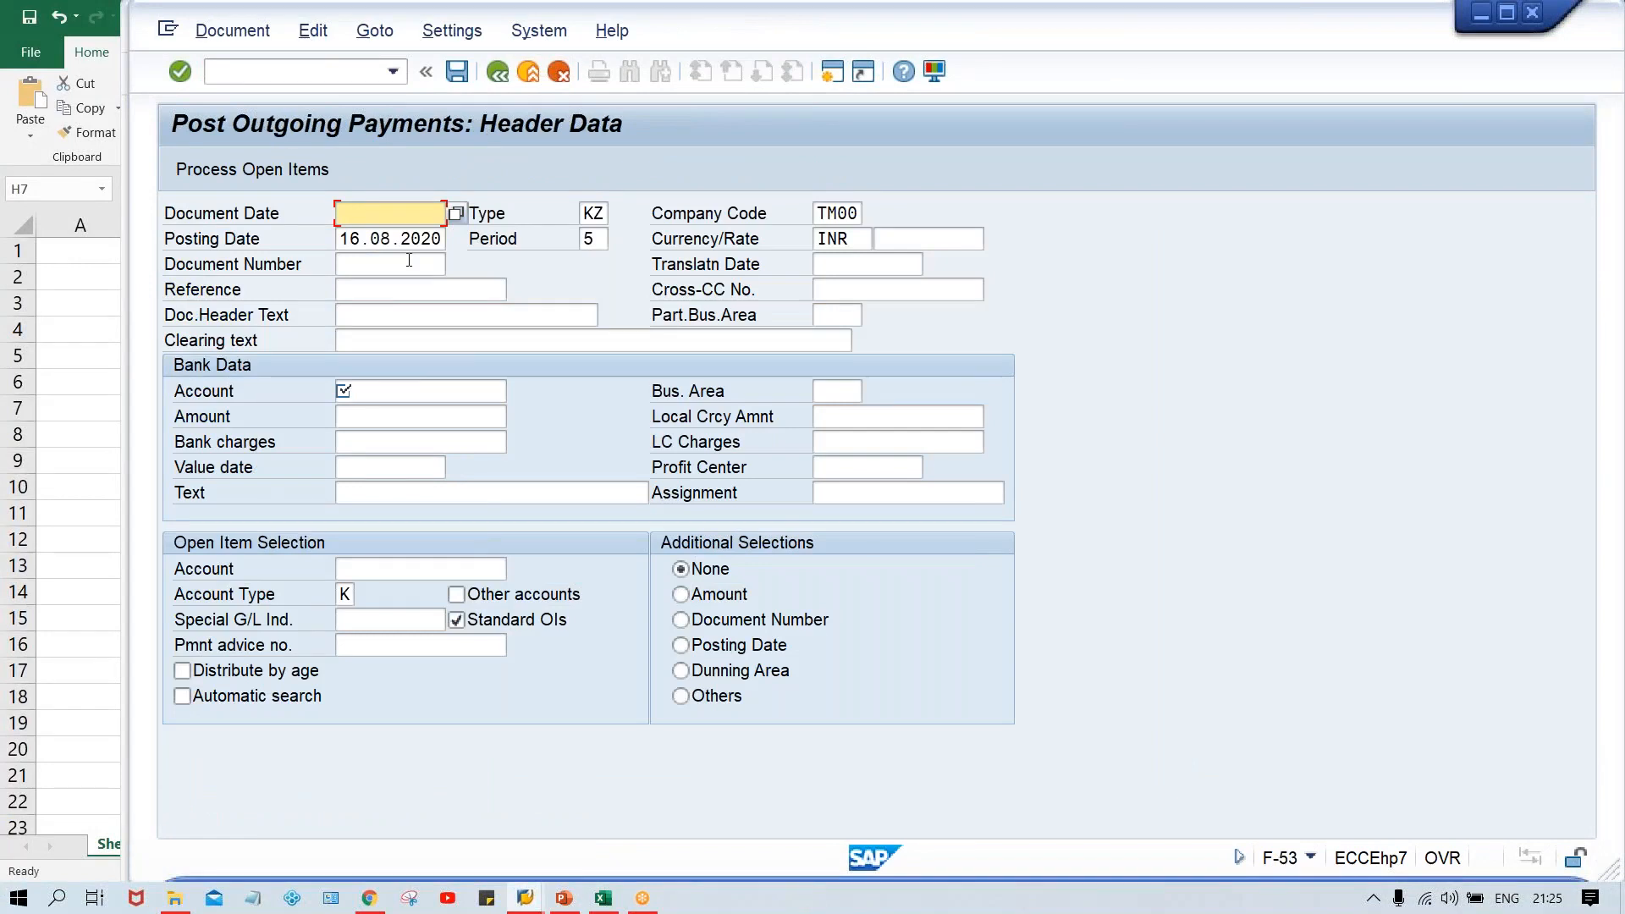
- Set the outgoing payment's document date to 16.08.2020
text(16.08)
text(.2020)
key(Tab)
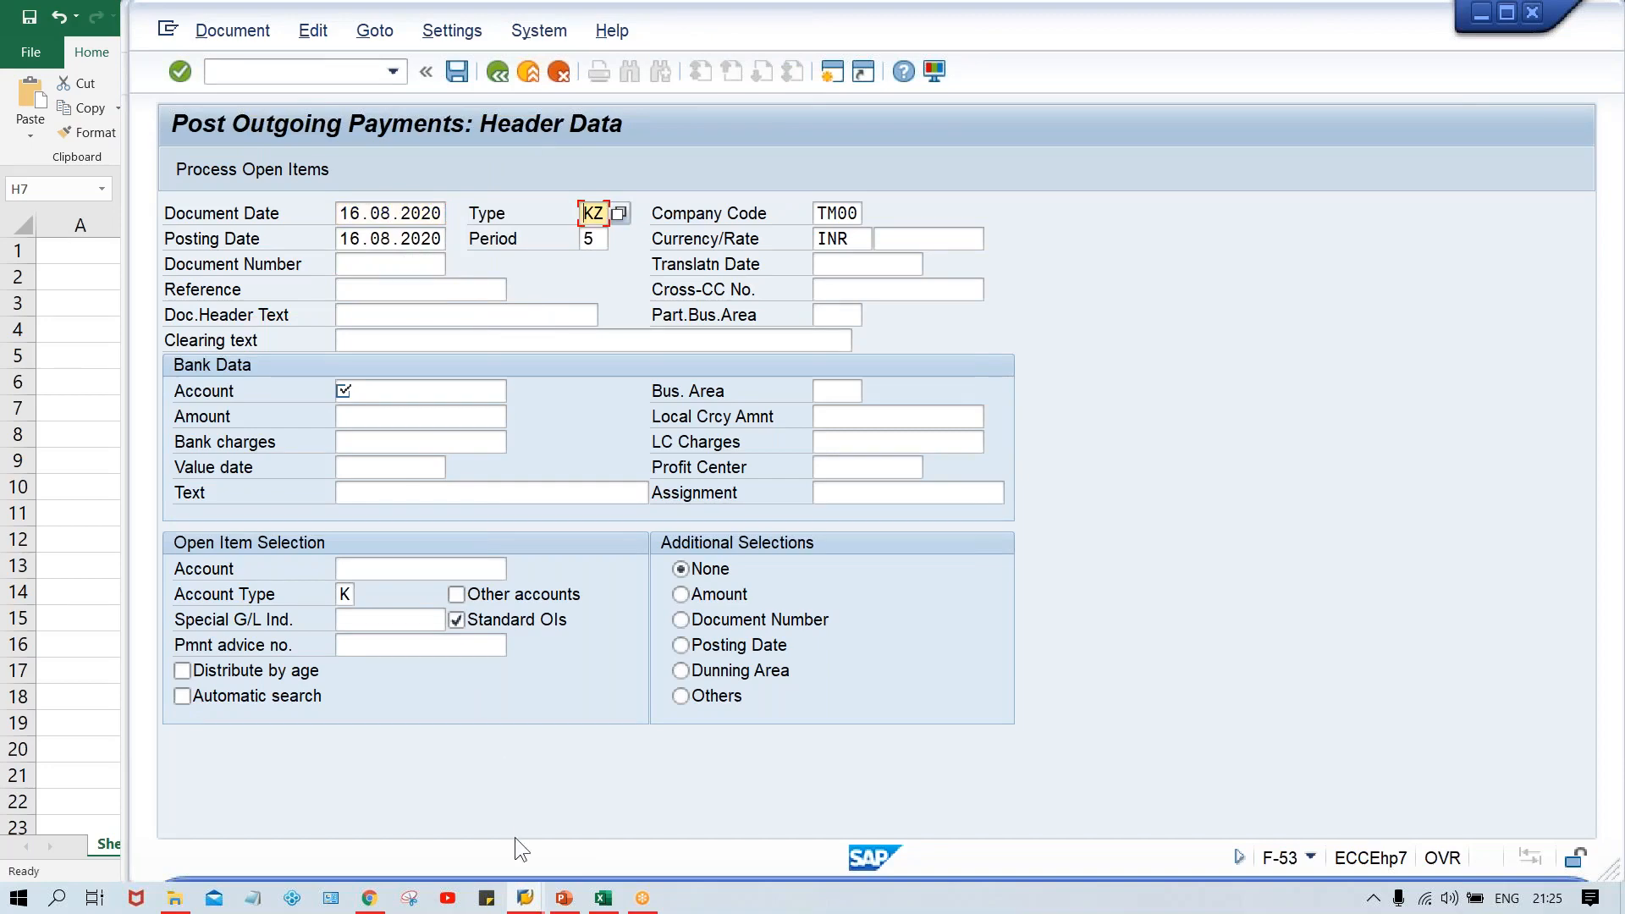
- Switch to the number range maintenance session and start transaction OBA7 for document types
mouse_move(523, 899)
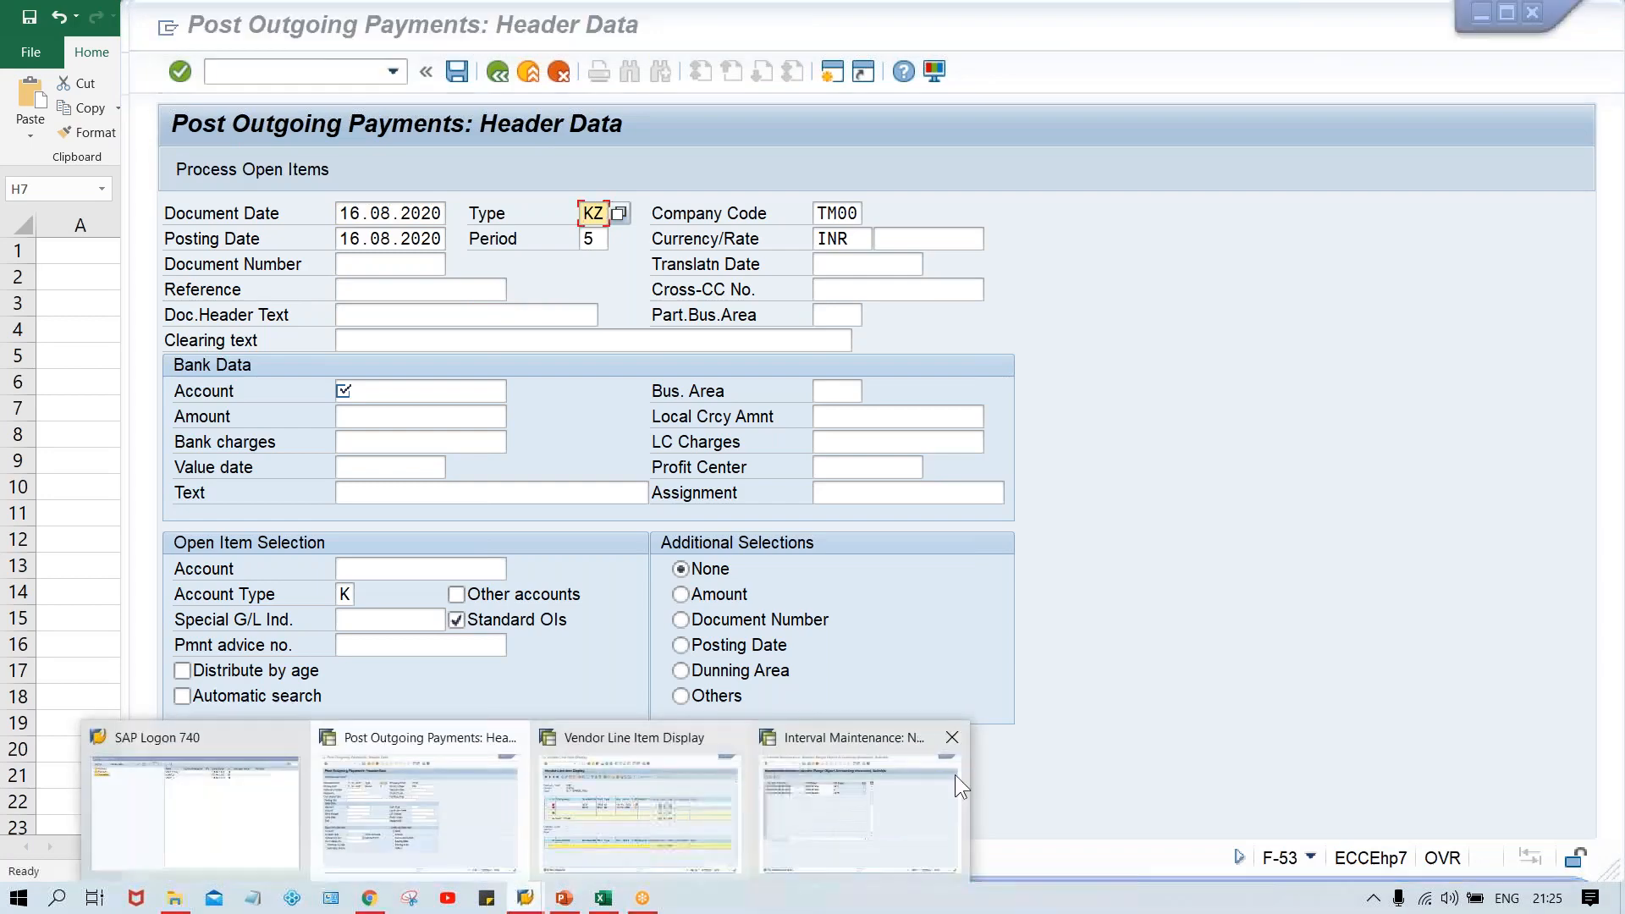
click(856, 799)
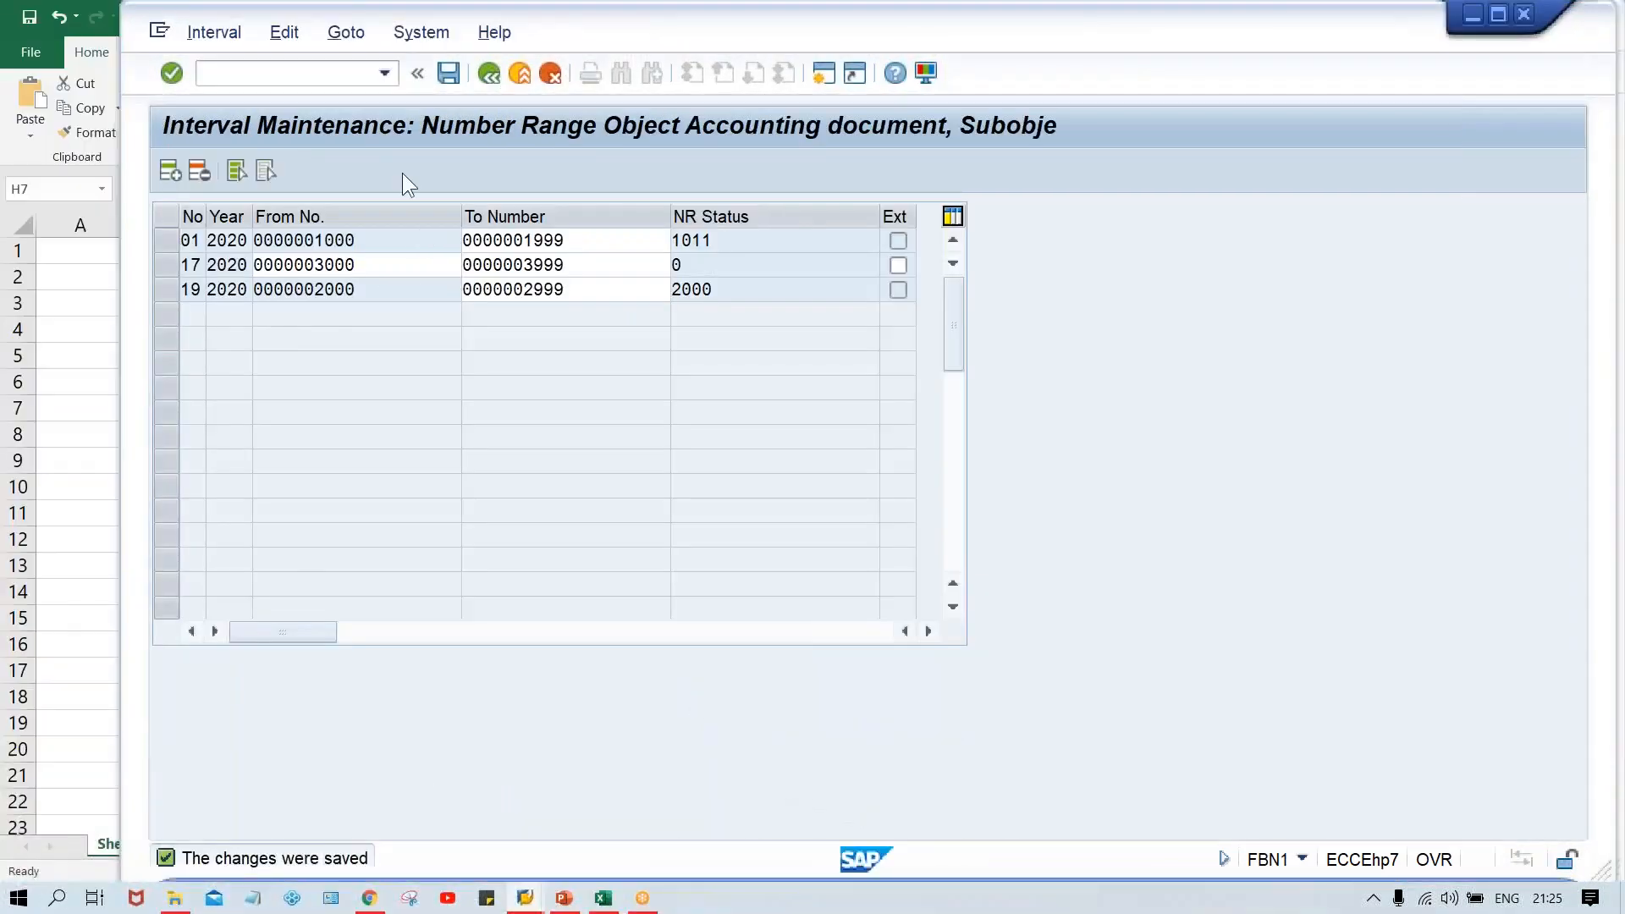
click(301, 71)
text(/NOBA7)
key(Return)
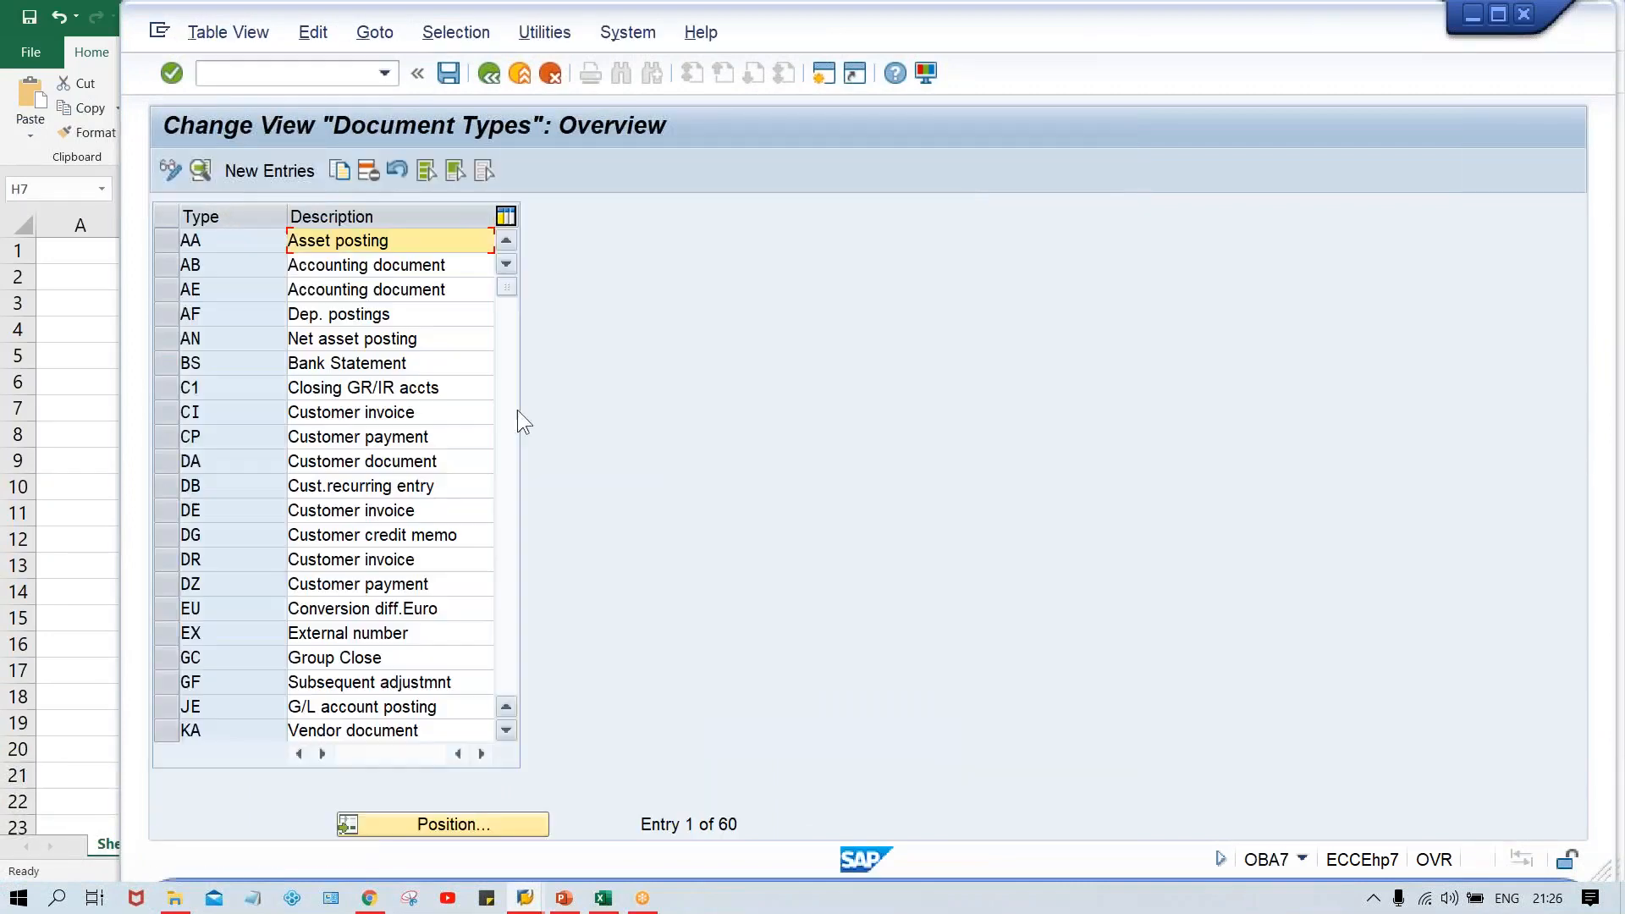
- Assign number range 01 to document type KZ (Vendor payment) and save the change
click(451, 825)
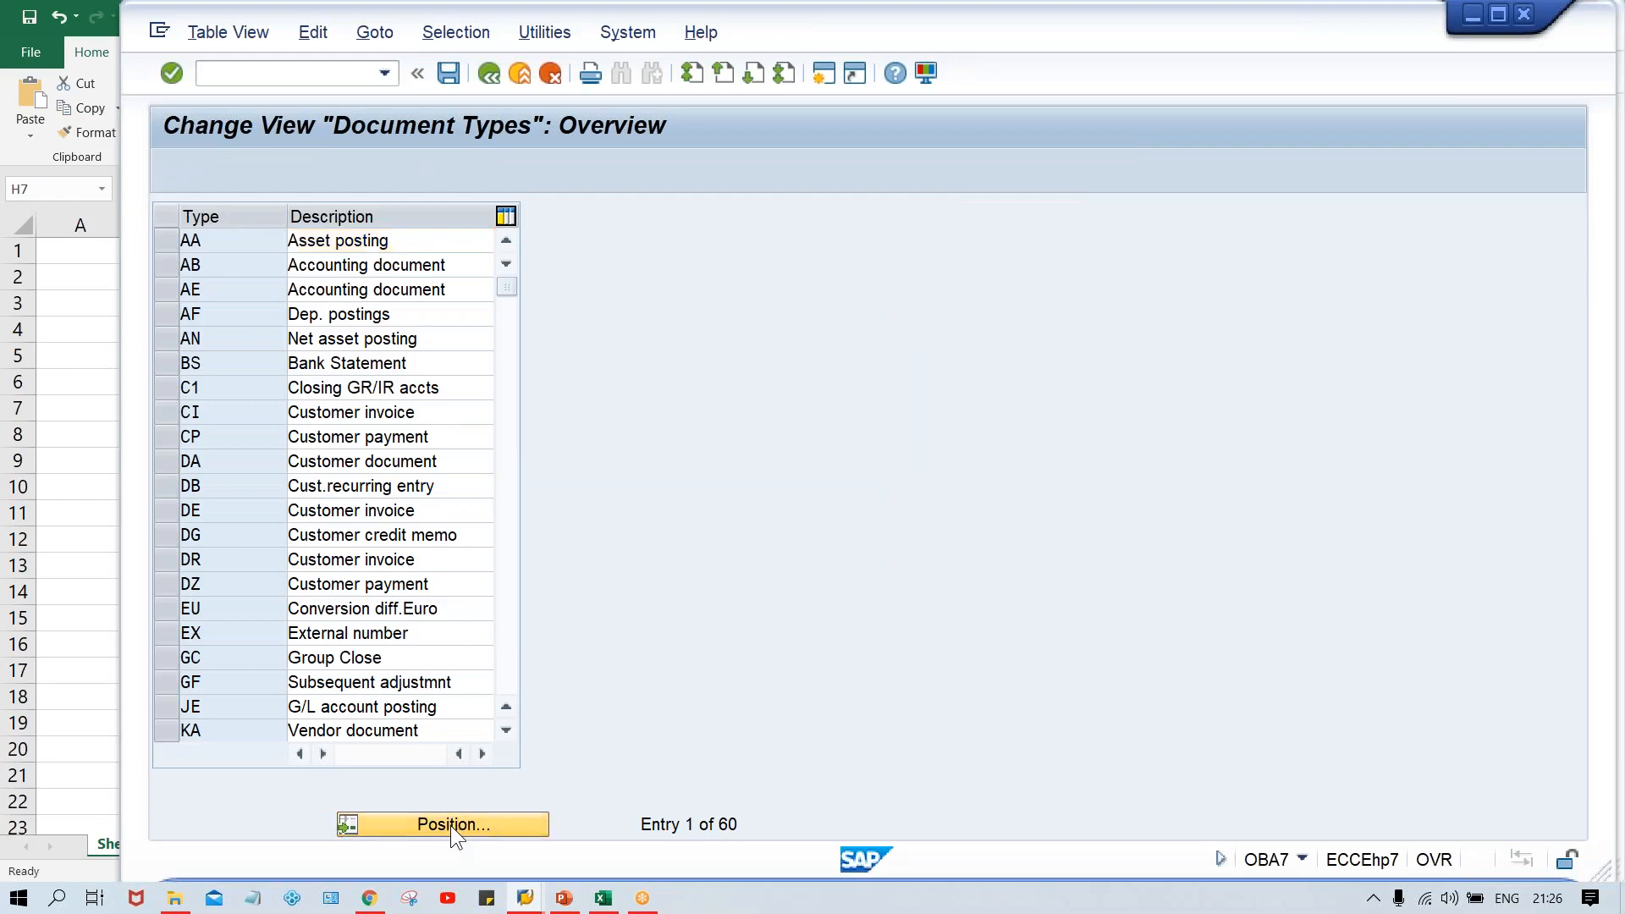
text(KZ)
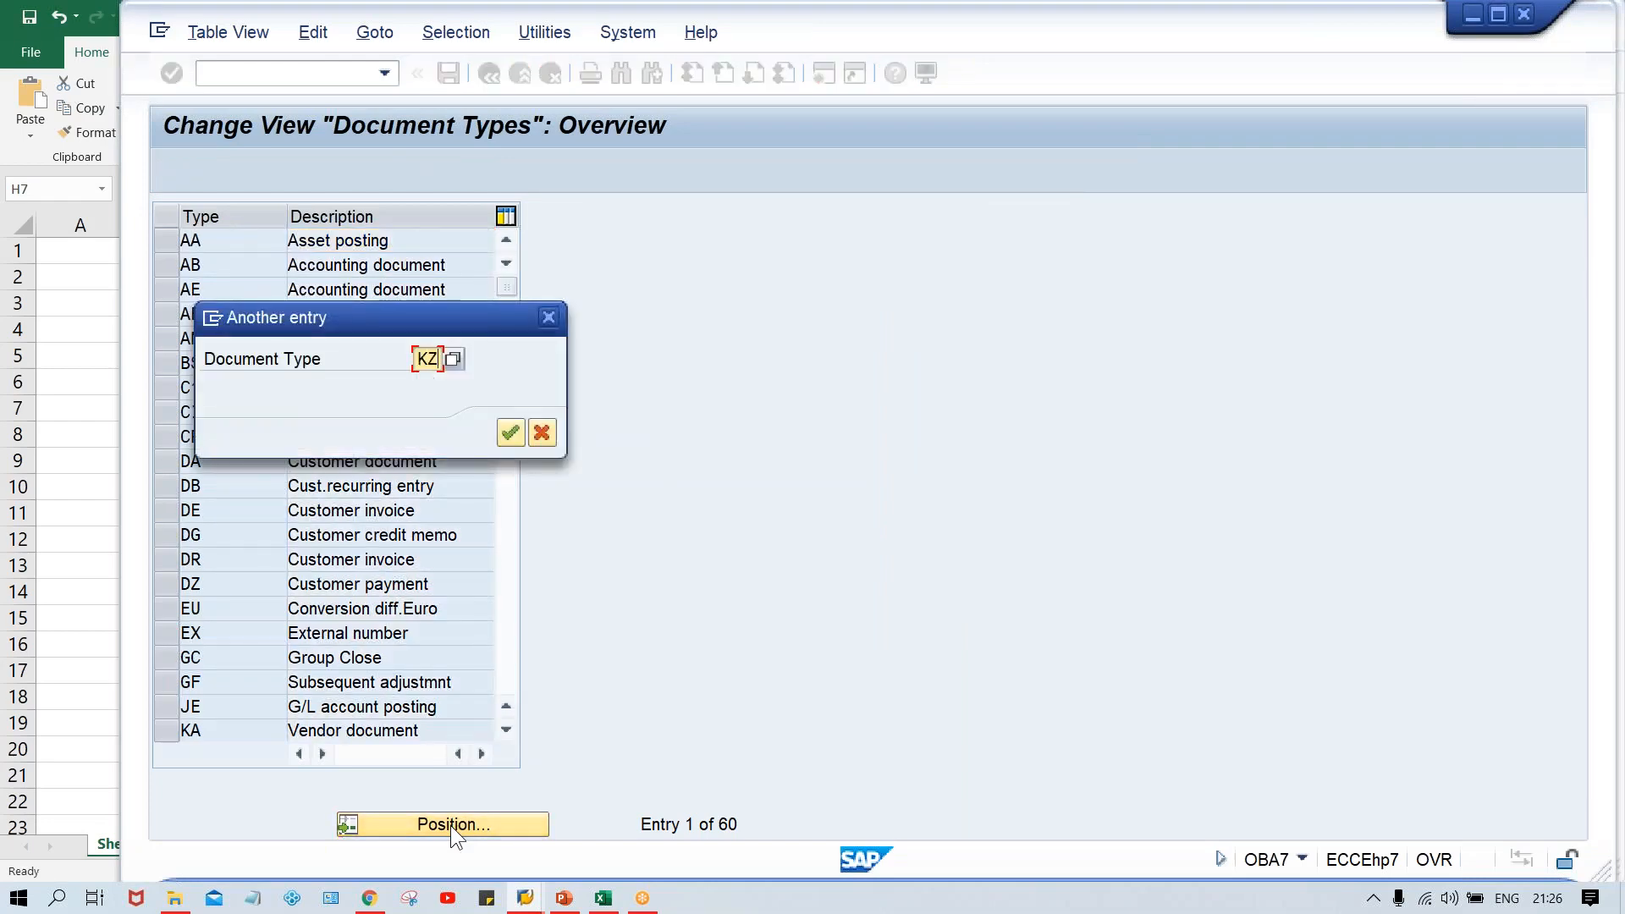
key(Return)
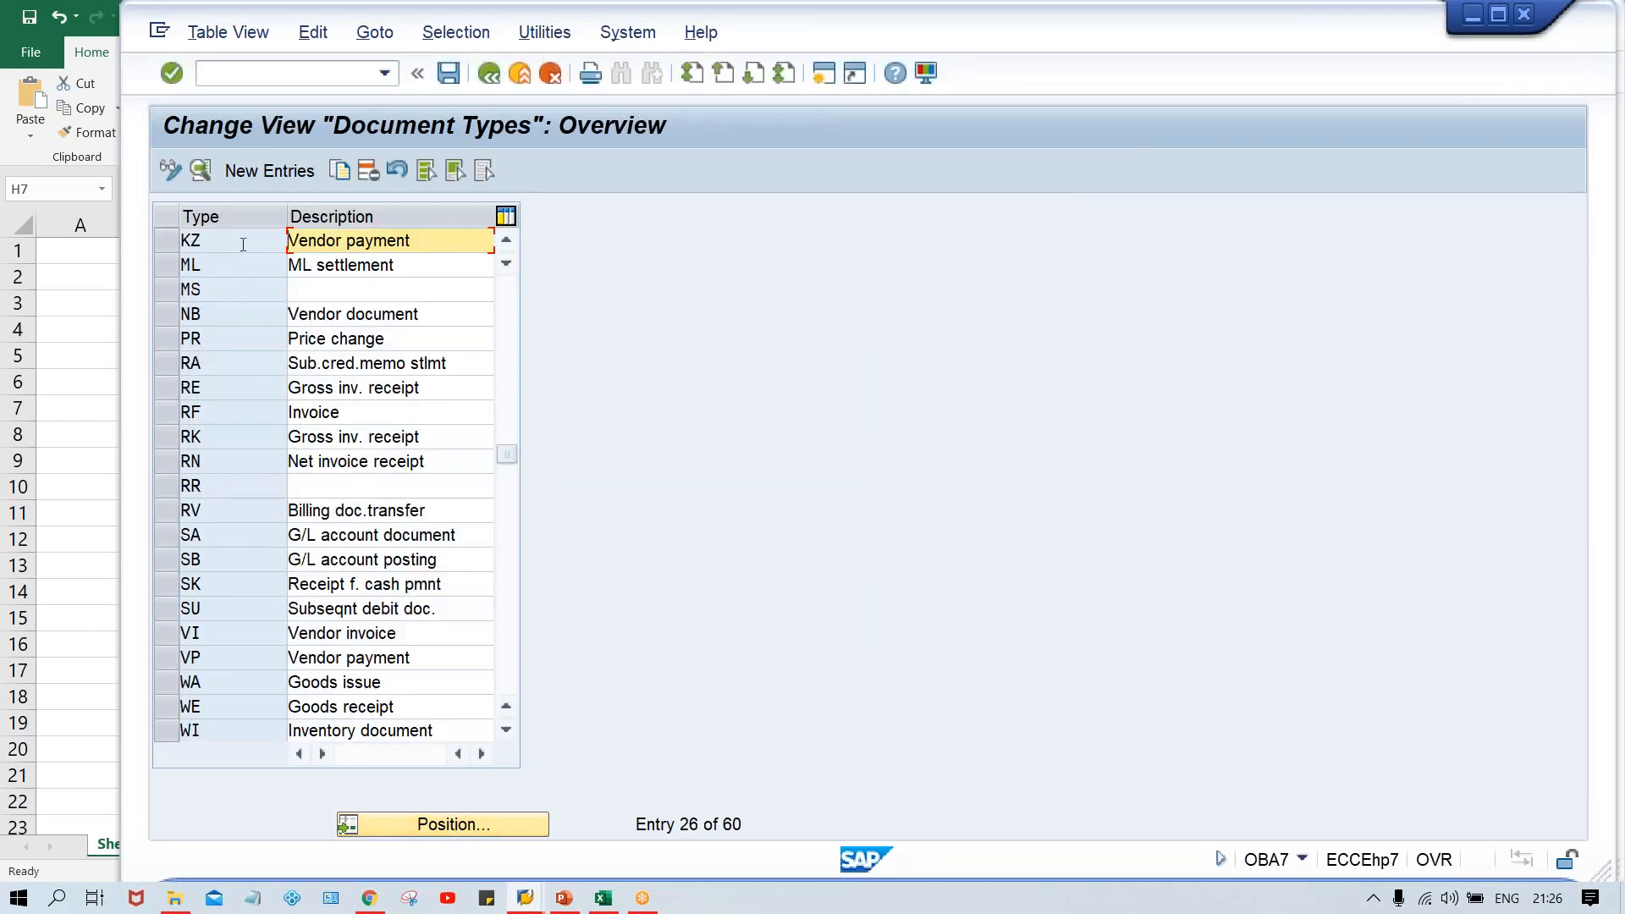
double_click(240, 238)
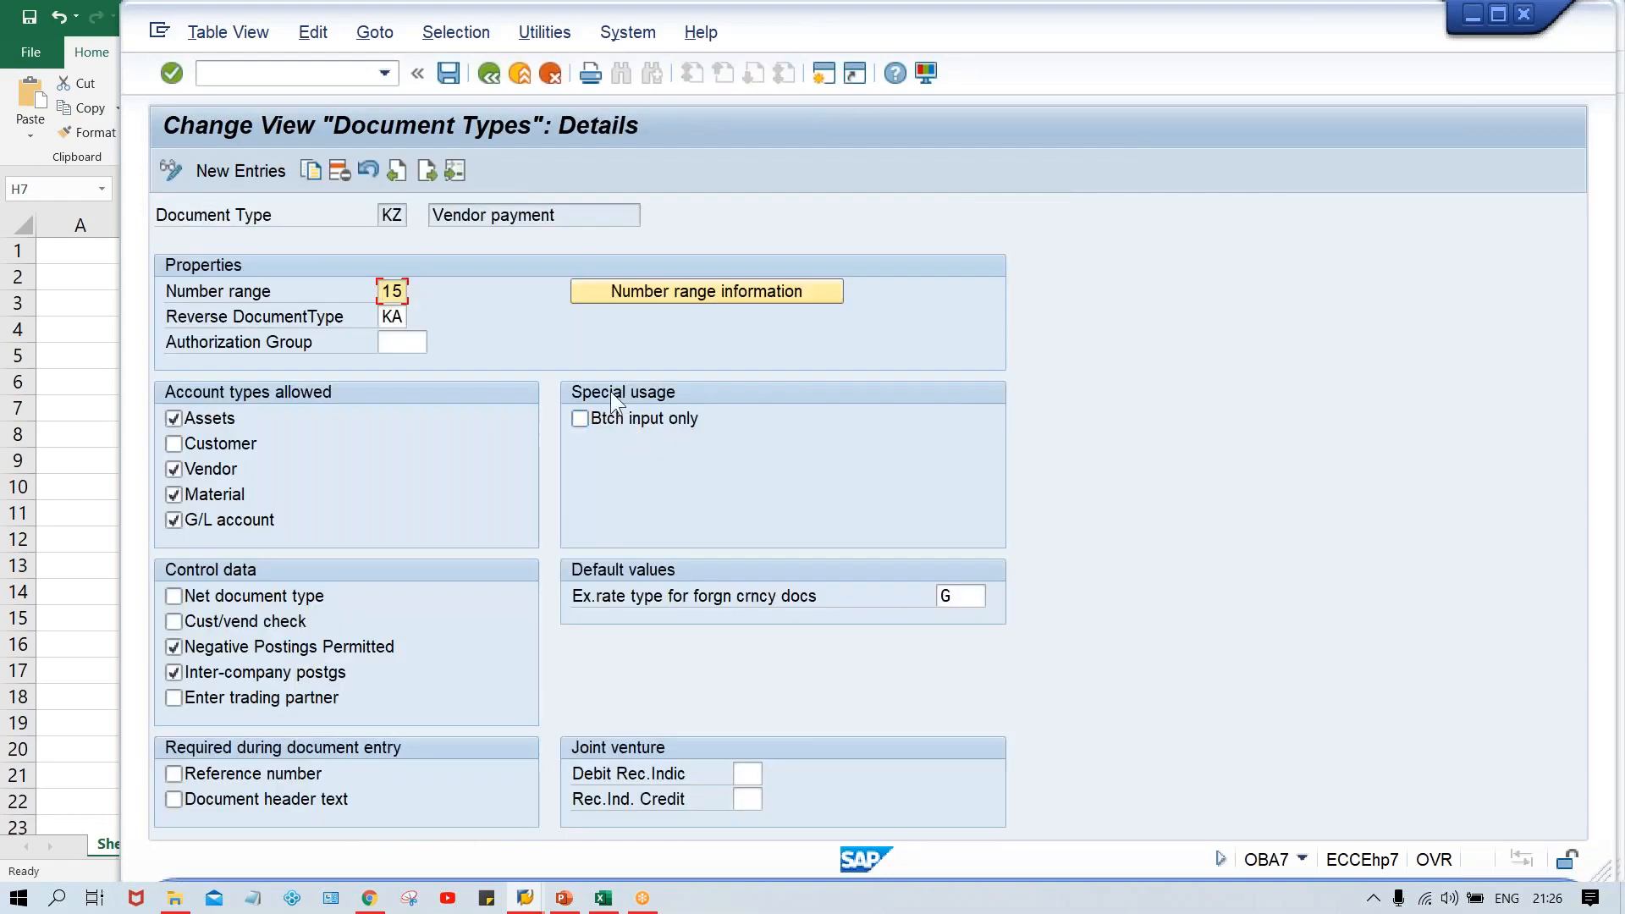
text(01)
key(ctrl+s)
key(Return)
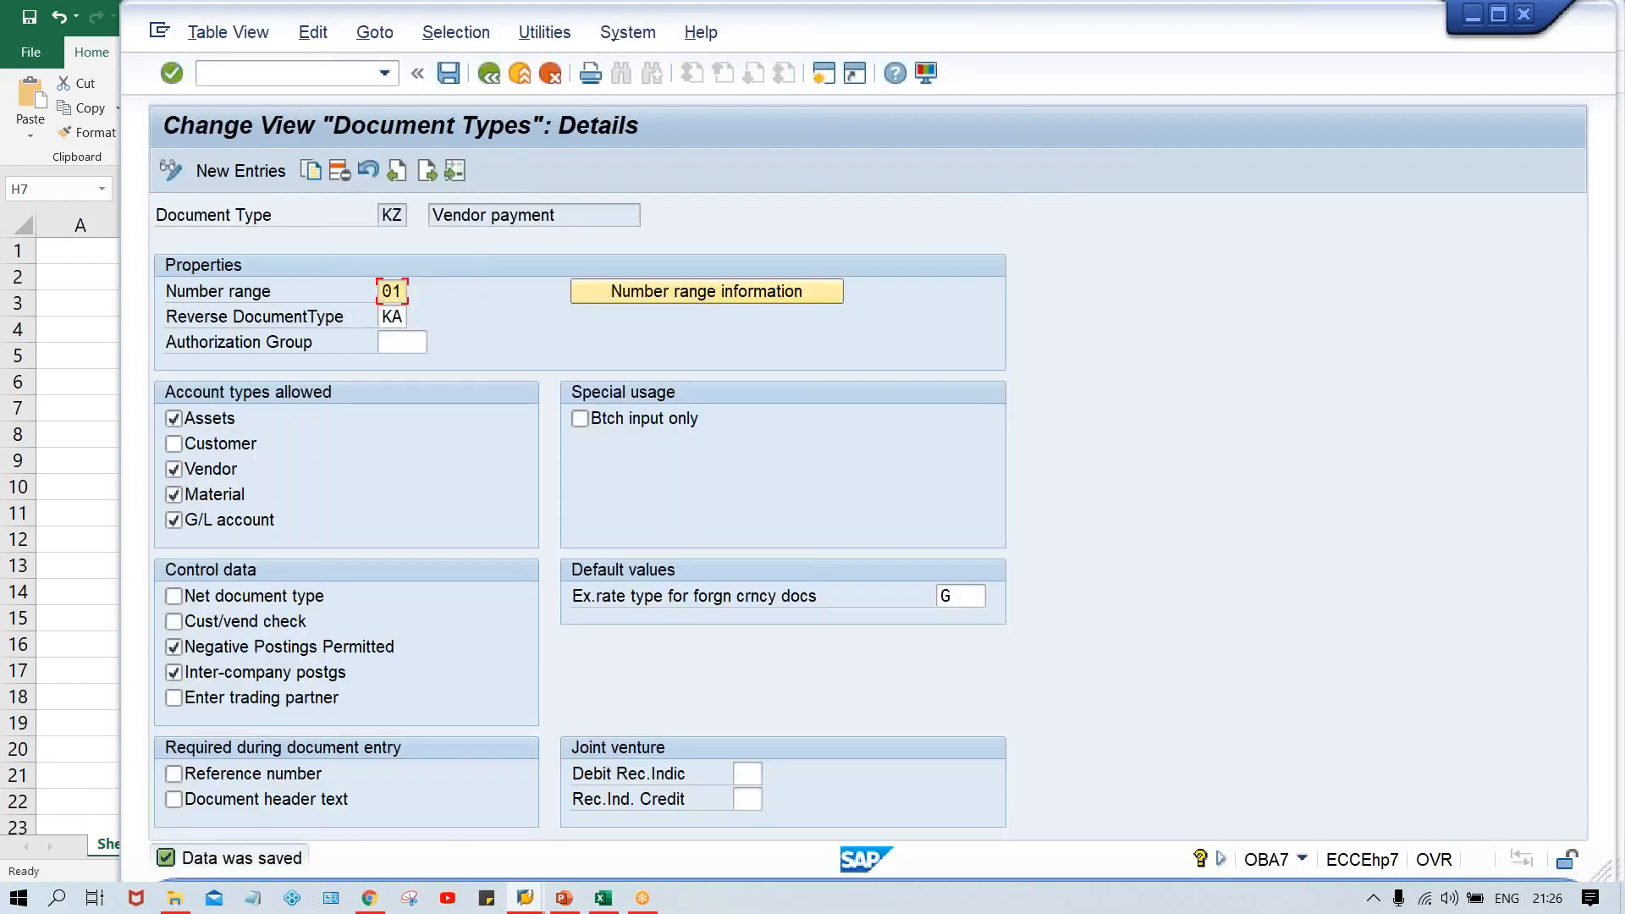
- Return to the outgoing payment session and enter bank data with account 1000 and amount 700
key(alt+Tab)
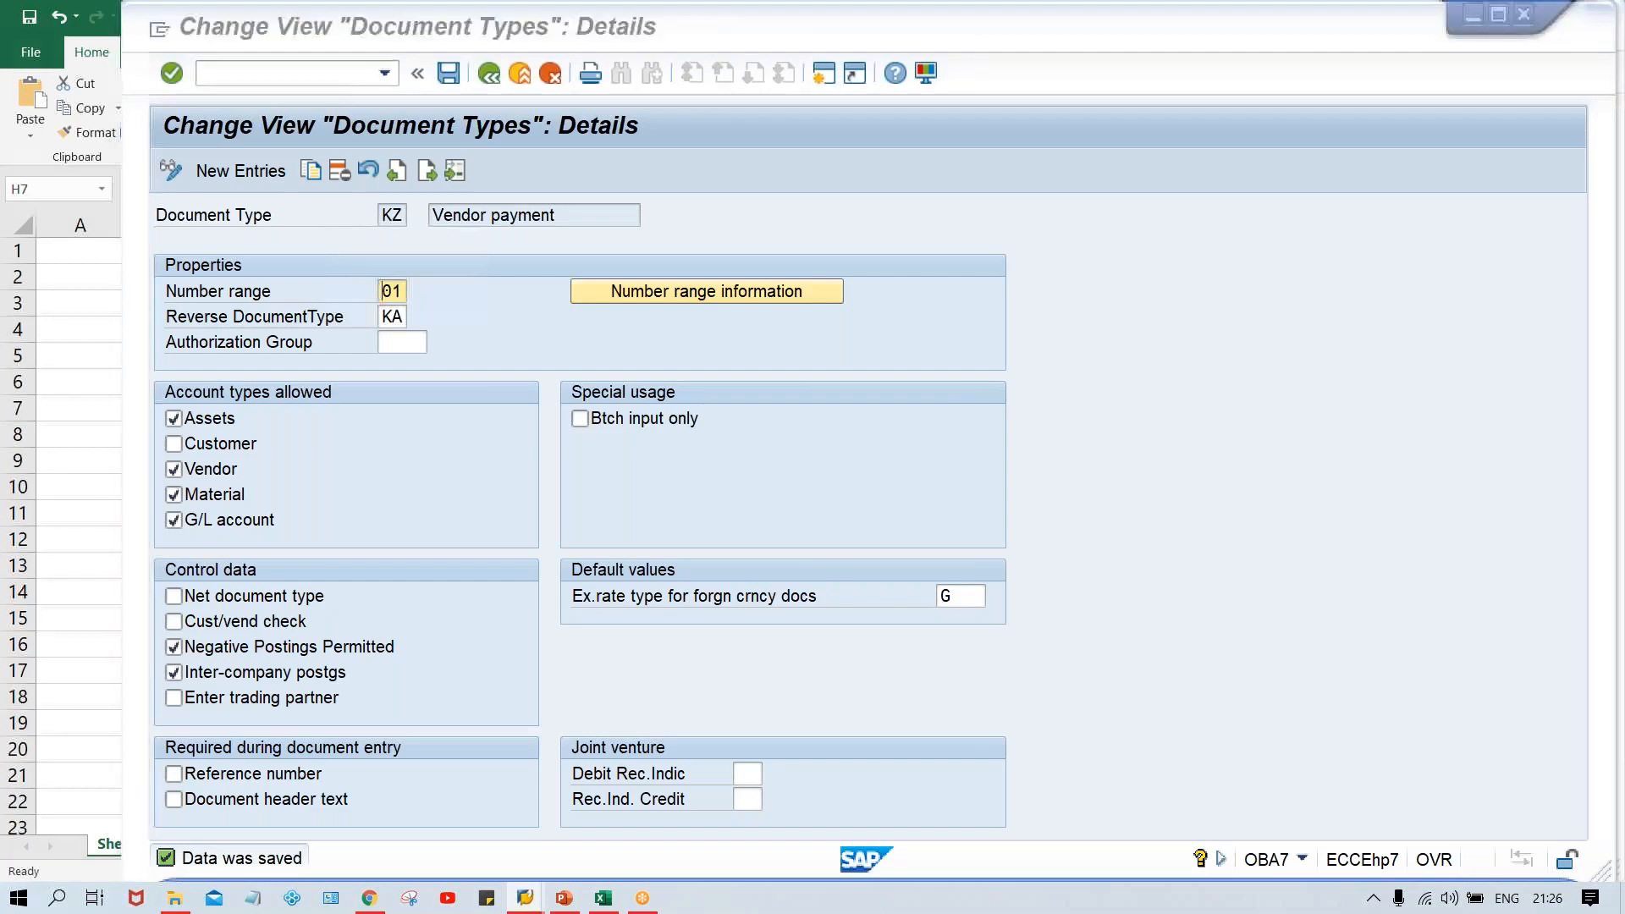
key(alt+Tab)
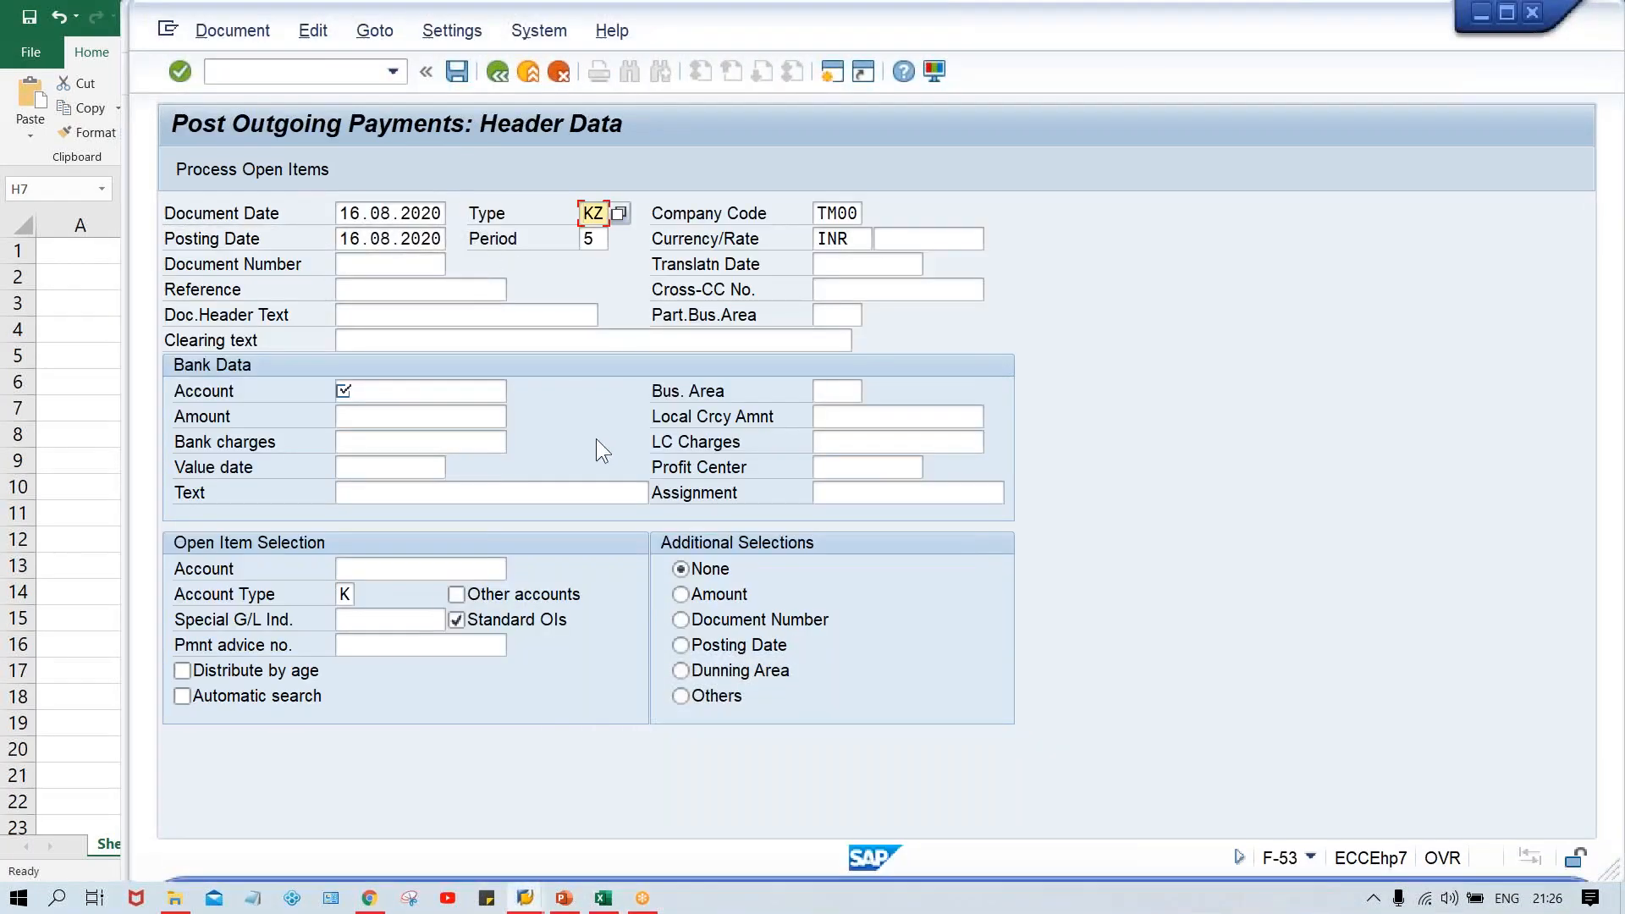
click(383, 379)
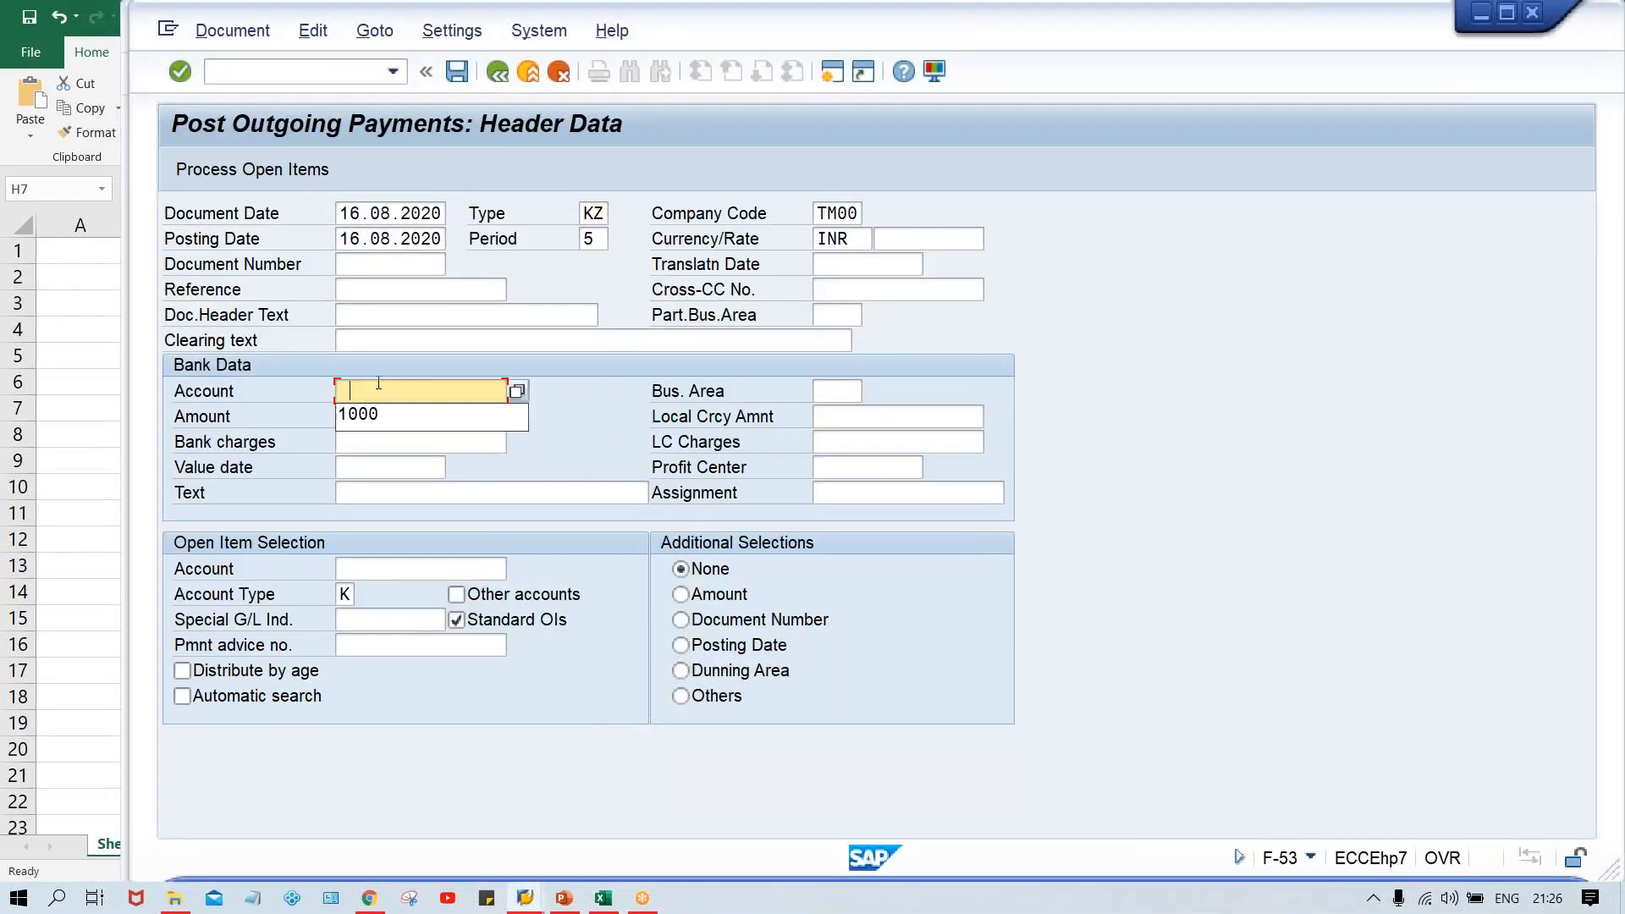
key(Down)
key(Tab)
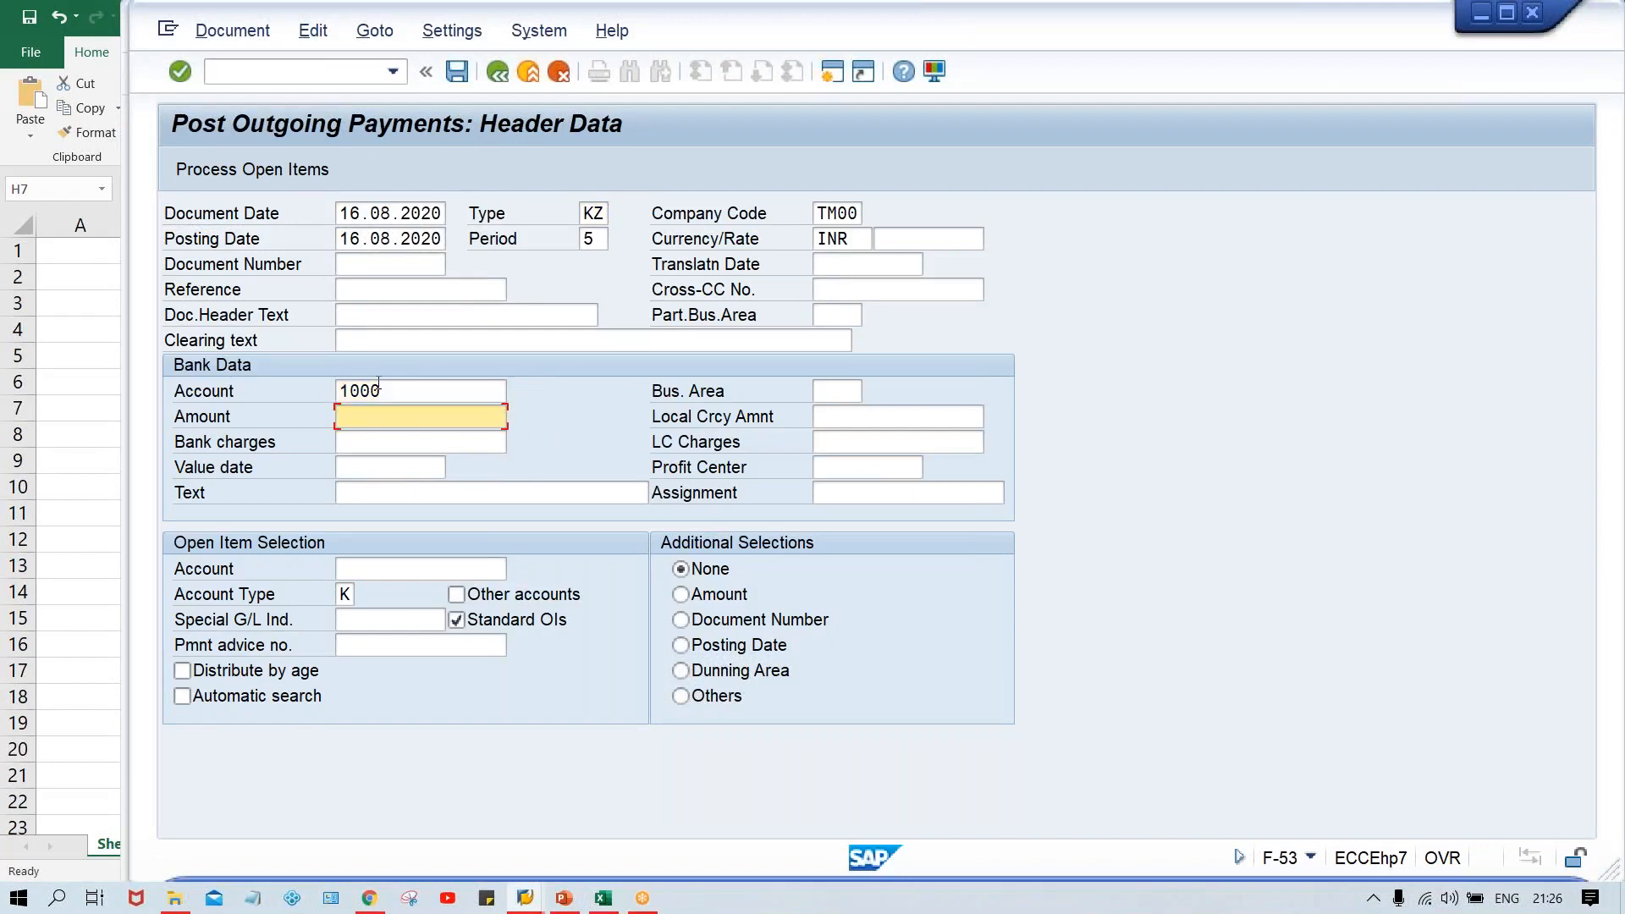
text(700)
key(Tab)
key(Tab)
key(Tab)
key(Tab)
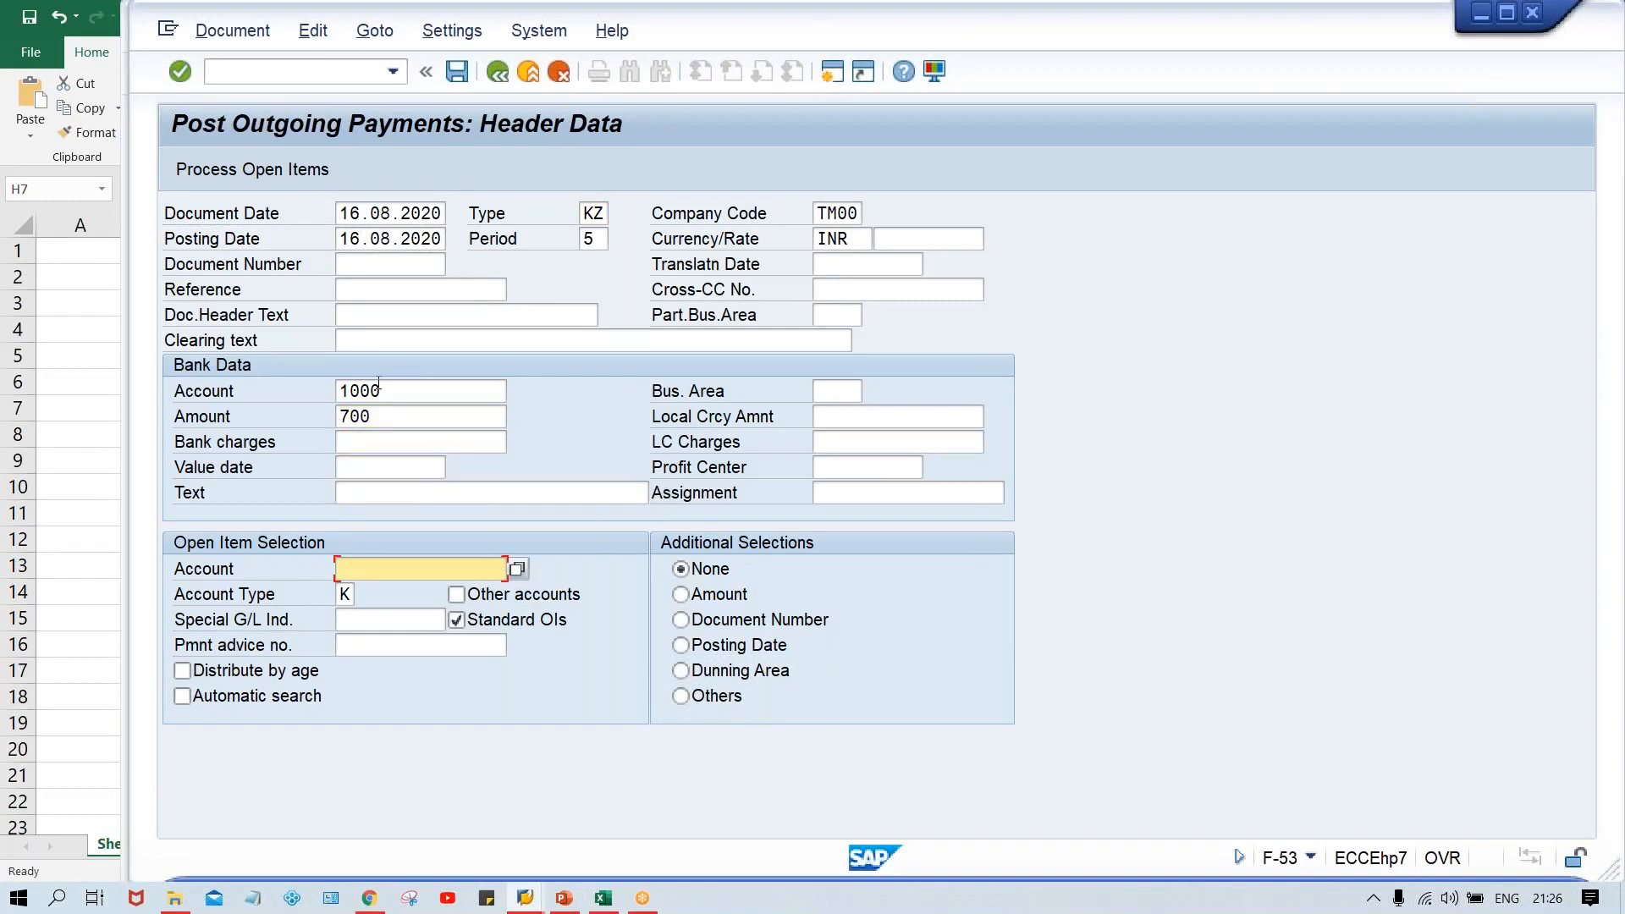
- Enter the account number of vendor TEST VENDOR_TM00 for the open item selection
key(Down)
key(Down)
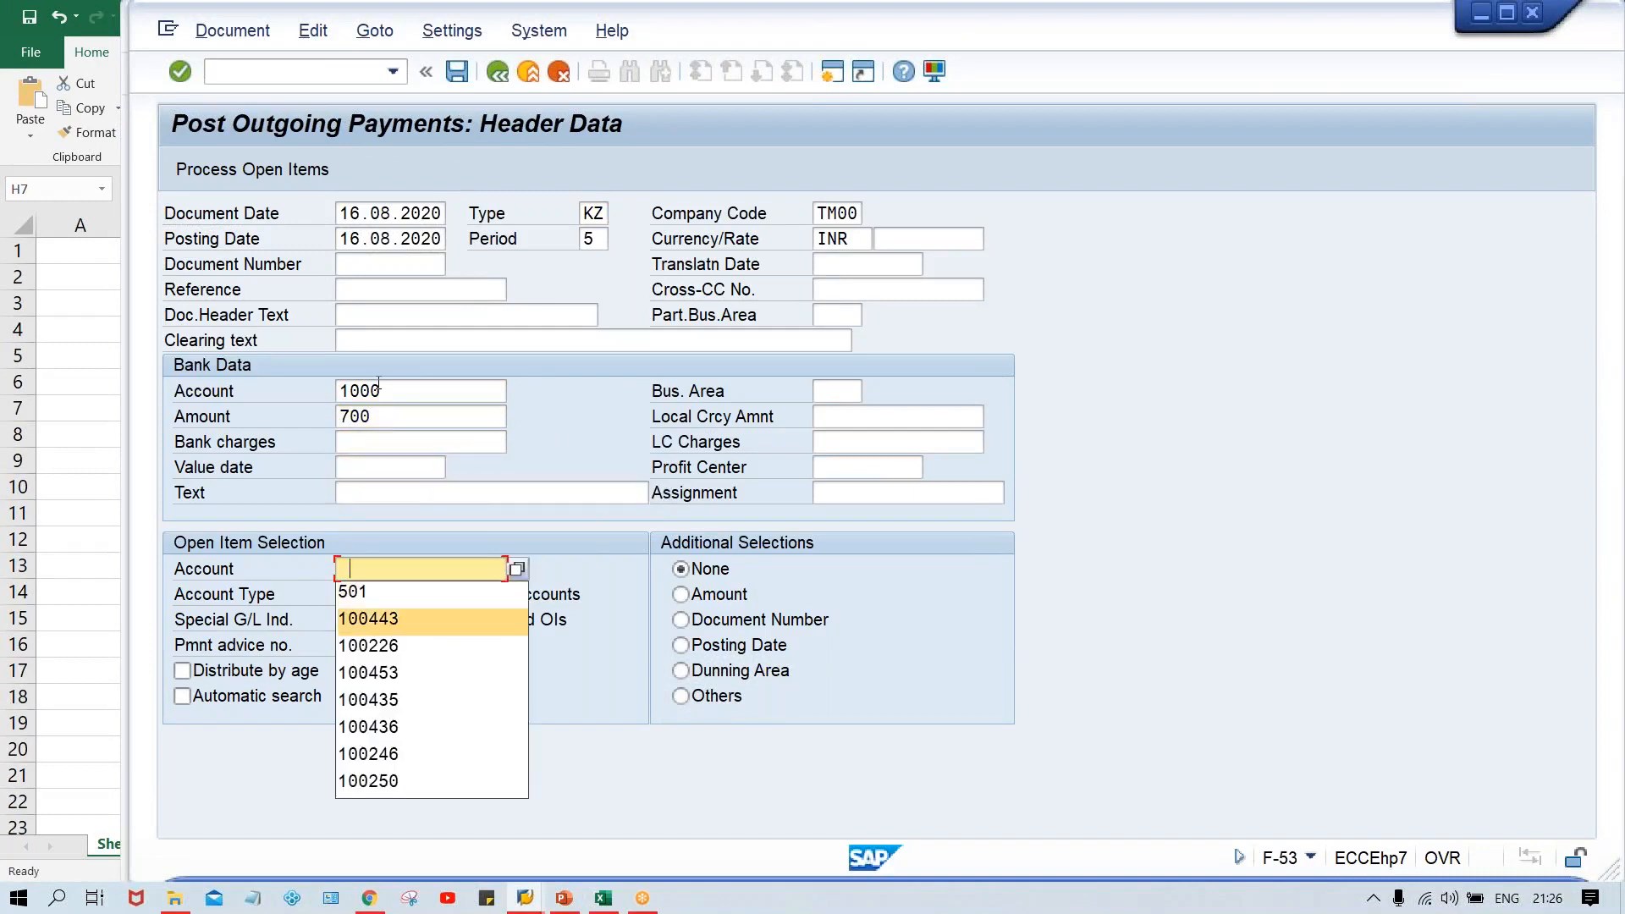
key(Return)
key(BackSpace)
key(BackSpace)
key(BackSpace)
key(BackSpace)
key(BackSpace)
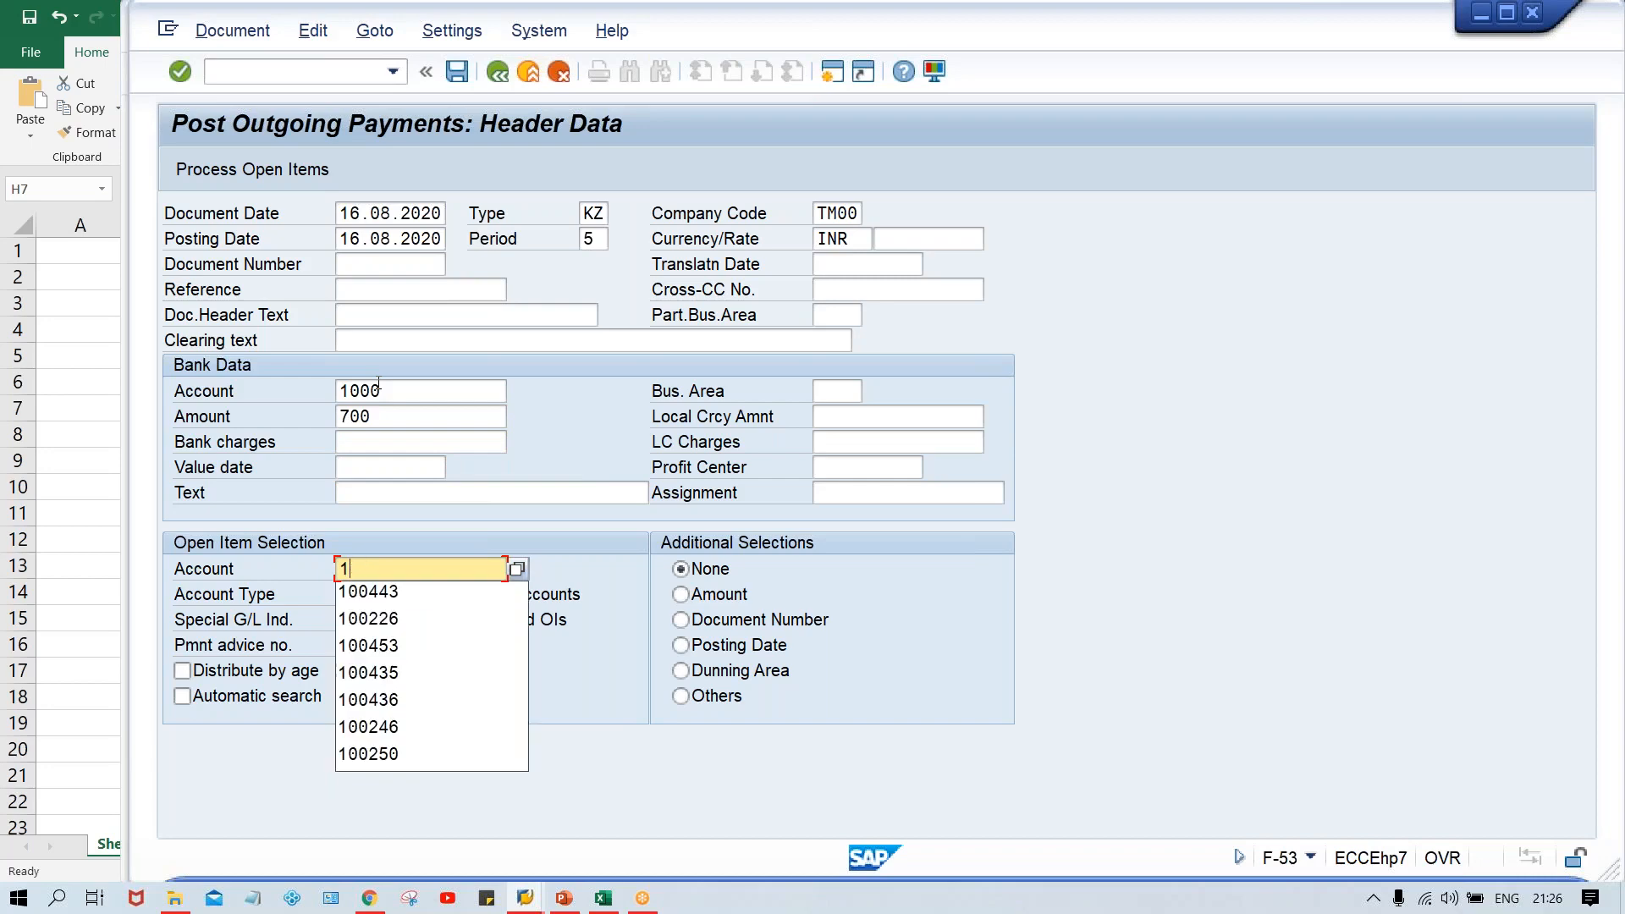
text(1000)
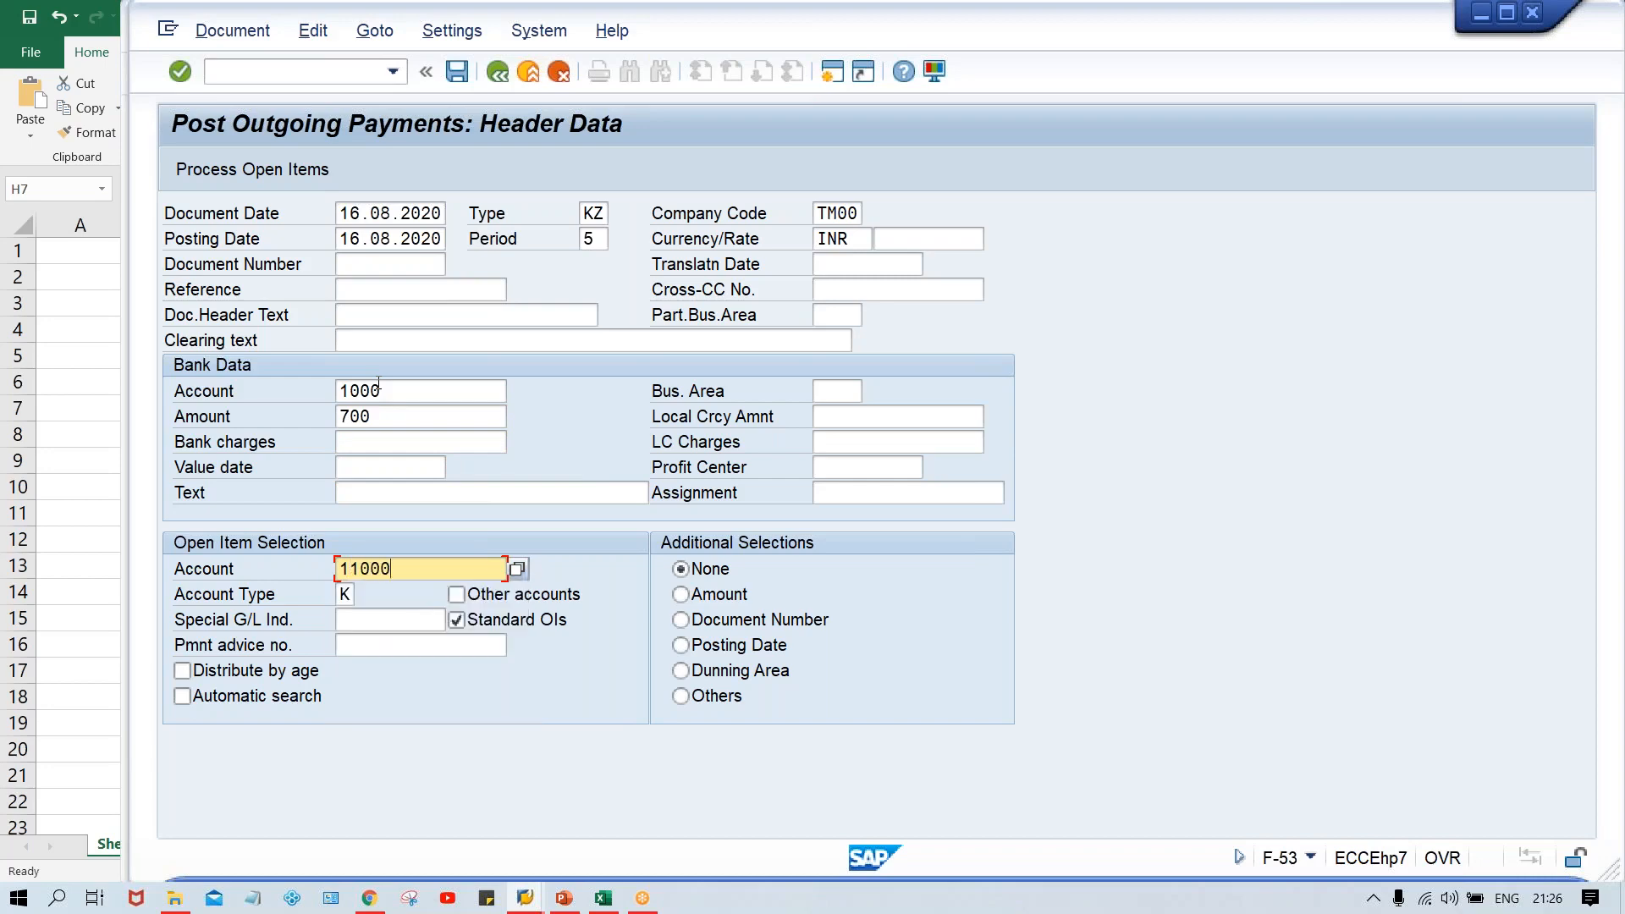
text(3)
- Review the bank account and payment amount, and proceed to processing the vendor's open items
click(402, 390)
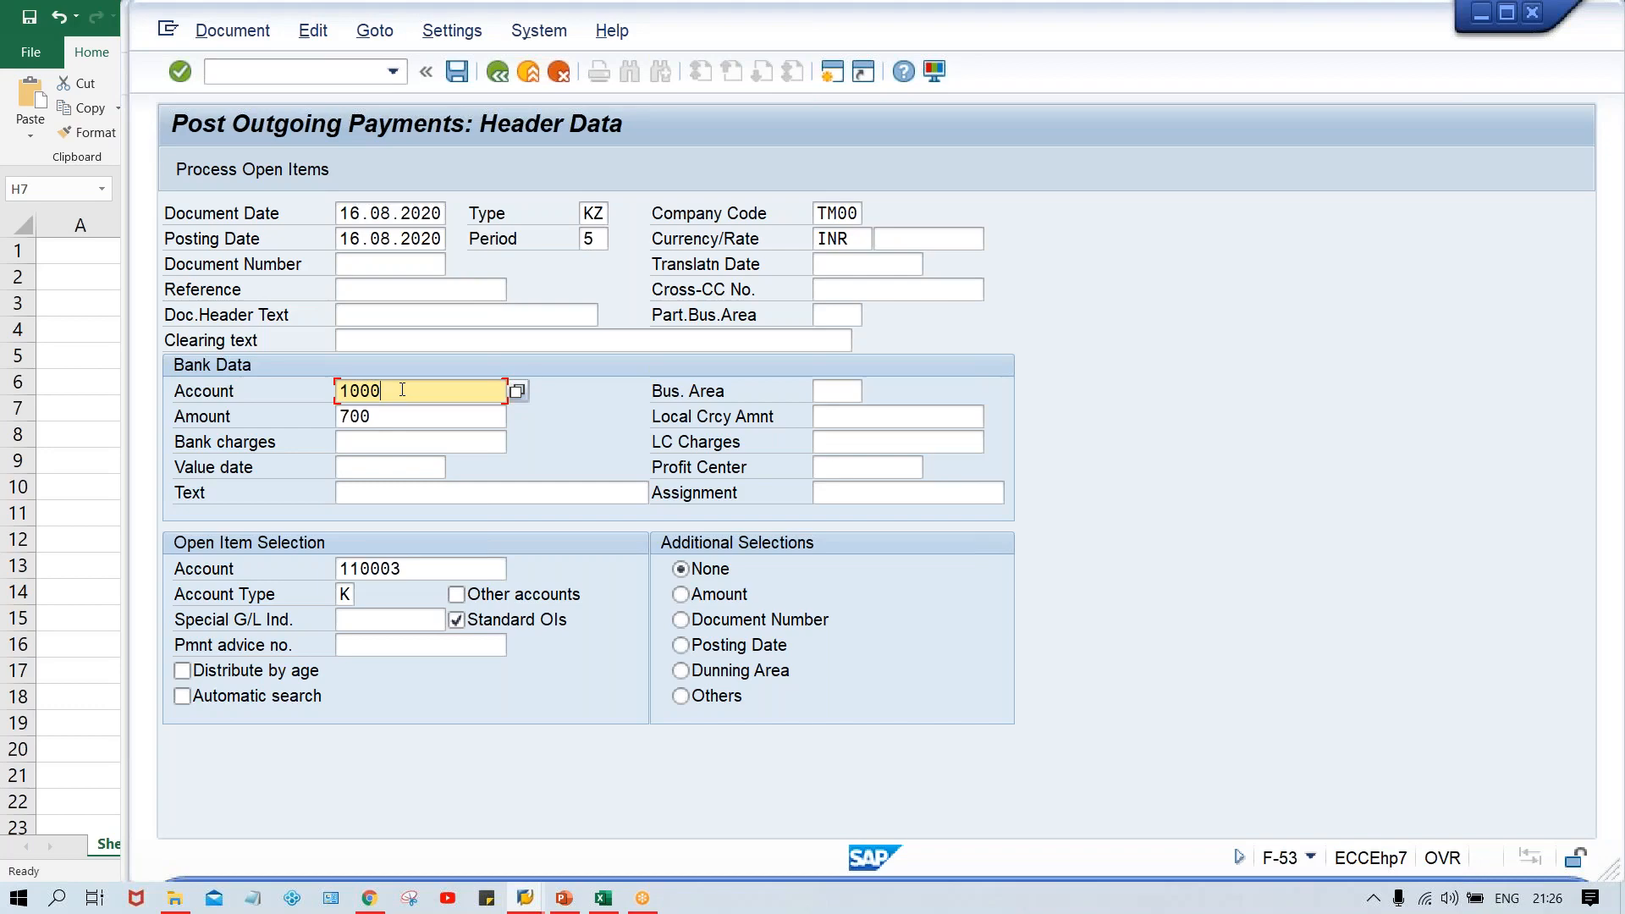
double_click(362, 389)
key(Tab)
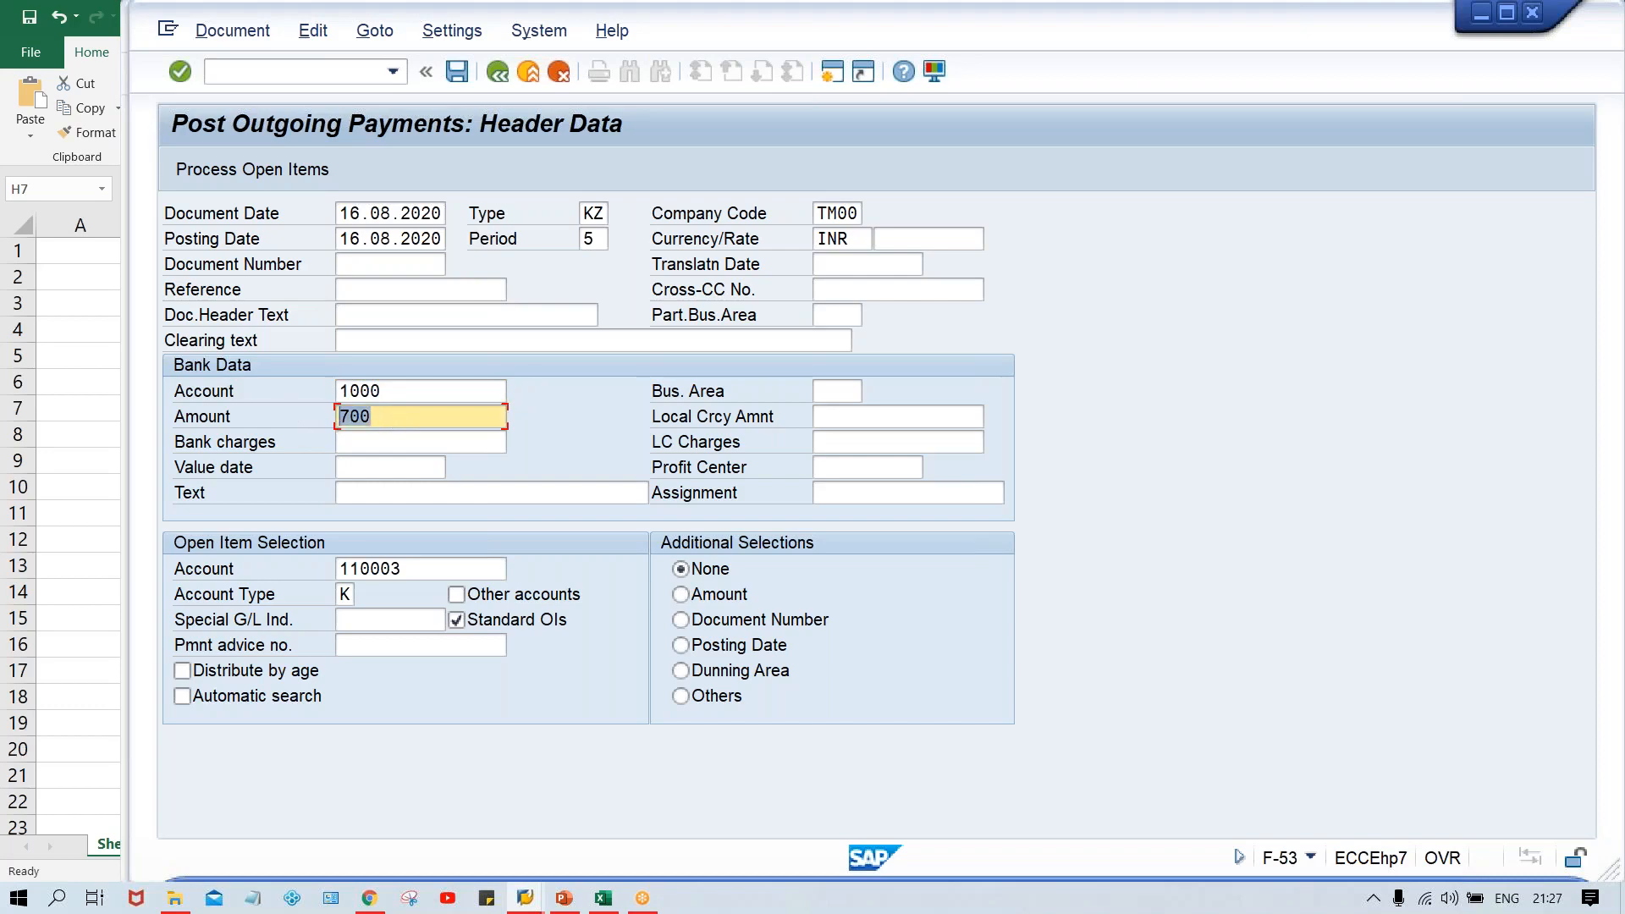
click(398, 393)
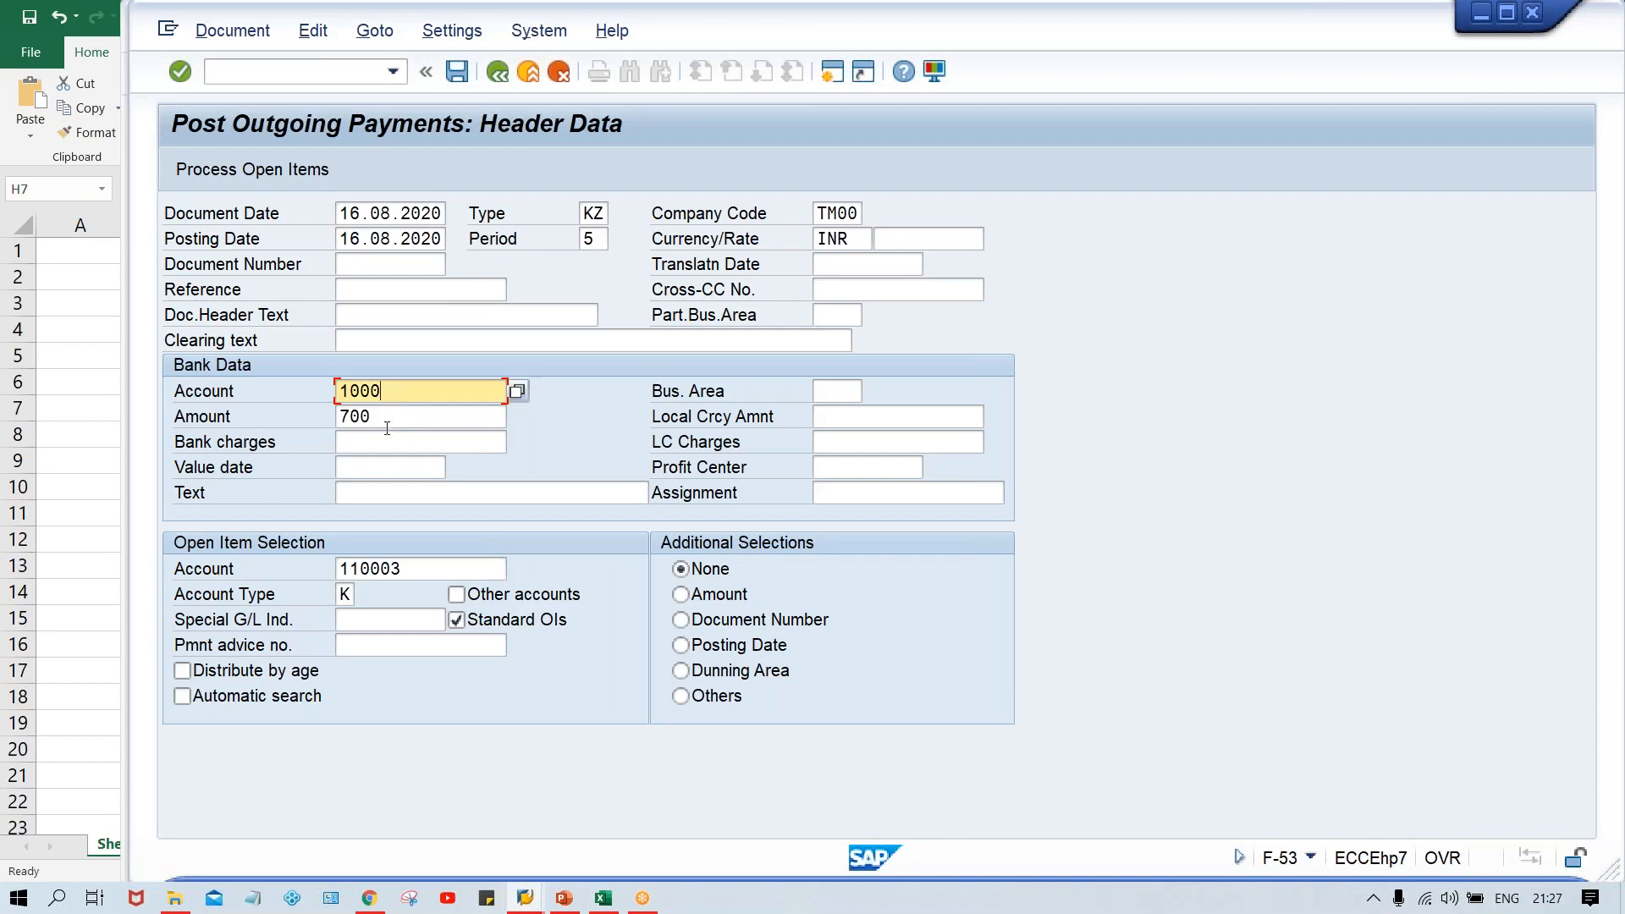
click(379, 418)
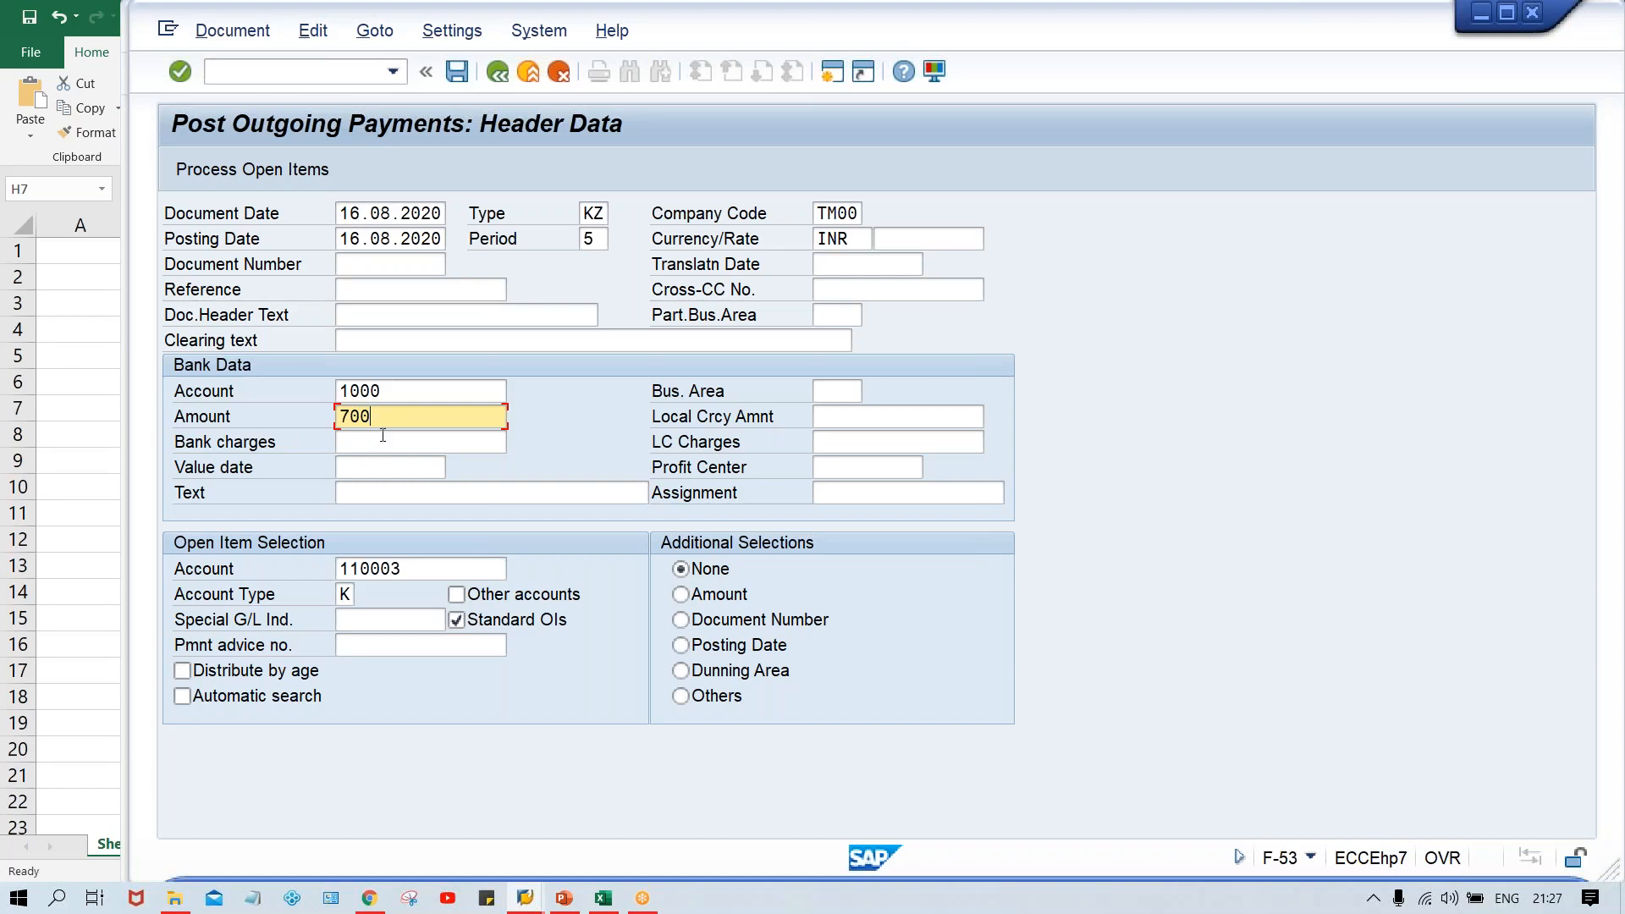
key(Return)
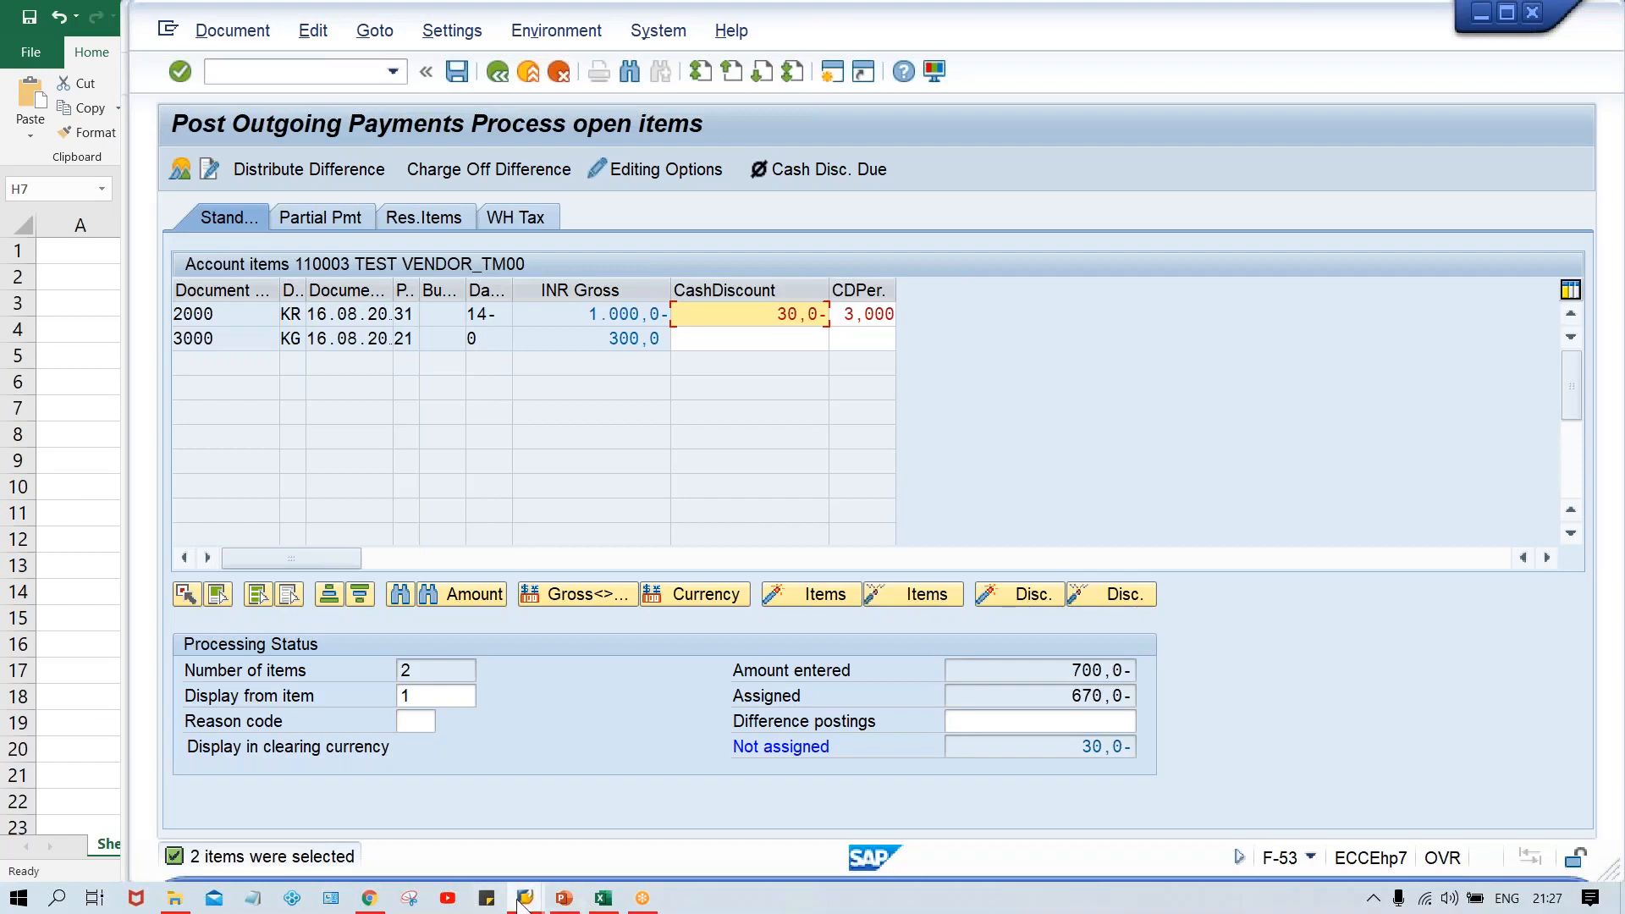
- Open an additional SAP session from the outgoing payment's open items screen
mouse_move(522, 903)
mouse_move(680, 811)
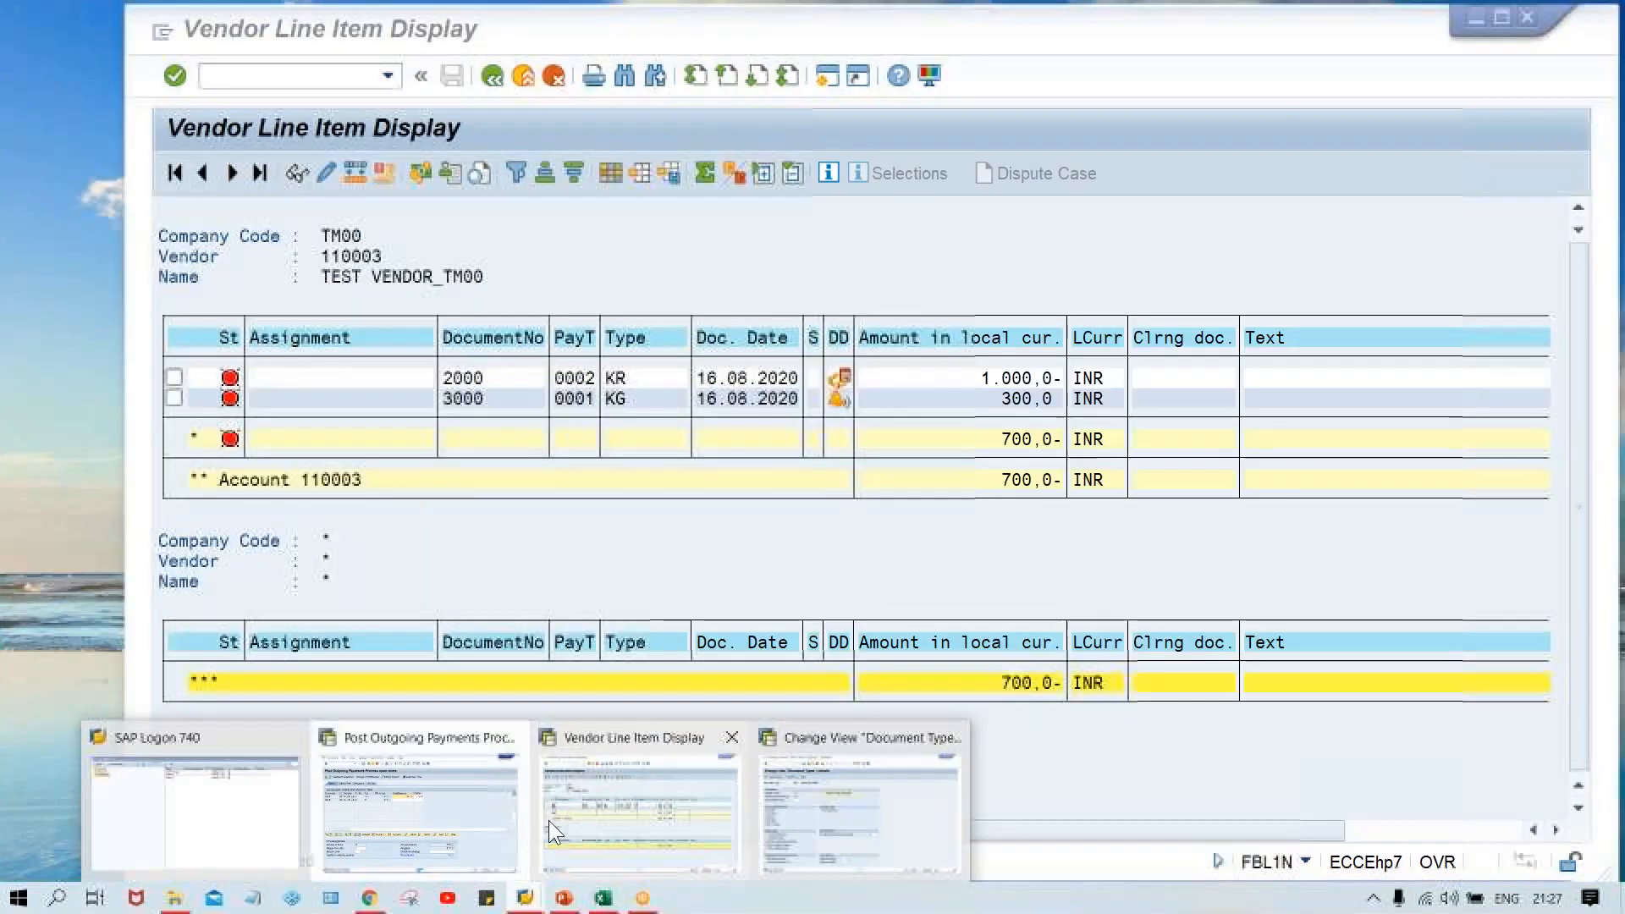
mouse_move(476, 811)
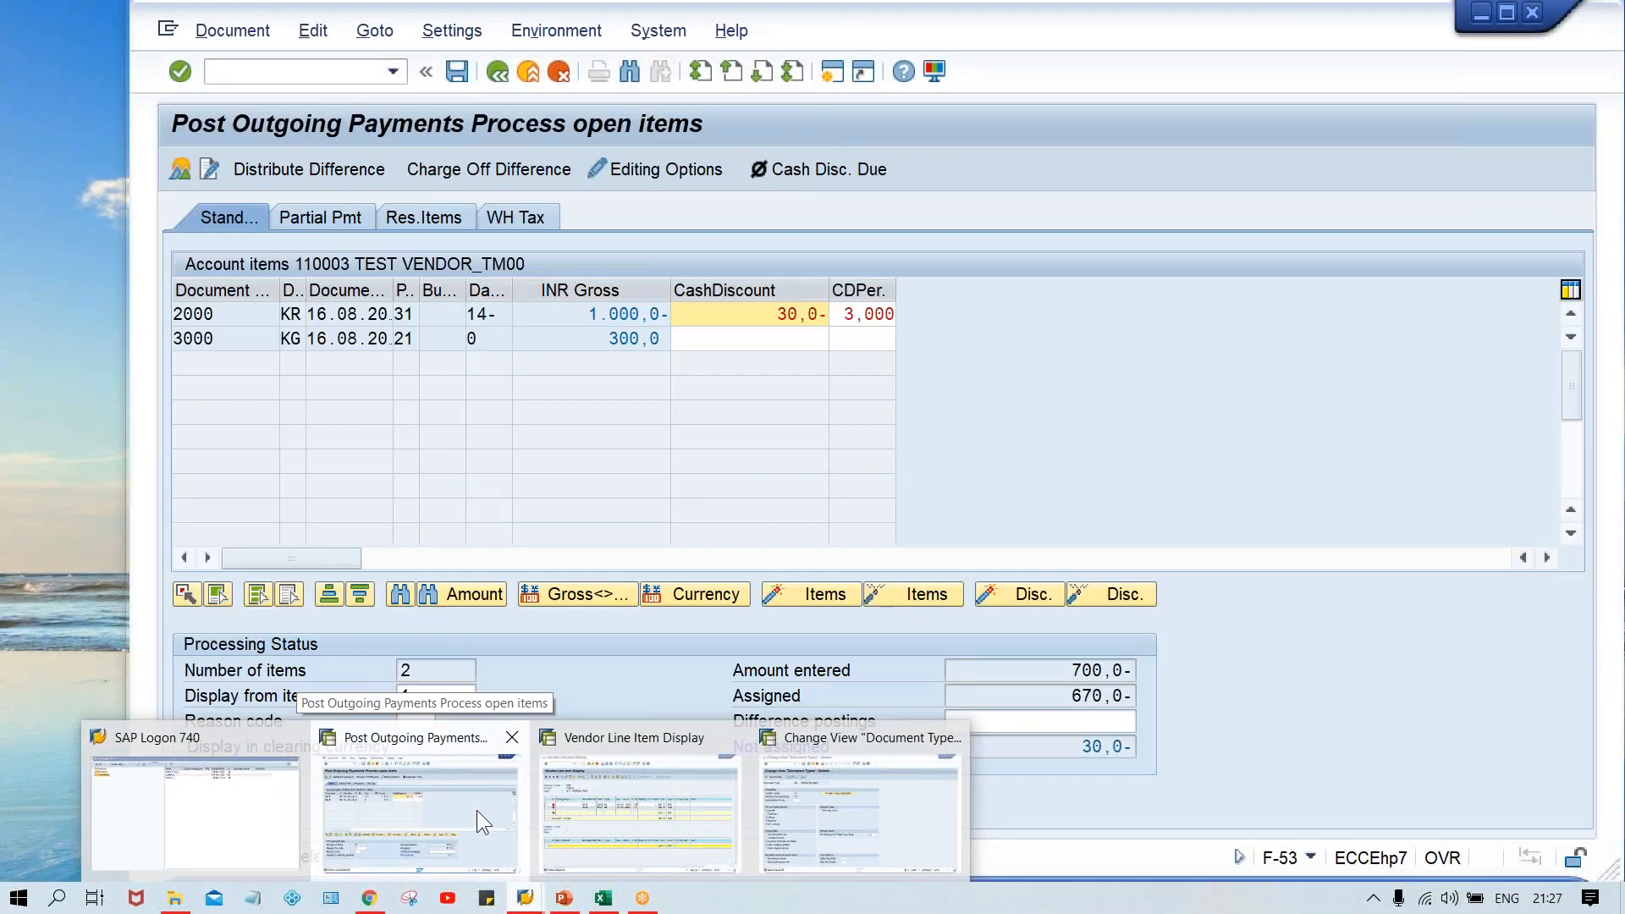
click(476, 810)
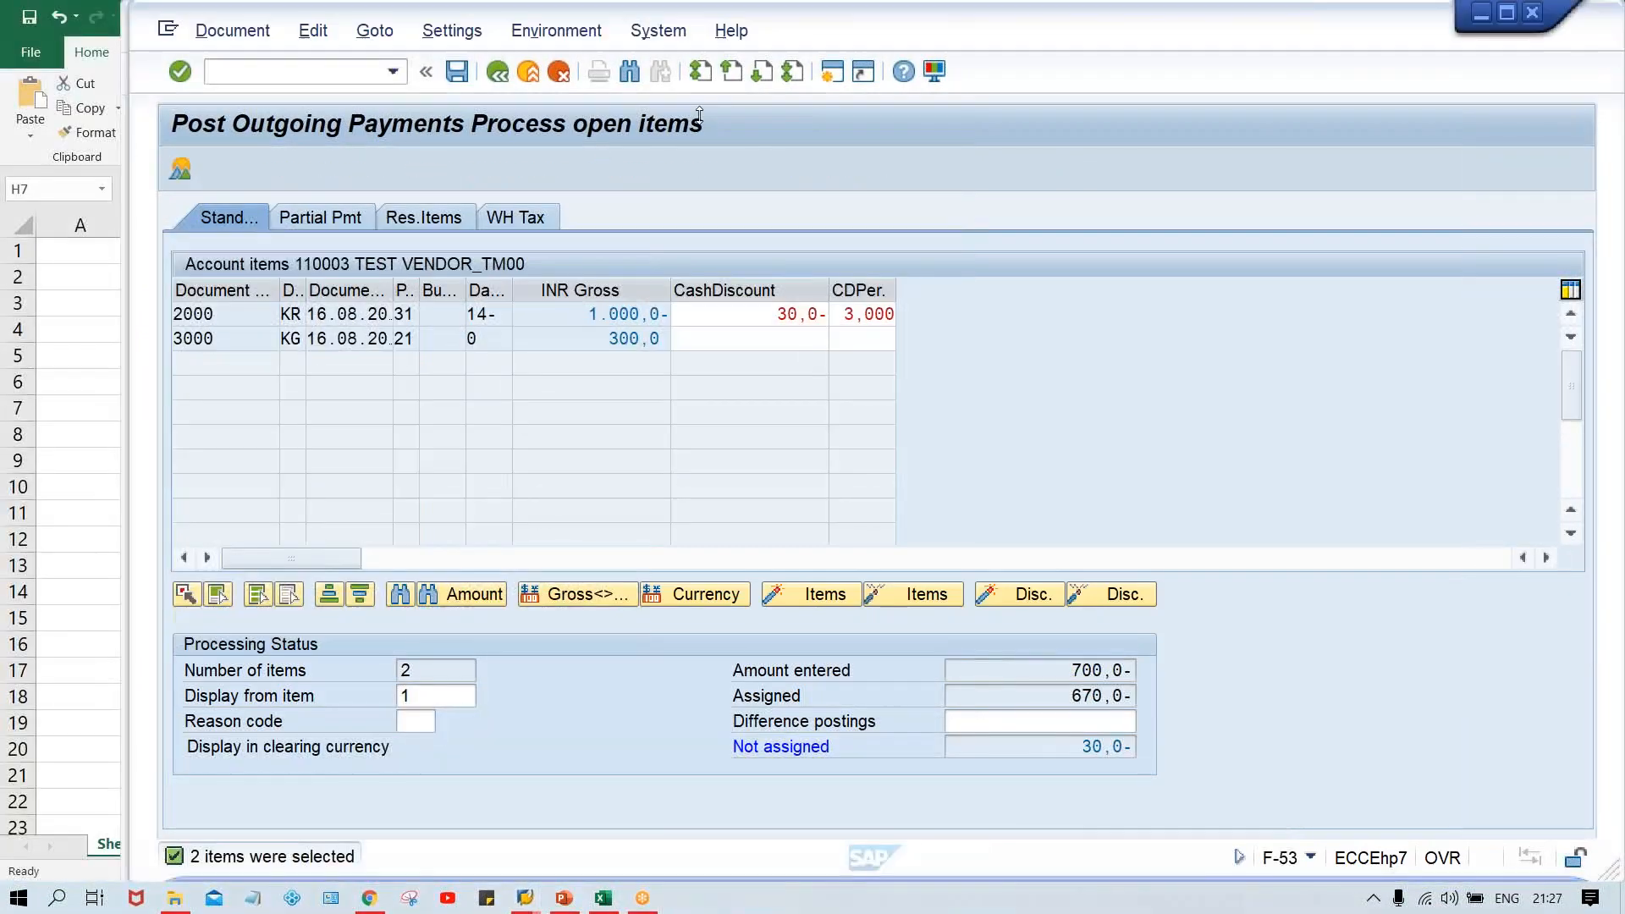
click(833, 73)
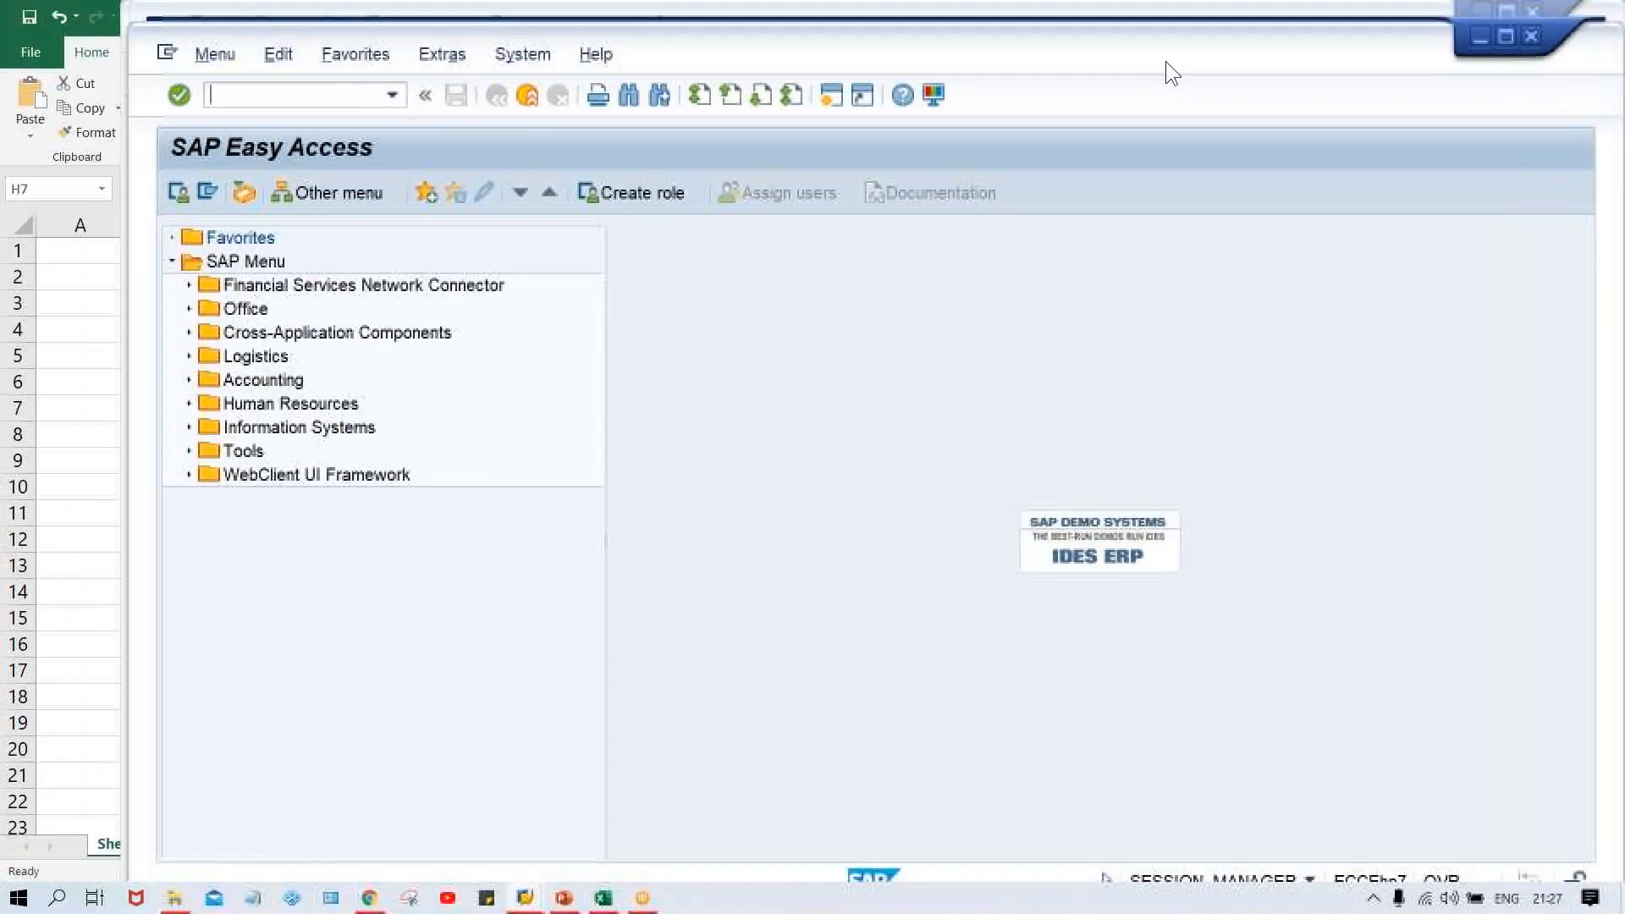
drag(1184, 34, 1175, 40)
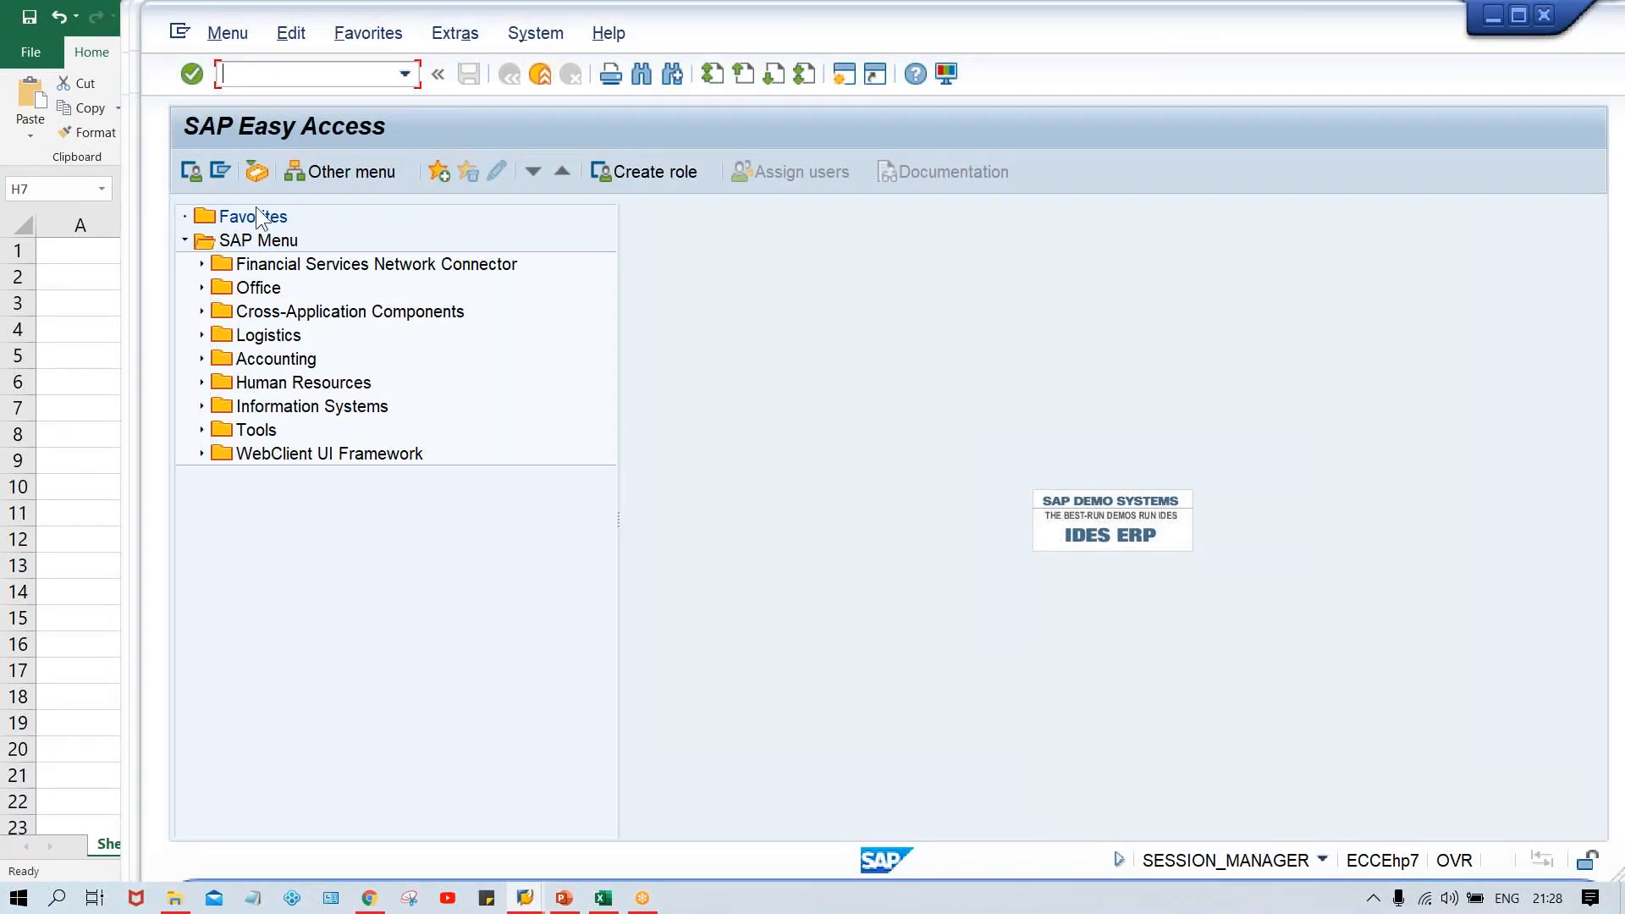
- Open the terms of payment configuration with OBB8 and examine the details of payment term 0001
text(OBB8)
key(Return)
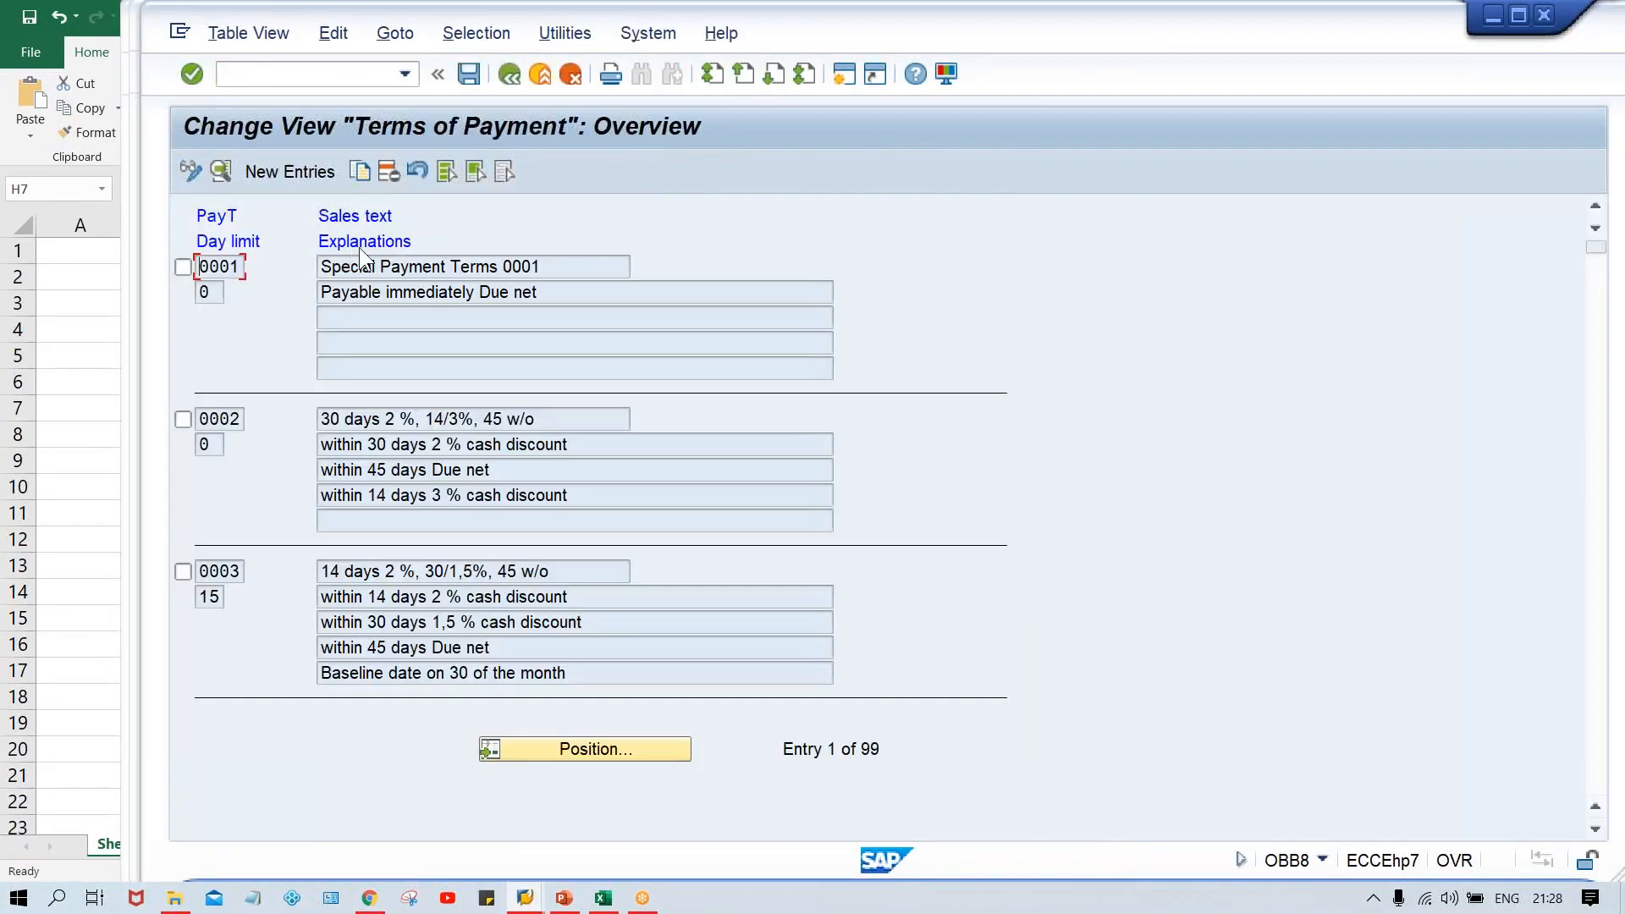
double_click(383, 264)
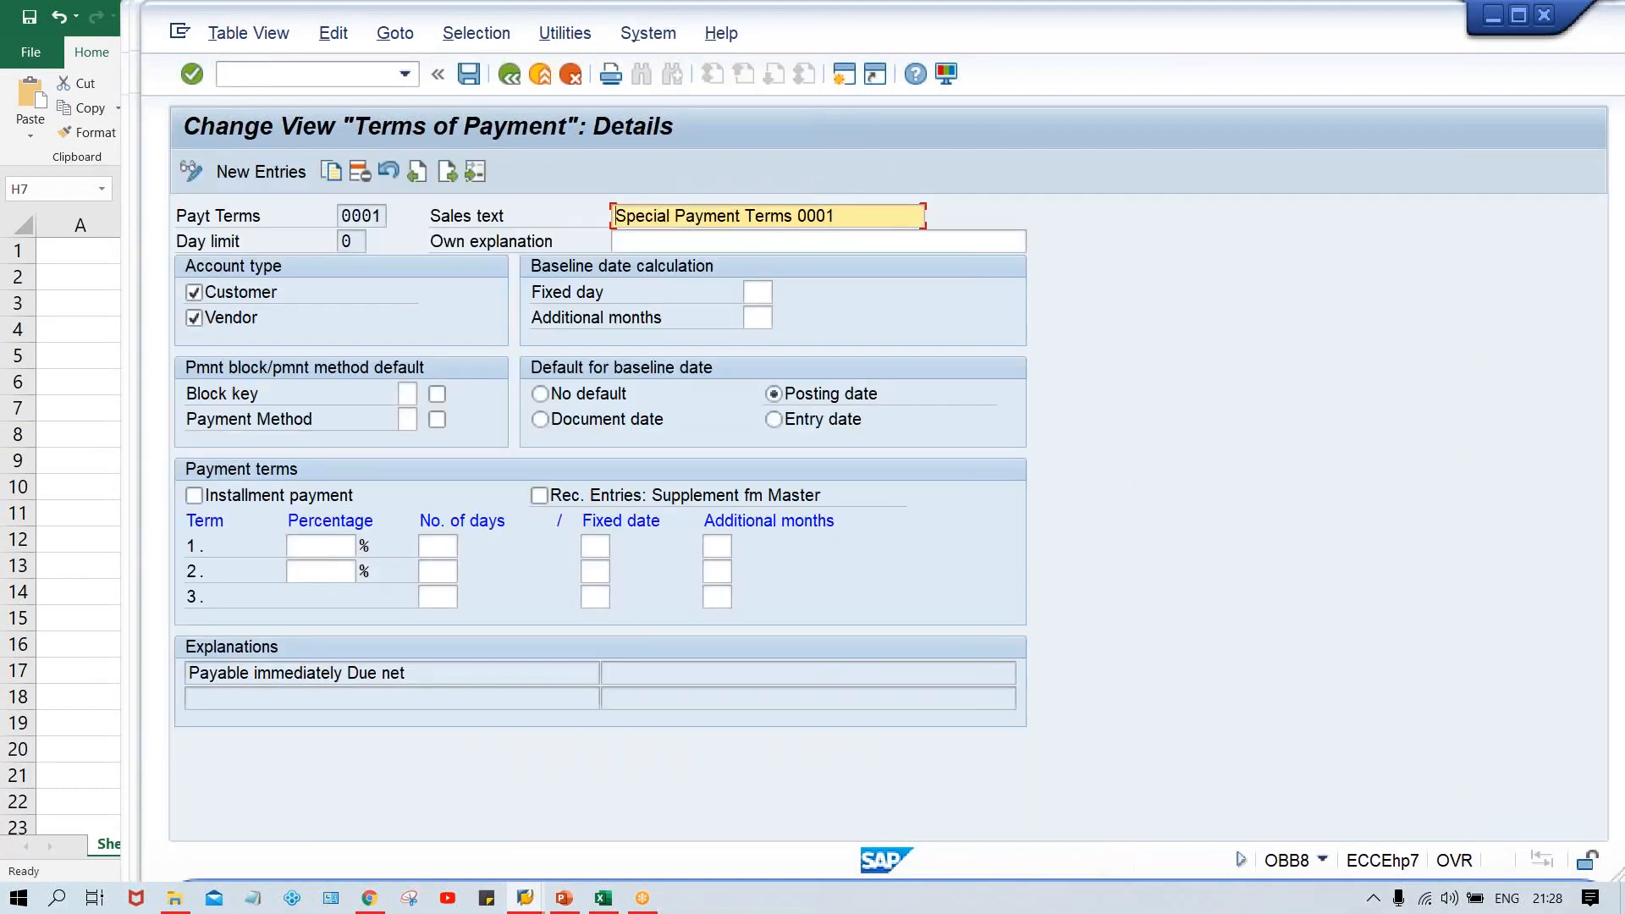
- Start vendor change transaction XK02 and open the company code payment transactions data for TEST VENDOR_TM00 in company code TM00
click(288, 77)
text(/NOB)
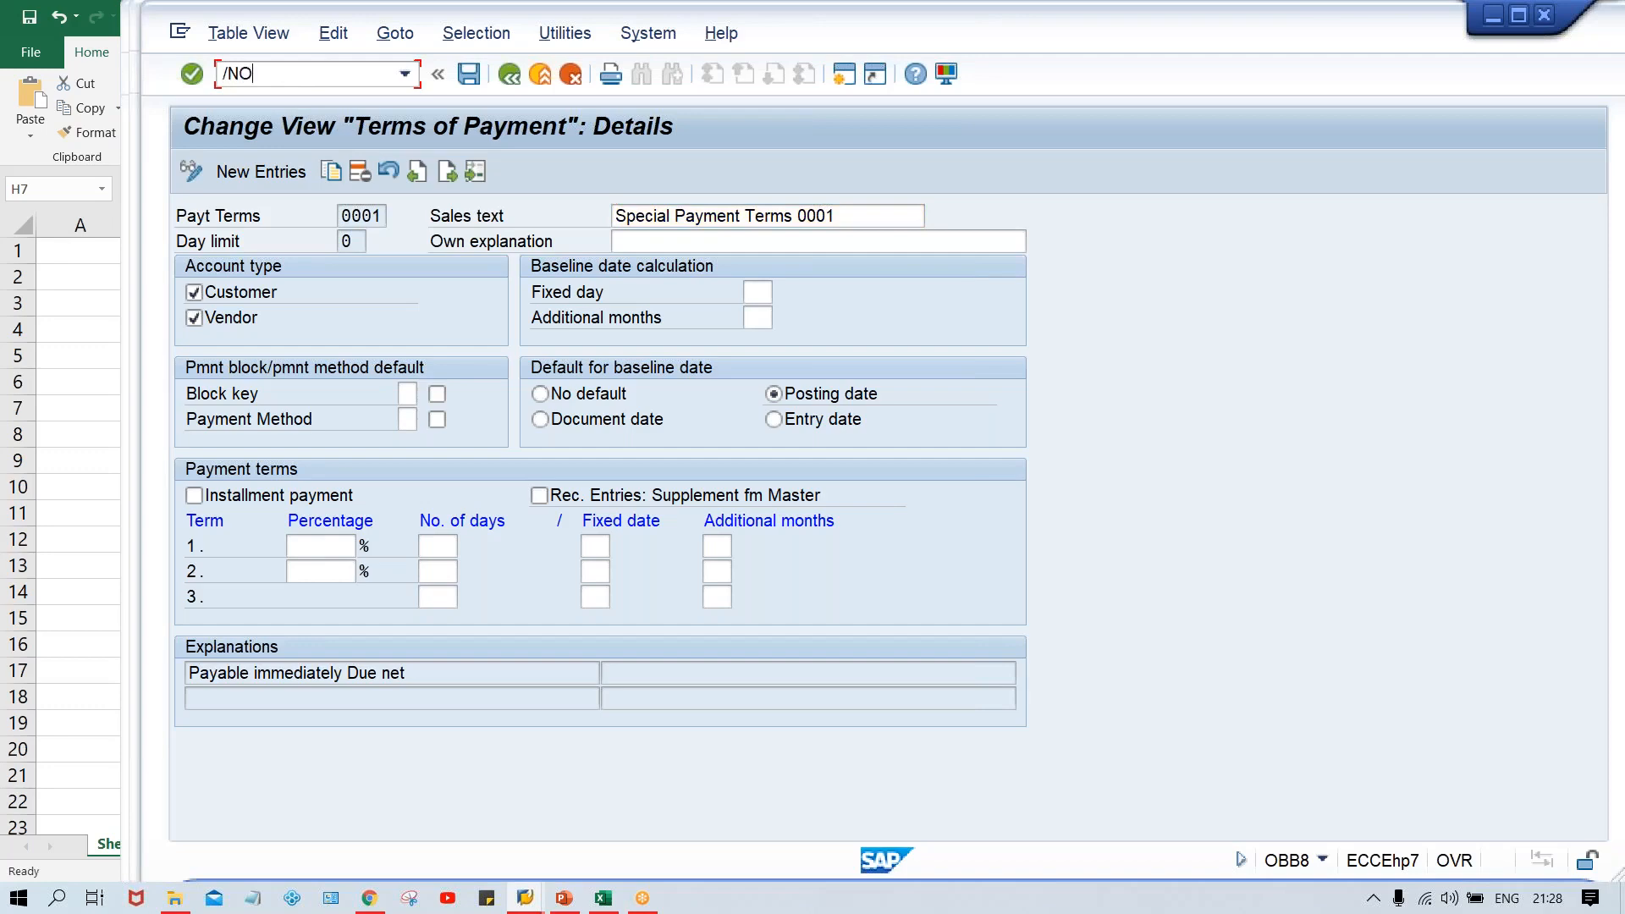
key(BackSpace)
key(BackSpace)
text(XK02)
key(Return)
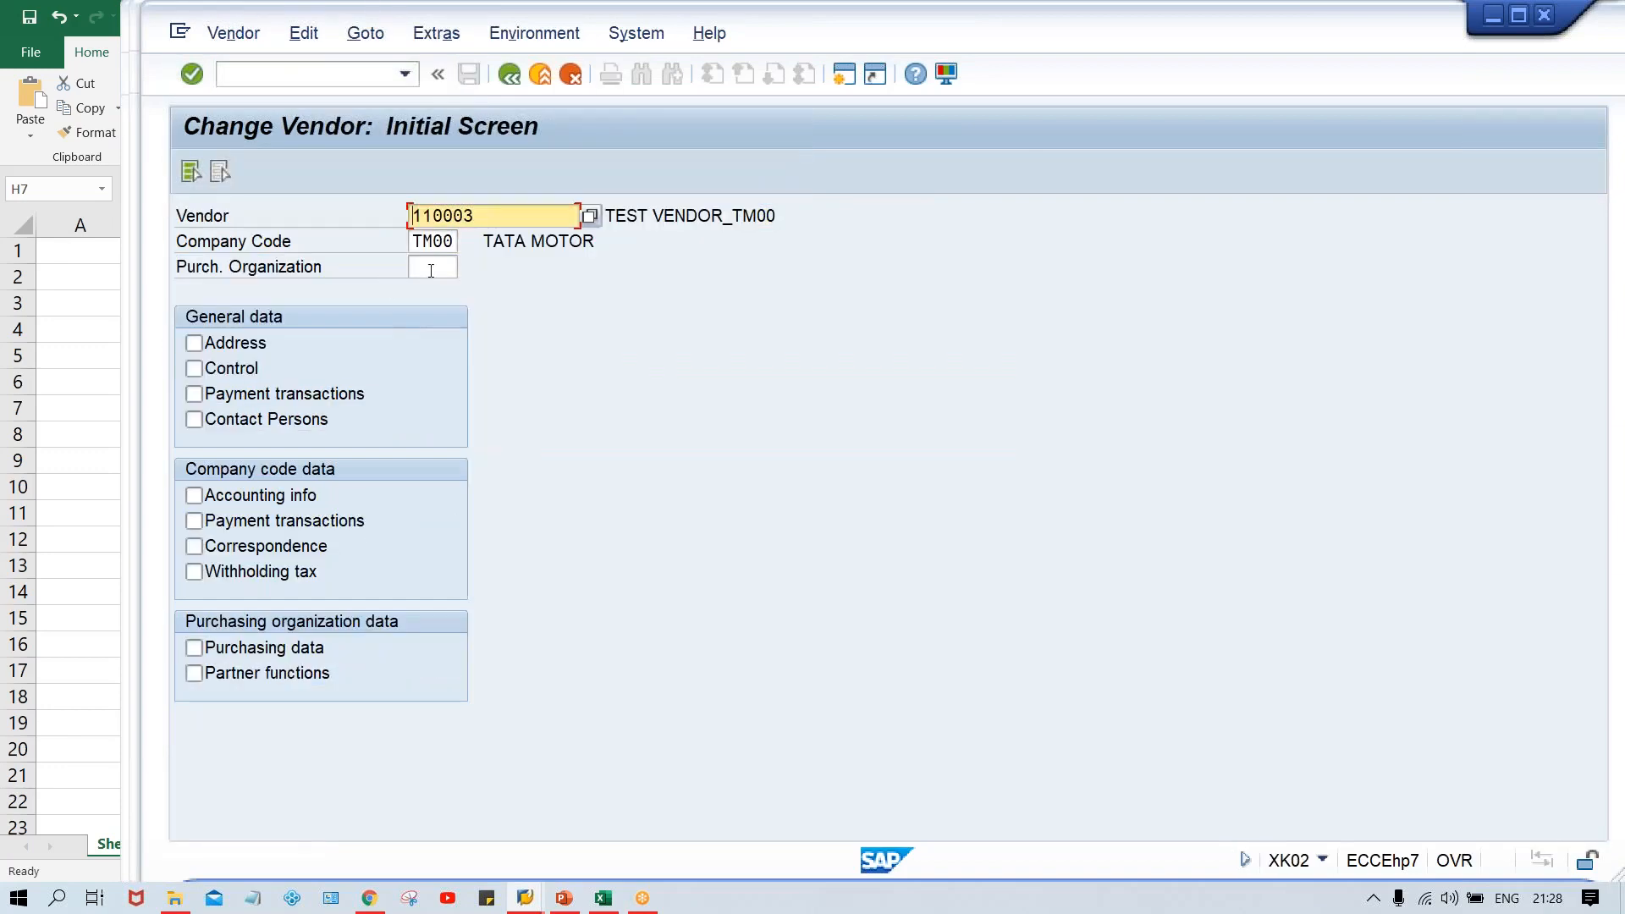
click(298, 526)
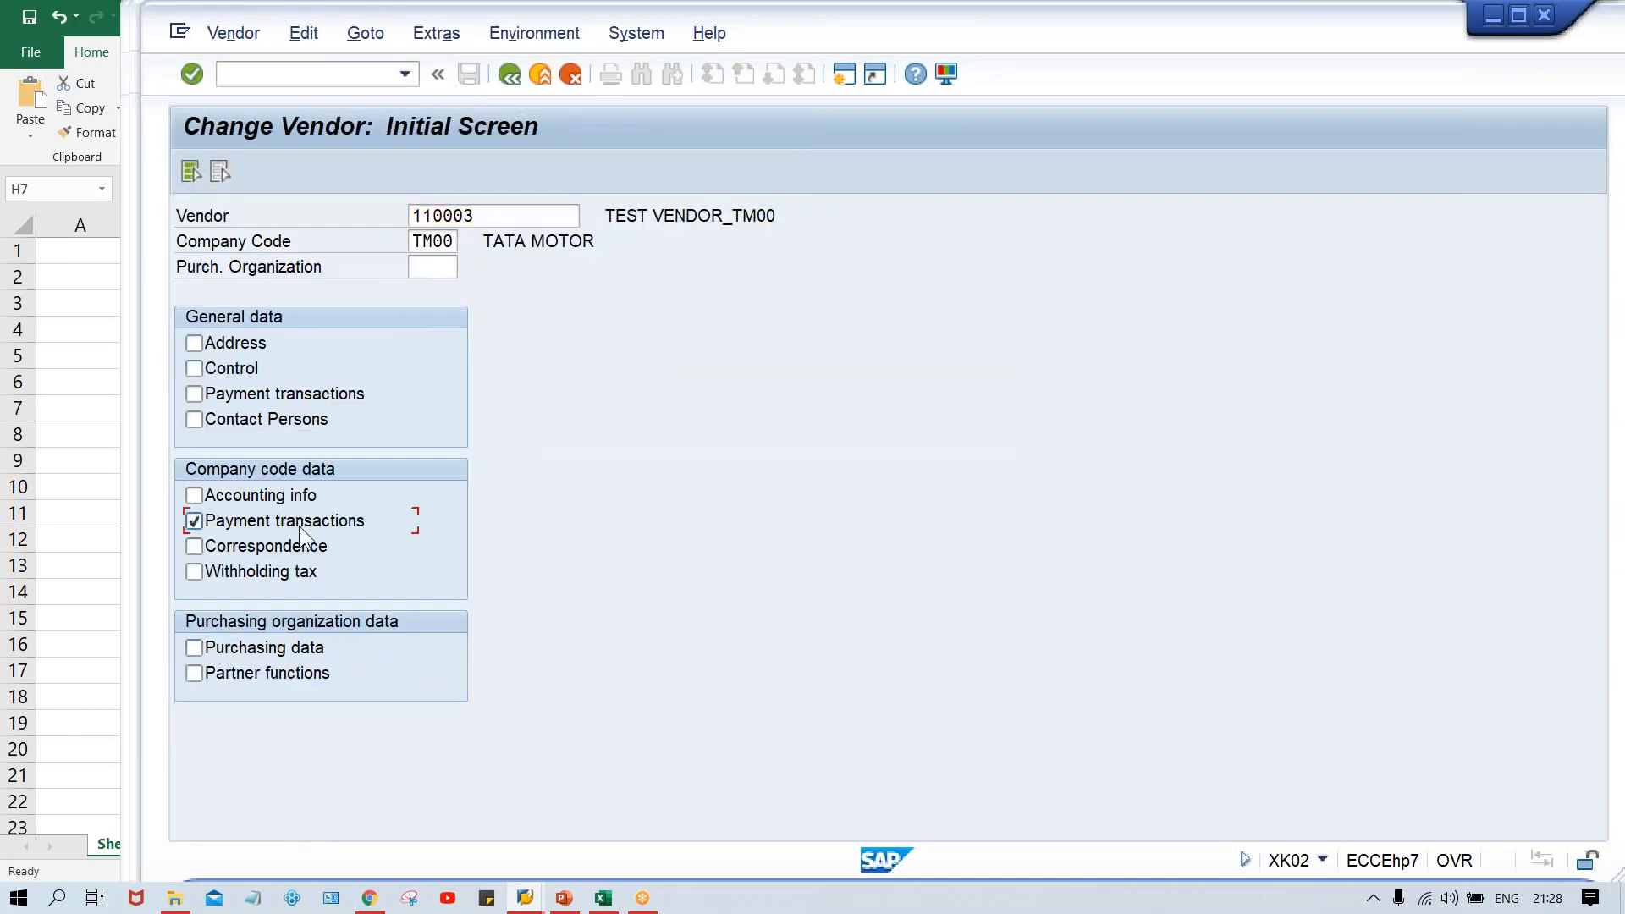
key(Return)
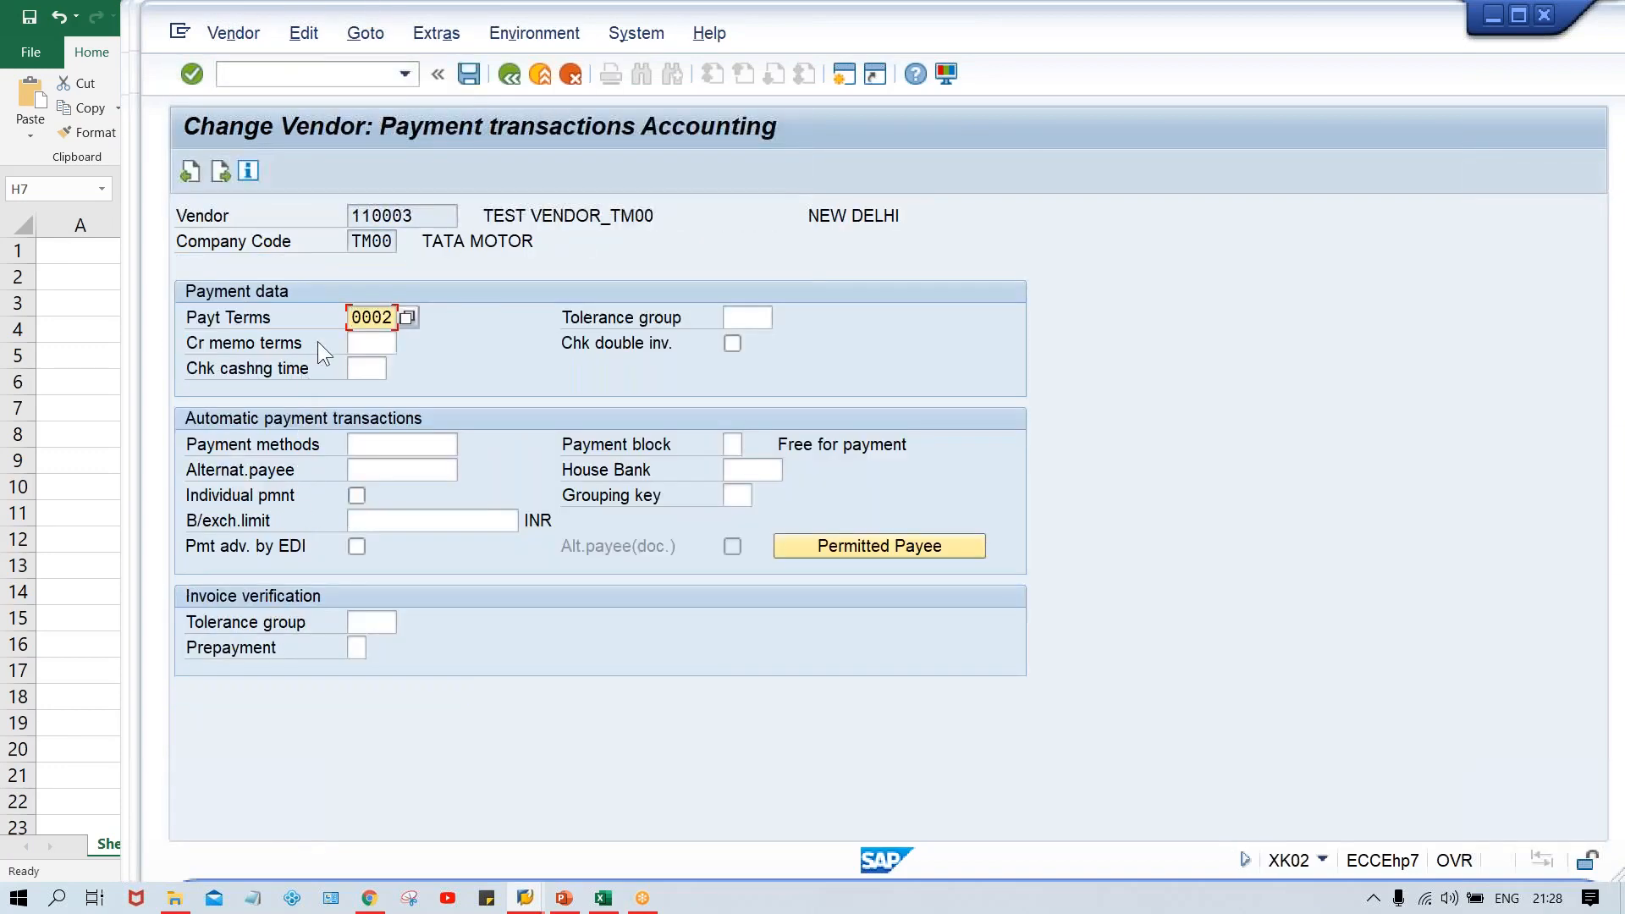
- Set the vendor's payment terms to 0001 and save the vendor master record
text(2)
text(0)
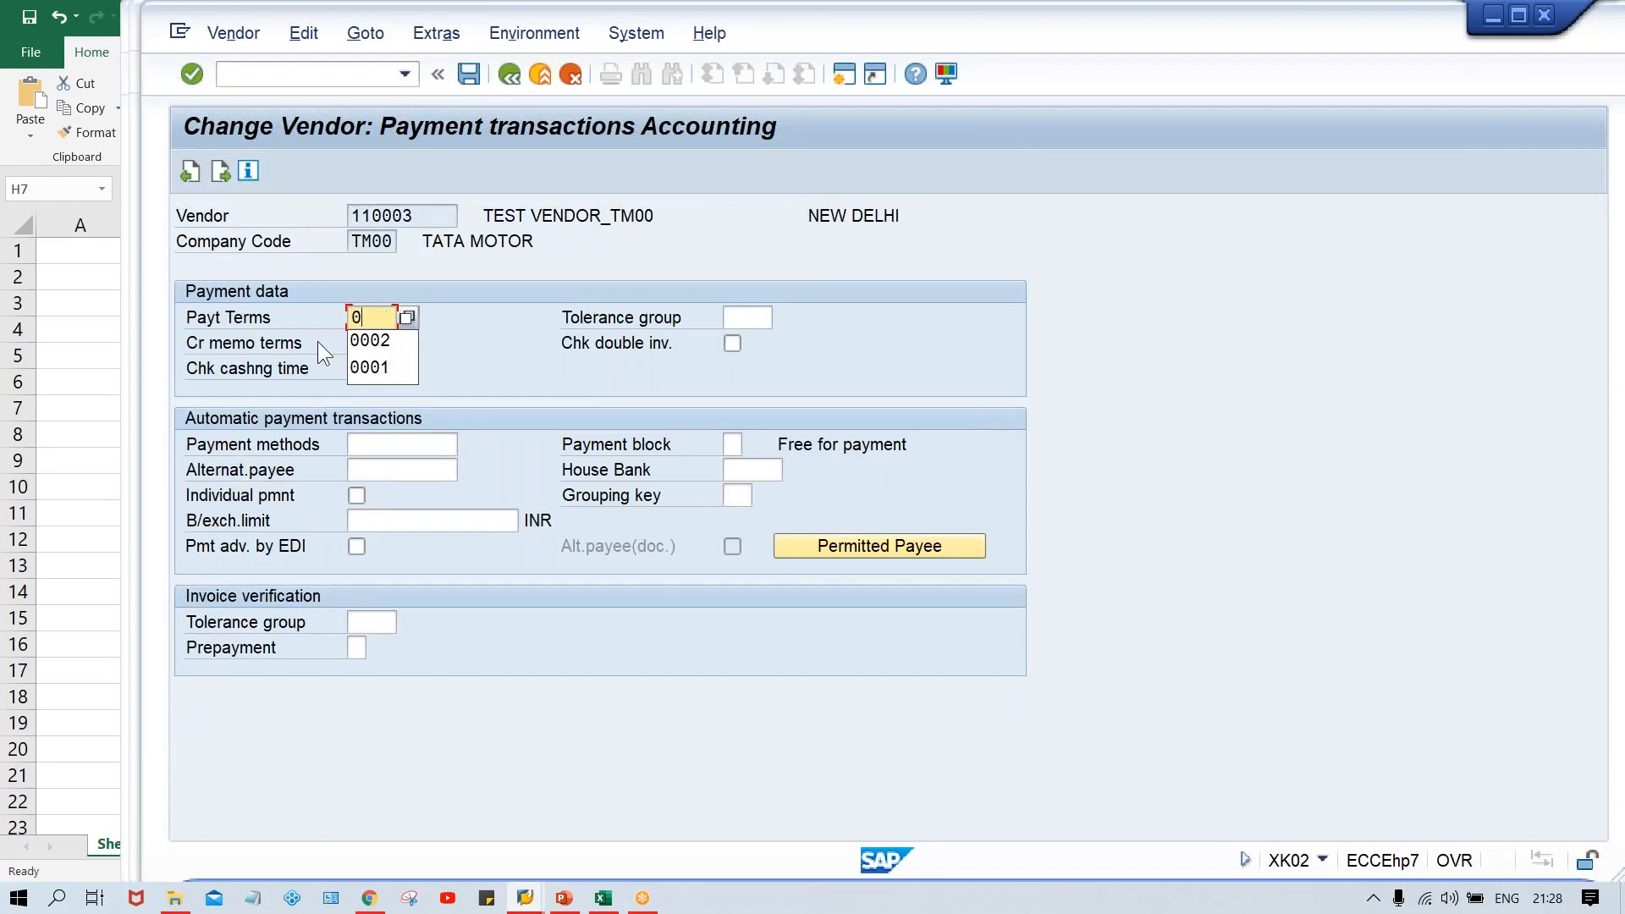
key(Down)
key(Down)
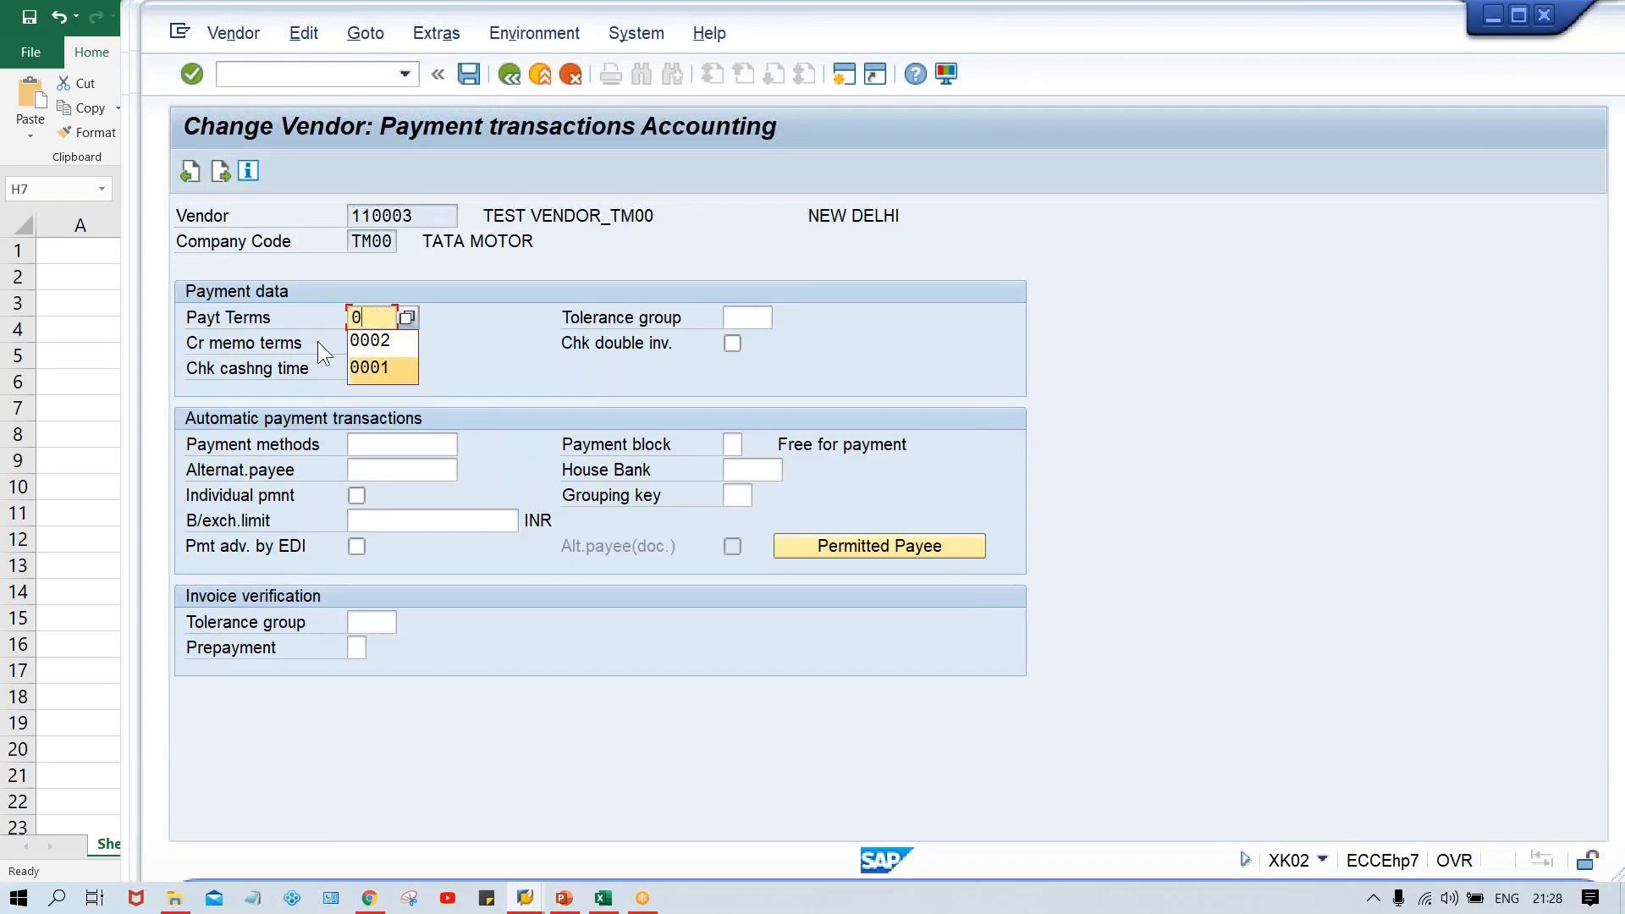
key(Return)
key(Return)
key(ctrl+s)
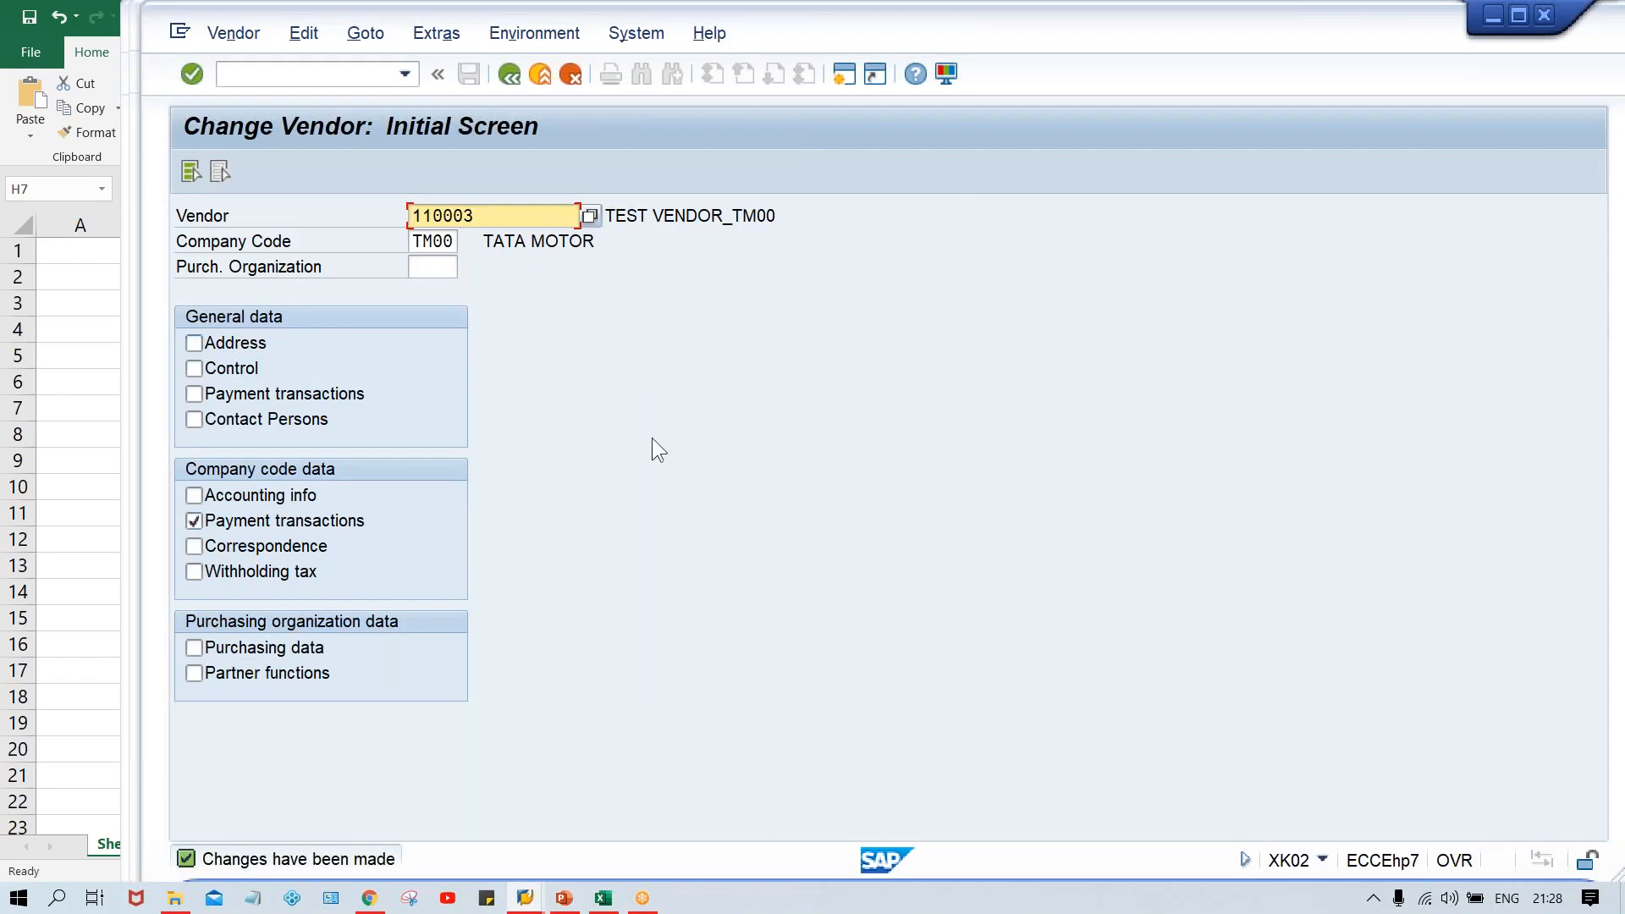
- Return to the outgoing payment session, restart F-53 and set the document date to 16.08.2020
click(525, 899)
mouse_move(599, 806)
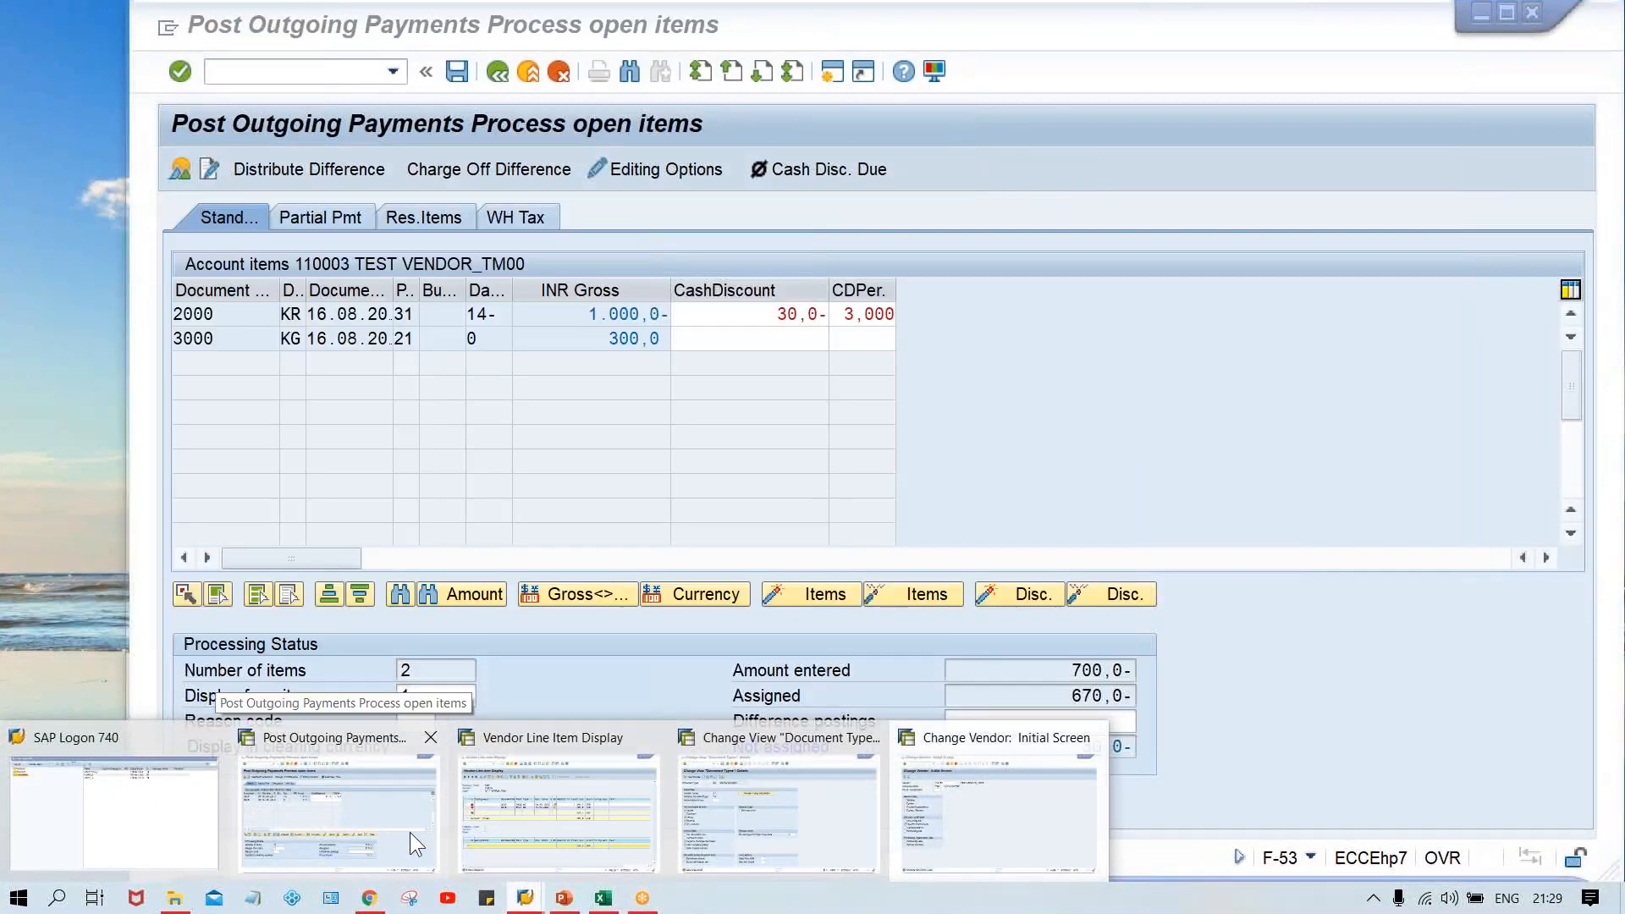
click(410, 831)
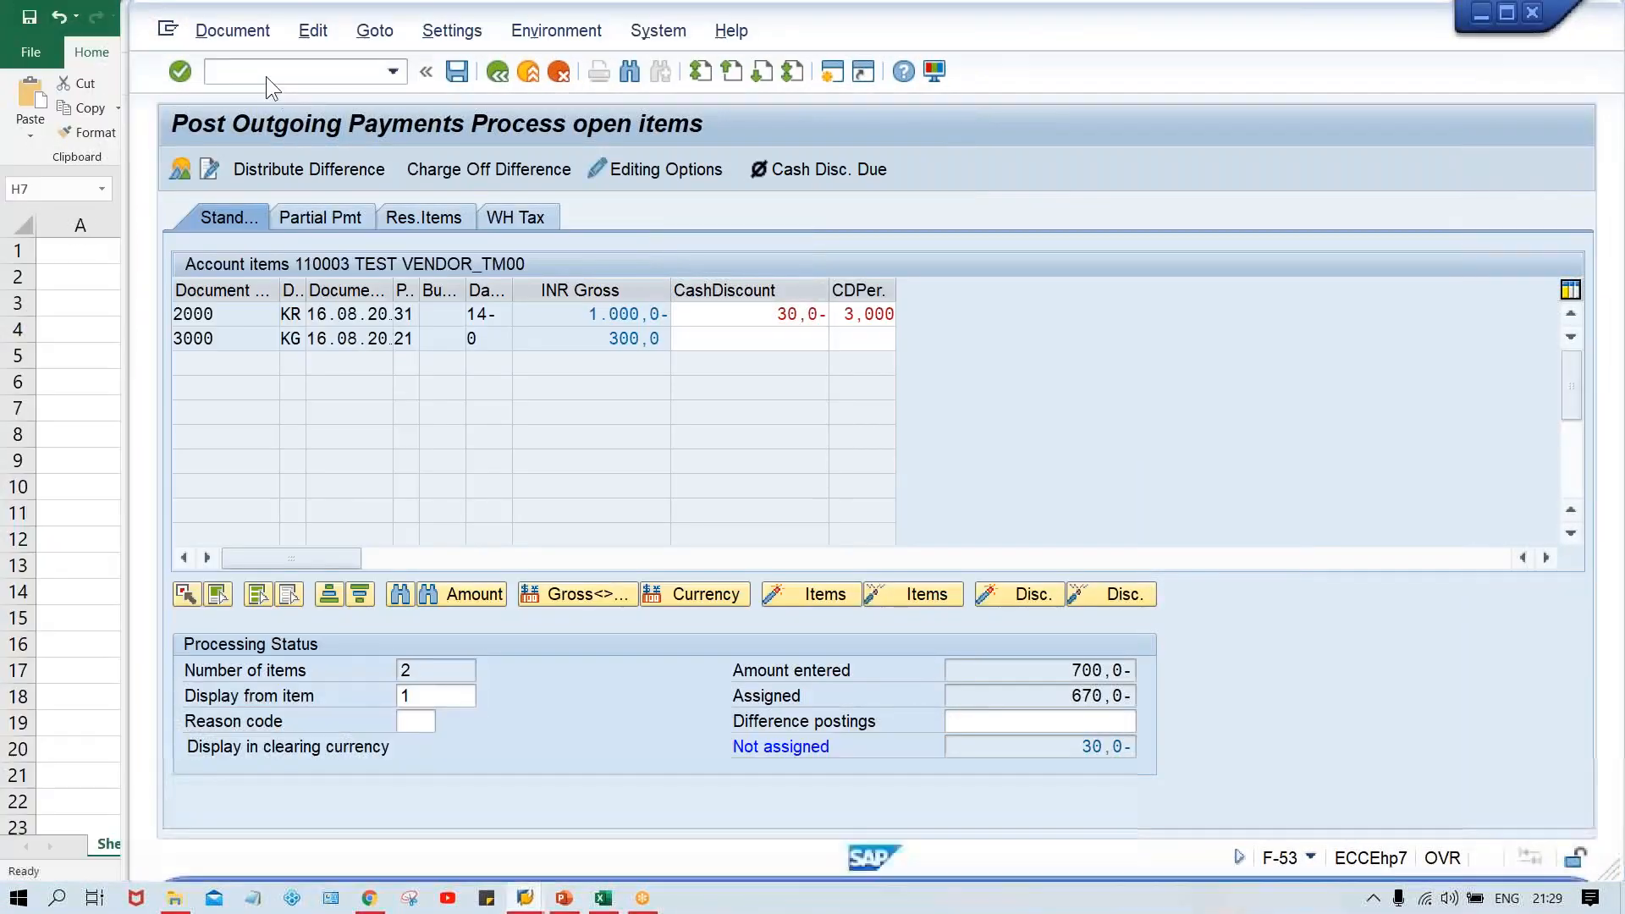
text(/NF-53)
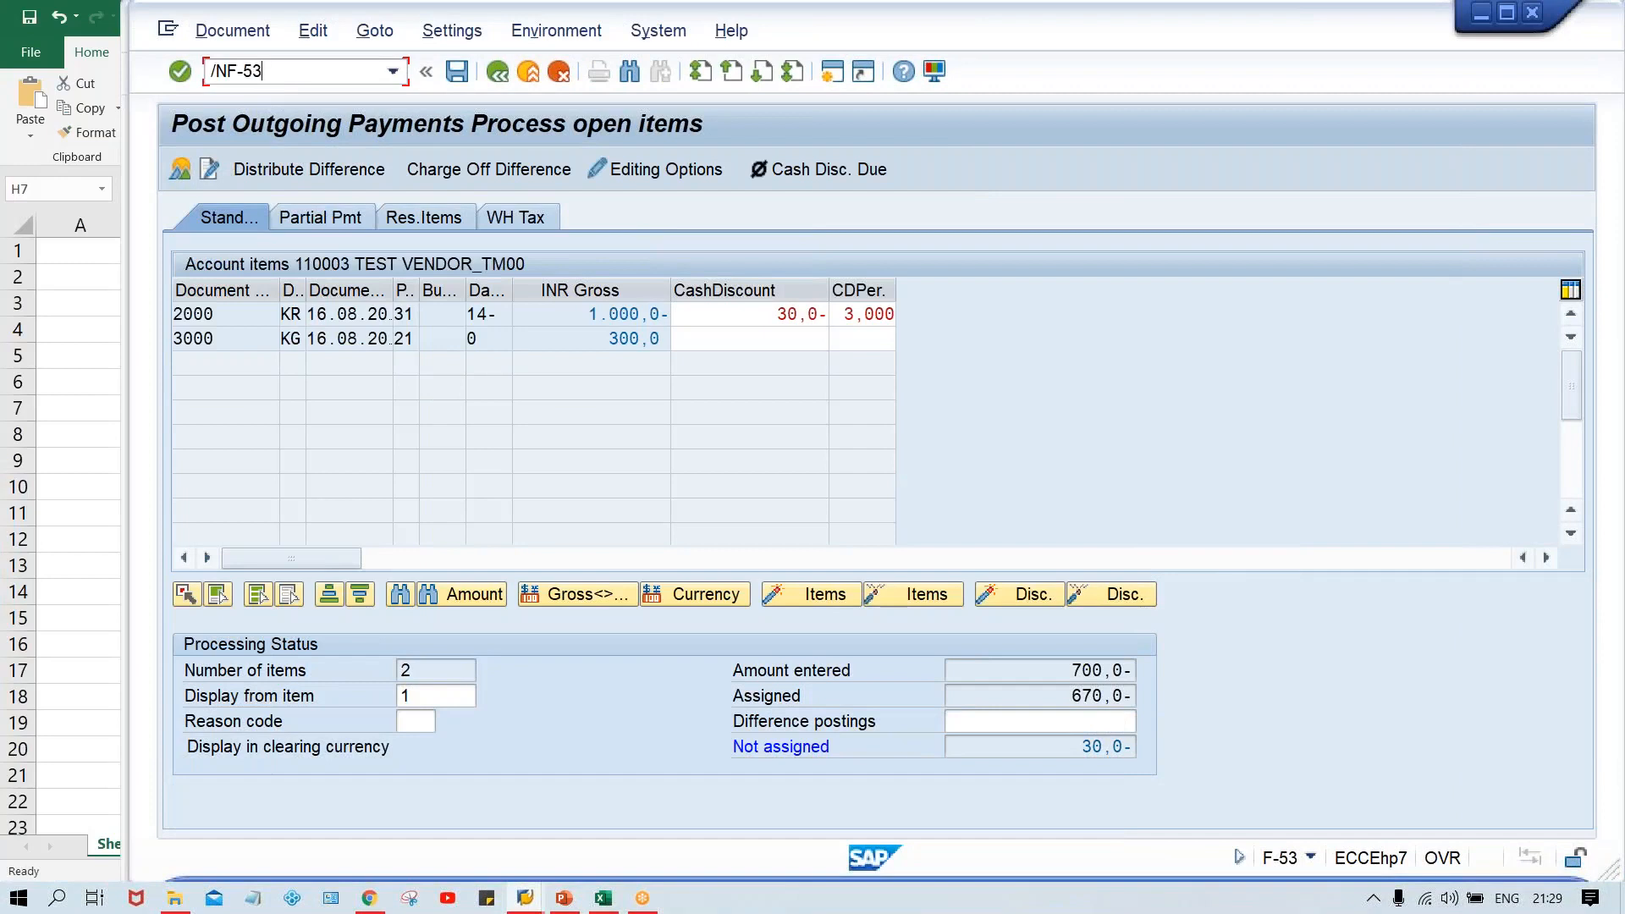
key(Return)
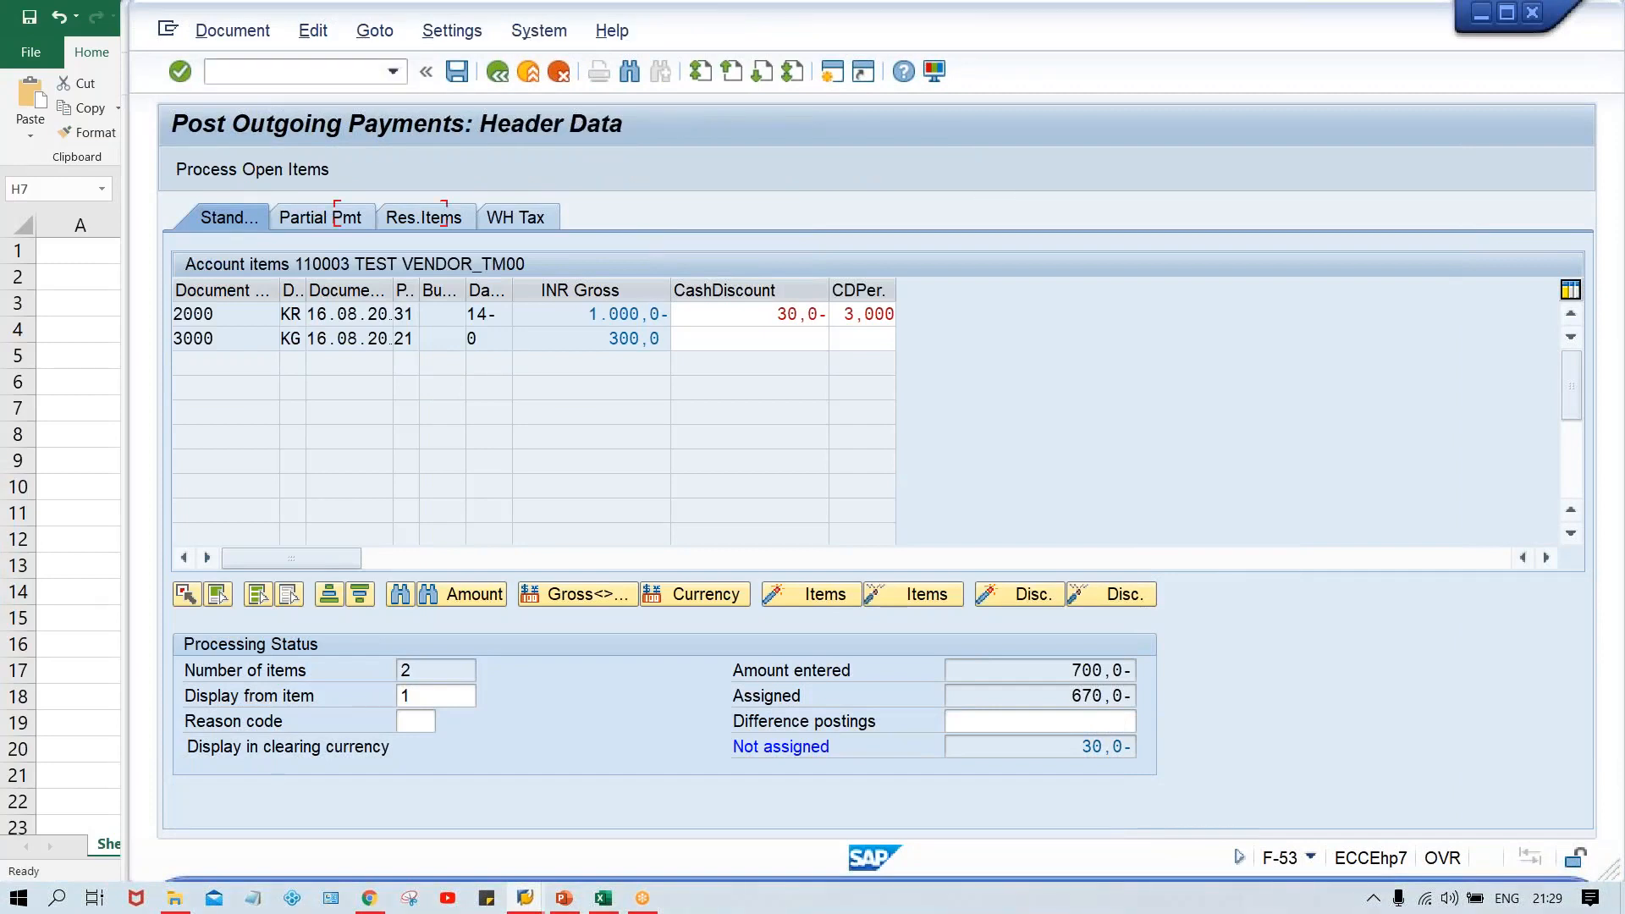
key(space)
key(Down)
key(Return)
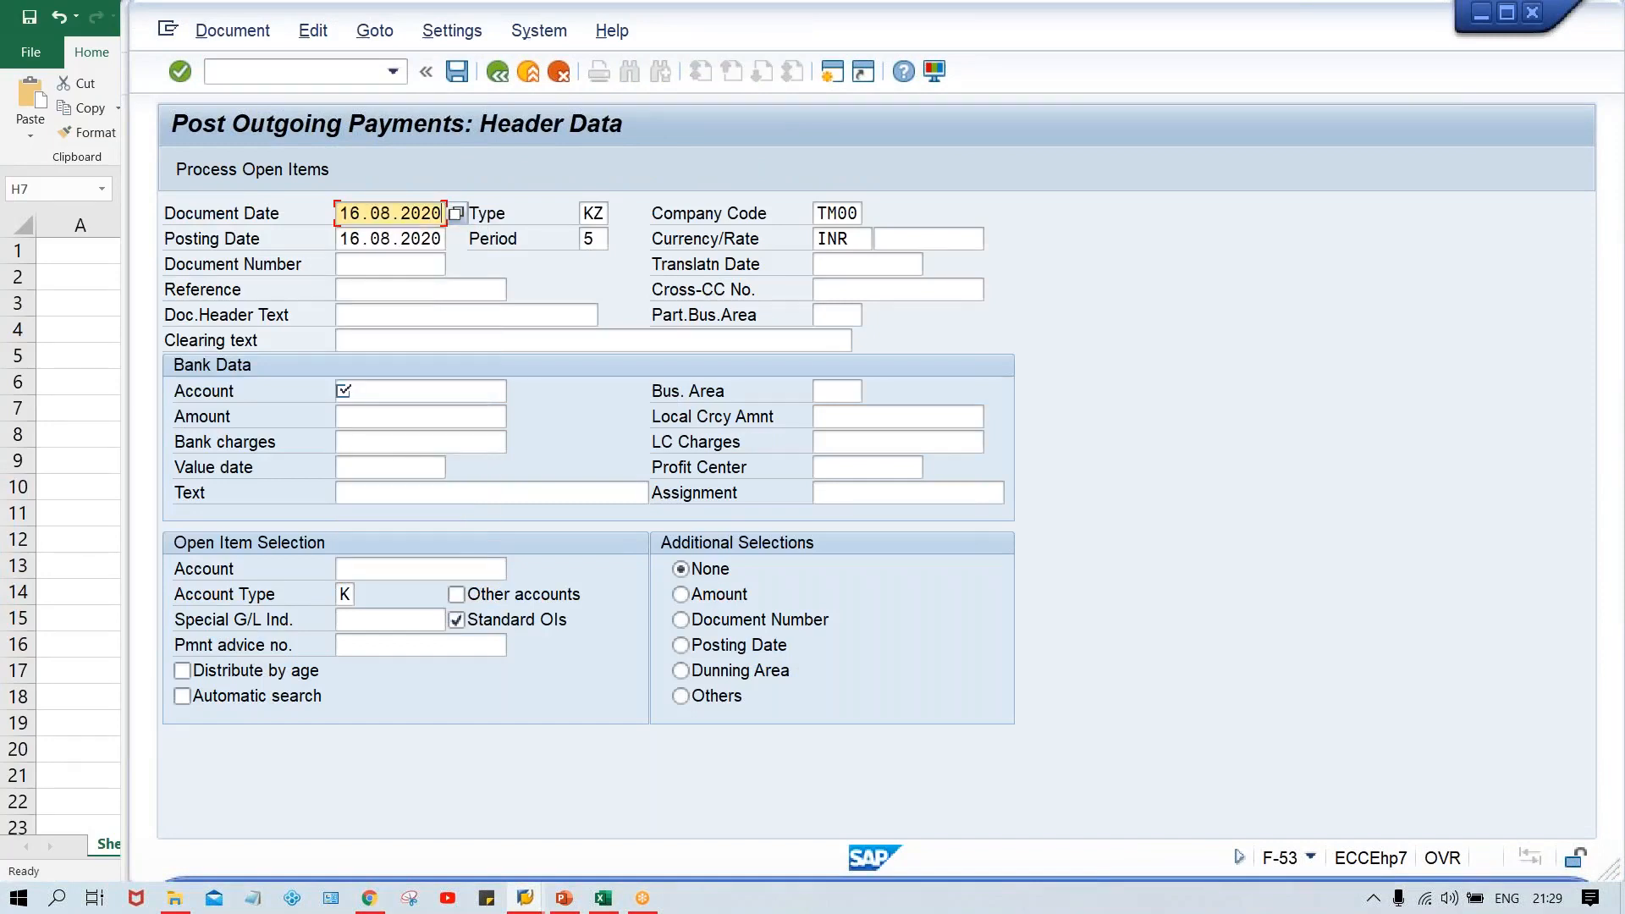
- Enter bank account 1000 and amount 700 in the payment's bank data
key(Tab)
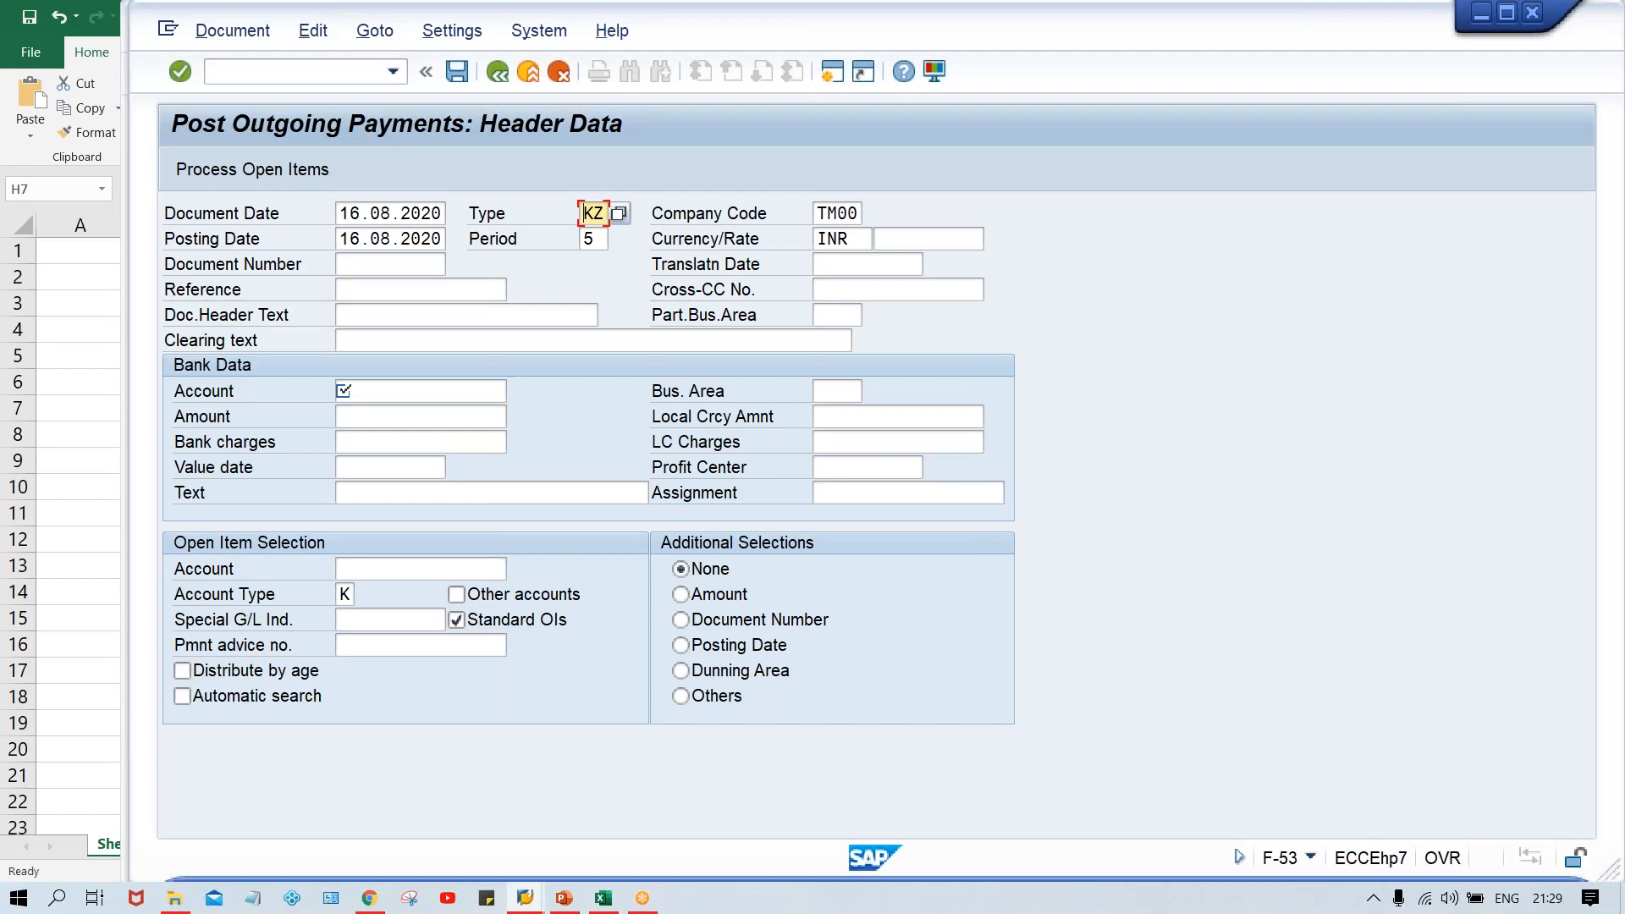
click(437, 395)
text(1000)
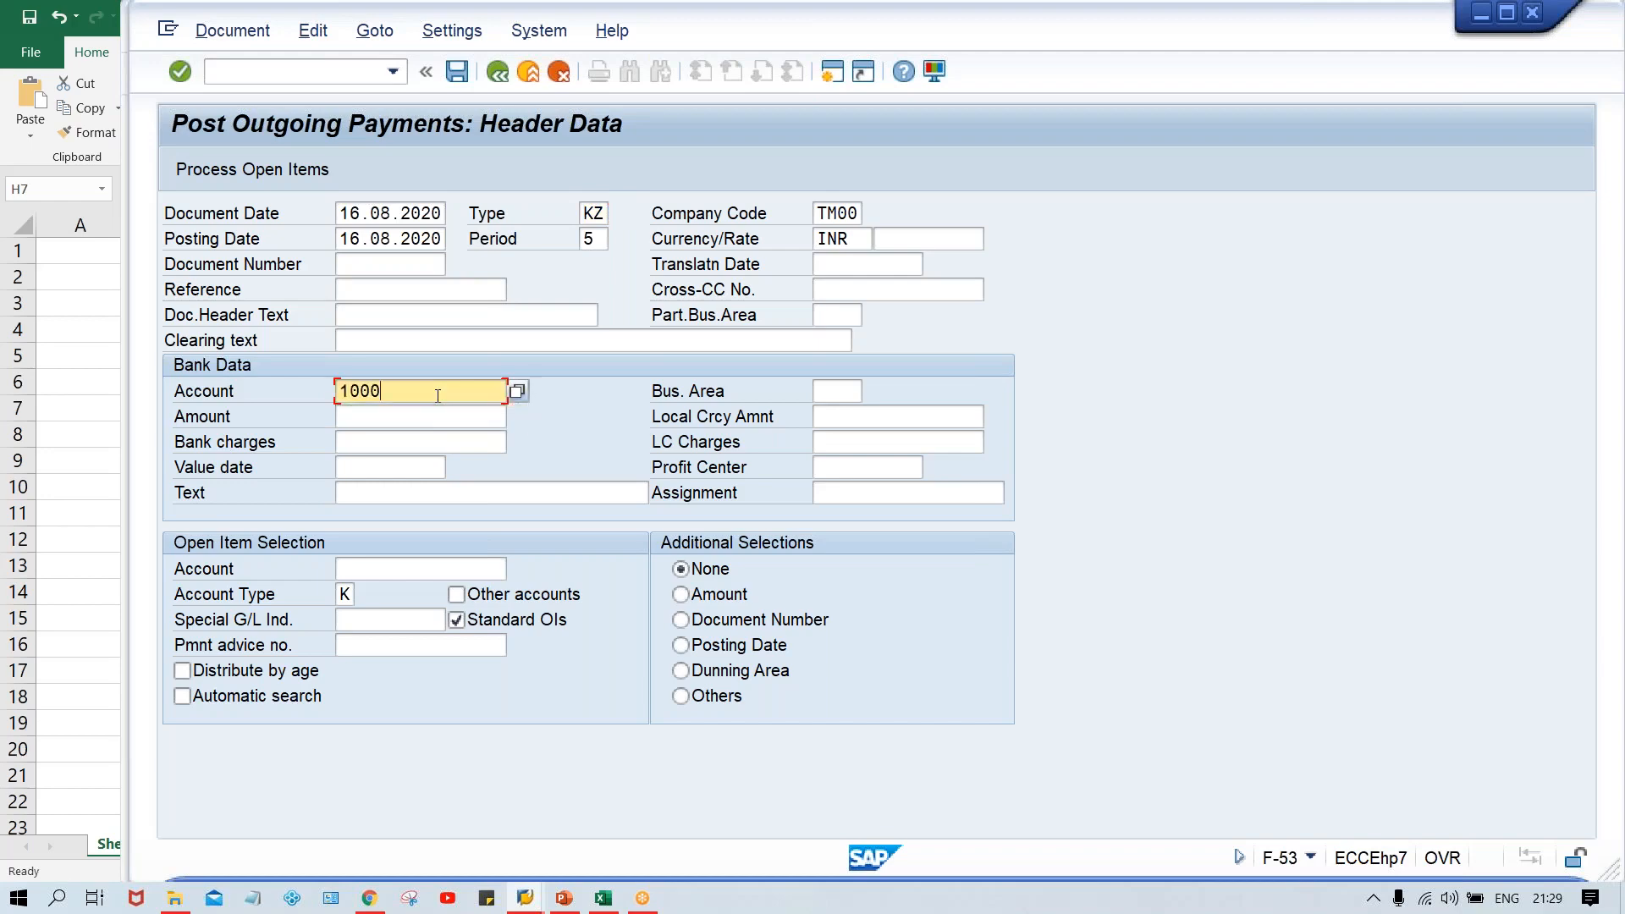
key(Tab)
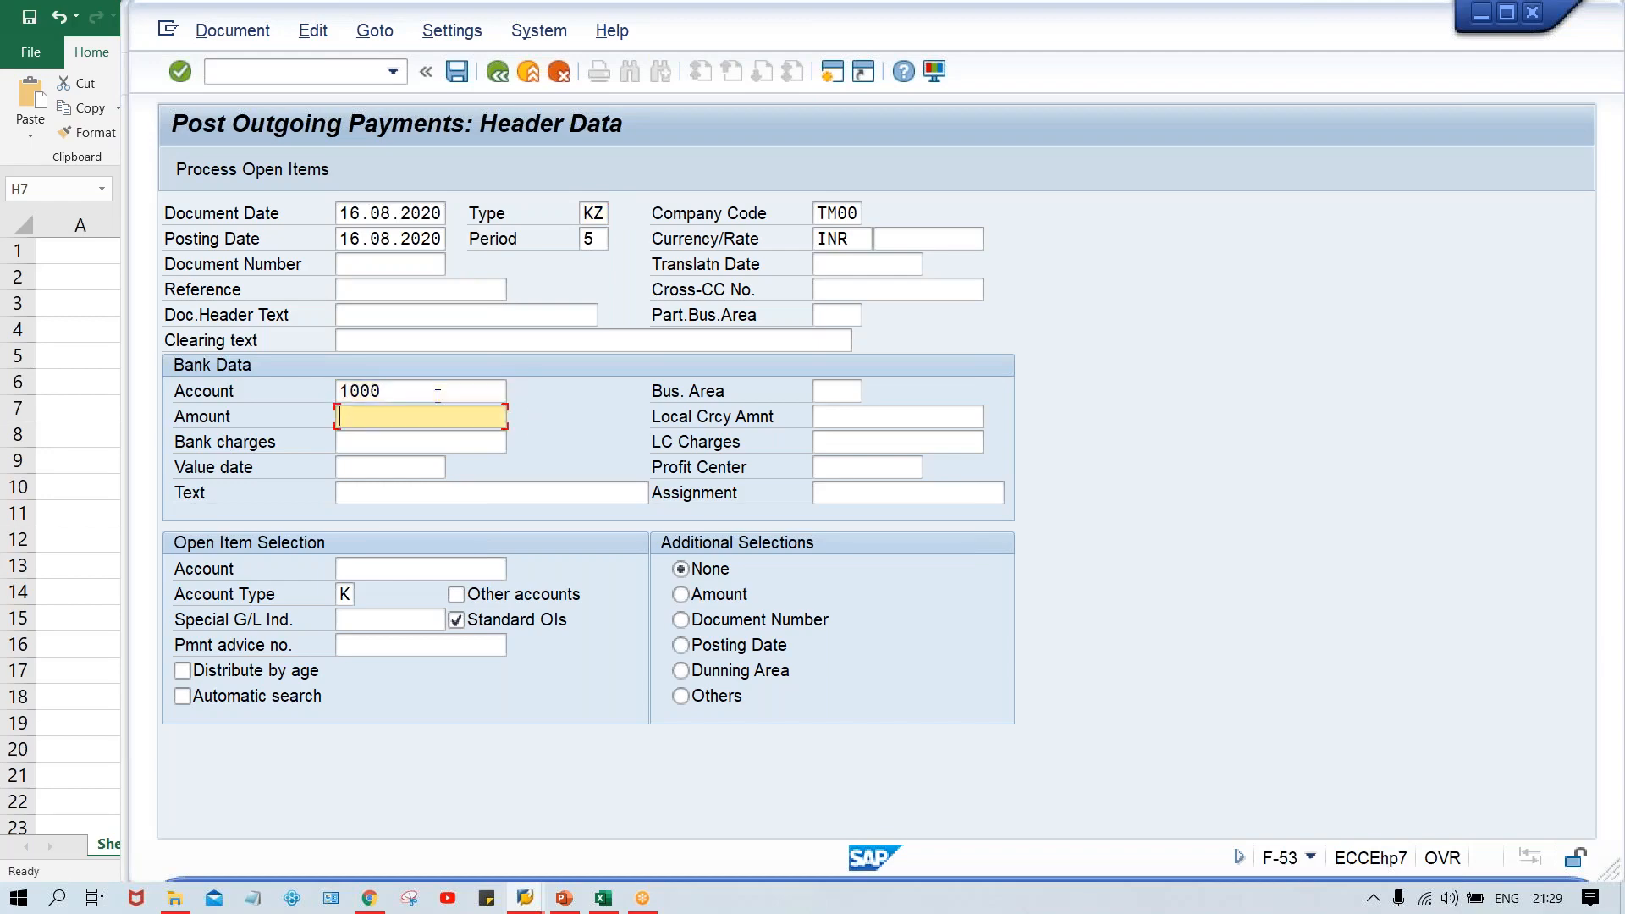
key(Down)
key(Return)
key(Down)
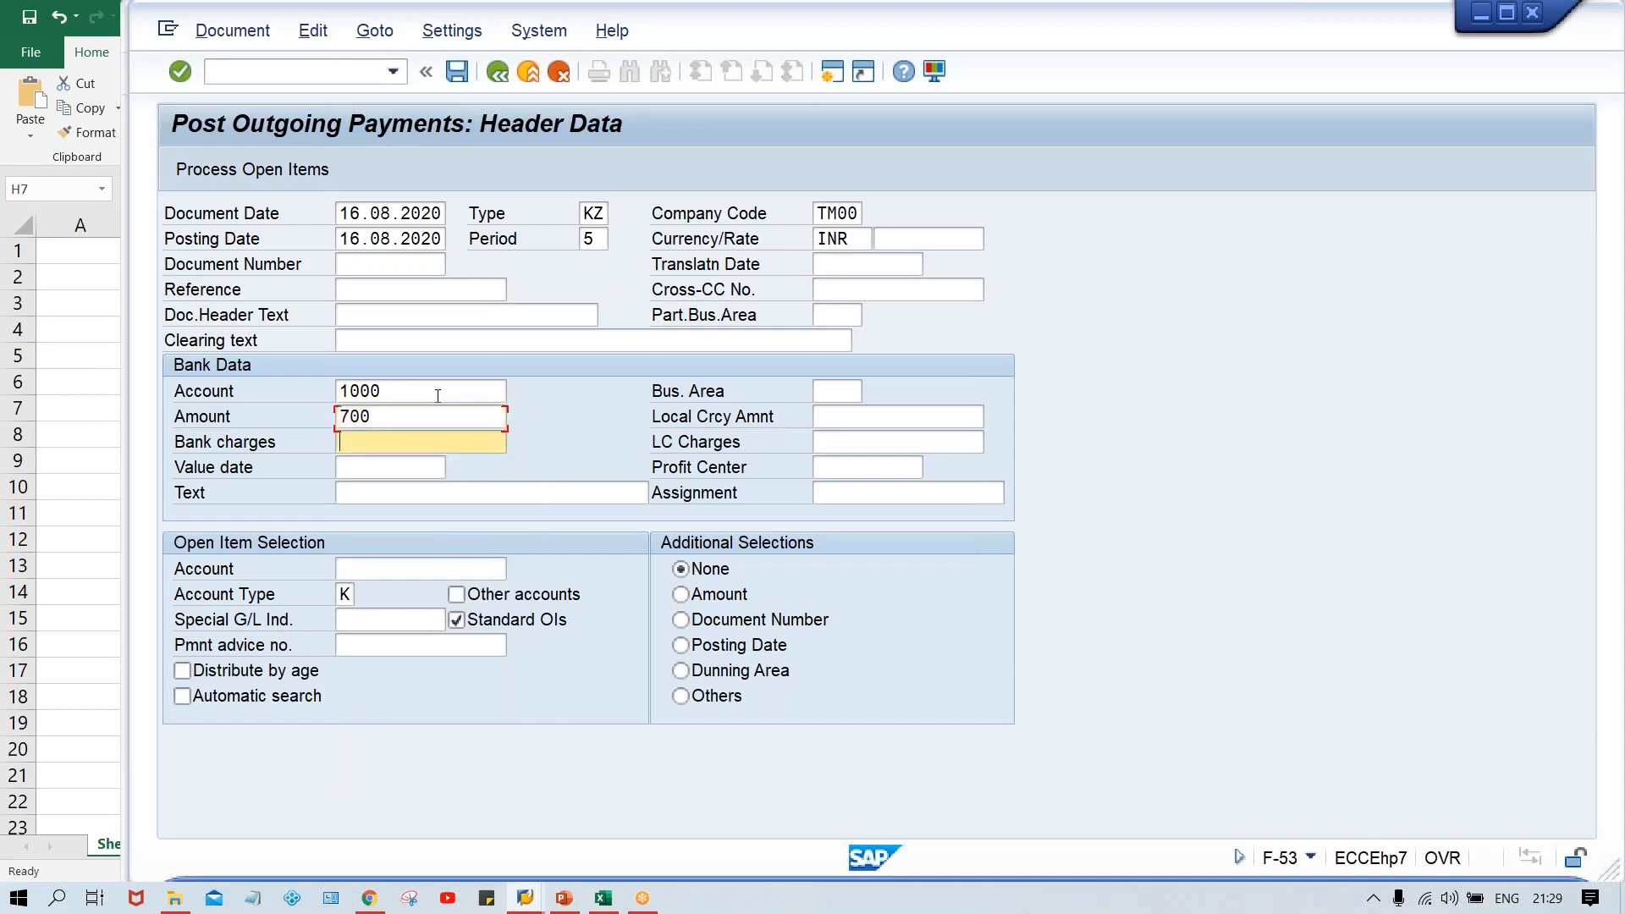
- Enter TEST VENDOR_TM00's account number for the open item selection and process its open items
key(Down)
key(Down)
key(Down)
key(Down)
key(Return)
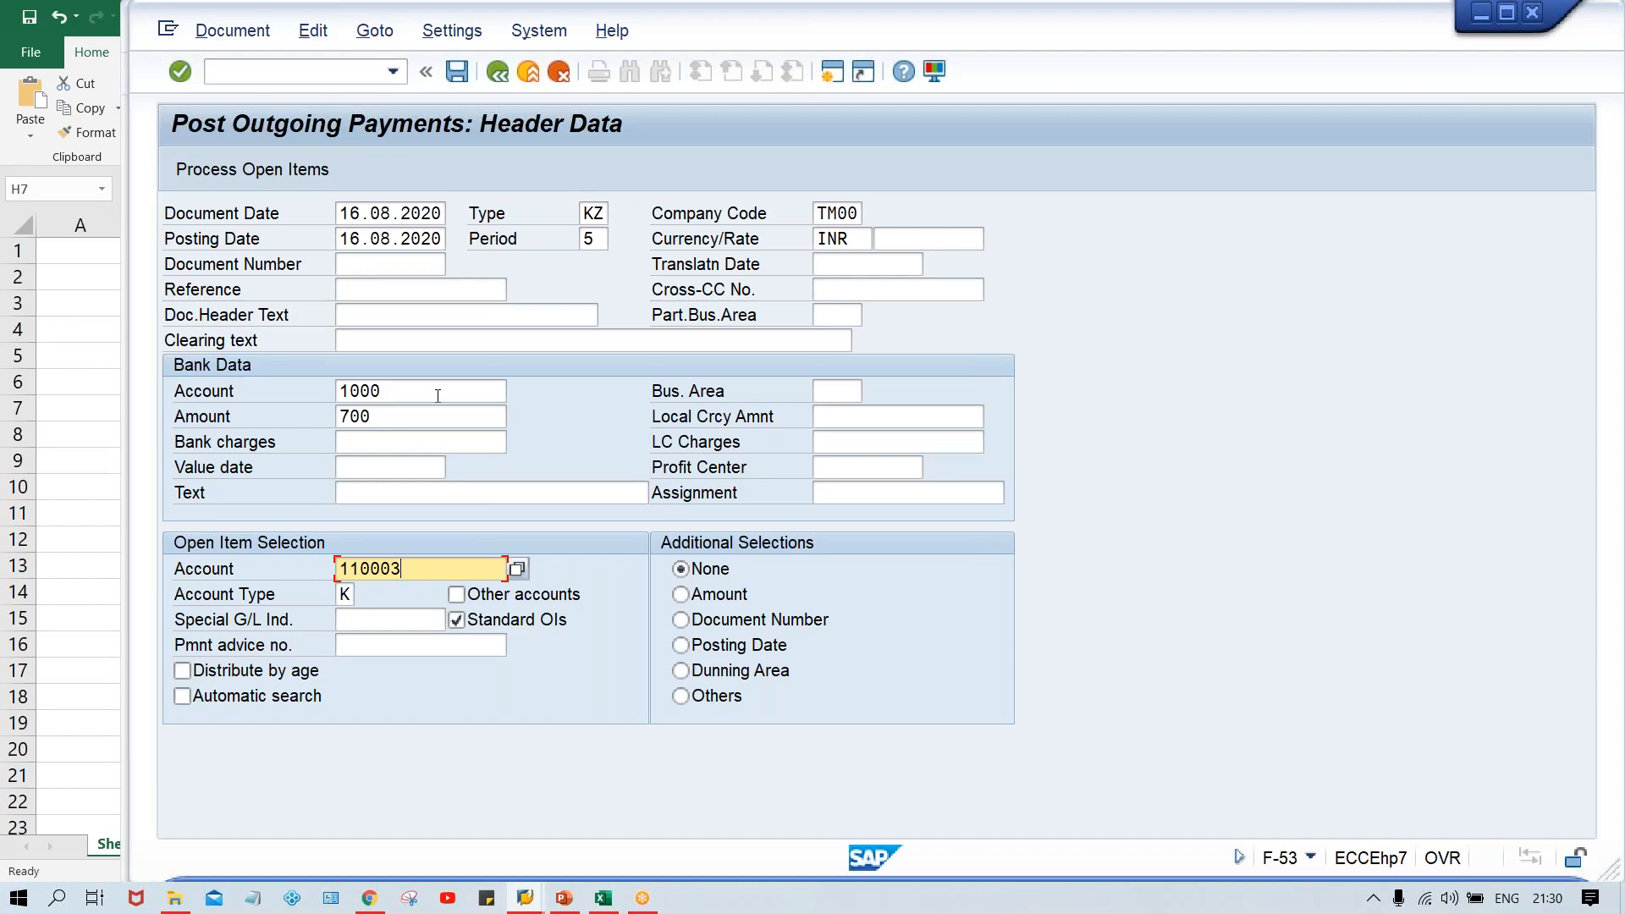
key(Return)
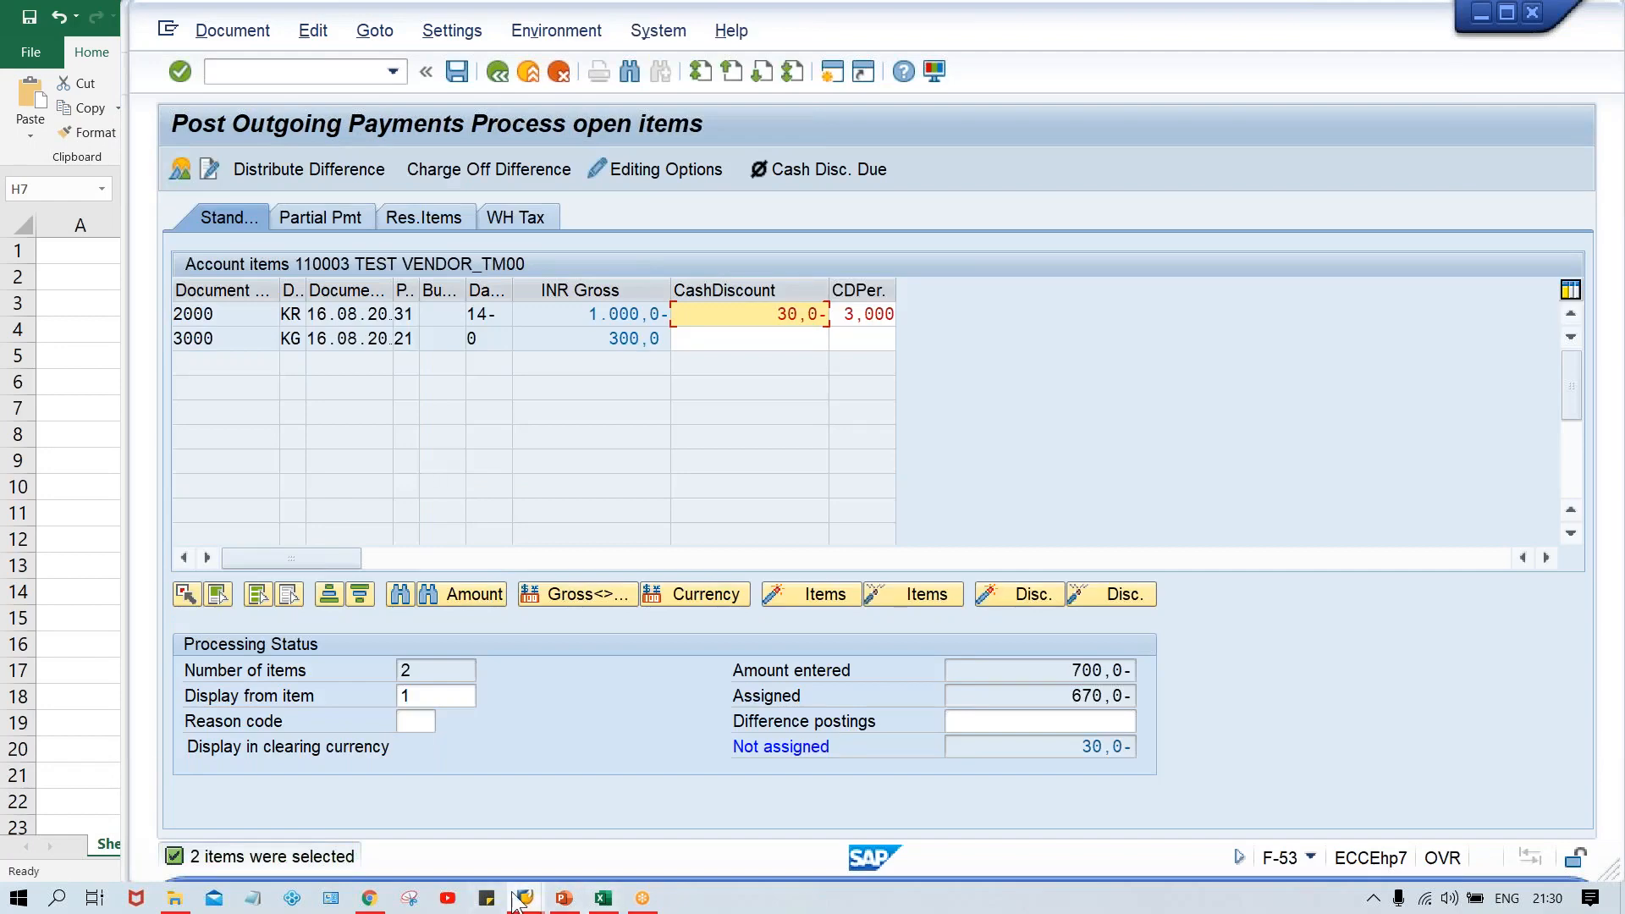
- Check the payment terms in the vendor's company code payment data, then return to the outgoing payment session
mouse_move(518, 899)
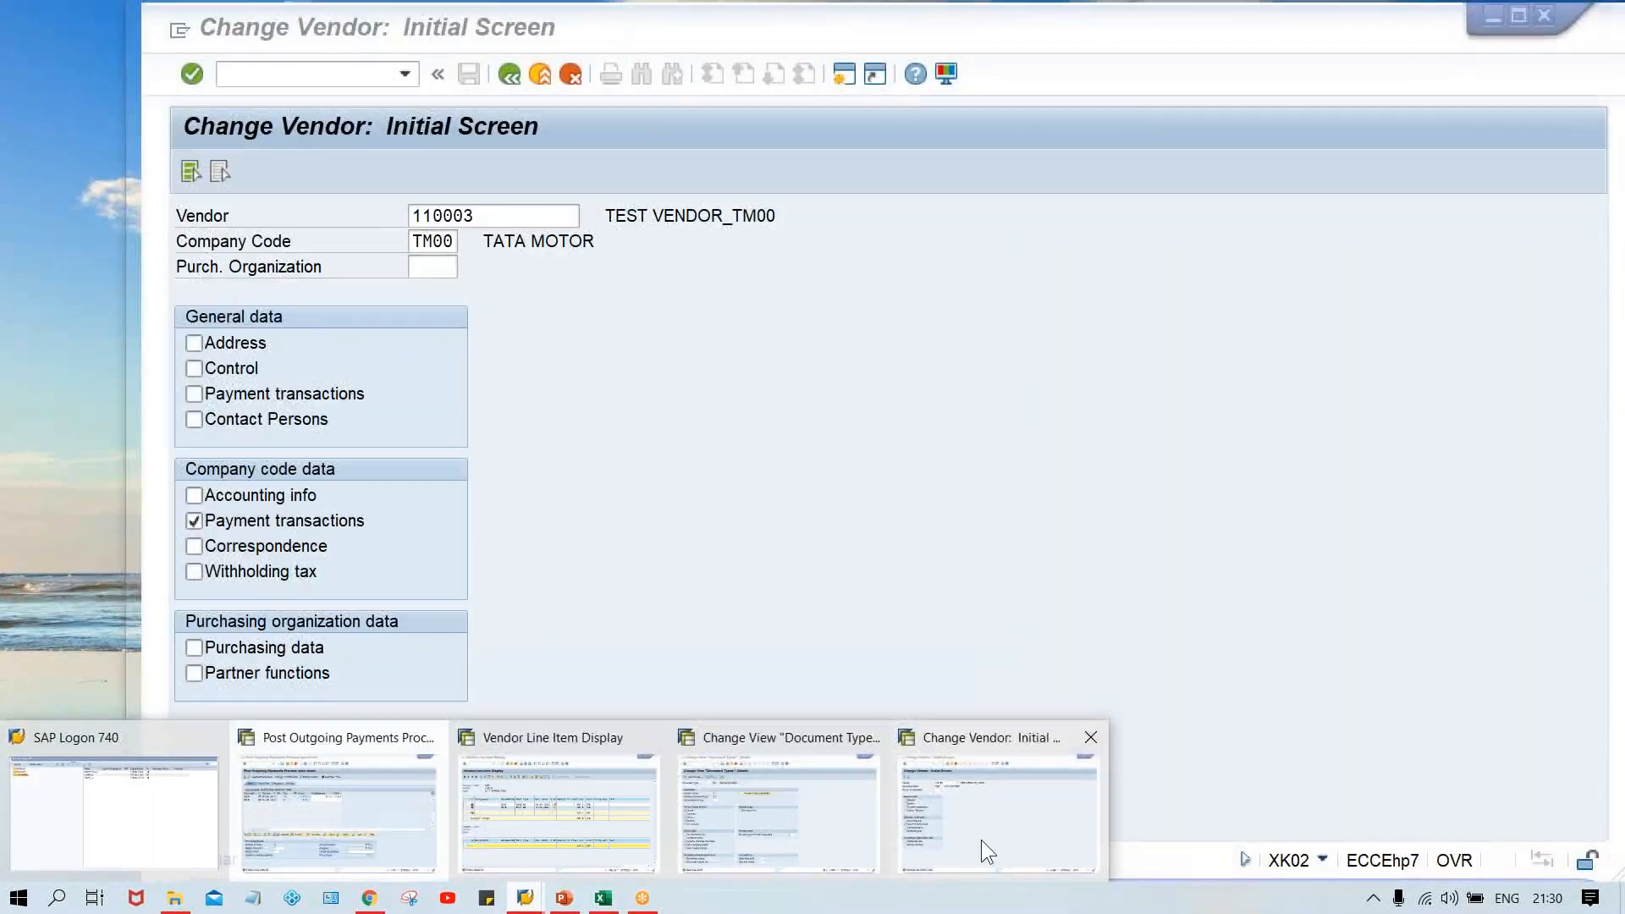
click(982, 840)
key(Return)
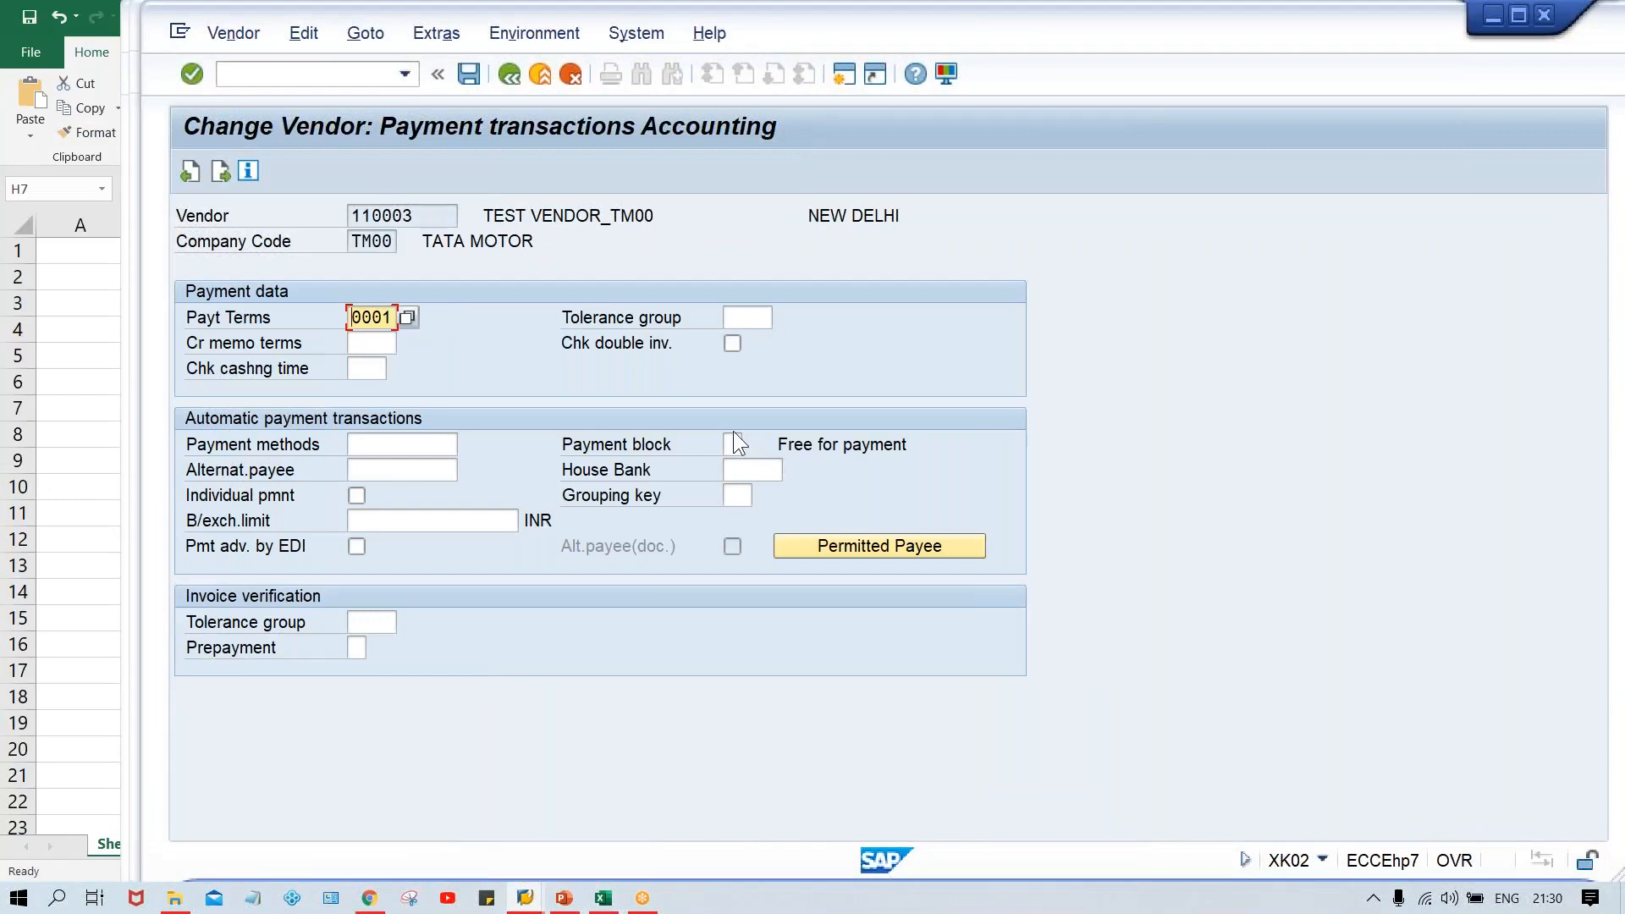
key(F3)
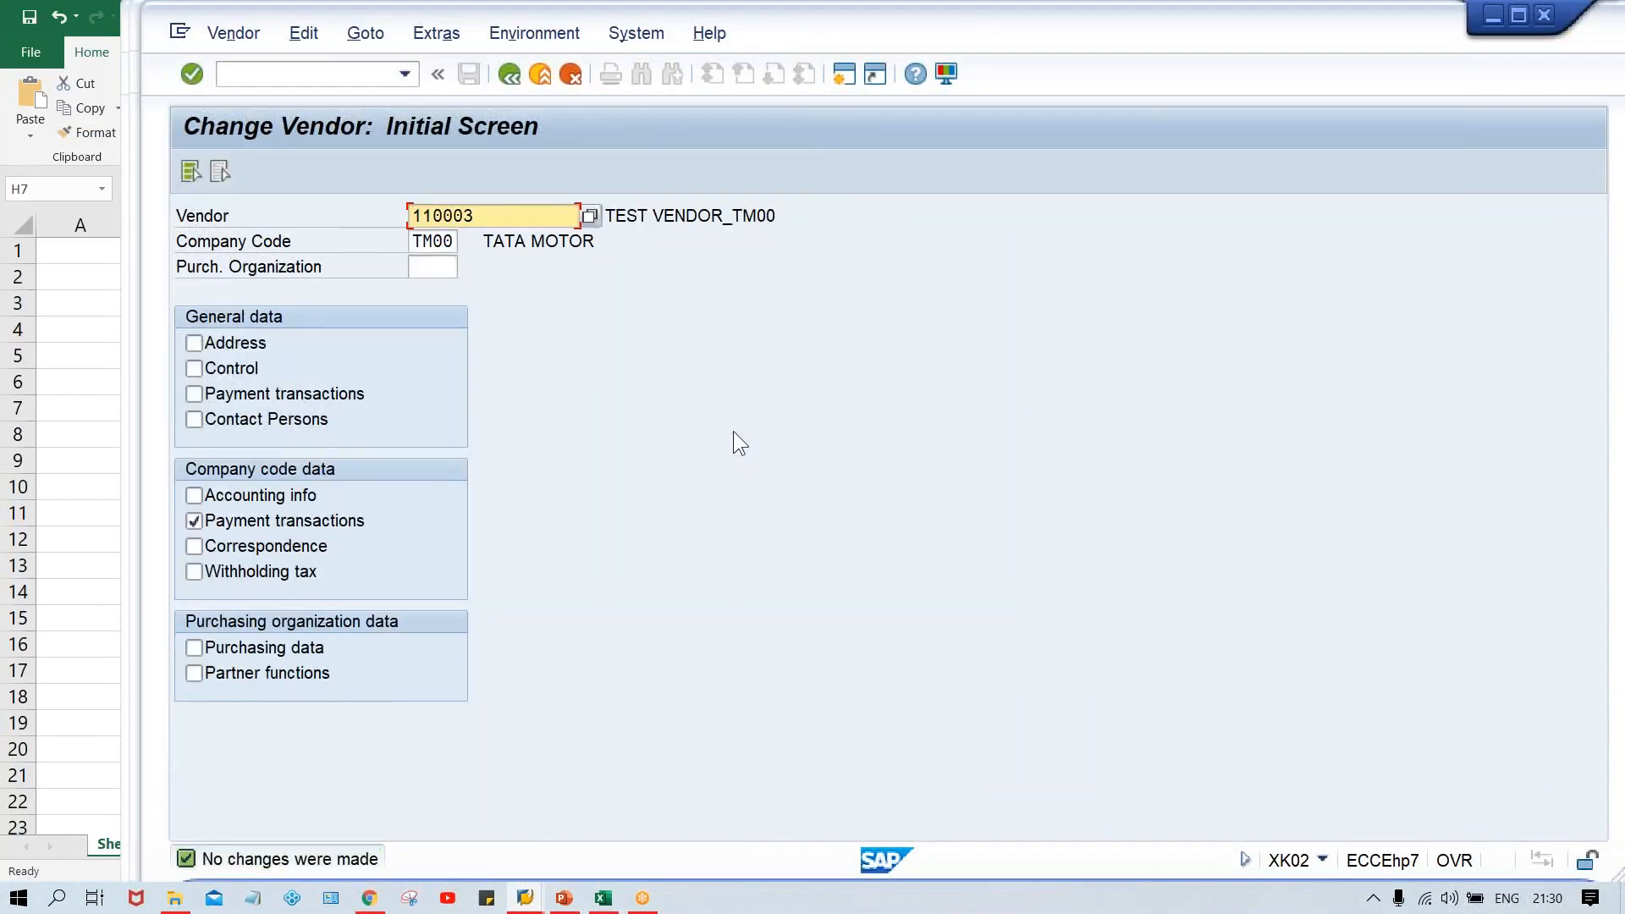
key(alt+Tab)
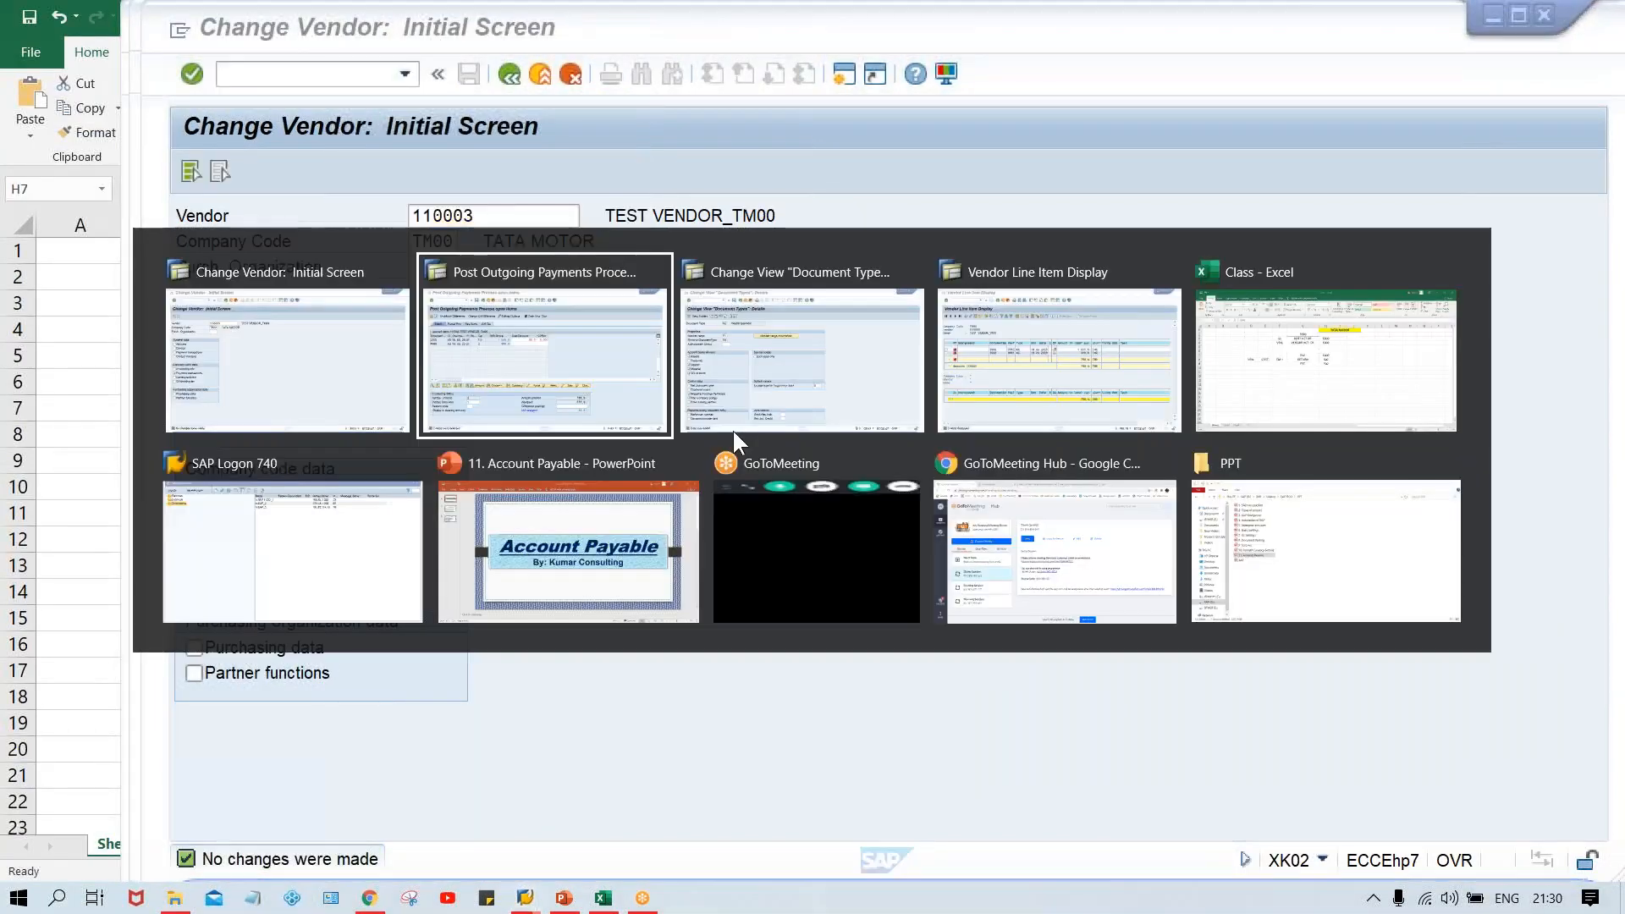
key(alt+Tab)
key(alt+shift+Tab)
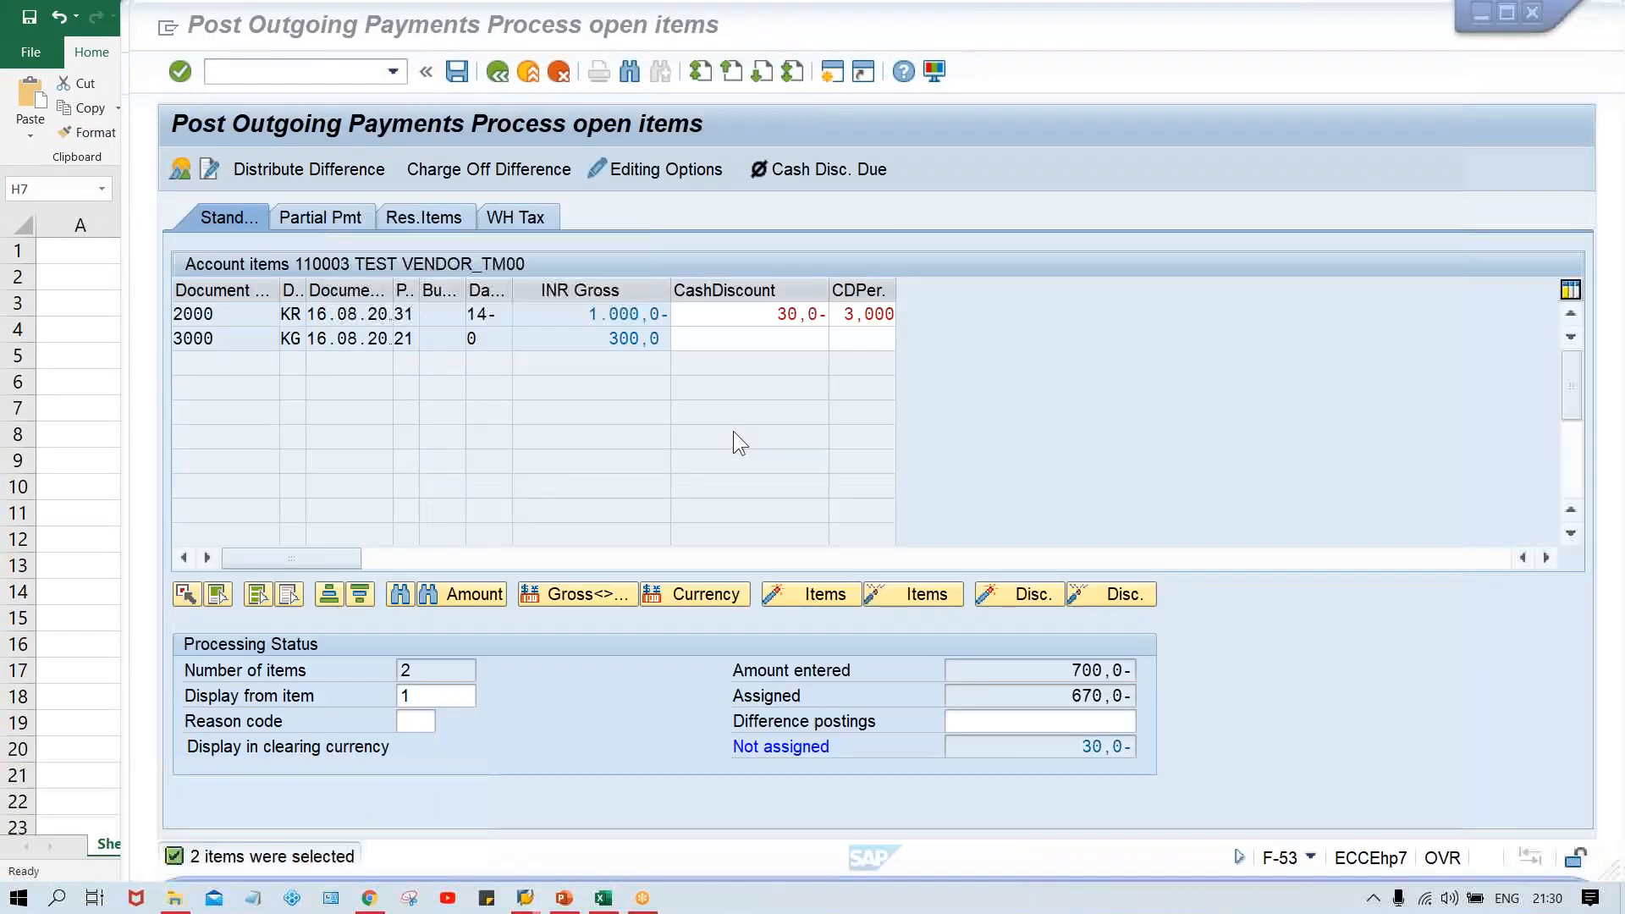
- Restart outgoing payment transaction F-53 from the open items screen and enter document date 16.08.2020
click(353, 68)
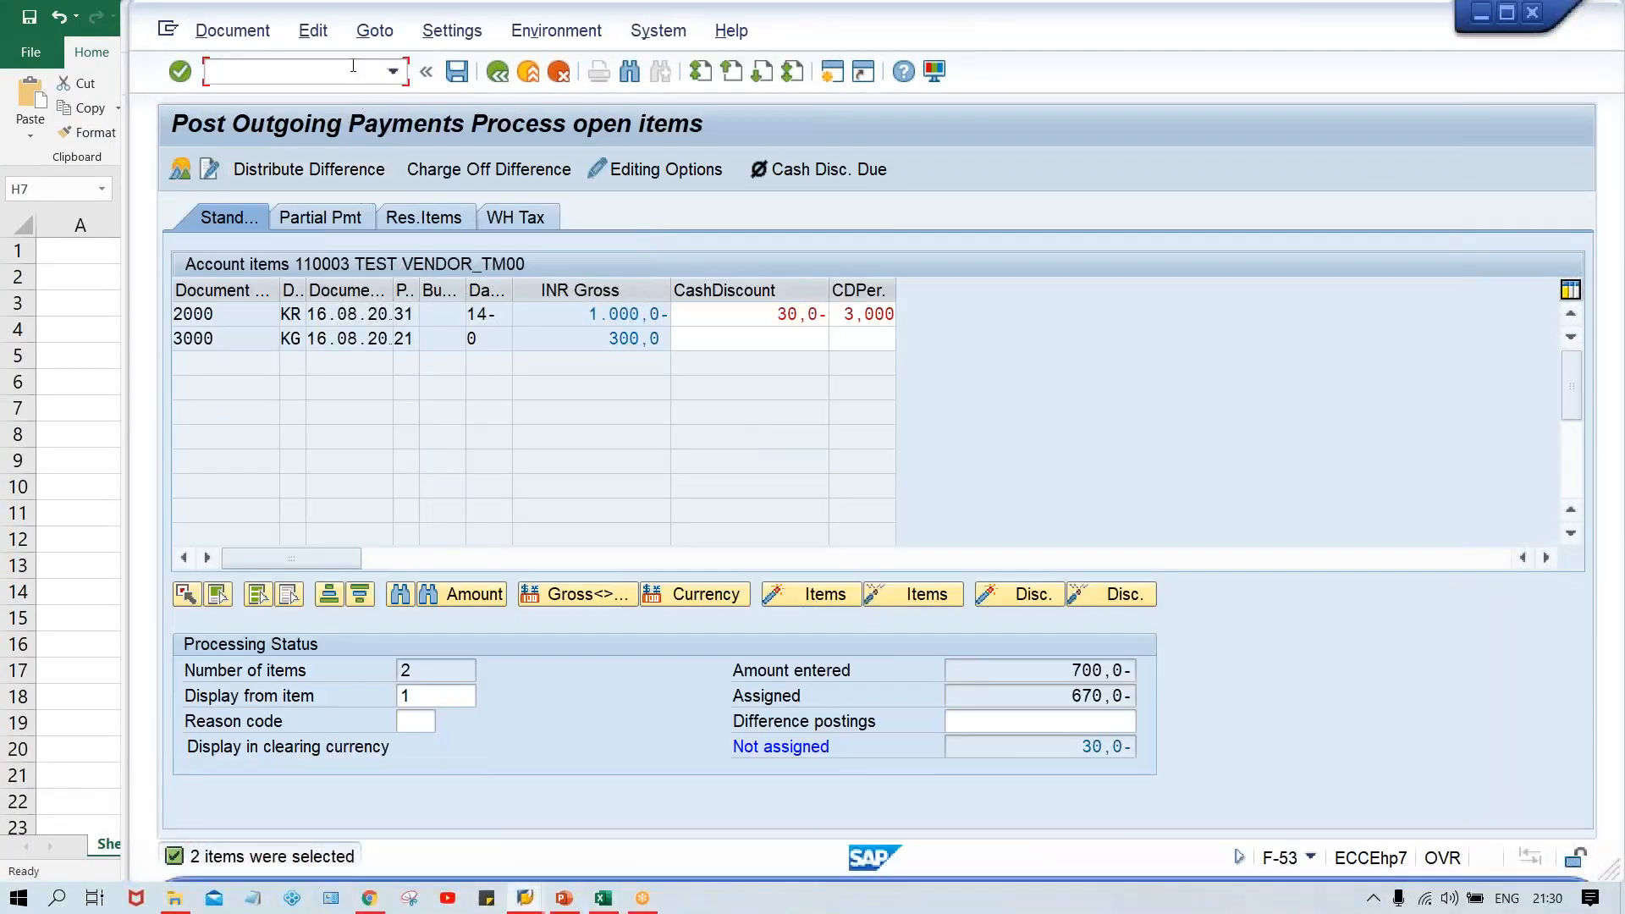
text(/NF-53)
key(Return)
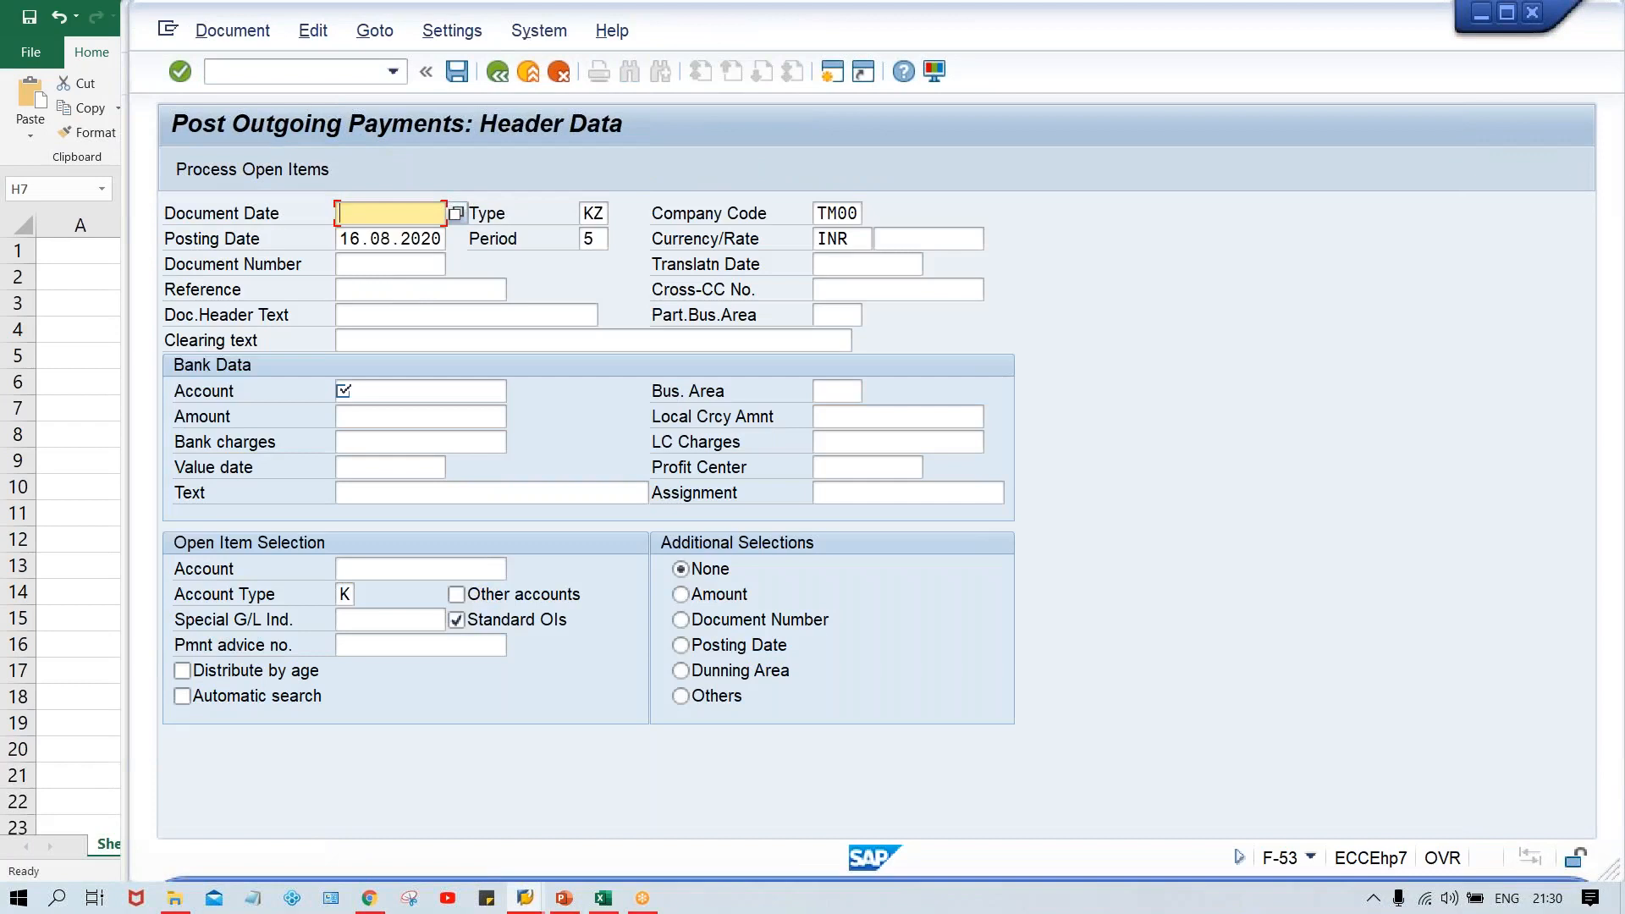
key(BackSpace)
click(404, 237)
click(366, 391)
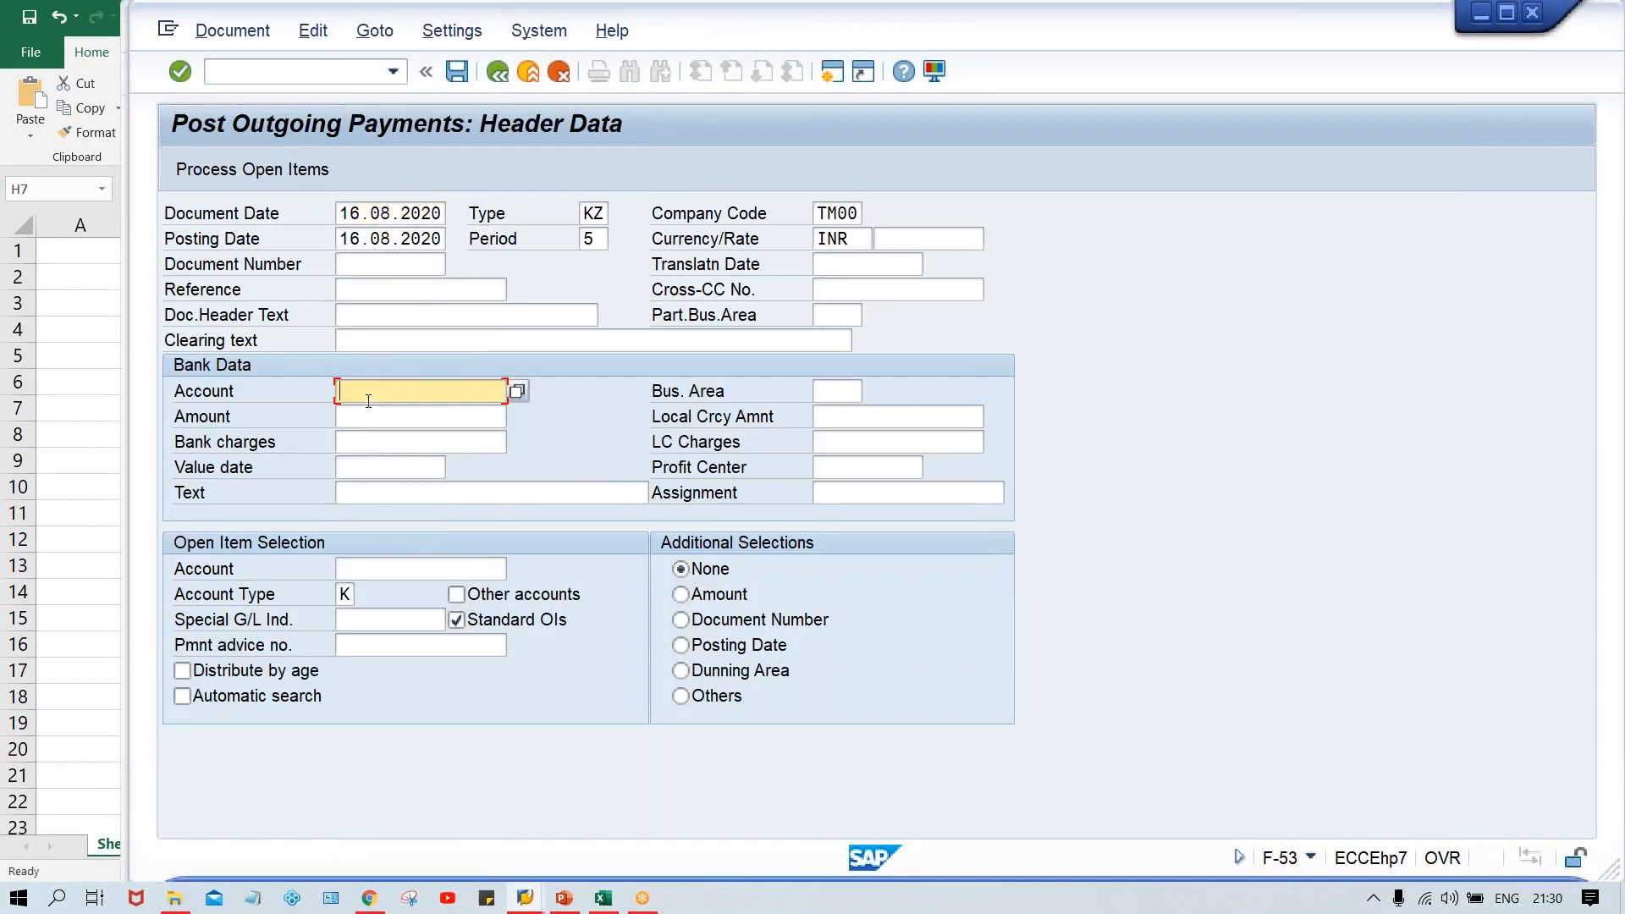
- Fill in the bank data with account 1000 and payment amount 700
key(BackSpace)
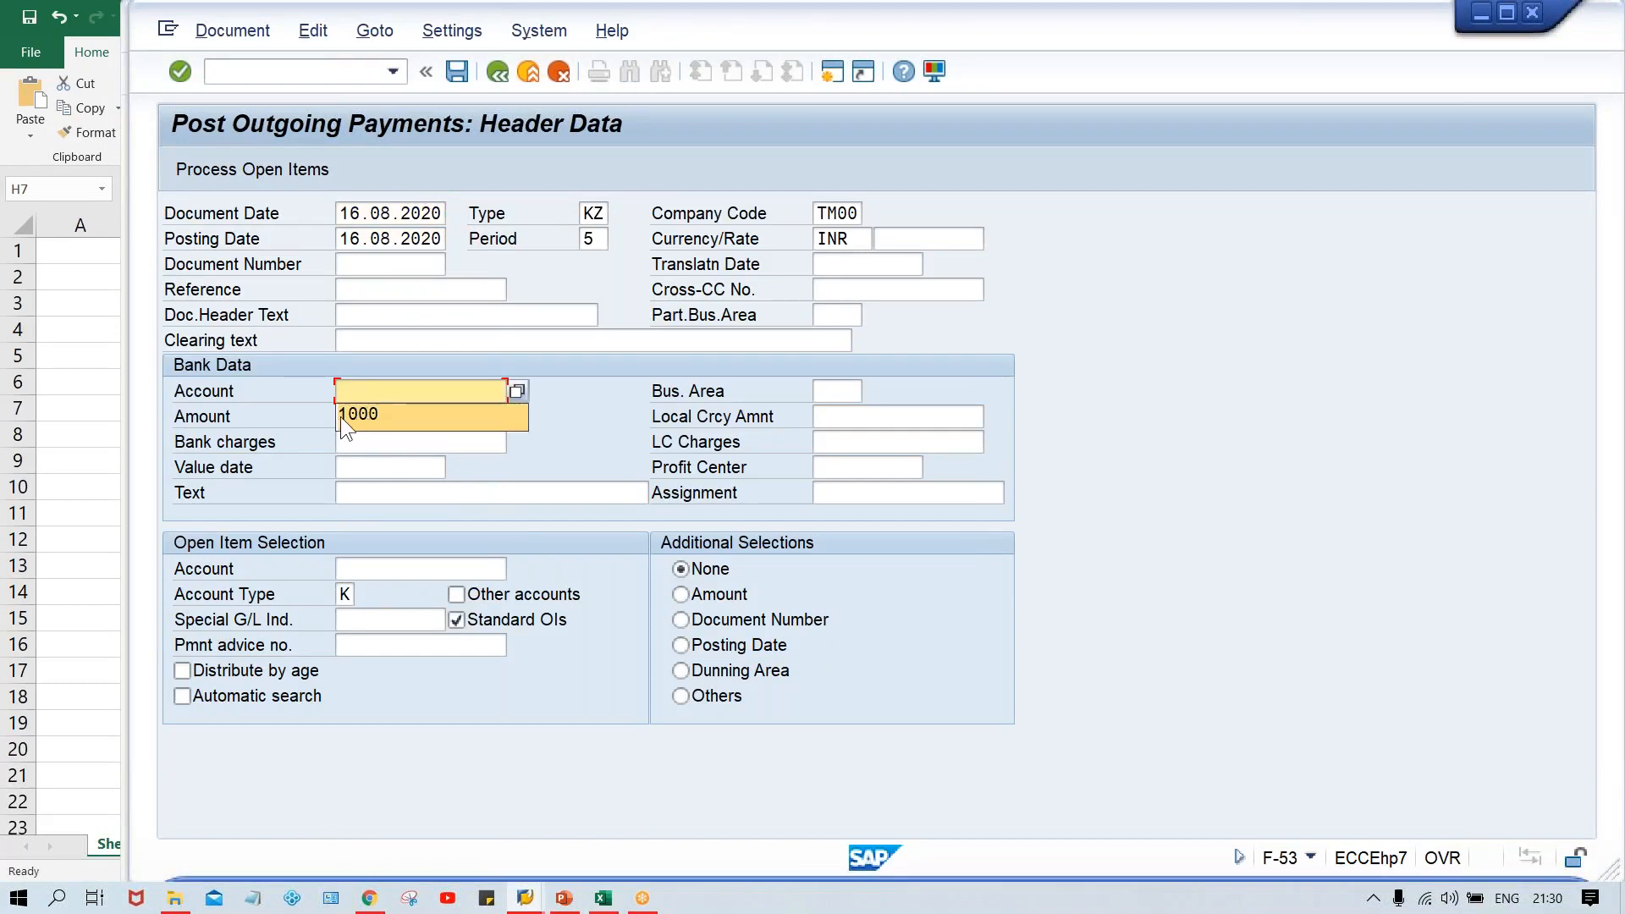
click(374, 414)
click(349, 414)
key(BackSpace)
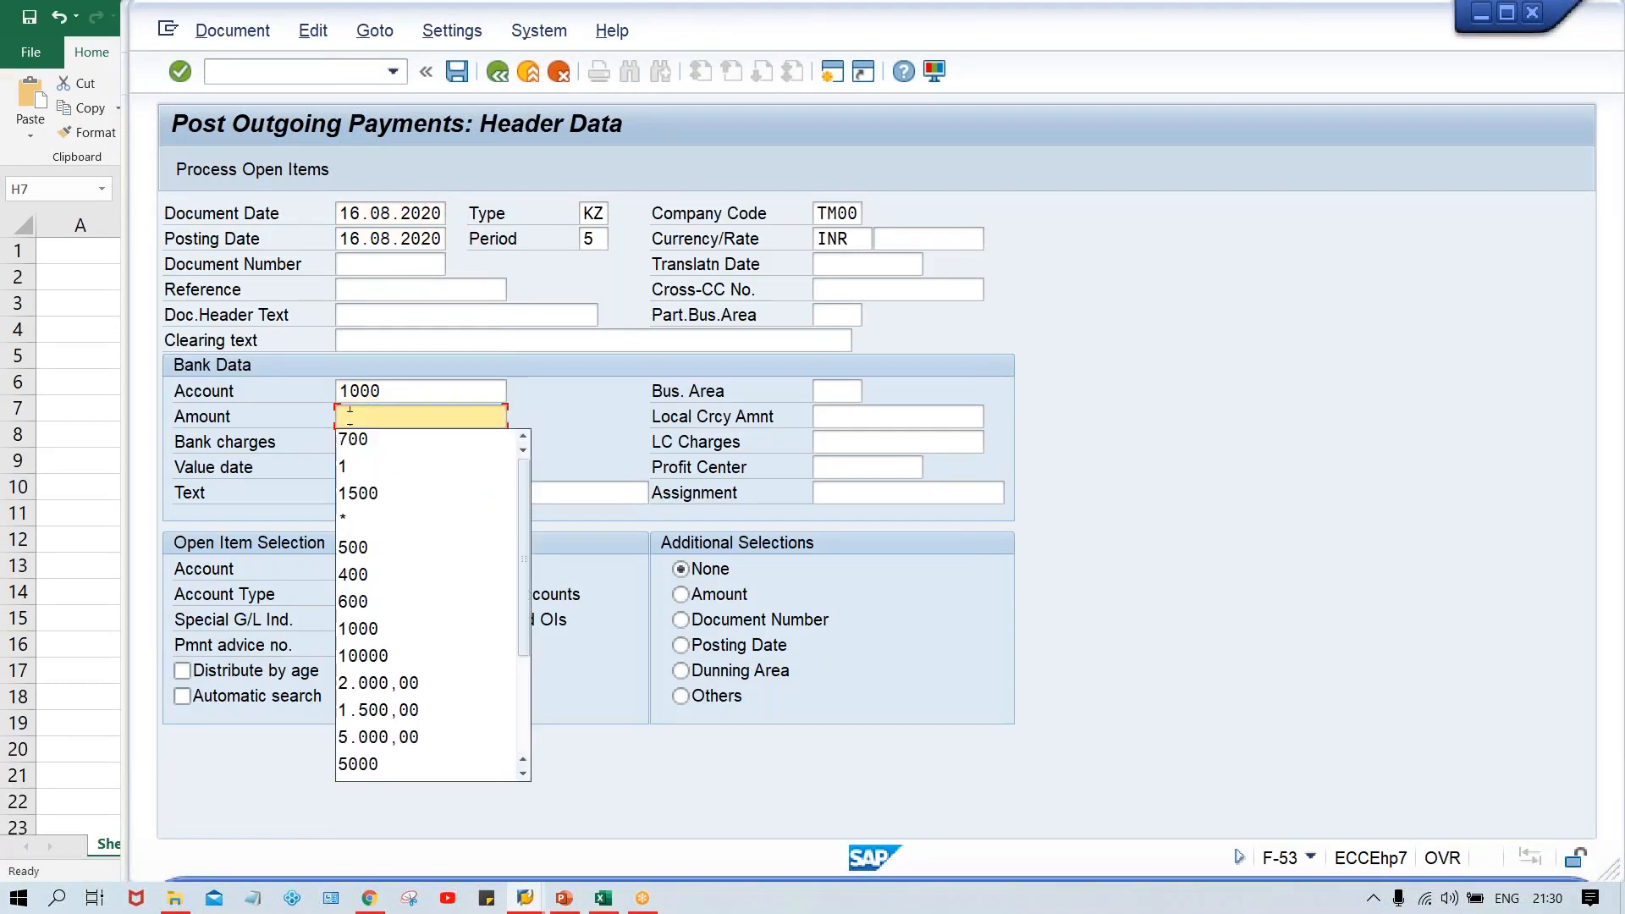
click(357, 443)
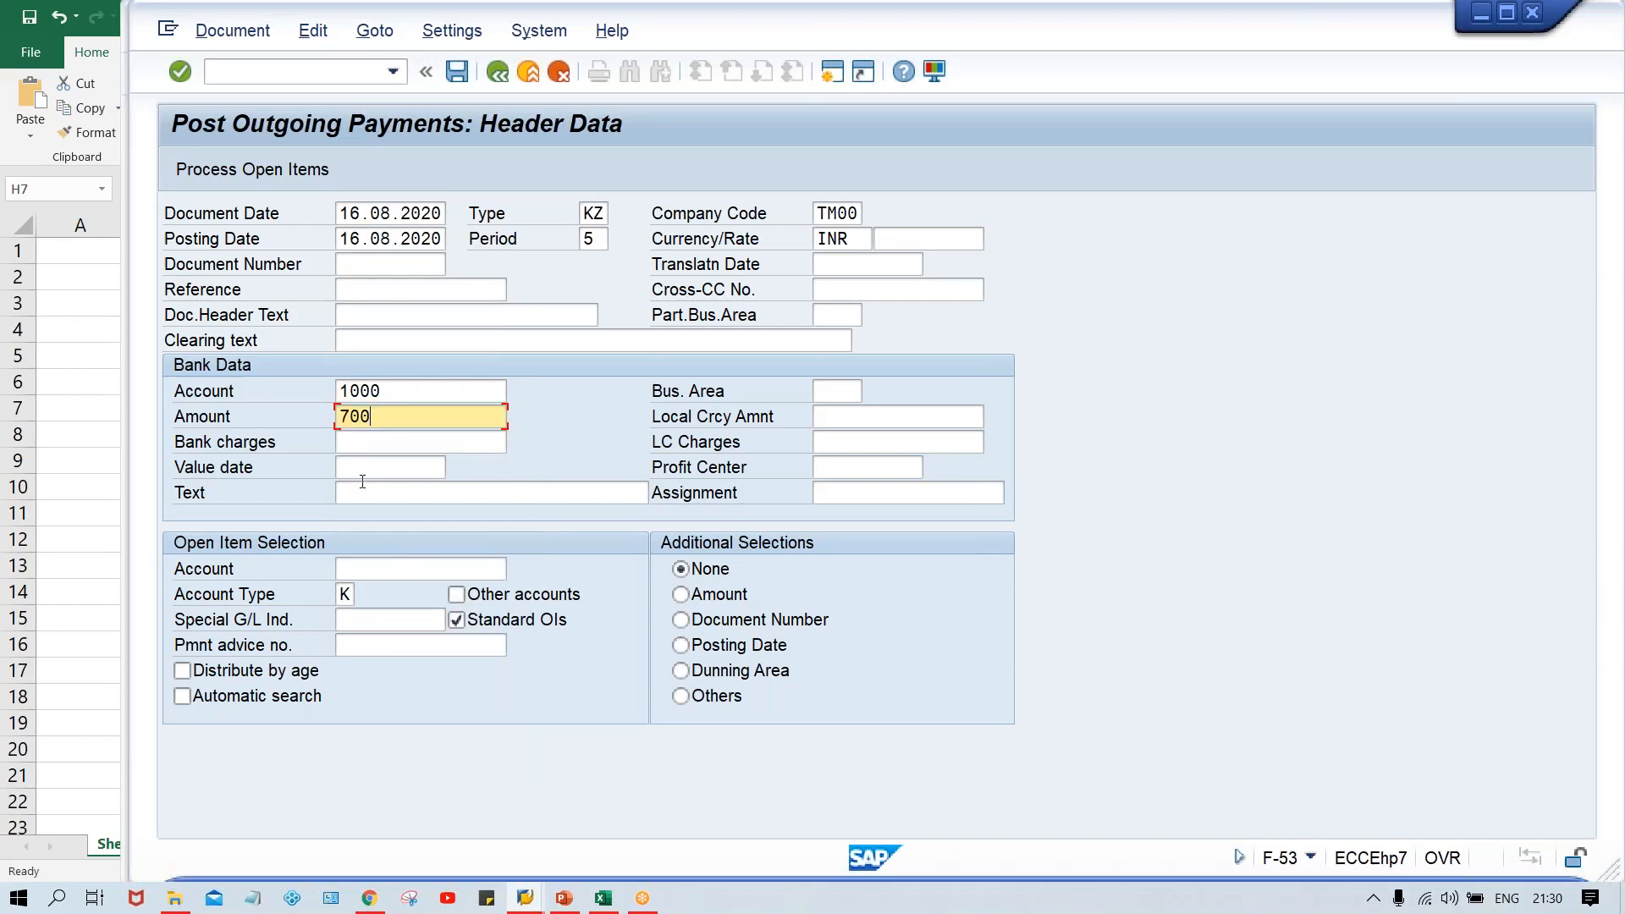
- Select the vendor's account number for the open items and proceed to processing them
click(377, 568)
click(362, 588)
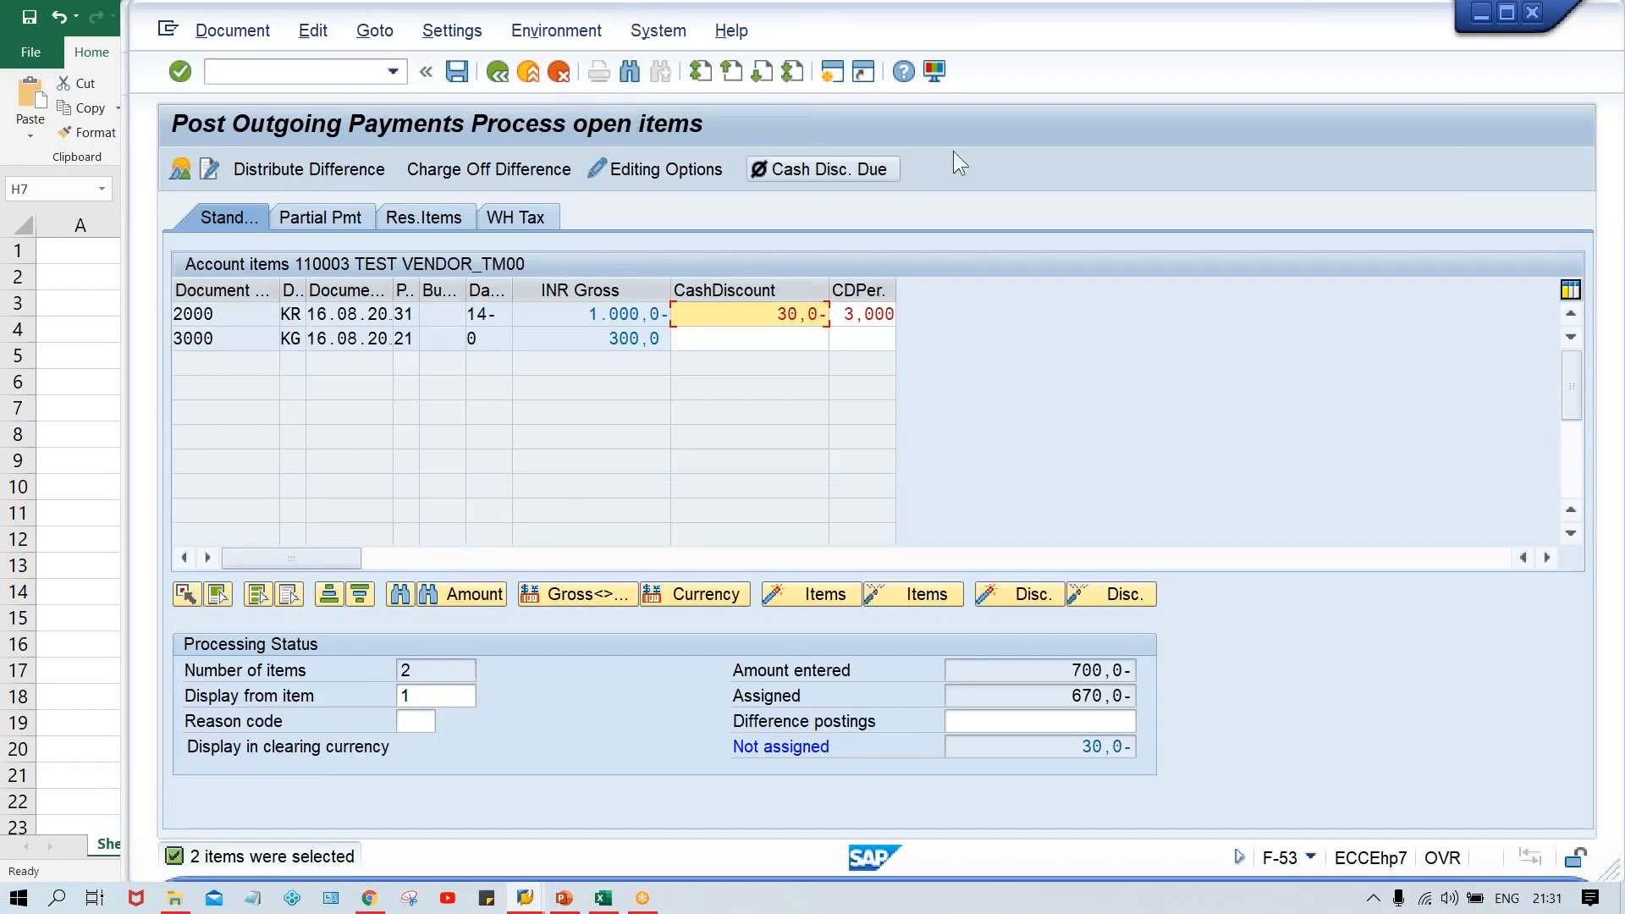
click(1186, 32)
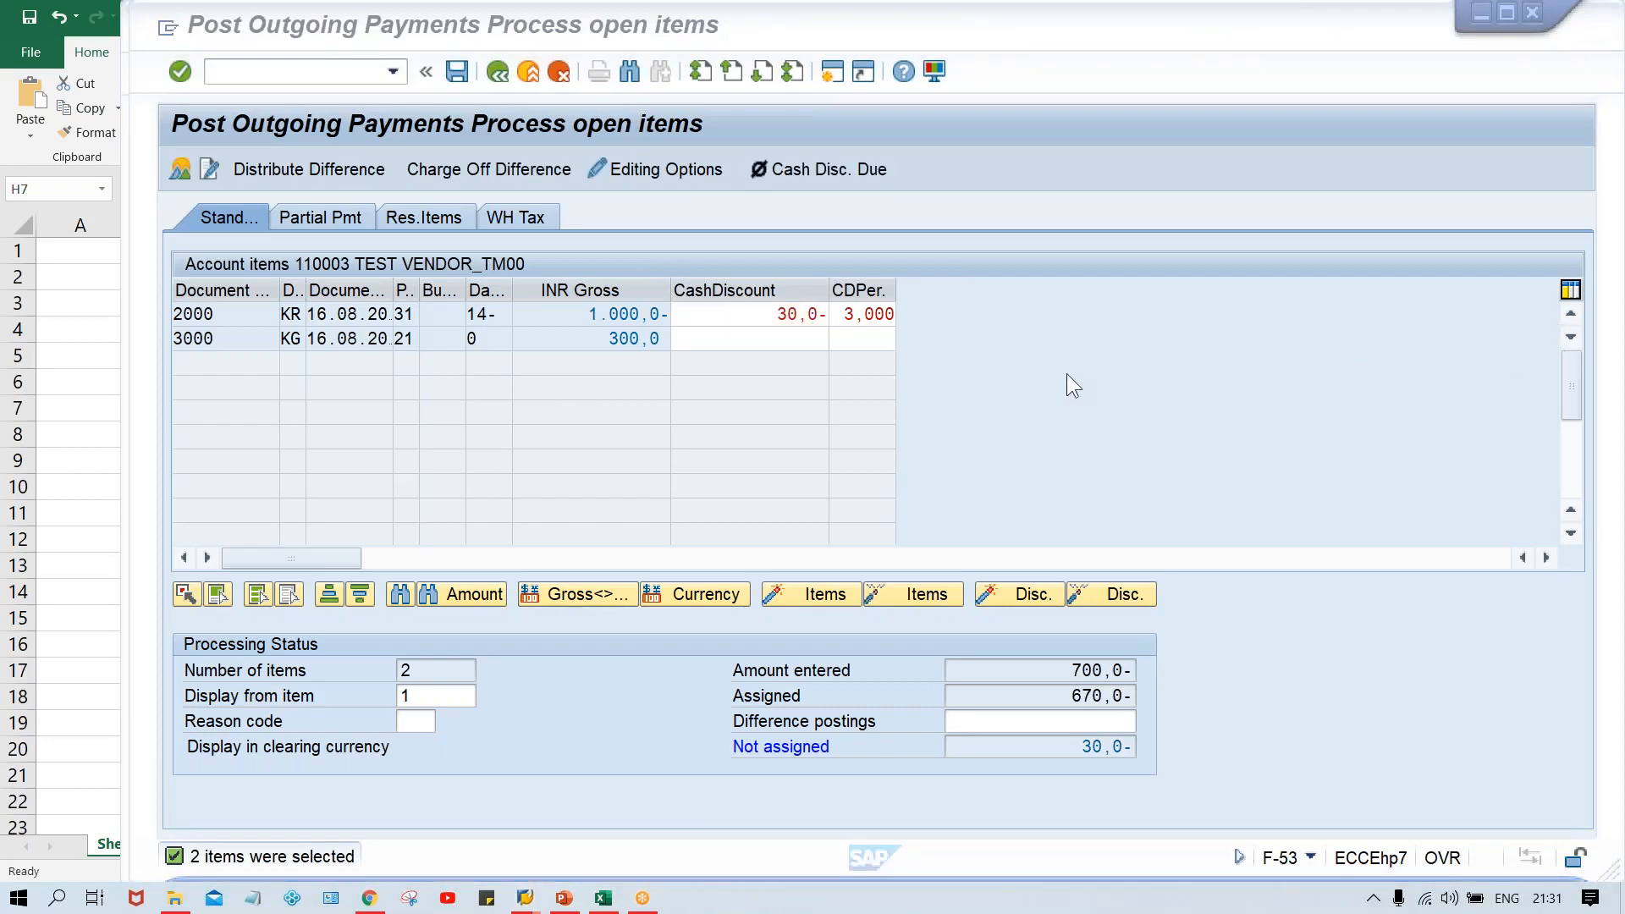
- Switch to the vendor change session and reopen the vendor's company code payment transactions data to inspect it
key(alt+Tab)
click(724, 344)
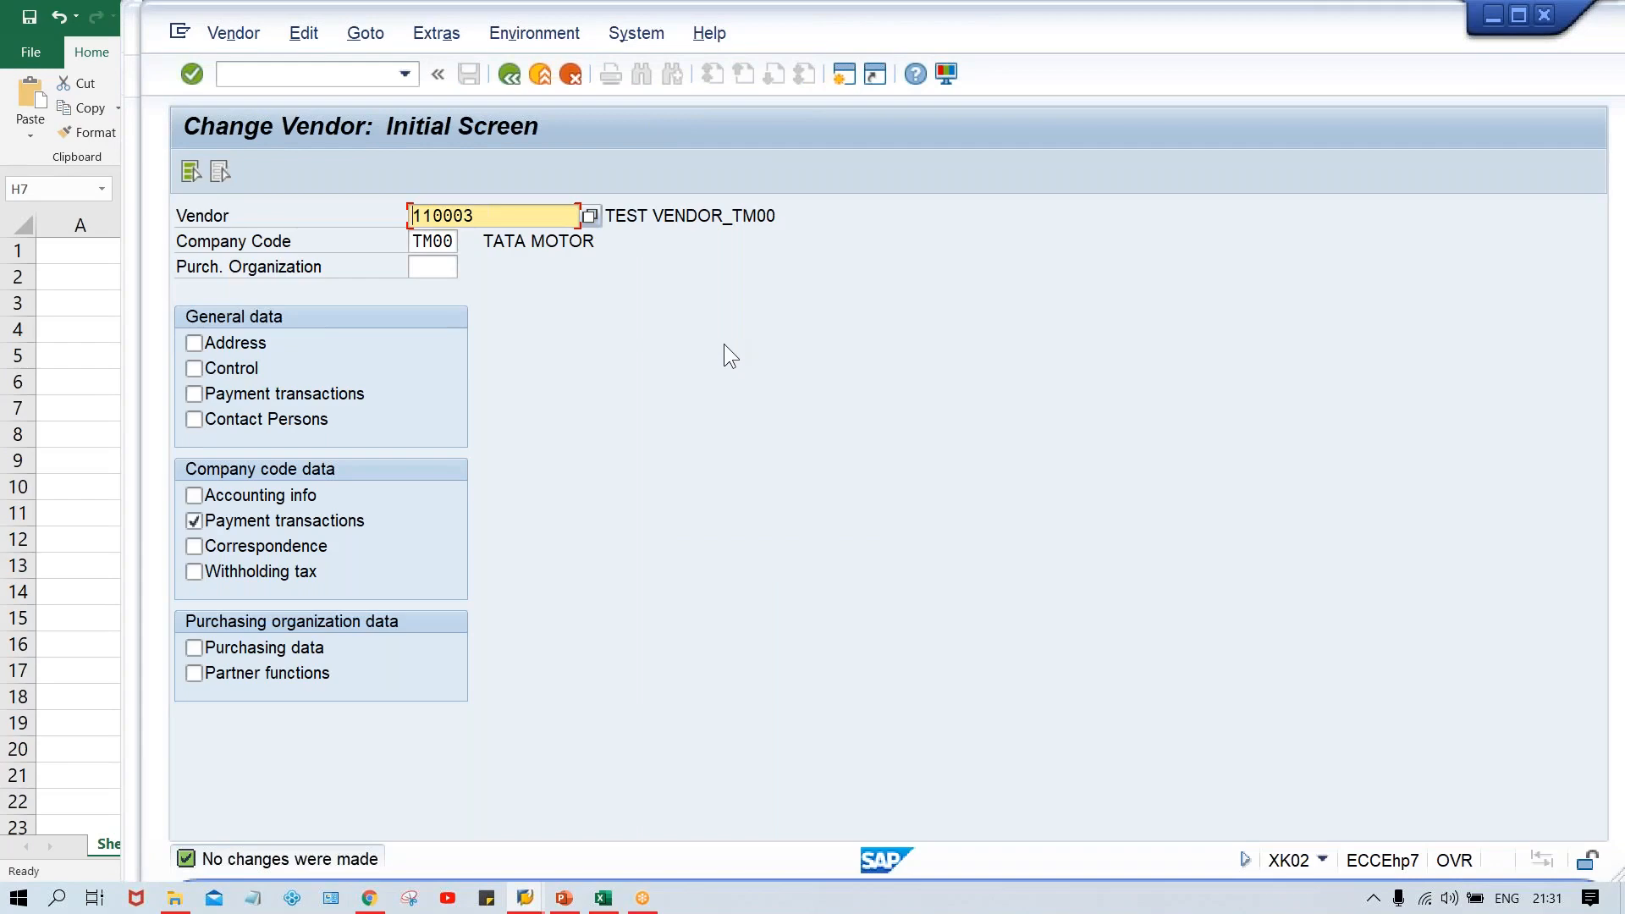
key(Return)
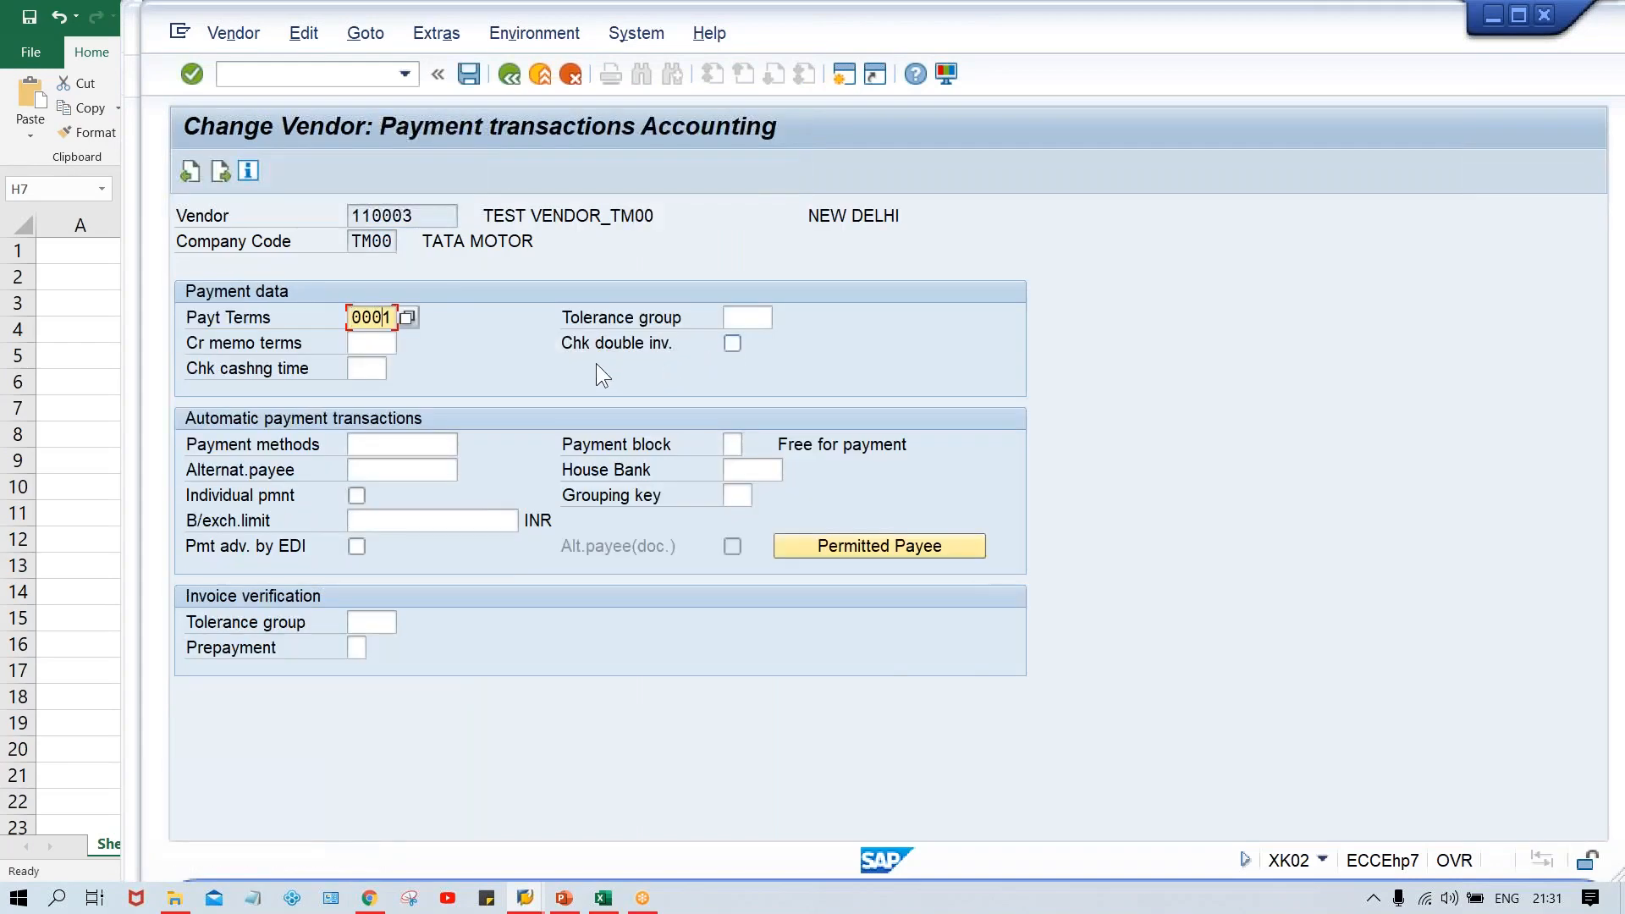
- Re-enter payment terms 0001 in the vendor's company code payment transactions data and save the vendor record
text(2)
key(BackSpace)
text(1)
key(ctrl+s)
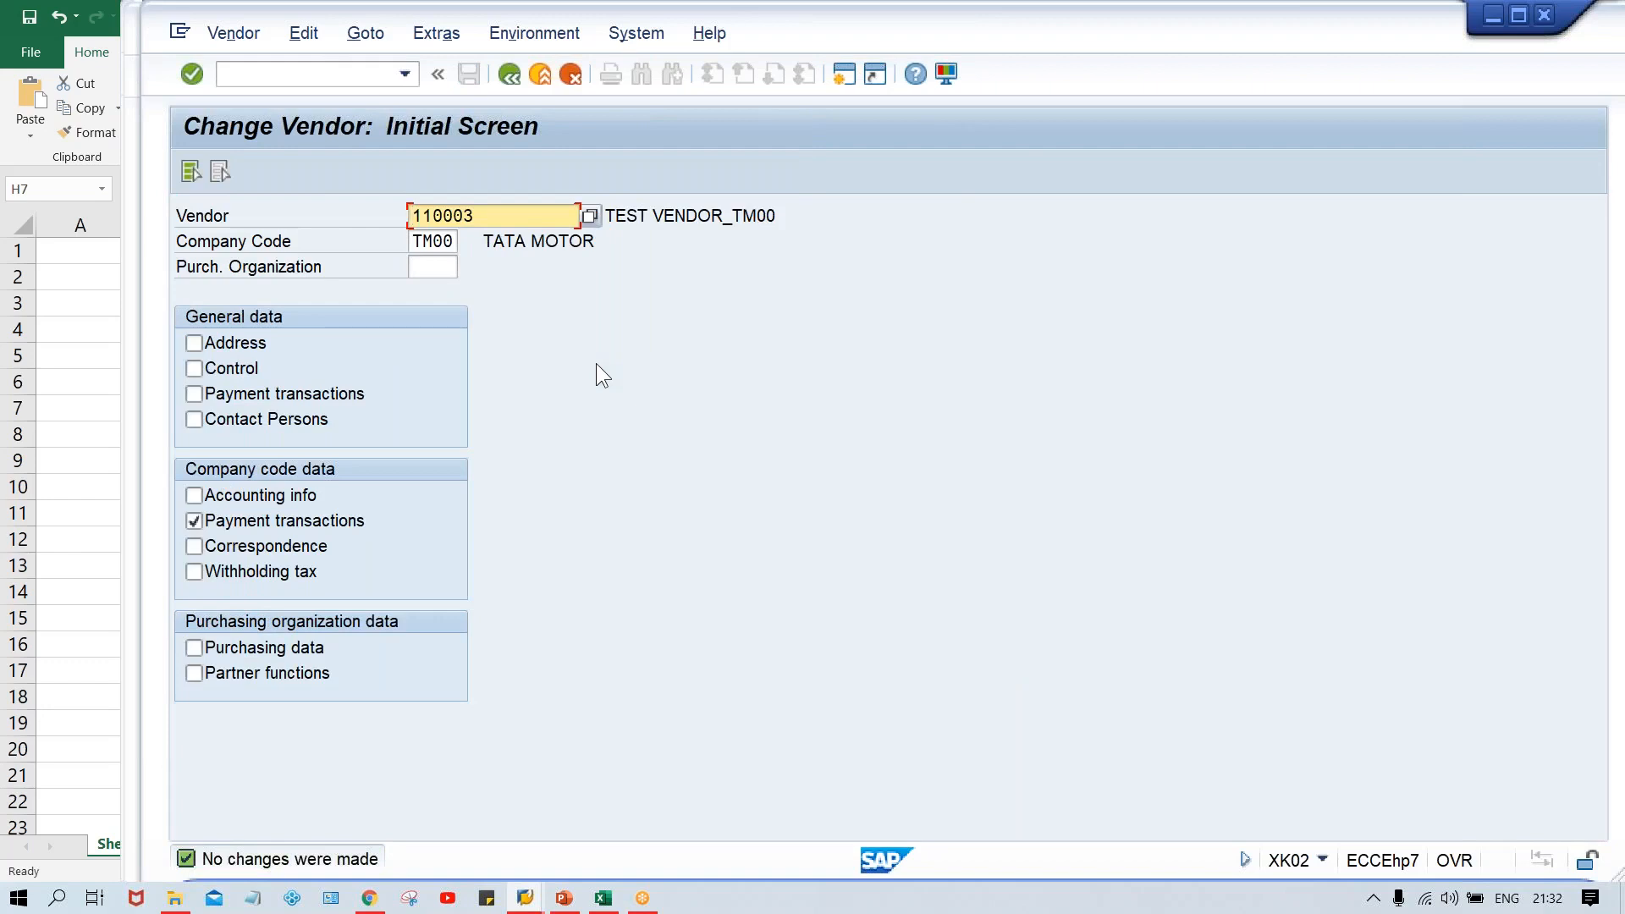
- In the vendor line item display session, change the payment terms of the 1,000 INR invoice to 0001 and save it
mouse_move(524, 900)
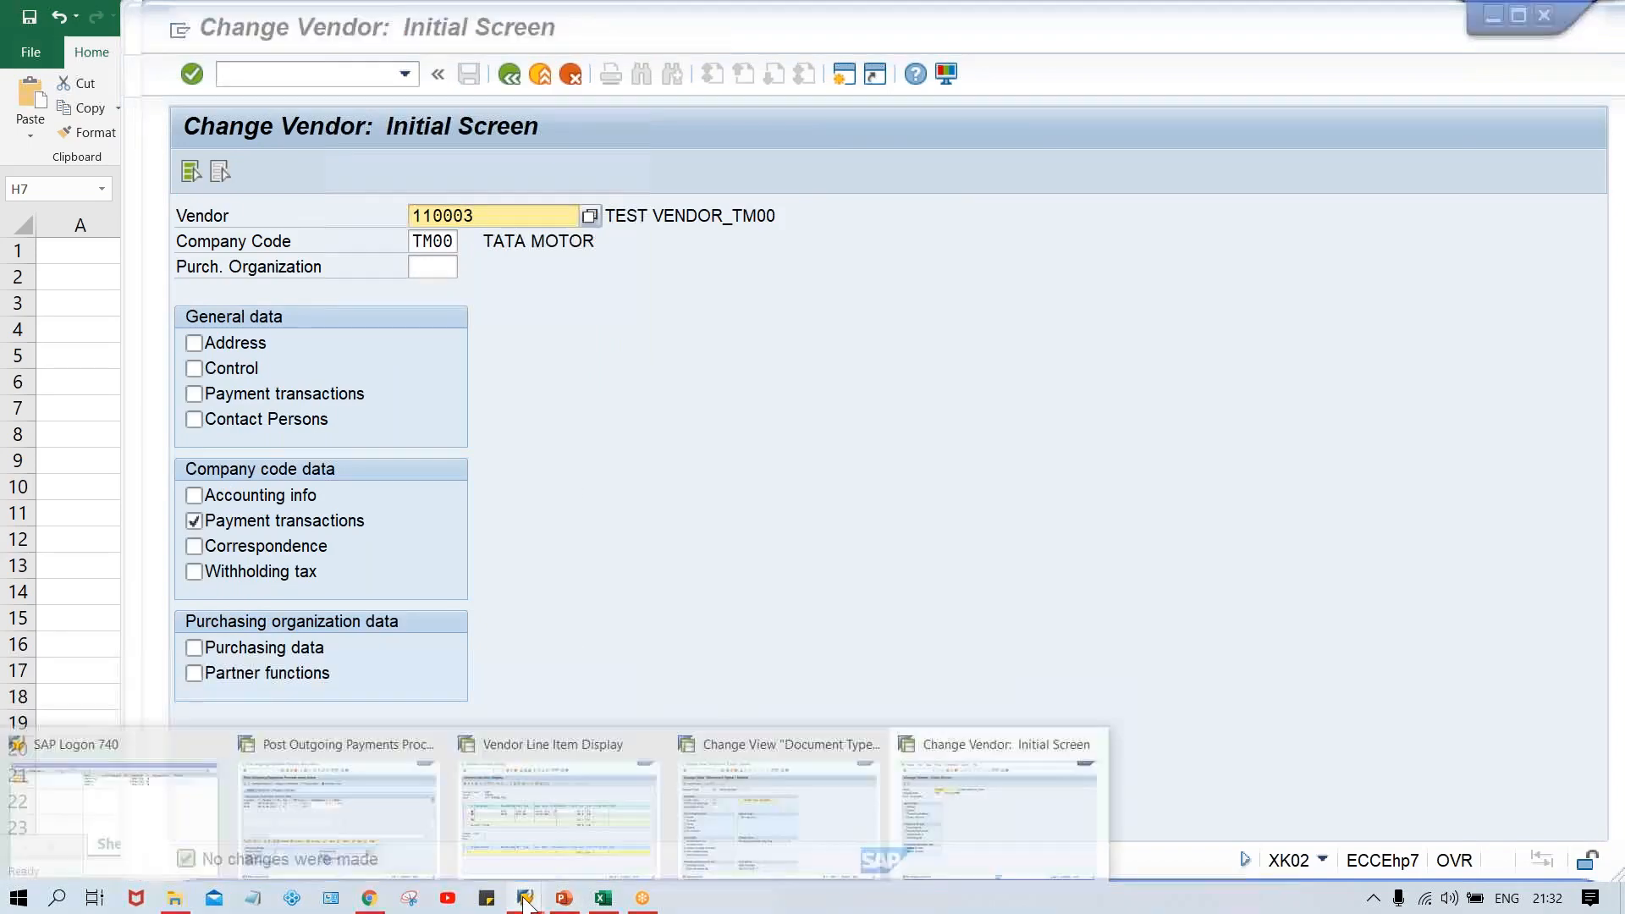
click(630, 826)
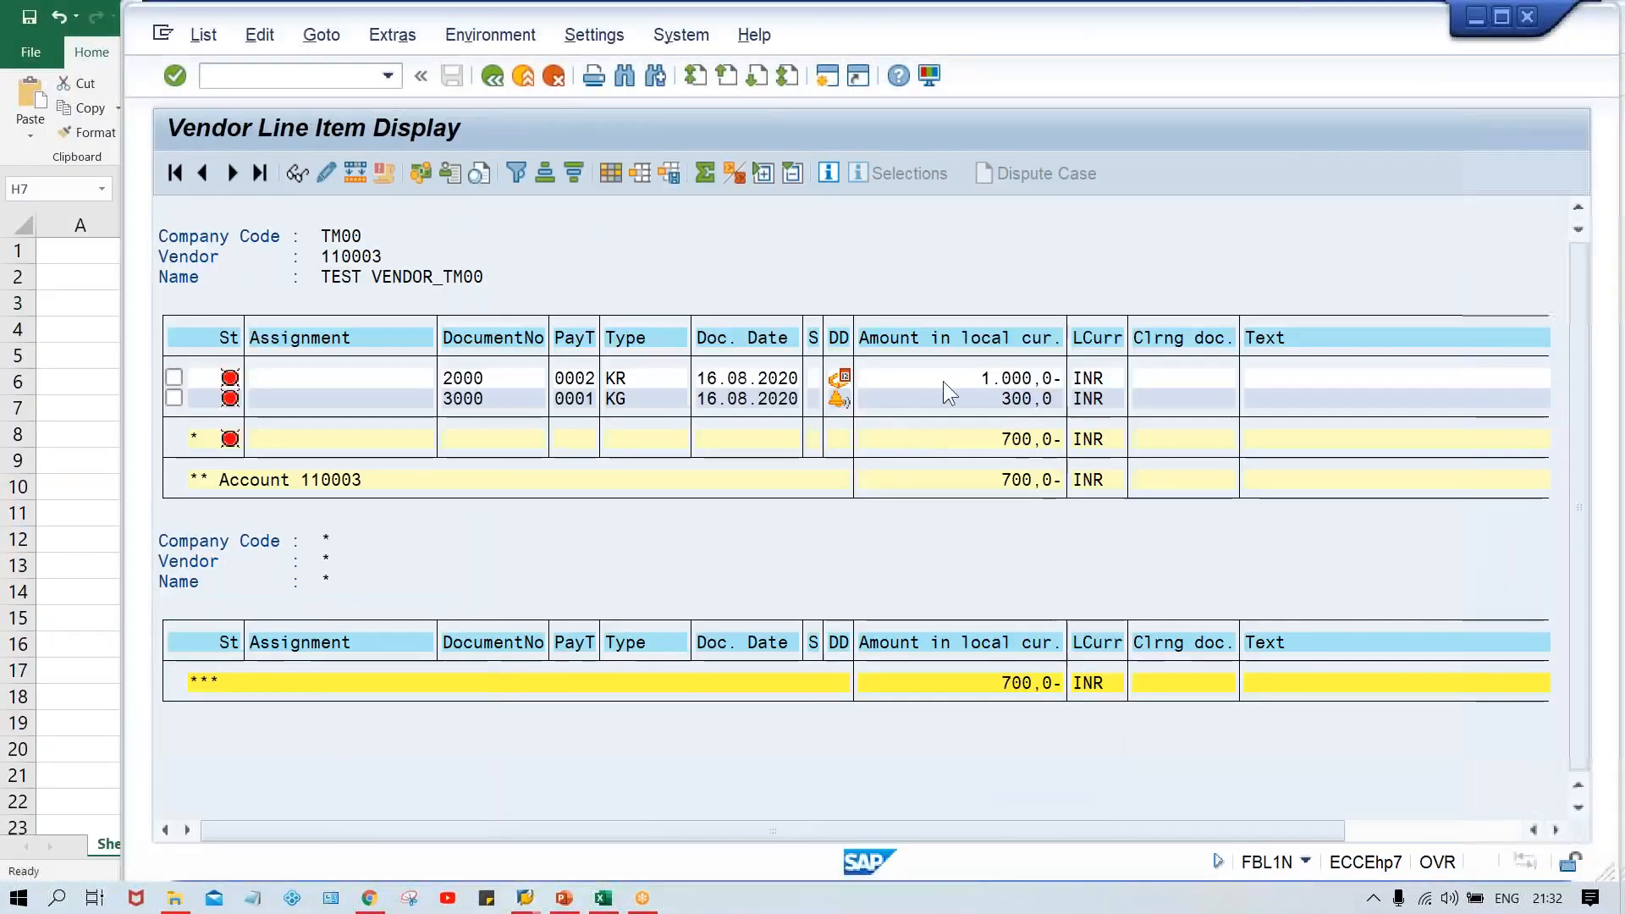
double_click(970, 383)
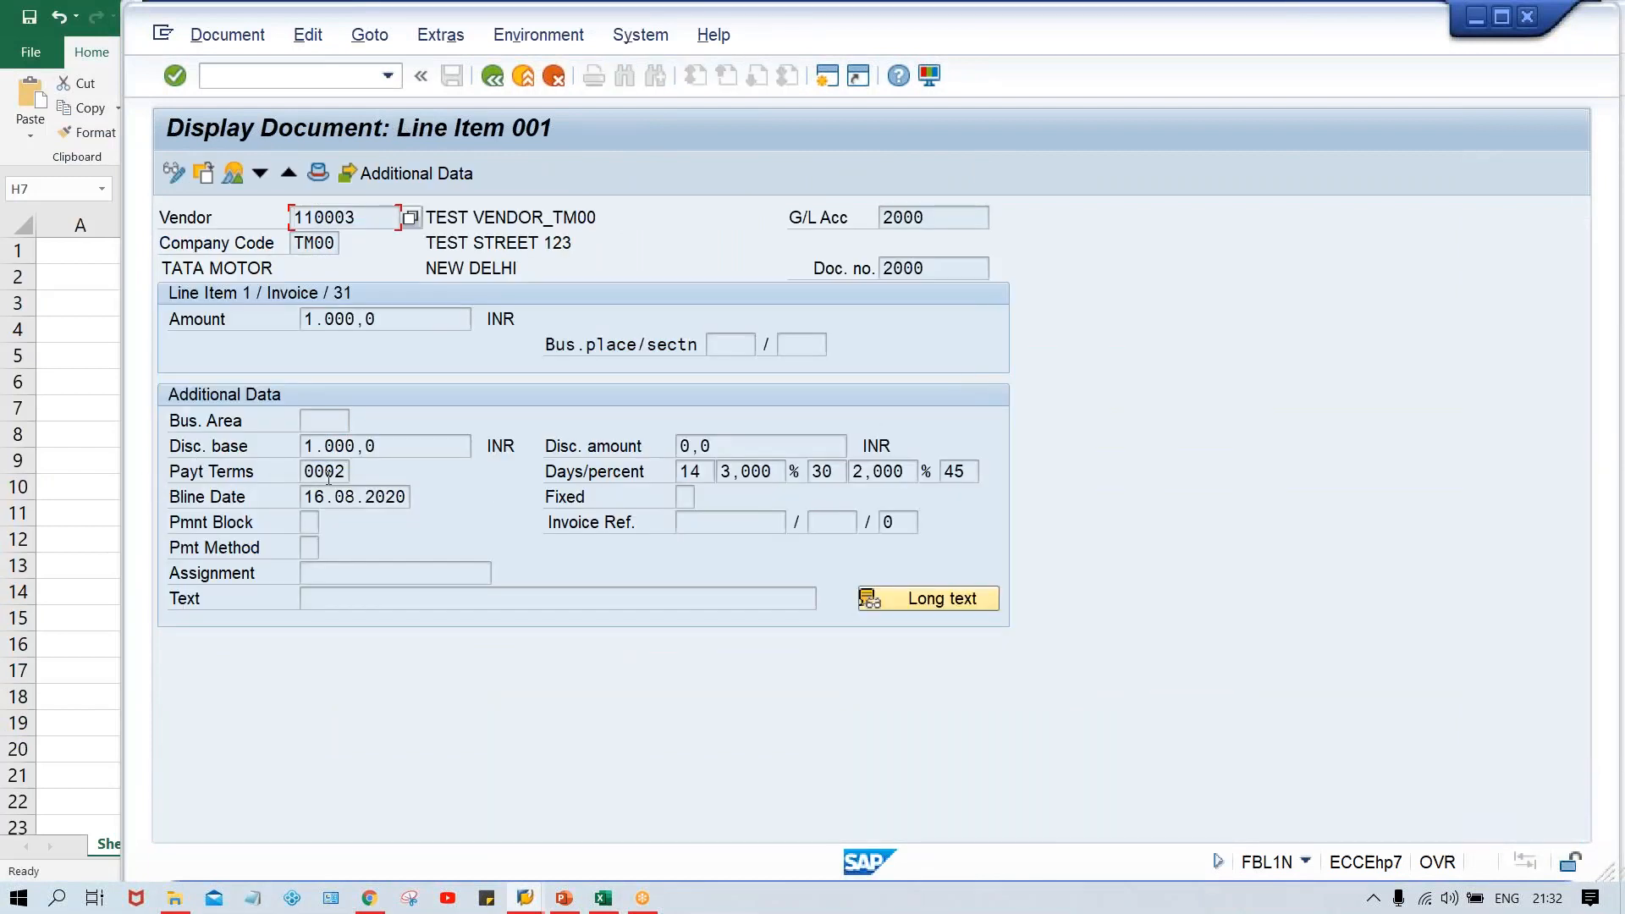
click(176, 170)
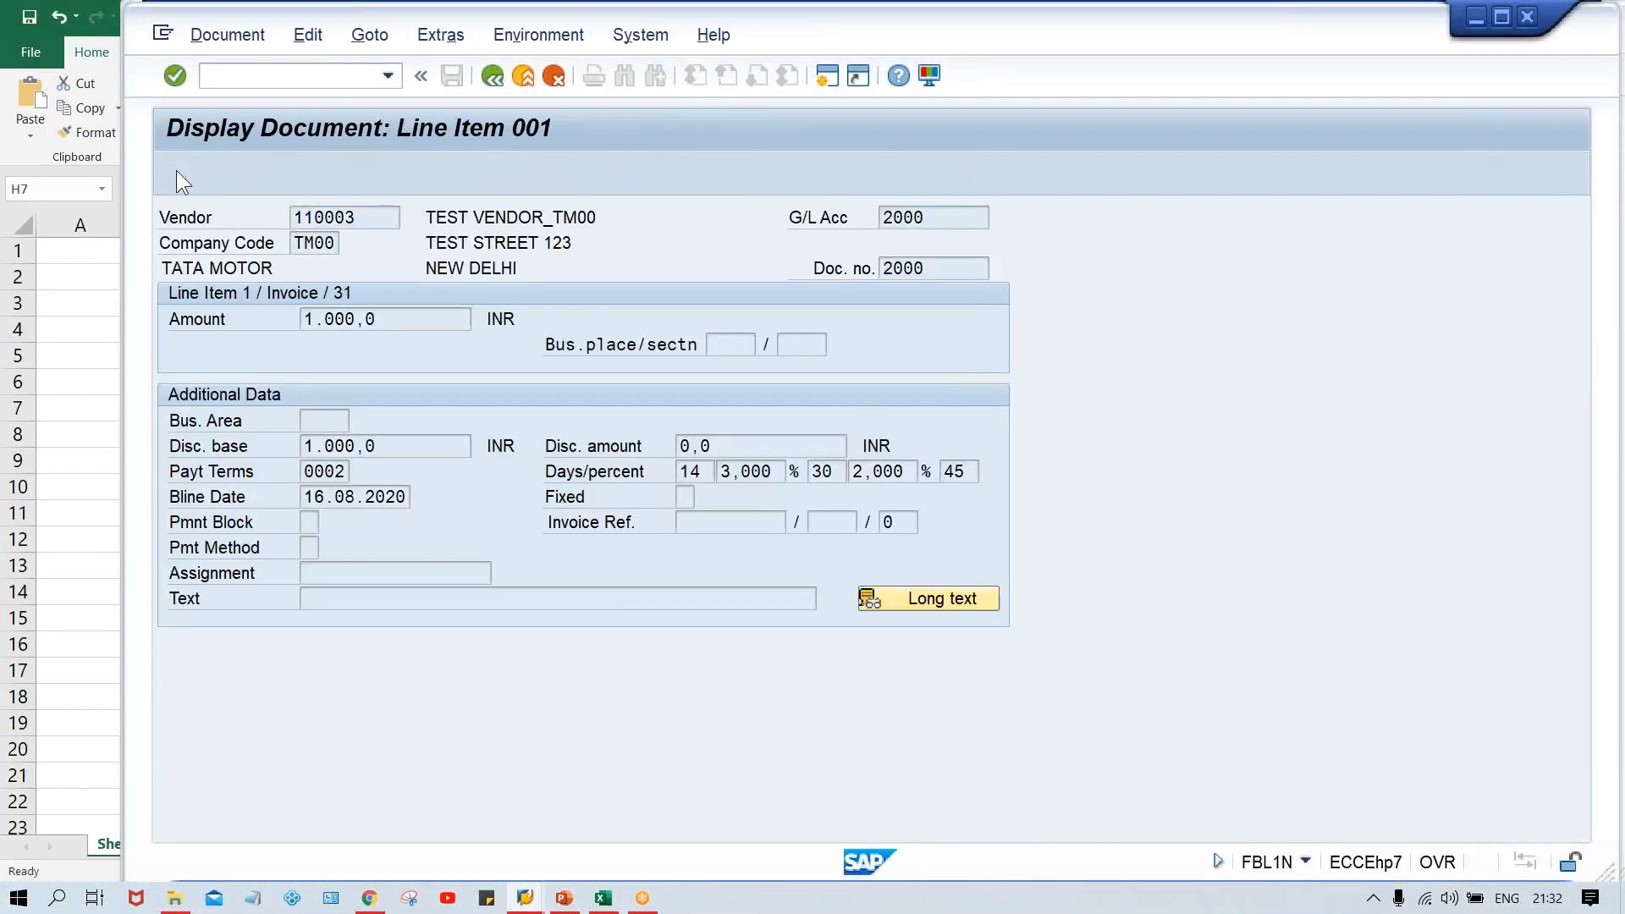
click(337, 472)
text(1)
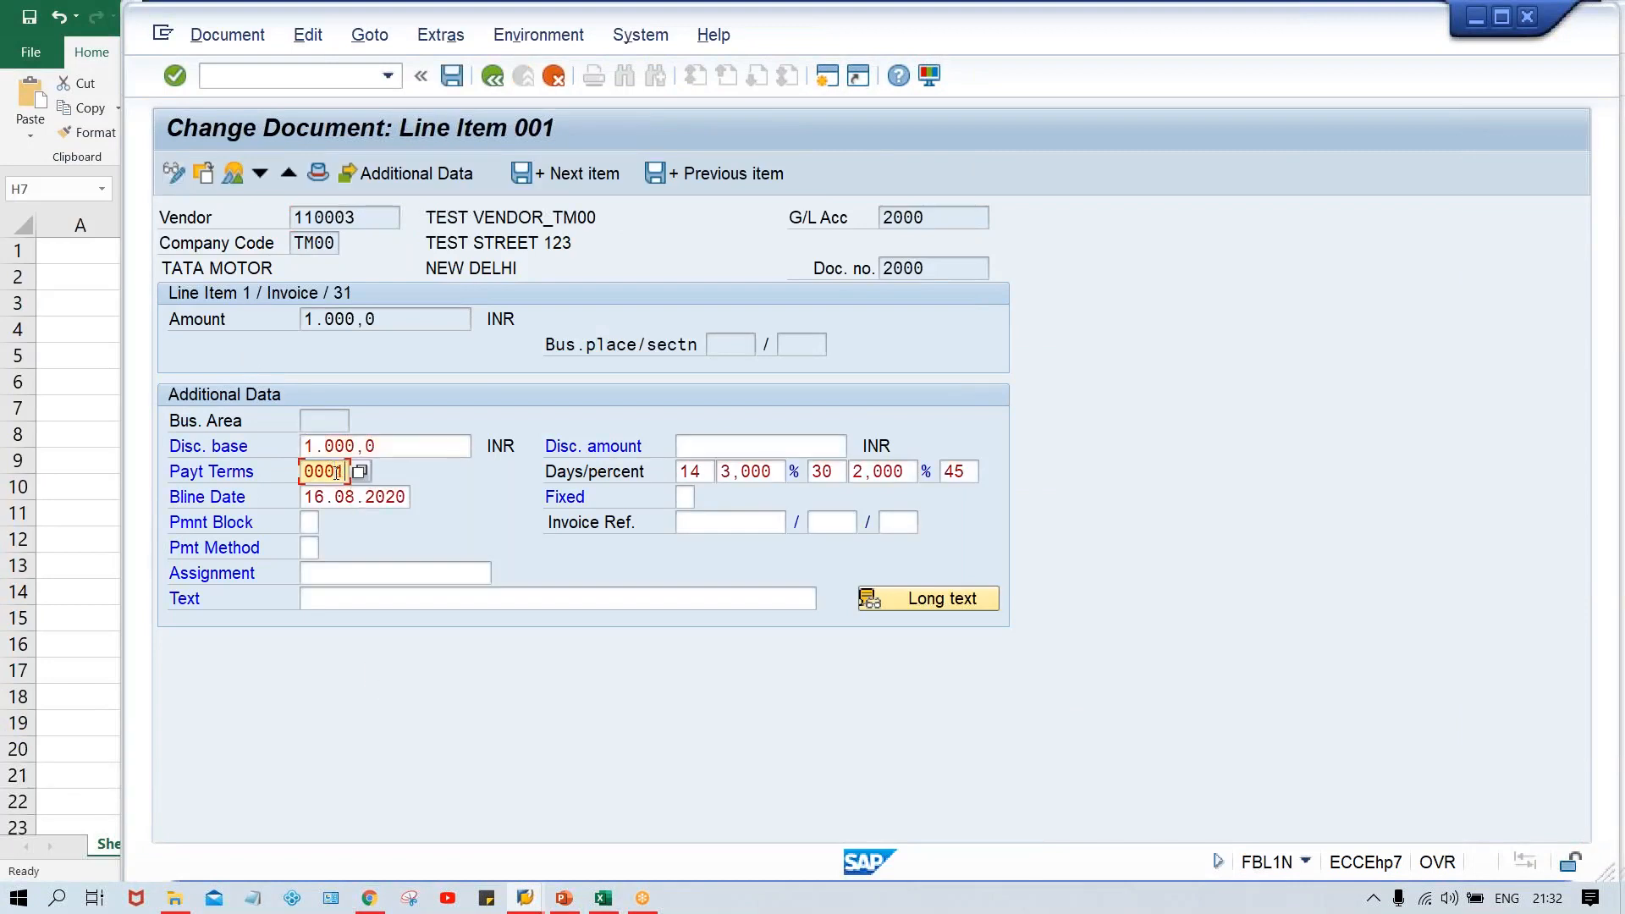
key(Return)
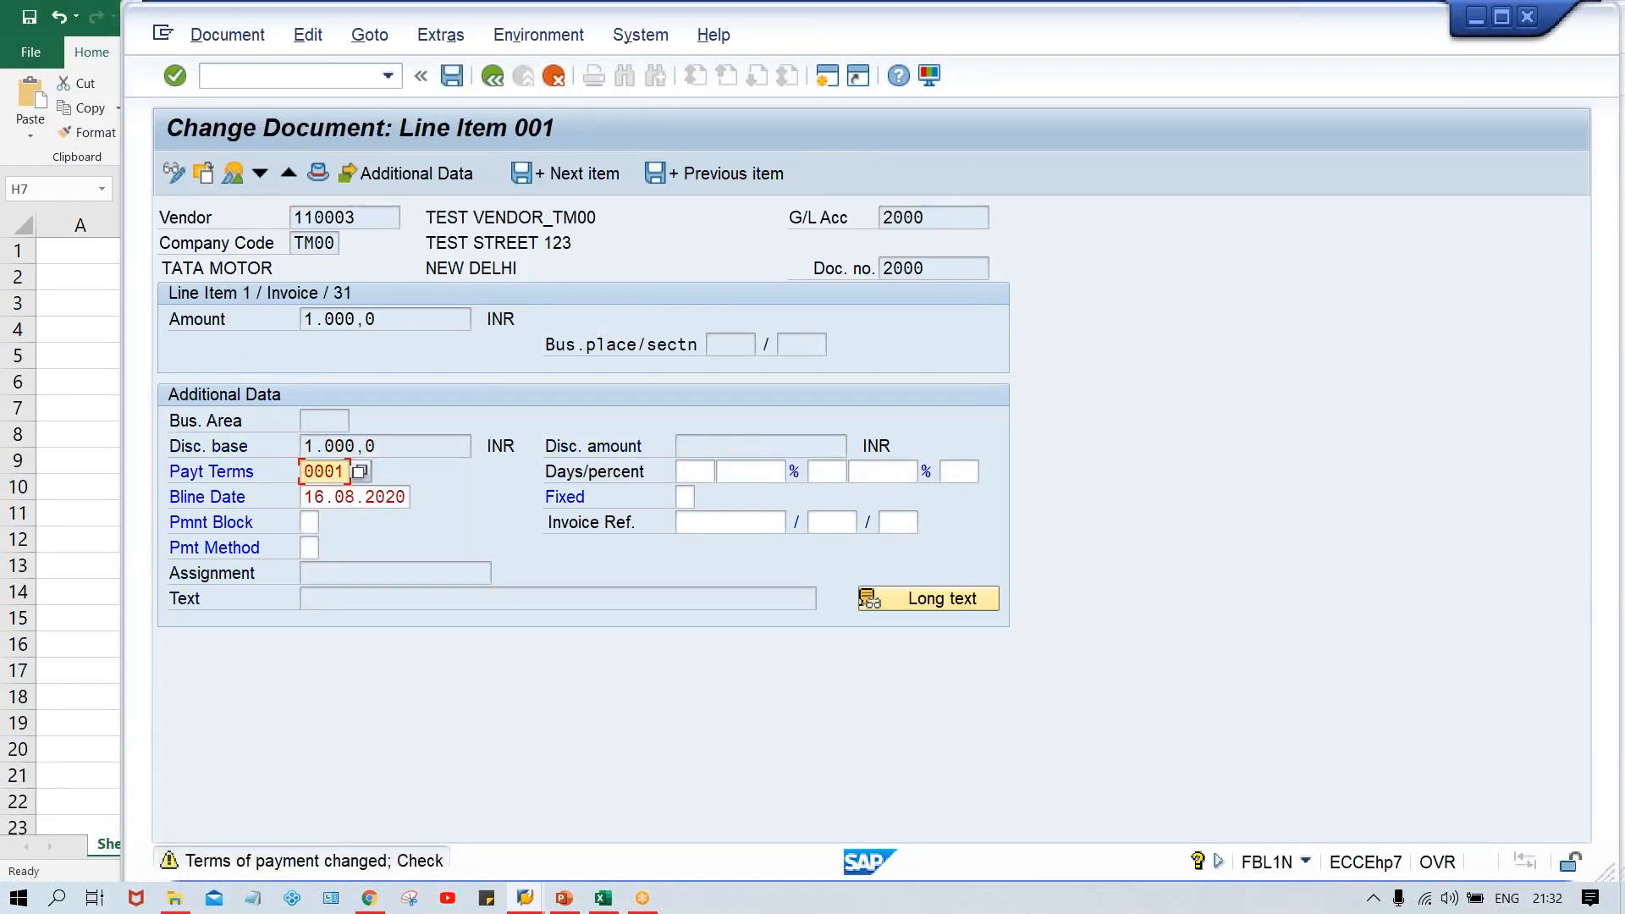
click(542, 523)
key(Return)
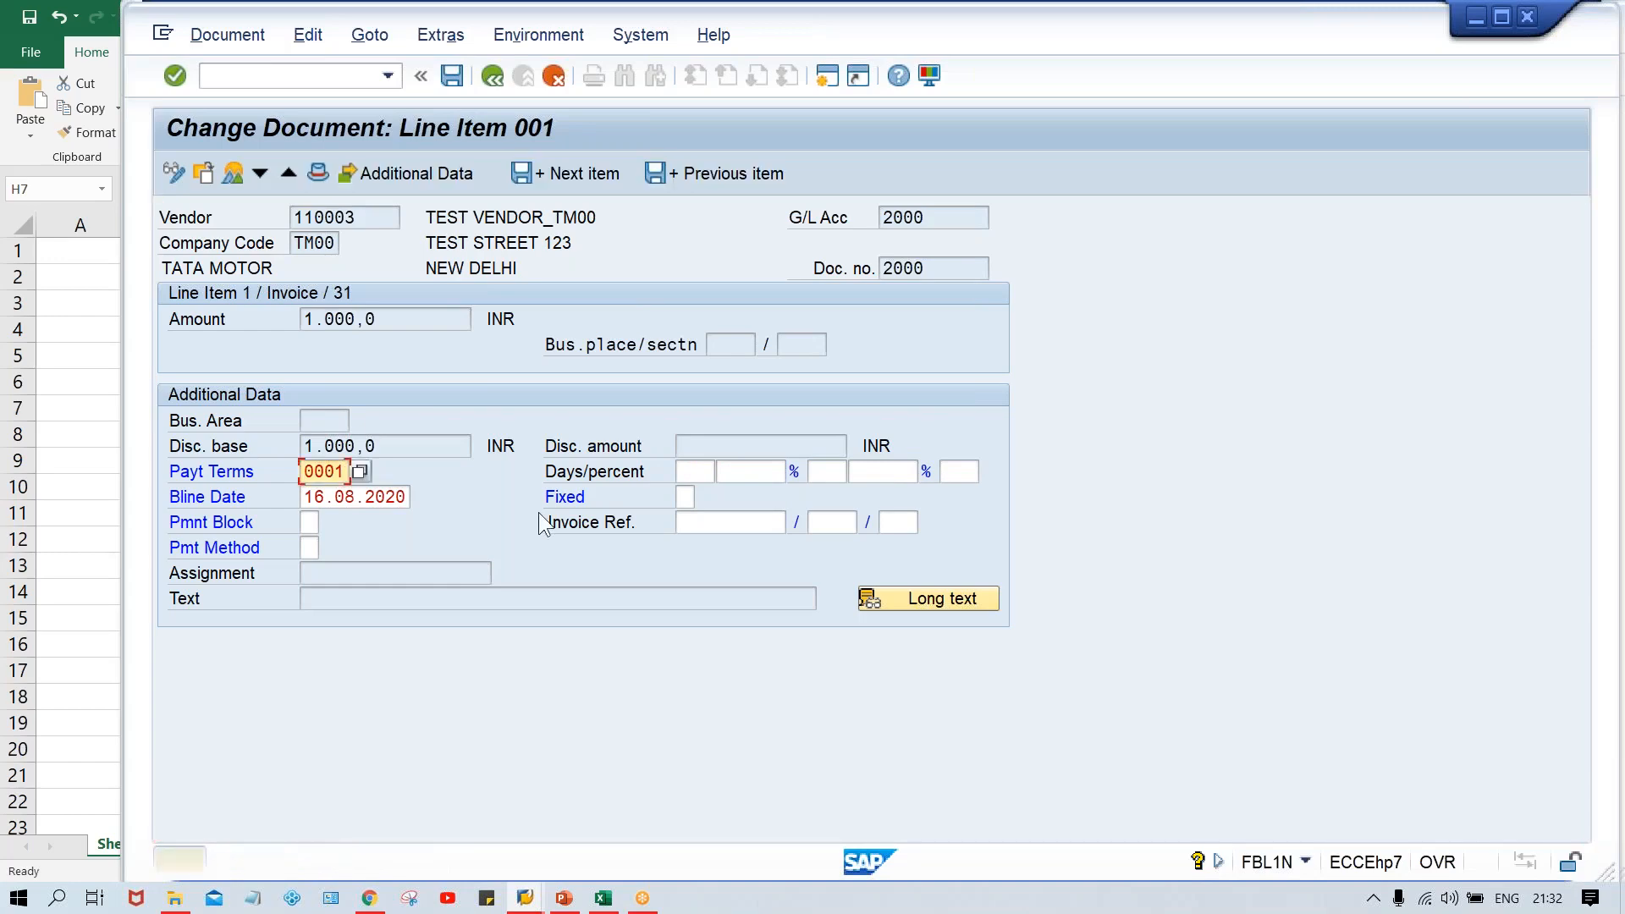
key(ctrl+s)
key(Return)
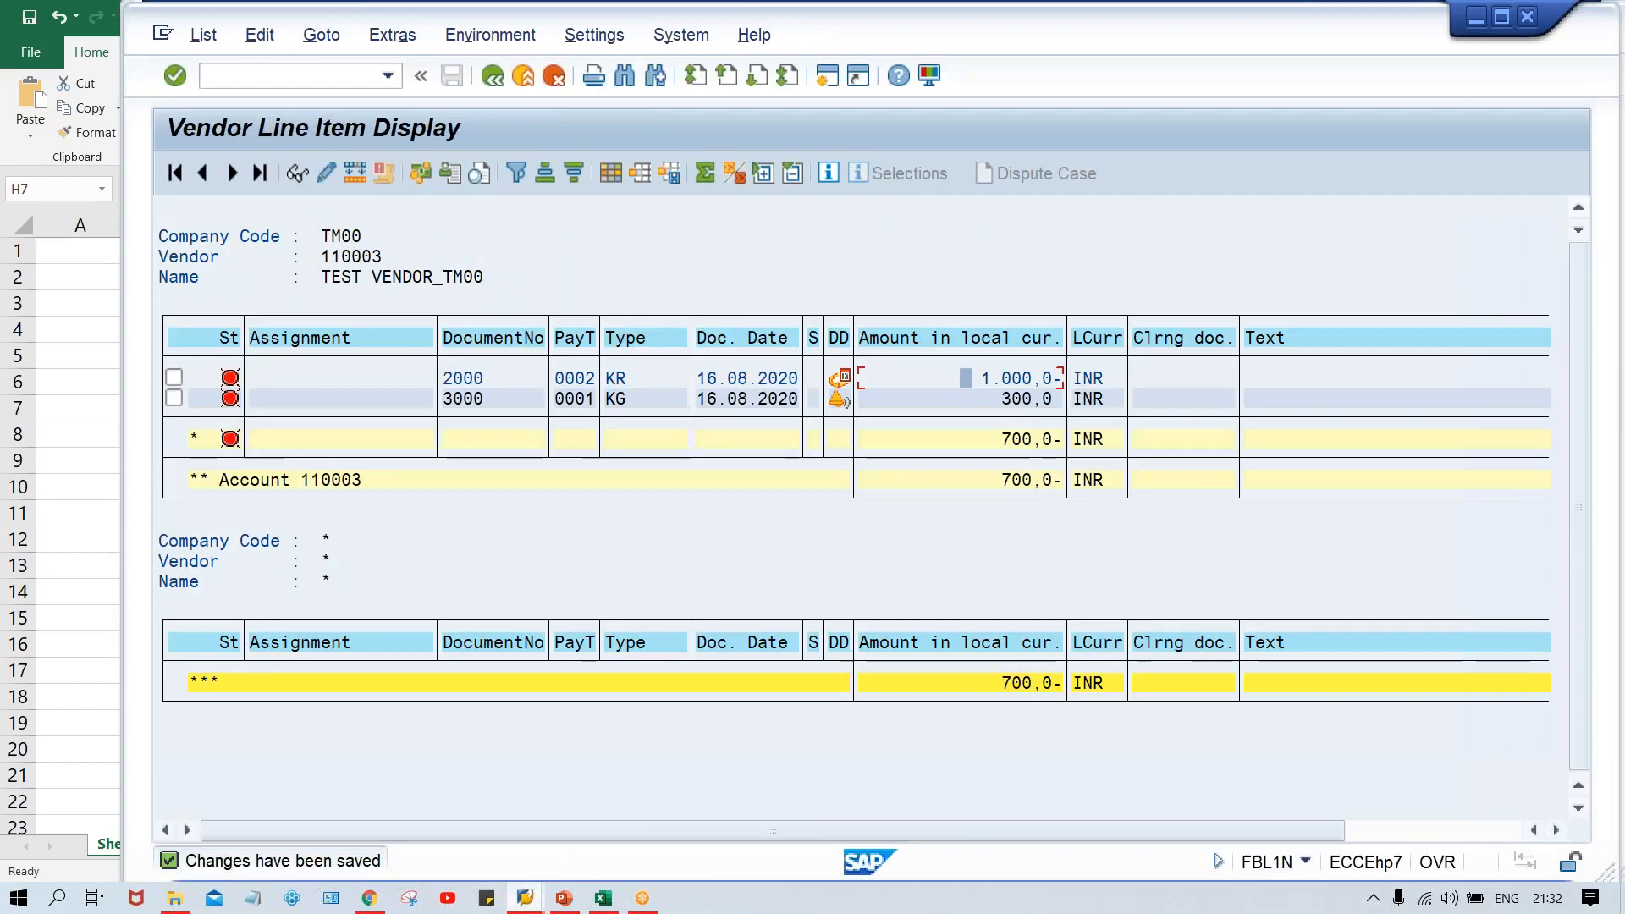
- Return to the outgoing payments session, restart transaction F-53 and enter document date 16.08.2020
mouse_move(524, 898)
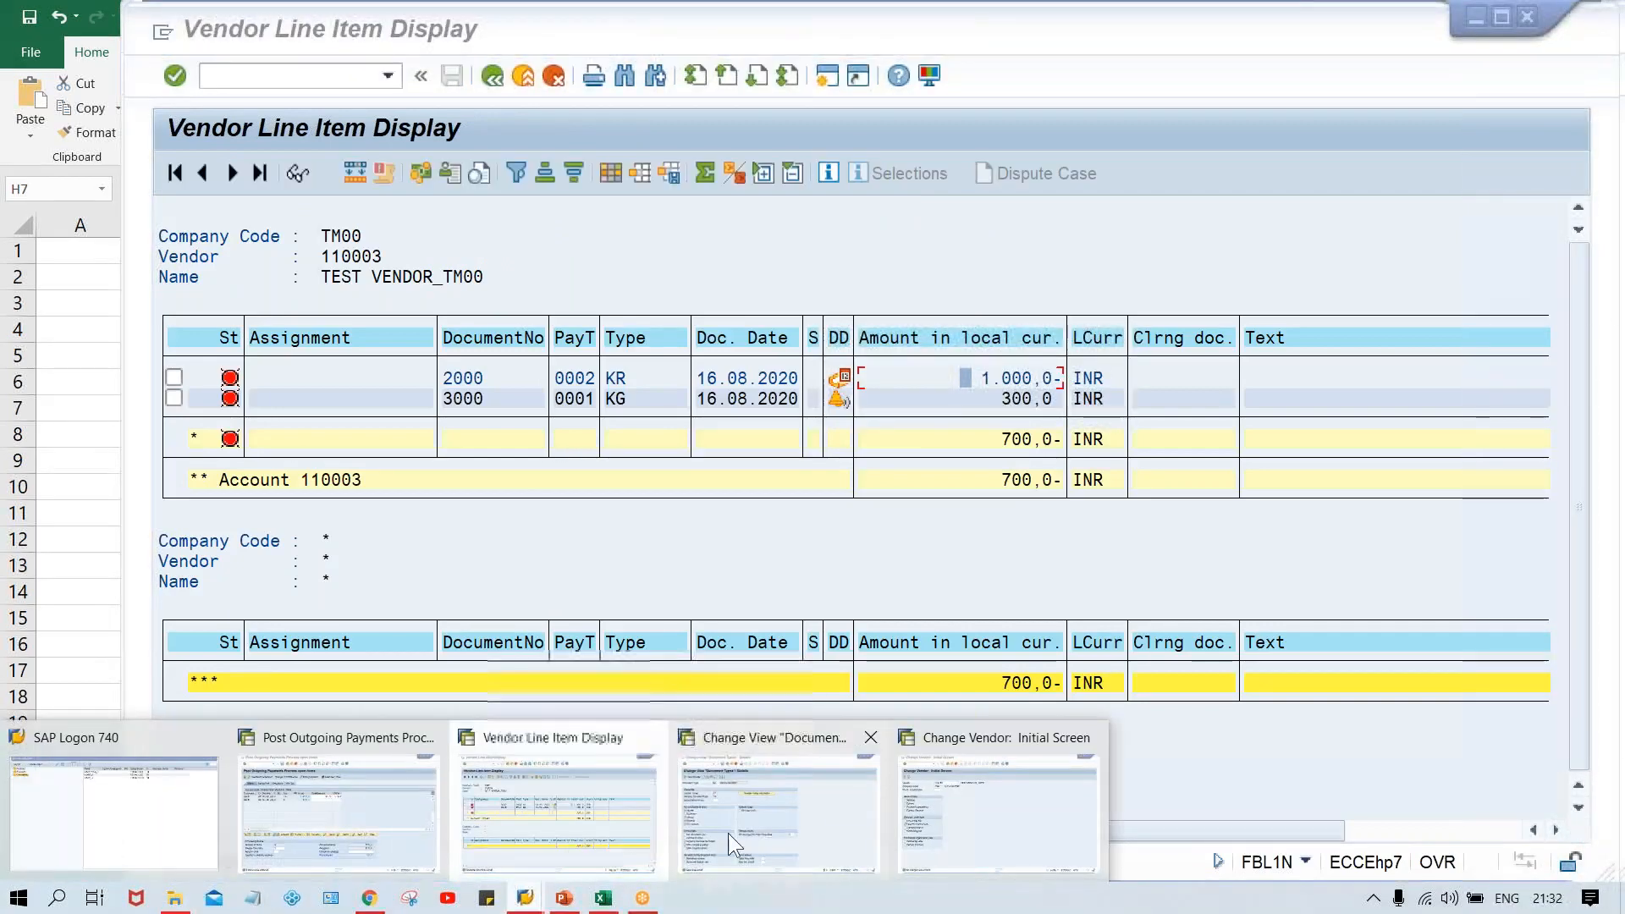
mouse_move(728, 833)
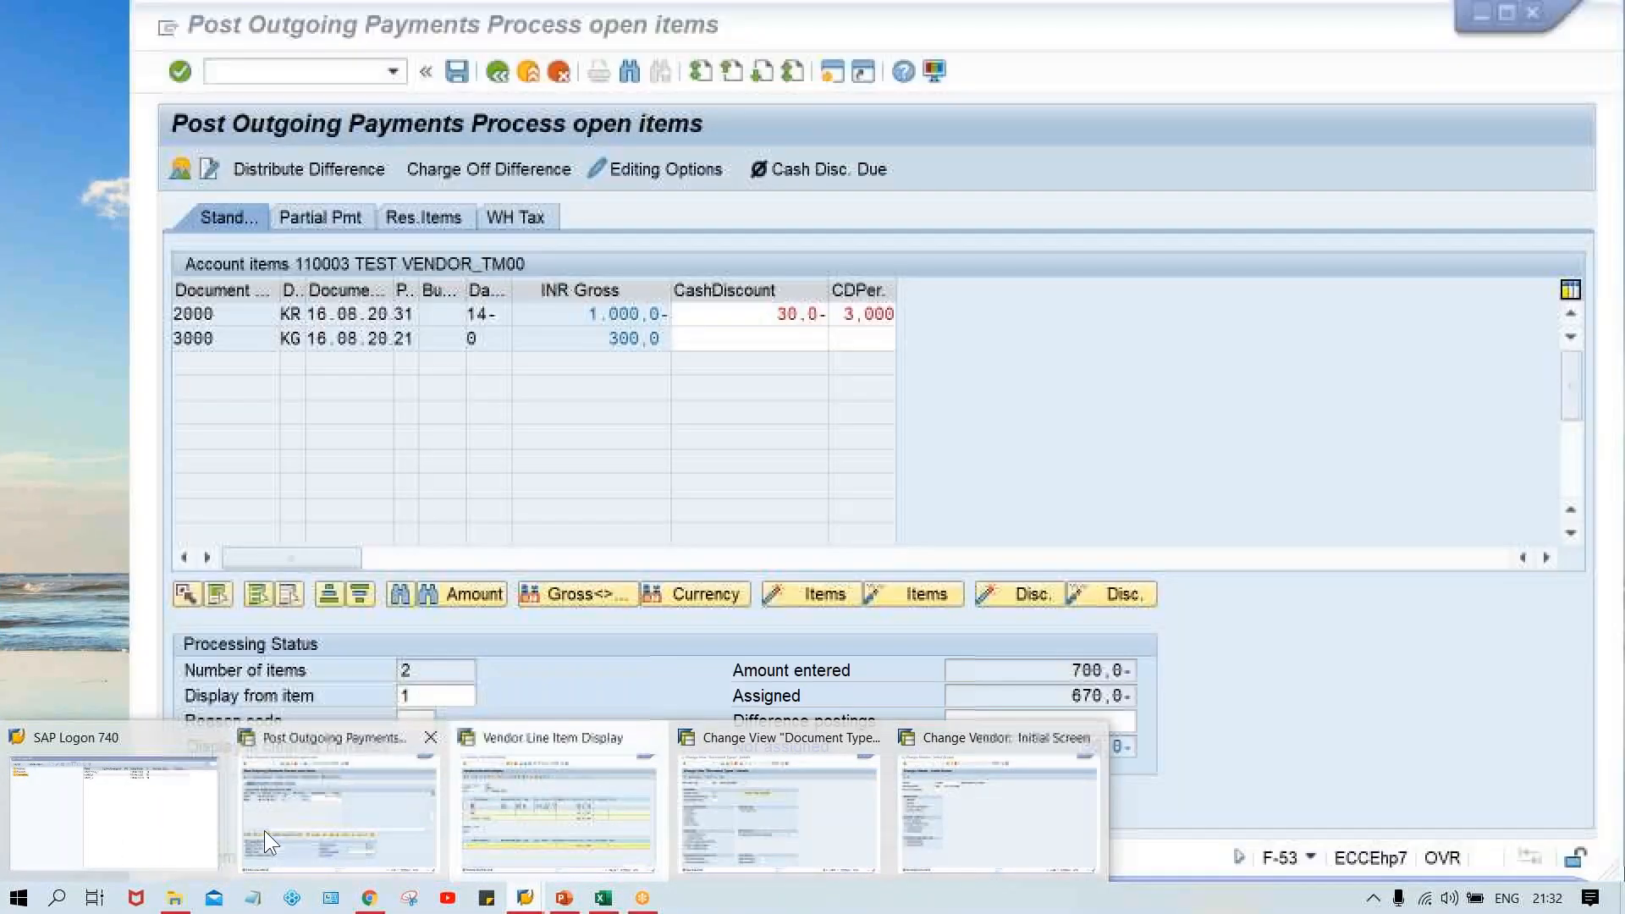
click(264, 830)
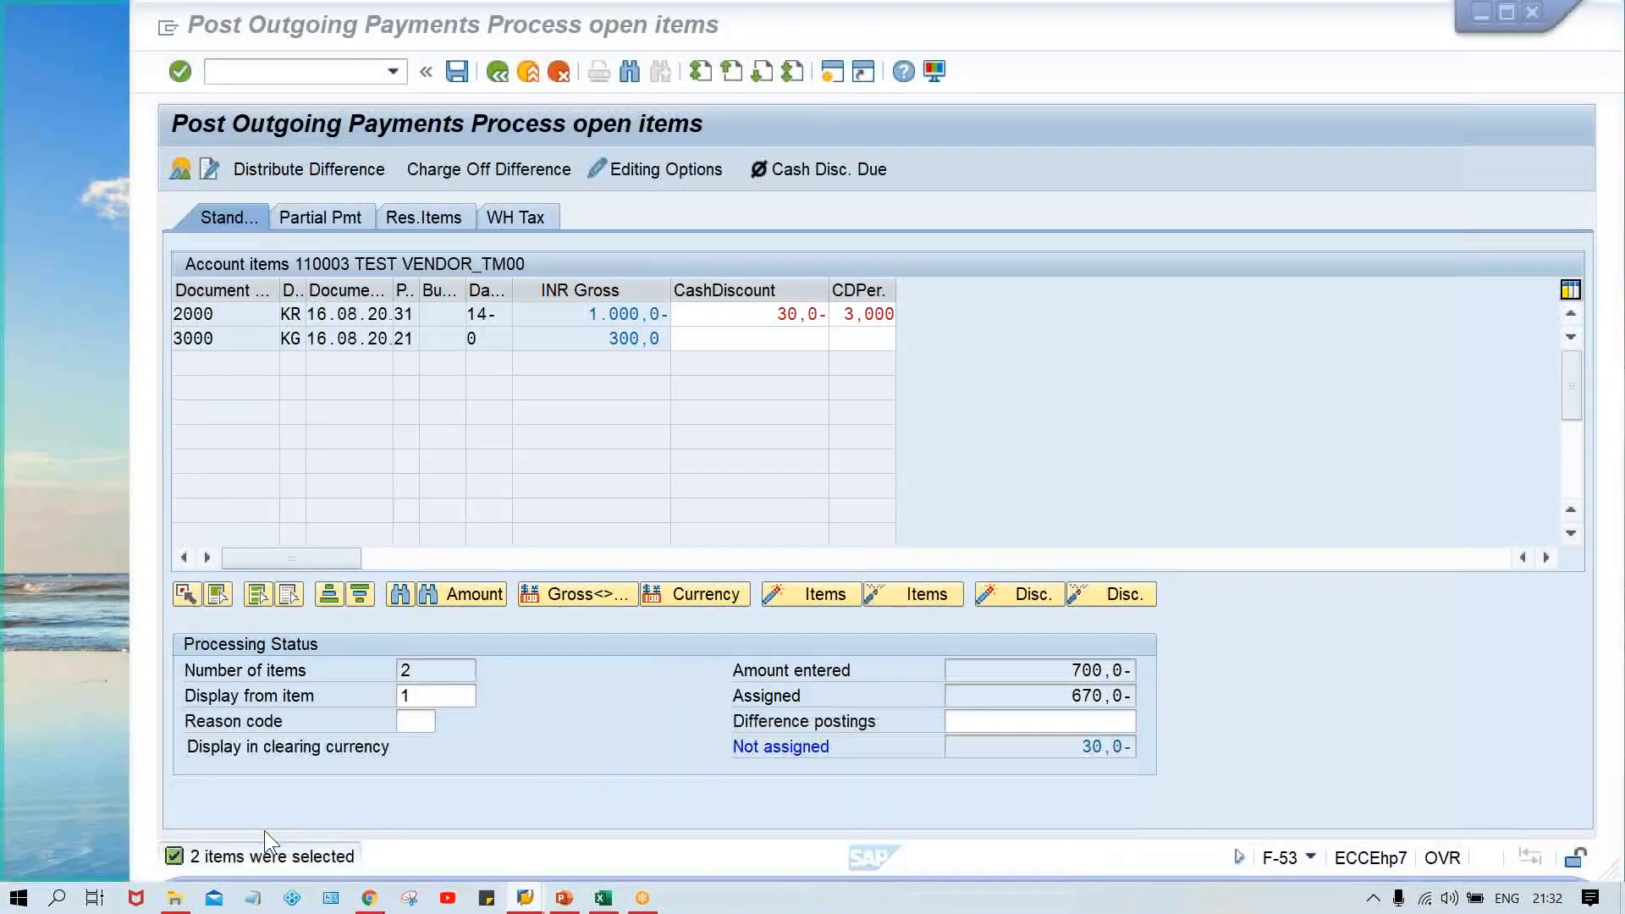
click(250, 71)
text(/N)
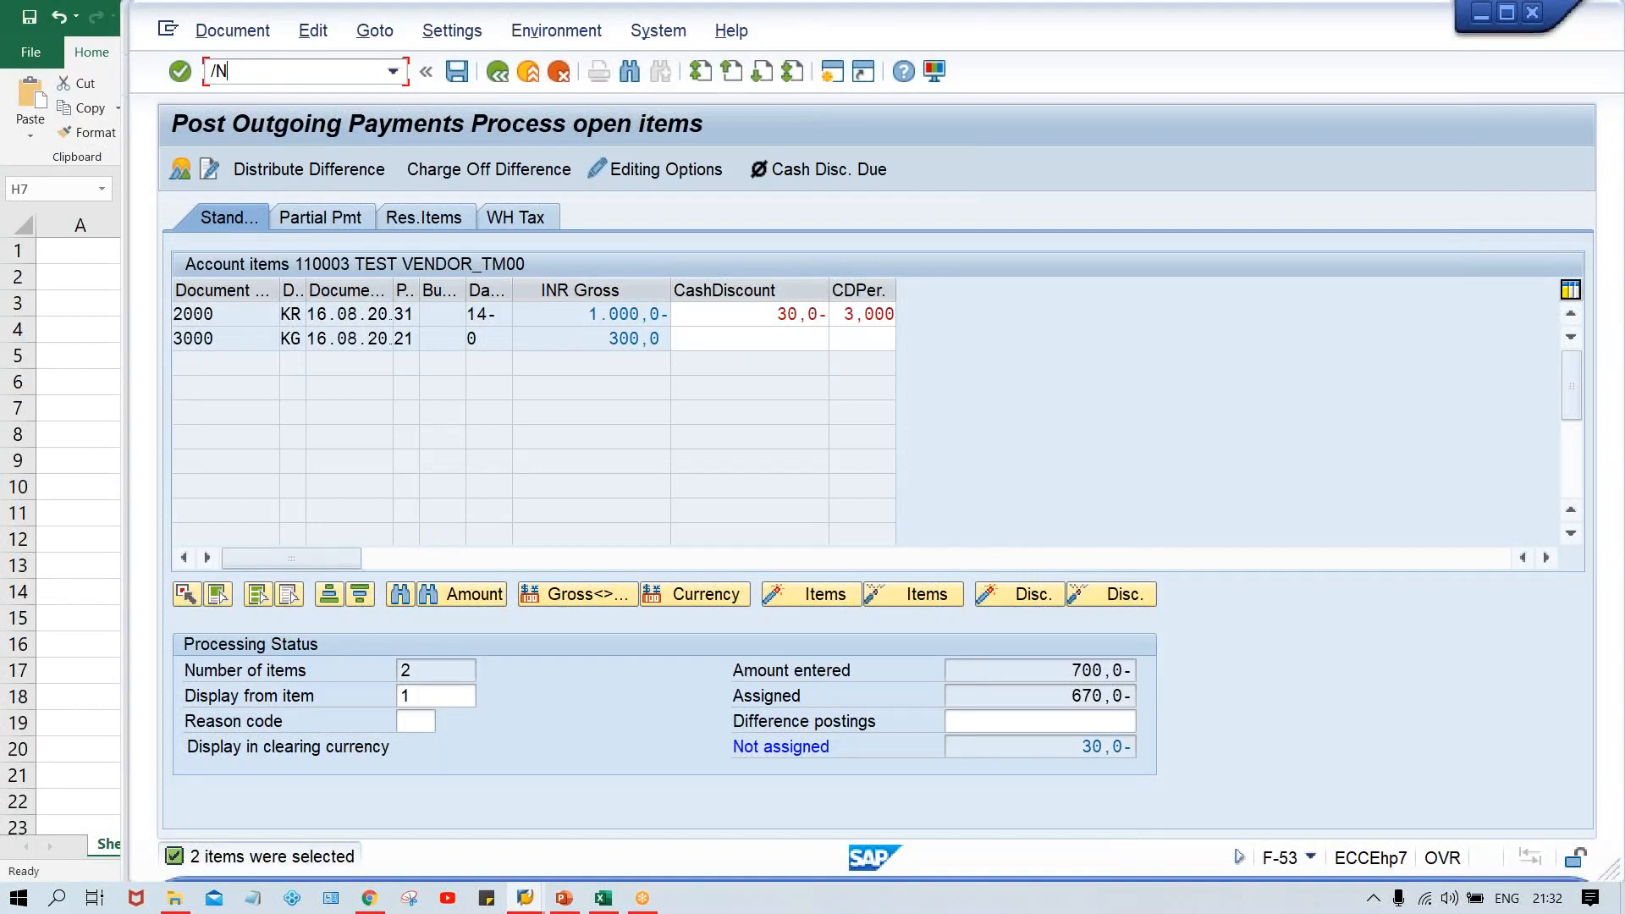
text(F-53)
key(Return)
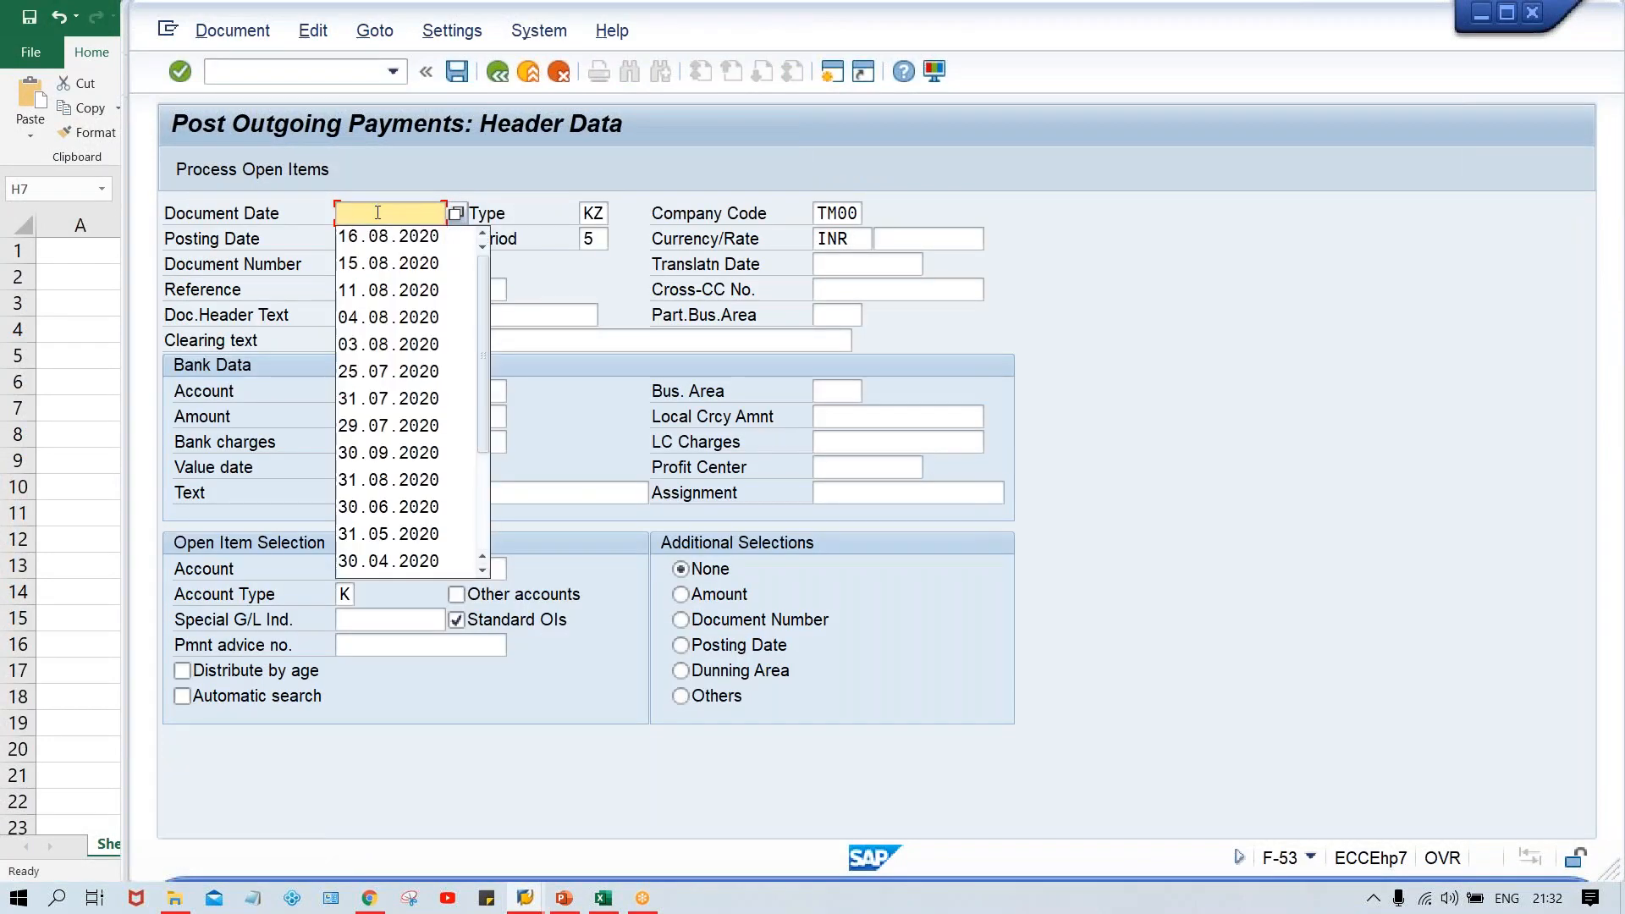
key(Down)
key(Return)
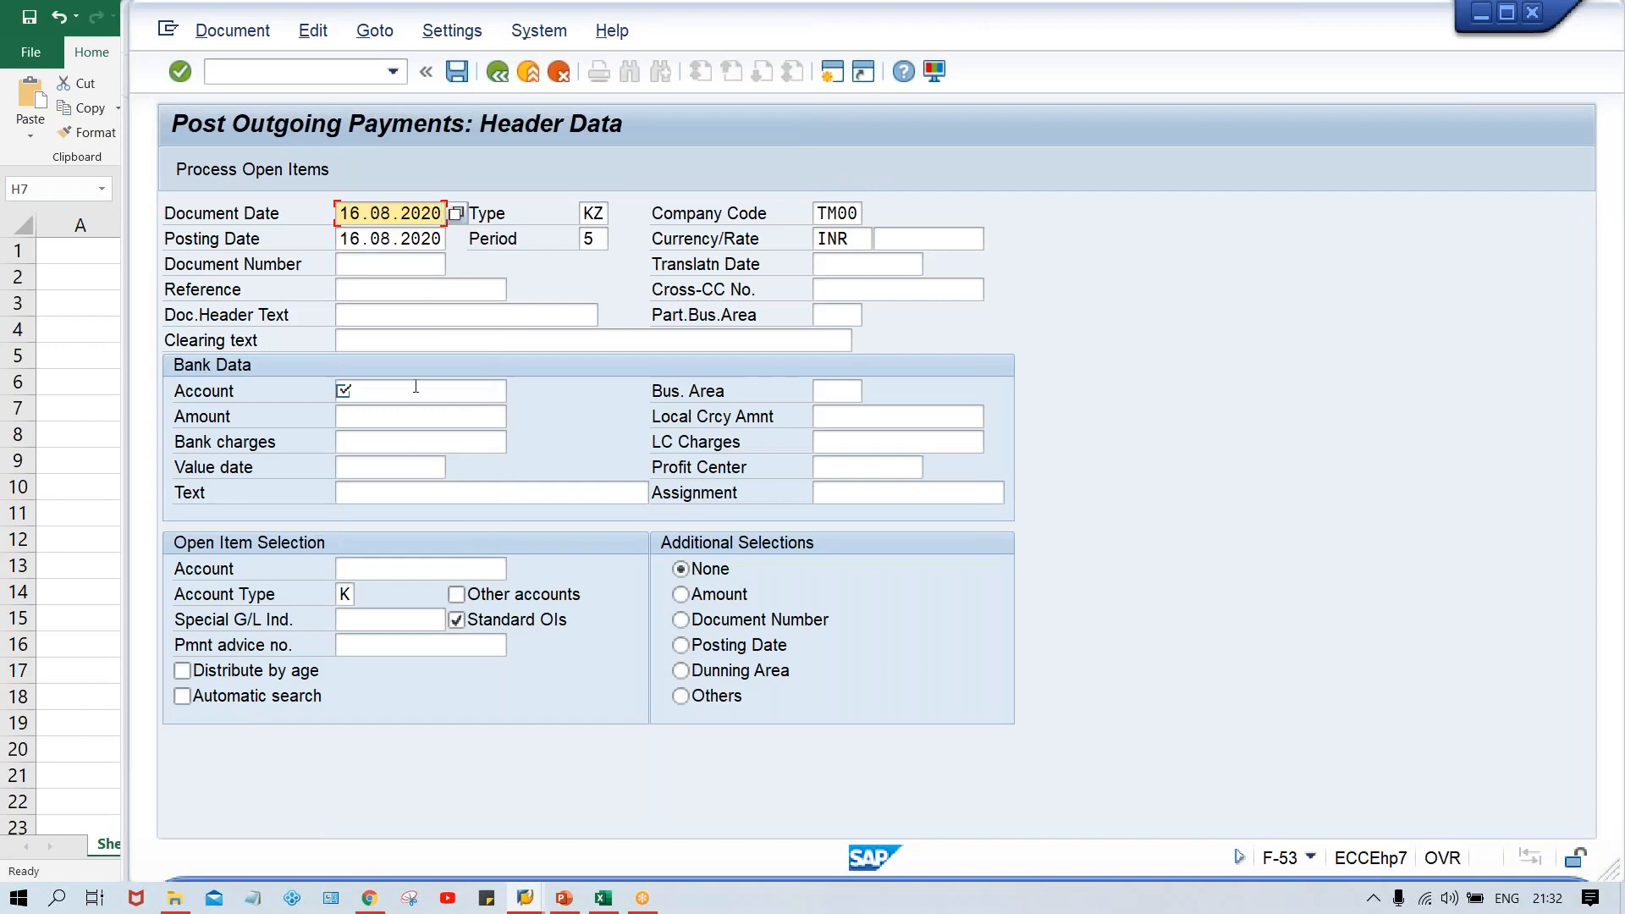
- Enter bank account 1000 and a payment amount of 700 in the bank data
click(416, 387)
key(Down)
key(Down)
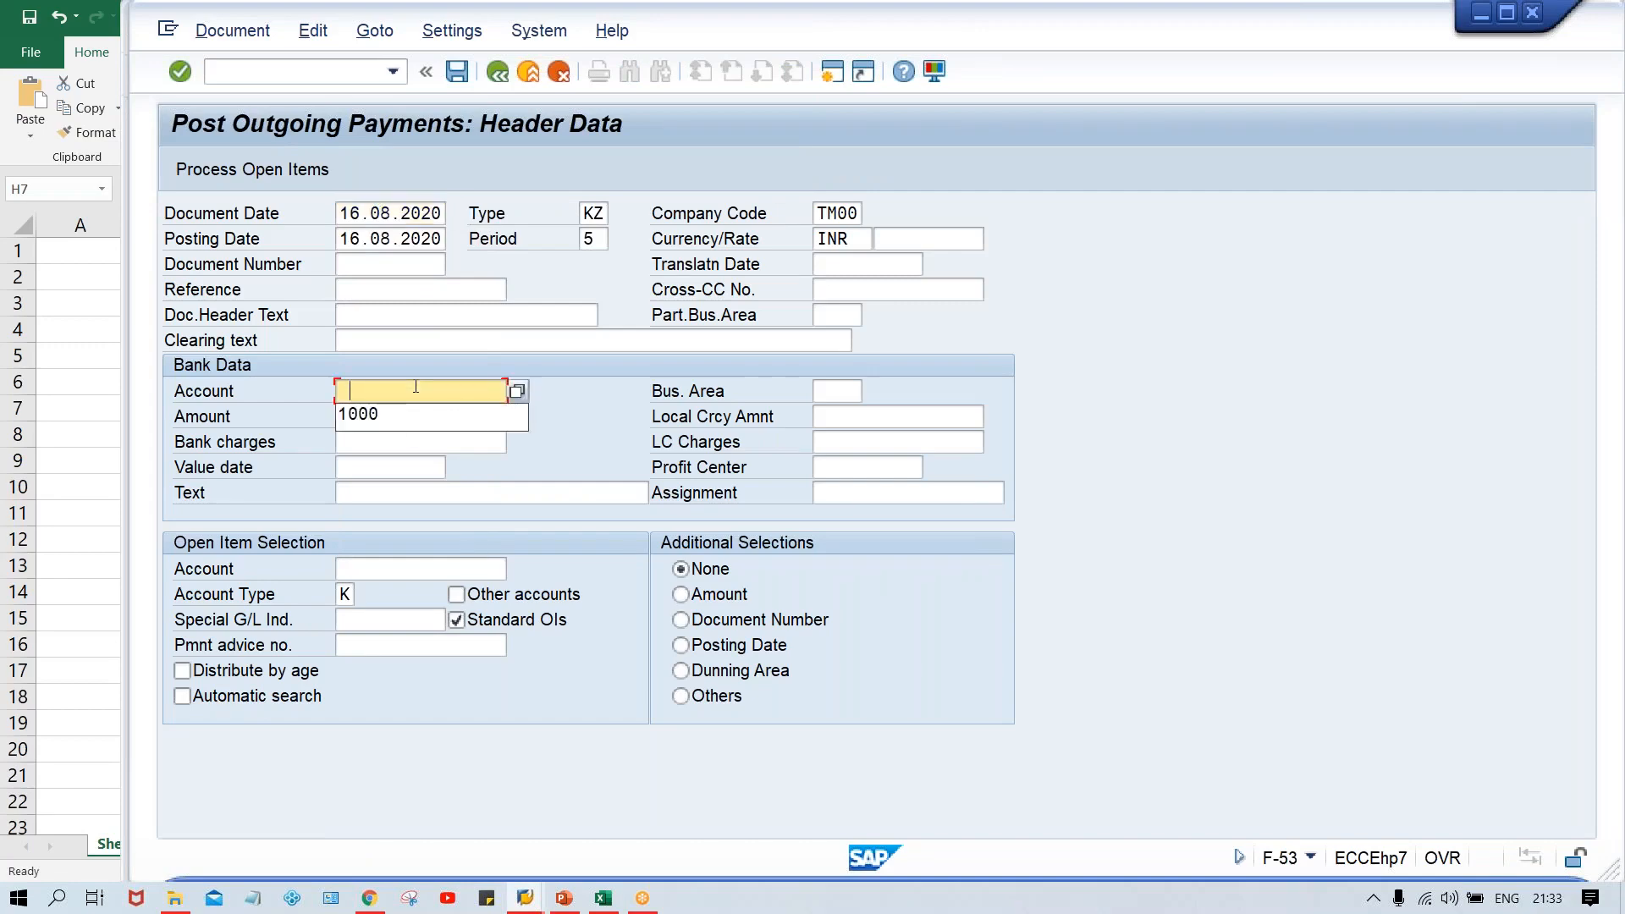
key(Return)
key(Tab)
key(Down)
key(Down)
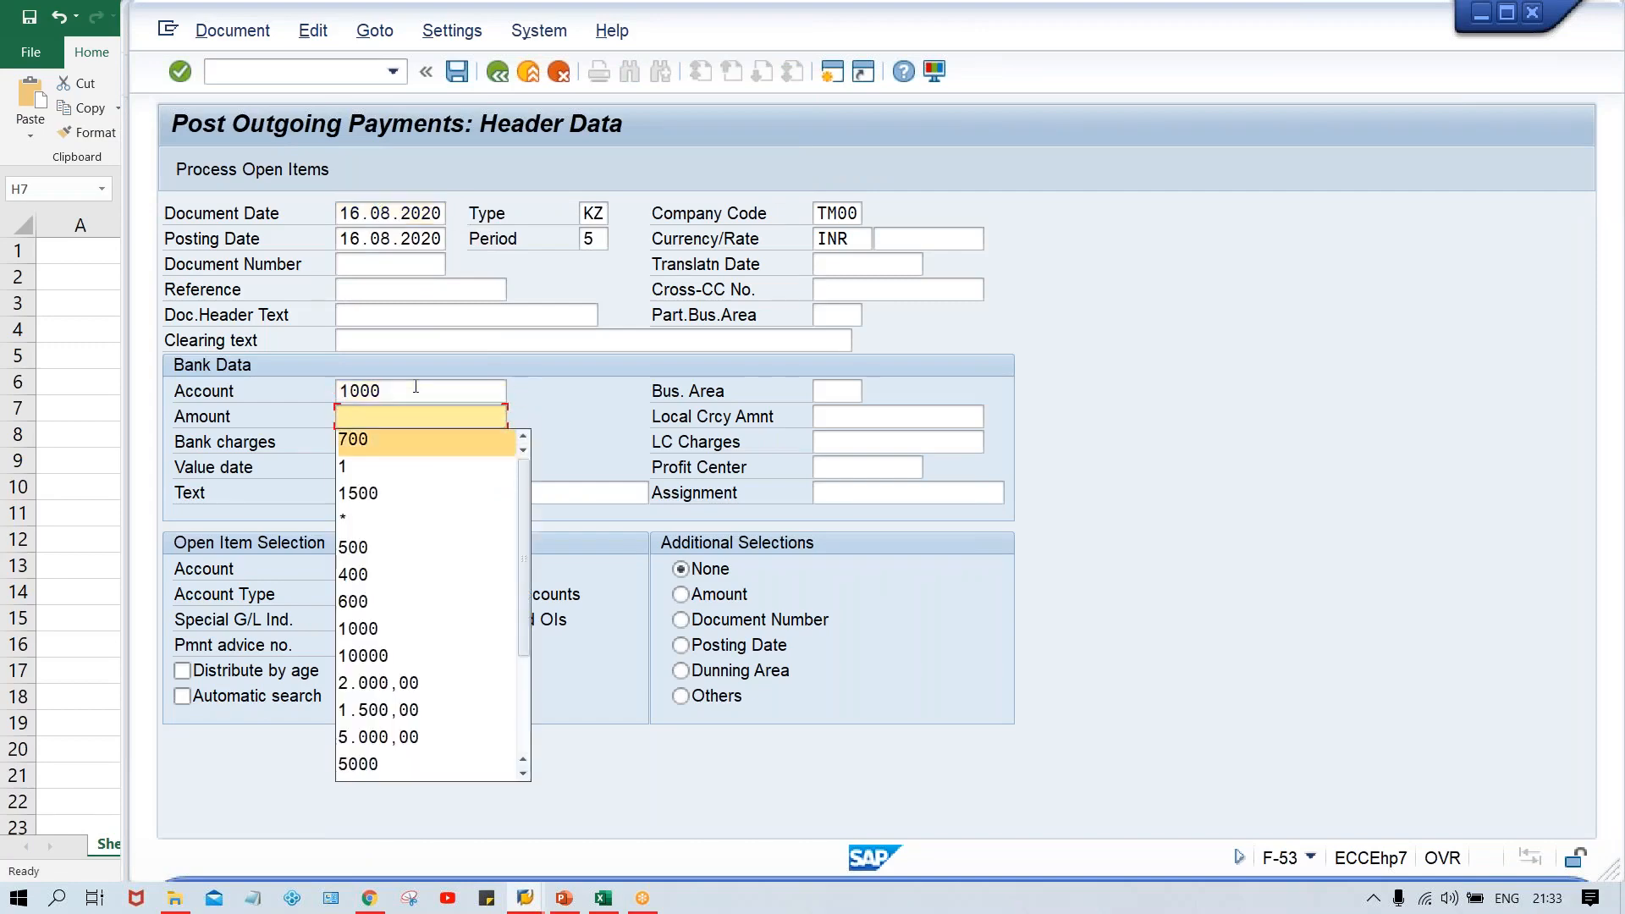
key(Return)
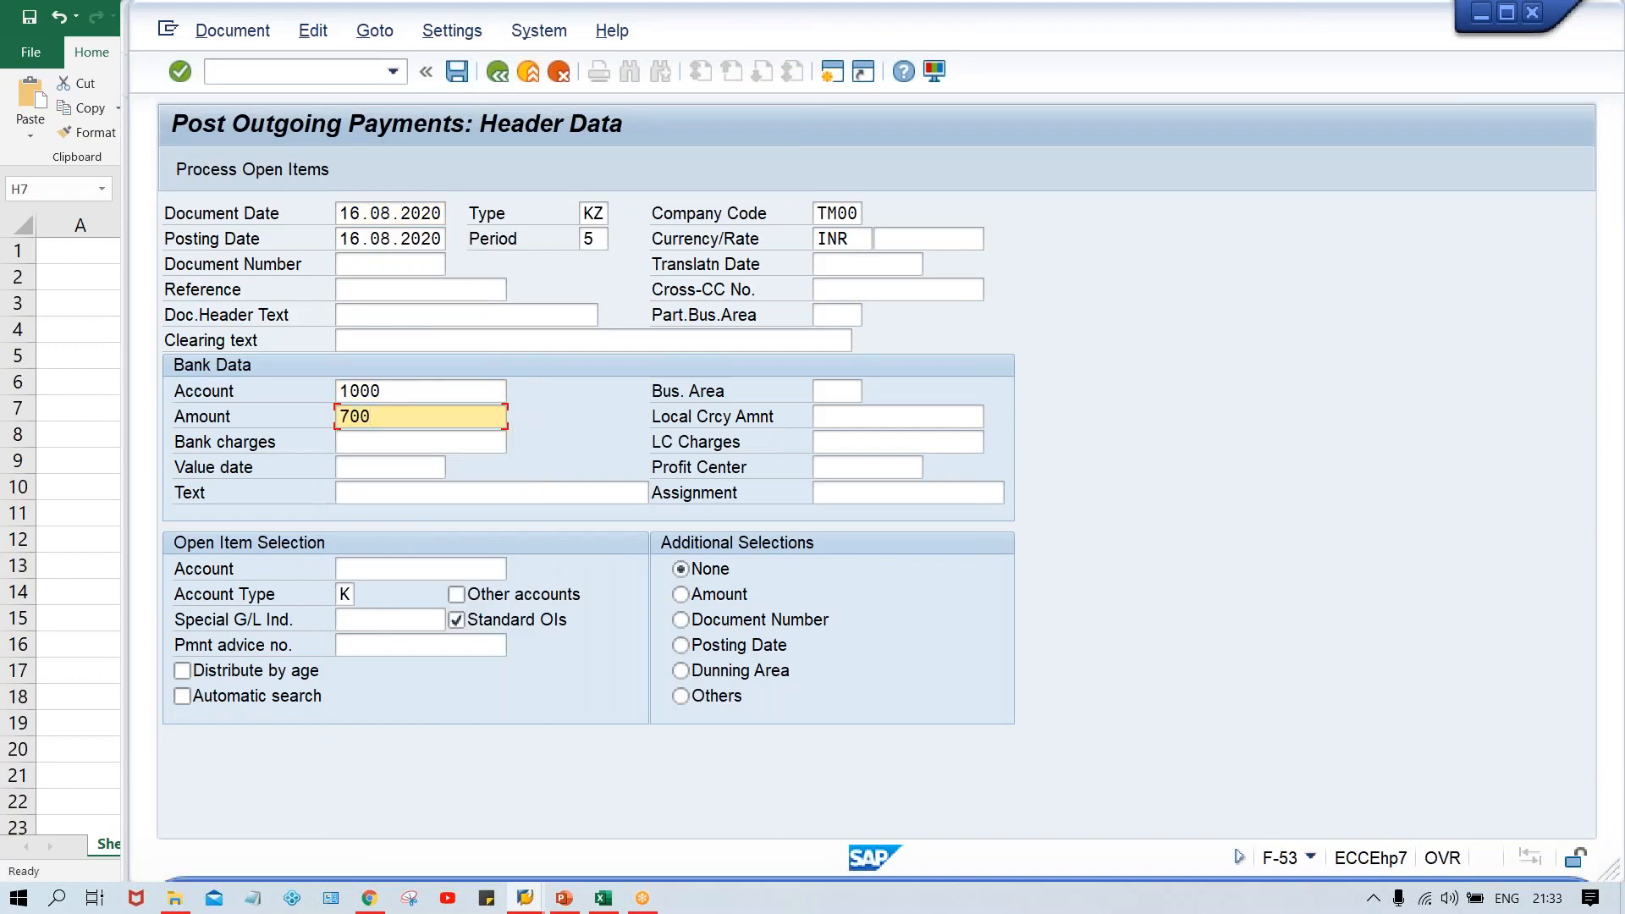
- Select the vendor's account for the open items, process them and compare the assigned amount with the amount entered
click(365, 564)
key(Down)
key(Down)
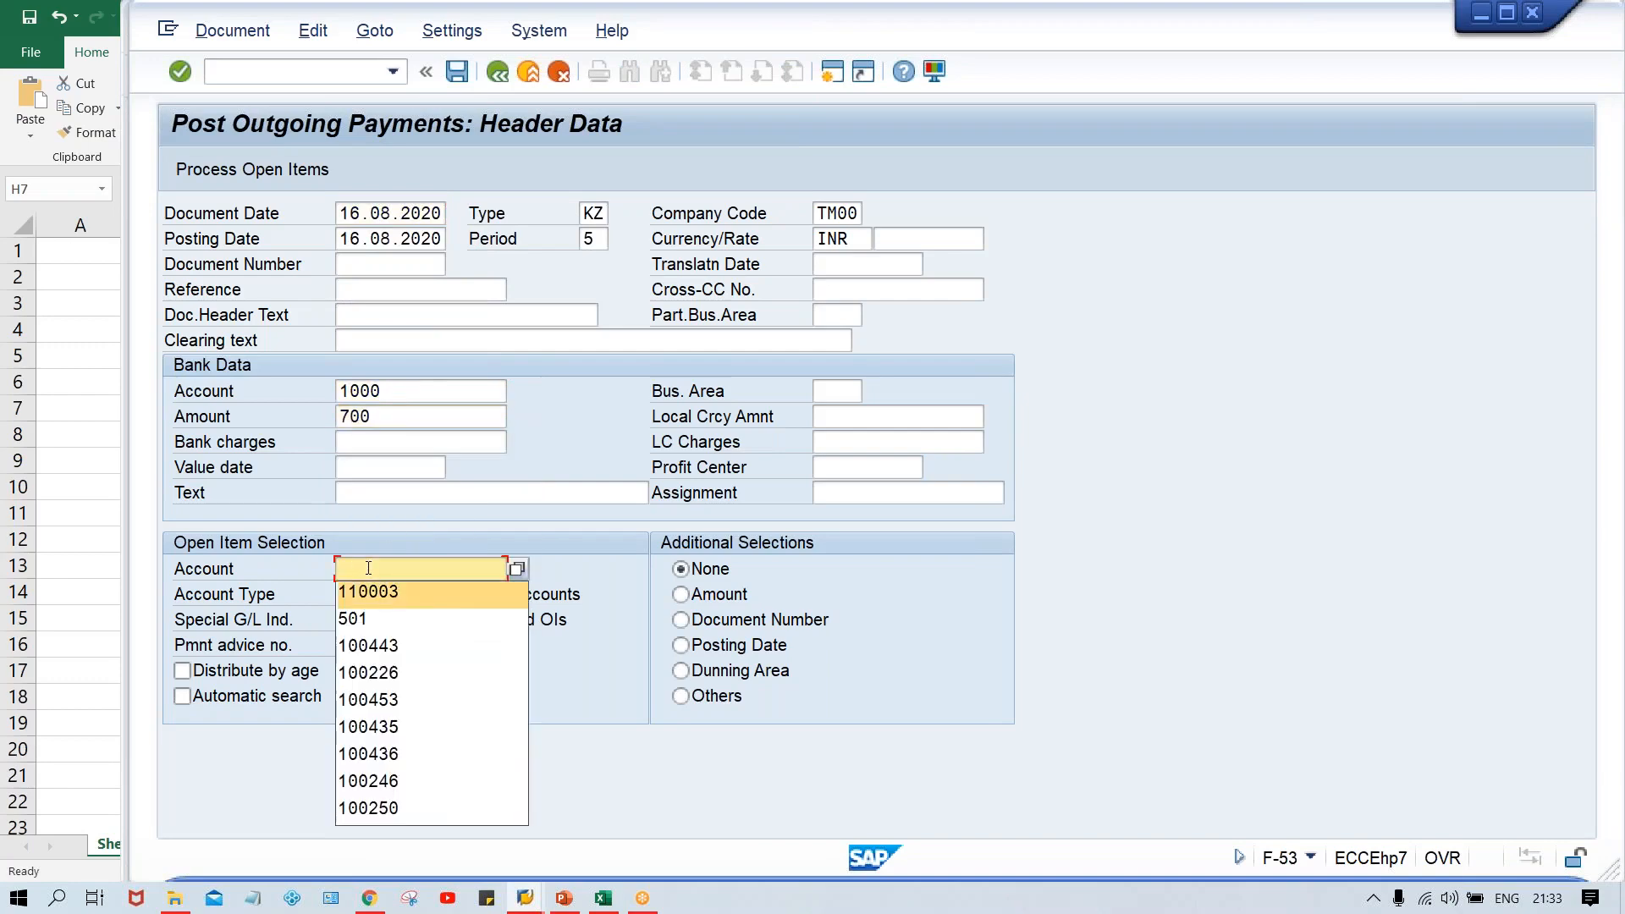
key(Return)
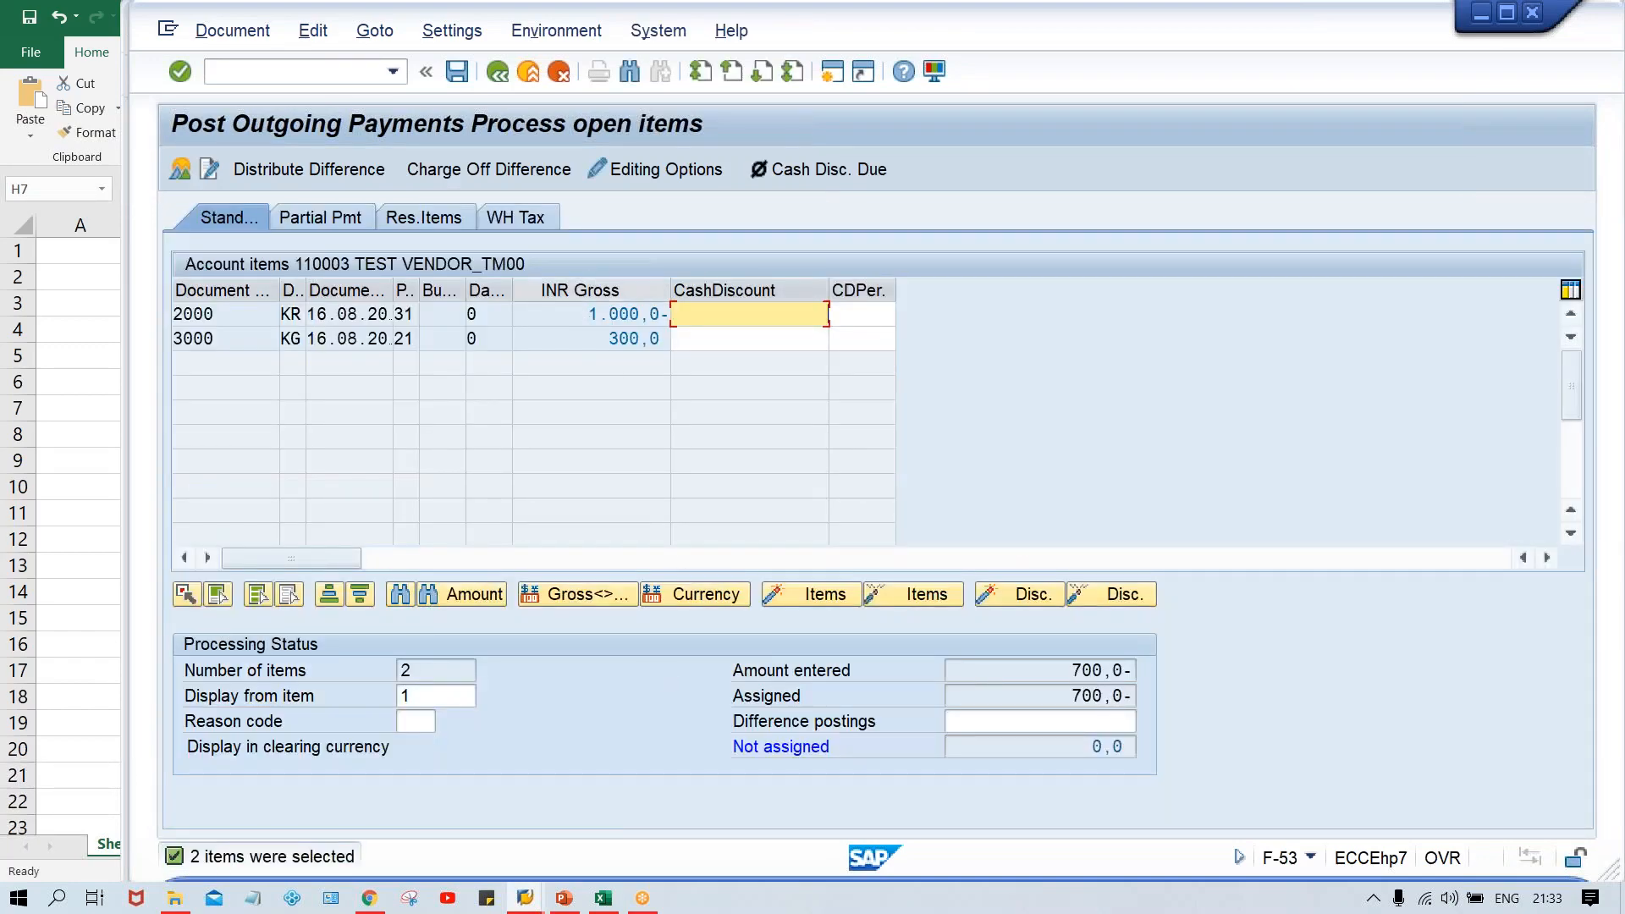
click(597, 336)
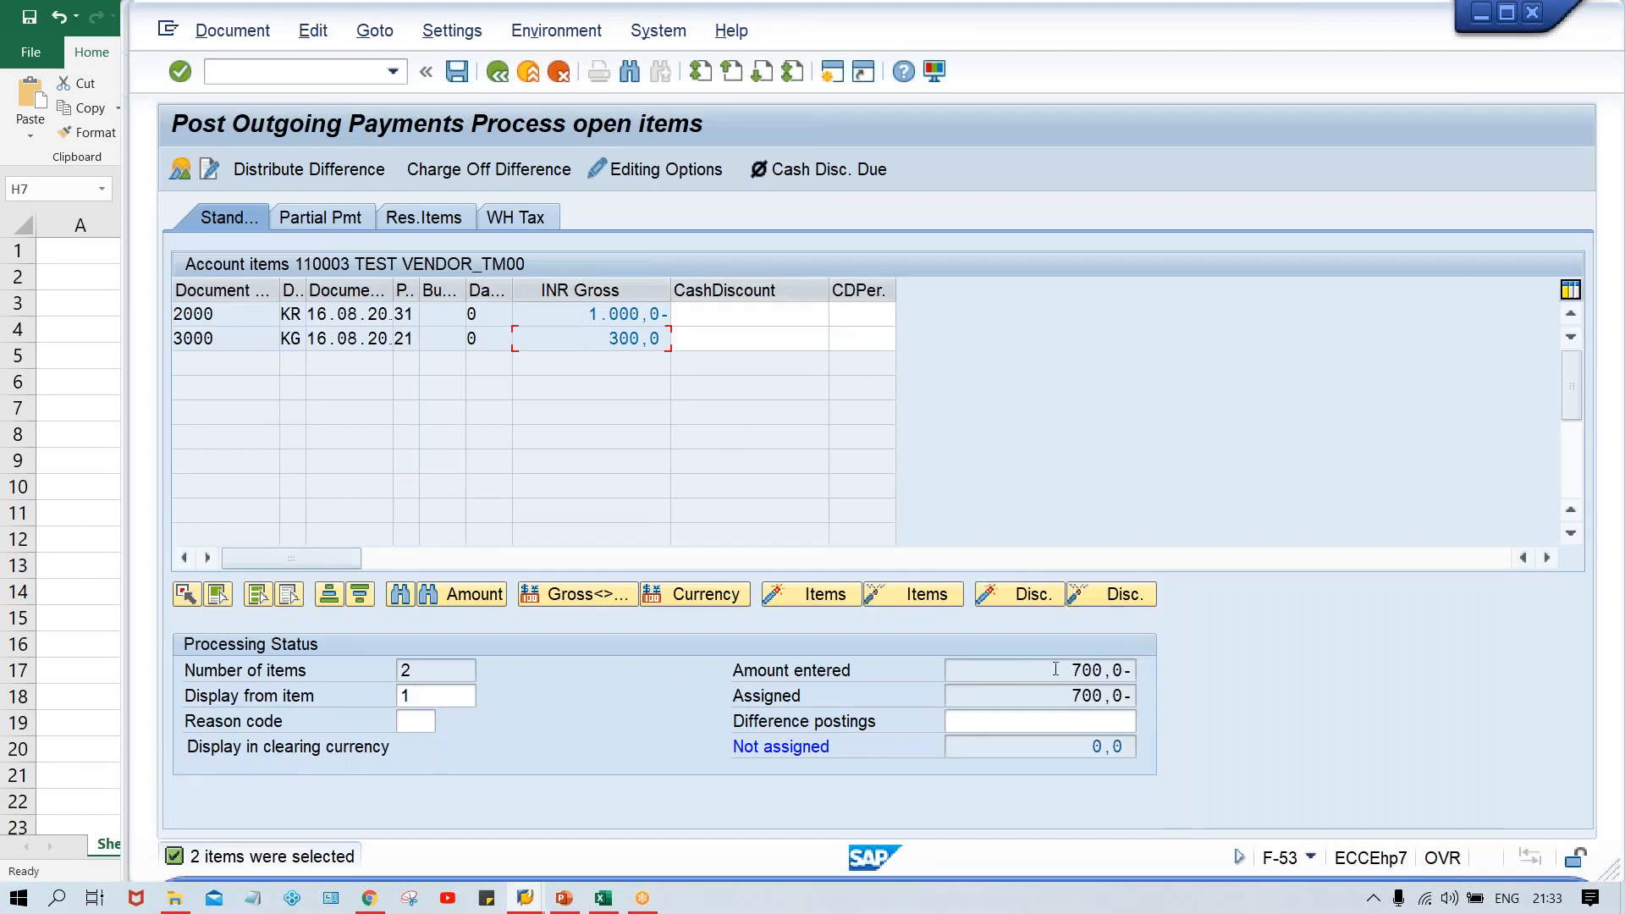
drag(1056, 698, 1180, 689)
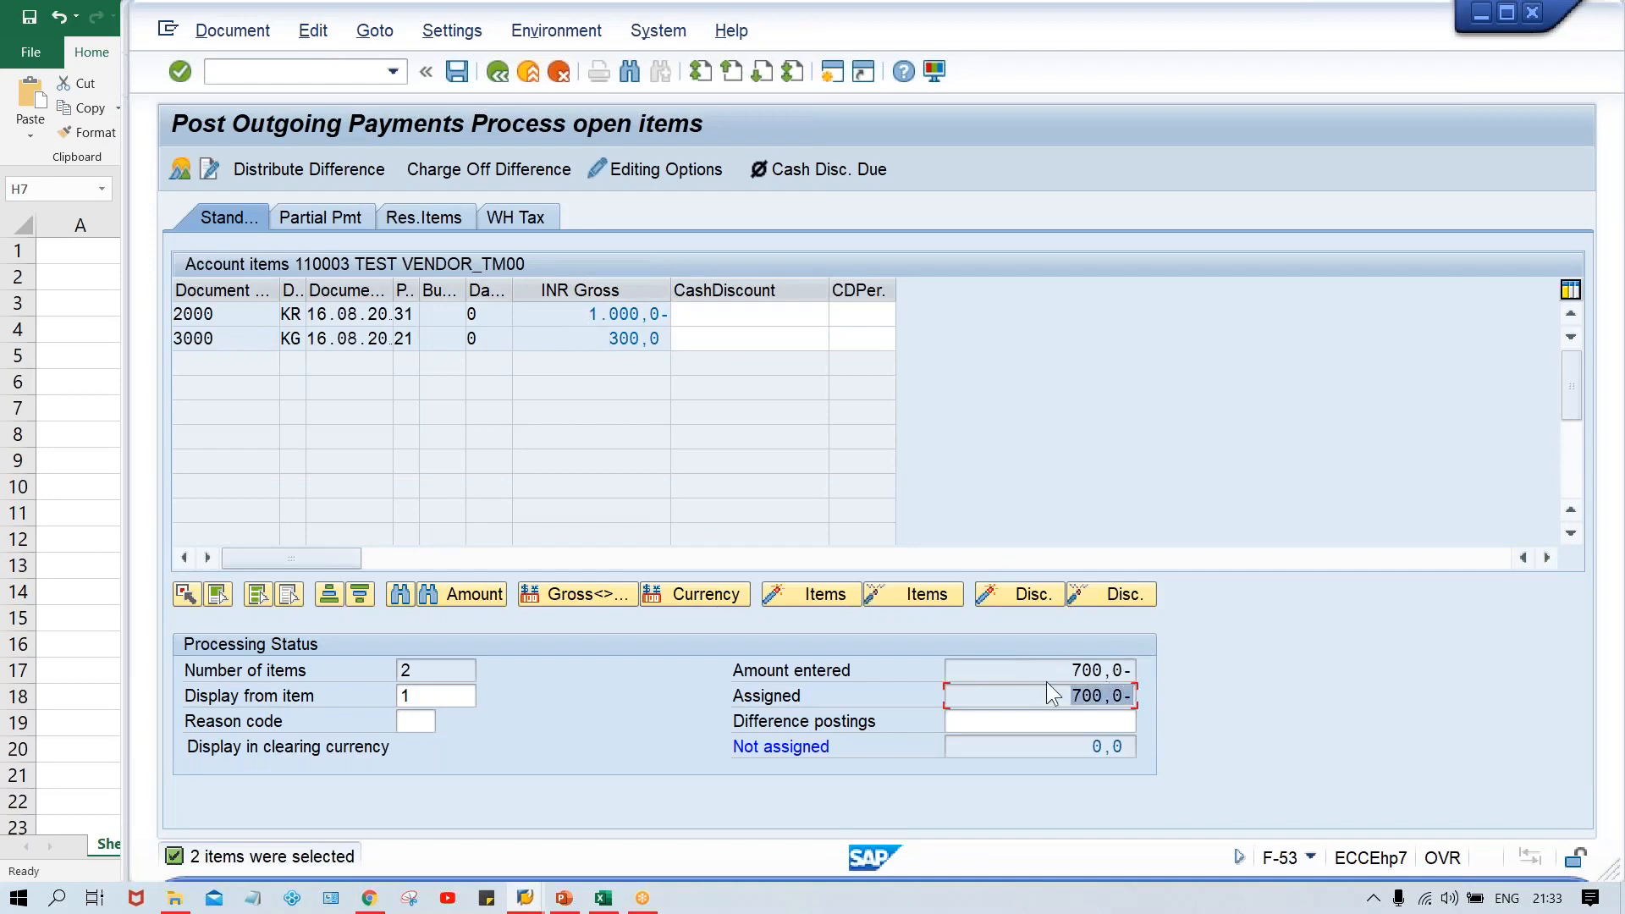
drag(1067, 673, 1155, 689)
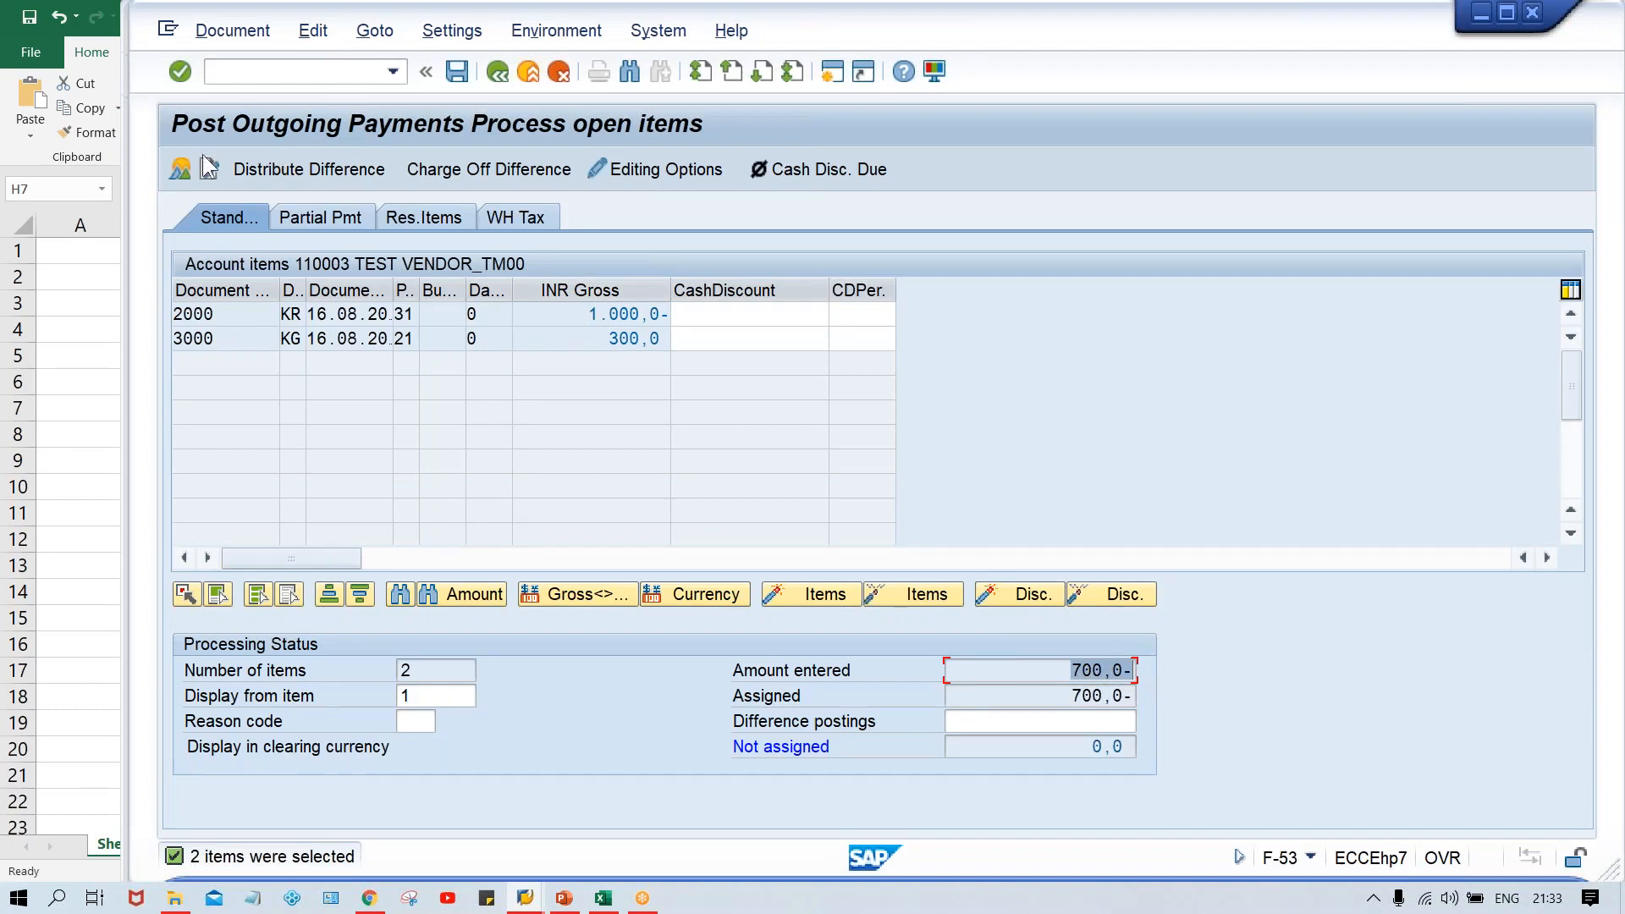
- Simulate the outgoing payment document, check its bank and vendor line amounts, and post it
click(232, 34)
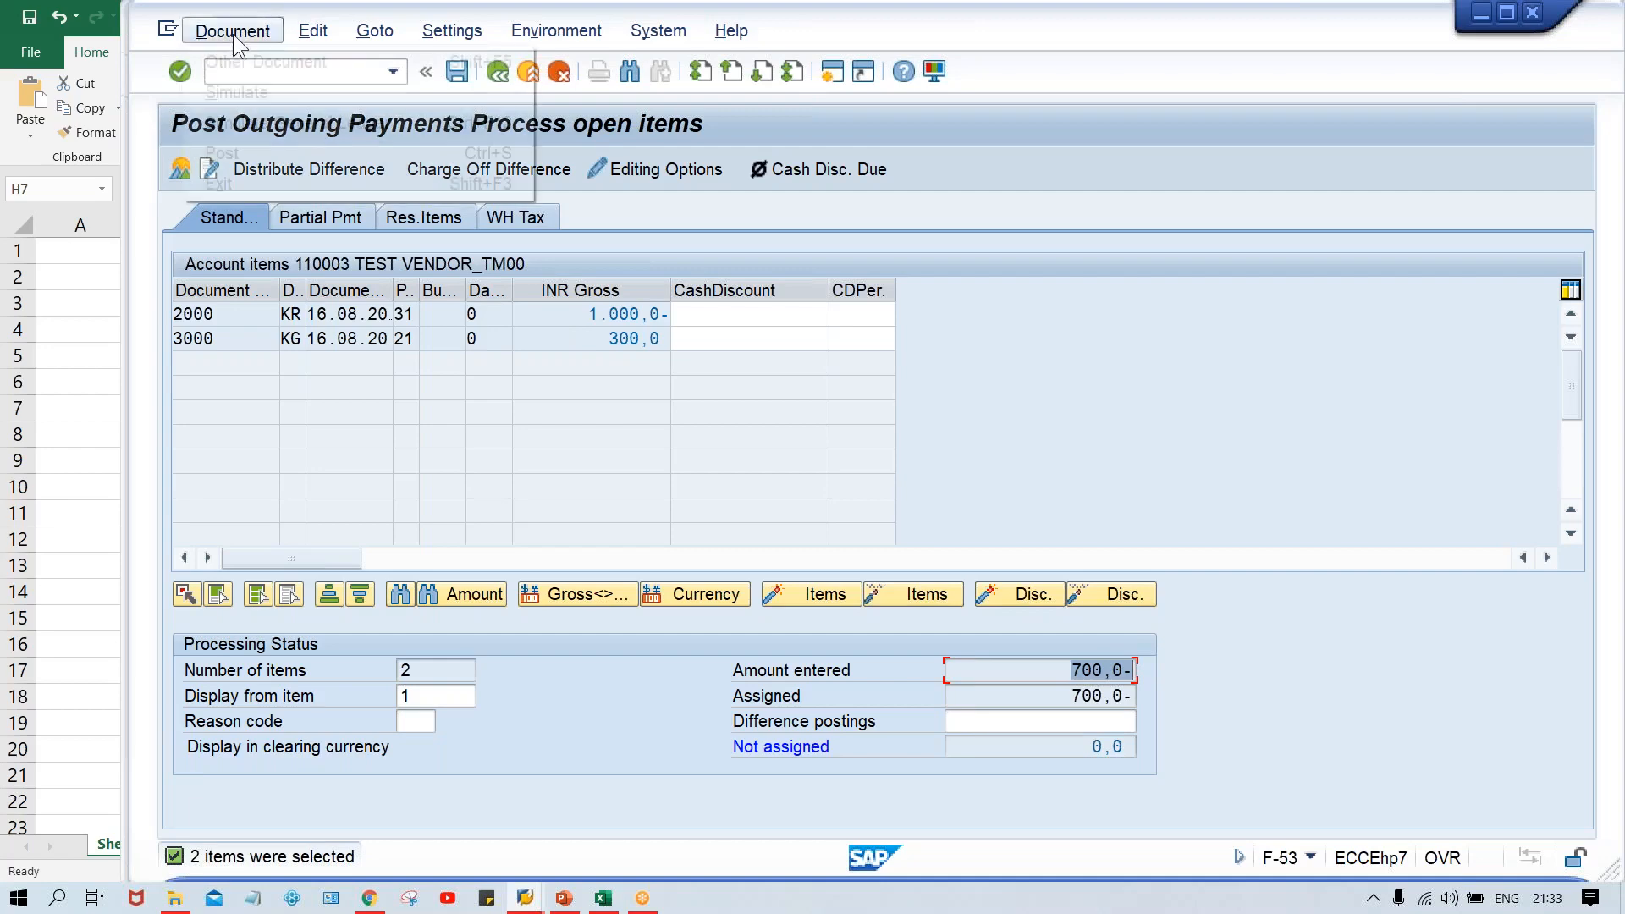
click(237, 95)
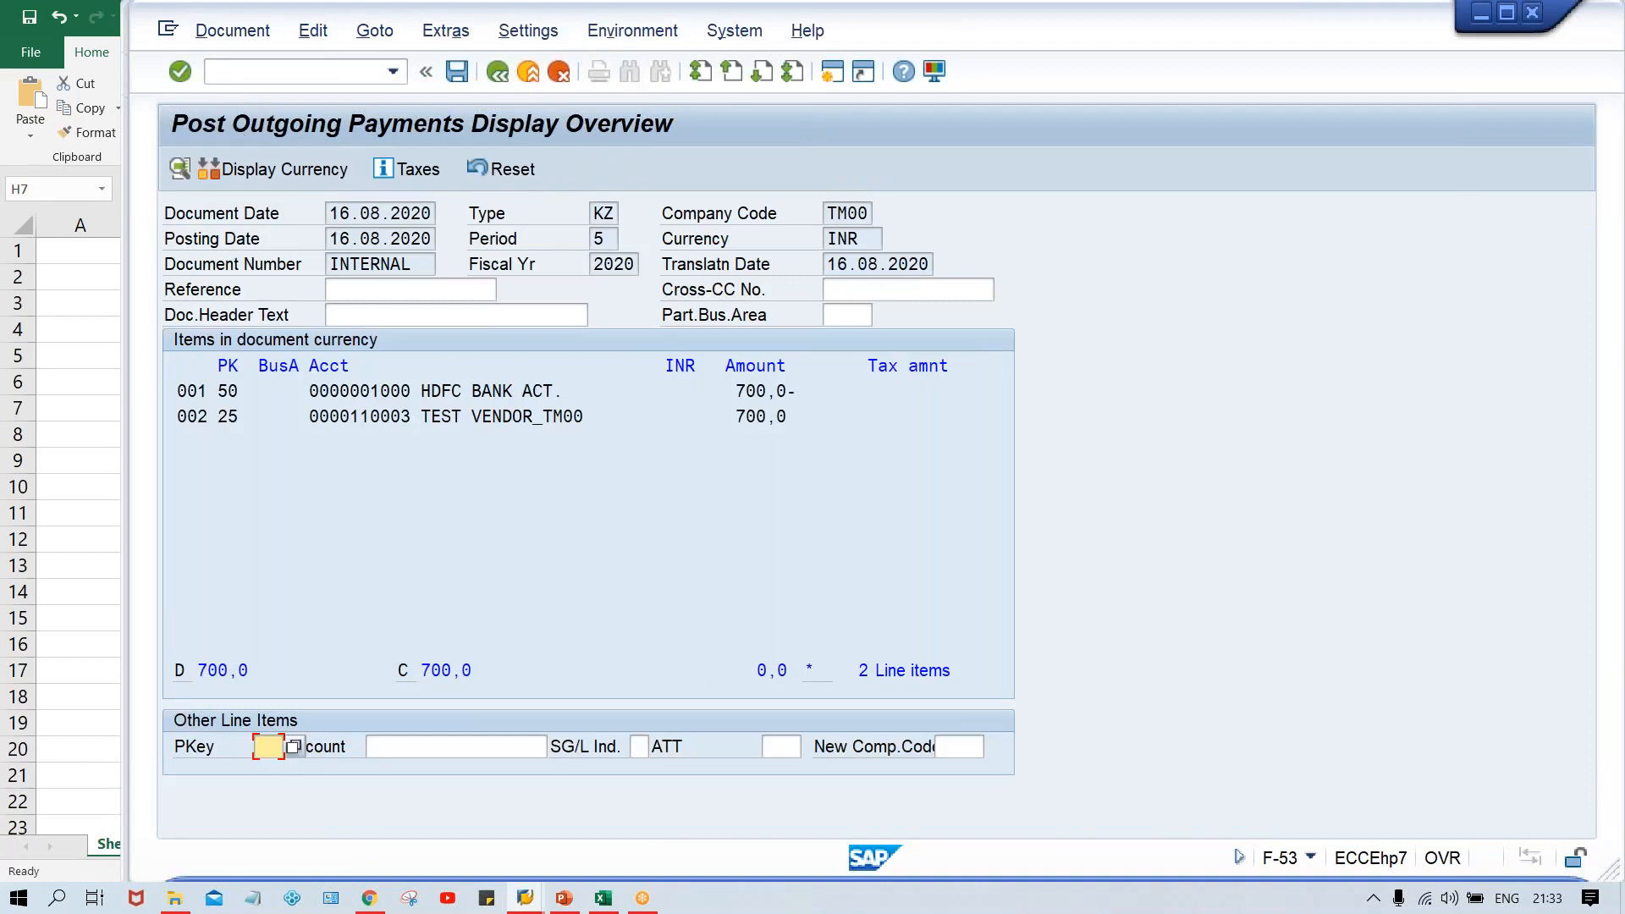
drag(805, 394, 721, 411)
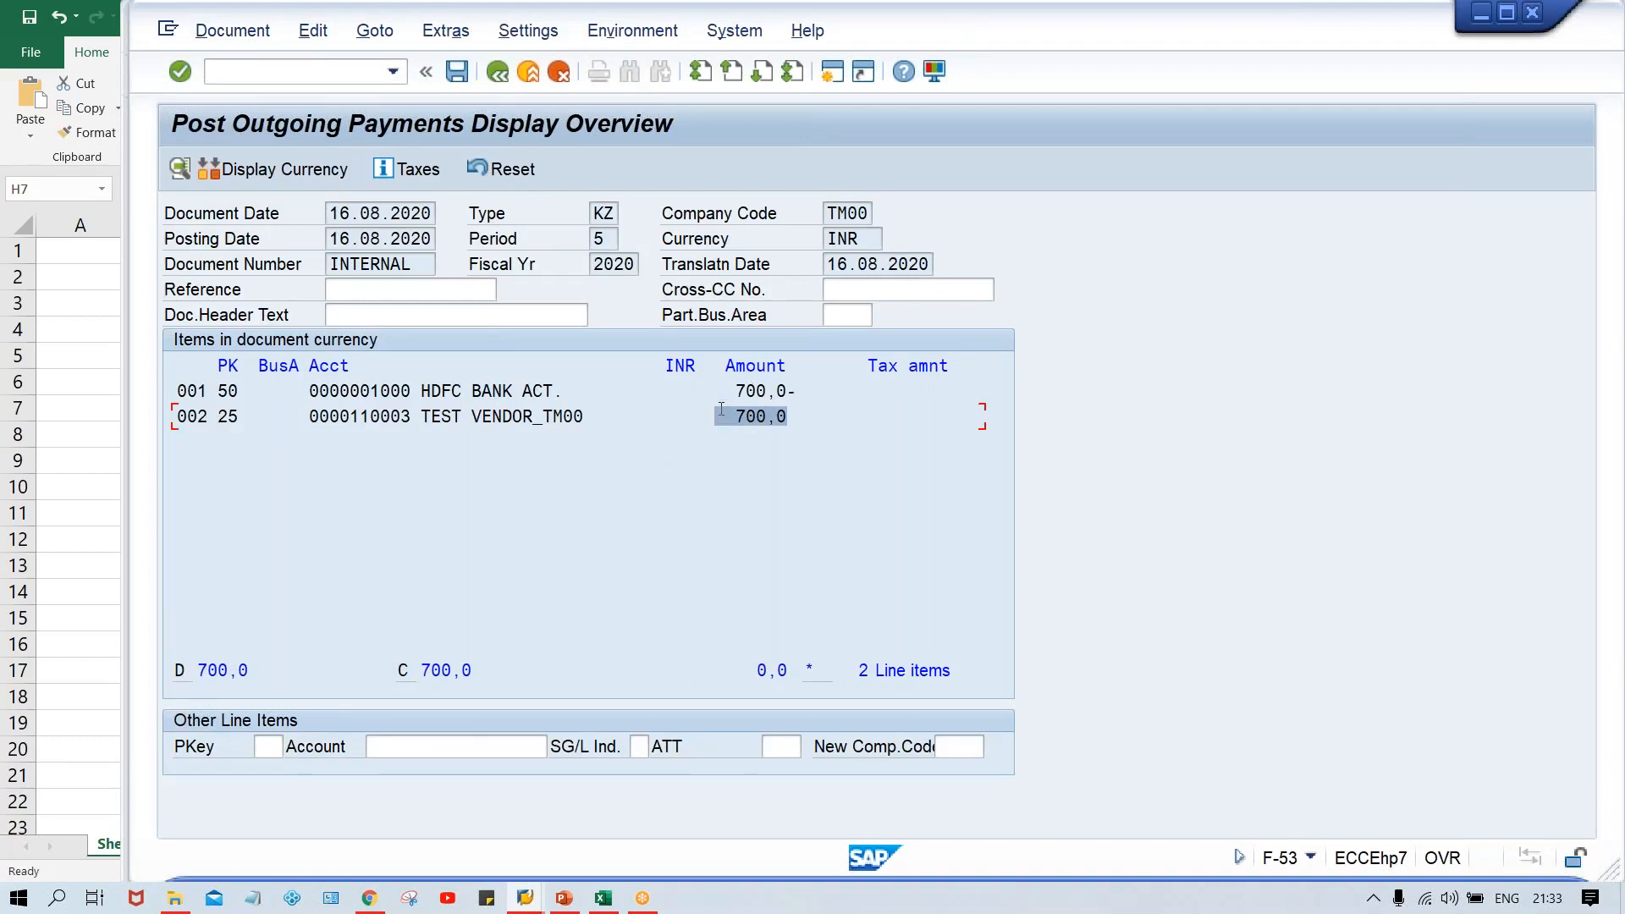
click(456, 75)
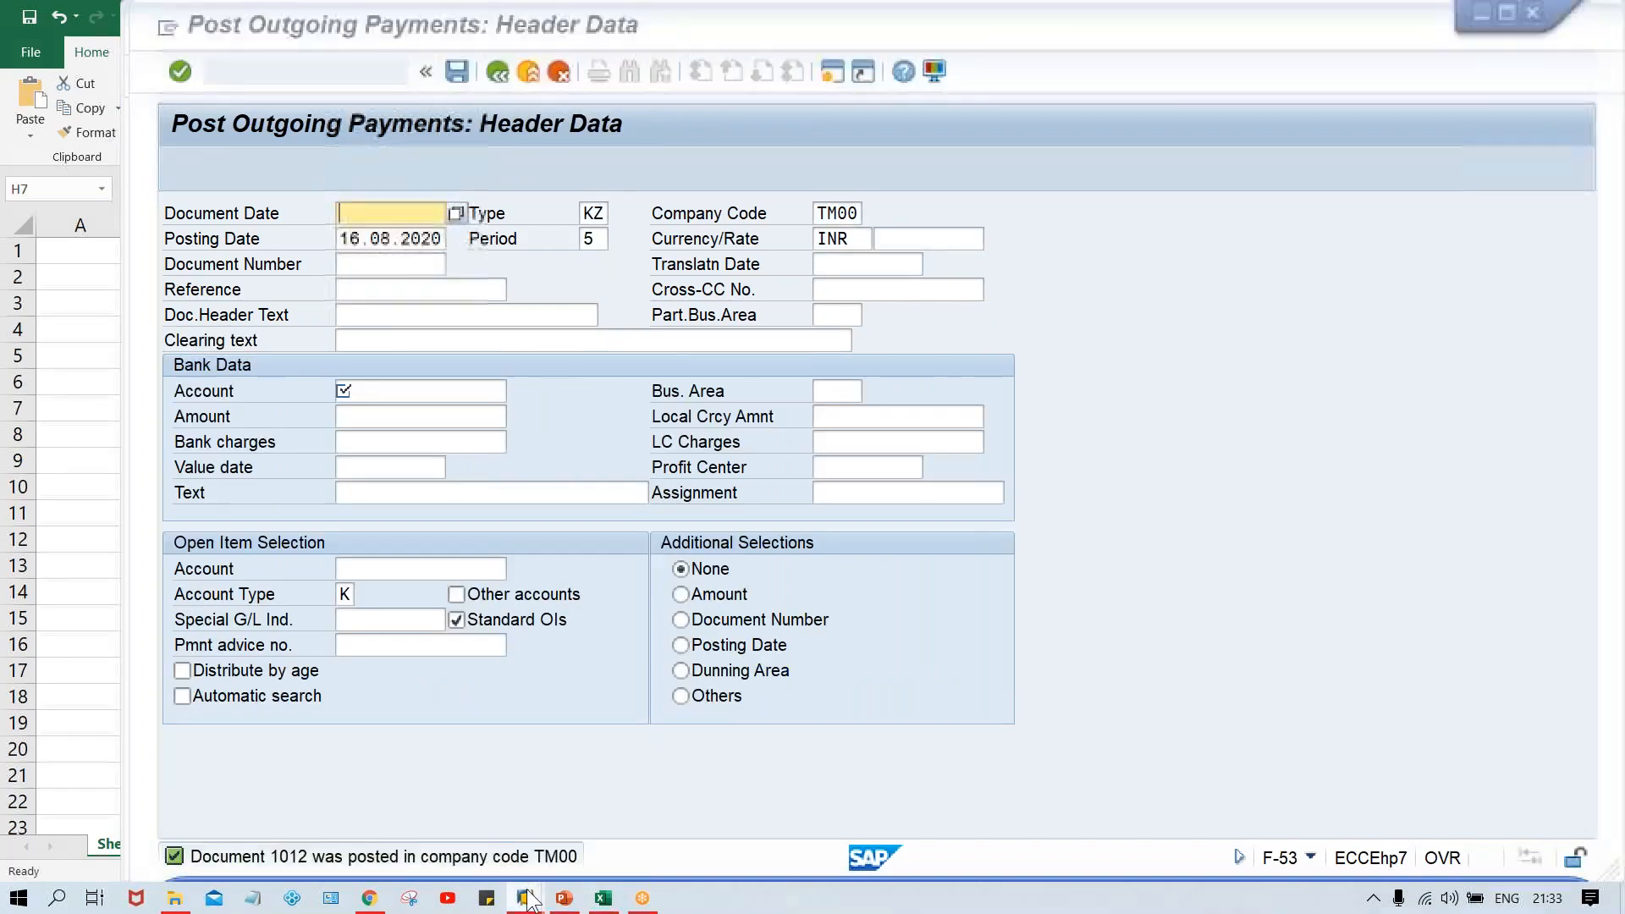
- Redisplay the vendor's line items in FBL1N with the All items status and examine their amounts and document types
mouse_move(525, 895)
click(545, 821)
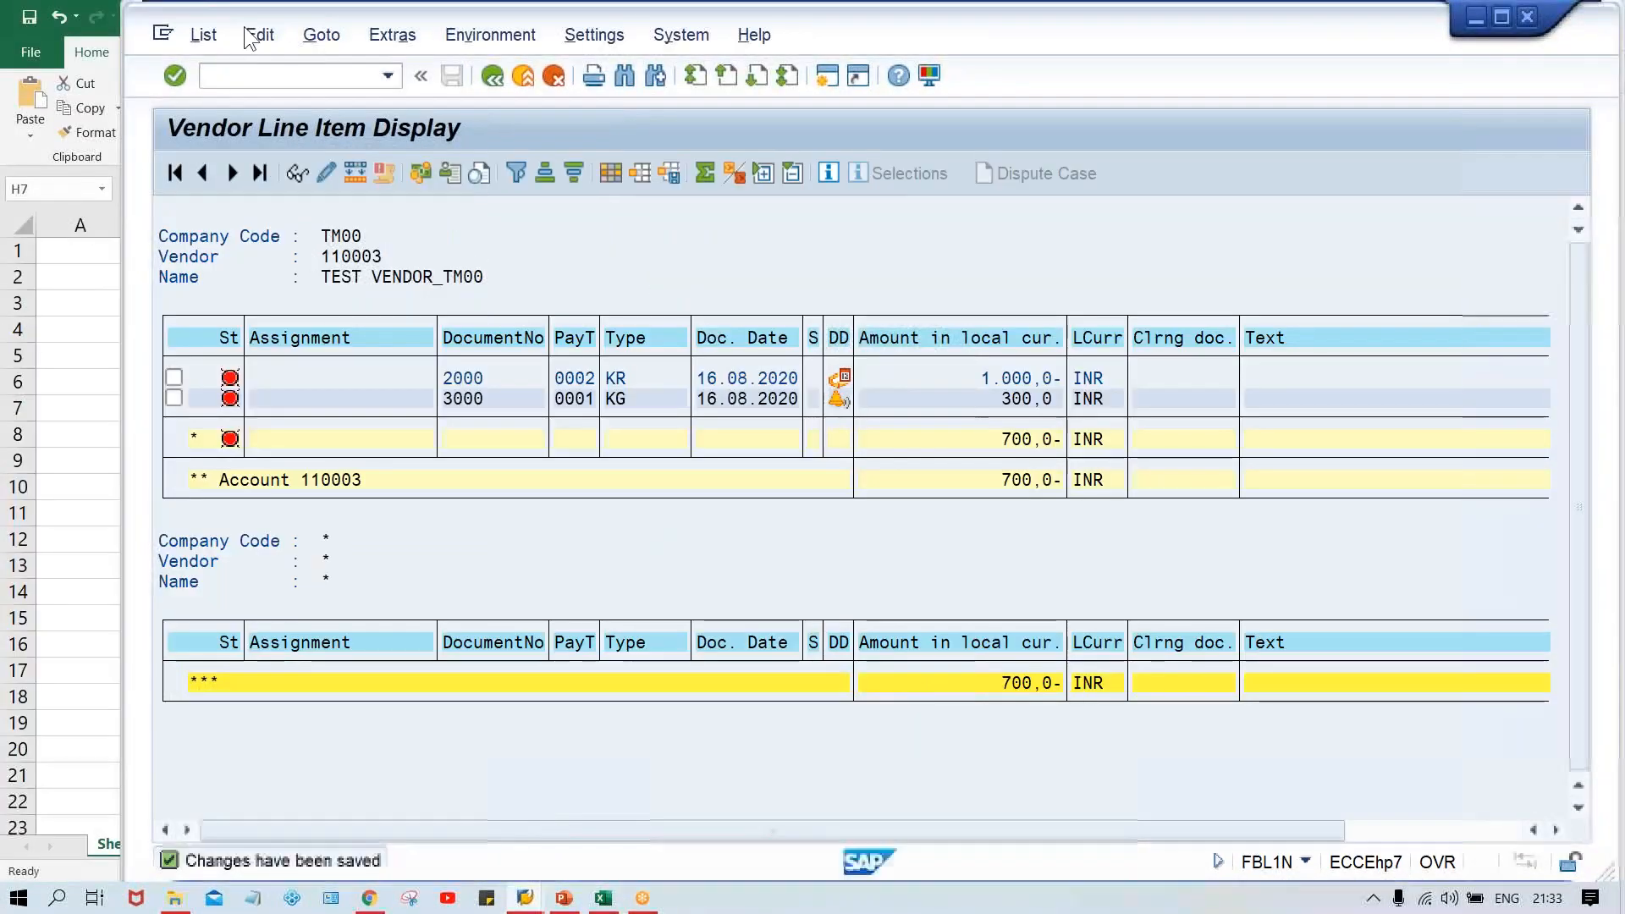
click(197, 39)
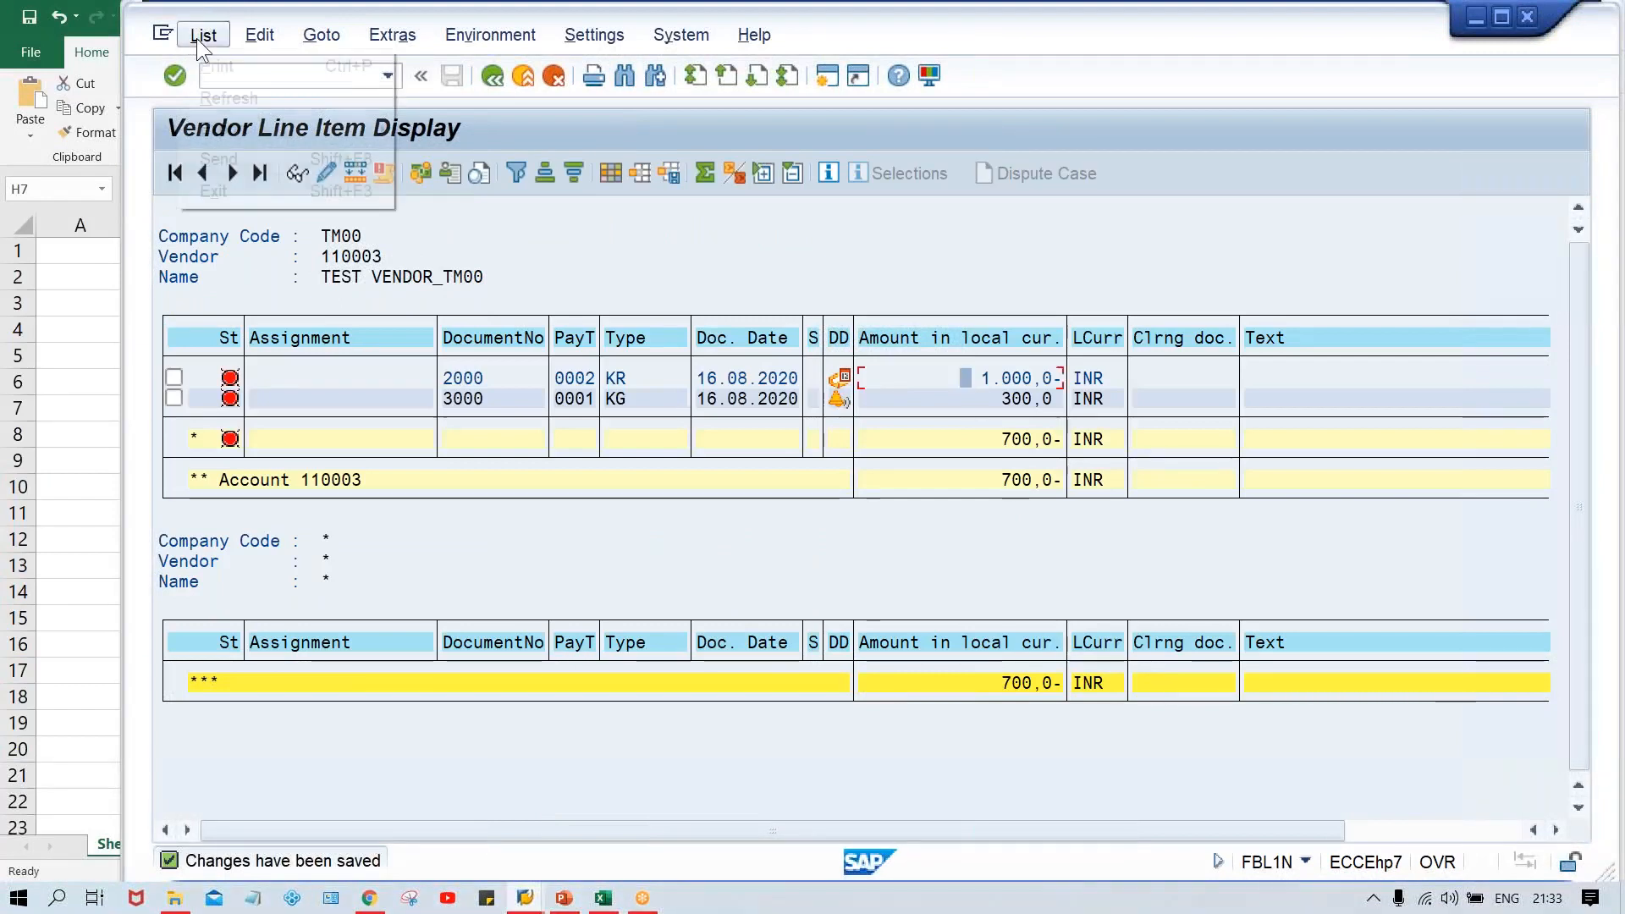
click(221, 100)
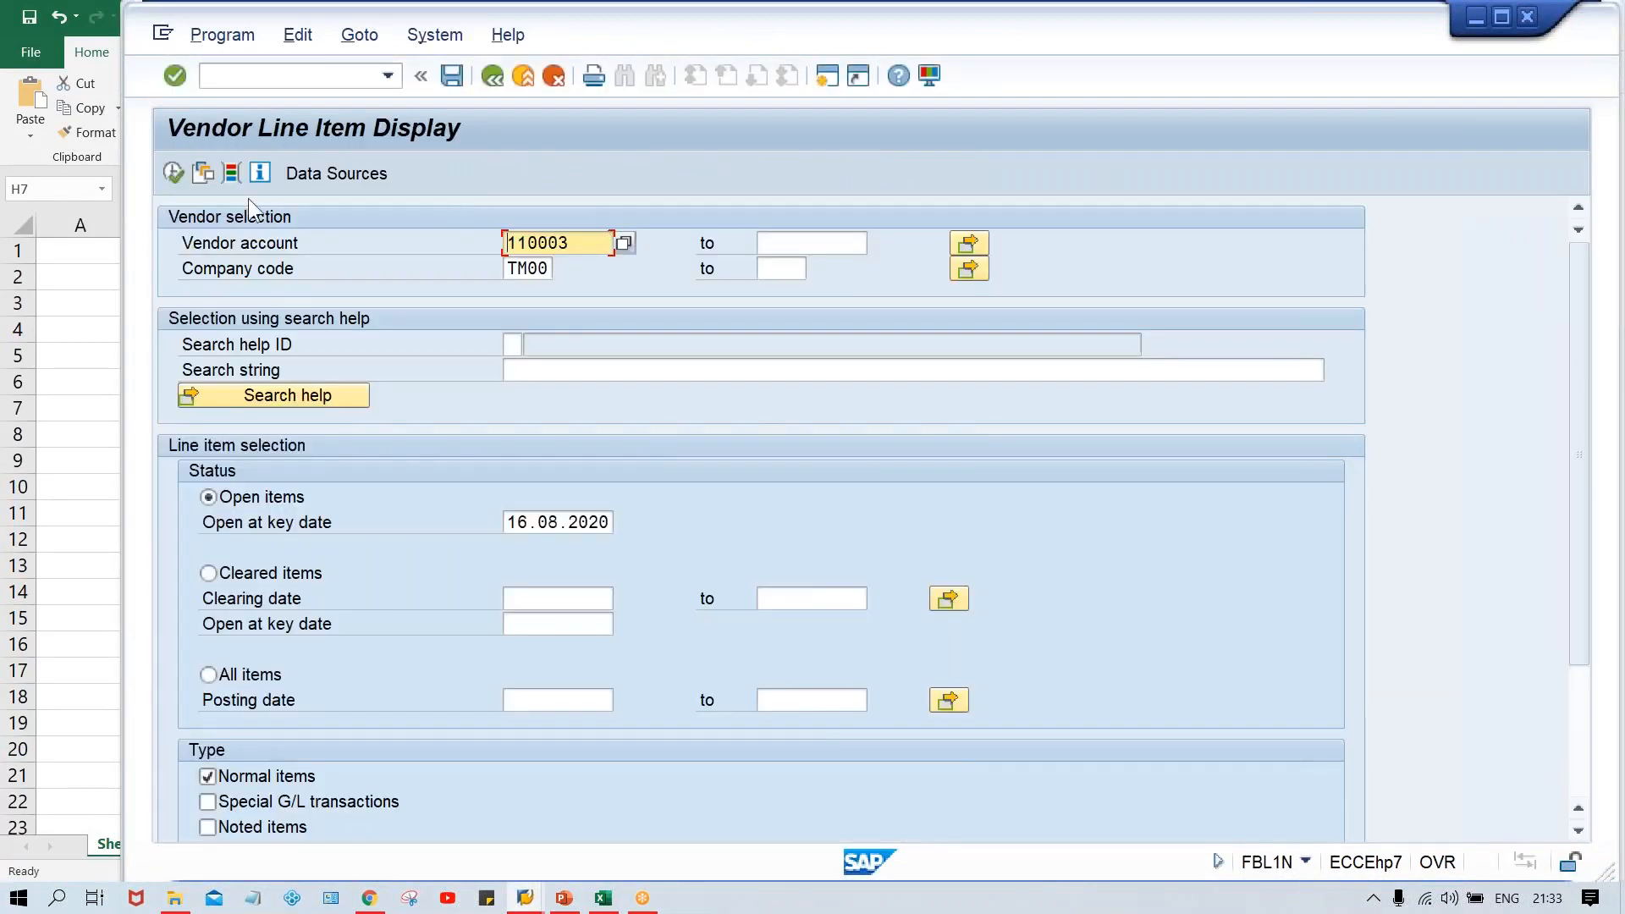
click(222, 673)
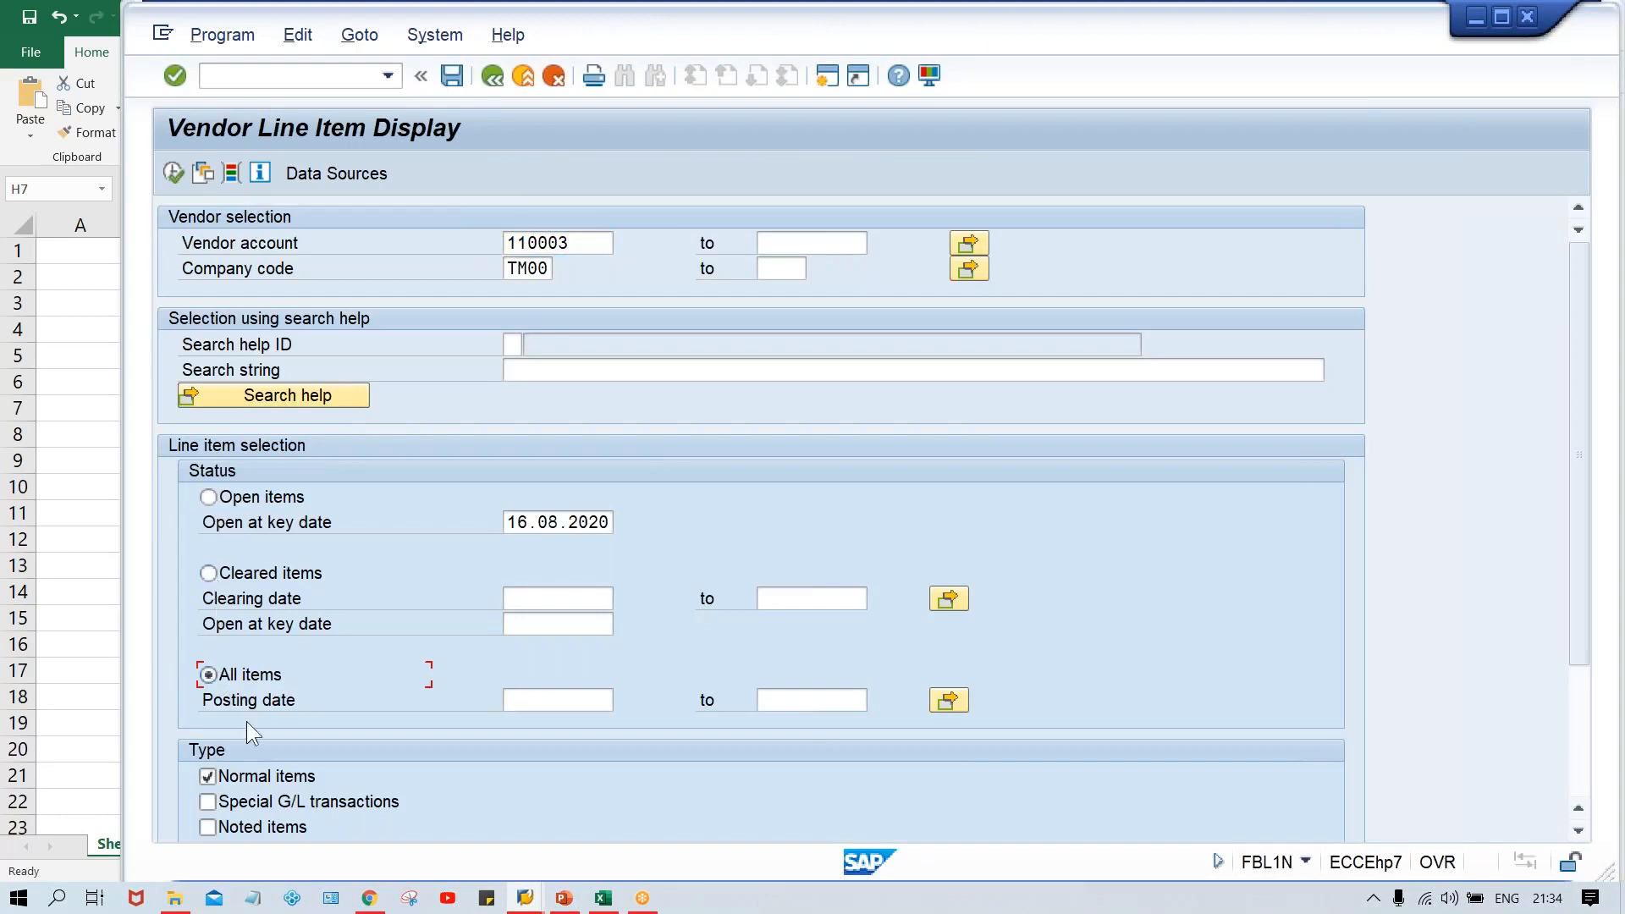
click(173, 175)
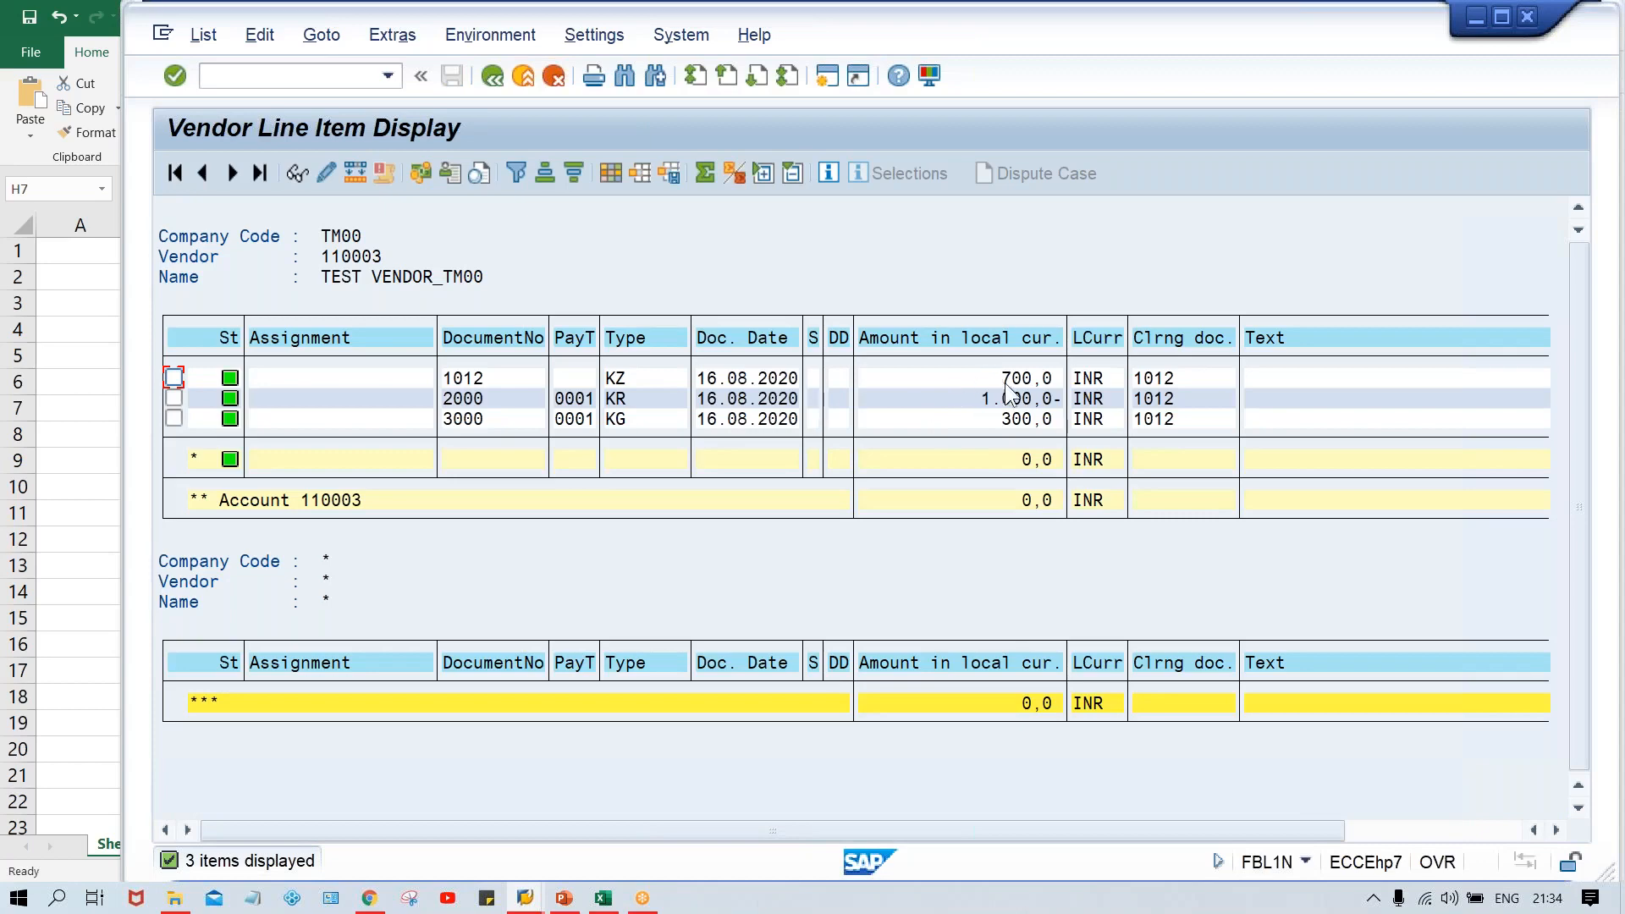
click(1008, 419)
click(1002, 379)
click(632, 399)
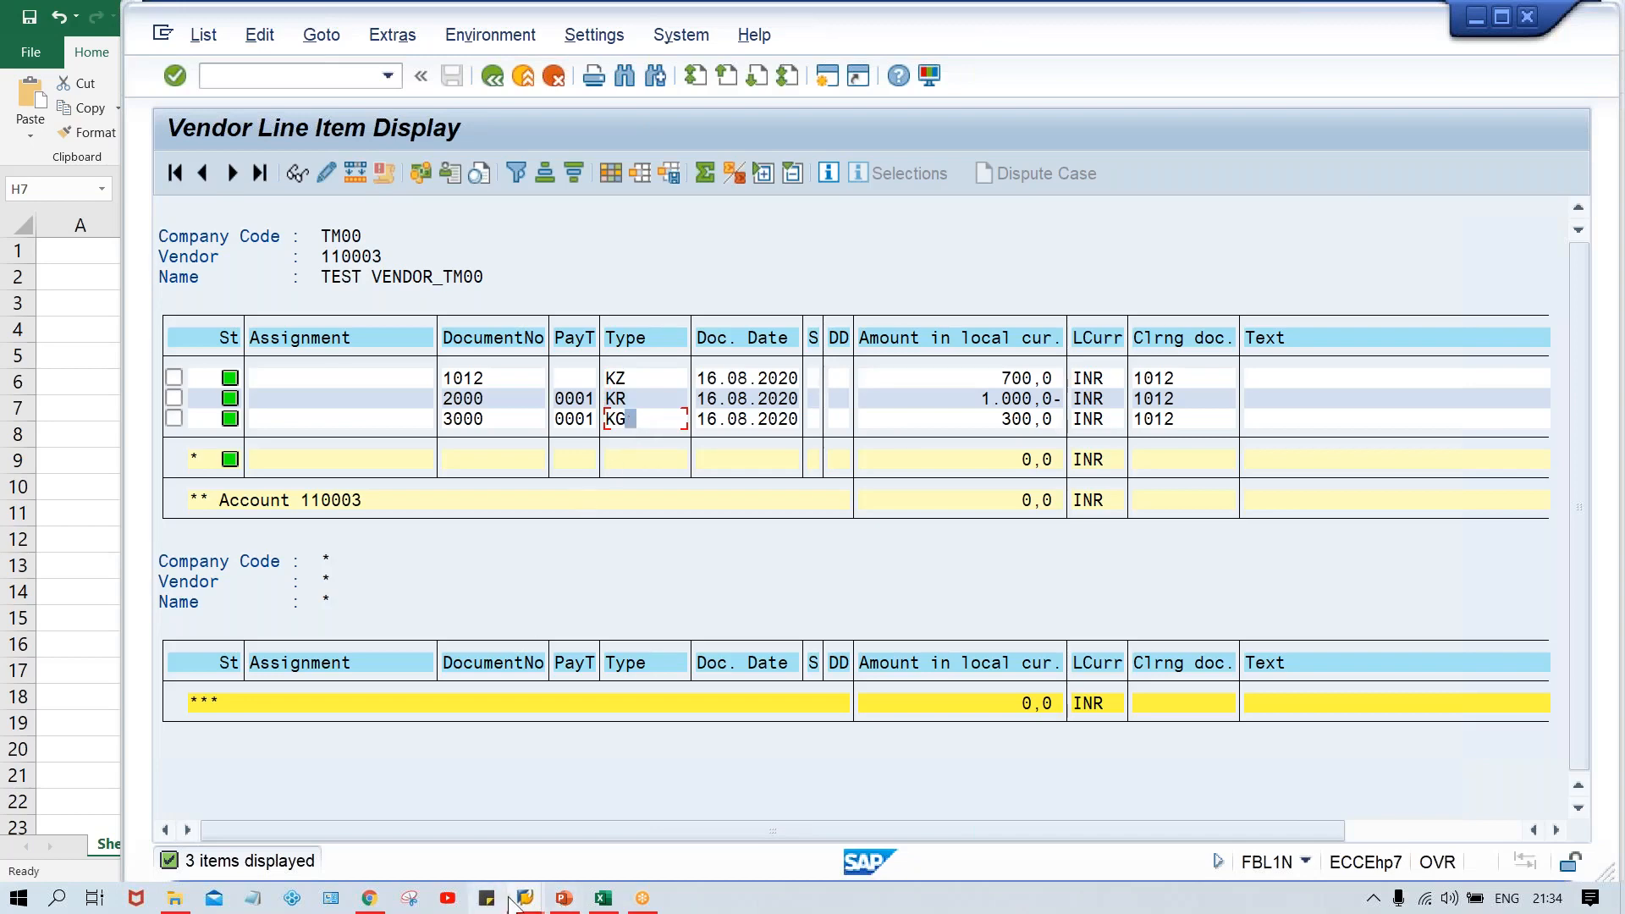
- Switch to the OBA7 document types session and return from the KZ details to the overview list
mouse_move(531, 902)
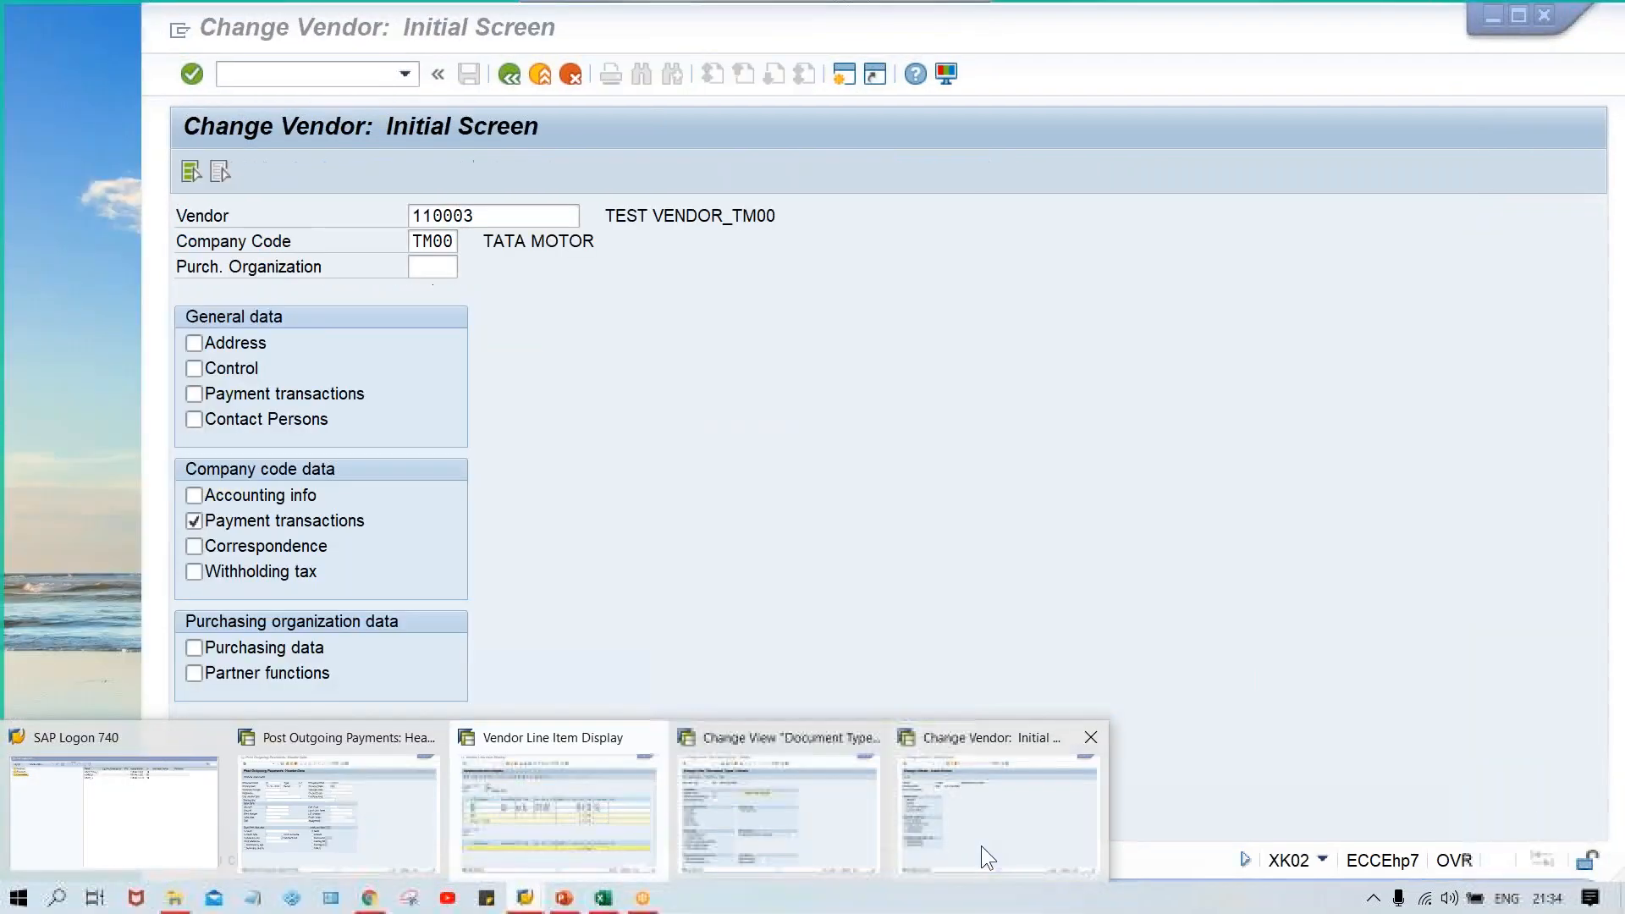
click(981, 846)
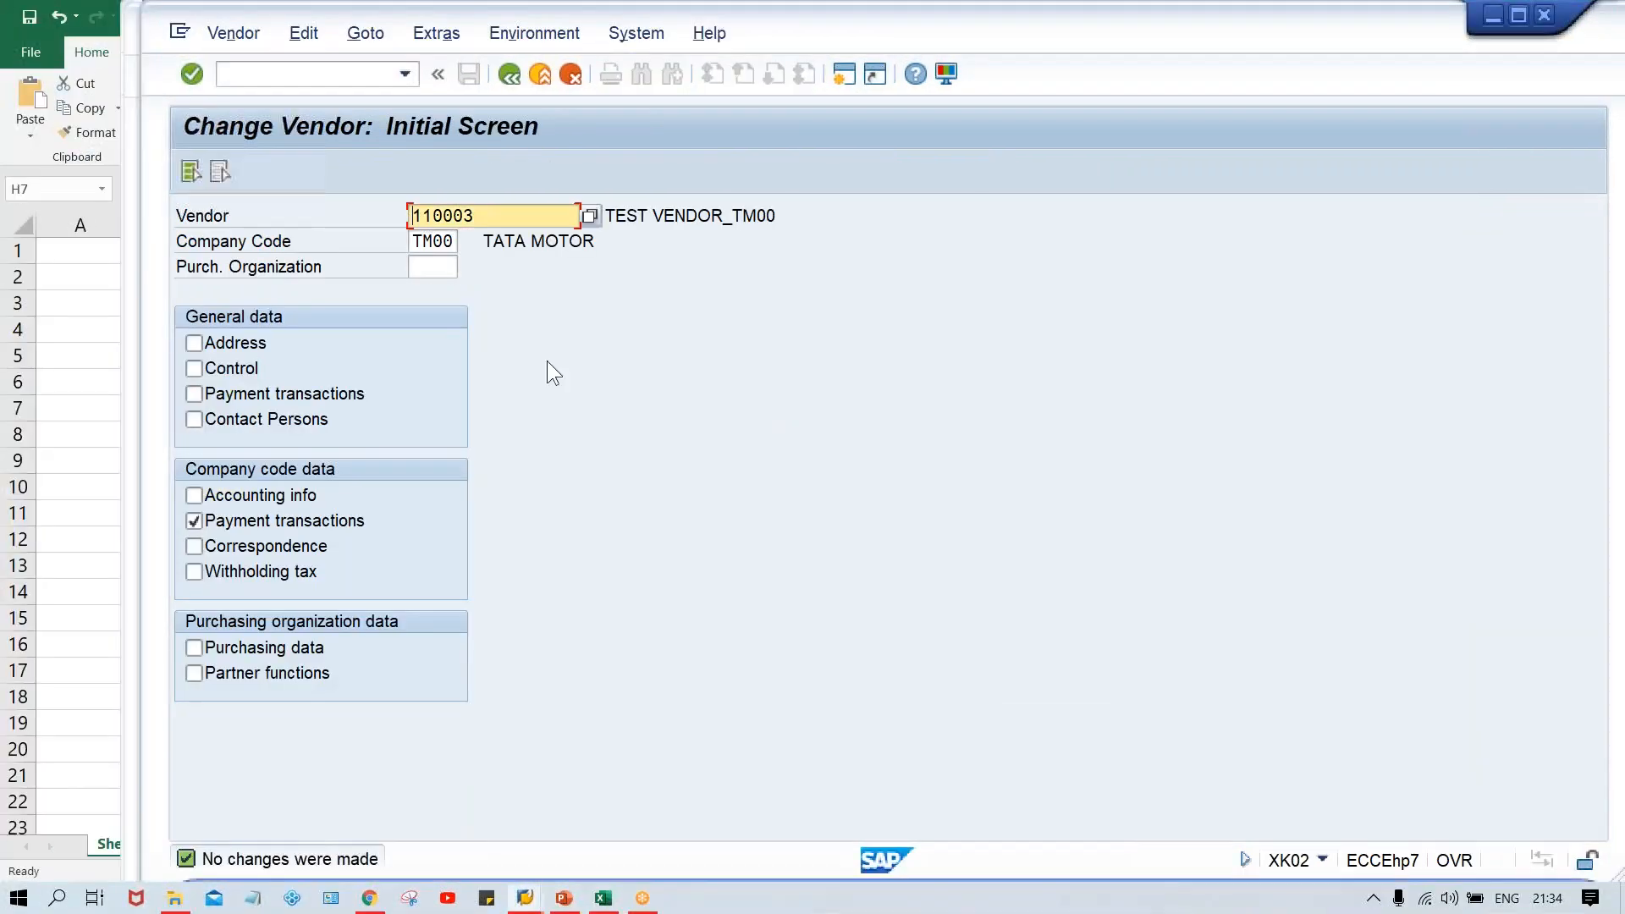
click(531, 904)
click(729, 827)
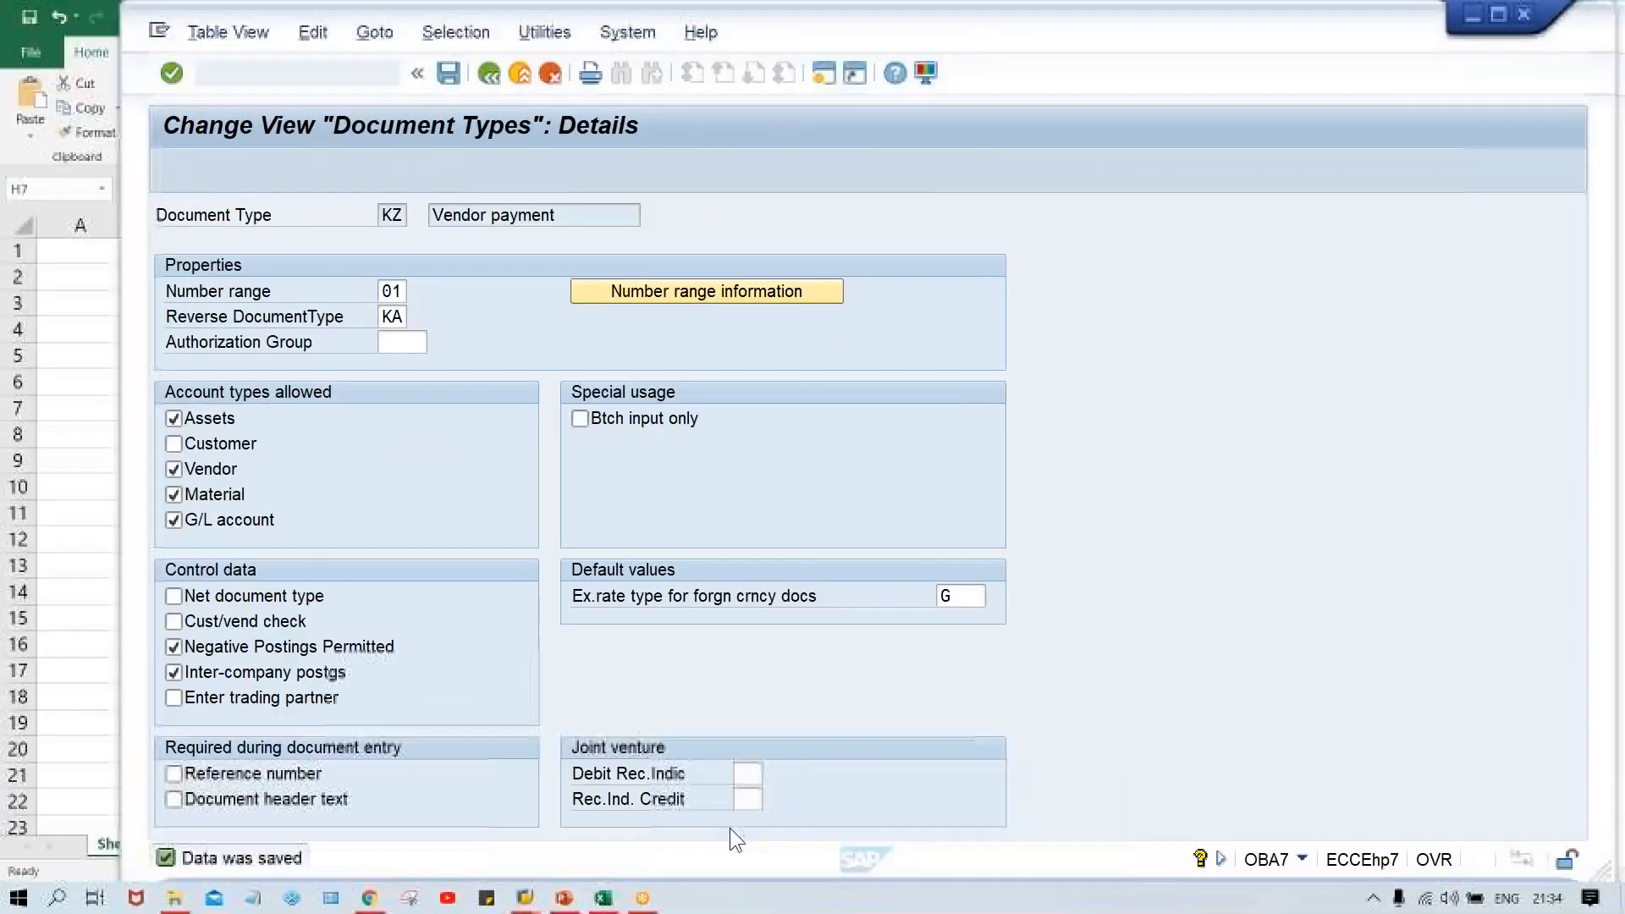
click(484, 78)
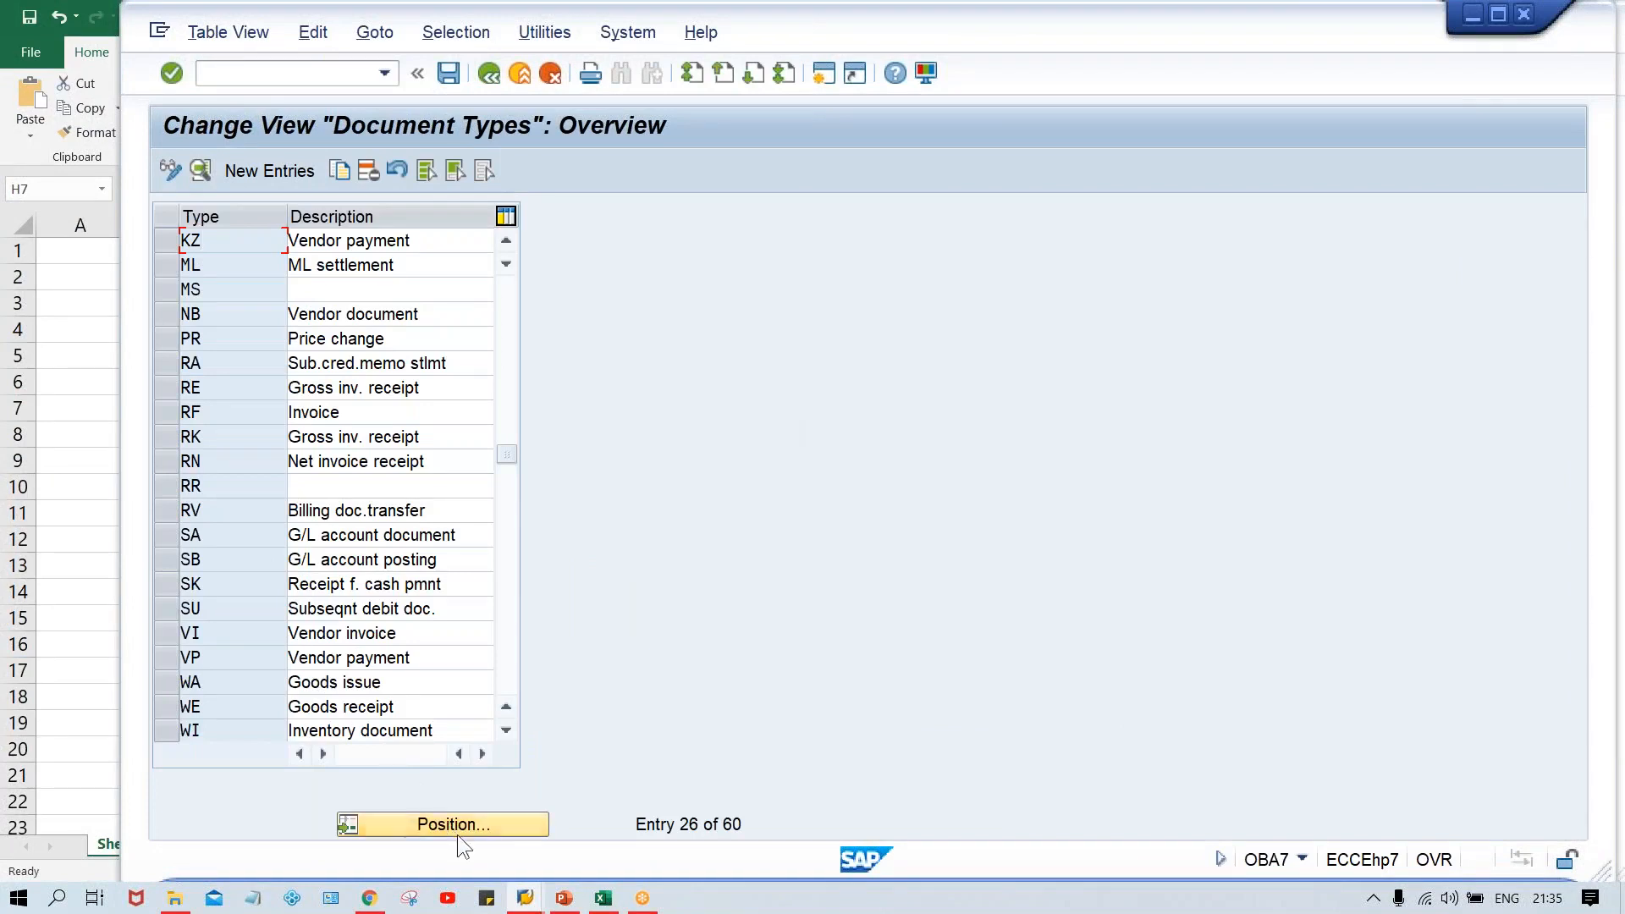
- Position the document type list at KG and mark the KG vendor credit memo, KR vendor invoice and KZ vendor payment entries
click(454, 821)
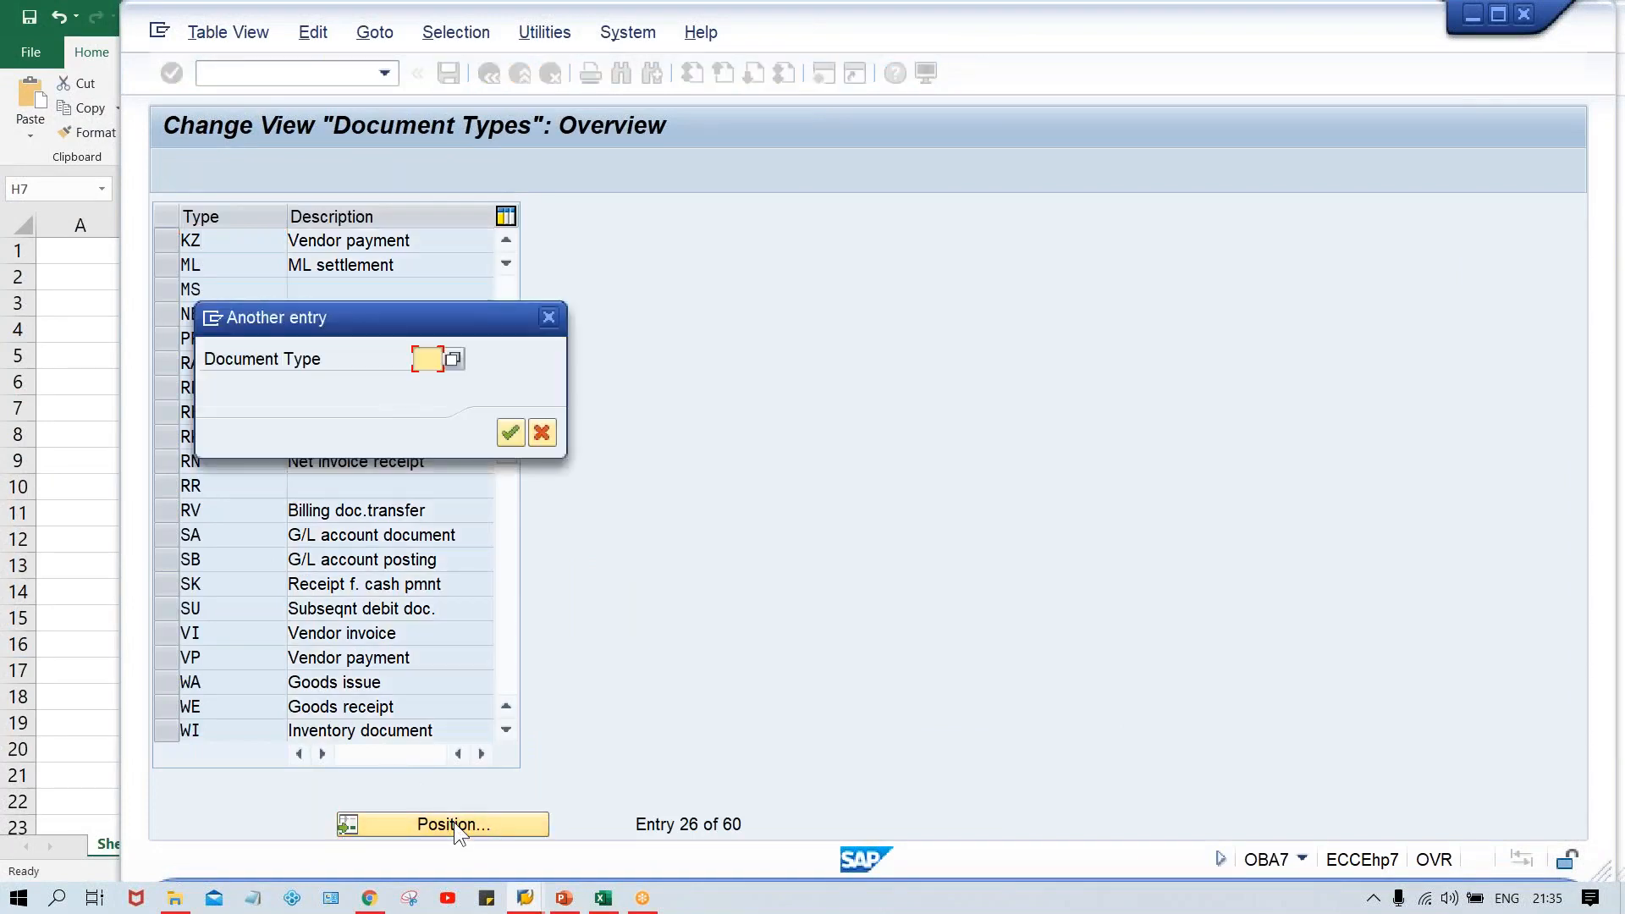
text(KZ)
key(Return)
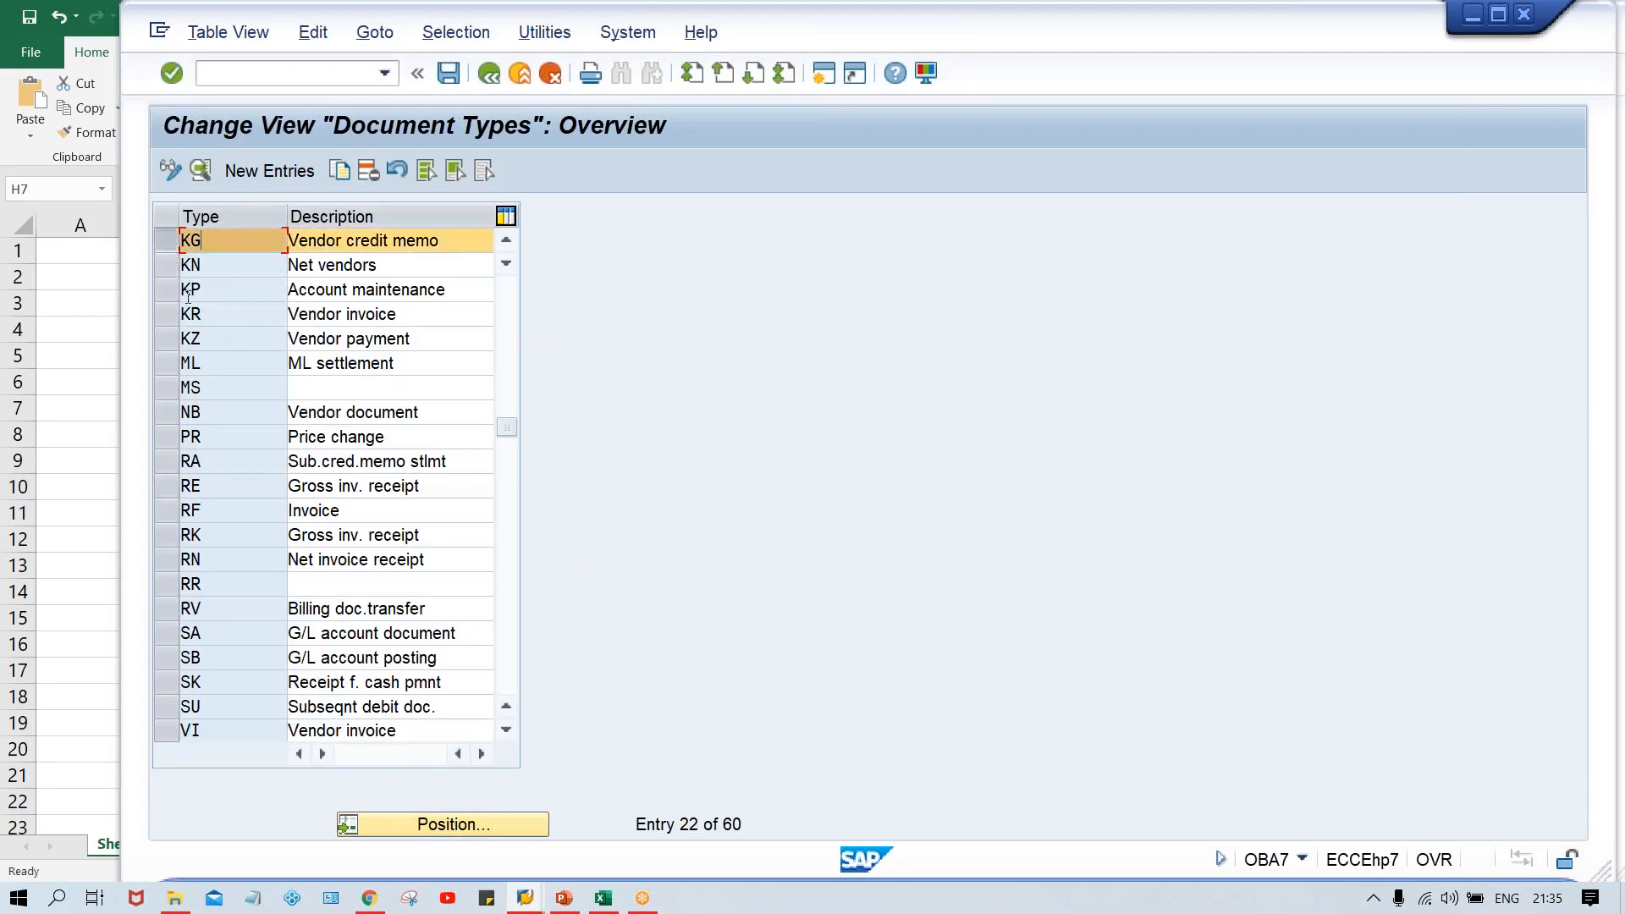
click(170, 313)
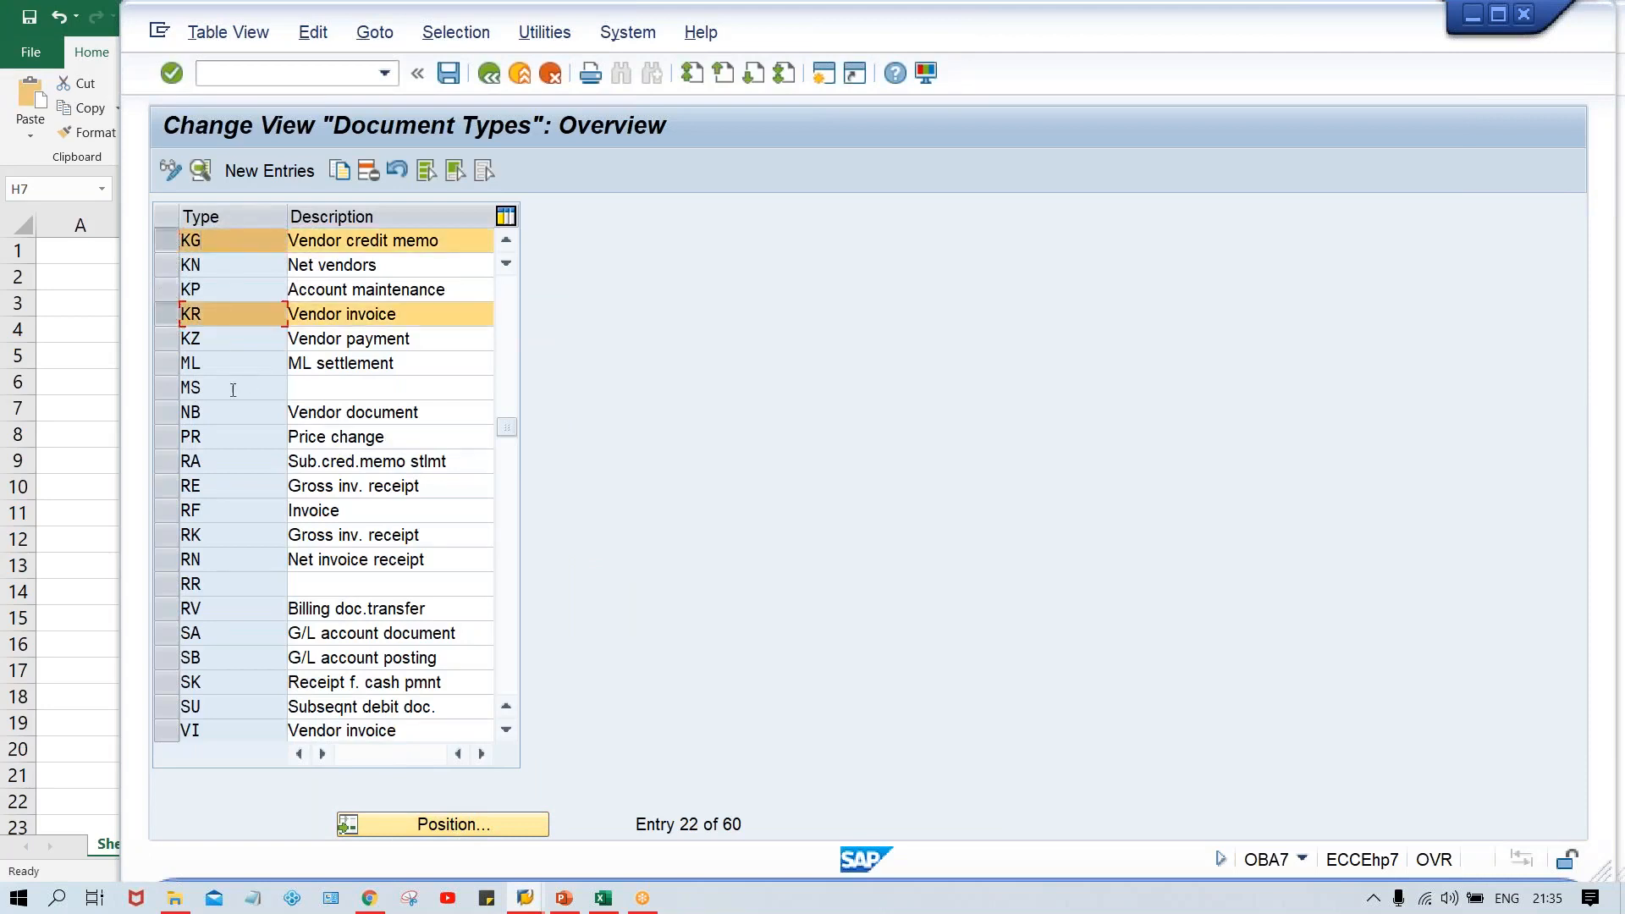
click(160, 337)
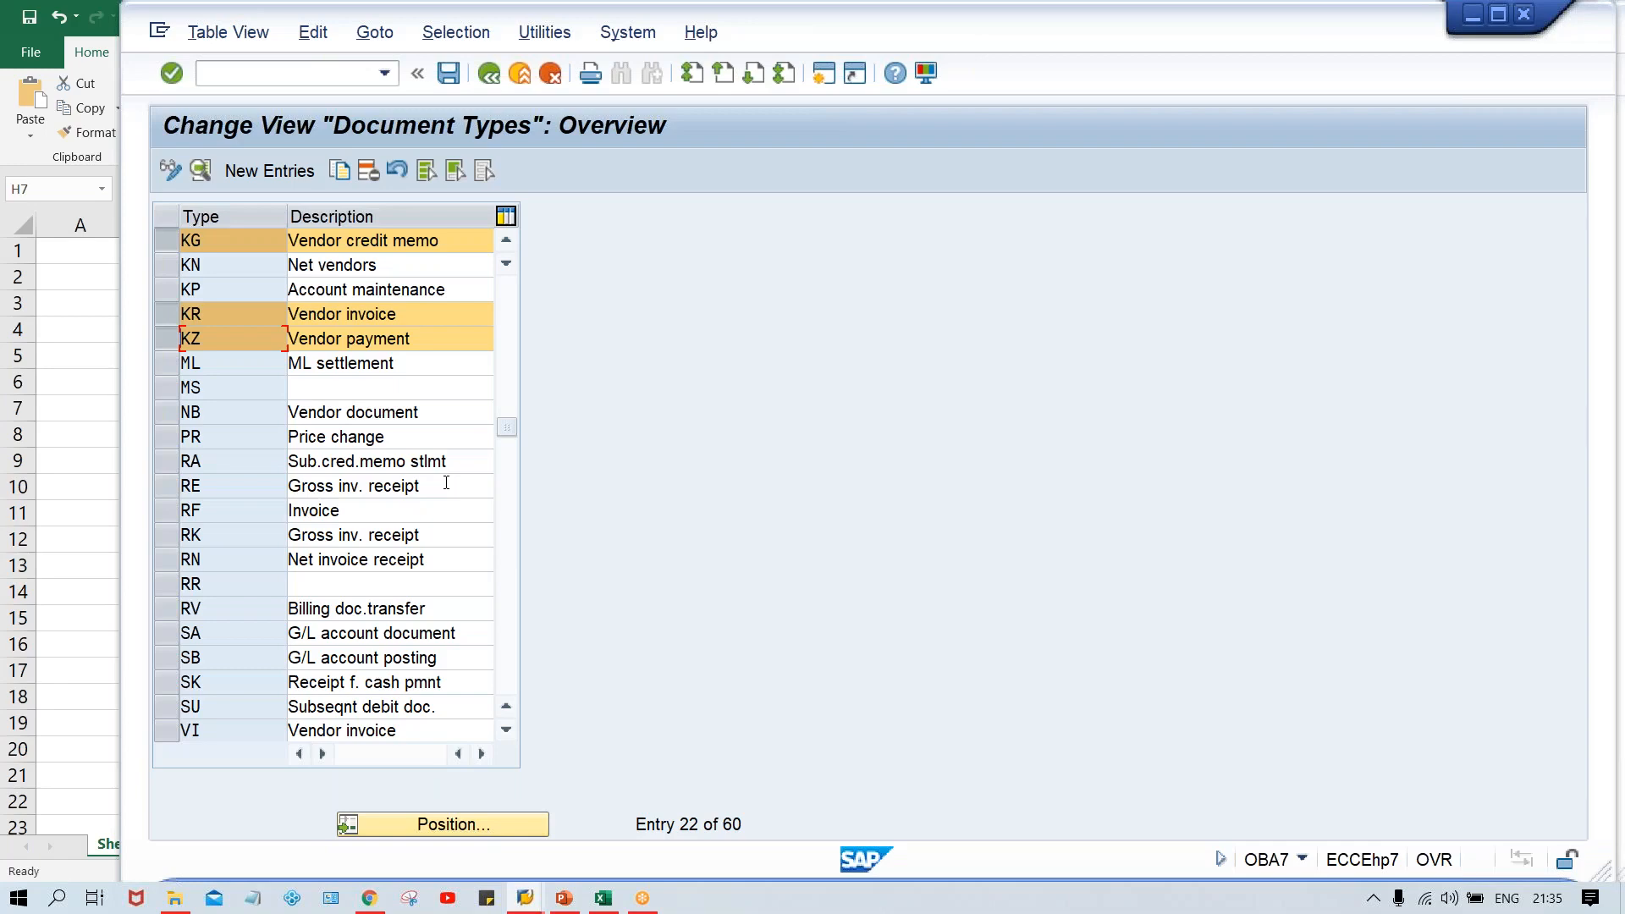
- Return to the FBL1N vendor line item display and review the document types of the payment, invoice and credit memo
key(alt+Tab)
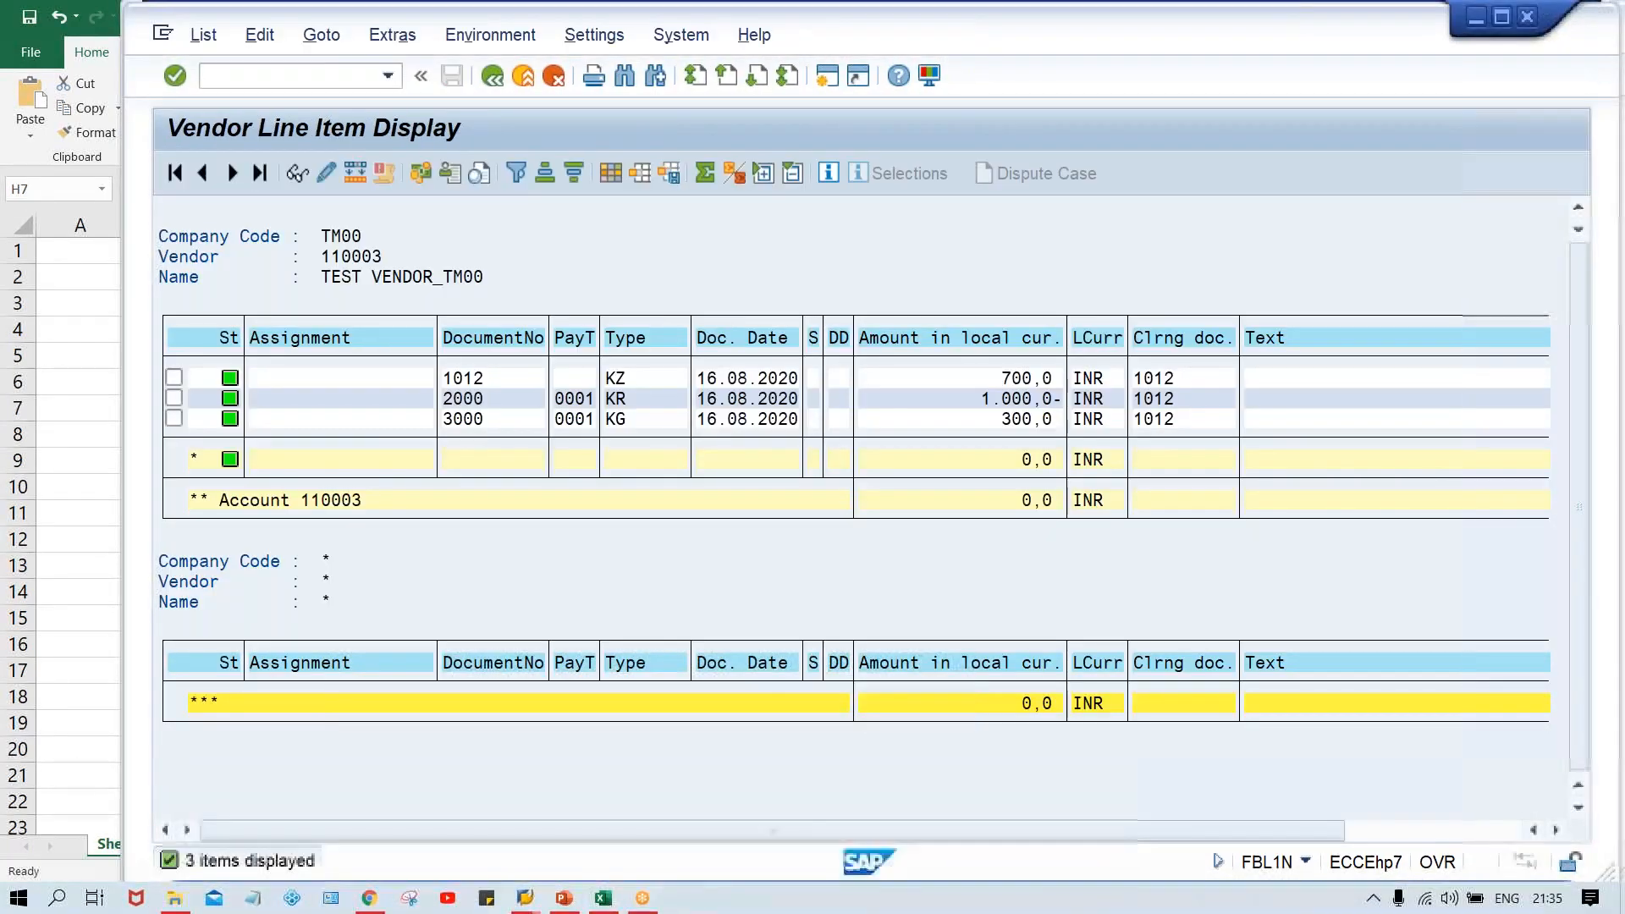
click(669, 418)
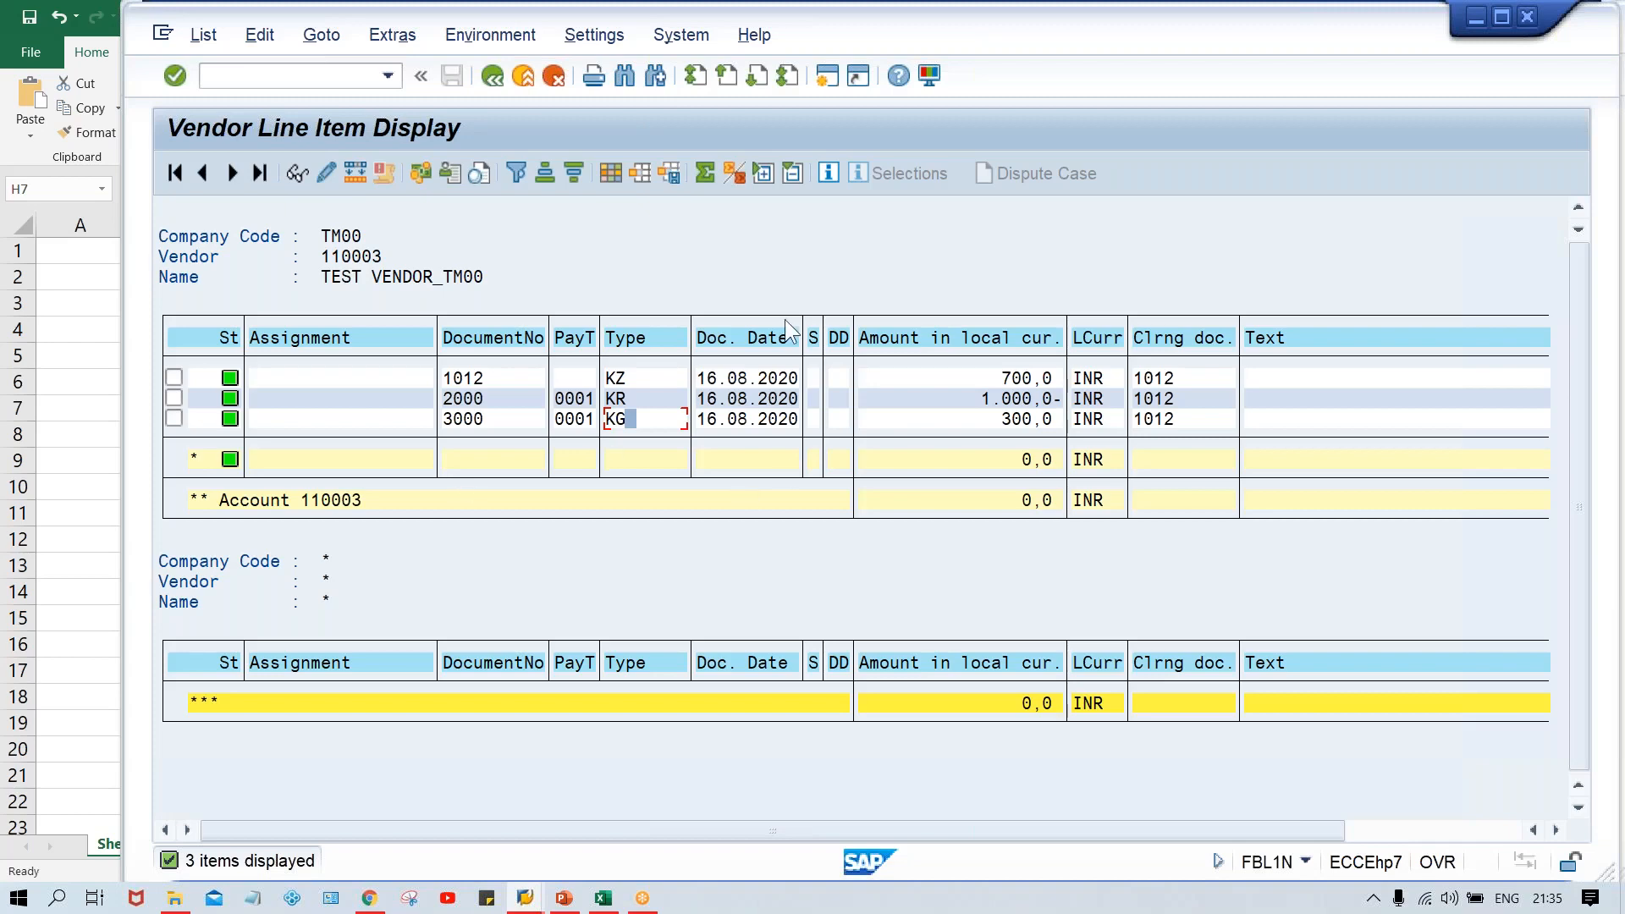
click(876, 272)
click(1436, 53)
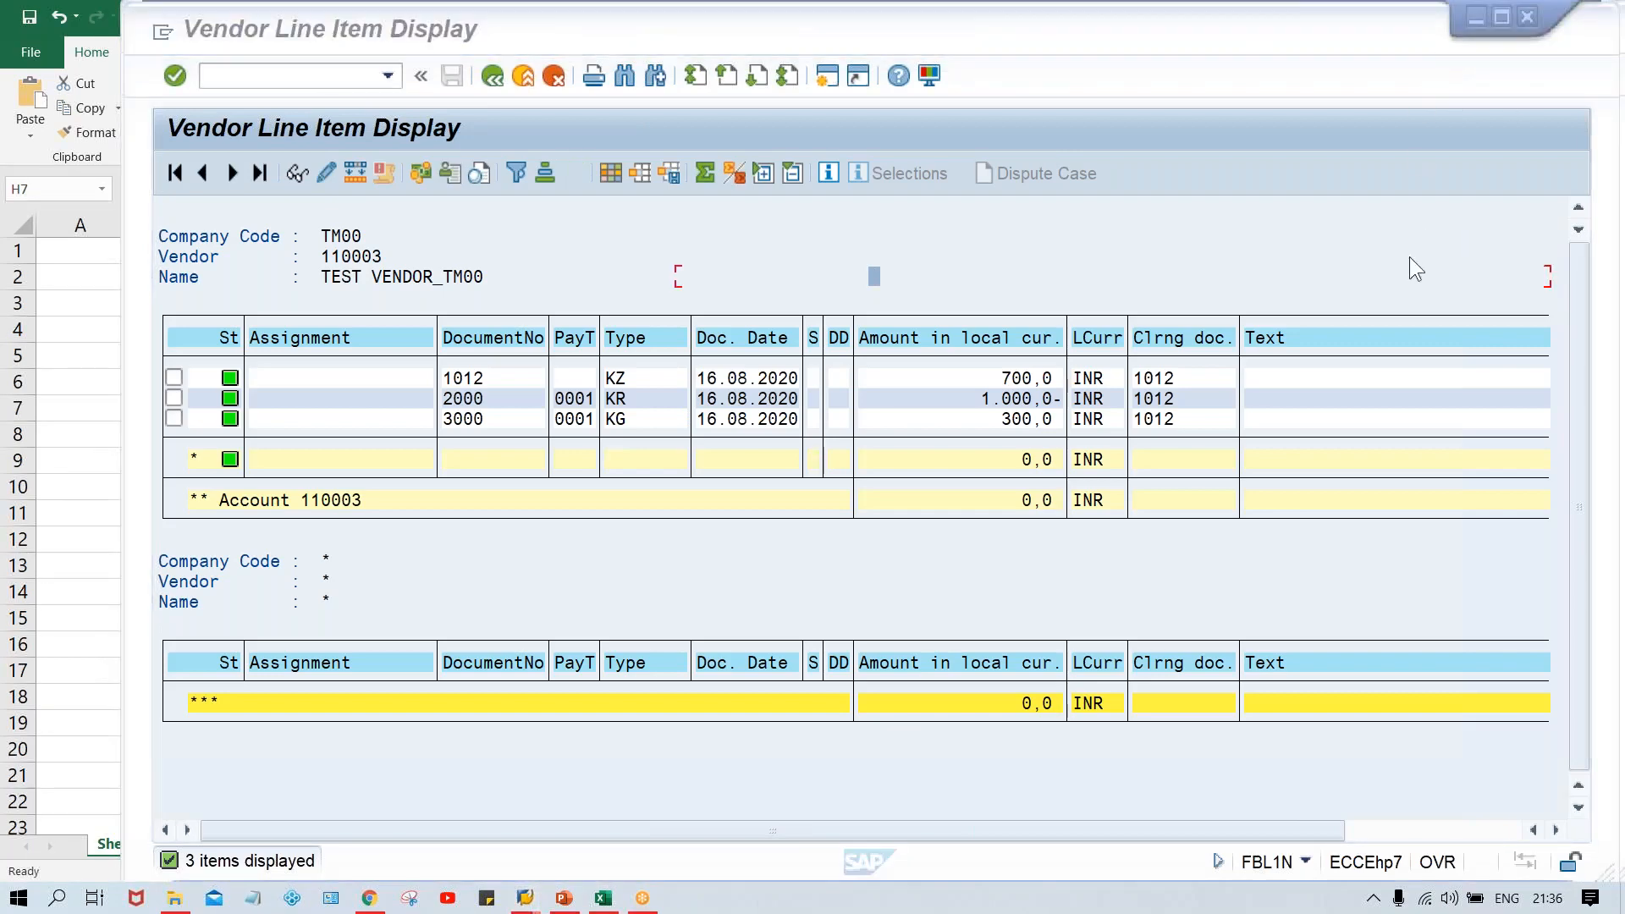